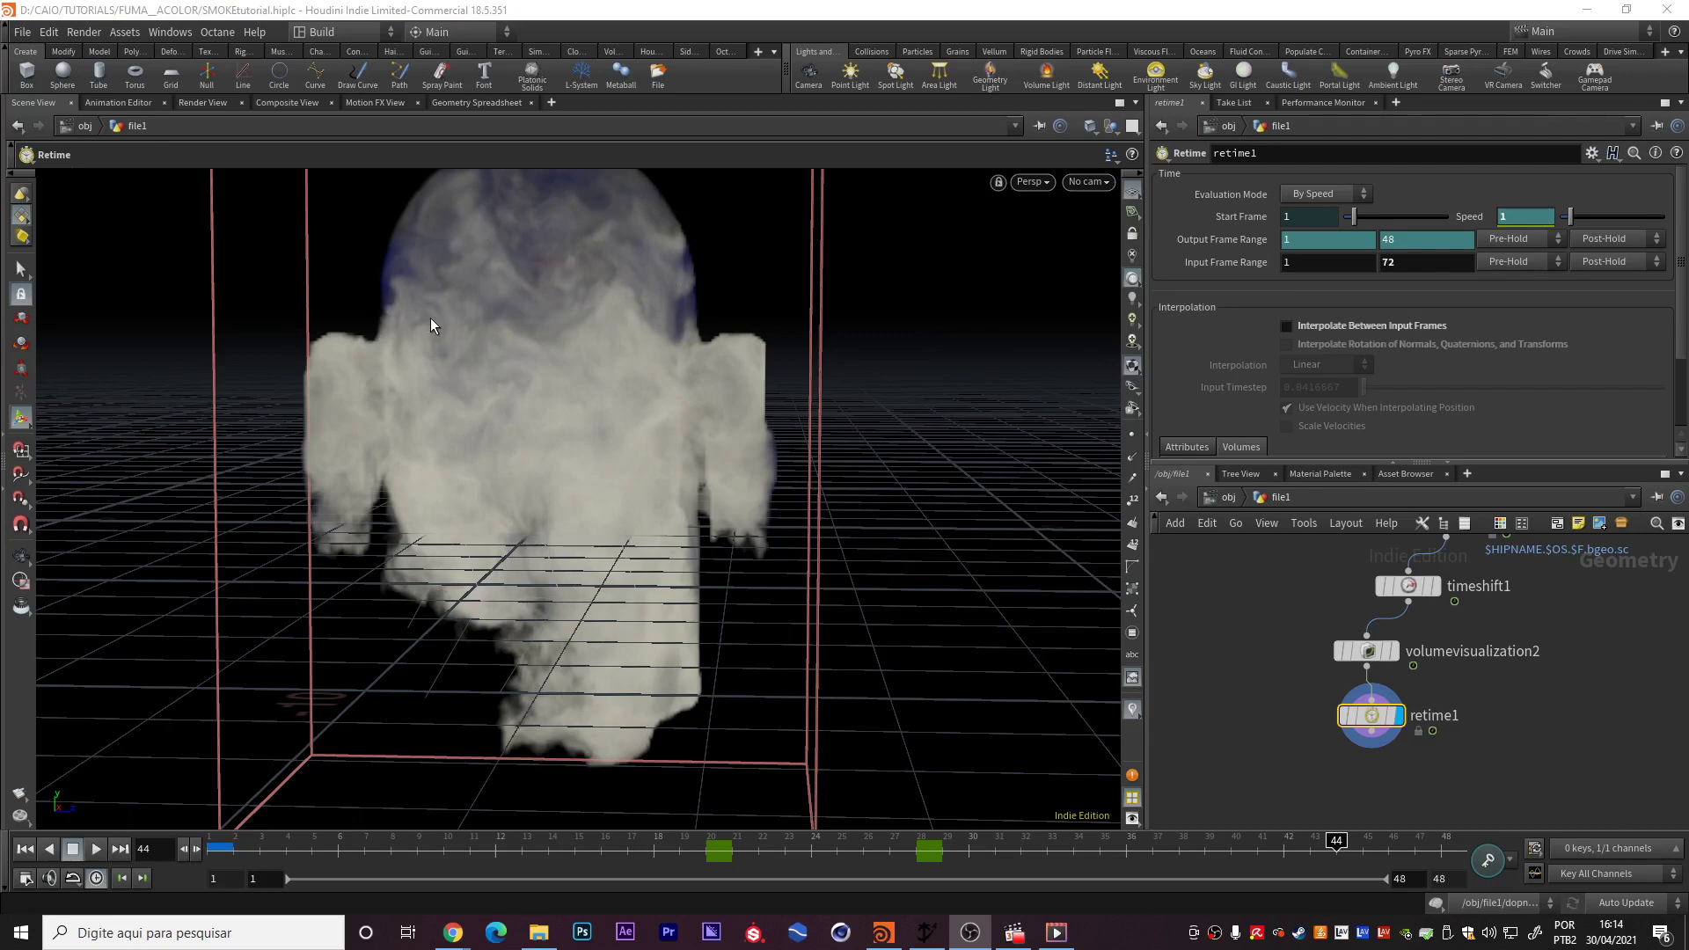
- Look through the colored smoke tutorial video in the browser, then return to Houdini
{"action": "left_click", "coordinate": [516, 873]}
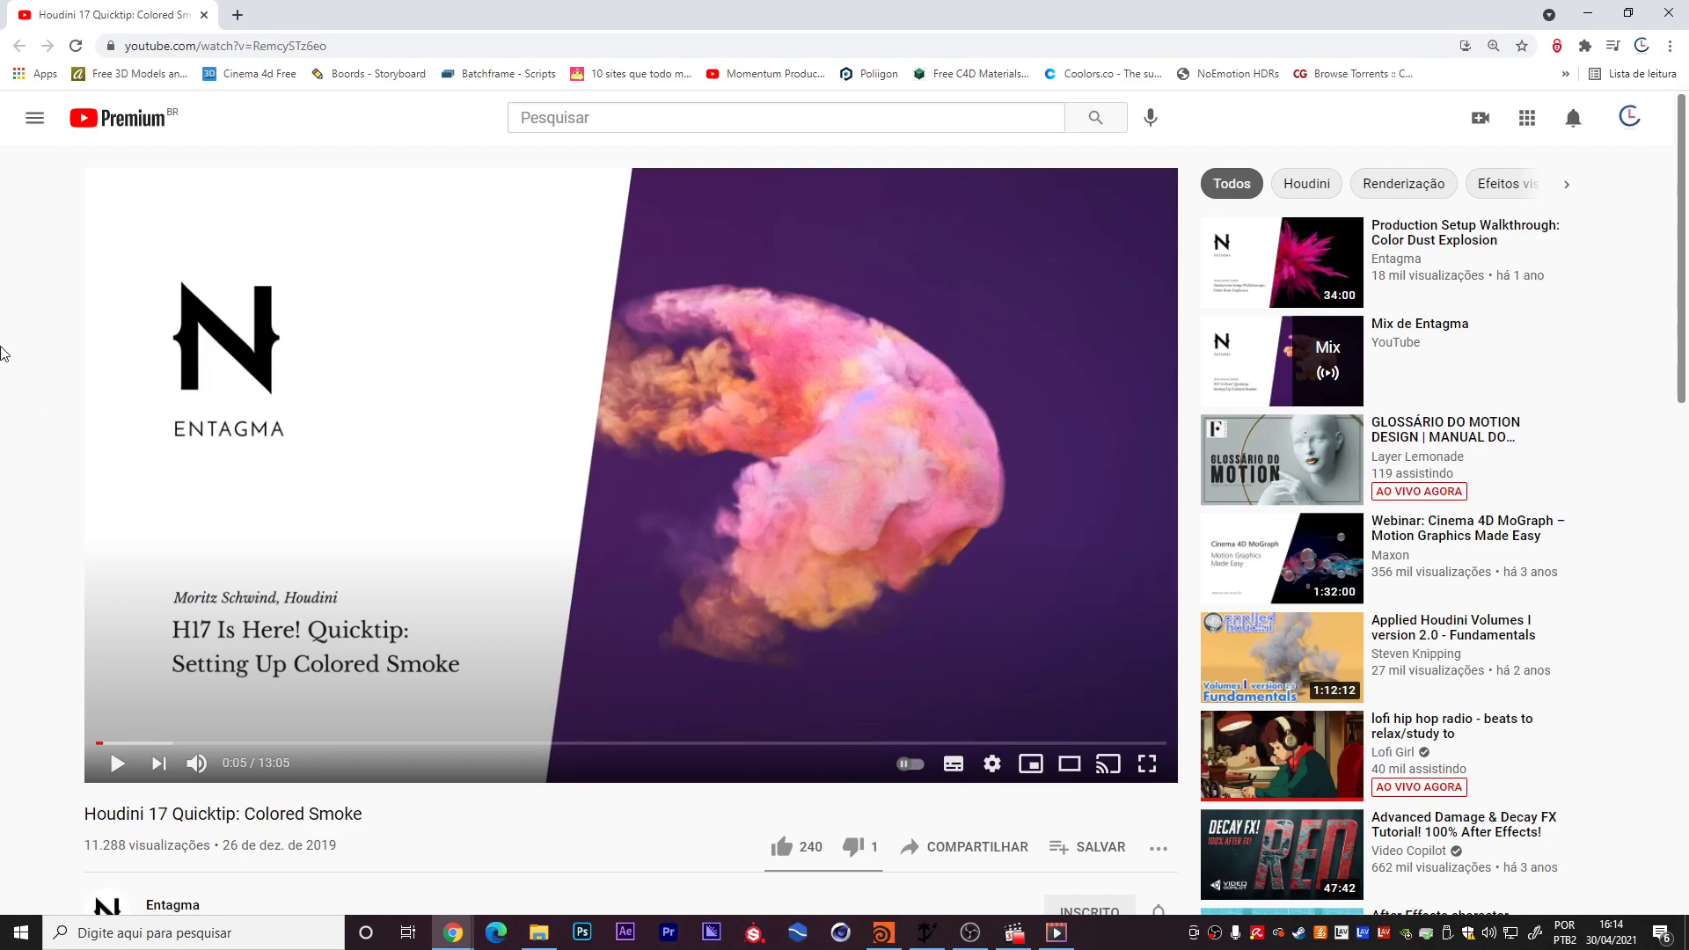
{"action": "scroll", "coordinate": [642, 656], "scroll_direction": "down", "scroll_amount": 5}
{"action": "scroll", "coordinate": [641, 656], "scroll_direction": "up", "scroll_amount": 5}
{"action": "left_click", "coordinate": [1587, 12]}
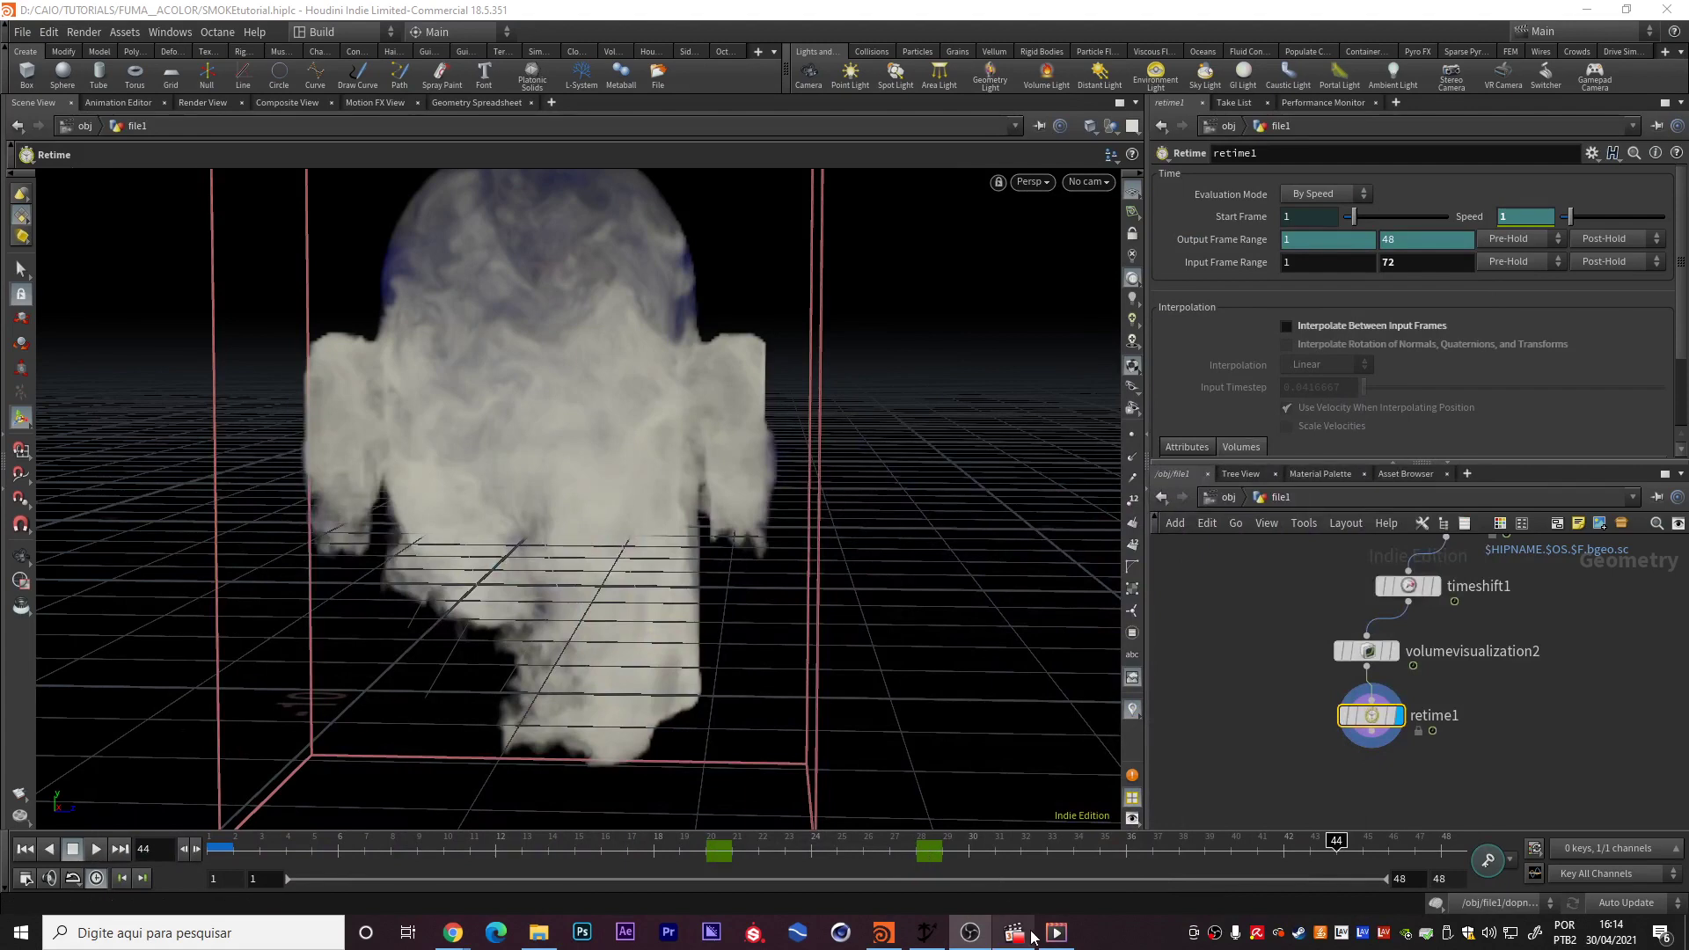
{"action": "mouse_move", "coordinate": [1056, 931]}
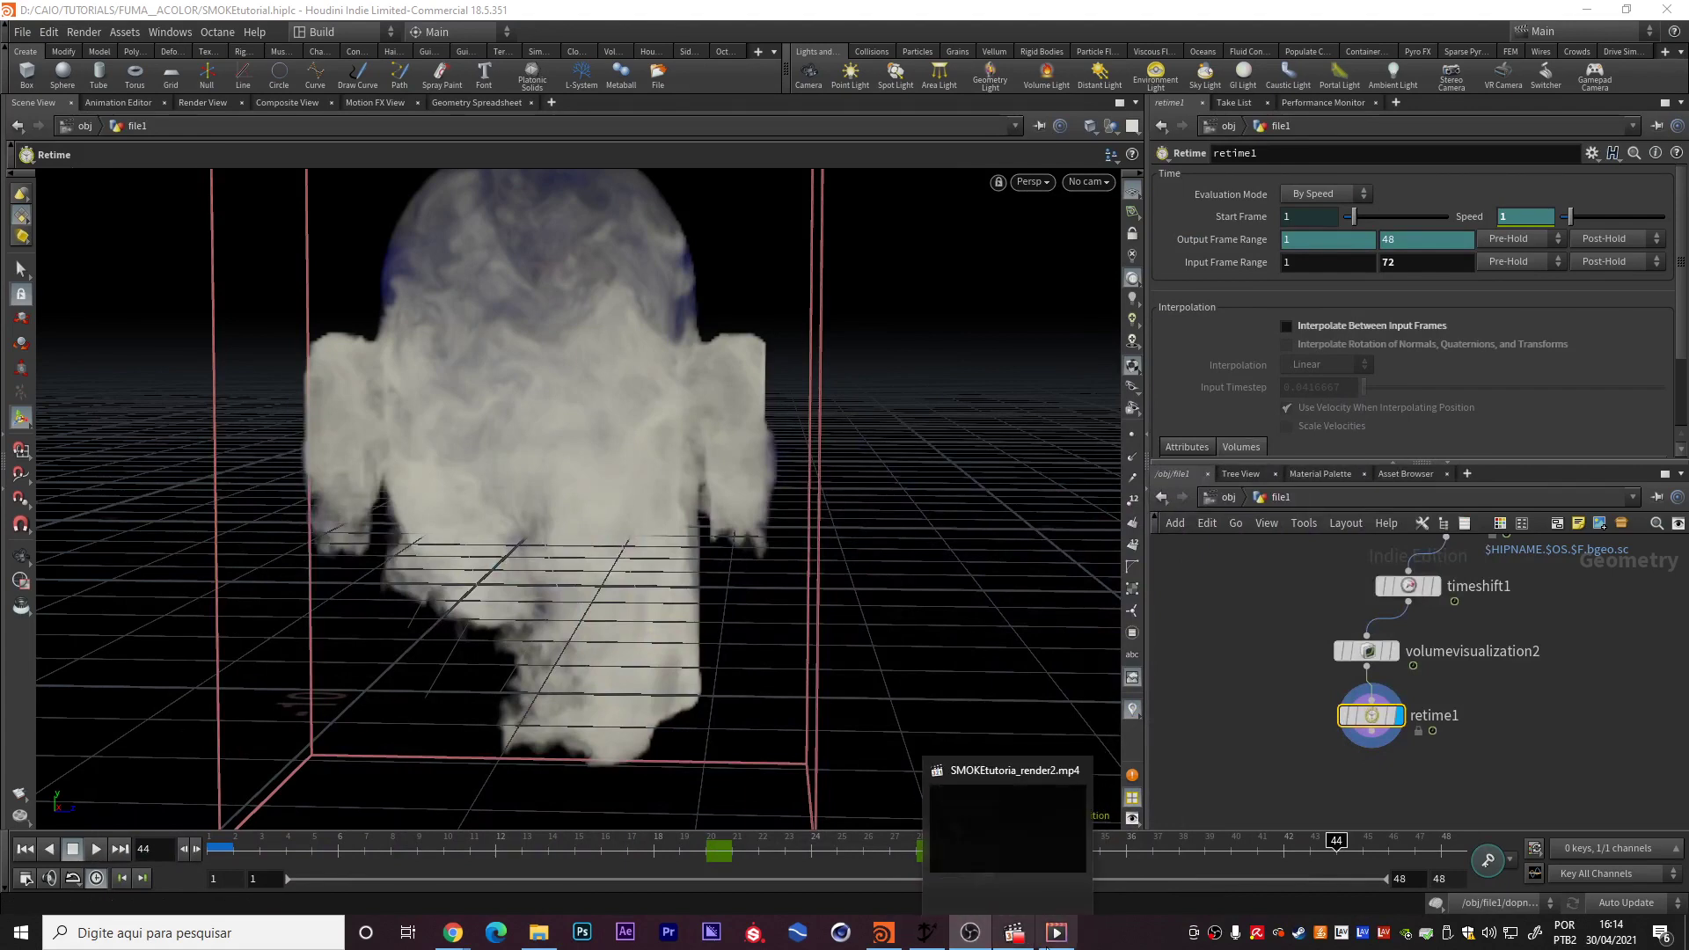
- Replay the rendered smoke video several times, then close it and the flipbook
{"action": "left_click", "coordinate": [1005, 823]}
{"action": "left_click", "coordinate": [465, 773]}
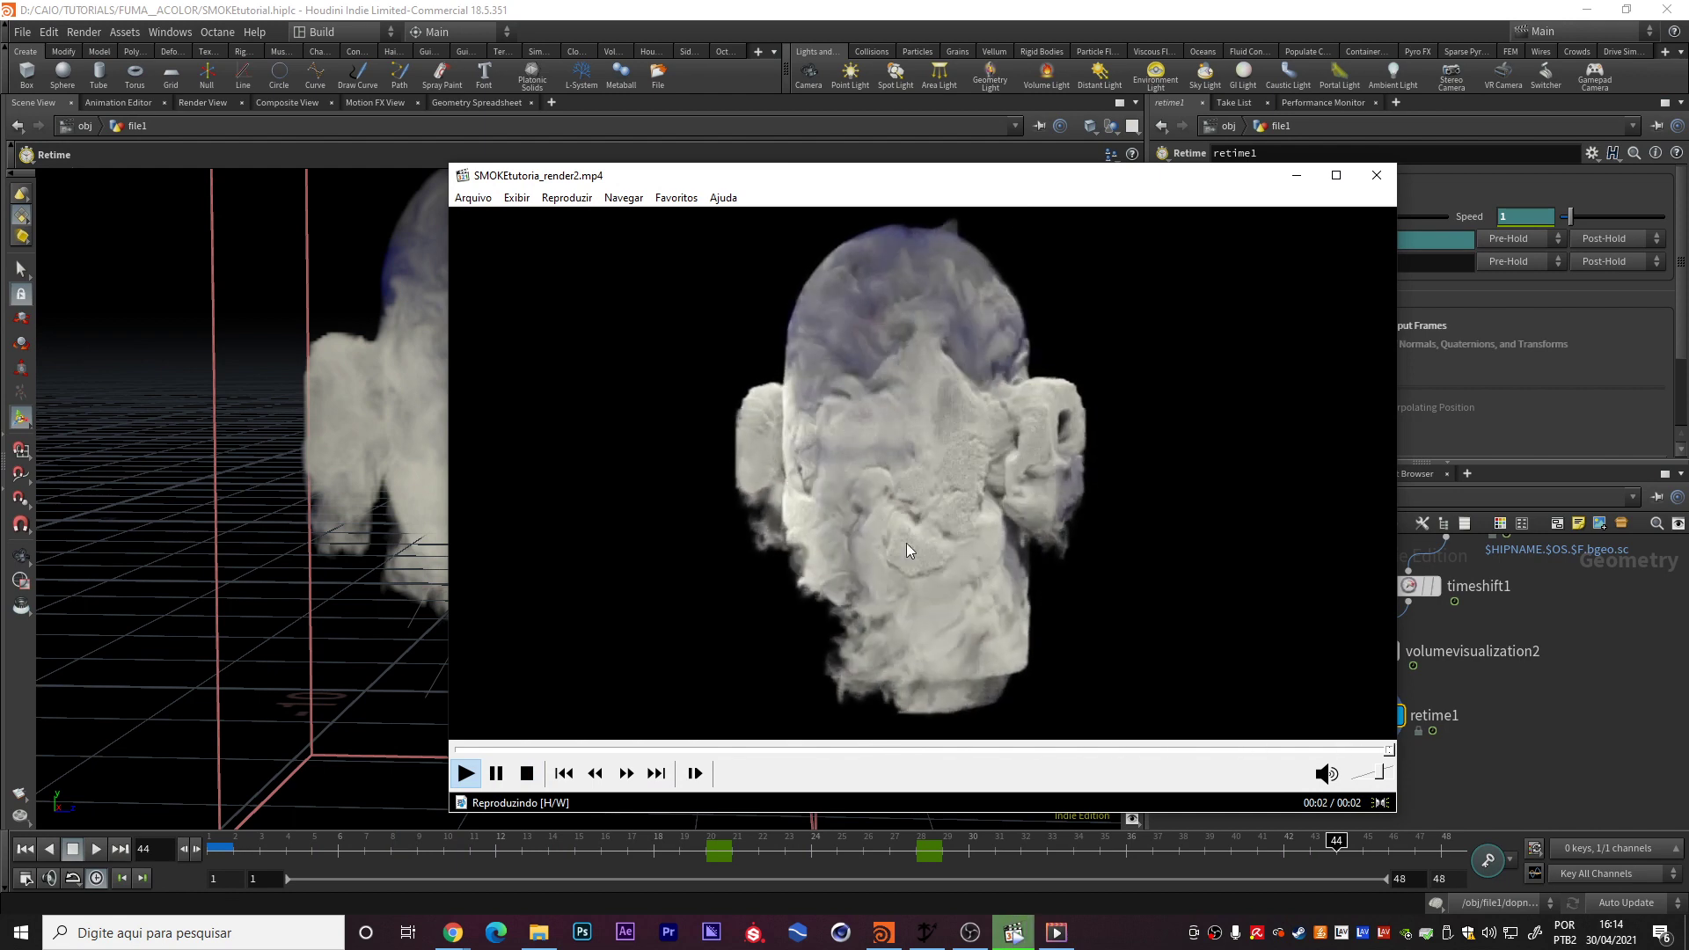
{"action": "left_click", "coordinate": [460, 781]}
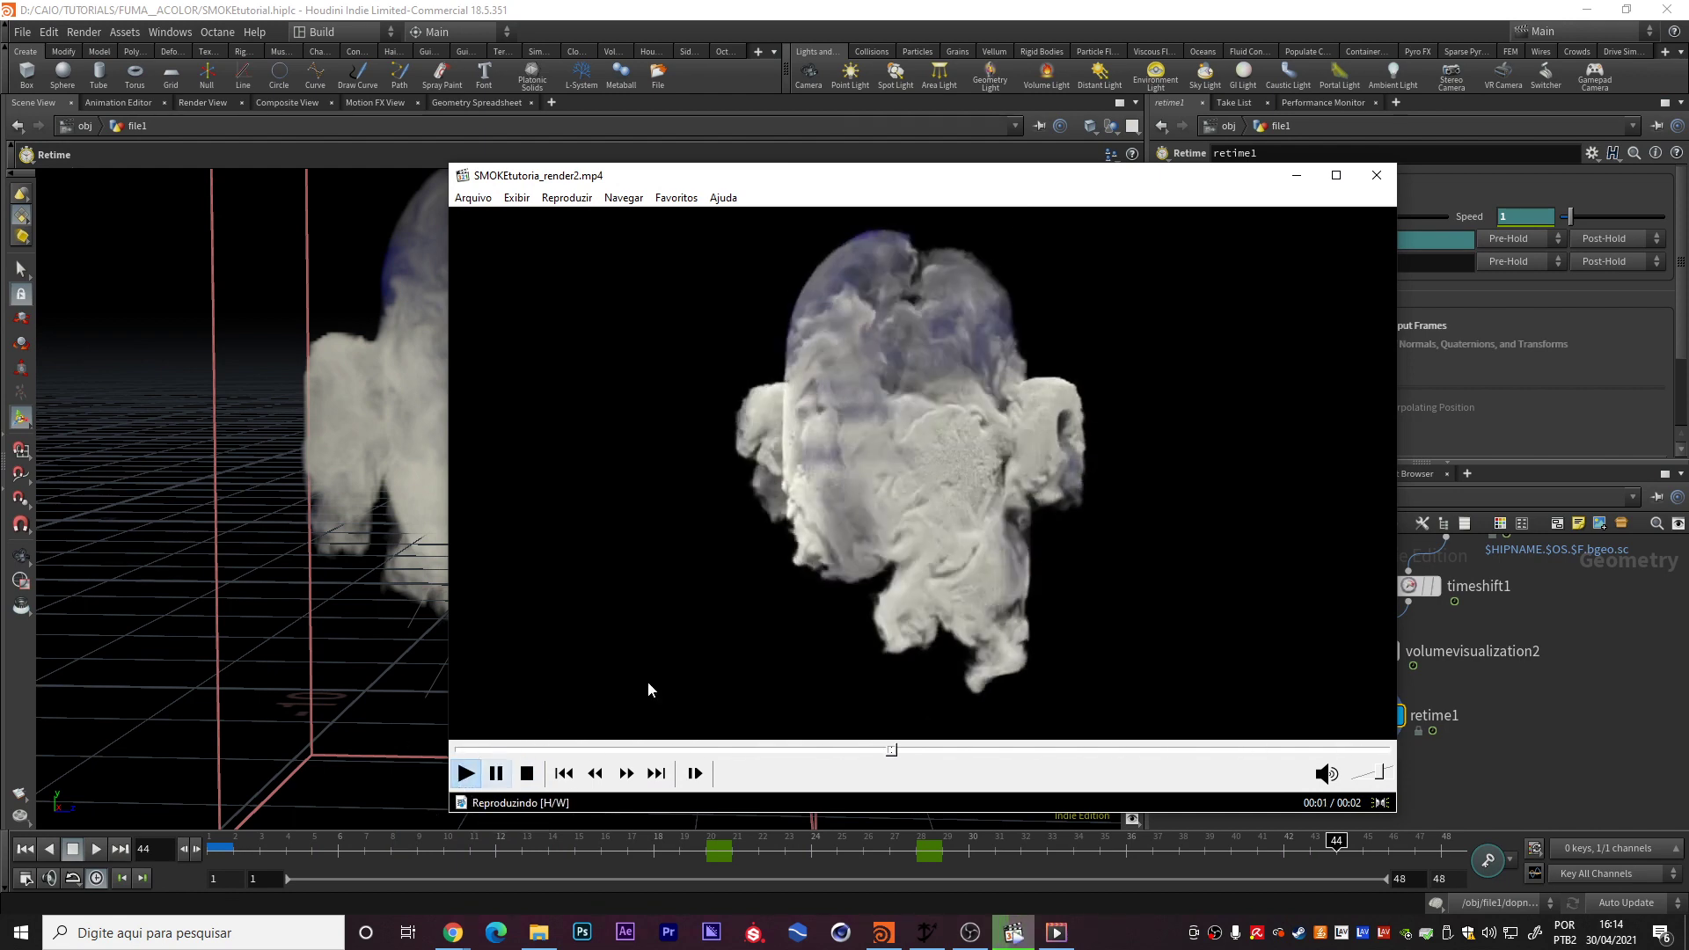
{"action": "left_click", "coordinate": [466, 774]}
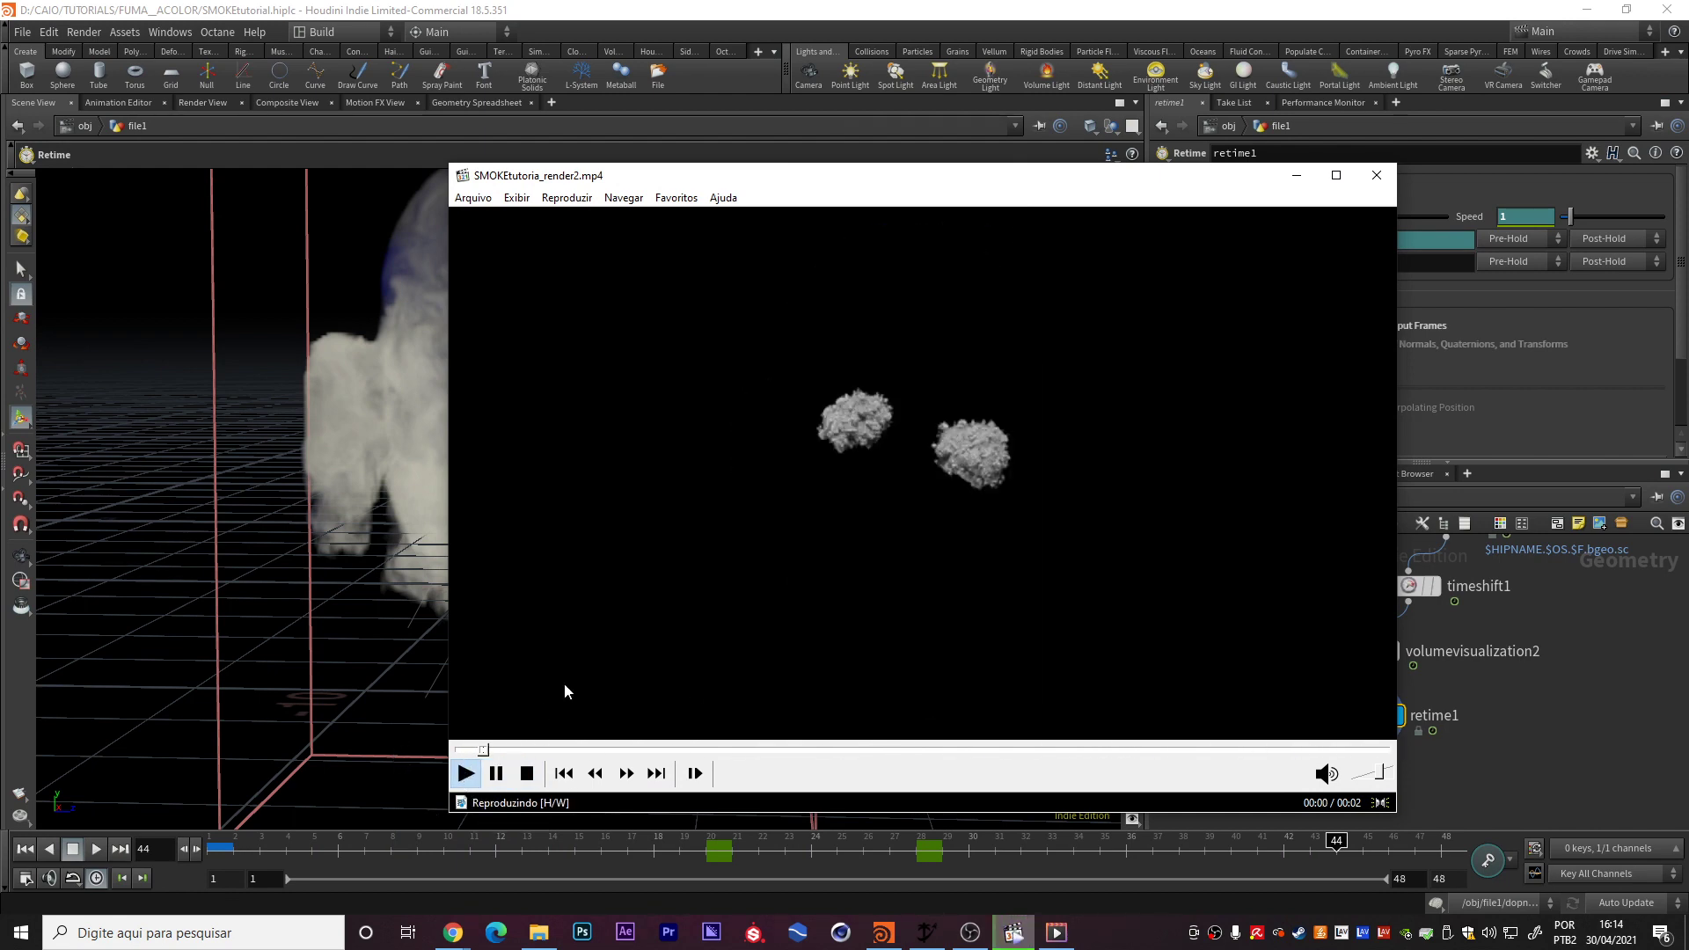
{"action": "left_click", "coordinate": [1379, 177]}
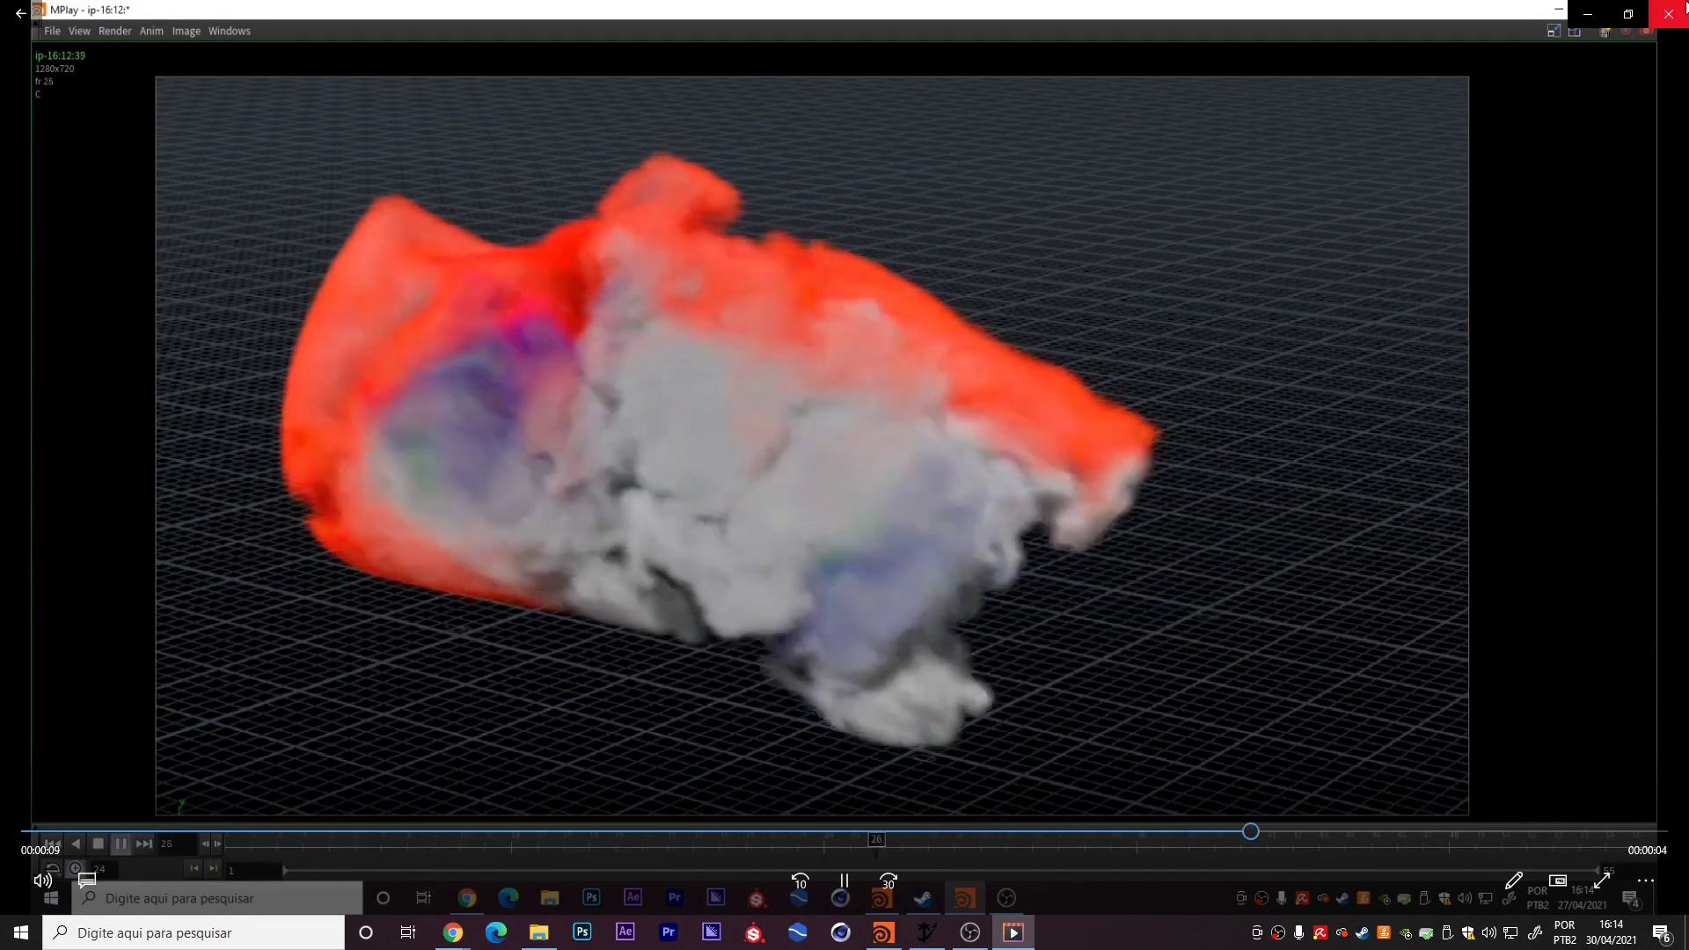
{"action": "left_click", "coordinate": [1677, 10]}
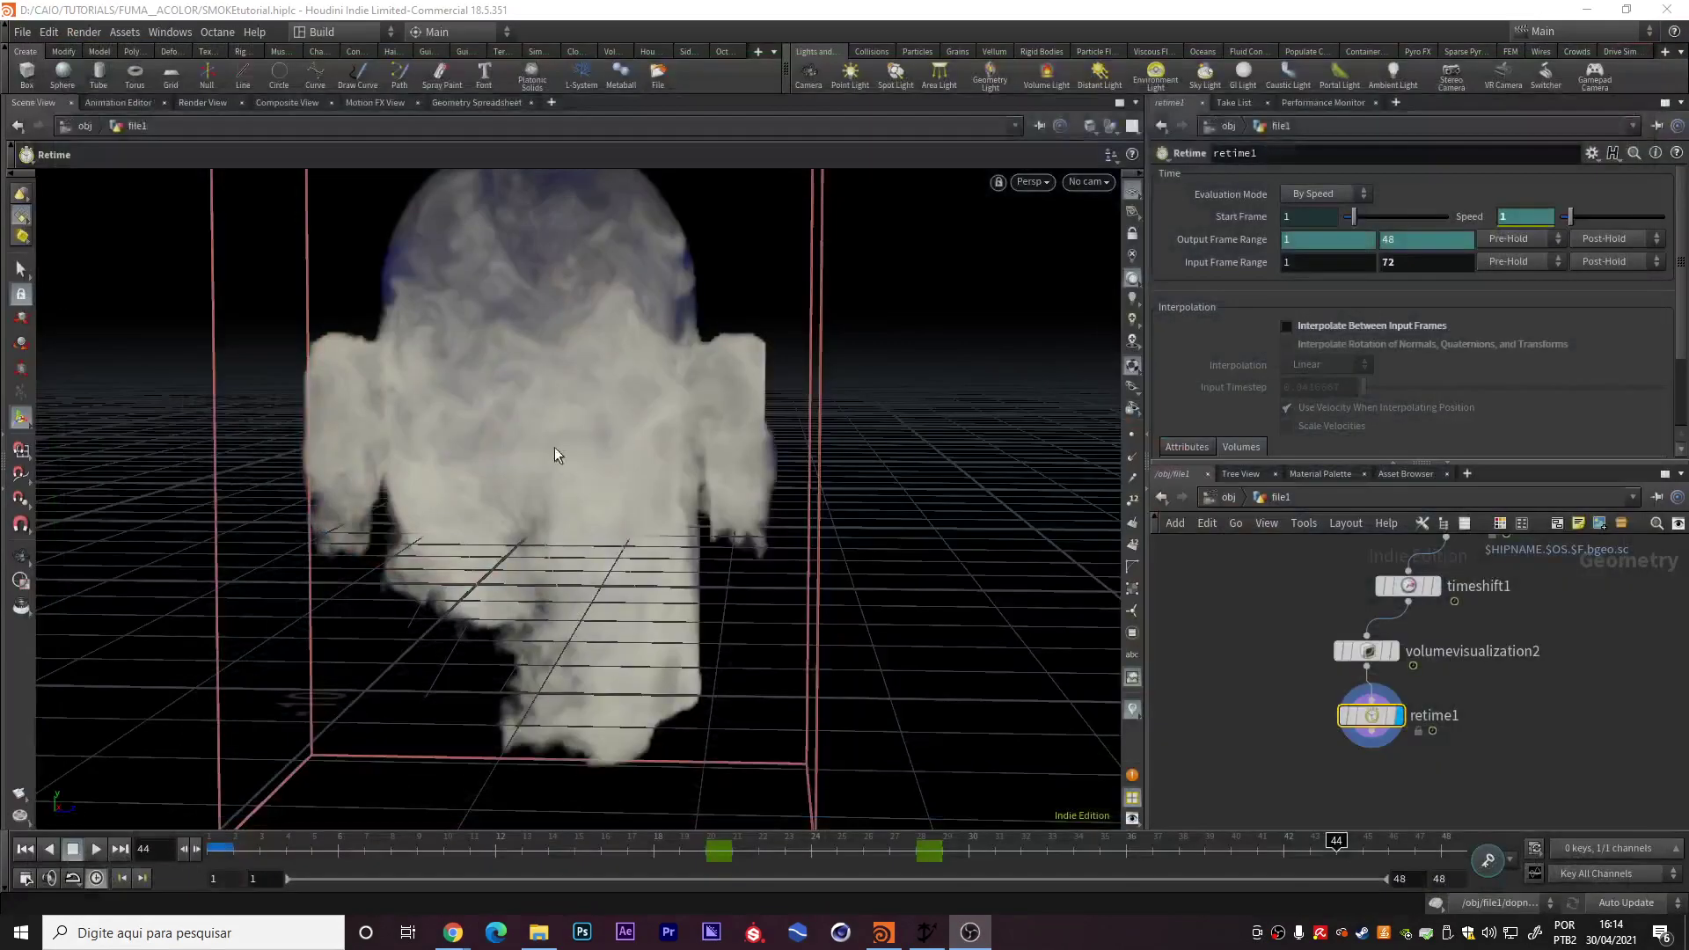
- Orbit around the retimed R2-D2 smoke from the side and from the top
{"action": "key", "text": "Escape"}
{"action": "mouse_move", "coordinate": [671, 282]}
{"action": "left_mouse_down"}
{"action": "mouse_move", "coordinate": [671, 407]}
{"action": "mouse_move", "coordinate": [514, 453]}
{"action": "mouse_move", "coordinate": [648, 460]}
{"action": "mouse_move", "coordinate": [585, 460]}
{"action": "left_mouse_up"}
{"action": "key", "text": "Return"}
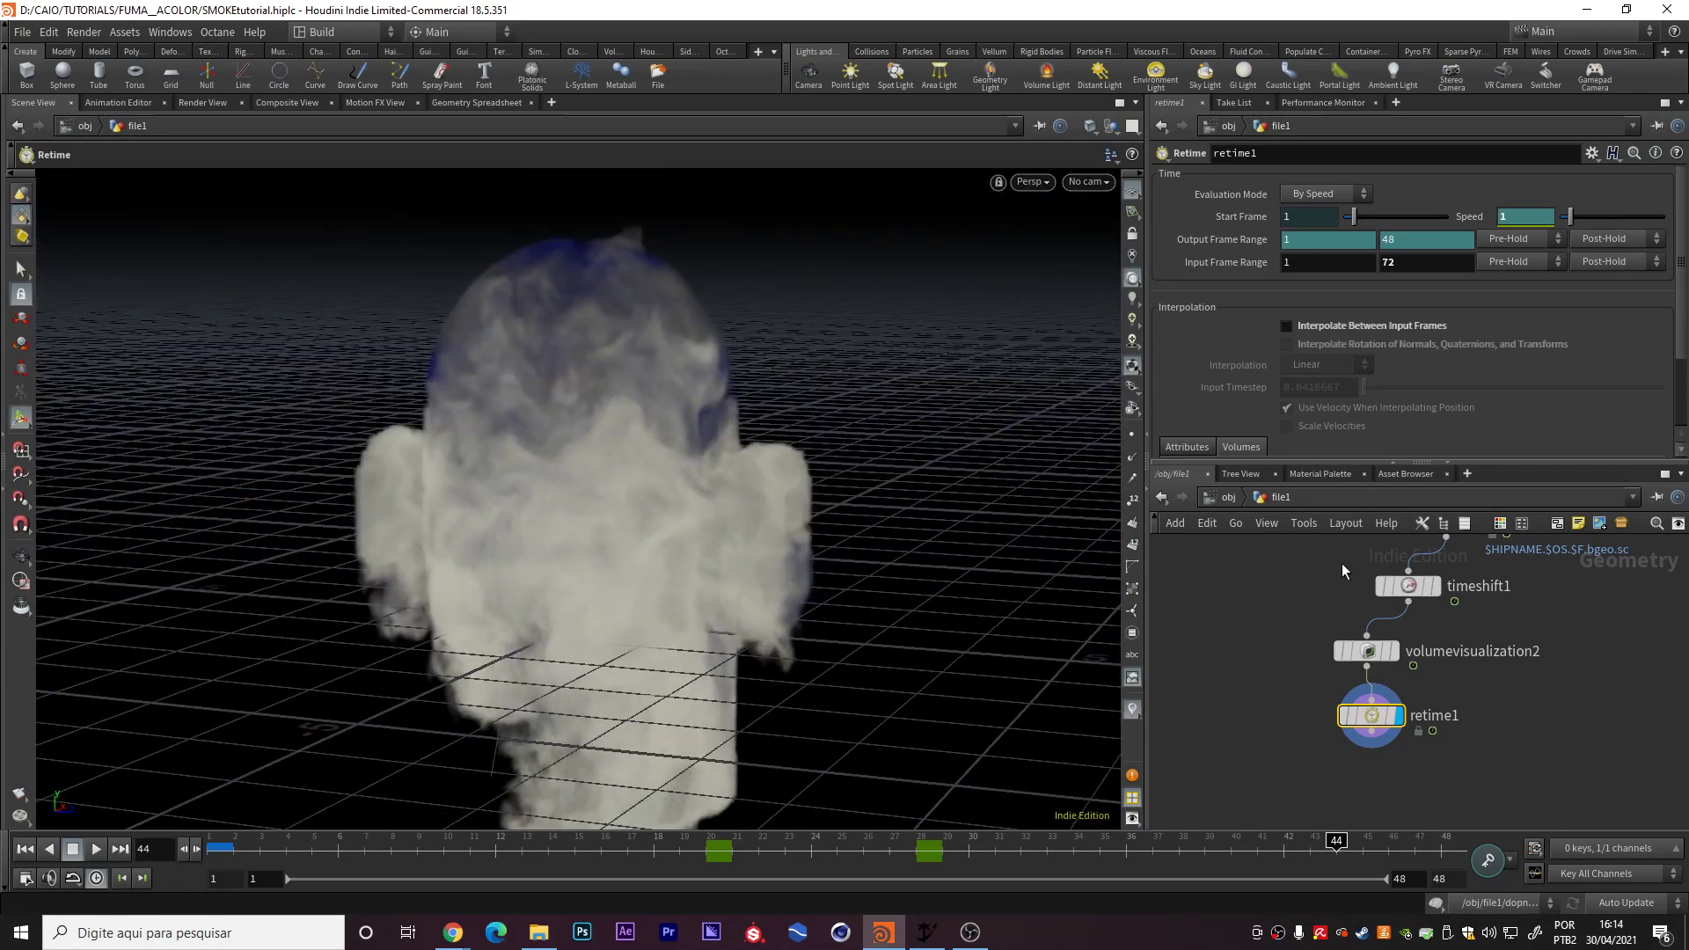
{"action": "key", "text": "Escape"}
{"action": "mouse_move", "coordinate": [688, 492]}
{"action": "left_mouse_down"}
{"action": "mouse_move", "coordinate": [655, 426]}
{"action": "mouse_move", "coordinate": [653, 443]}
{"action": "mouse_move", "coordinate": [595, 441]}
{"action": "mouse_move", "coordinate": [697, 460]}
{"action": "mouse_move", "coordinate": [634, 451]}
{"action": "left_mouse_up"}
{"action": "key", "text": "Return"}
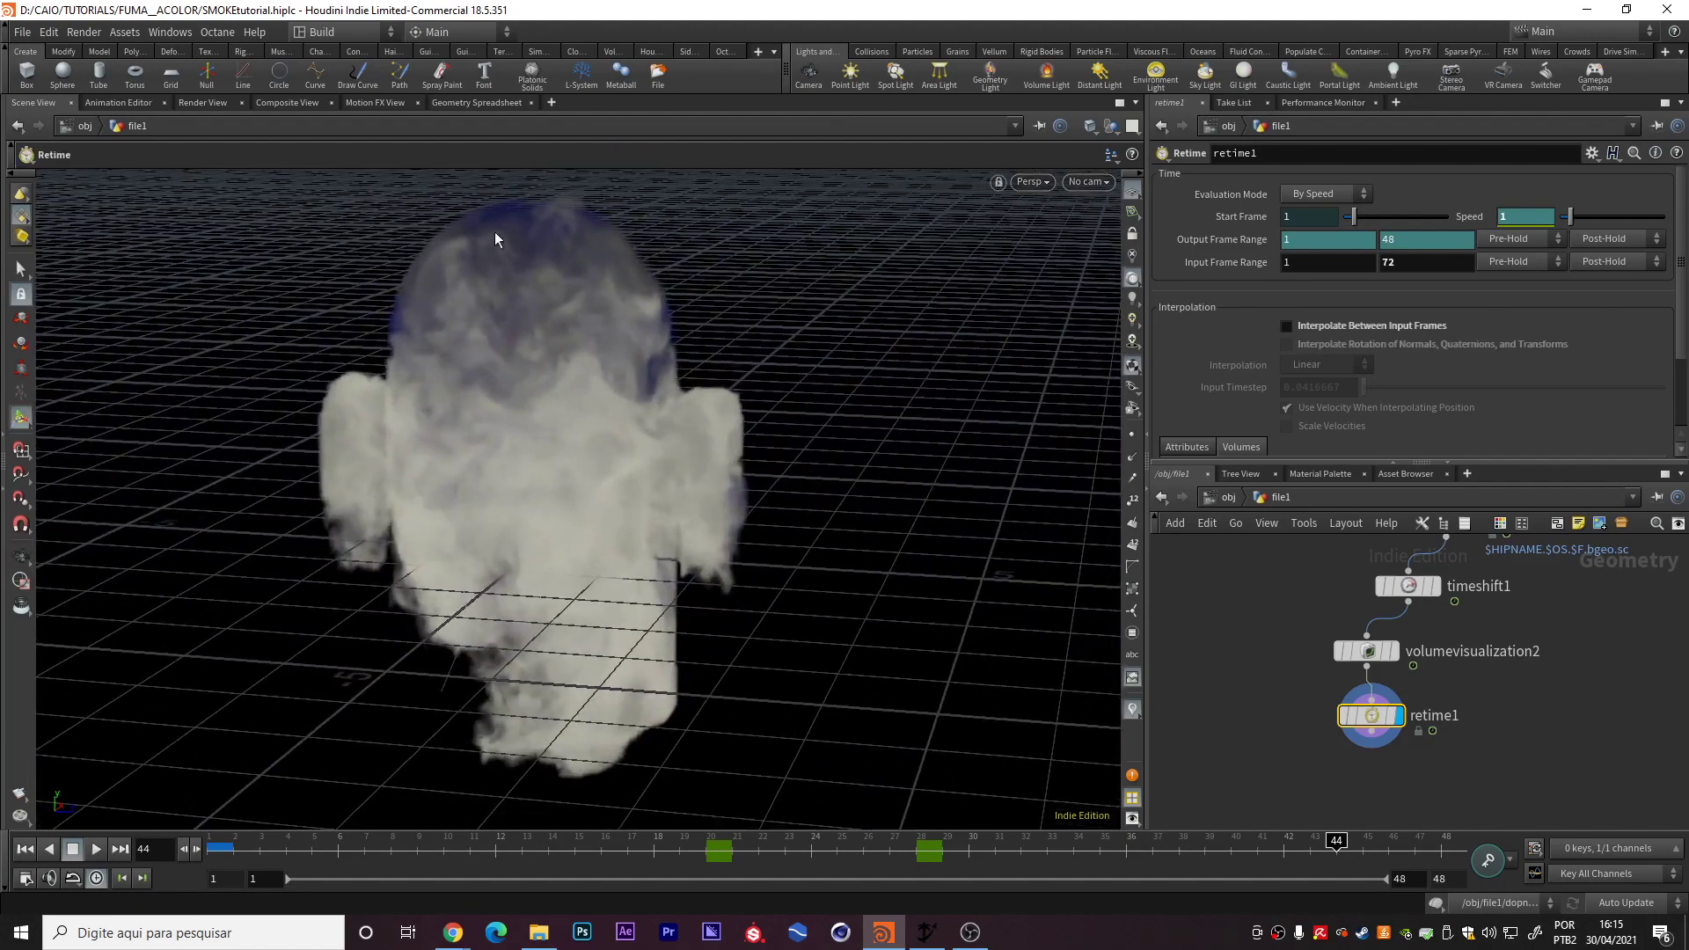
{"action": "key", "text": "Escape"}
{"action": "mouse_move", "coordinate": [577, 229]}
{"action": "left_mouse_down"}
{"action": "mouse_move", "coordinate": [468, 334]}
{"action": "mouse_move", "coordinate": [584, 343]}
{"action": "mouse_move", "coordinate": [520, 381]}
{"action": "mouse_move", "coordinate": [471, 283]}
{"action": "left_mouse_up"}
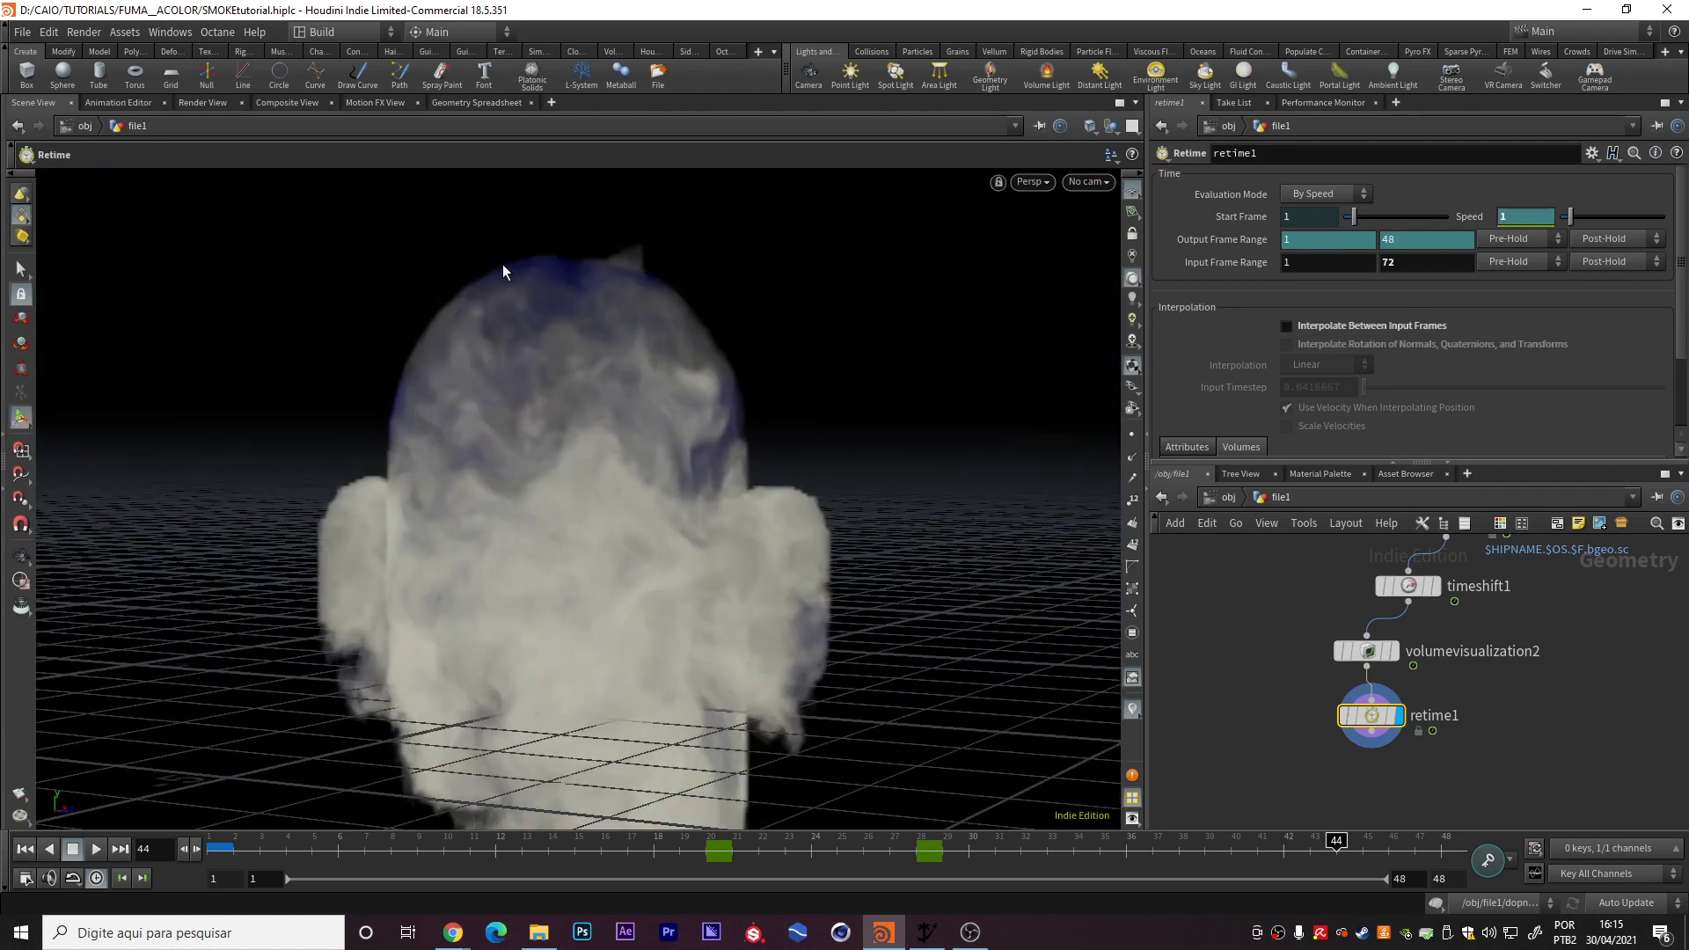
{"action": "key", "text": "Return"}
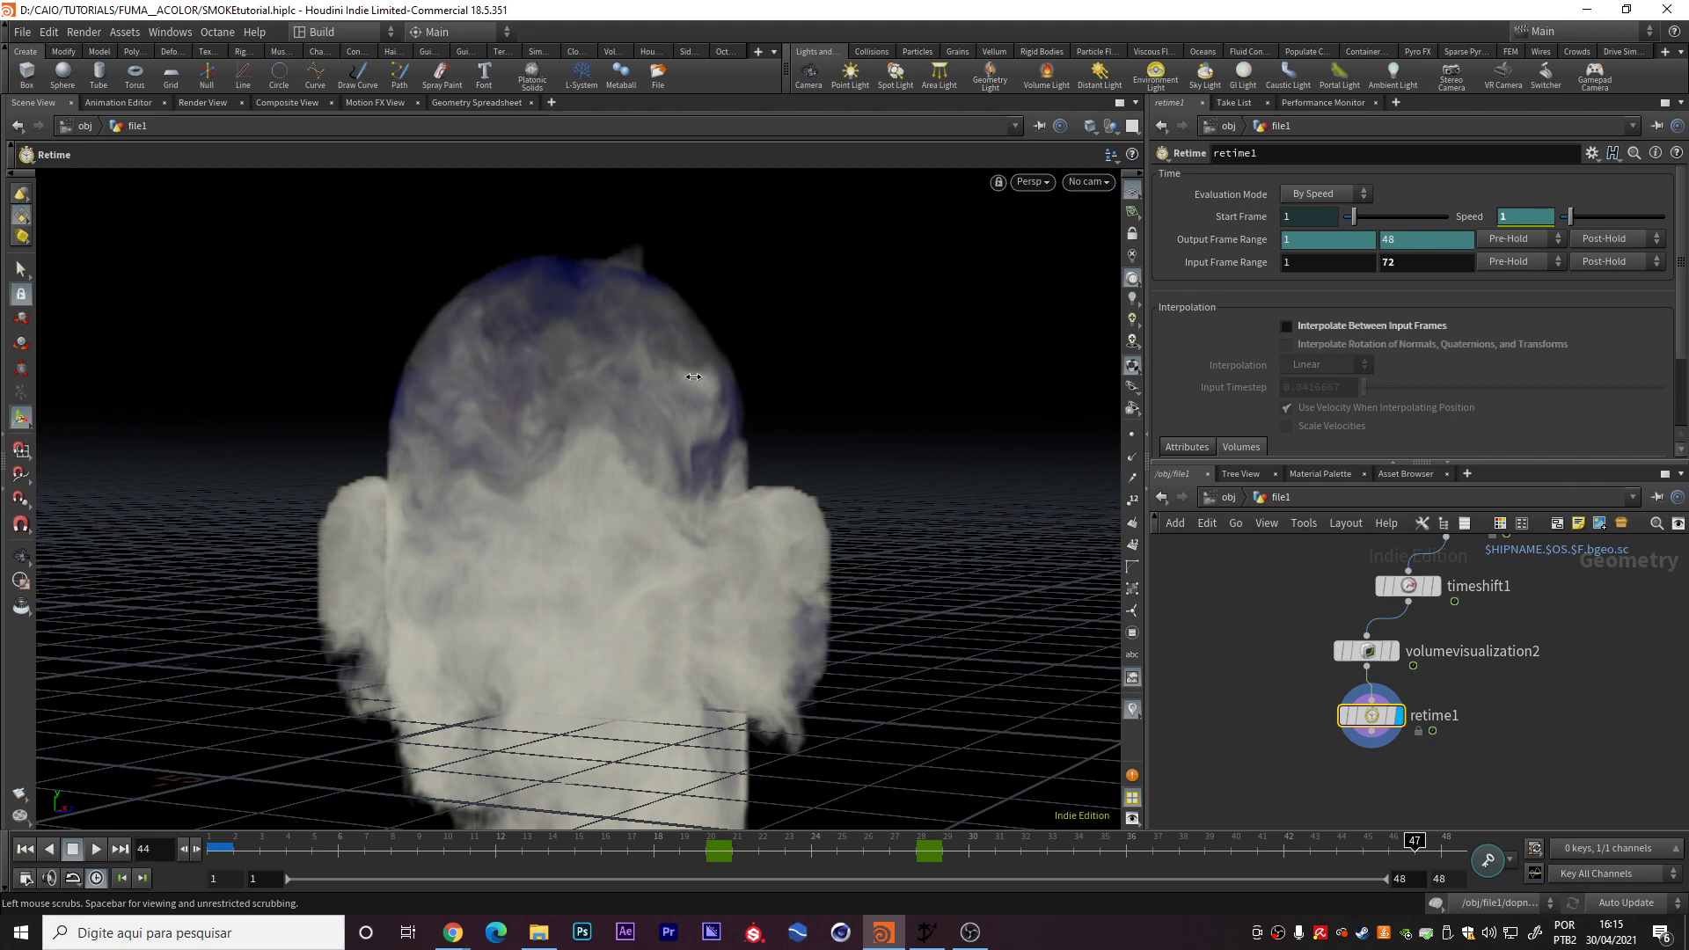
- Orbit the smoke volume from further angles, finishing on frame 47
{"action": "key", "text": "Escape"}
{"action": "mouse_move", "coordinate": [540, 437]}
{"action": "left_mouse_down"}
{"action": "mouse_move", "coordinate": [592, 388]}
{"action": "mouse_move", "coordinate": [705, 467]}
{"action": "mouse_move", "coordinate": [517, 455]}
{"action": "mouse_move", "coordinate": [545, 435]}
{"action": "left_mouse_up"}
{"action": "key", "text": "Return"}
{"action": "key", "text": "Escape"}
{"action": "mouse_move", "coordinate": [711, 422]}
{"action": "left_mouse_down"}
{"action": "mouse_move", "coordinate": [660, 467]}
{"action": "mouse_move", "coordinate": [554, 464]}
{"action": "mouse_move", "coordinate": [527, 366]}
{"action": "mouse_move", "coordinate": [449, 357]}
{"action": "left_mouse_up"}
{"action": "key", "text": "Return"}
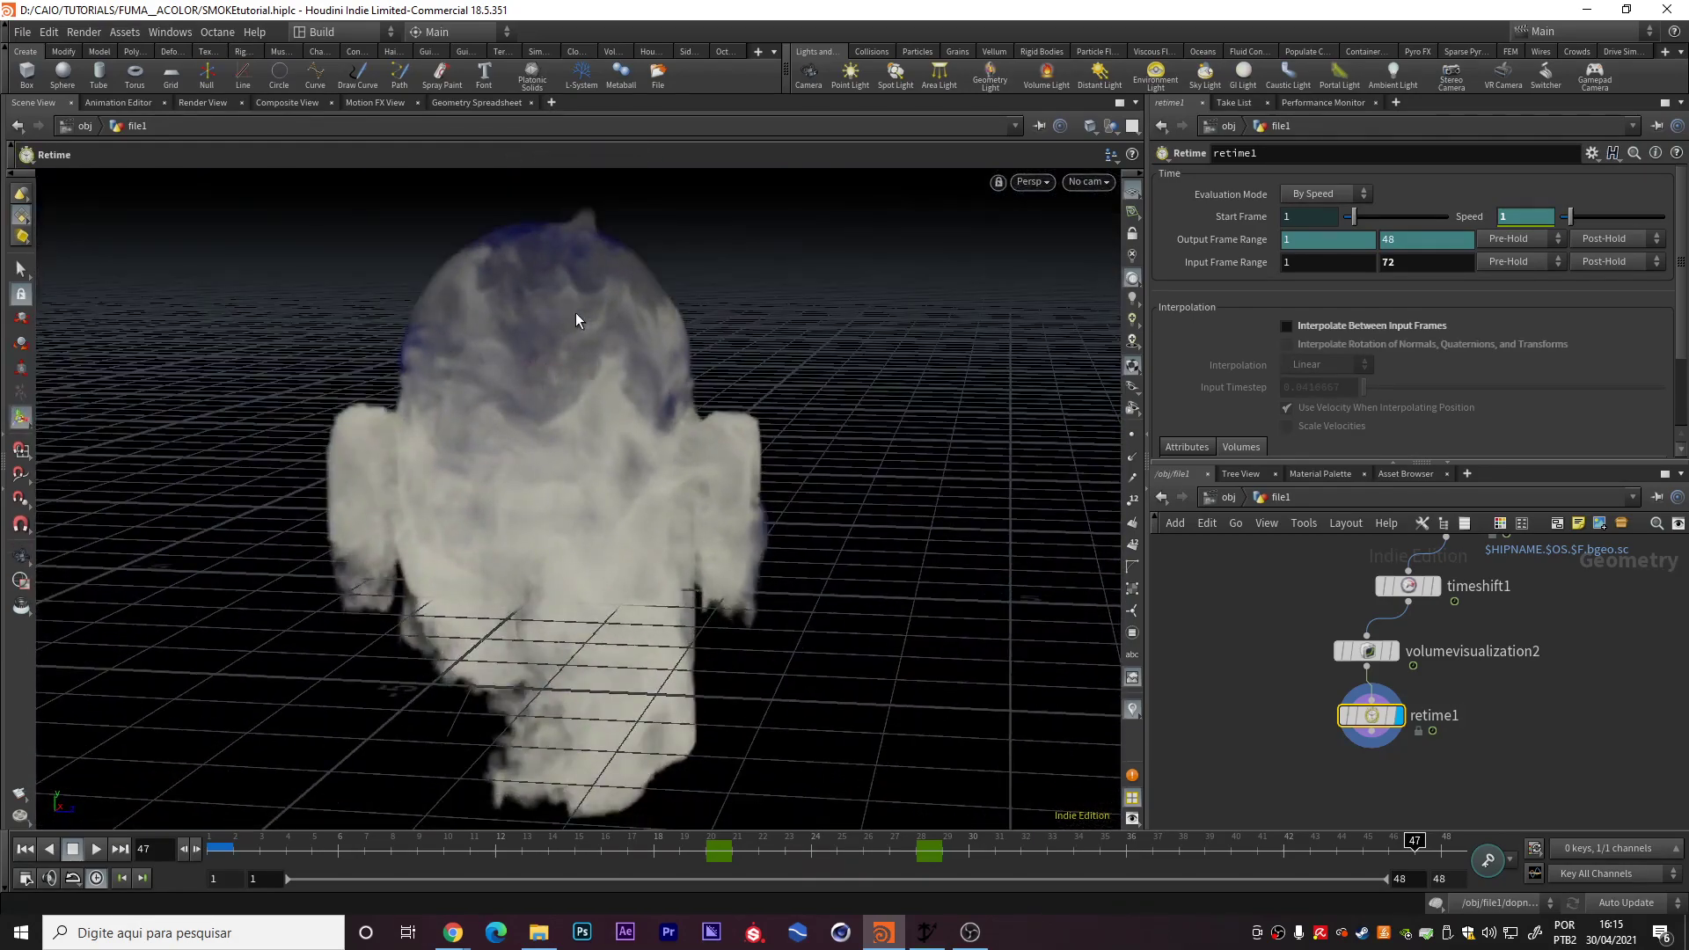
{"action": "scroll", "coordinate": [1310, 616], "scroll_direction": "down", "scroll_amount": 4}
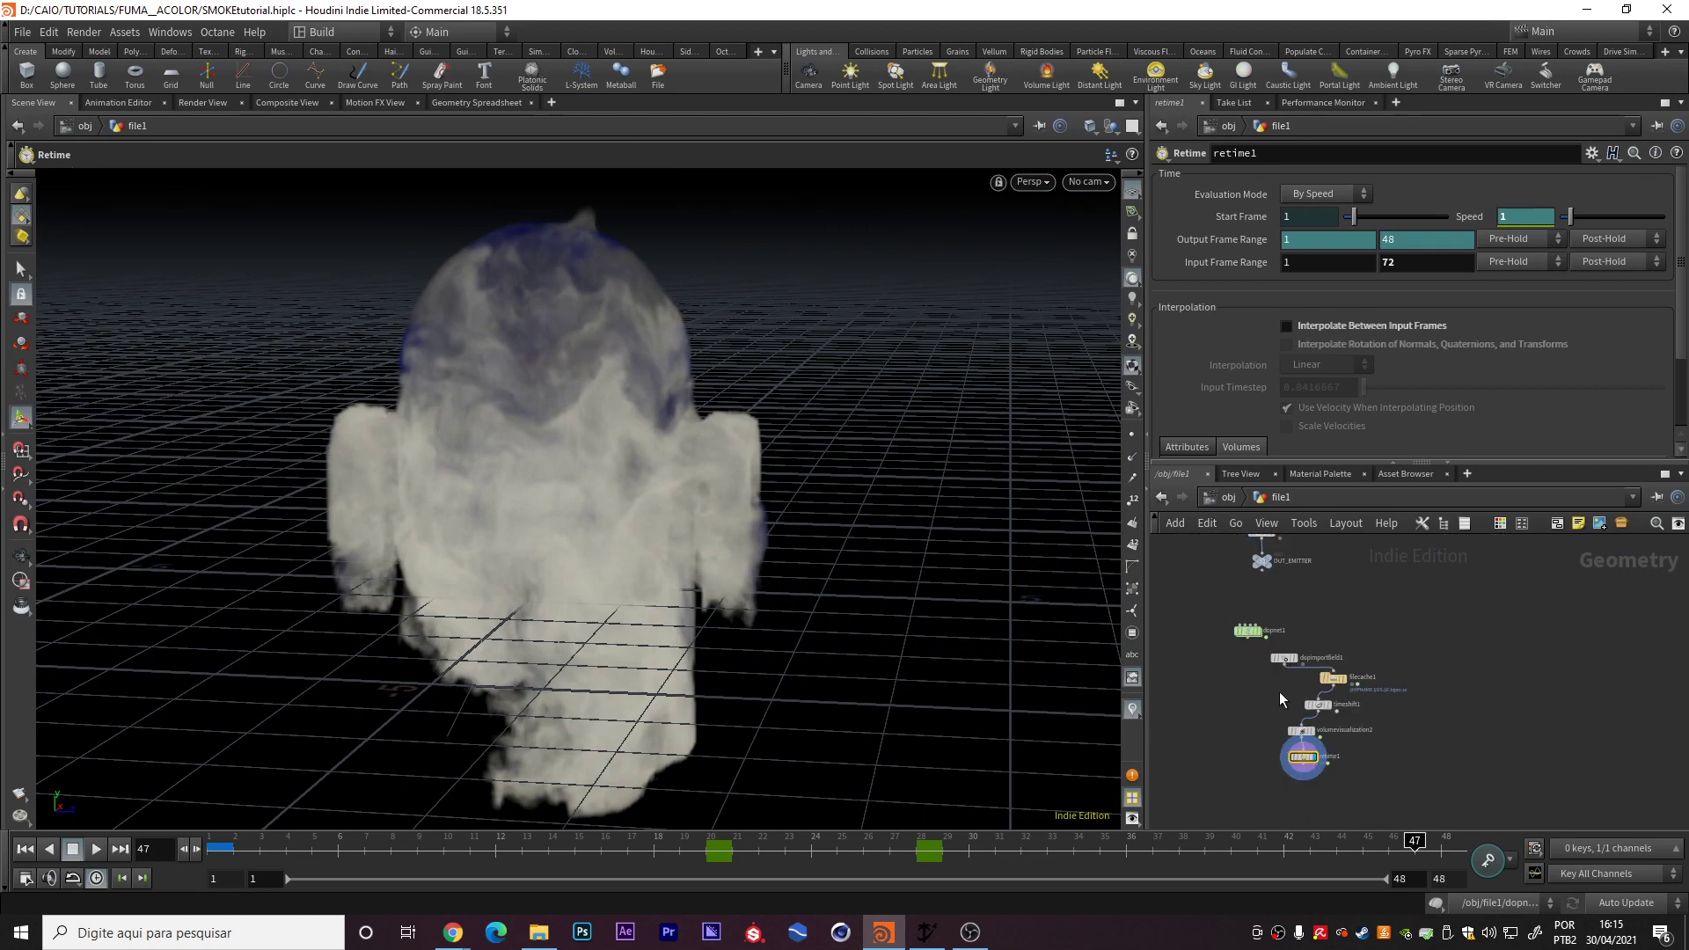
- Display the imported R2-D2 model from file1 and frame it in the viewport
{"action": "middle_click_drag", "start_coordinate": [1278, 691], "coordinate": [1390, 840]}
{"action": "scroll", "coordinate": [1341, 605], "scroll_direction": "up", "scroll_amount": 2}
{"action": "middle_click_drag", "start_coordinate": [1395, 630], "coordinate": [1425, 732]}
{"action": "scroll", "coordinate": [1381, 691], "scroll_direction": "up", "scroll_amount": 4}
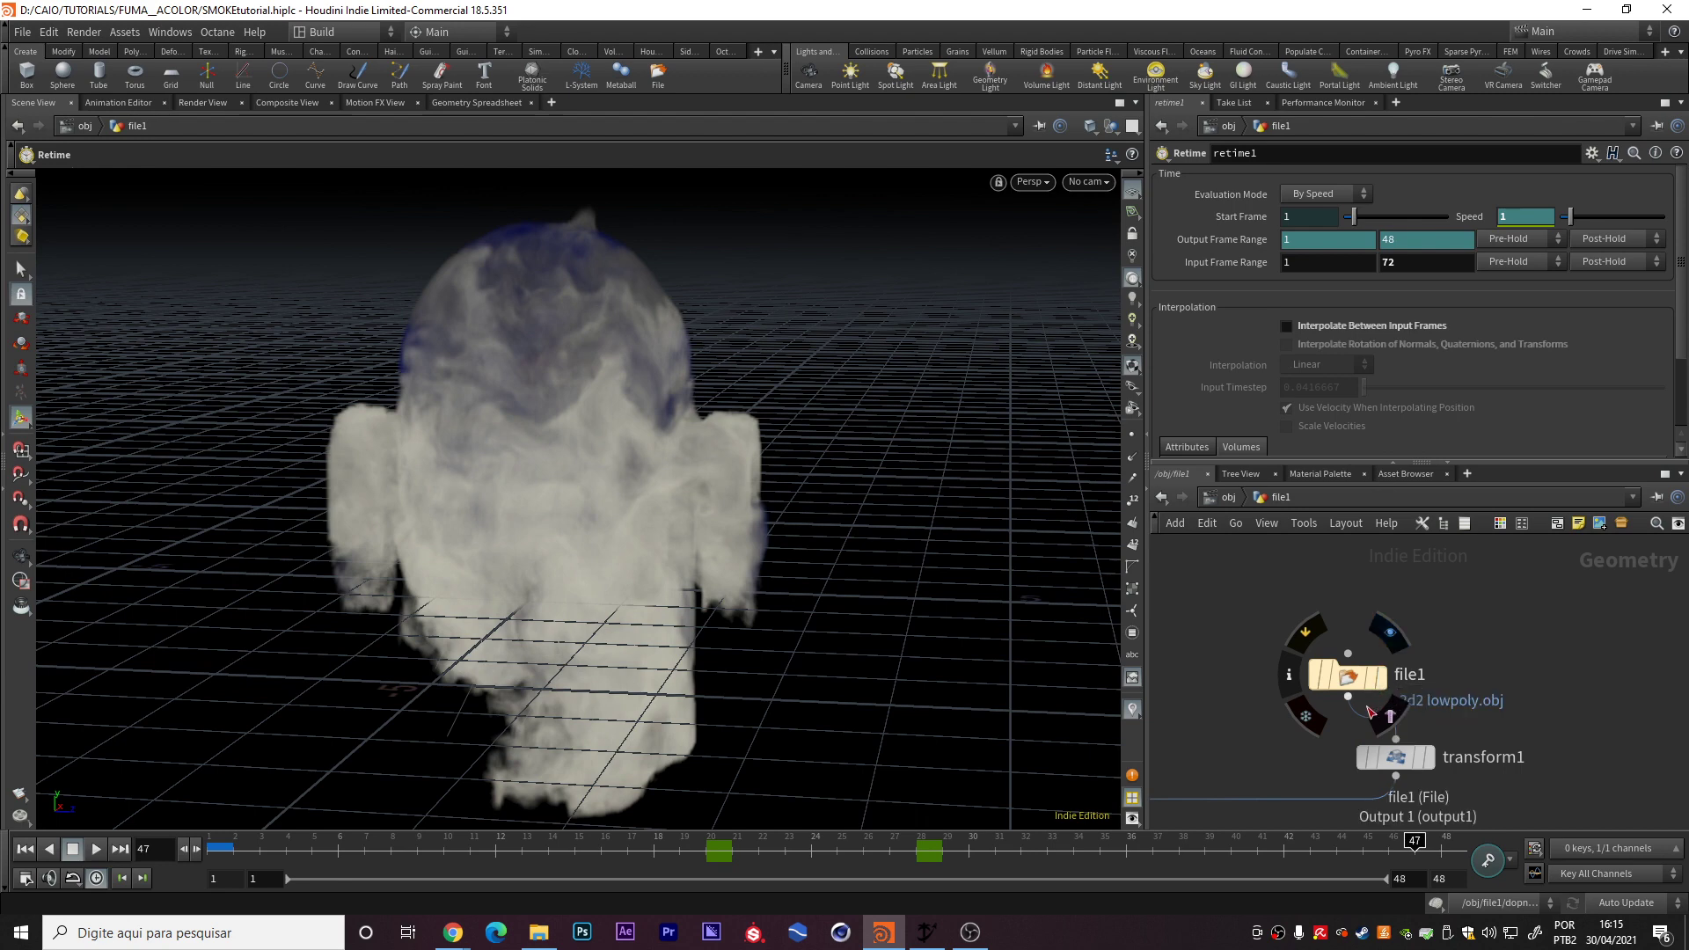
{"action": "left_click", "coordinate": [1385, 715]}
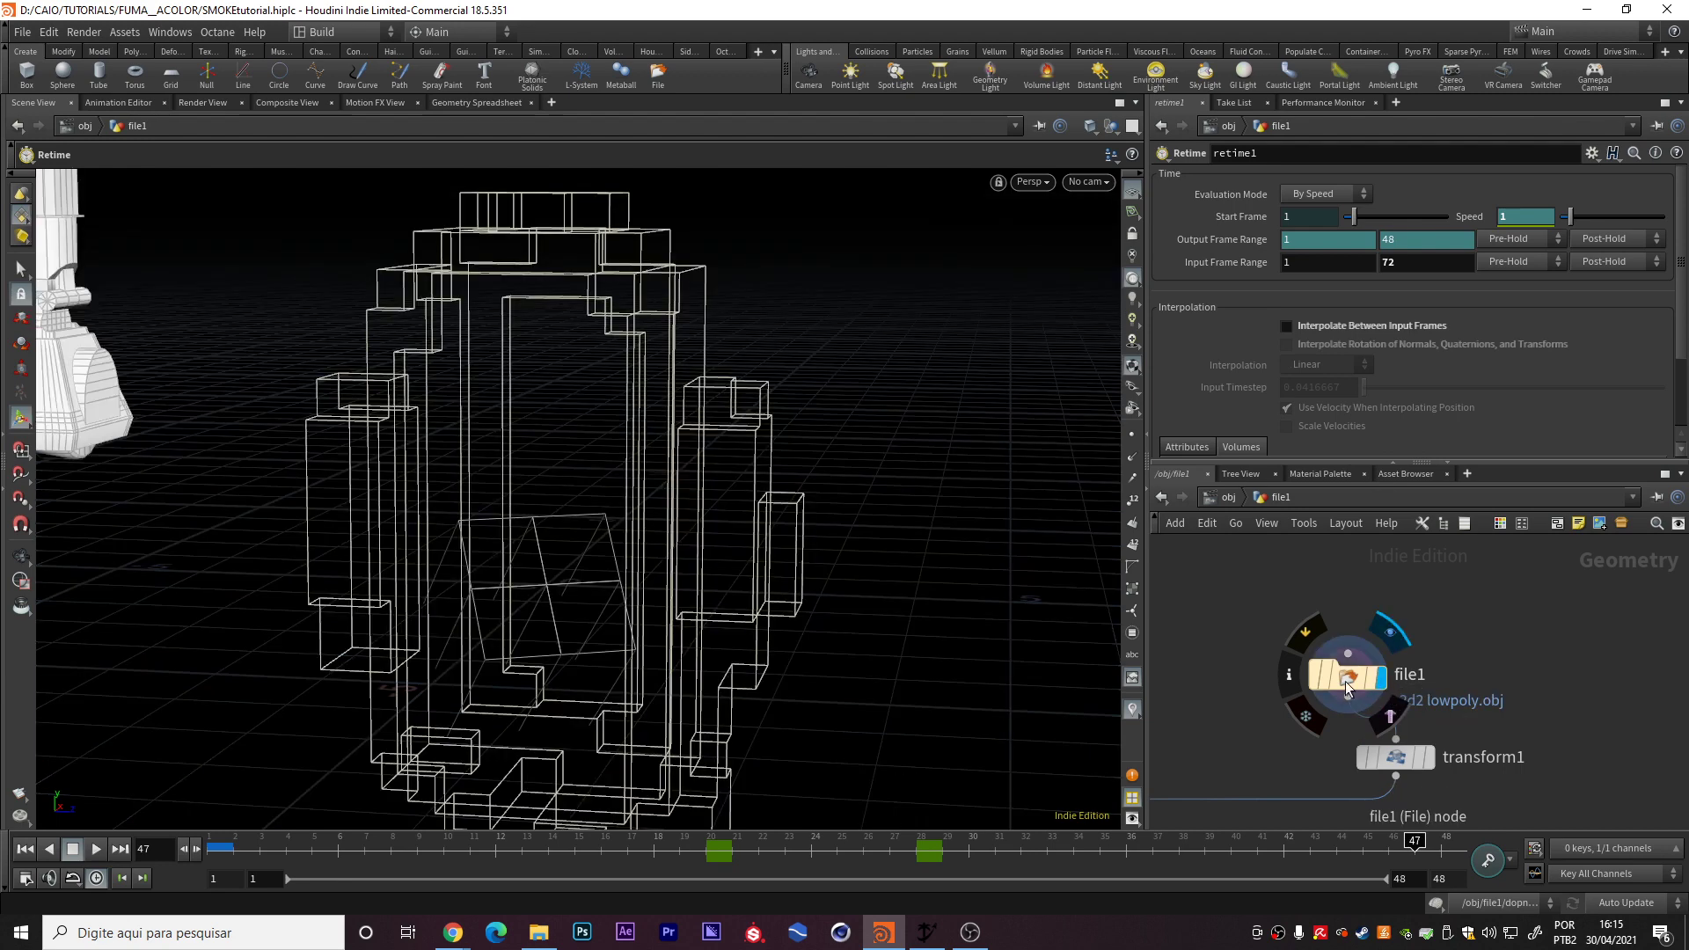
{"action": "key", "text": "h"}
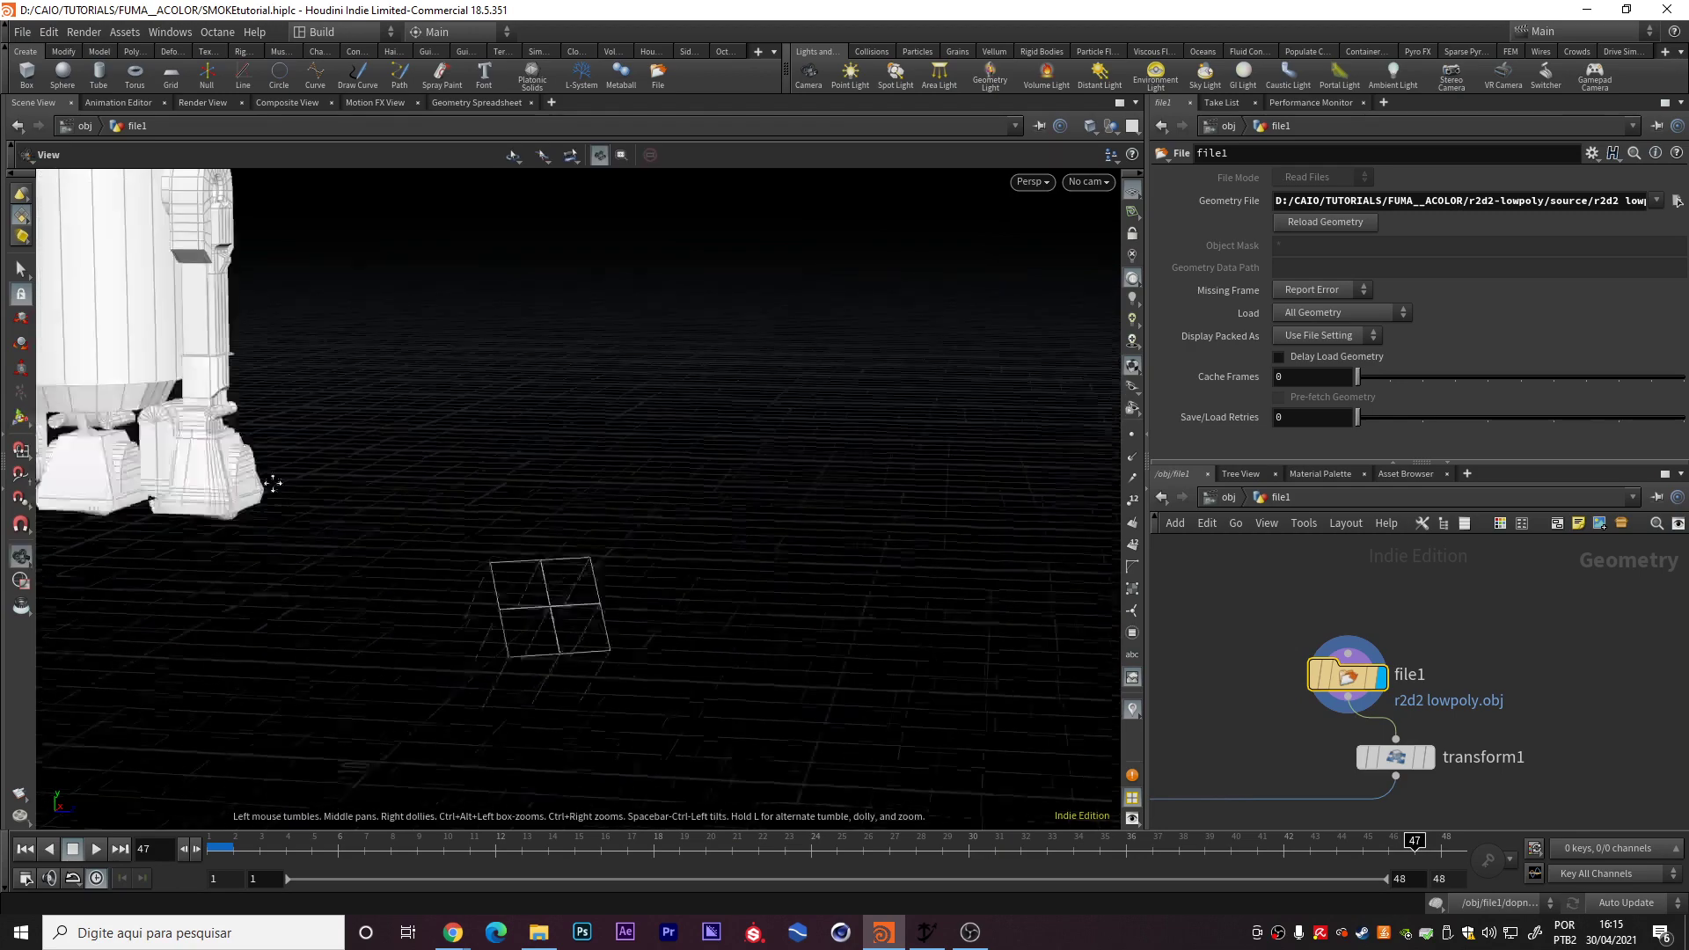
- Display transform1 and review its -$CEX/-$CEY/-$CEZ Translate expressions
{"action": "left_click", "coordinate": [1427, 757]}
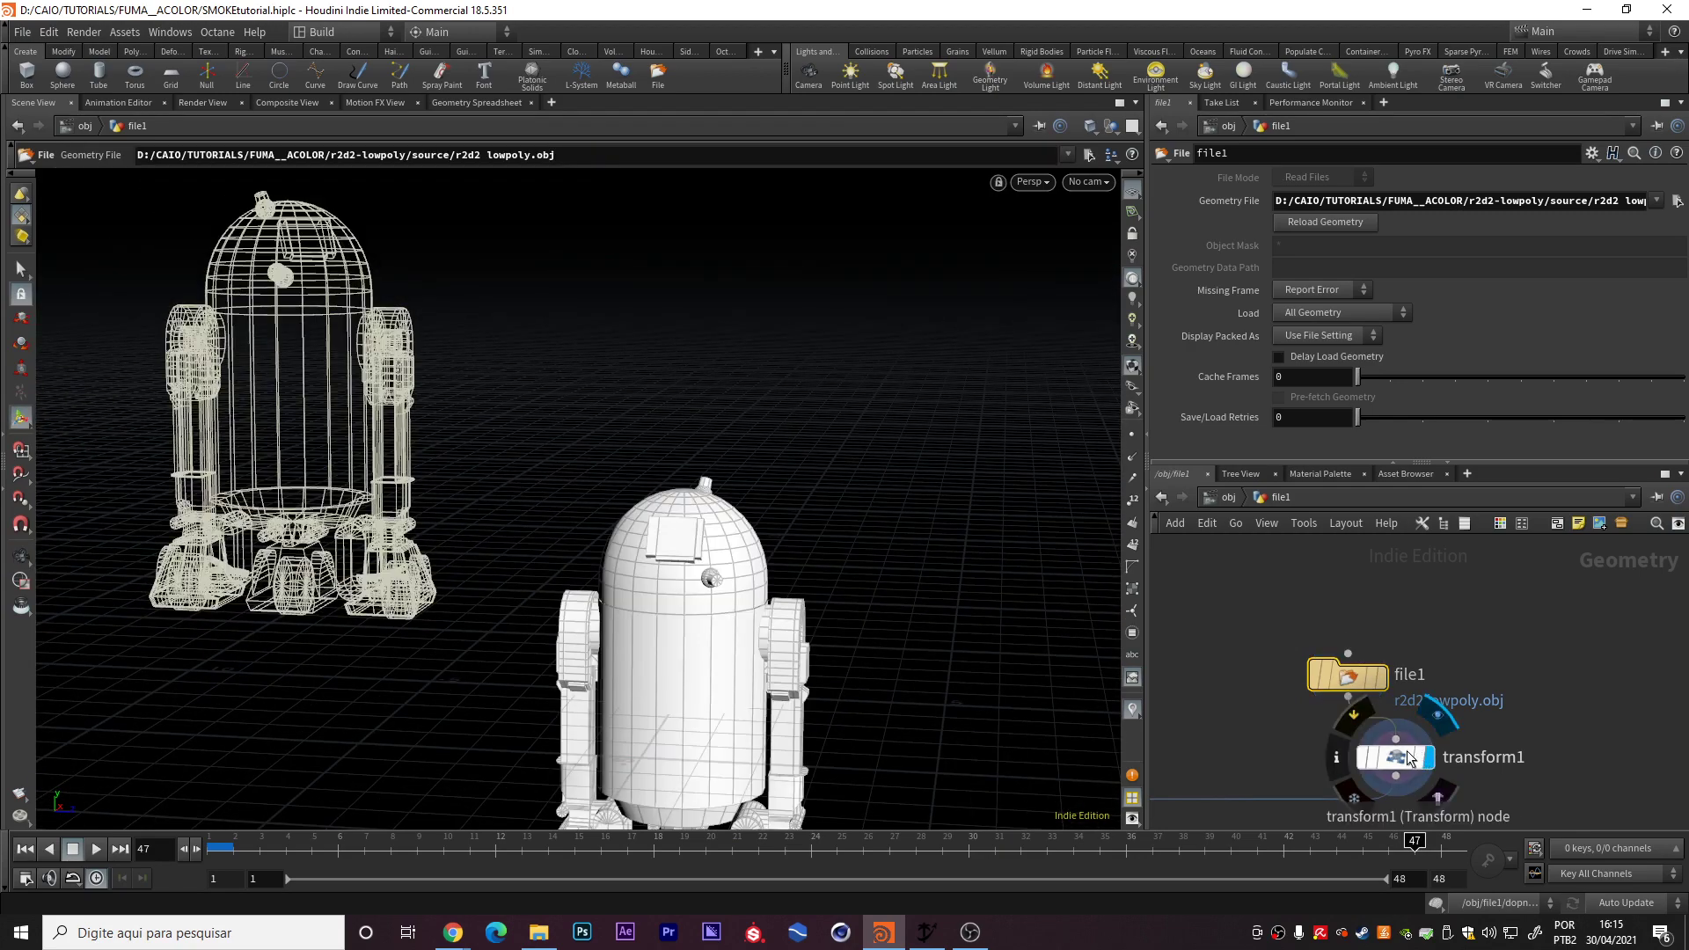
{"action": "key", "text": "h"}
{"action": "key", "text": "Escape"}
{"action": "key", "text": "Return"}
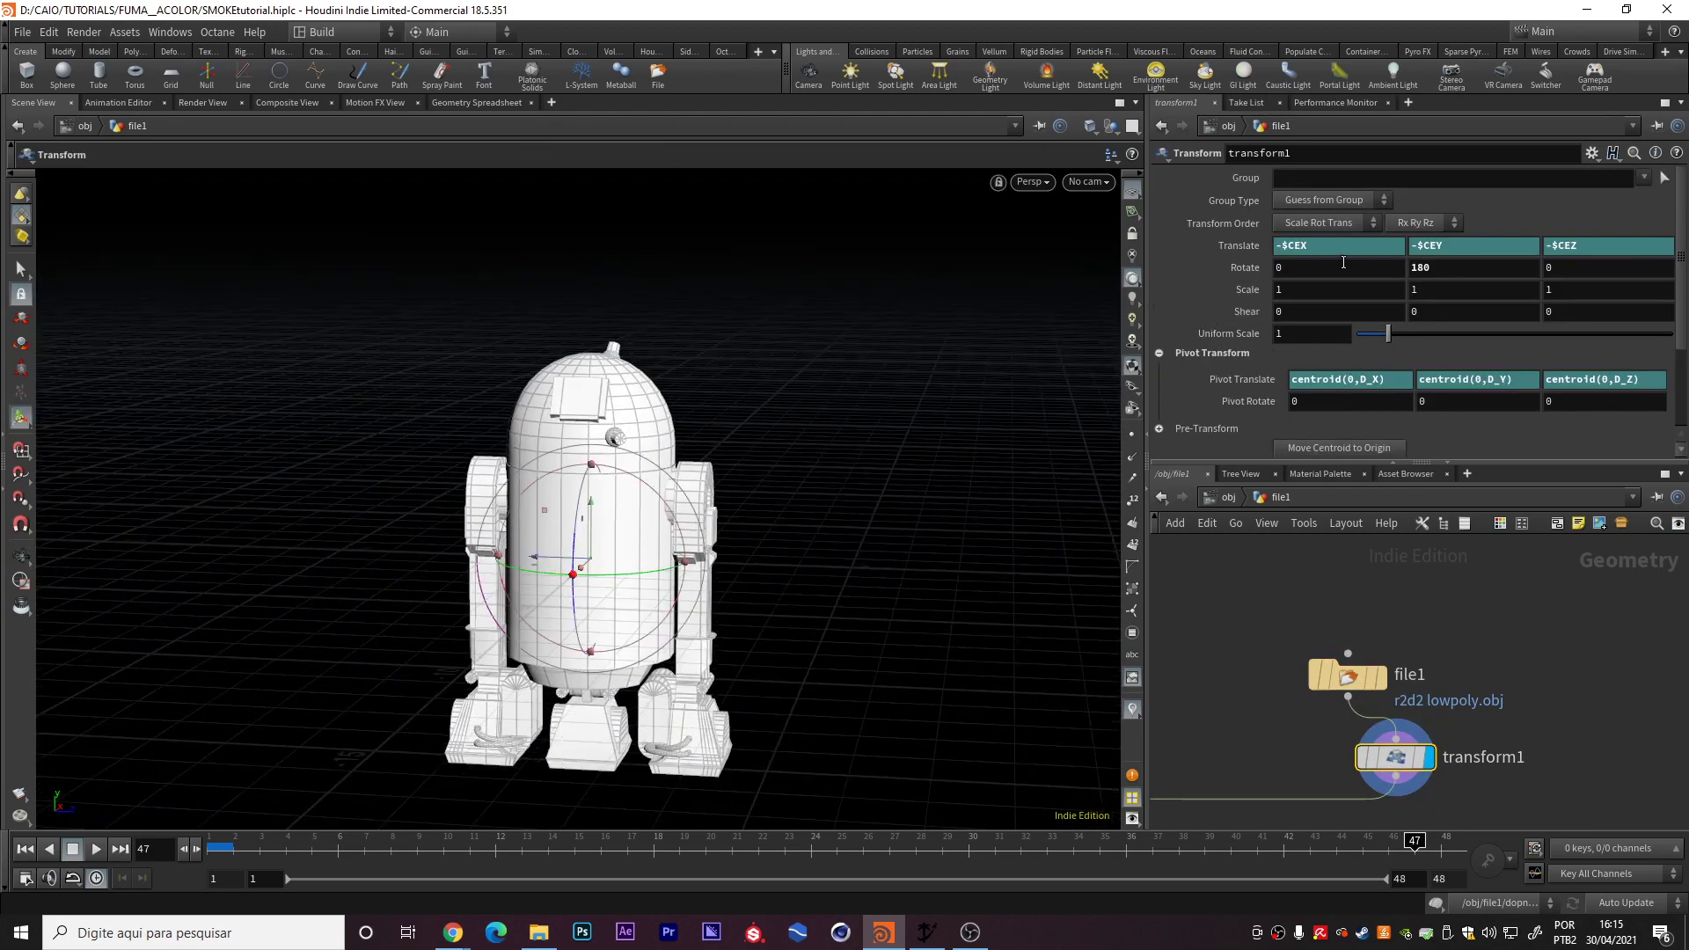
{"action": "left_click", "coordinate": [1293, 245]}
{"action": "left_click", "coordinate": [1546, 213]}
{"action": "left_click", "coordinate": [1320, 245]}
{"action": "left_click", "coordinate": [1545, 213]}
- Orbit around the centred, 180°-rotated robot with its transform handle shown
{"action": "key", "text": "Escape"}
{"action": "mouse_move", "coordinate": [580, 550]}
{"action": "left_mouse_down"}
{"action": "mouse_move", "coordinate": [507, 555]}
{"action": "mouse_move", "coordinate": [566, 511]}
{"action": "left_mouse_up"}
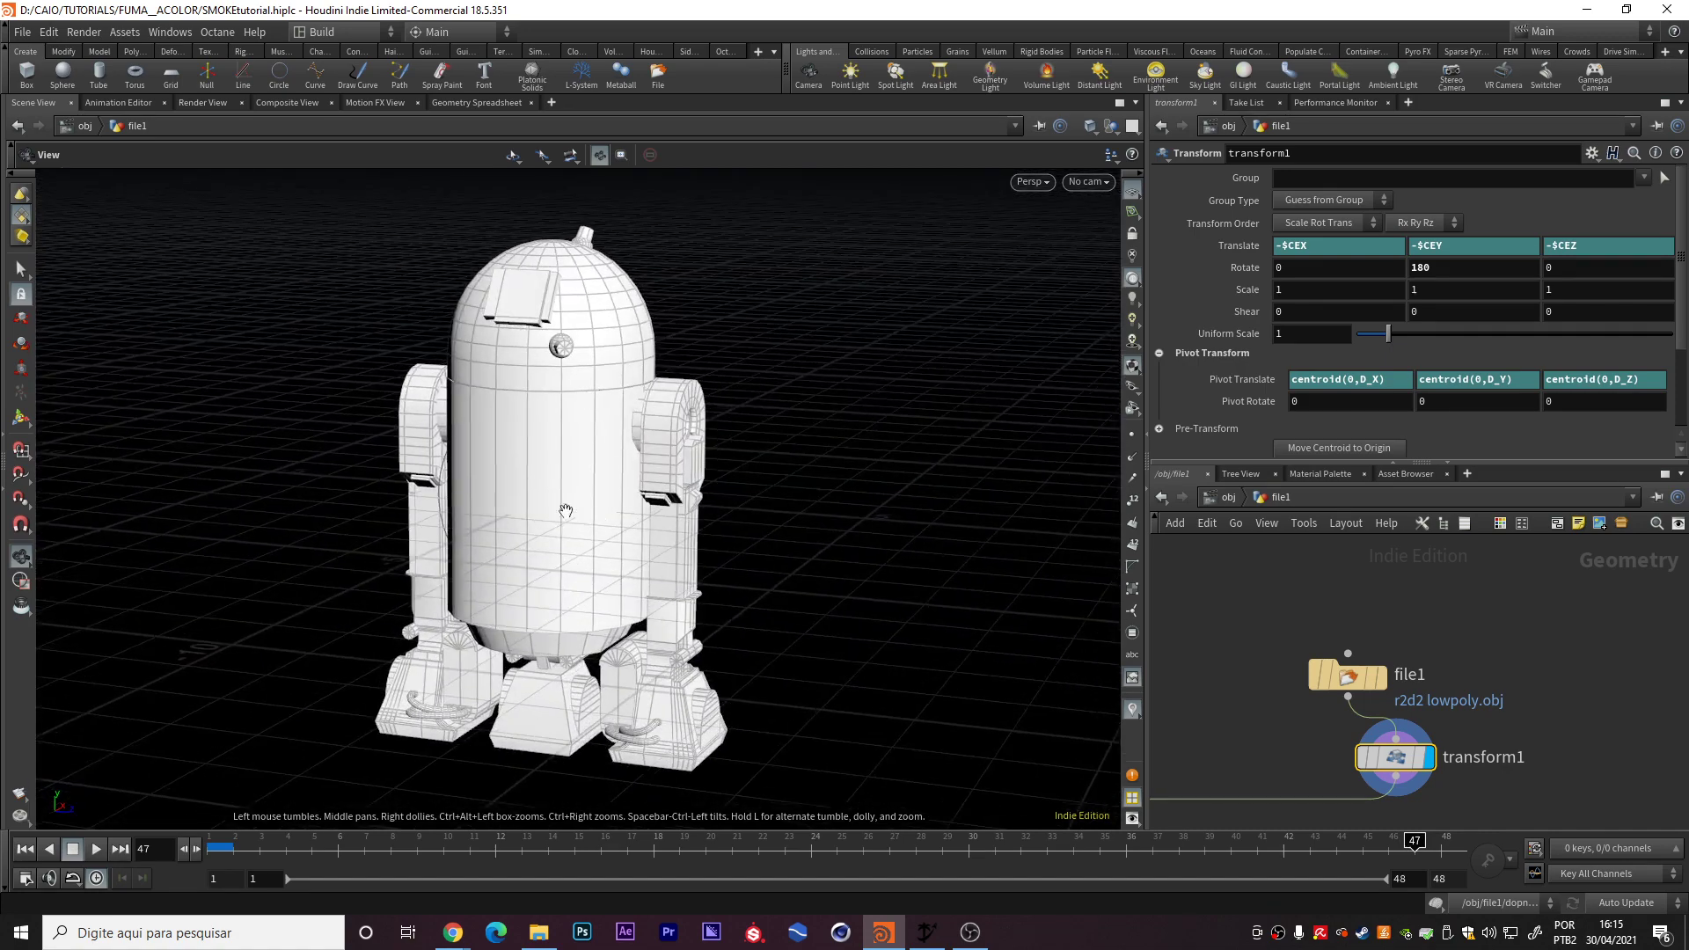
{"action": "key", "text": "Return"}
{"action": "scroll", "coordinate": [1634, 648], "scroll_direction": "down", "scroll_amount": 3}
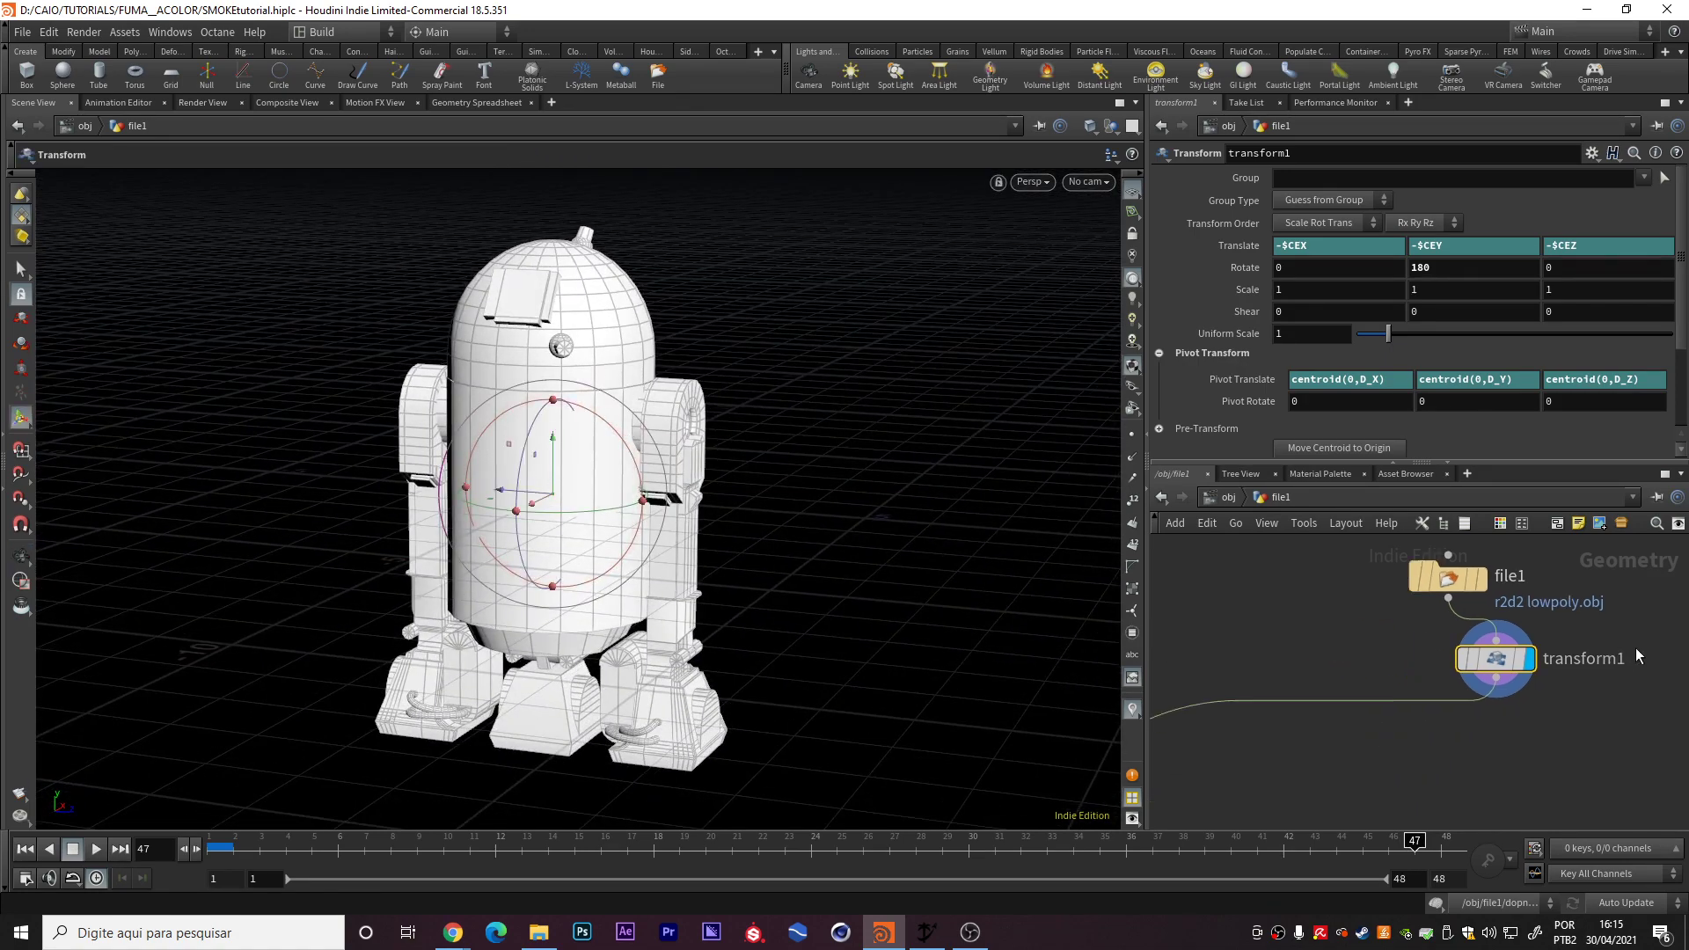
- Display and select normal5, showing R2-D2 with face-area point normals
{"action": "middle_click_drag", "start_coordinate": [1504, 716], "coordinate": [1441, 640]}
{"action": "scroll", "coordinate": [1423, 665], "scroll_direction": "up", "scroll_amount": 3}
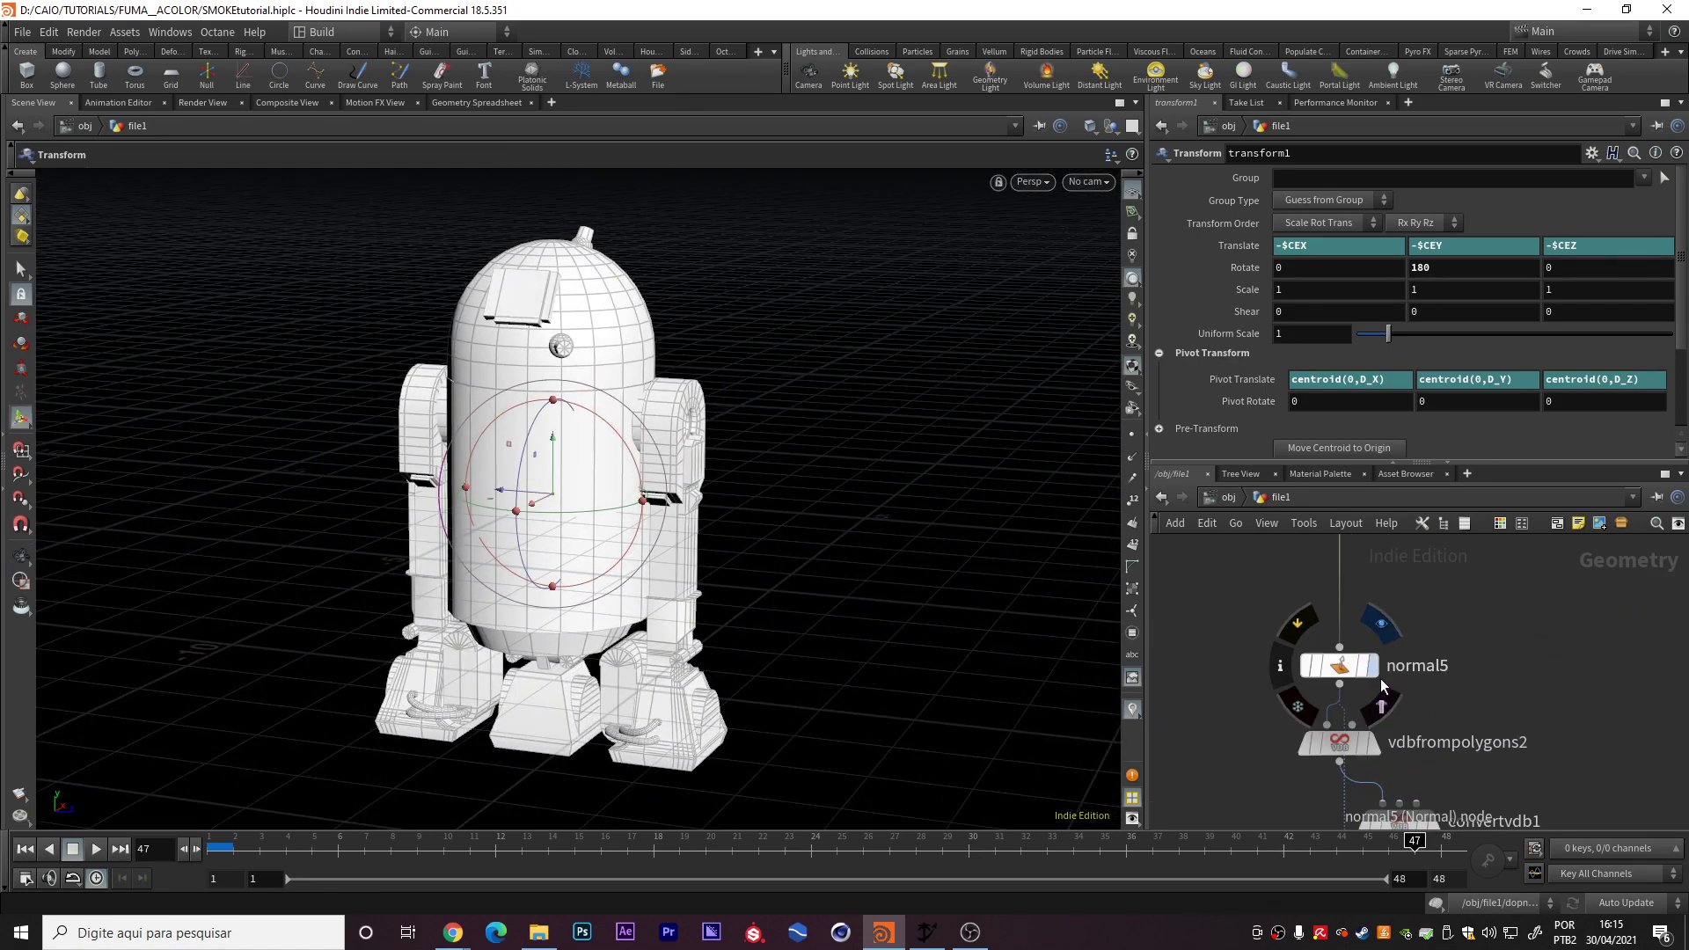
{"action": "left_click", "coordinate": [1374, 669]}
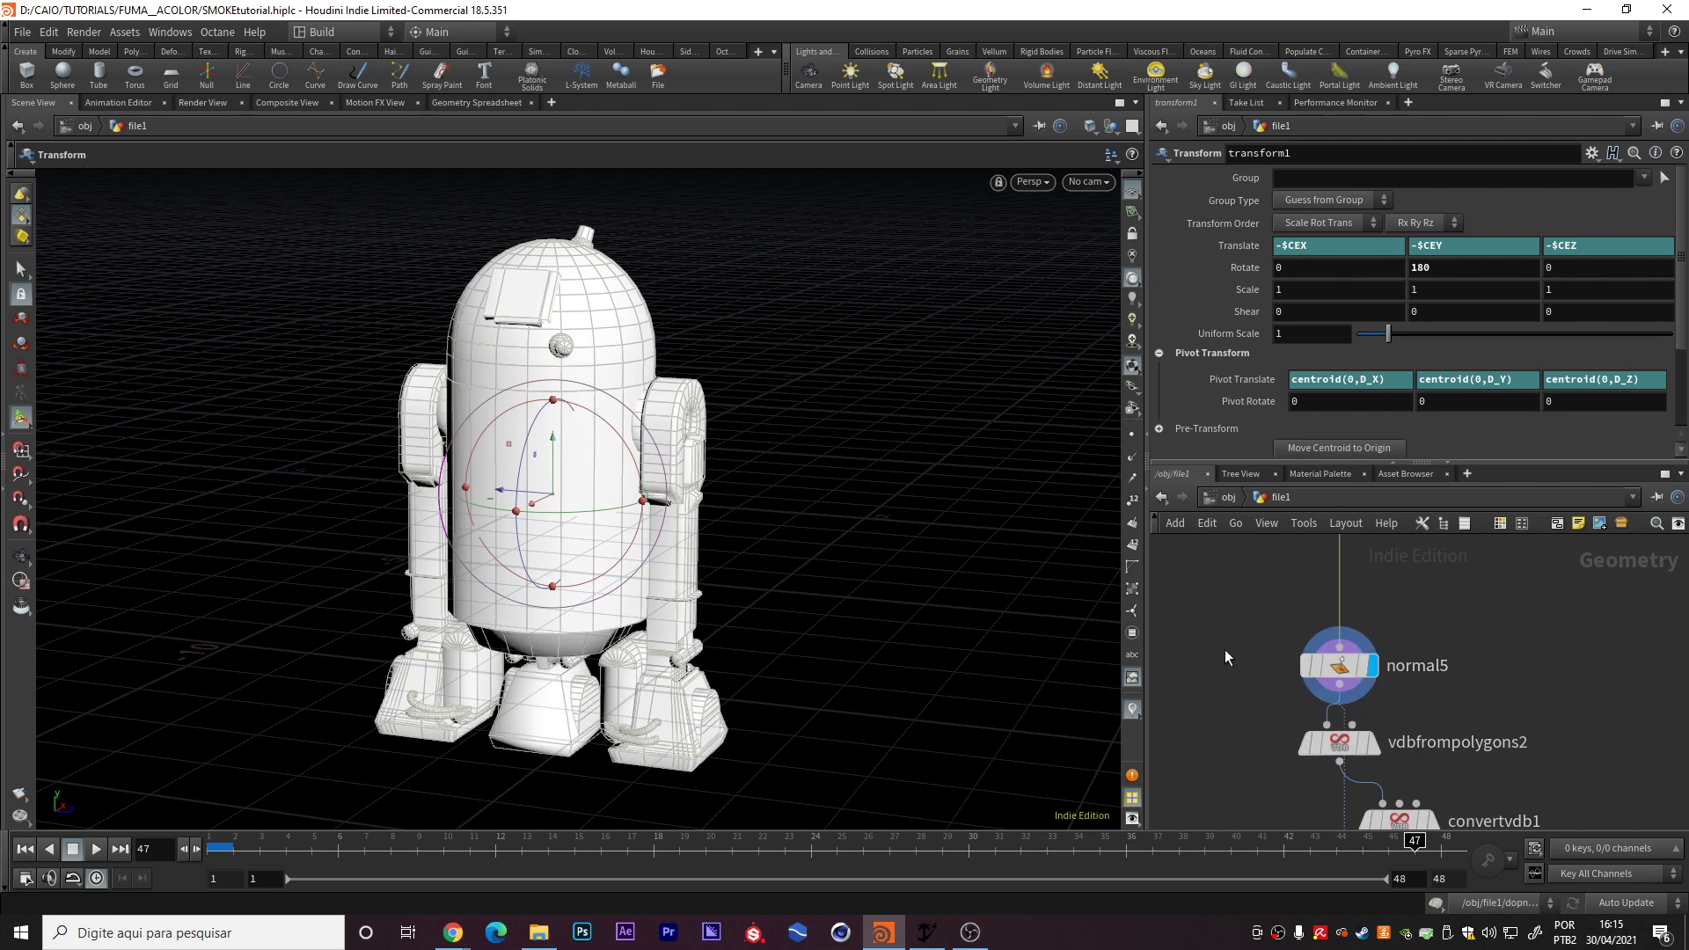
{"action": "left_click", "coordinate": [1395, 662]}
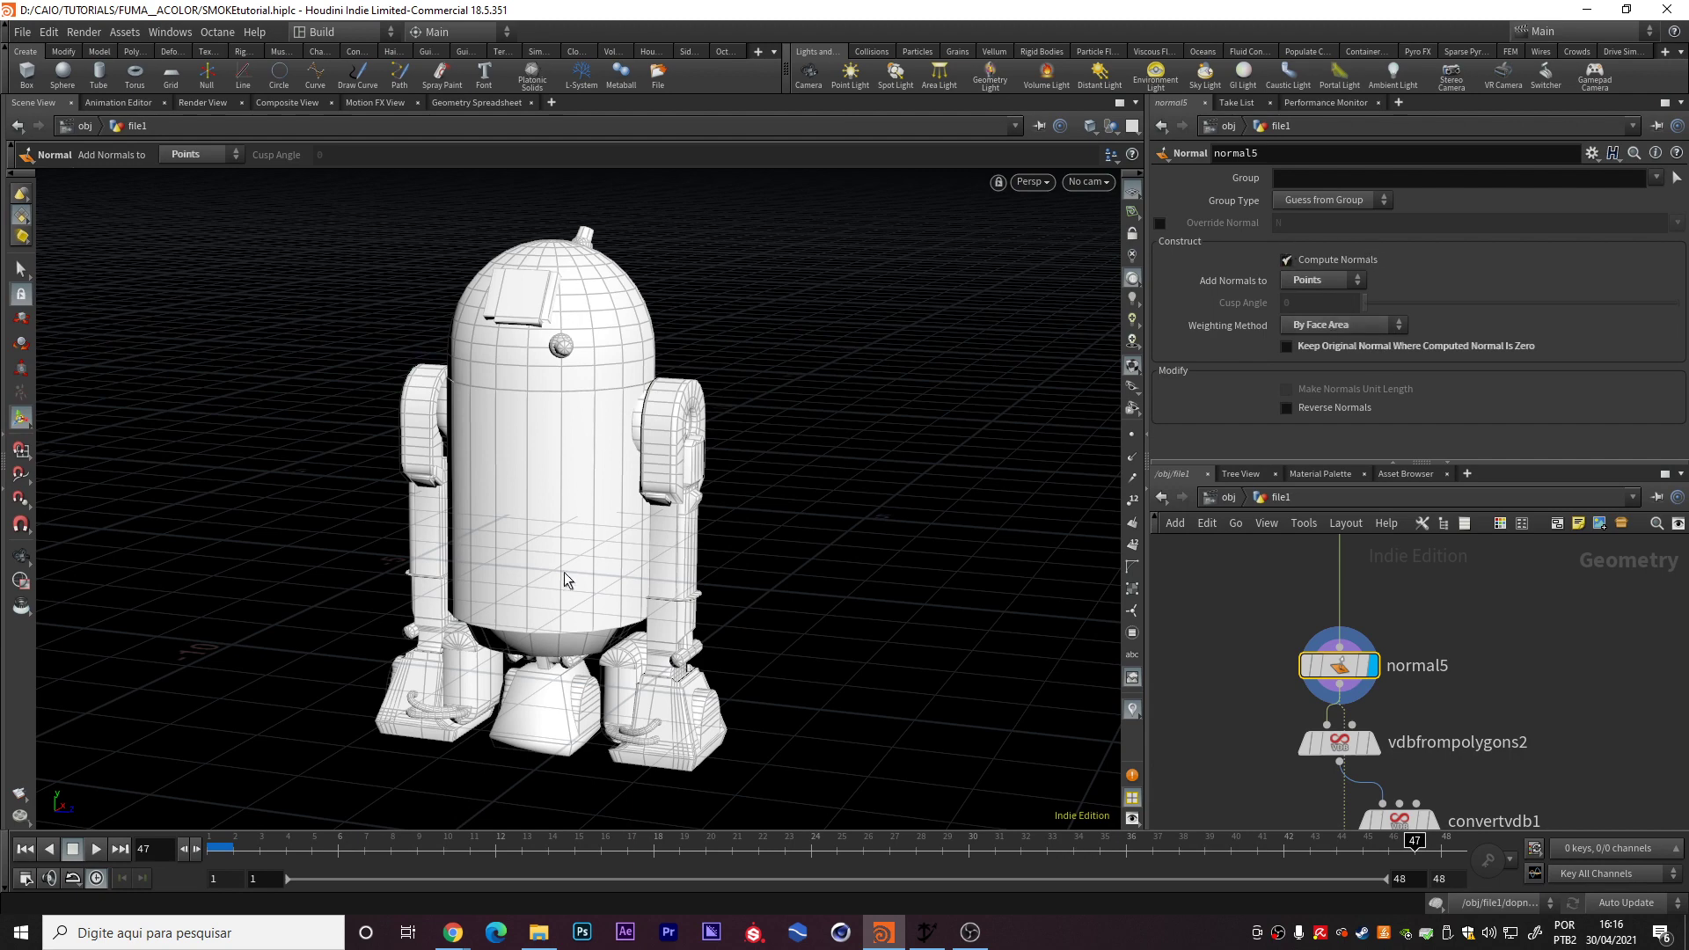
- Compare vdbfrompolygons2 with normal5, viewing the mesh pieces as islands front-on
{"action": "middle_click_drag", "start_coordinate": [1552, 710], "coordinate": [1563, 629]}
{"action": "left_click", "coordinate": [1391, 679]}
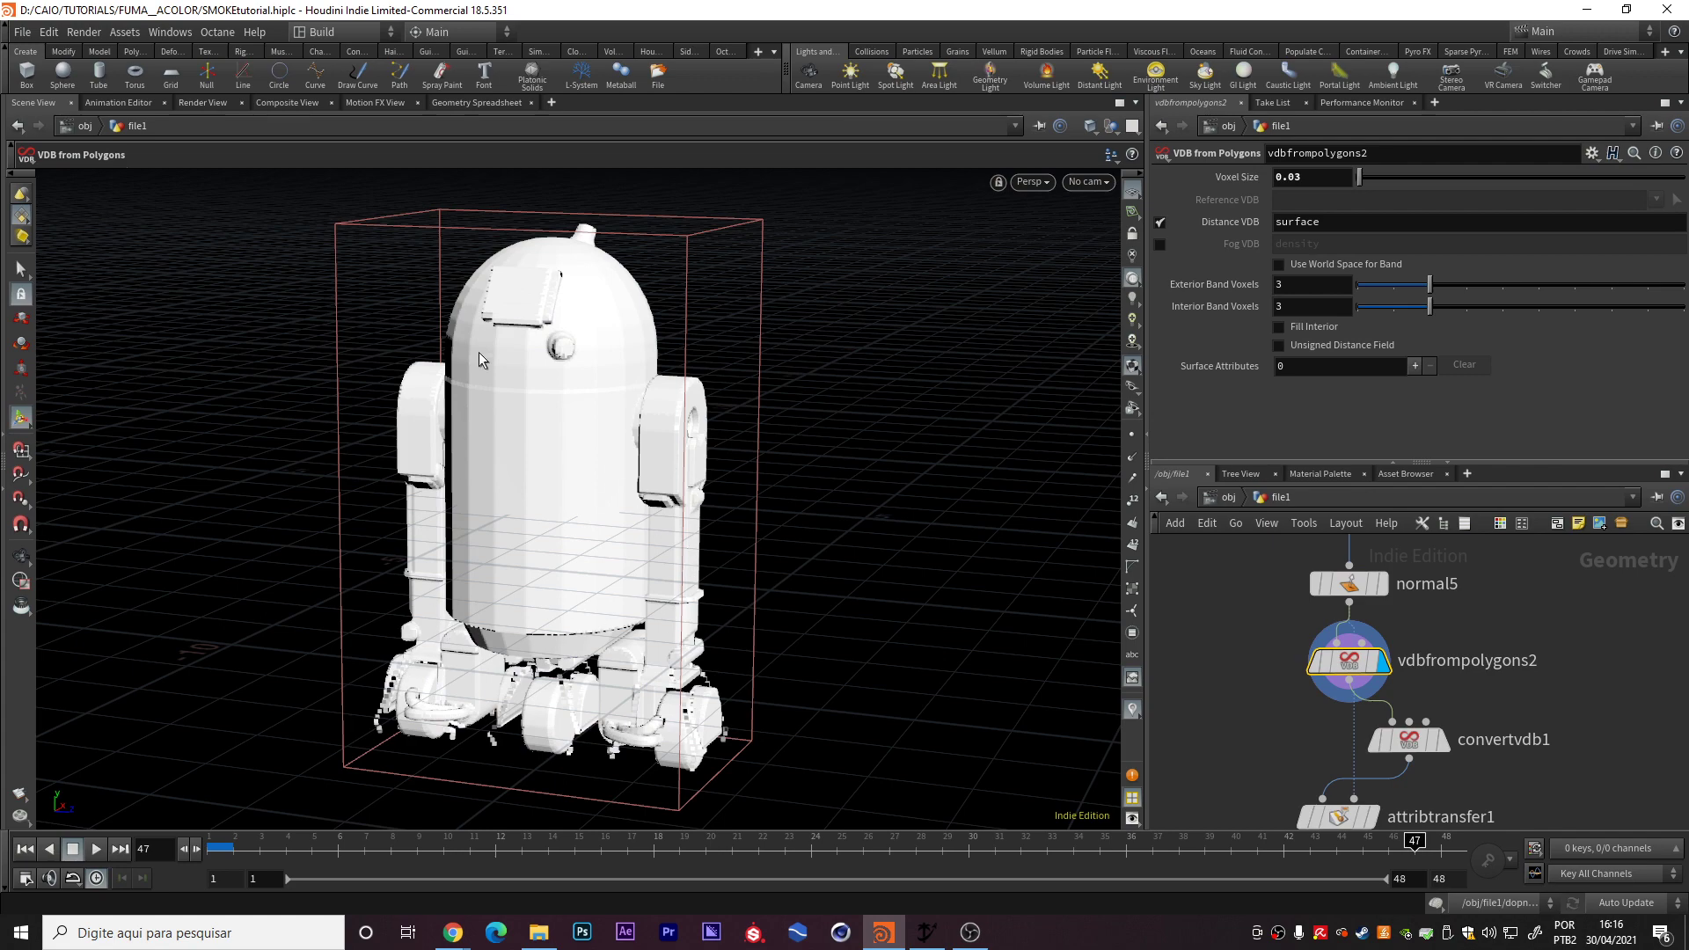
{"action": "left_click", "coordinate": [1385, 584]}
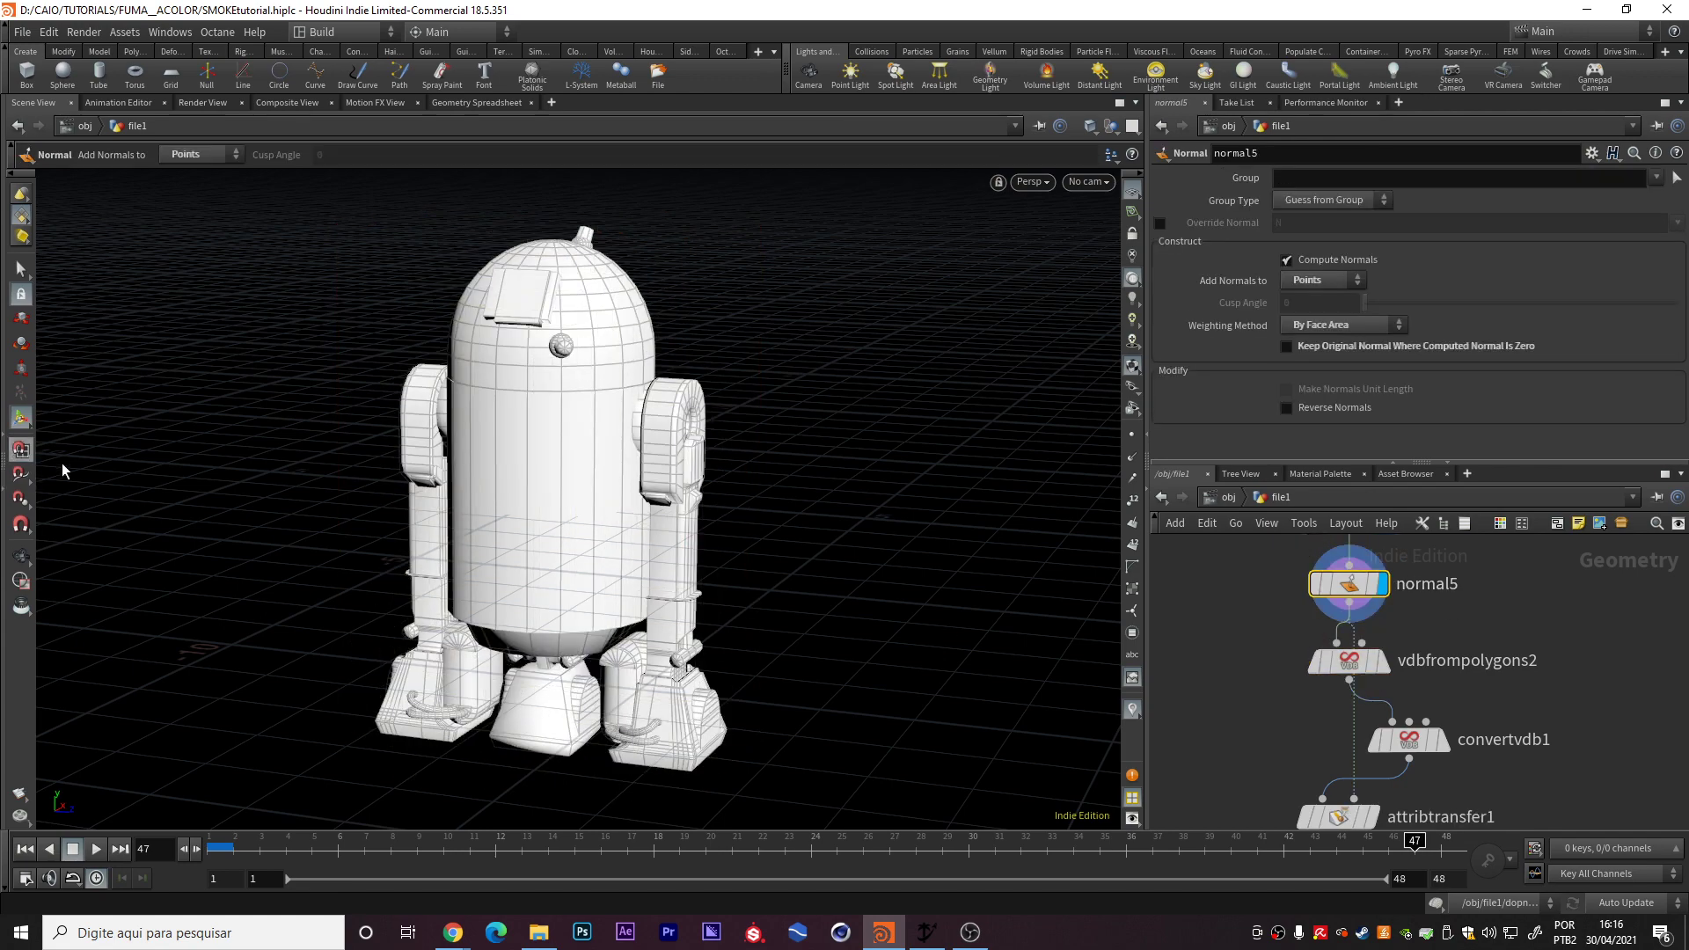
{"action": "key", "text": "s"}
{"action": "left_click_drag", "start_coordinate": [457, 478], "coordinate": [540, 477], "text": "alt"}
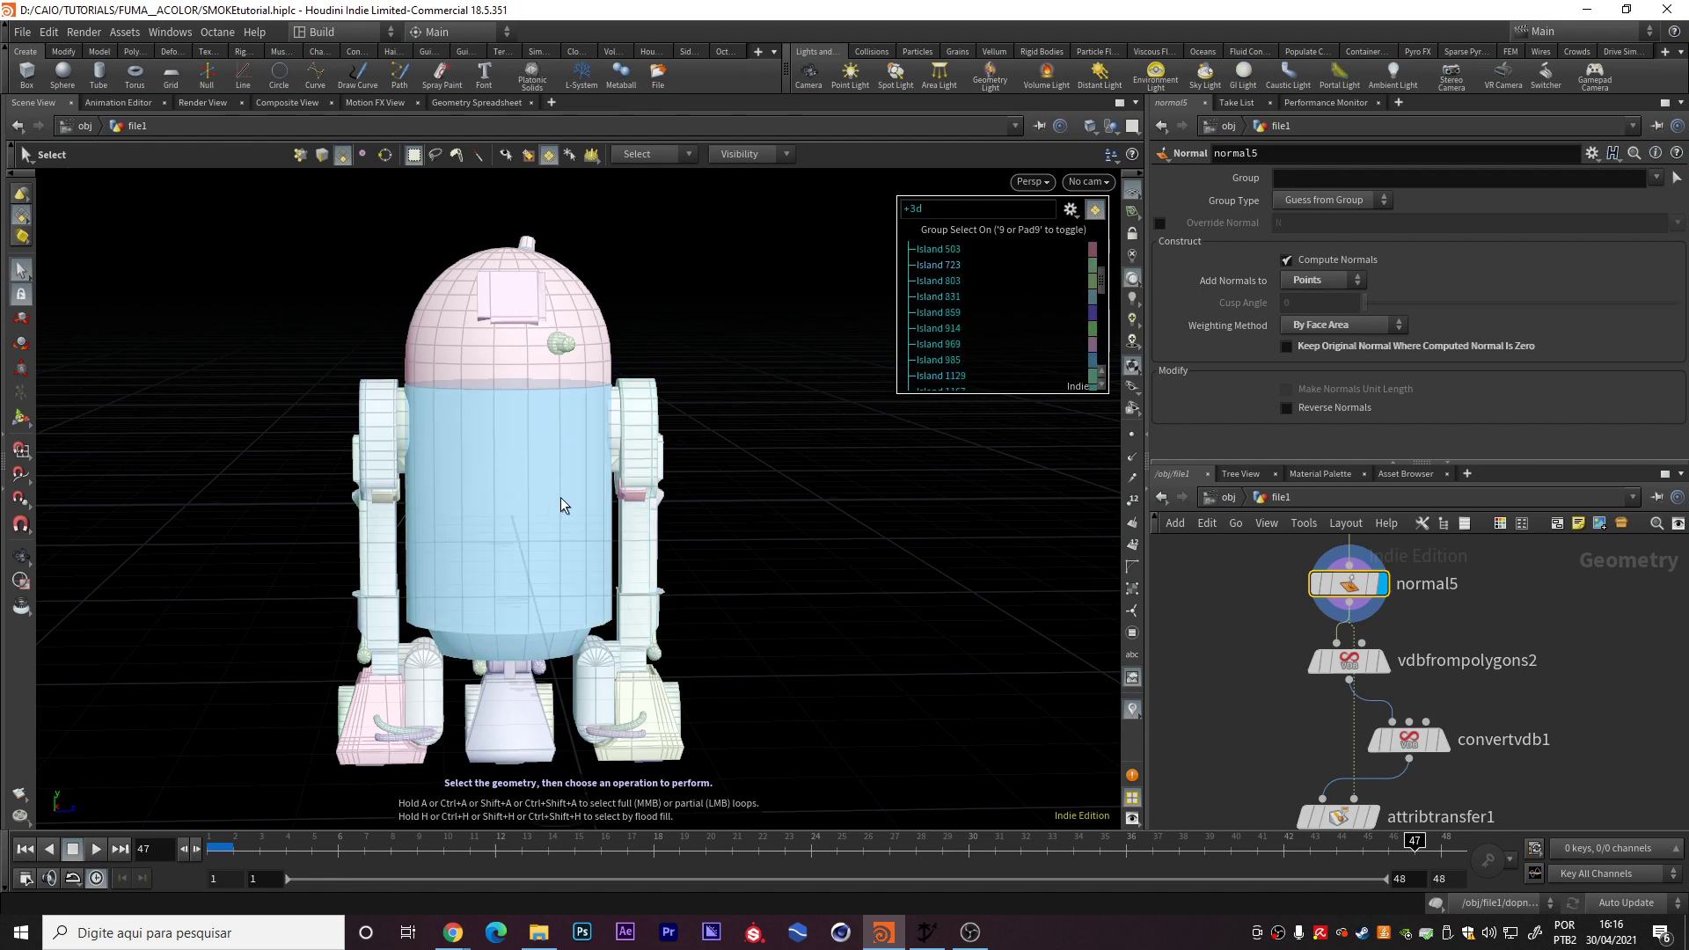
{"action": "left_click", "coordinate": [1382, 660]}
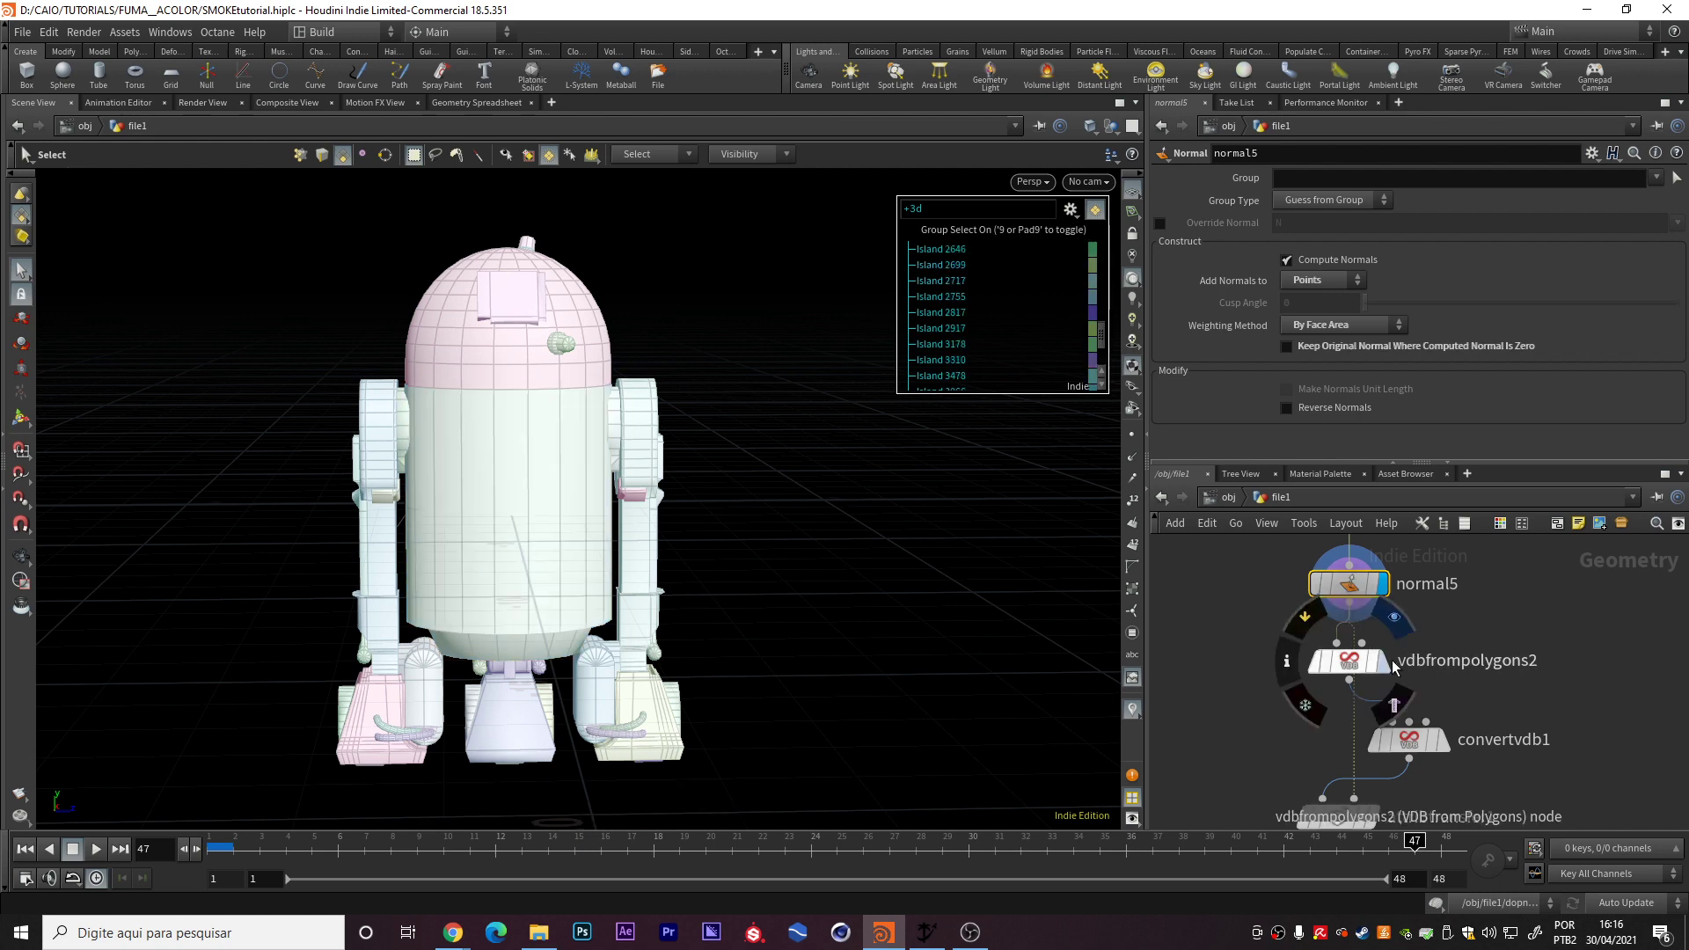
- Display the convertvdb1 mesh and then the attribtransfer1 uv transfer result
{"action": "left_click", "coordinate": [1445, 741]}
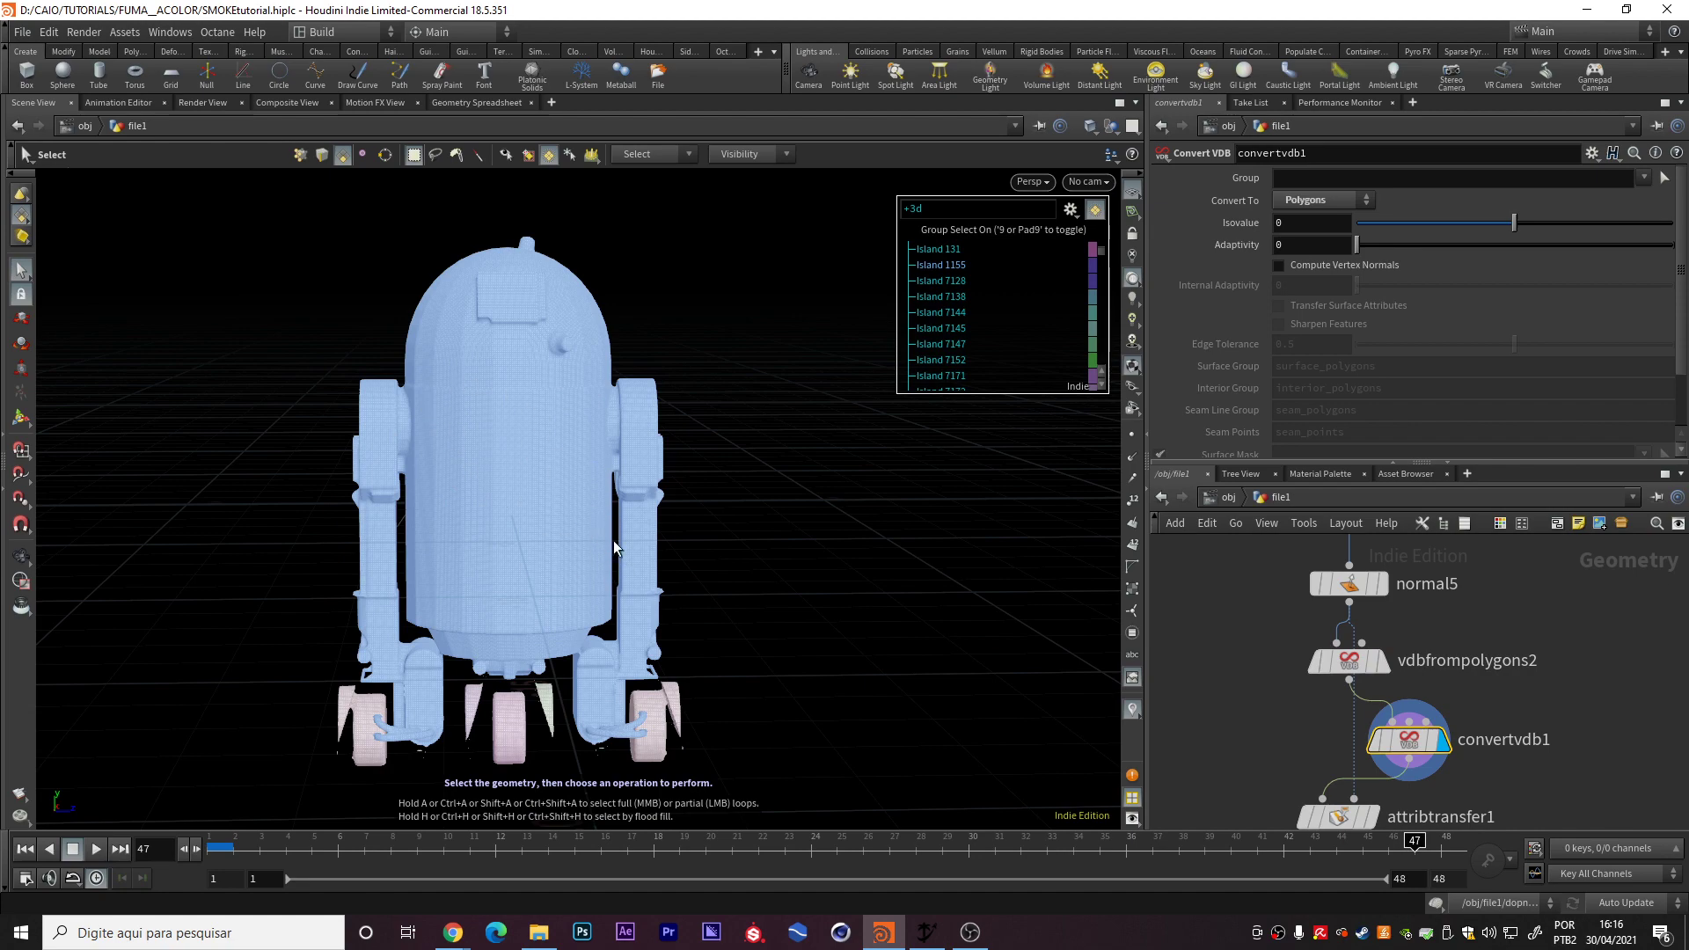
{"action": "left_click_drag", "start_coordinate": [614, 540], "coordinate": [631, 461], "text": "alt"}
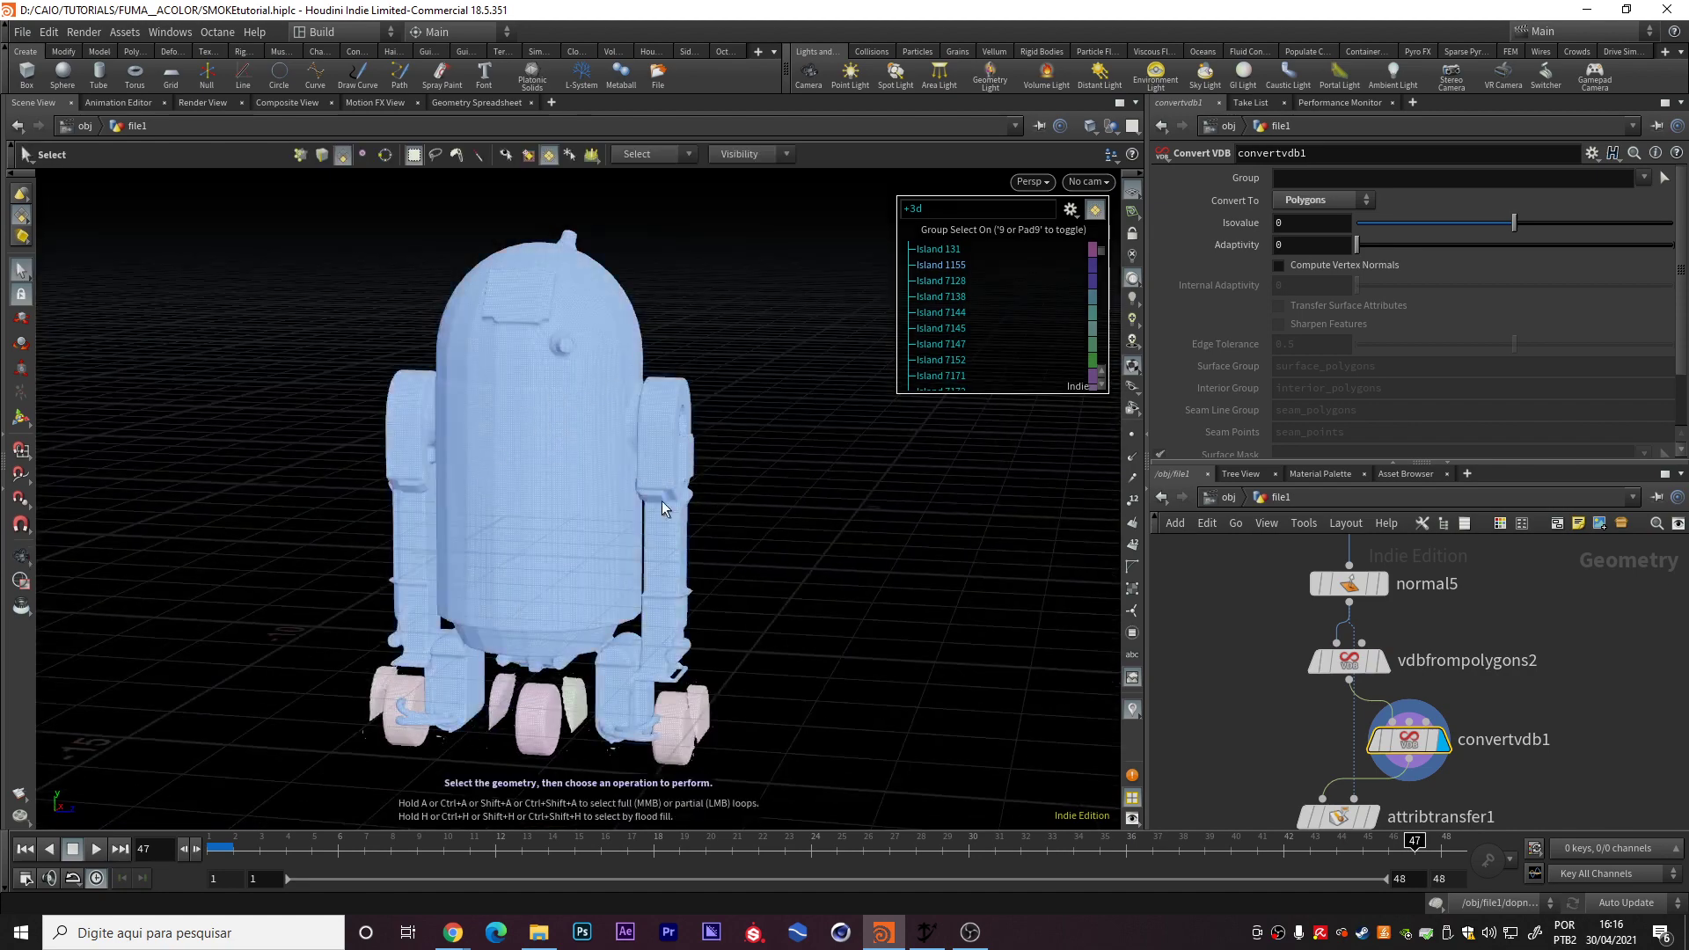
{"action": "middle_click_drag", "start_coordinate": [1566, 704], "coordinate": [1566, 549]}
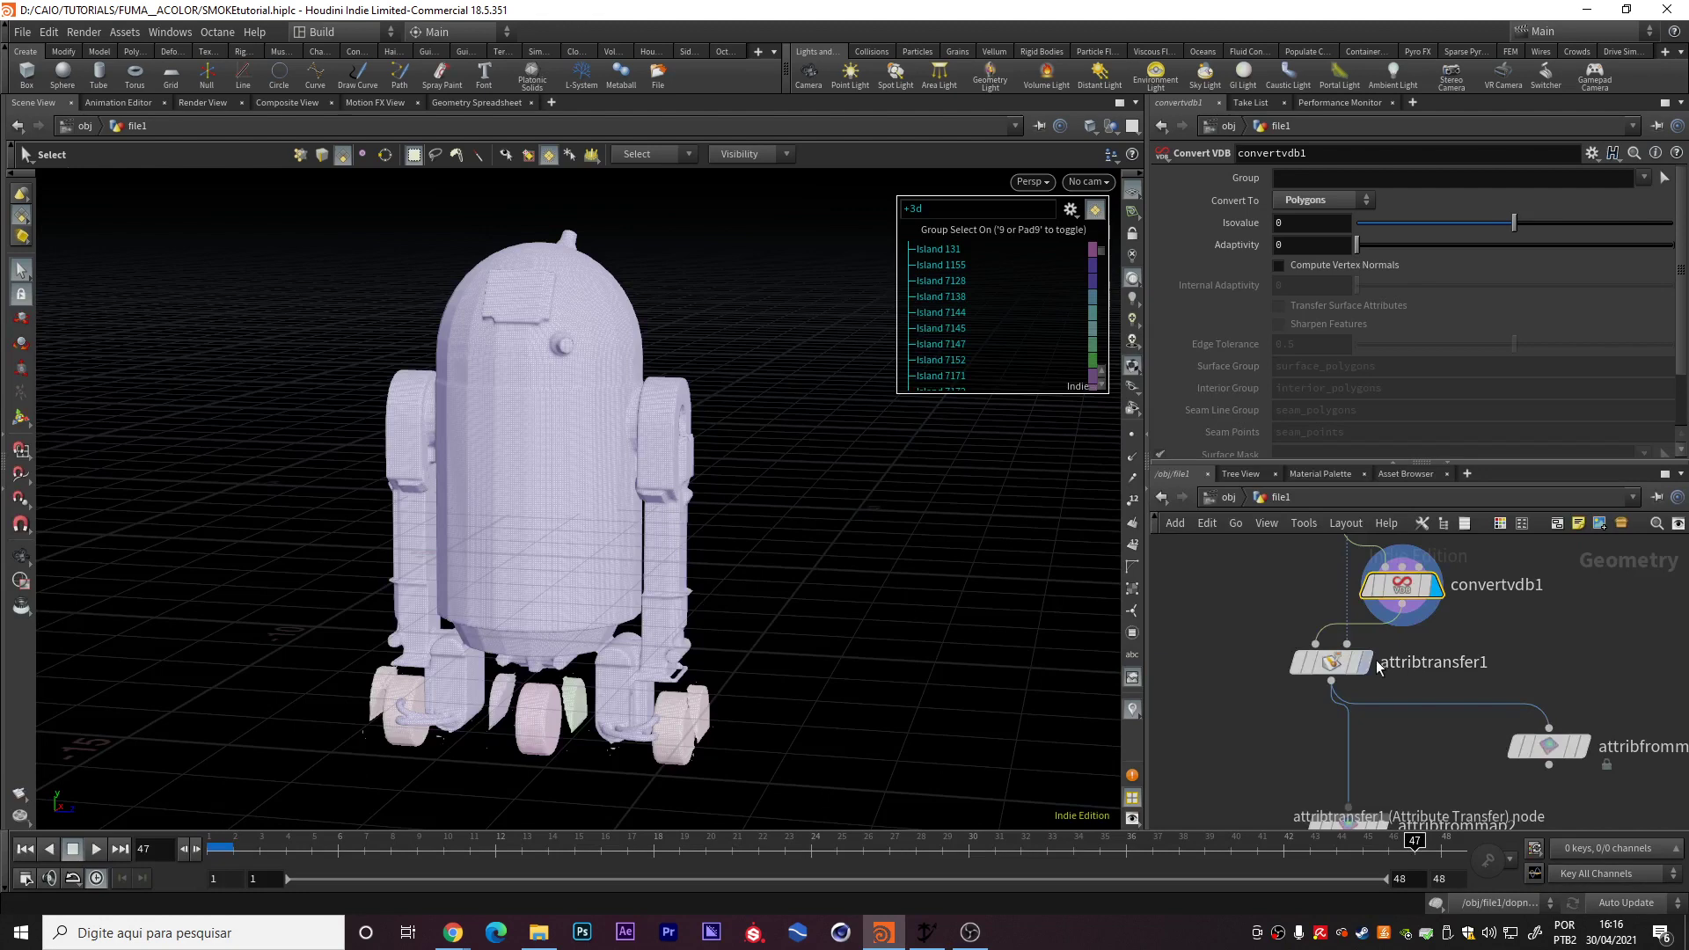
{"action": "left_click", "coordinate": [1337, 668]}
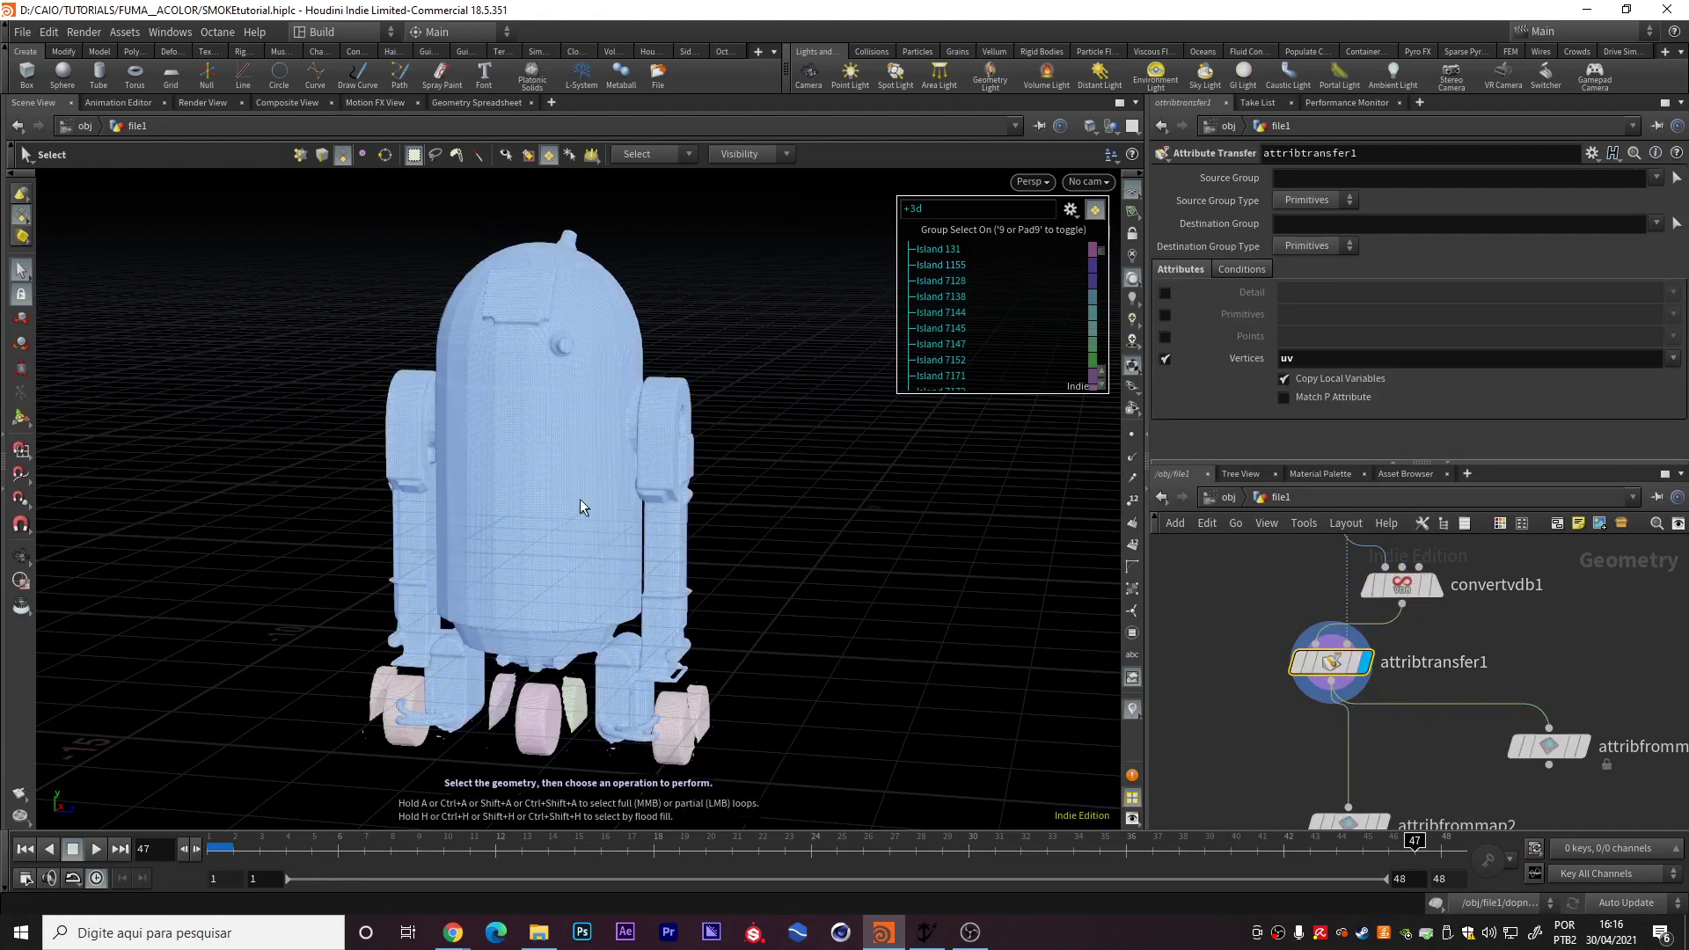
- Compare the original normal5 model with the convertvdb1 converted mesh
{"action": "middle_click_drag", "start_coordinate": [1529, 611], "coordinate": [1510, 750]}
{"action": "scroll", "coordinate": [1510, 749], "scroll_direction": "down", "scroll_amount": 2}
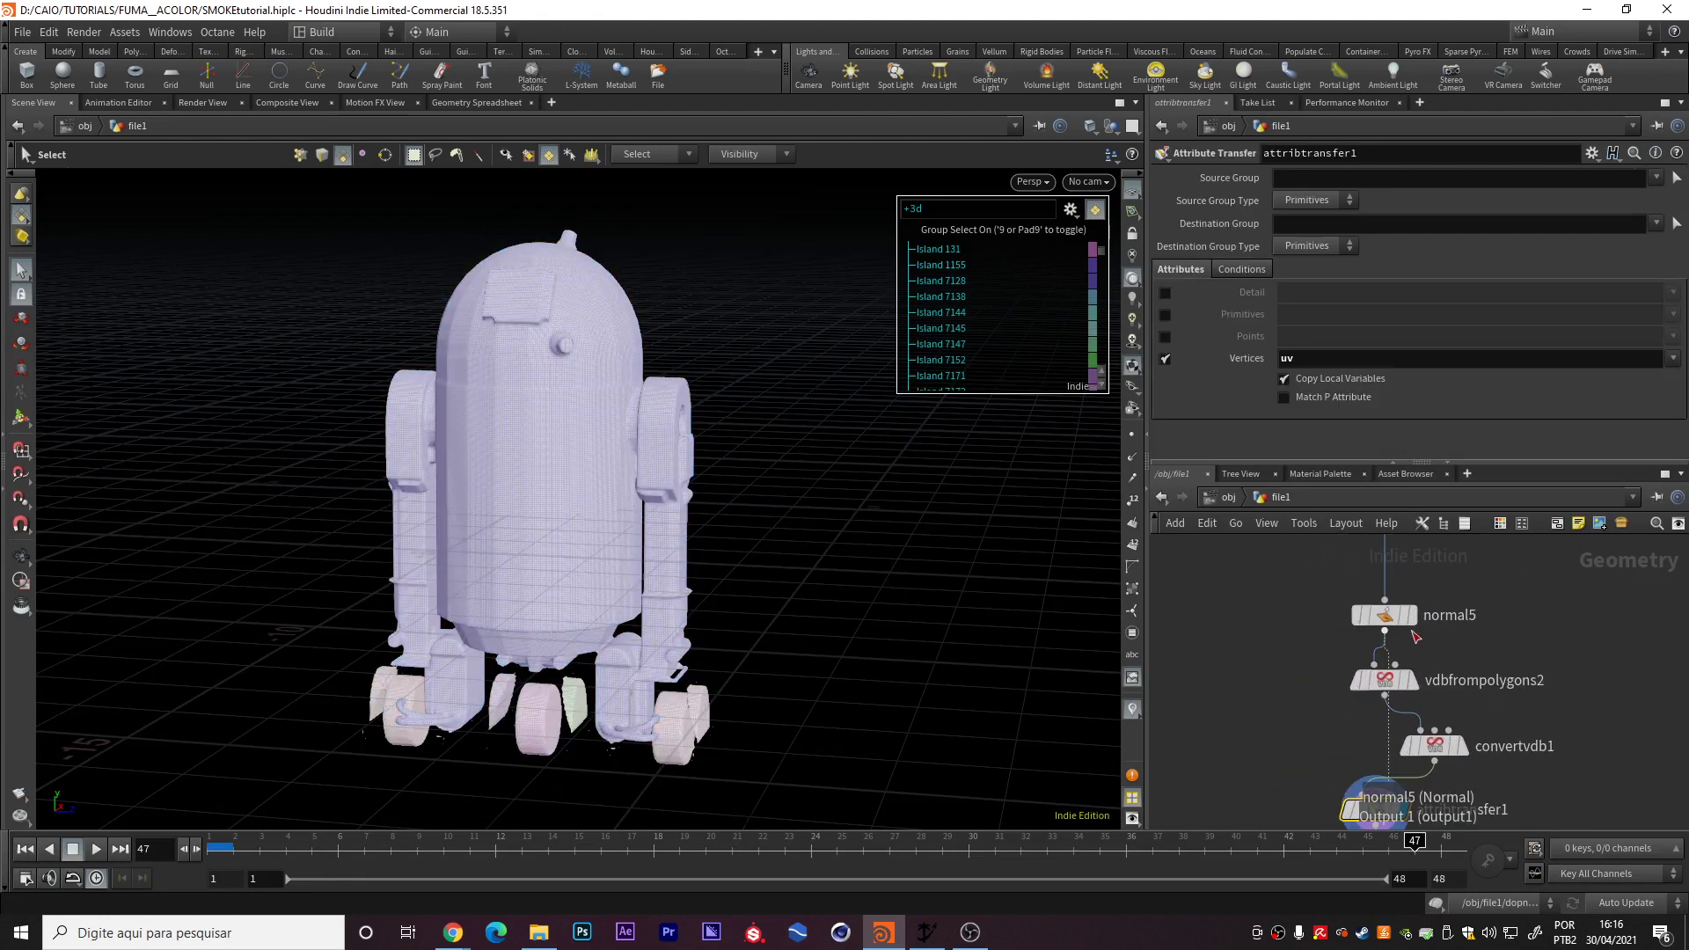
{"action": "left_click", "coordinate": [1419, 579]}
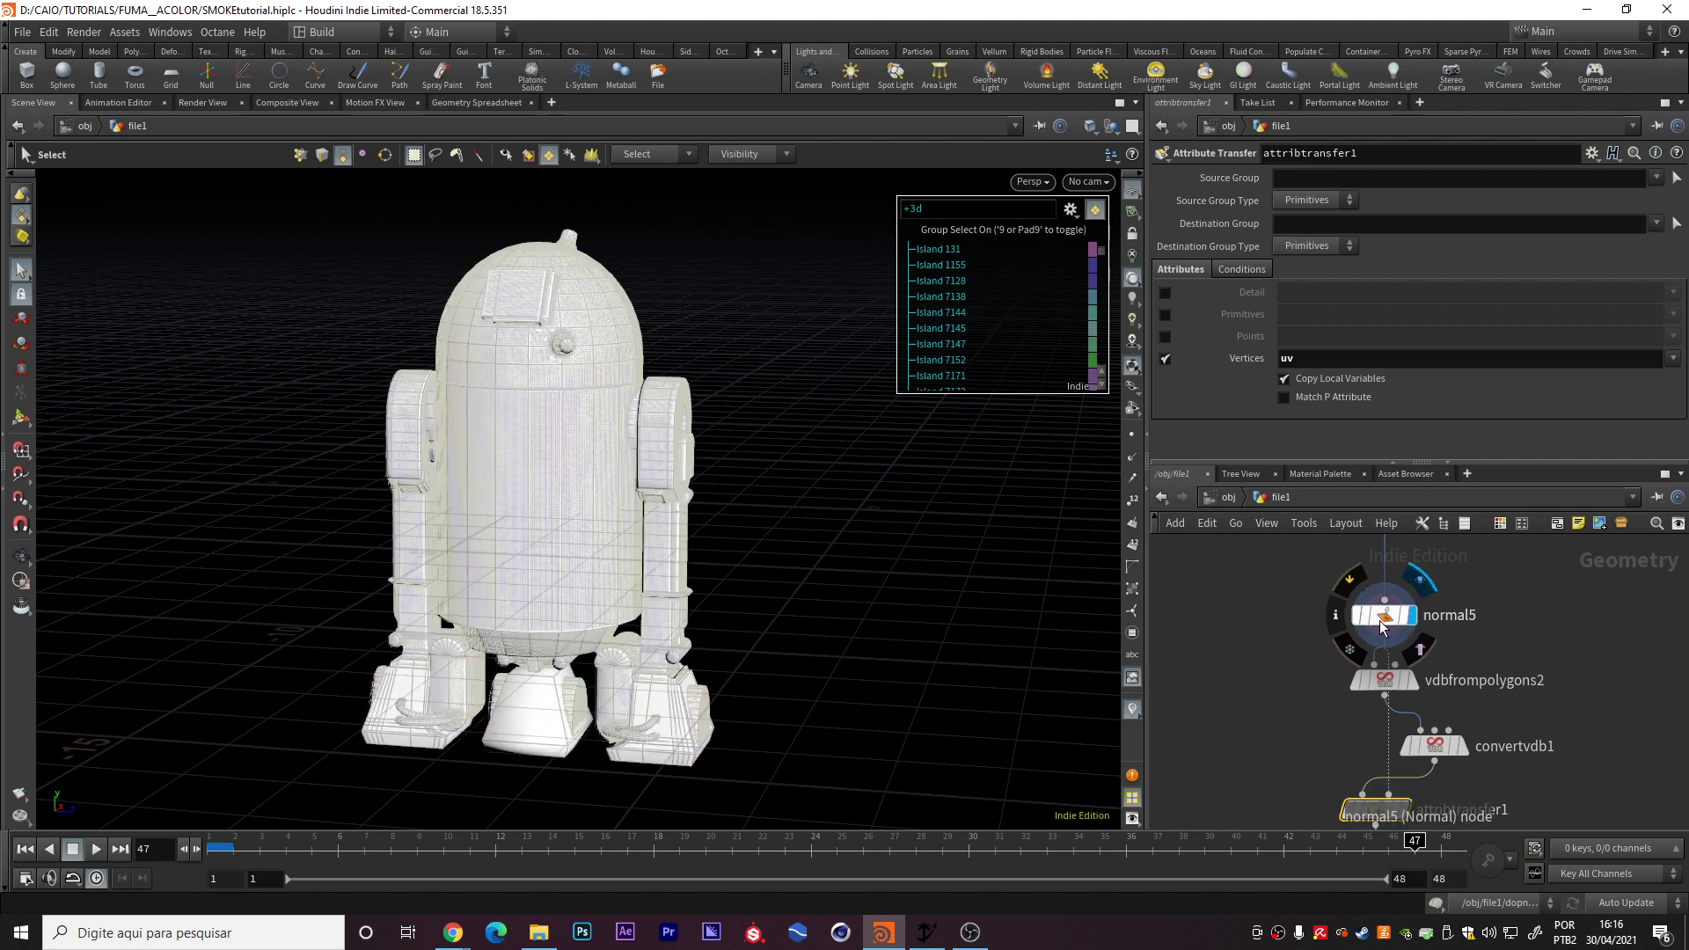
{"action": "left_click", "coordinate": [1384, 615]}
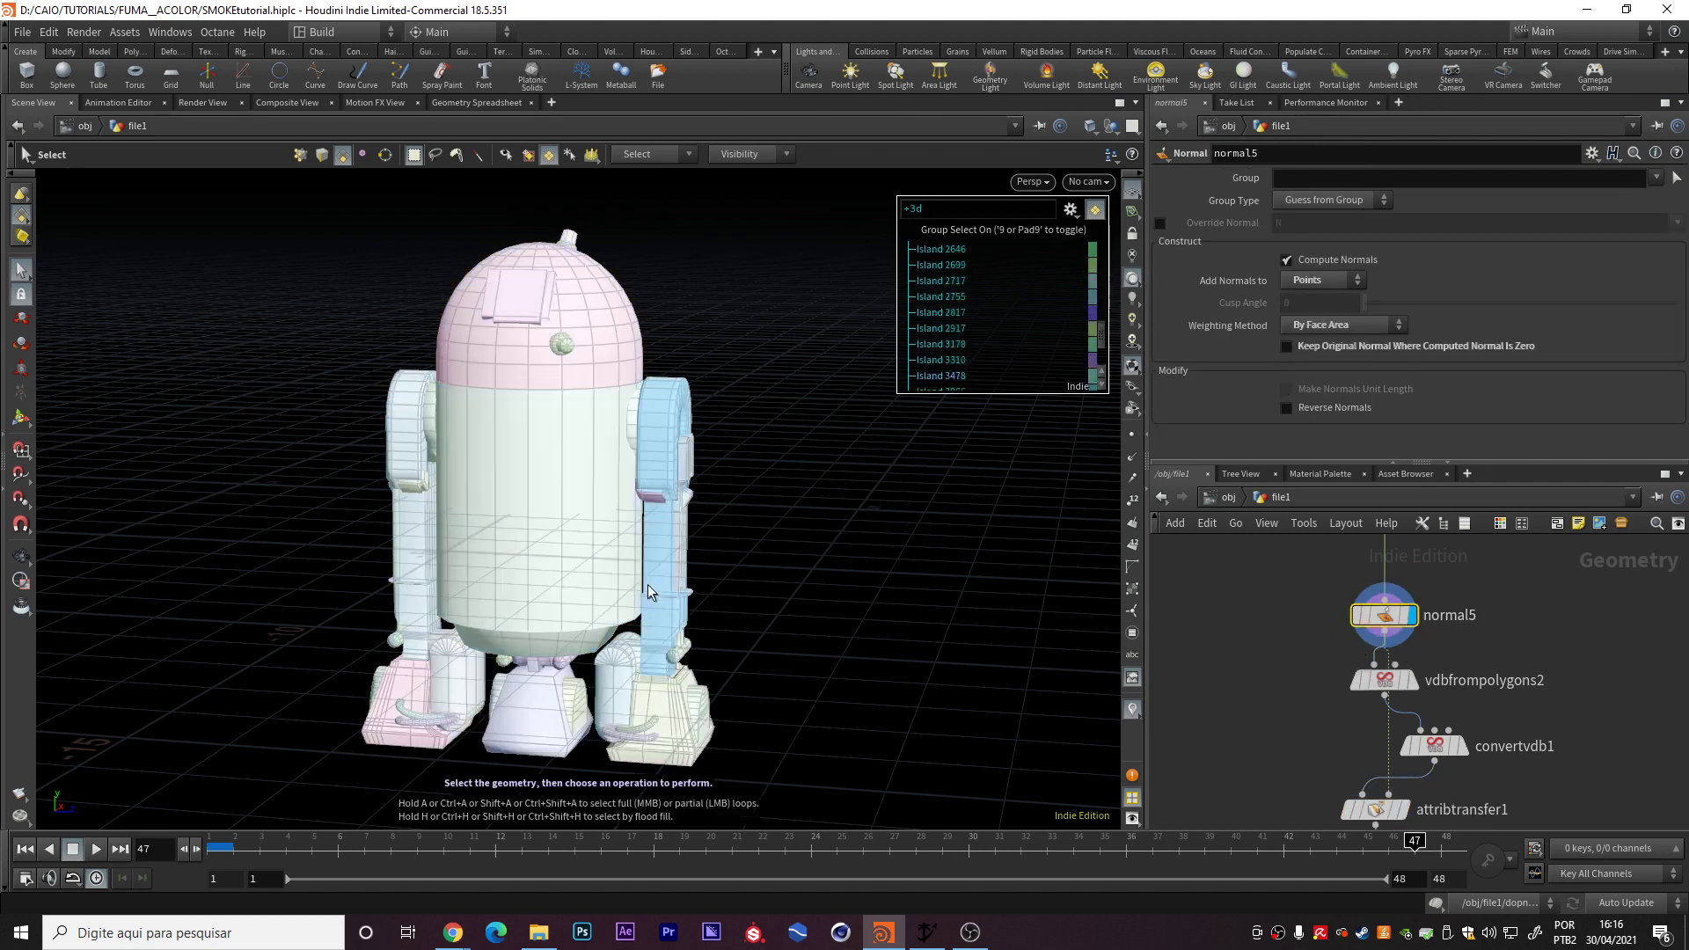
{"action": "scroll", "coordinate": [1425, 792], "scroll_direction": "up", "scroll_amount": 2}
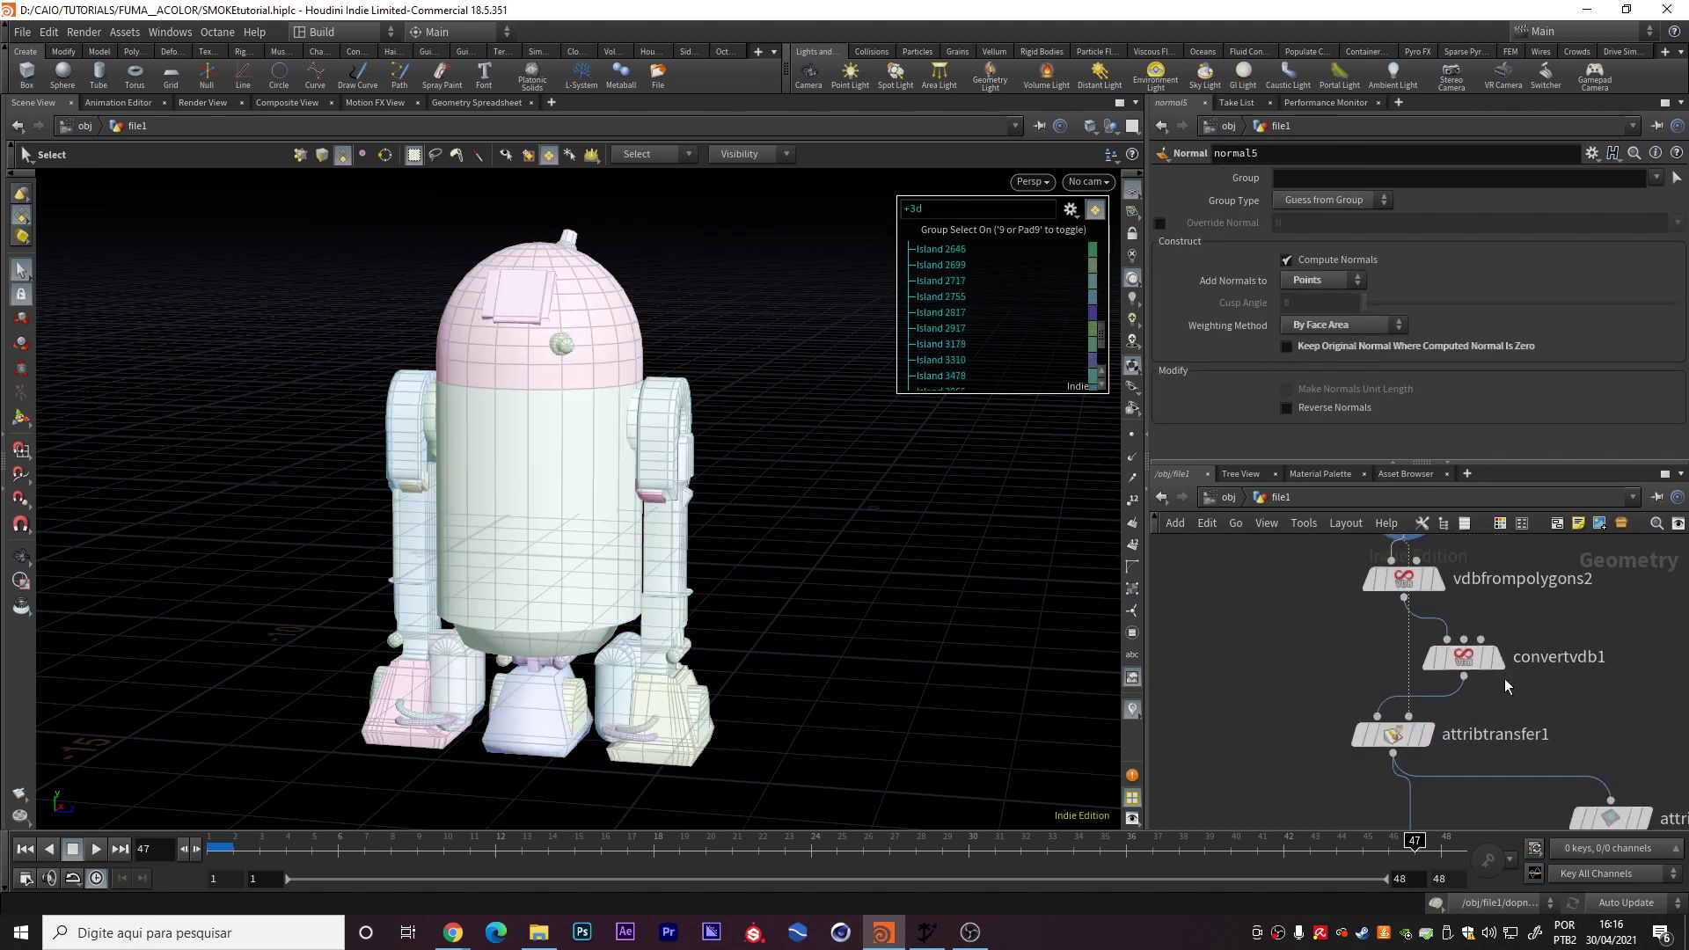
{"action": "scroll", "coordinate": [1425, 792], "scroll_direction": "up", "scroll_amount": 2}
{"action": "left_click", "coordinate": [1495, 651]}
- Review attribtransfer1's uv vertex transfer along with its kernel and distance settings
{"action": "key", "text": "Escape"}
{"action": "scroll", "coordinate": [514, 453], "scroll_direction": "up", "scroll_amount": 5}
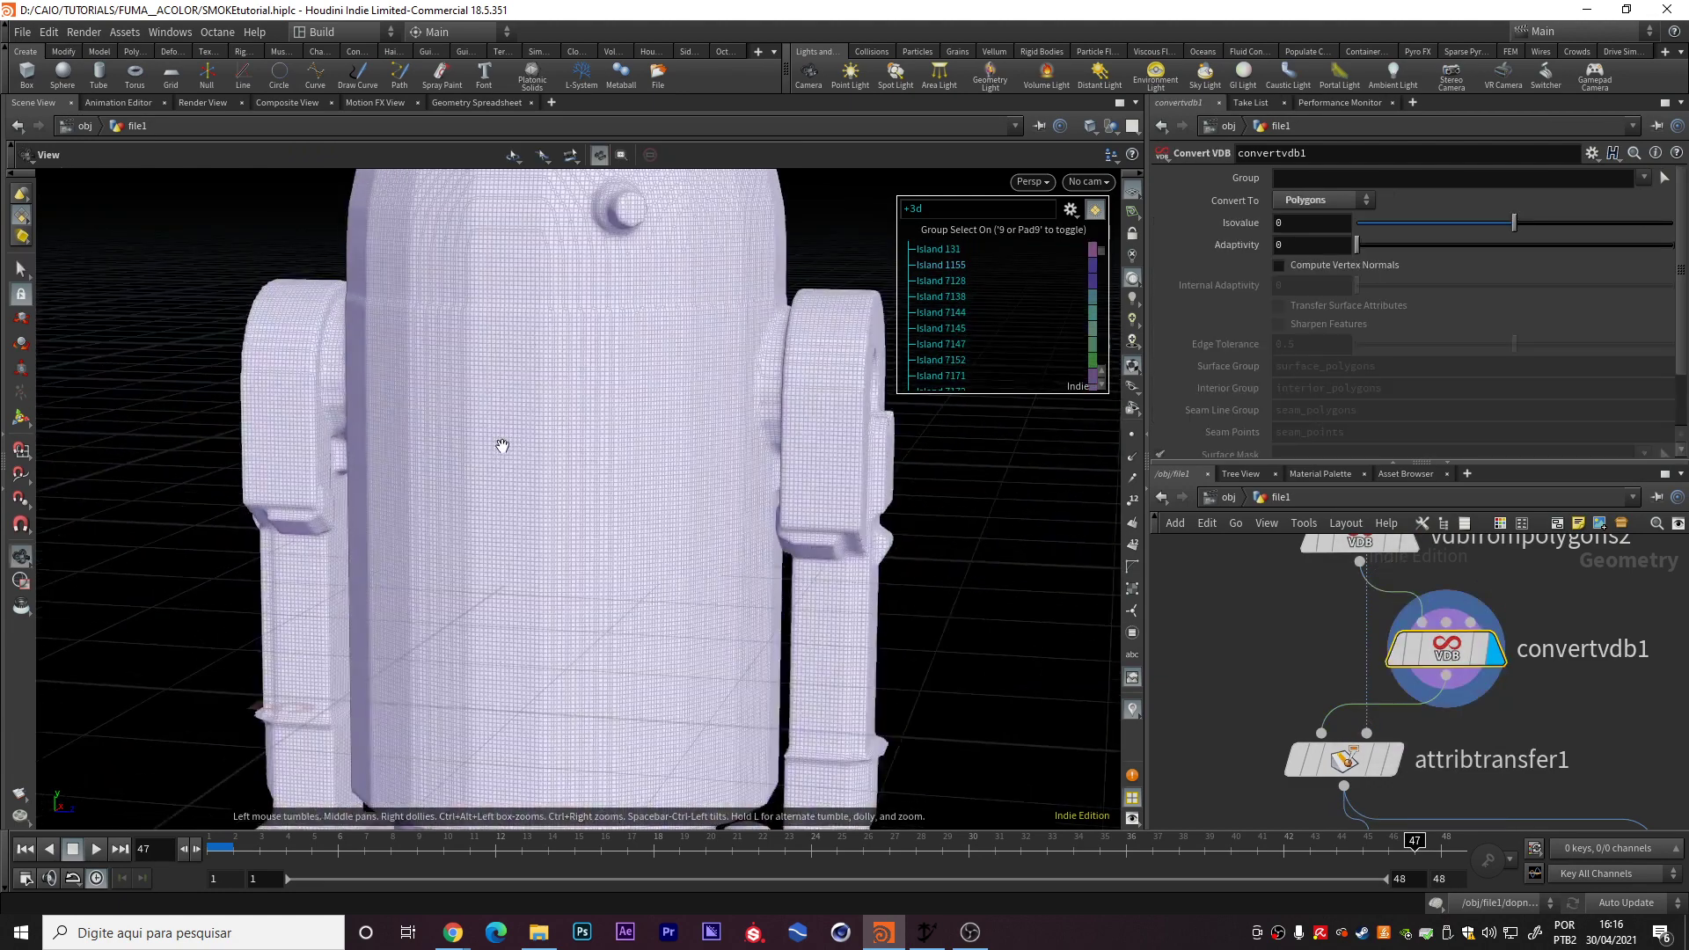
{"action": "scroll", "coordinate": [642, 411], "scroll_direction": "down", "scroll_amount": 3}
{"action": "scroll", "coordinate": [539, 464], "scroll_direction": "down", "scroll_amount": 3}
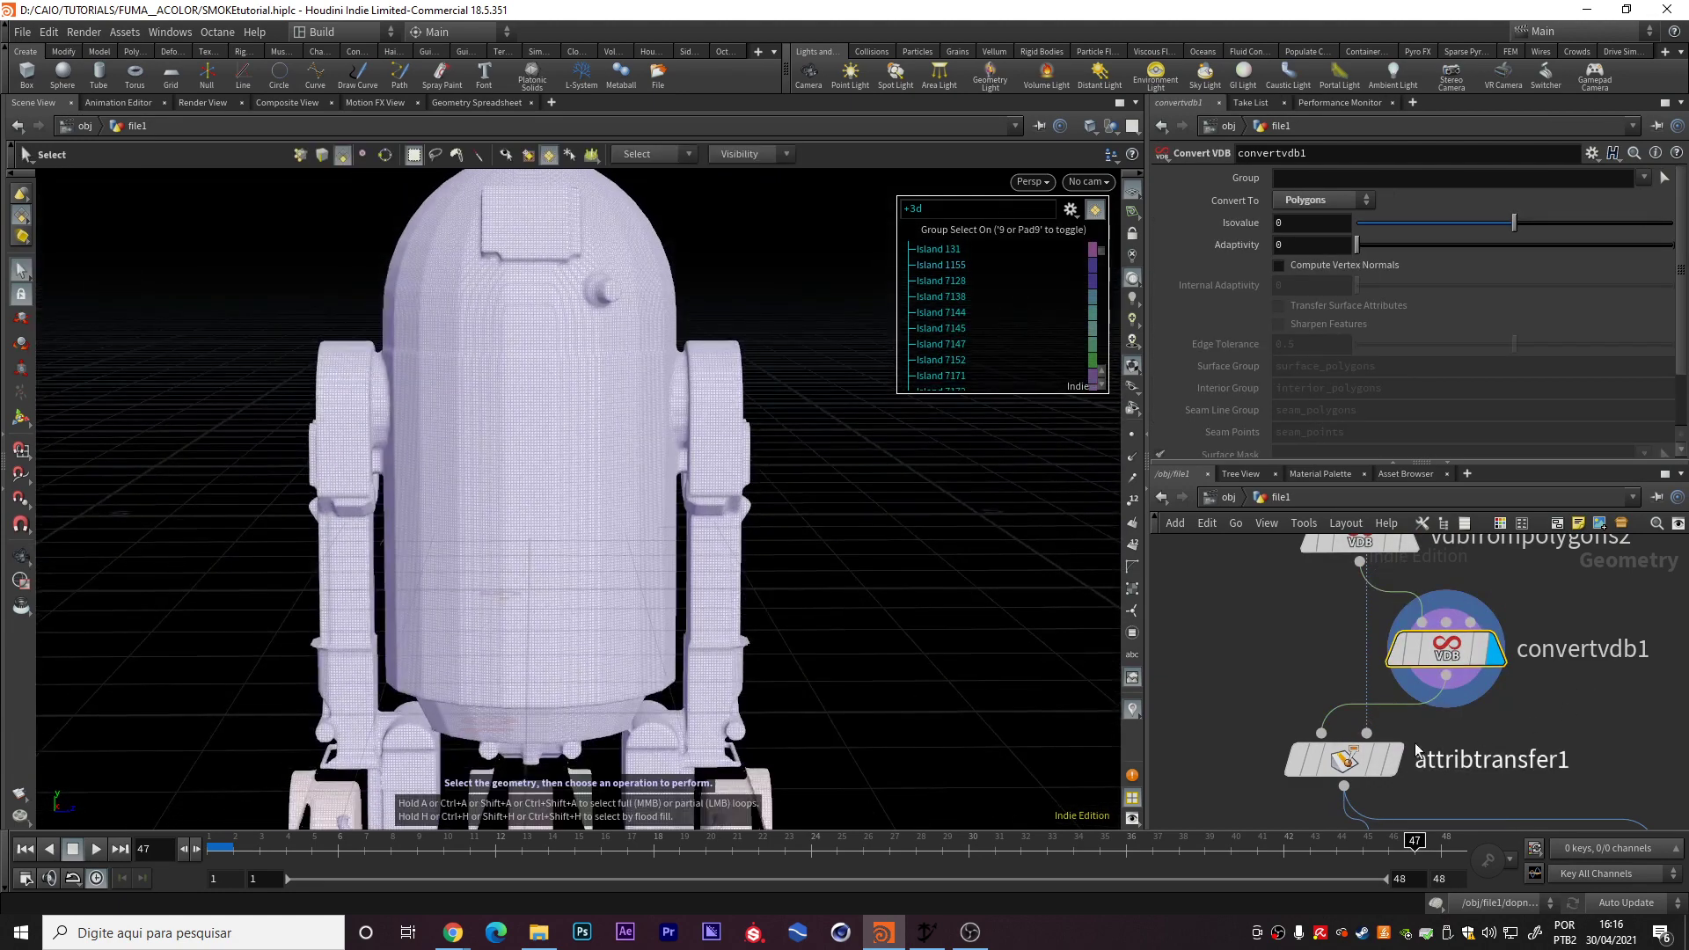
{"action": "left_click", "coordinate": [1390, 759]}
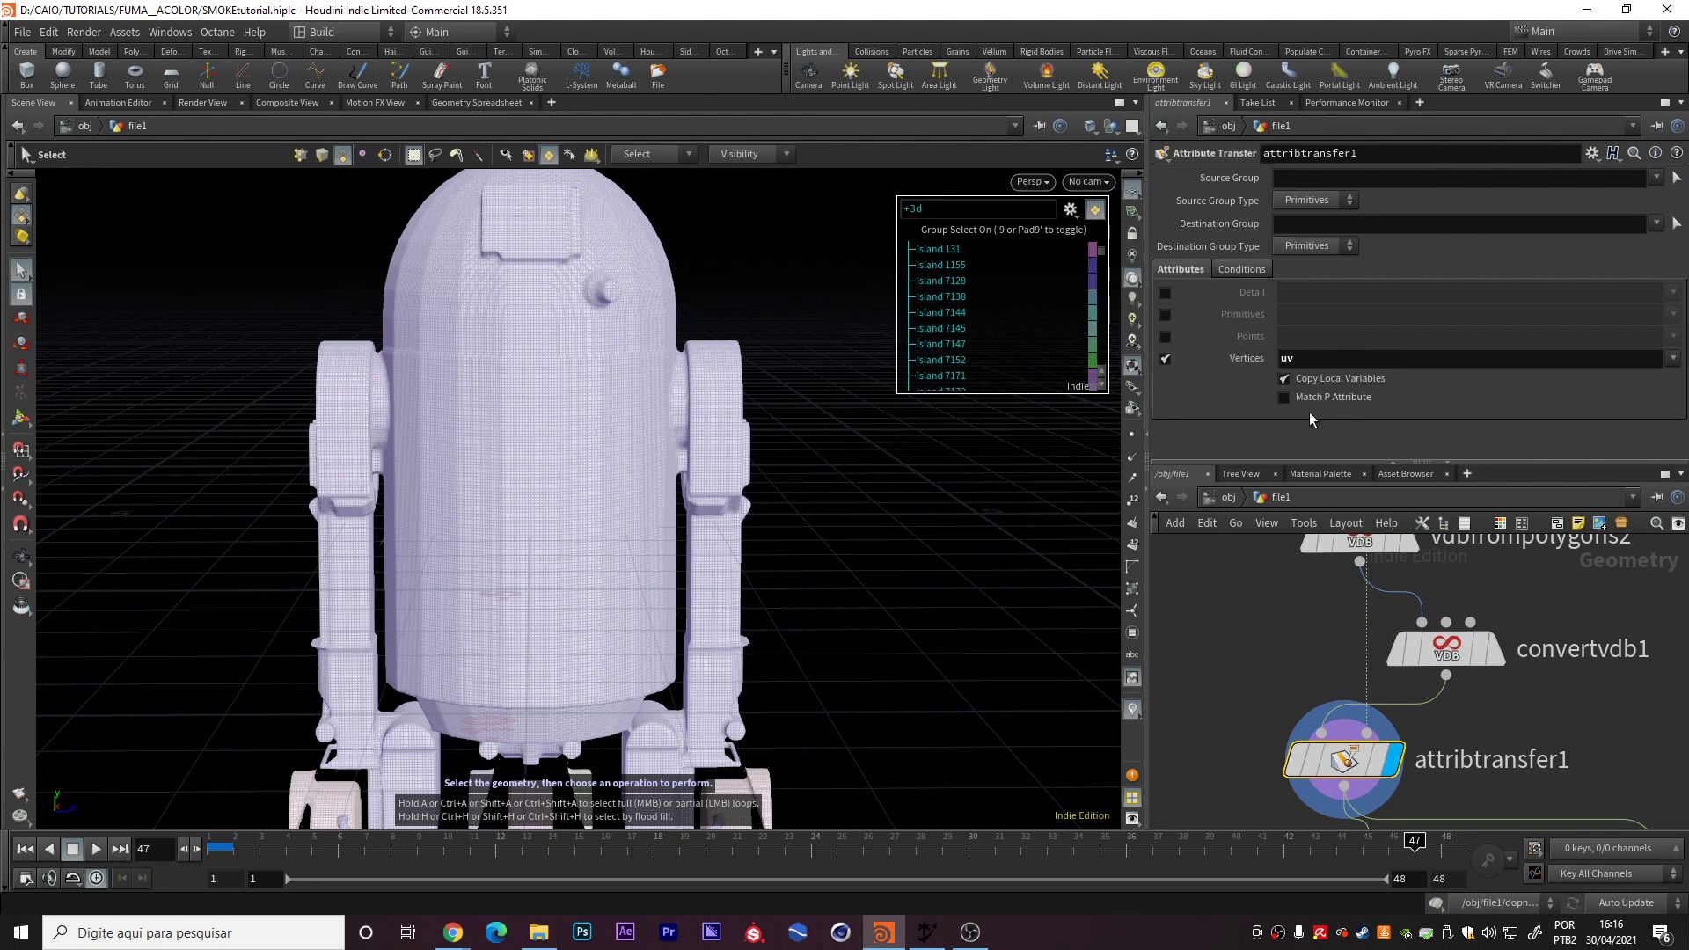
{"action": "left_click", "coordinate": [1232, 268]}
{"action": "left_click", "coordinate": [1181, 267]}
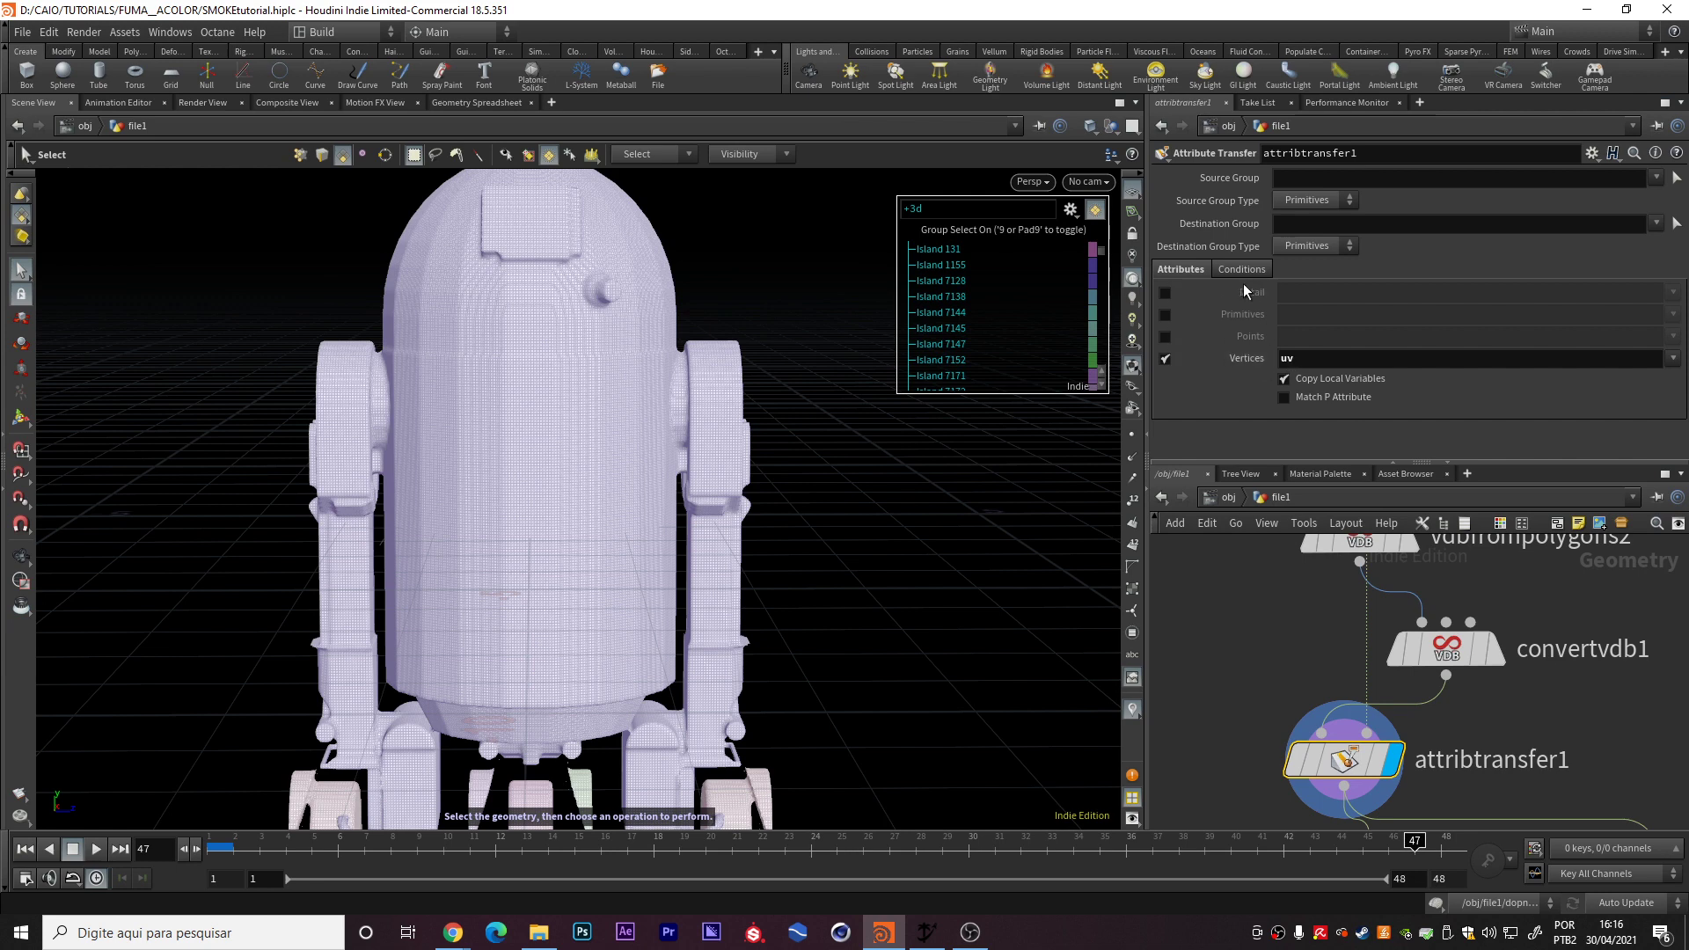
{"action": "scroll", "coordinate": [1306, 536], "scroll_direction": "down", "scroll_amount": 3}
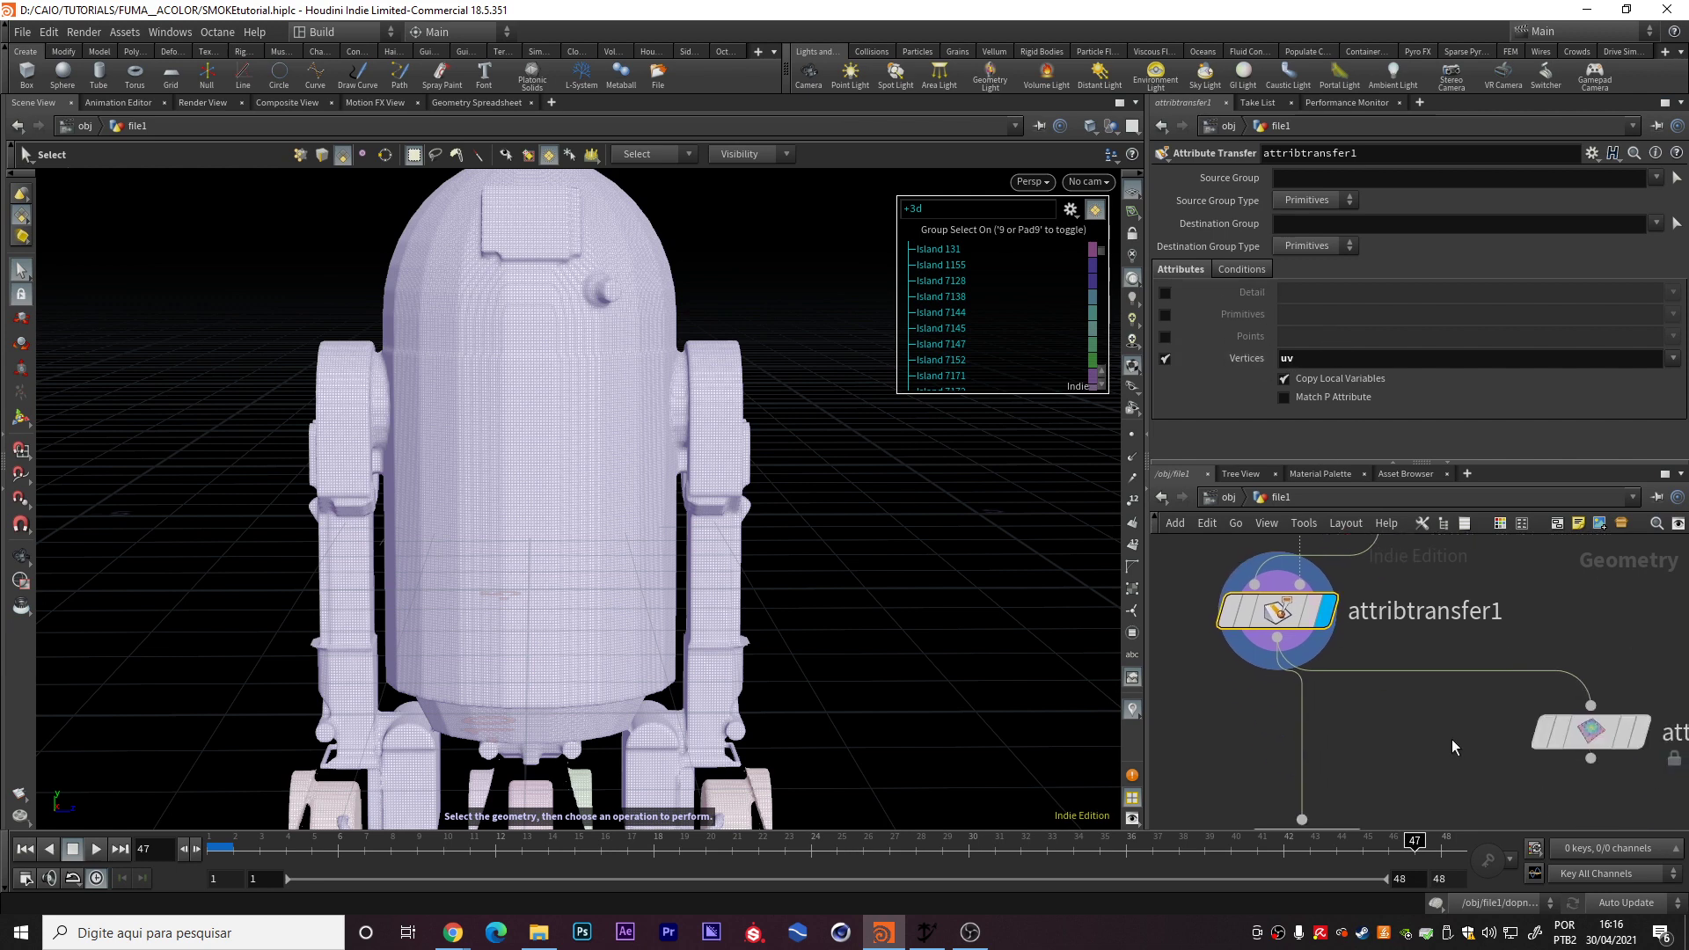
- Display attribfrommap3 to colour the robot with the UVcolor.rat test-grid texture
{"action": "middle_click_drag", "start_coordinate": [1556, 624], "coordinate": [1486, 537]}
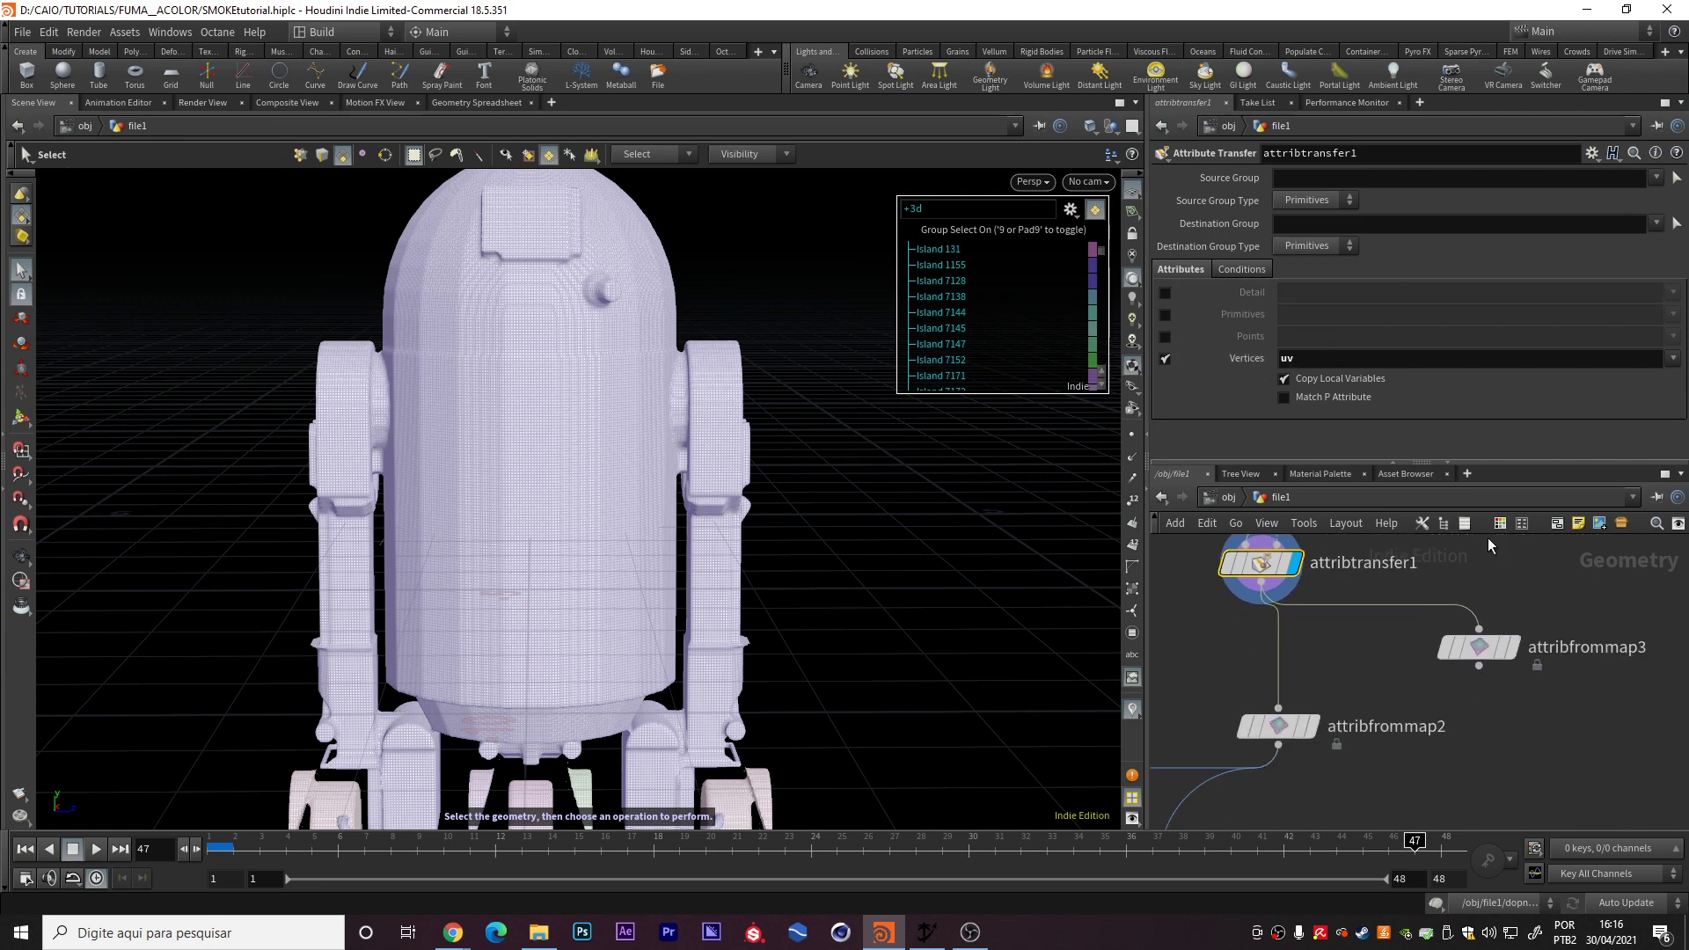
{"action": "left_click", "coordinate": [1520, 655]}
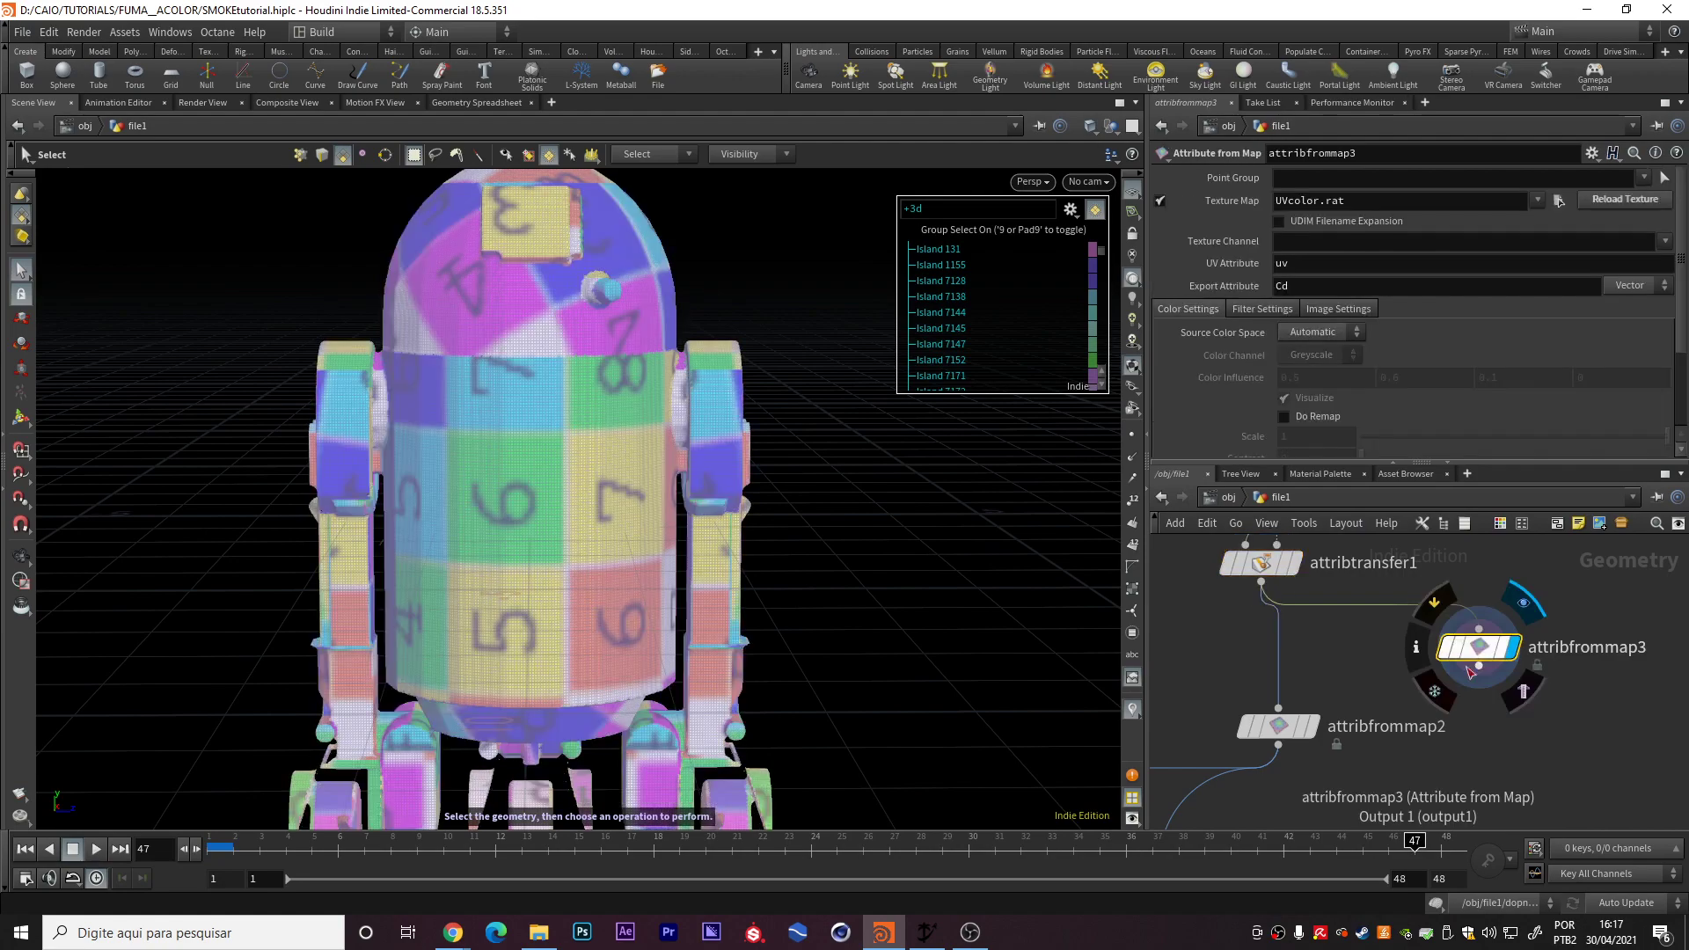
{"action": "mouse_move", "coordinate": [527, 439]}
{"action": "left_mouse_down"}
{"action": "mouse_move", "coordinate": [560, 292]}
{"action": "mouse_move", "coordinate": [377, 317]}
{"action": "mouse_move", "coordinate": [815, 320]}
{"action": "mouse_move", "coordinate": [481, 332]}
{"action": "left_mouse_up"}
- Display attribfrommap2 to paint R2-D2 with its white-and-blue texture, viewed front-on
{"action": "key", "text": "s"}
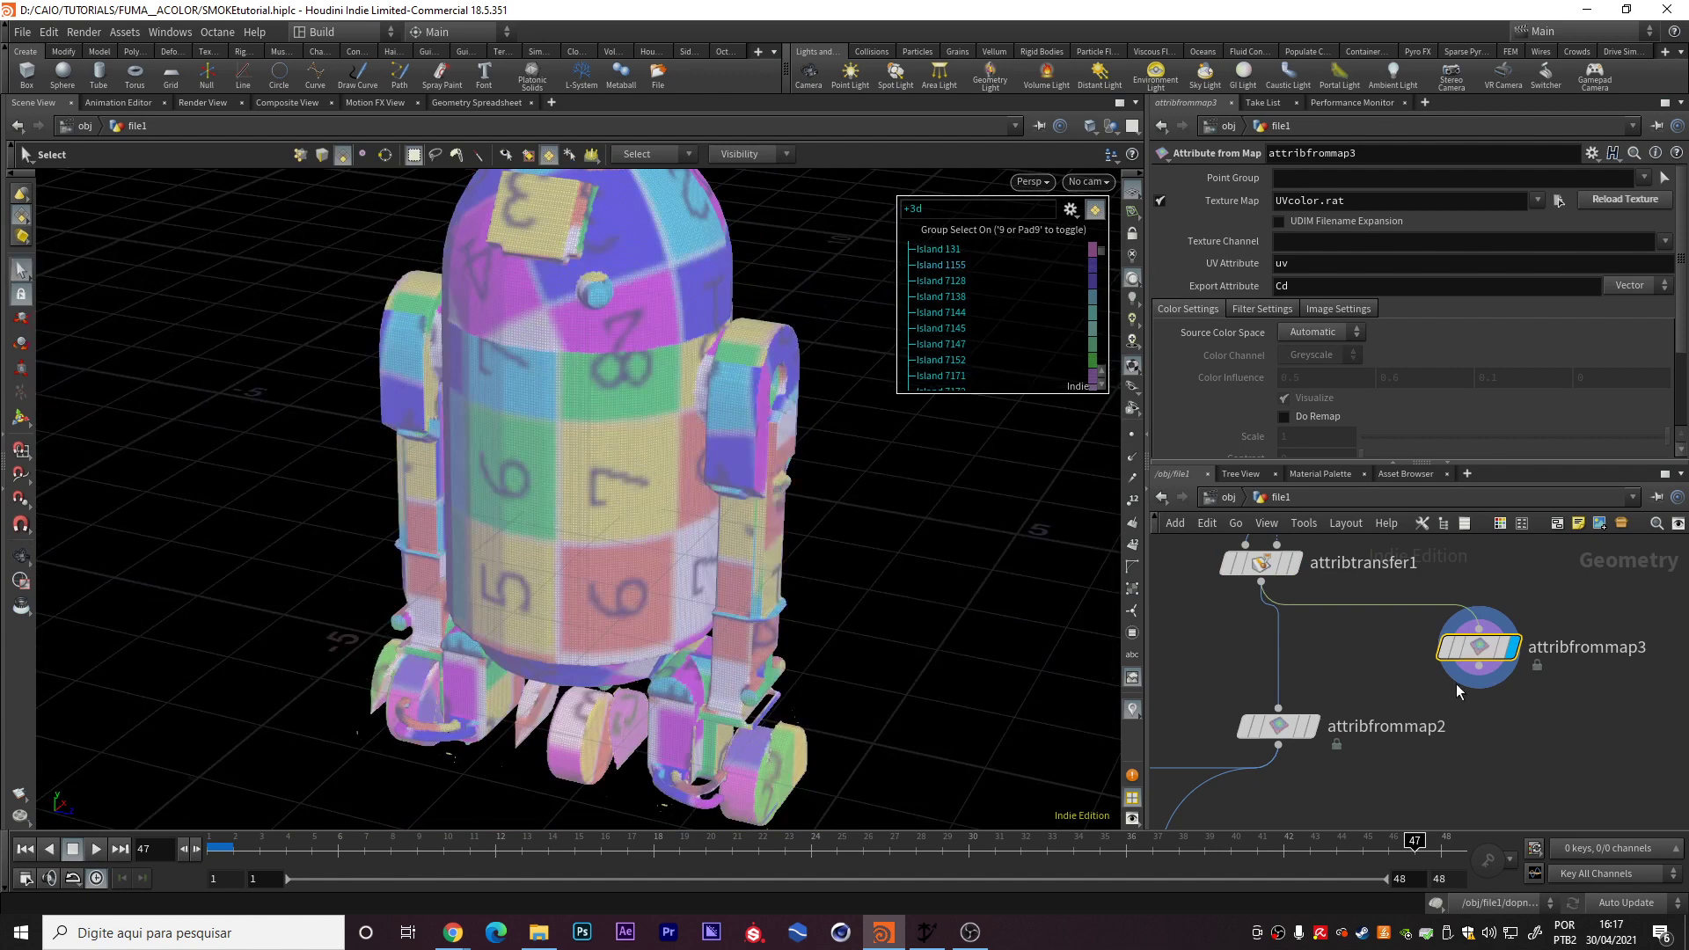
{"action": "middle_click_drag", "start_coordinate": [1457, 691], "coordinate": [1626, 603]}
{"action": "middle_click_drag", "start_coordinate": [1524, 624], "coordinate": [1405, 714]}
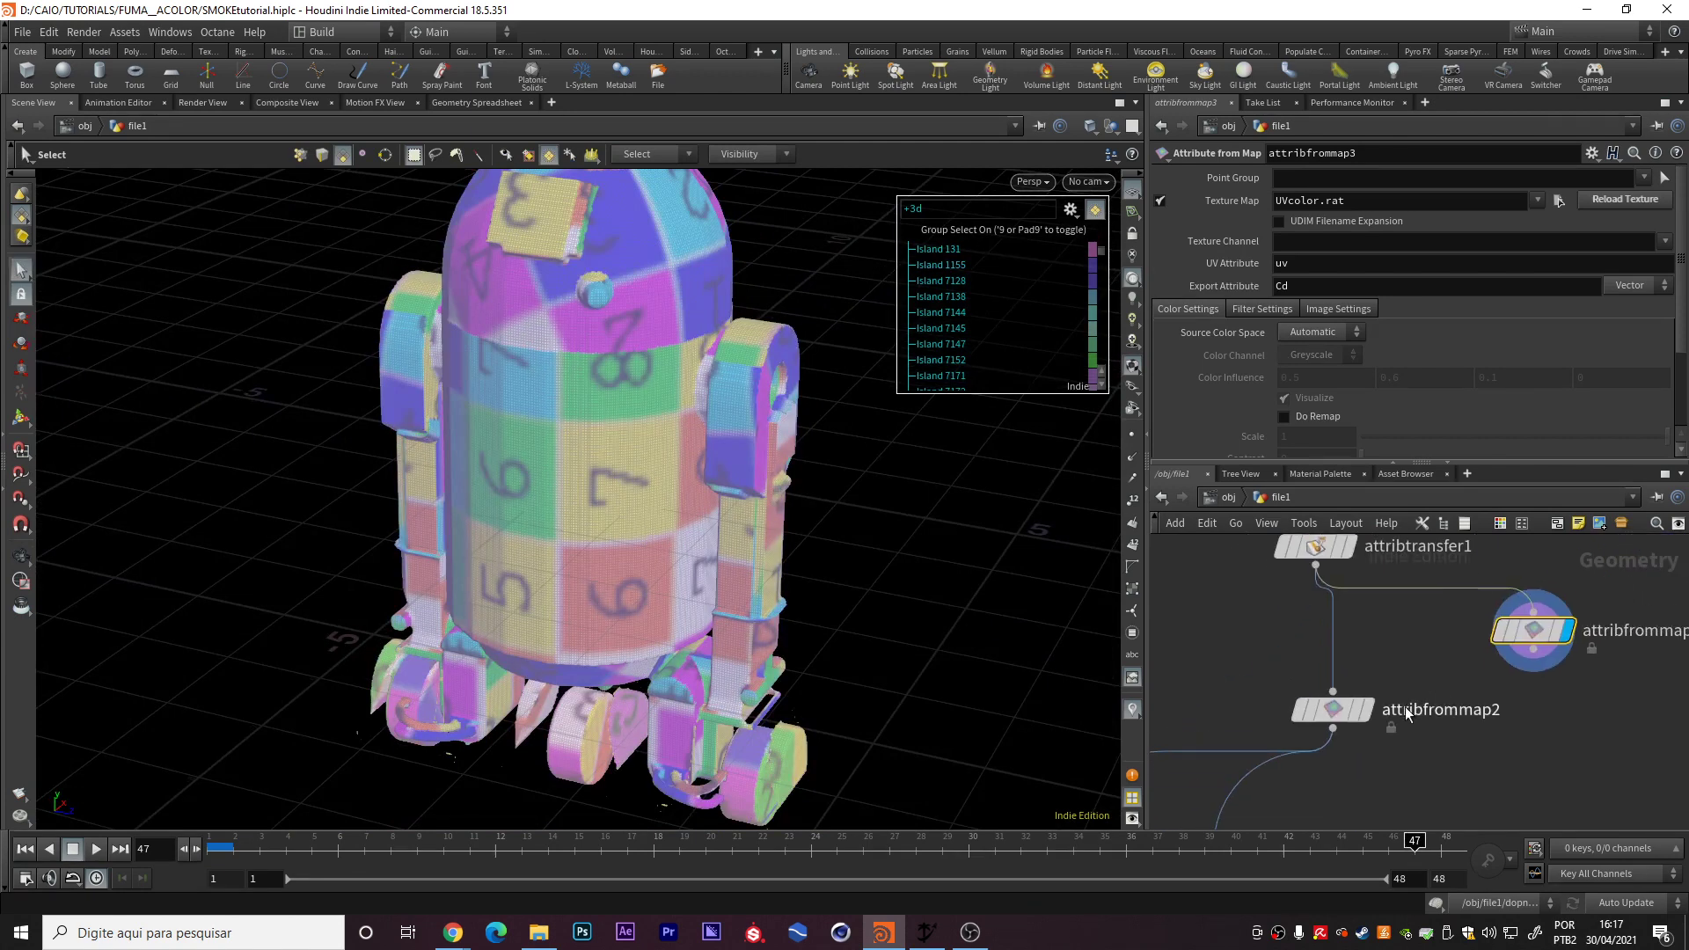
{"action": "left_click", "coordinate": [1359, 708]}
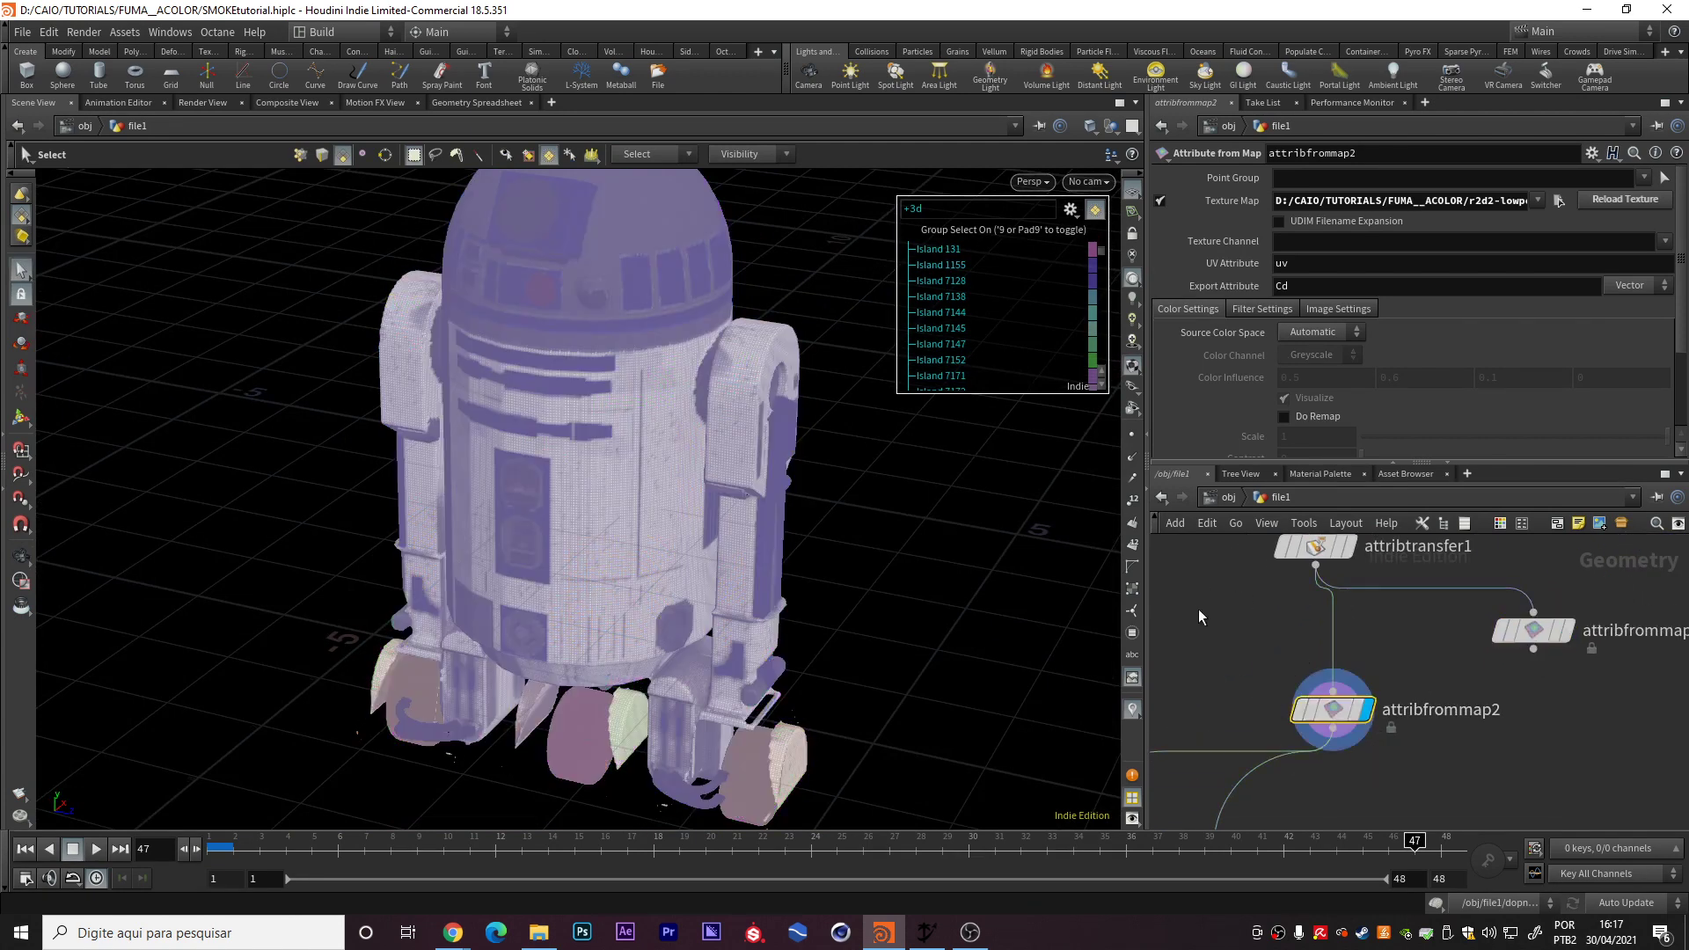
{"action": "key", "text": "Escape"}
{"action": "mouse_move", "coordinate": [527, 440]}
{"action": "left_mouse_down"}
{"action": "mouse_move", "coordinate": [609, 430]}
{"action": "mouse_move", "coordinate": [537, 404]}
{"action": "left_mouse_up"}
{"action": "mouse_move", "coordinate": [726, 437]}
{"action": "left_mouse_down"}
{"action": "mouse_move", "coordinate": [500, 451]}
{"action": "mouse_move", "coordinate": [895, 451]}
{"action": "mouse_move", "coordinate": [534, 454]}
{"action": "left_mouse_up"}
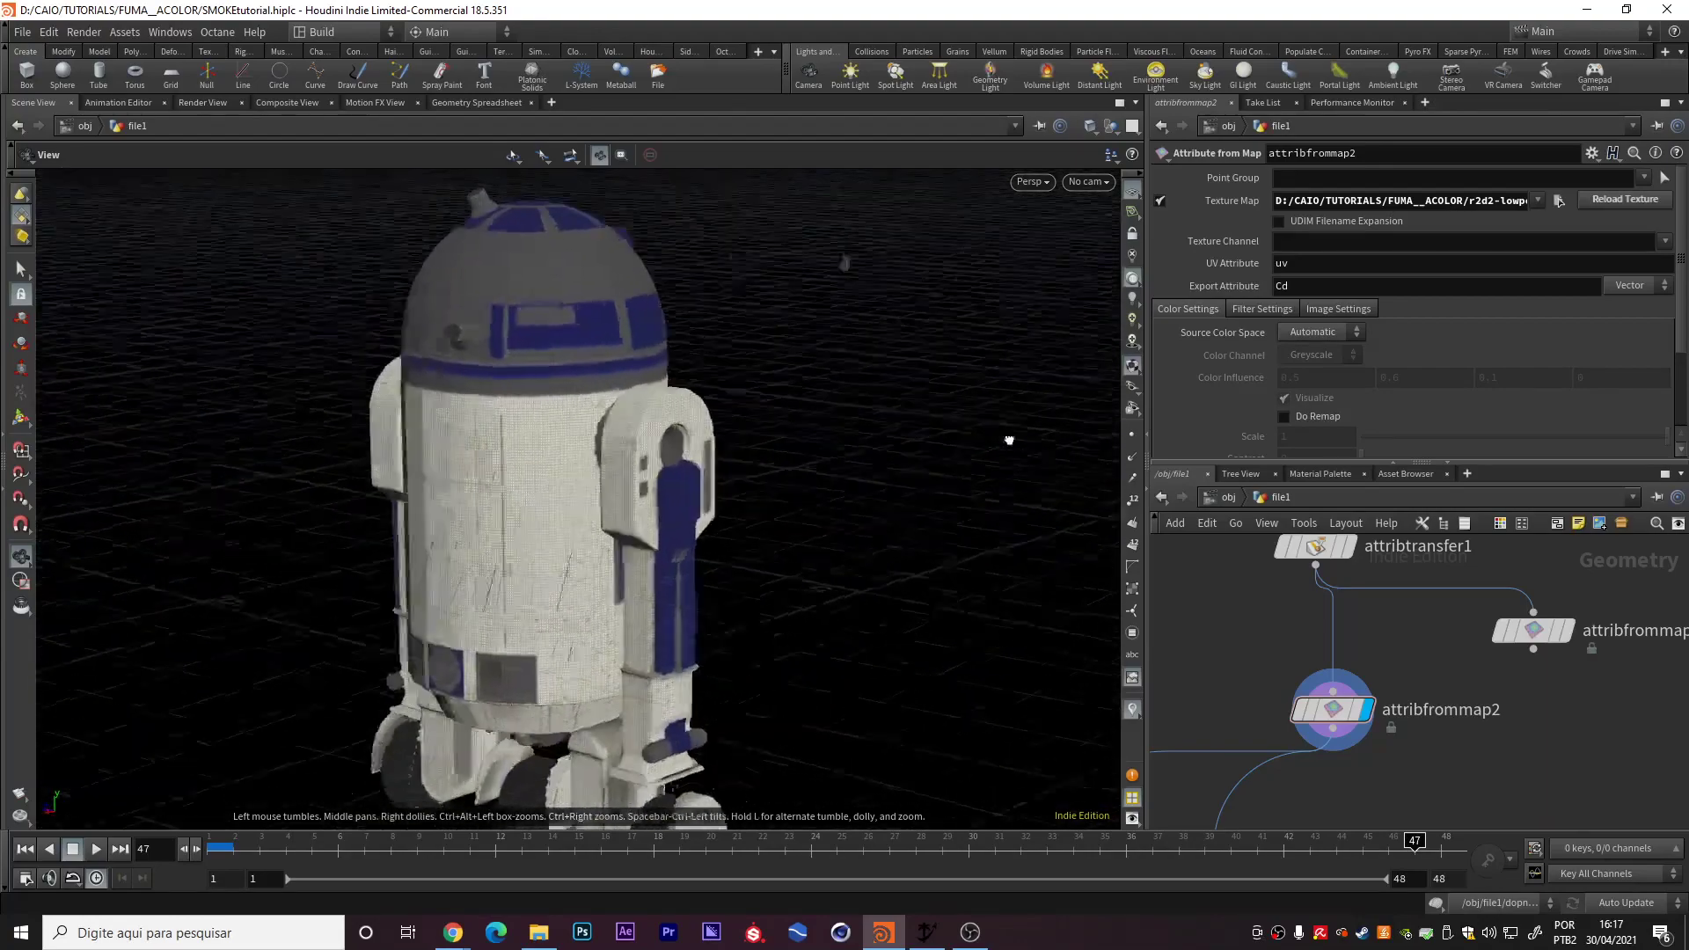
{"action": "key", "text": "Return"}
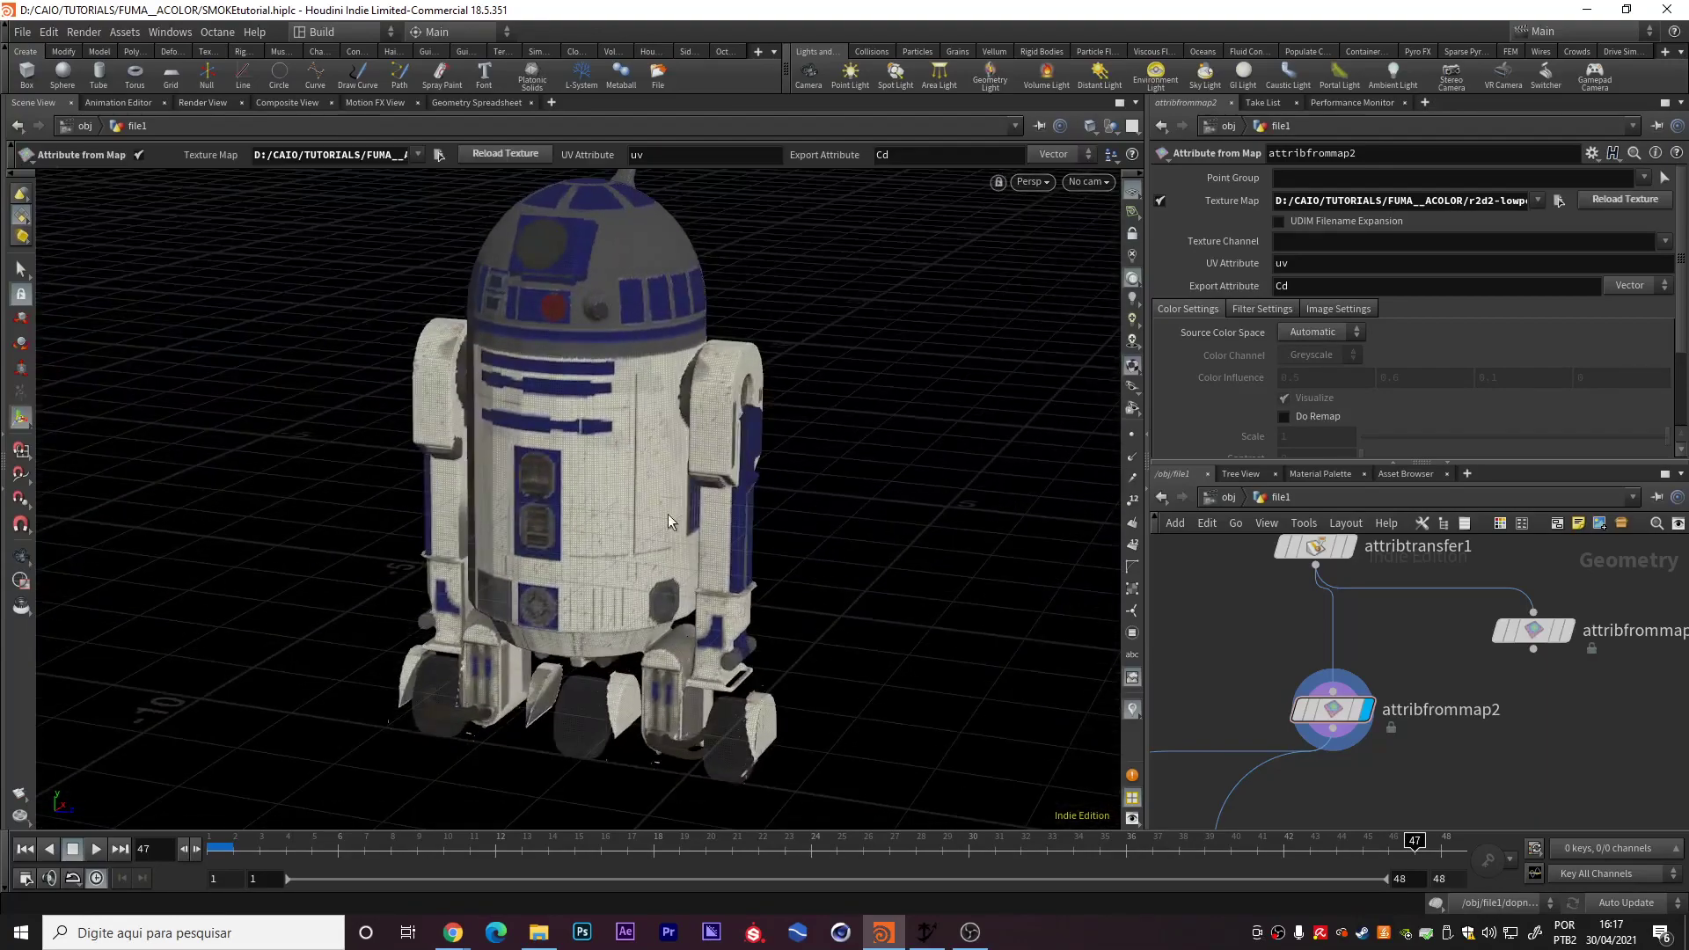
{"action": "left_click", "coordinate": [1333, 709]}
{"action": "scroll", "coordinate": [1341, 687], "scroll_direction": "down", "scroll_amount": 5}
- Inspect OUT_COLLIDER, then display pyrosource1's points scattered over the textured robot
{"action": "middle_click_drag", "start_coordinate": [1451, 704], "coordinate": [1504, 685]}
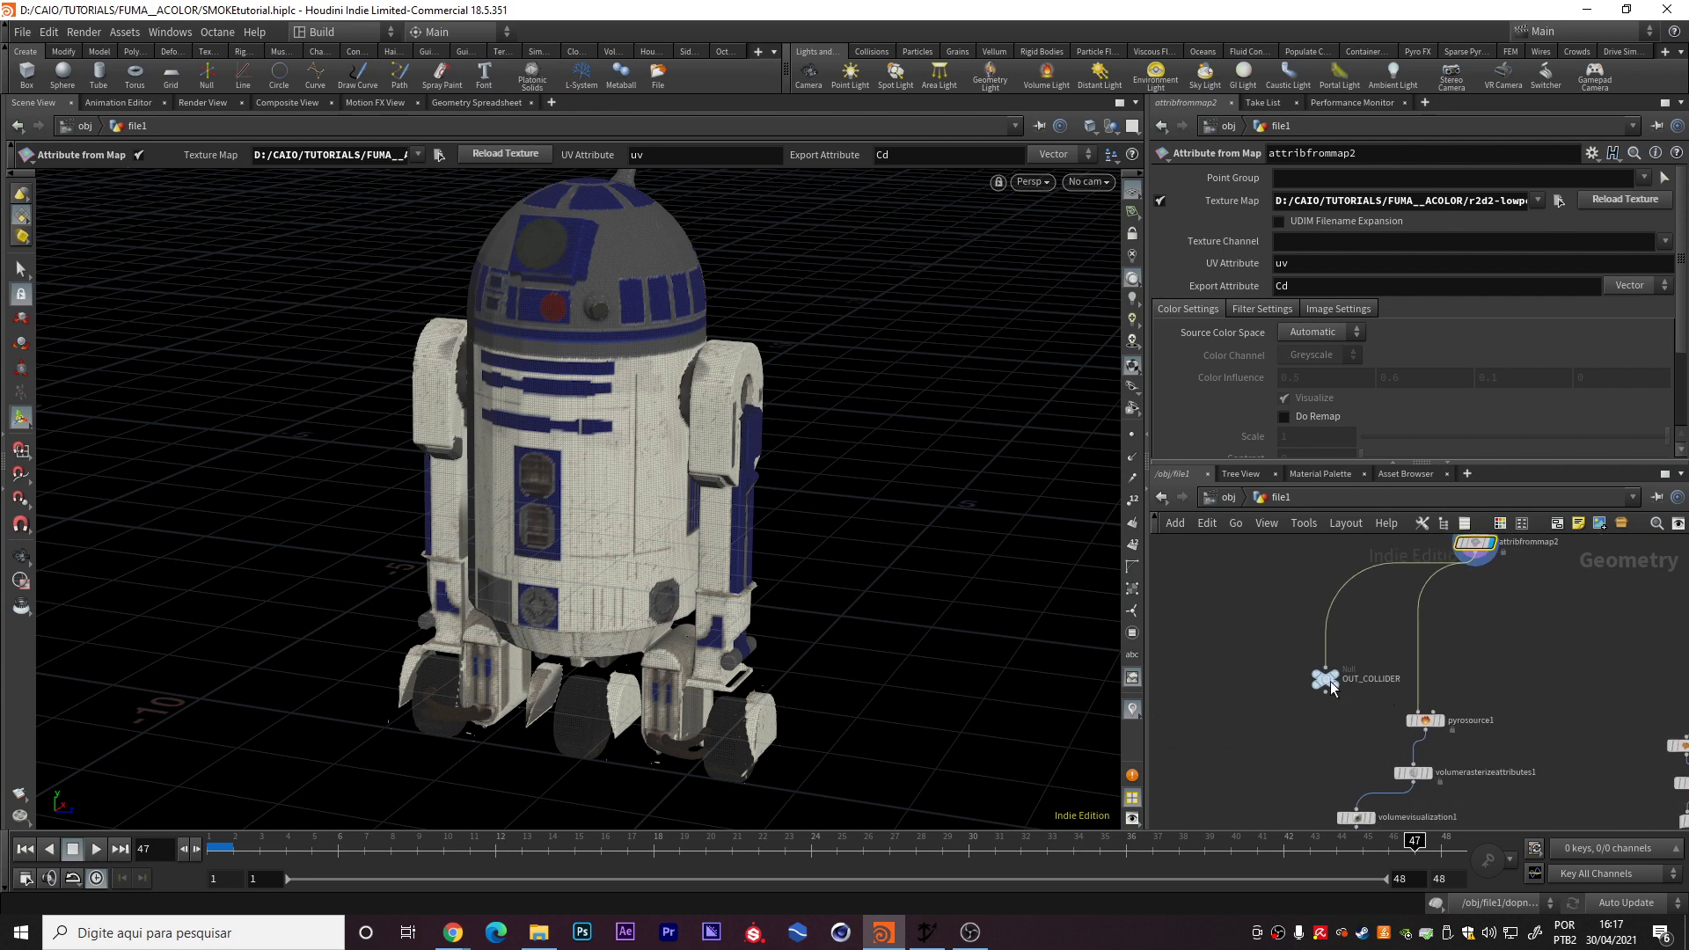
{"action": "scroll", "coordinate": [1334, 691], "scroll_direction": "up", "scroll_amount": 4}
{"action": "left_click", "coordinate": [1318, 677]}
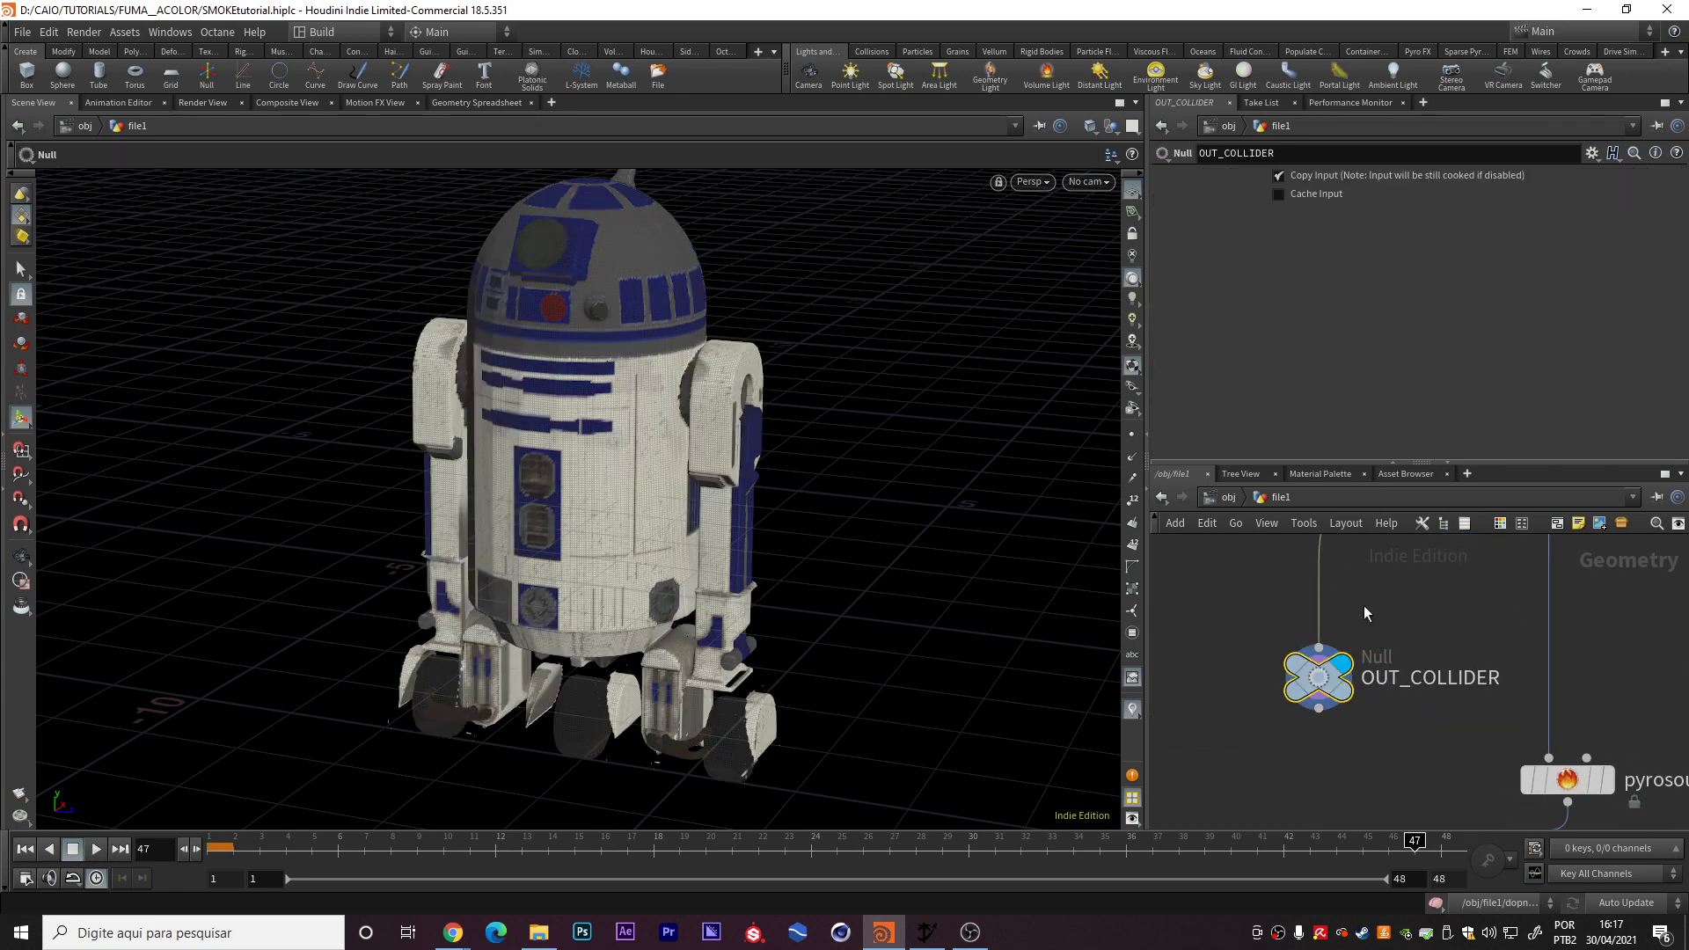
{"action": "middle_click_drag", "start_coordinate": [1575, 774], "coordinate": [1390, 624]}
{"action": "left_click", "coordinate": [1423, 630]}
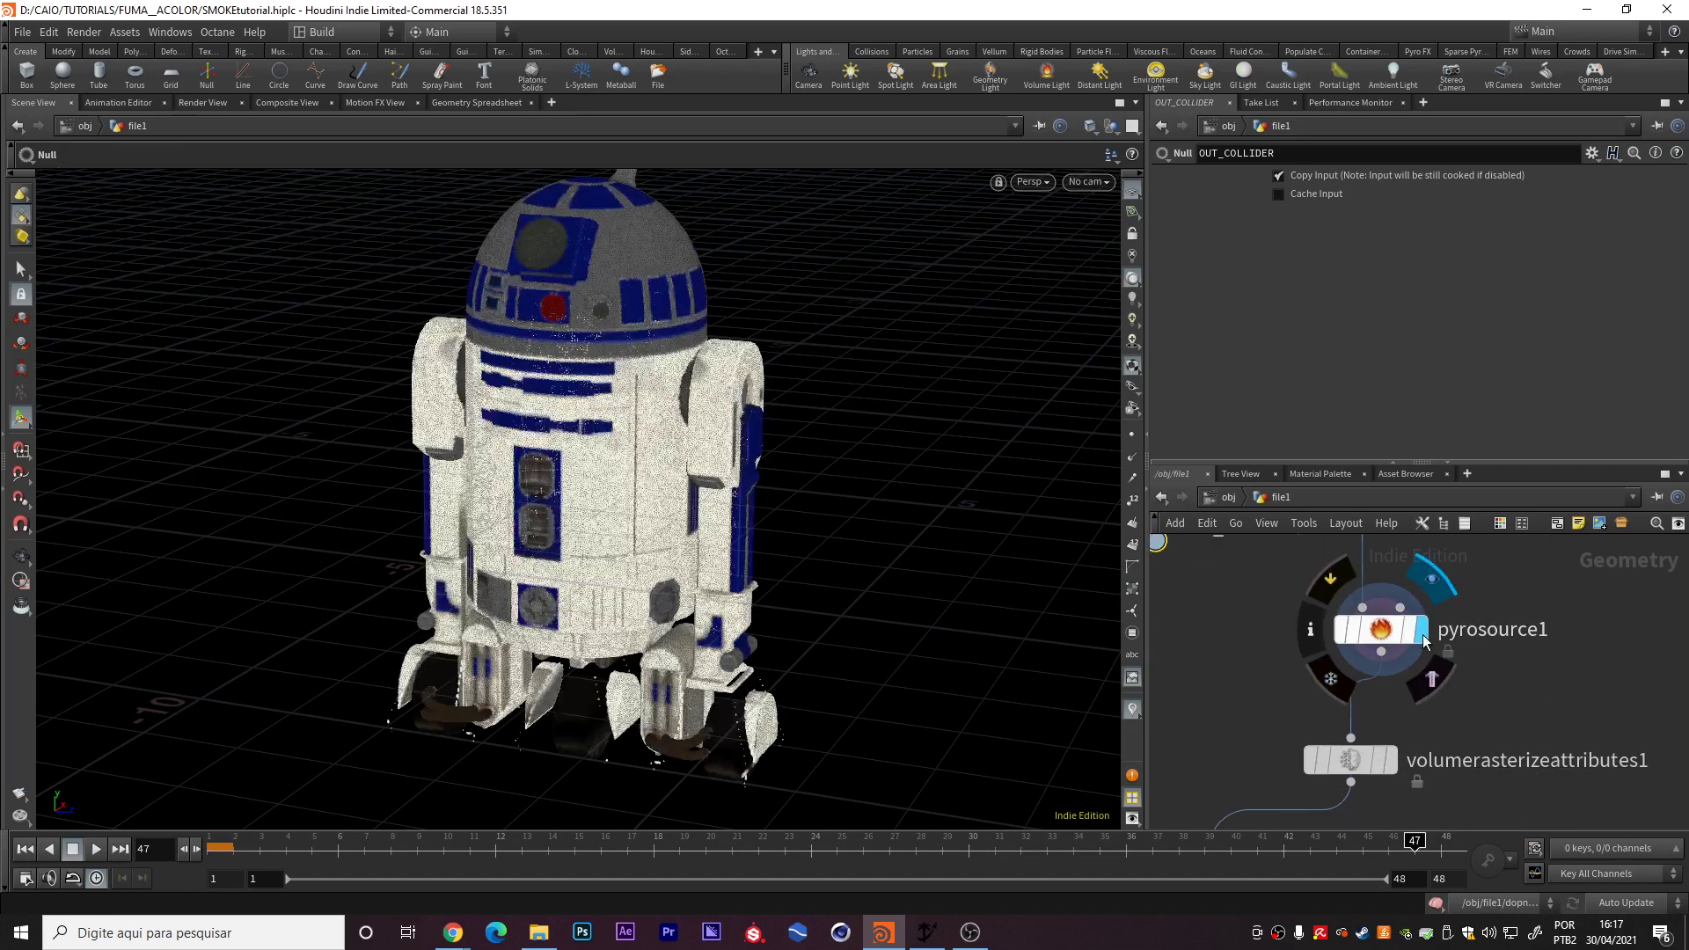
- Check pyrosource1's density attribute and its 0.025 Particle Separation
{"action": "left_click", "coordinate": [1398, 630]}
{"action": "double_click", "coordinate": [1338, 379]}
{"action": "double_click", "coordinate": [1320, 267]}
{"action": "left_click", "coordinate": [1339, 268]}
{"action": "left_click", "coordinate": [1307, 619]}
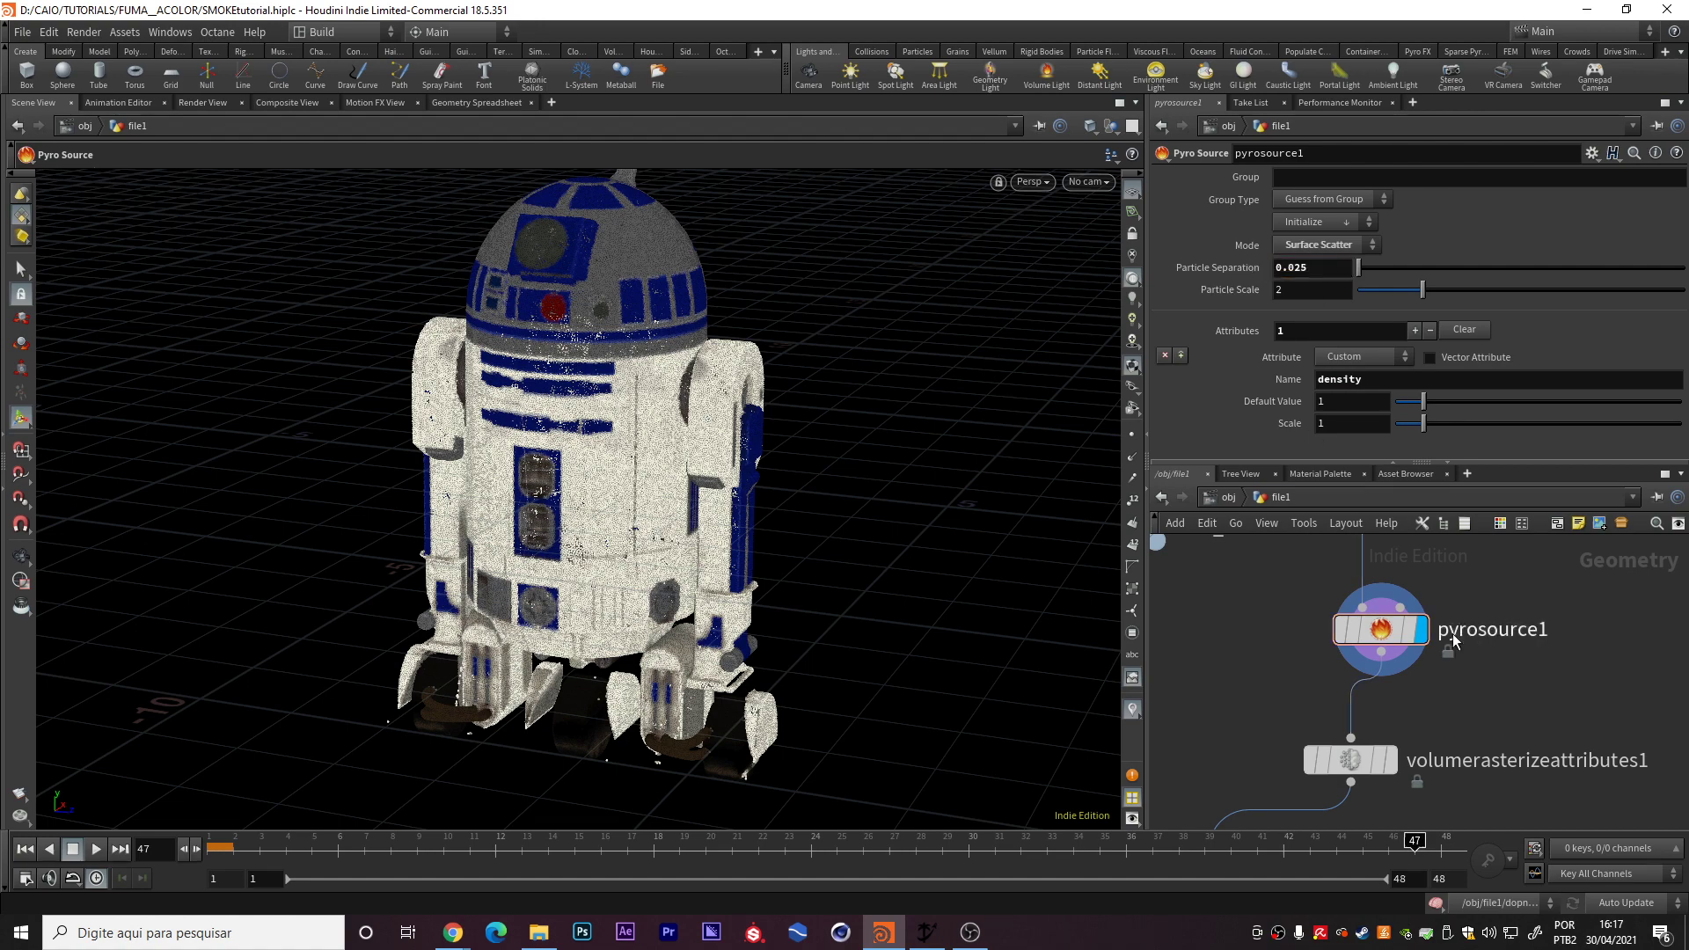
- Orbit the point-covered robot to front and three-quarter views
{"action": "key", "text": "Escape"}
{"action": "mouse_move", "coordinate": [688, 502]}
{"action": "left_mouse_down"}
{"action": "mouse_move", "coordinate": [735, 442]}
{"action": "mouse_move", "coordinate": [859, 423]}
{"action": "left_mouse_up"}
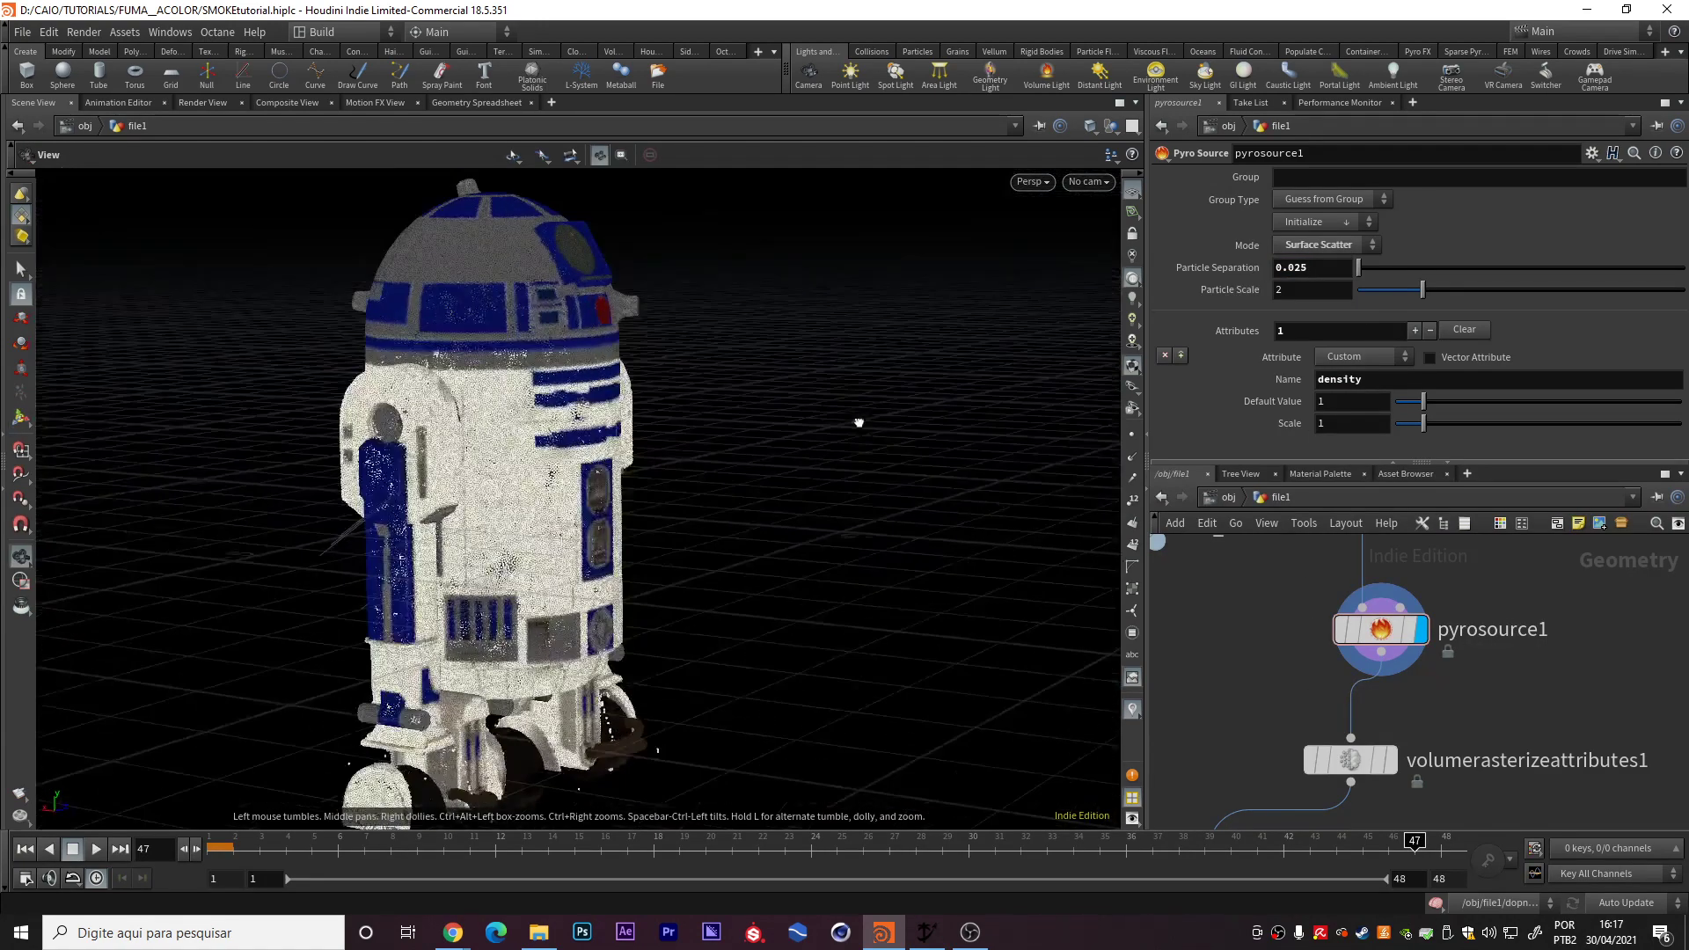
{"action": "mouse_move", "coordinate": [585, 354]}
{"action": "left_mouse_down"}
{"action": "mouse_move", "coordinate": [377, 426]}
{"action": "mouse_move", "coordinate": [245, 388]}
{"action": "mouse_move", "coordinate": [639, 291]}
{"action": "left_mouse_up"}
{"action": "key", "text": "Return"}
{"action": "mouse_move", "coordinate": [651, 407]}
{"action": "left_mouse_down", "text": "alt"}
{"action": "mouse_move", "coordinate": [829, 399]}
{"action": "mouse_move", "coordinate": [852, 524]}
{"action": "mouse_move", "coordinate": [758, 359]}
{"action": "left_mouse_up", "text": "alt"}
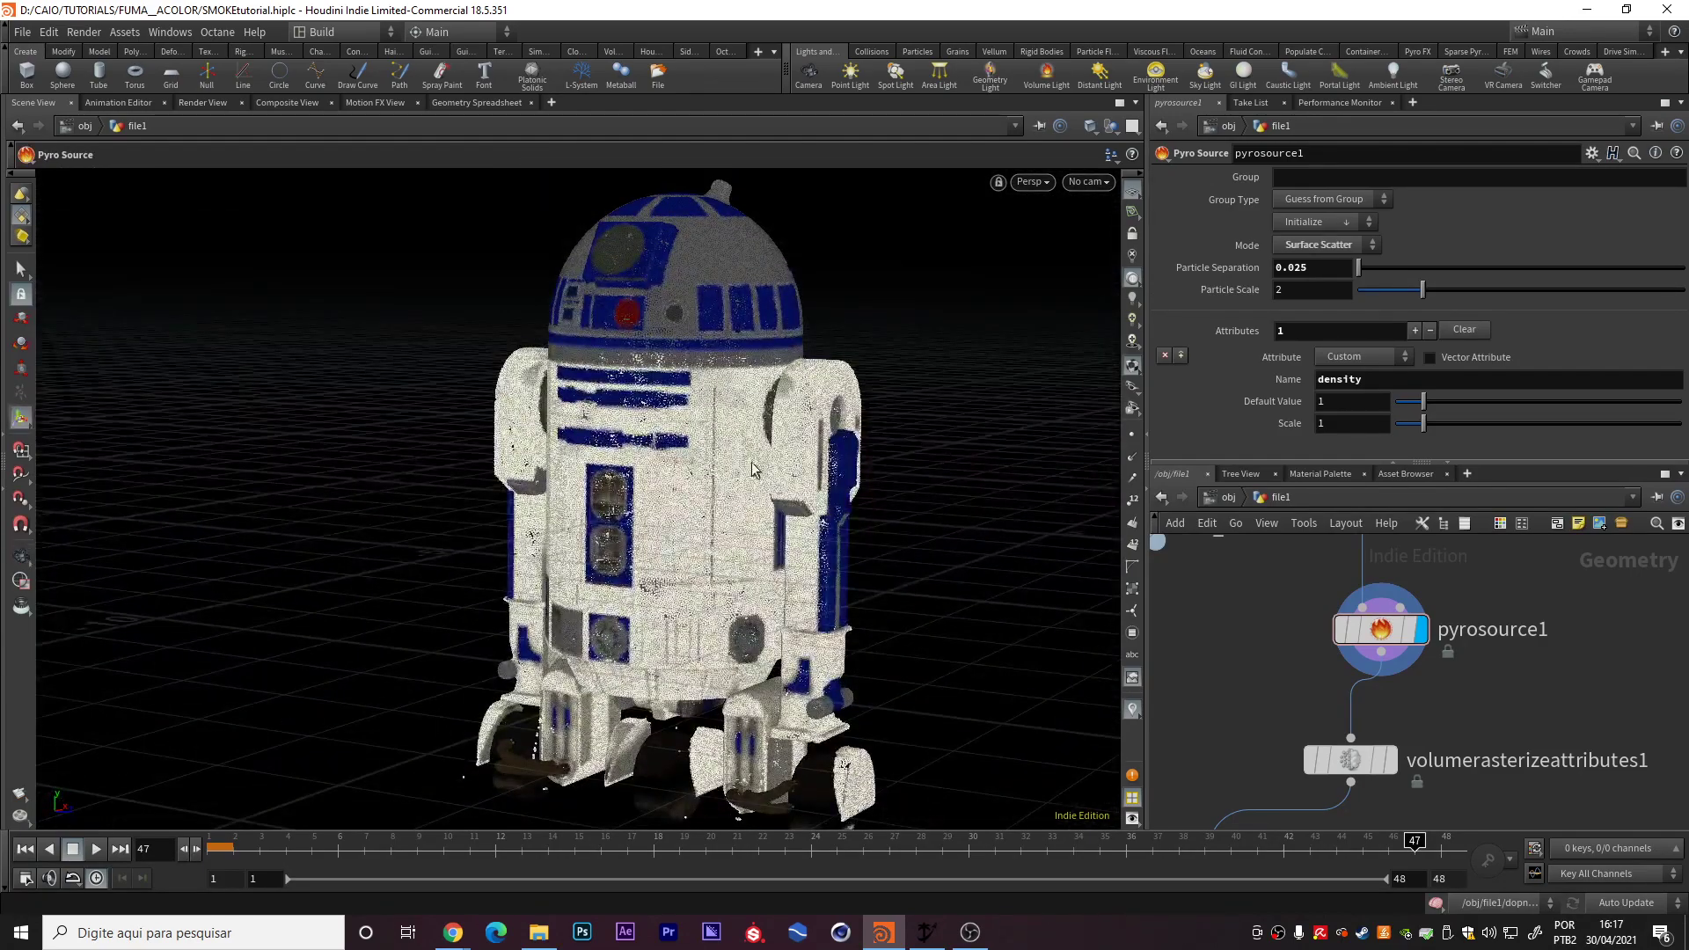
{"action": "left_click_drag", "start_coordinate": [838, 622], "coordinate": [703, 615], "text": "alt"}
{"action": "middle_click_drag", "start_coordinate": [1420, 755], "coordinate": [1519, 633]}
- View the rasterized density volume and the coloured OUT_COLOR smoke from several angles
{"action": "left_click", "coordinate": [1489, 637]}
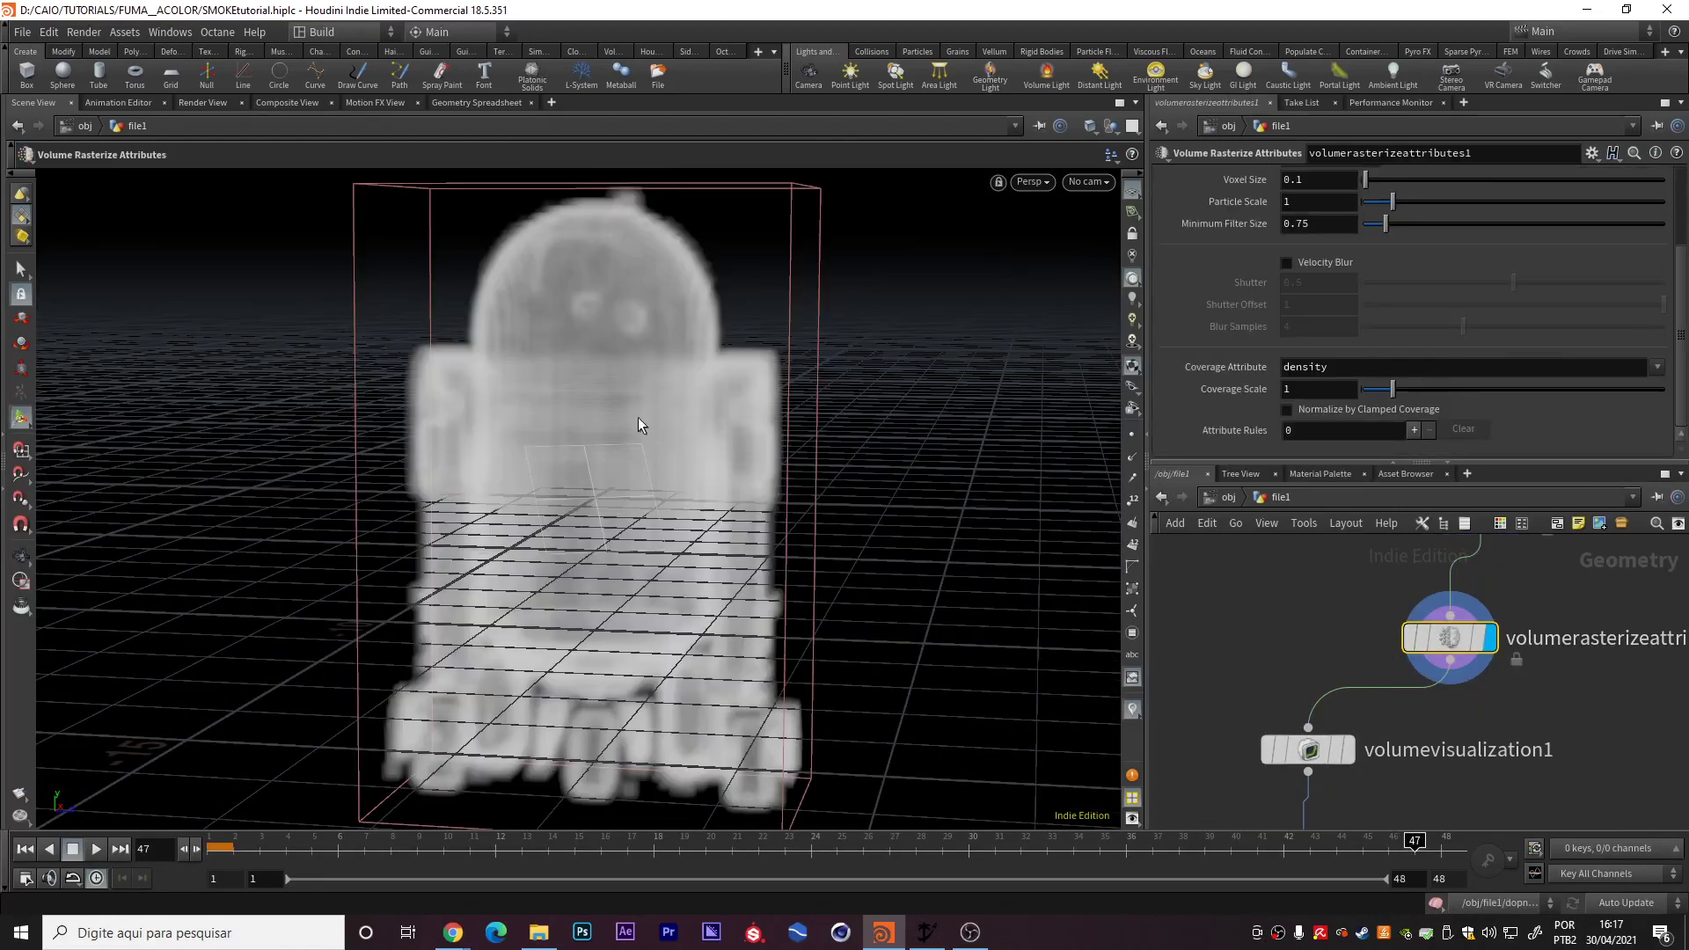
{"action": "middle_click_drag", "start_coordinate": [1367, 689], "coordinate": [1372, 541]}
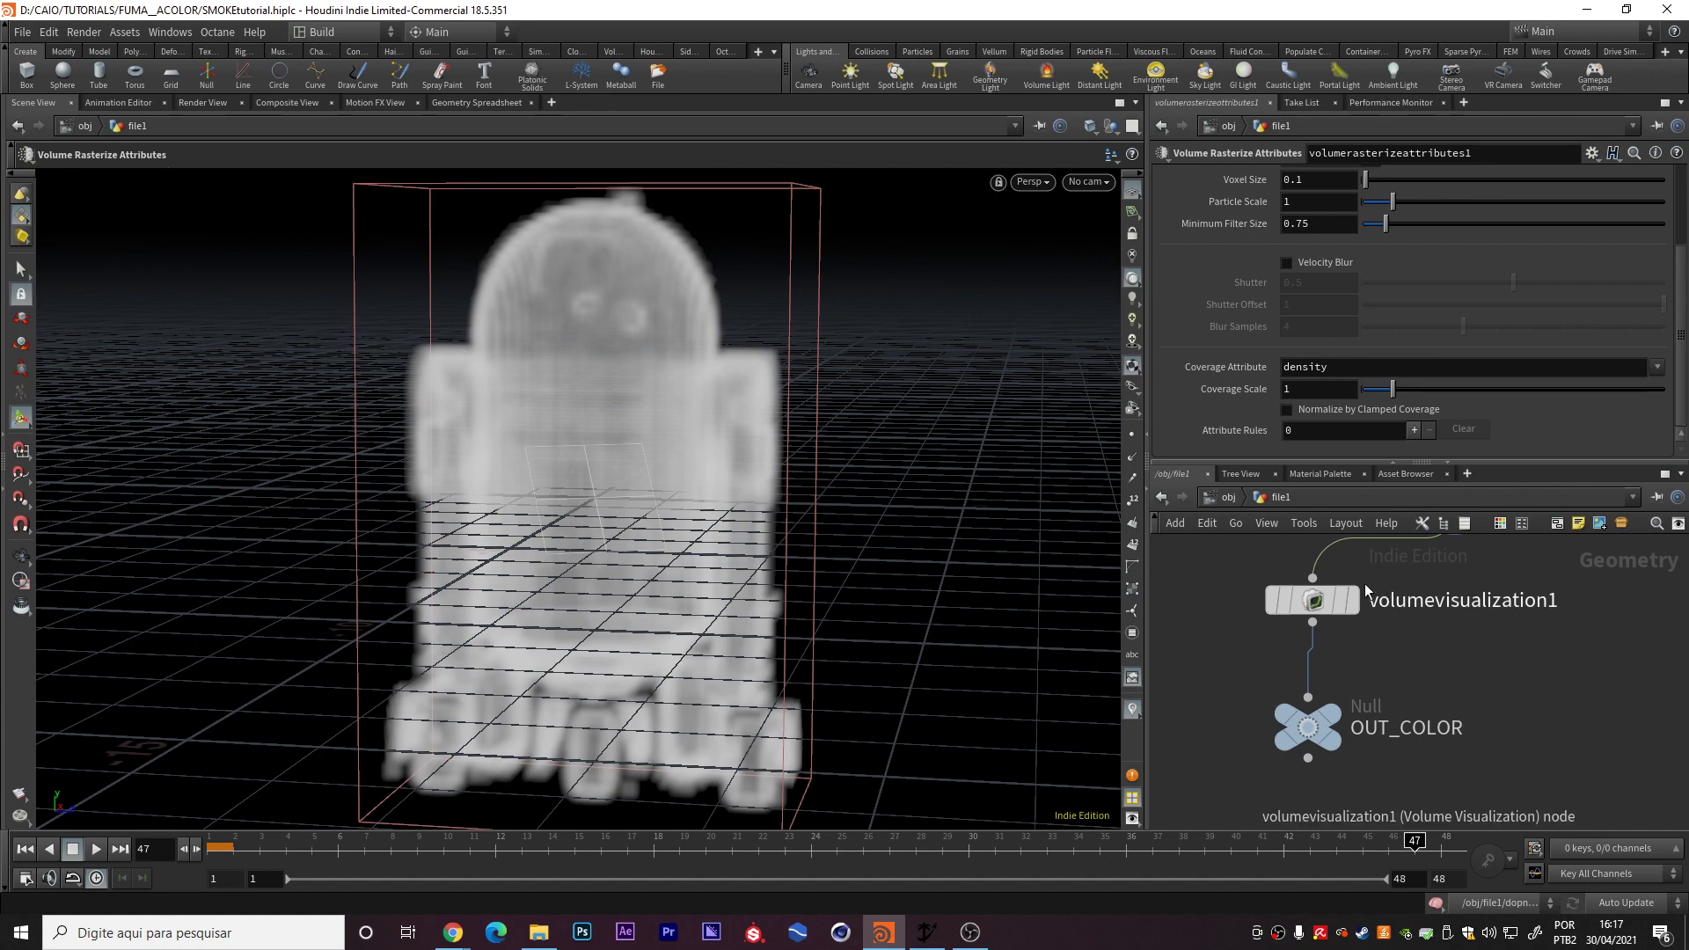
{"action": "left_click", "coordinate": [1358, 600]}
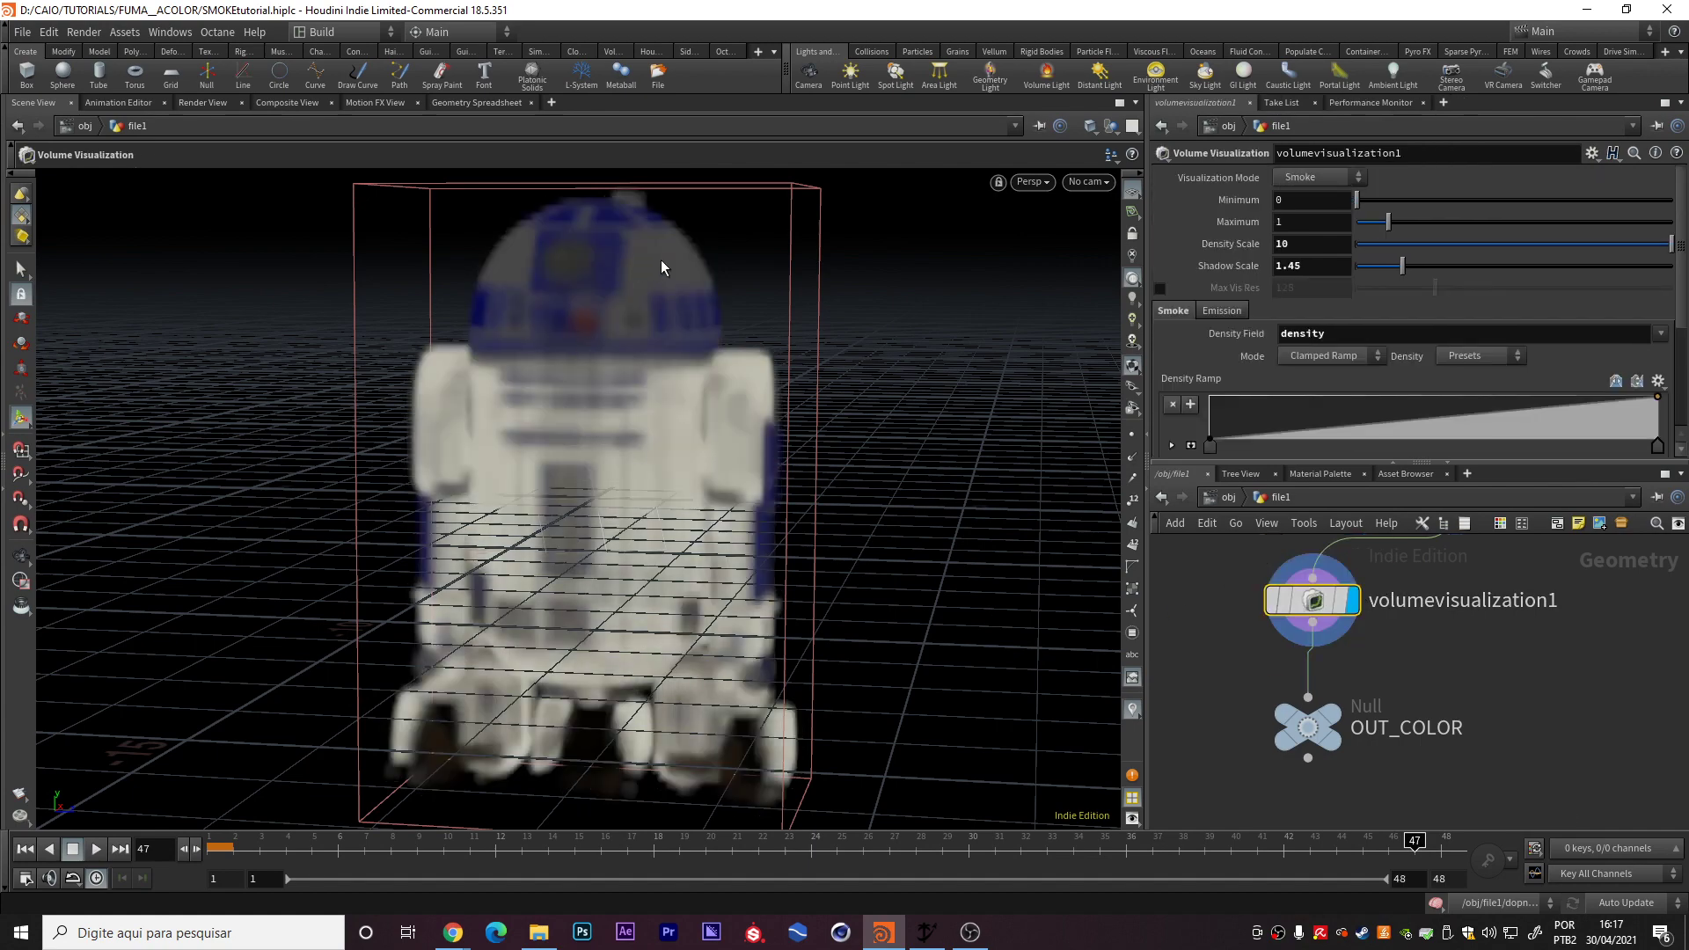
{"action": "left_click_drag", "start_coordinate": [490, 378], "coordinate": [641, 377], "text": "alt"}
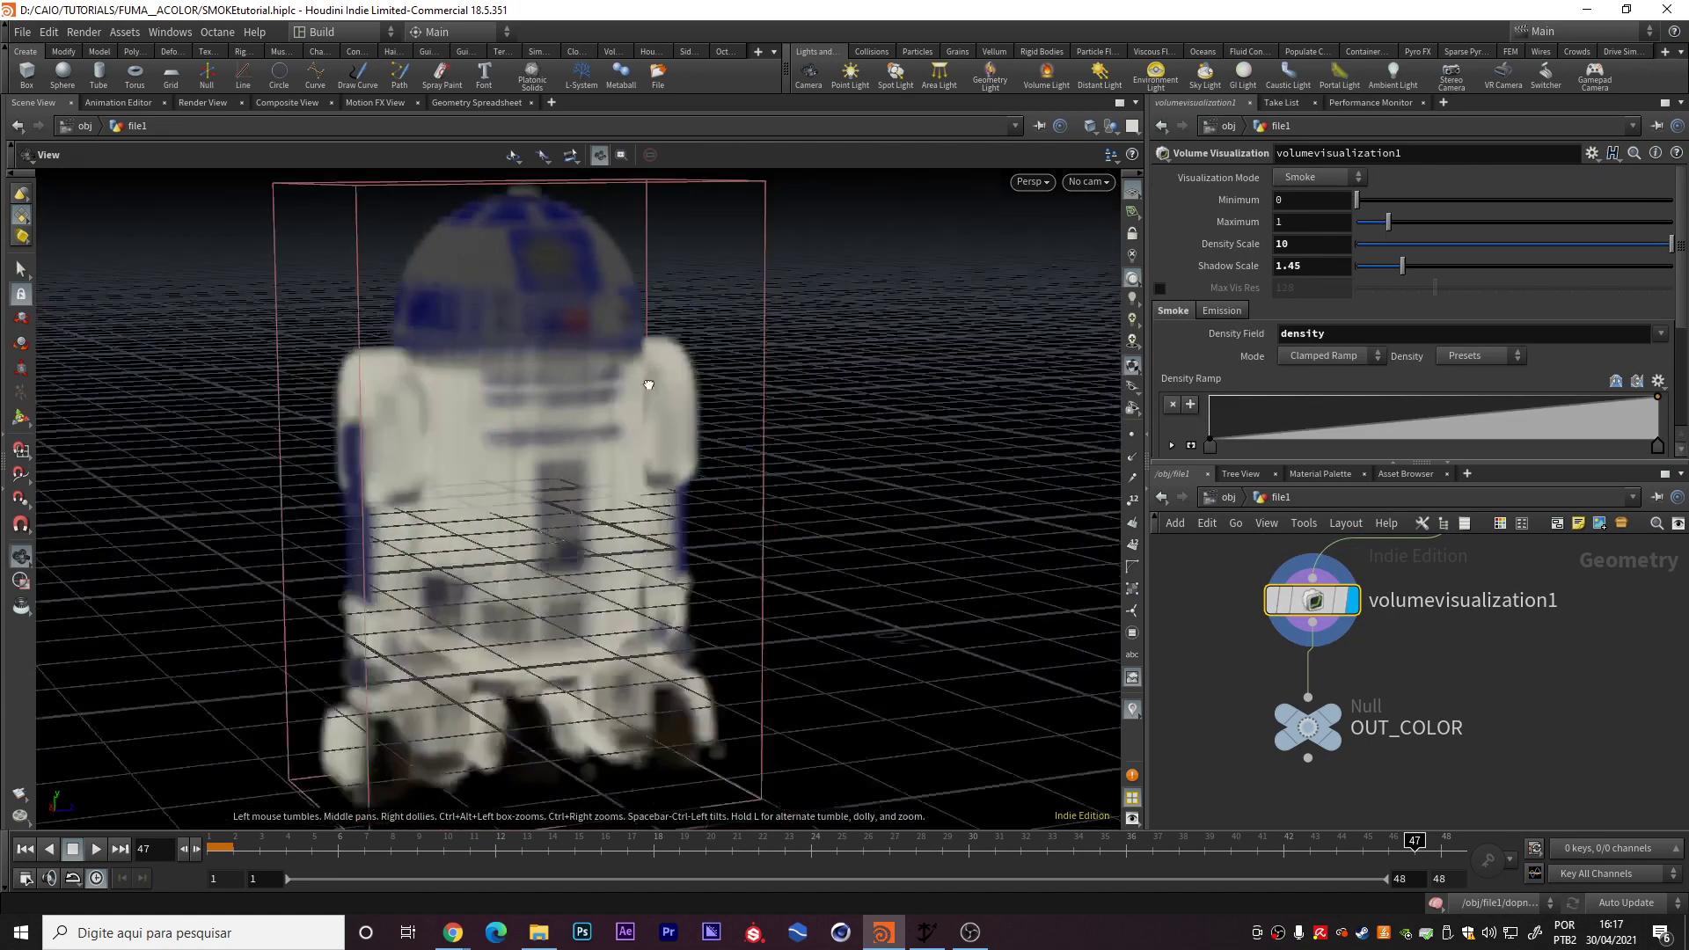
{"action": "left_click_drag", "start_coordinate": [510, 356], "coordinate": [422, 361], "text": "alt"}
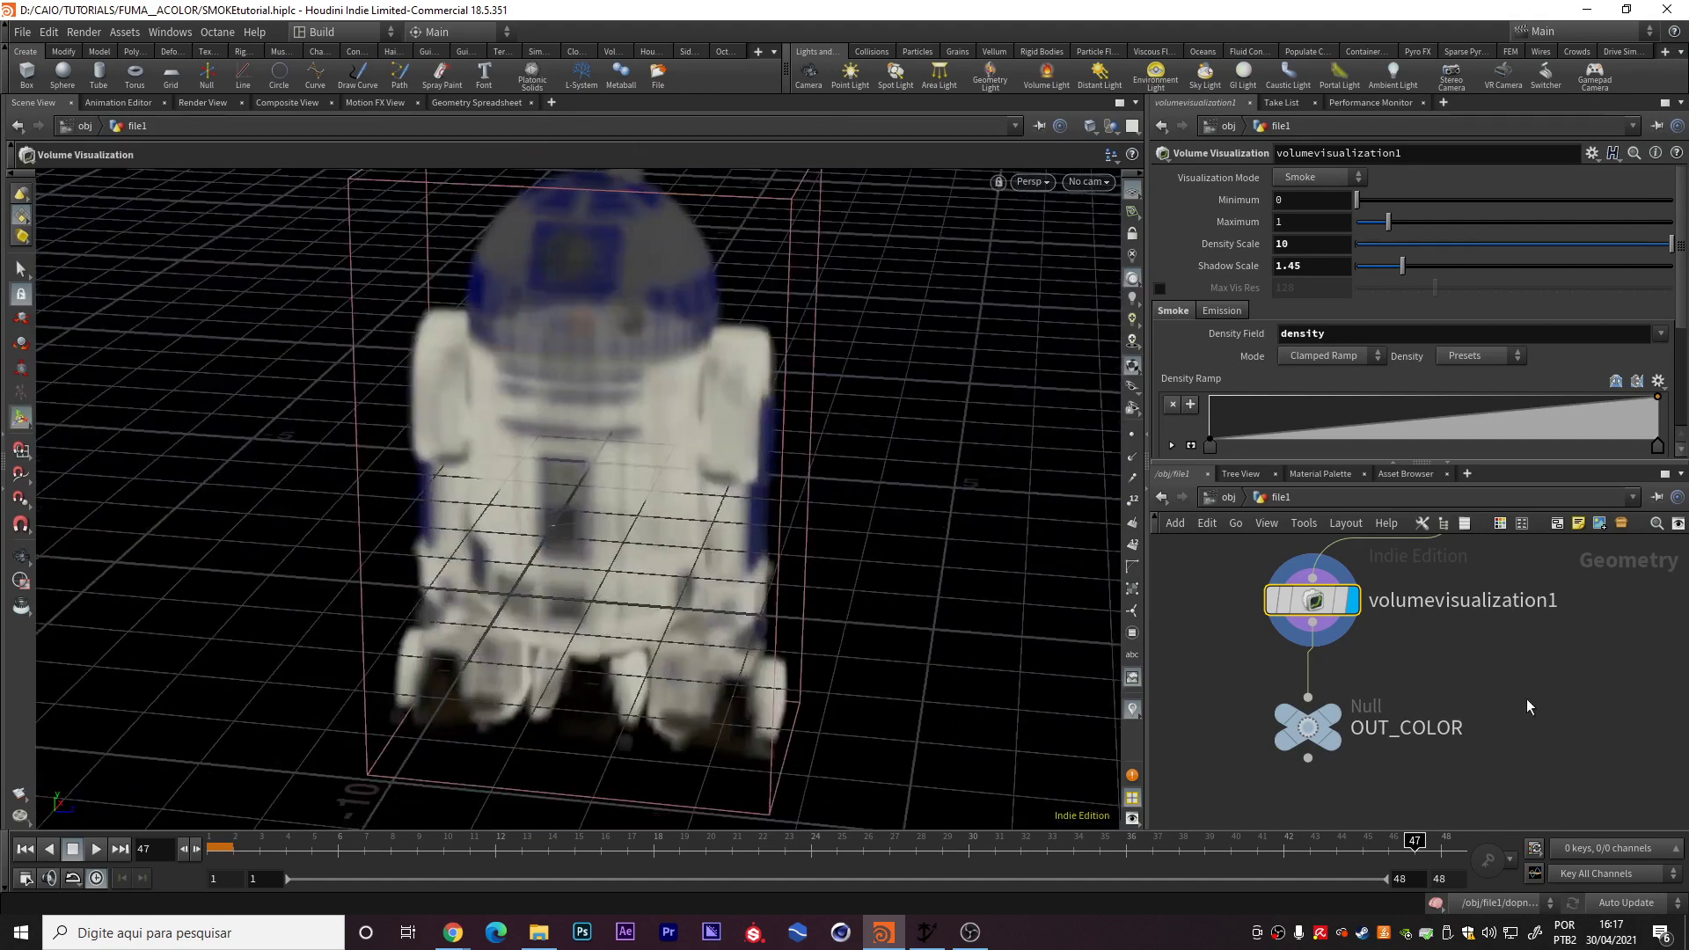
{"action": "middle_click_drag", "start_coordinate": [1562, 615], "coordinate": [1474, 842]}
- Change volumerasterizeattributes1's Attributes from "density Cd Alpha" to "density Cd"
{"action": "left_click", "coordinate": [1409, 736]}
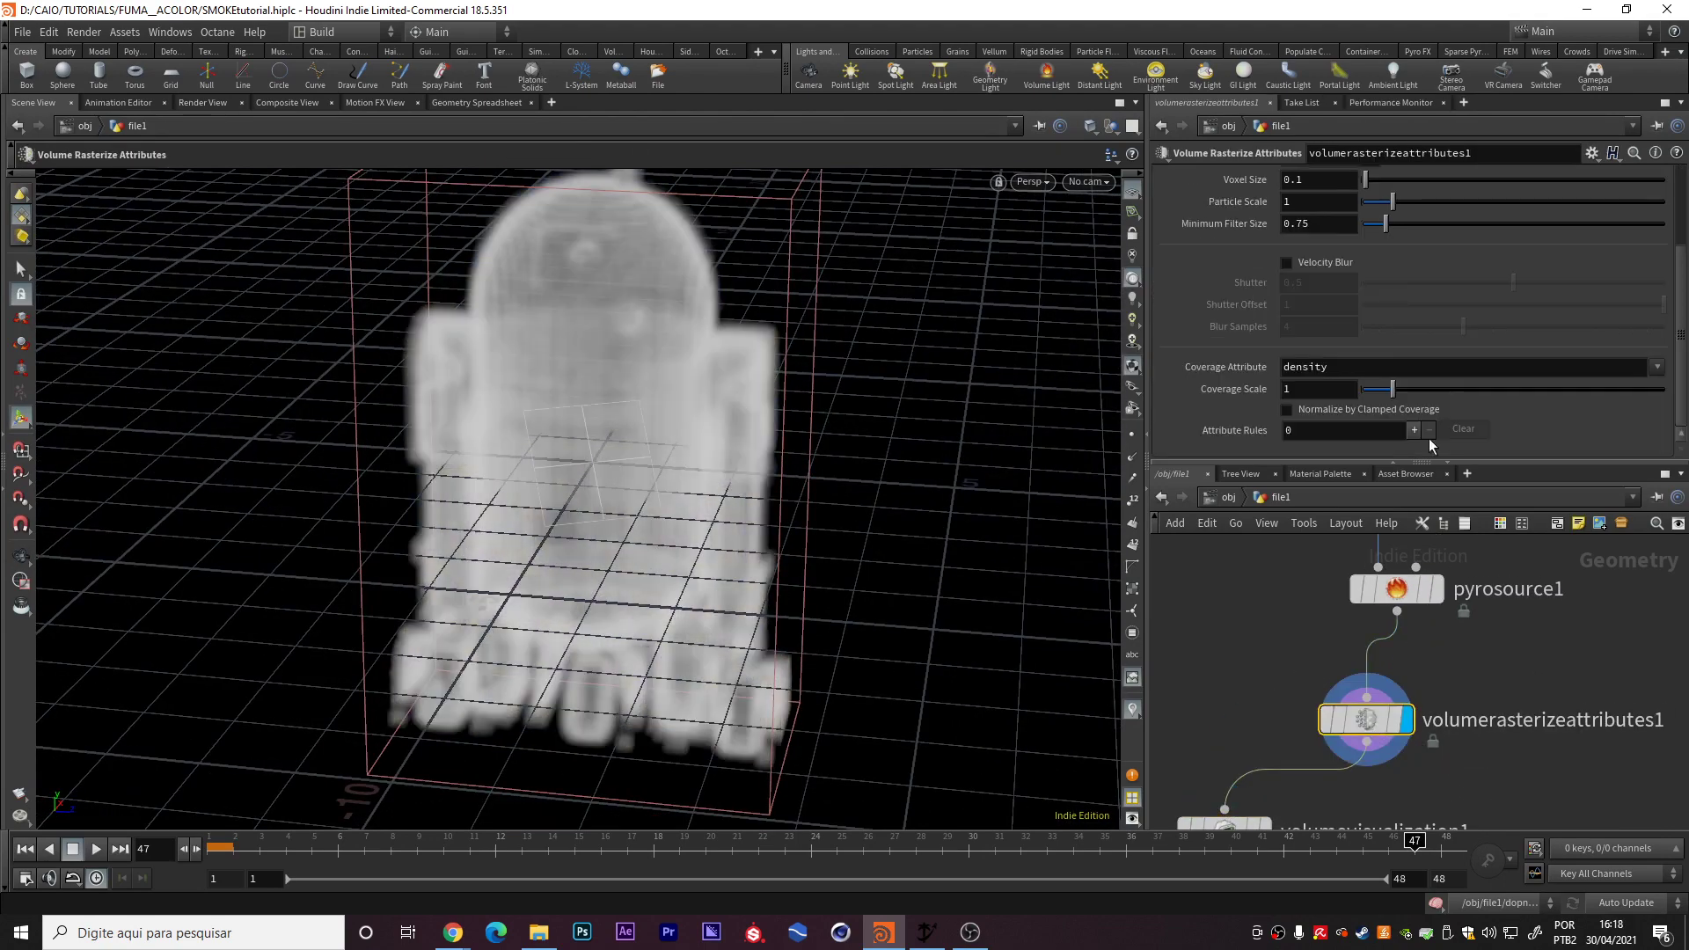
{"action": "scroll", "coordinate": [1235, 249], "scroll_direction": "up", "scroll_amount": 2}
{"action": "scroll", "coordinate": [1222, 246], "scroll_direction": "up", "scroll_amount": 2}
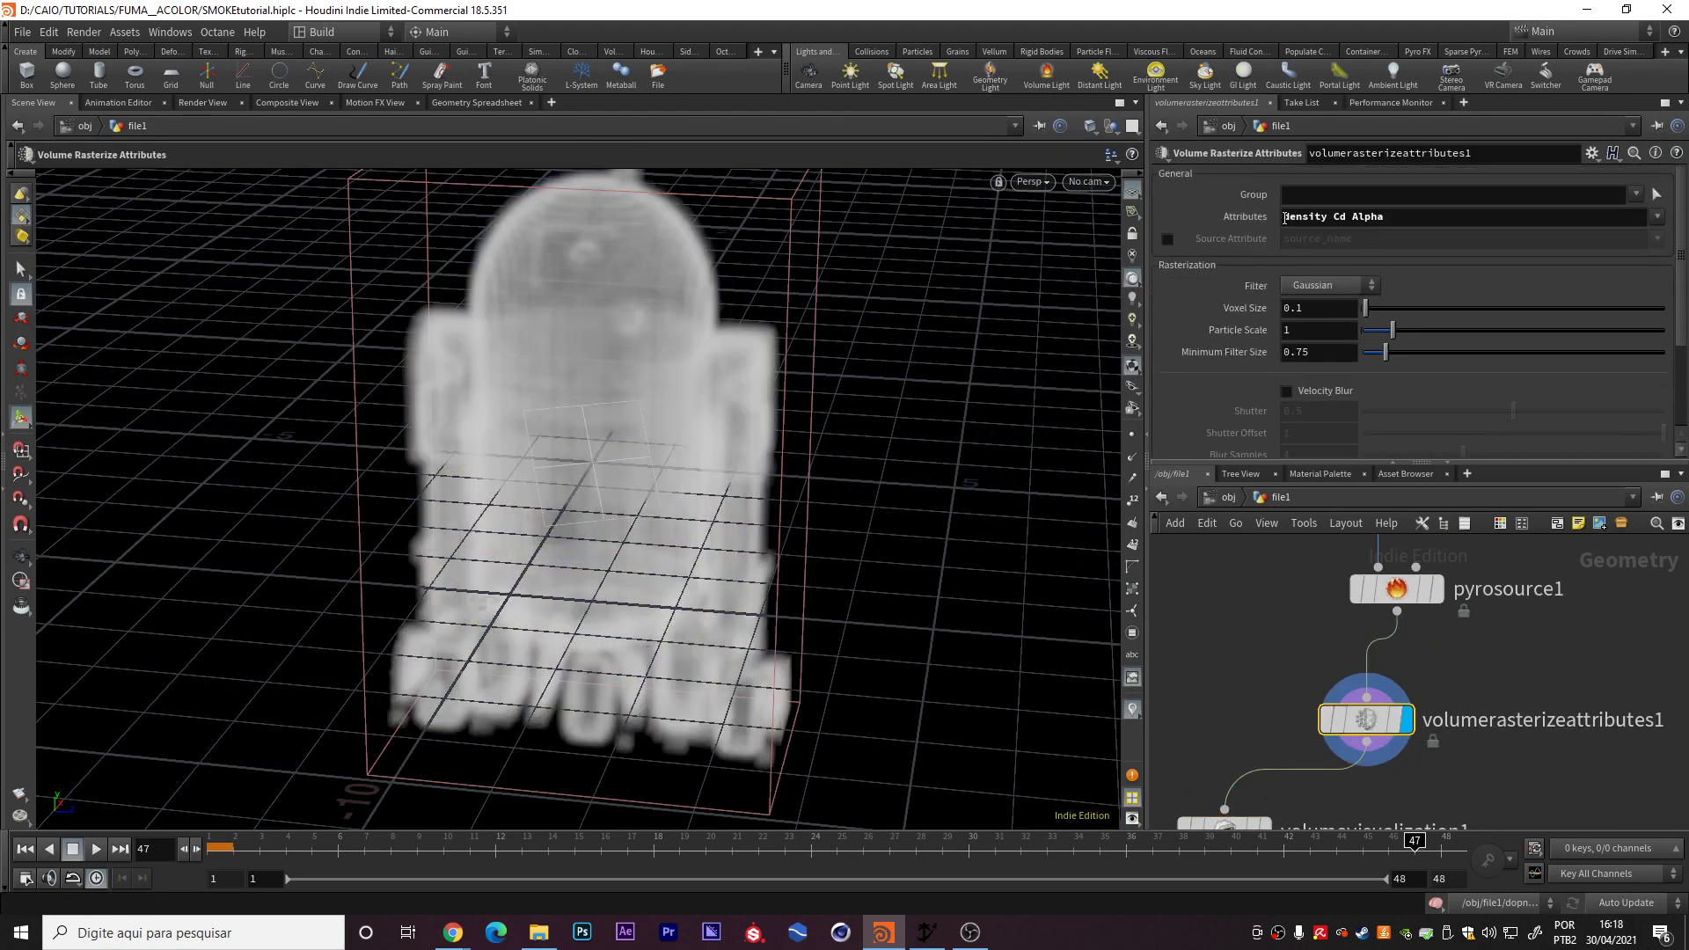
{"action": "mouse_move", "coordinate": [1284, 221]}
{"action": "left_mouse_down"}
{"action": "mouse_move", "coordinate": [1414, 231]}
{"action": "mouse_move", "coordinate": [1353, 218]}
{"action": "left_mouse_up"}
{"action": "left_click", "coordinate": [1357, 219]}
{"action": "left_click_drag", "start_coordinate": [1357, 219], "coordinate": [1283, 215]}
{"action": "double_click", "coordinate": [1361, 221]}
{"action": "key", "text": "BackSpace"}
{"action": "key", "text": "Return"}
- Scroll and pan the network view below the rasterize node
{"action": "scroll", "coordinate": [1312, 280], "scroll_direction": "down", "scroll_amount": 1}
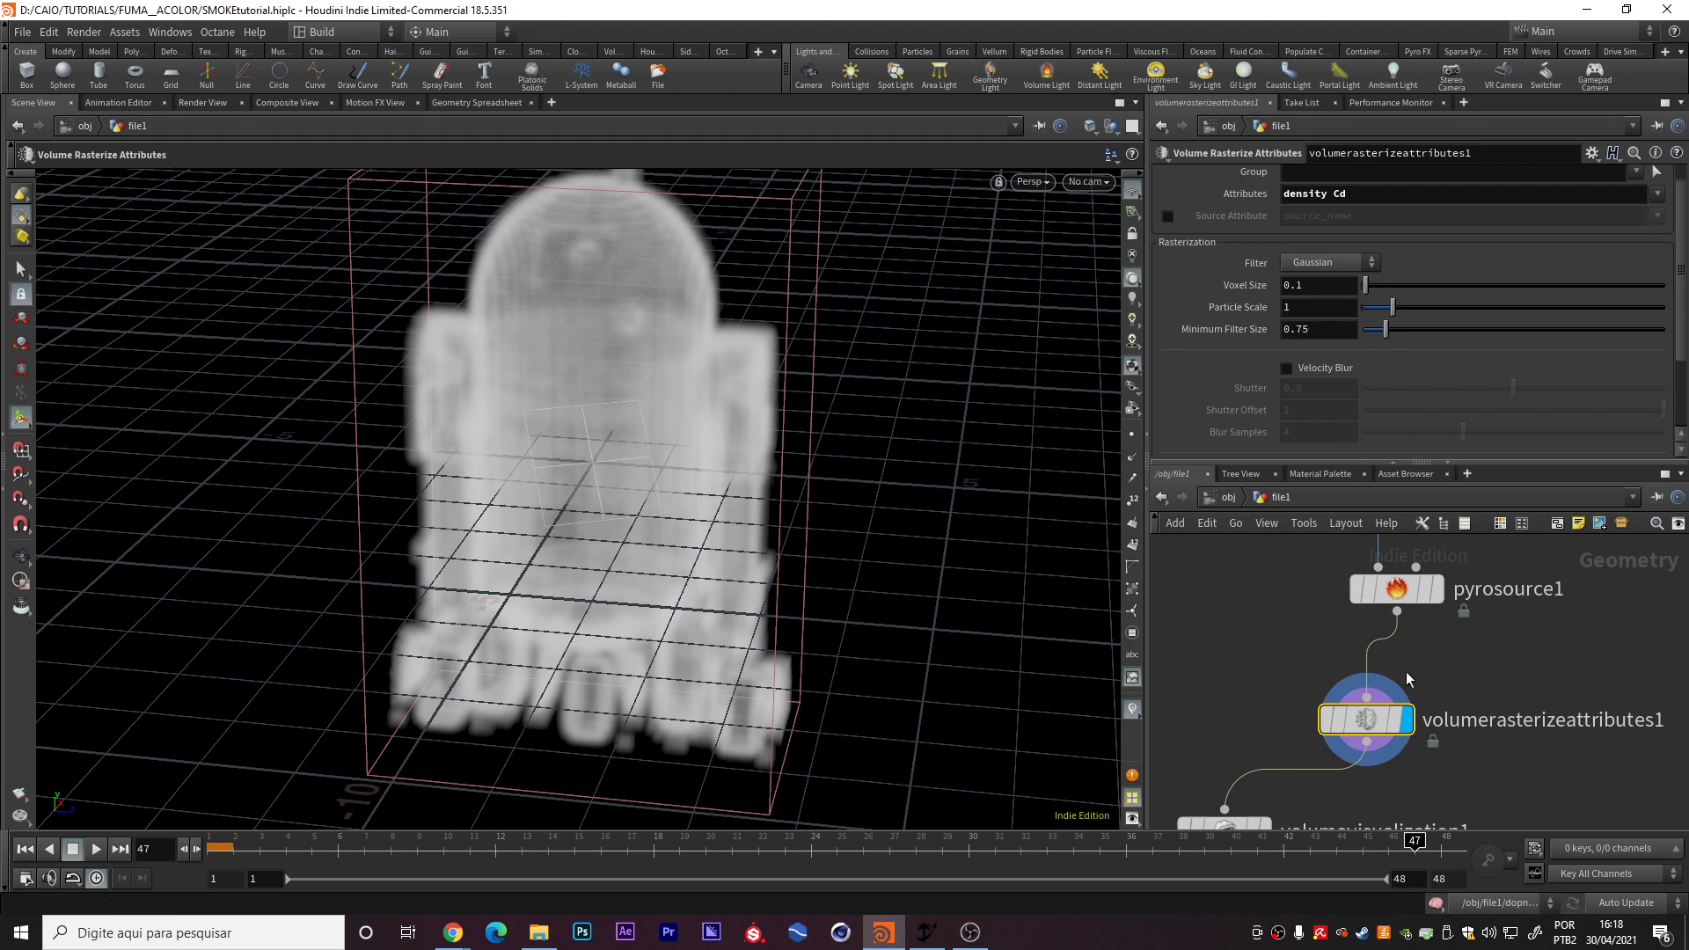
{"action": "scroll", "coordinate": [1468, 706], "scroll_direction": "down", "scroll_amount": 1}
{"action": "scroll", "coordinate": [1407, 407], "scroll_direction": "down", "scroll_amount": 2}
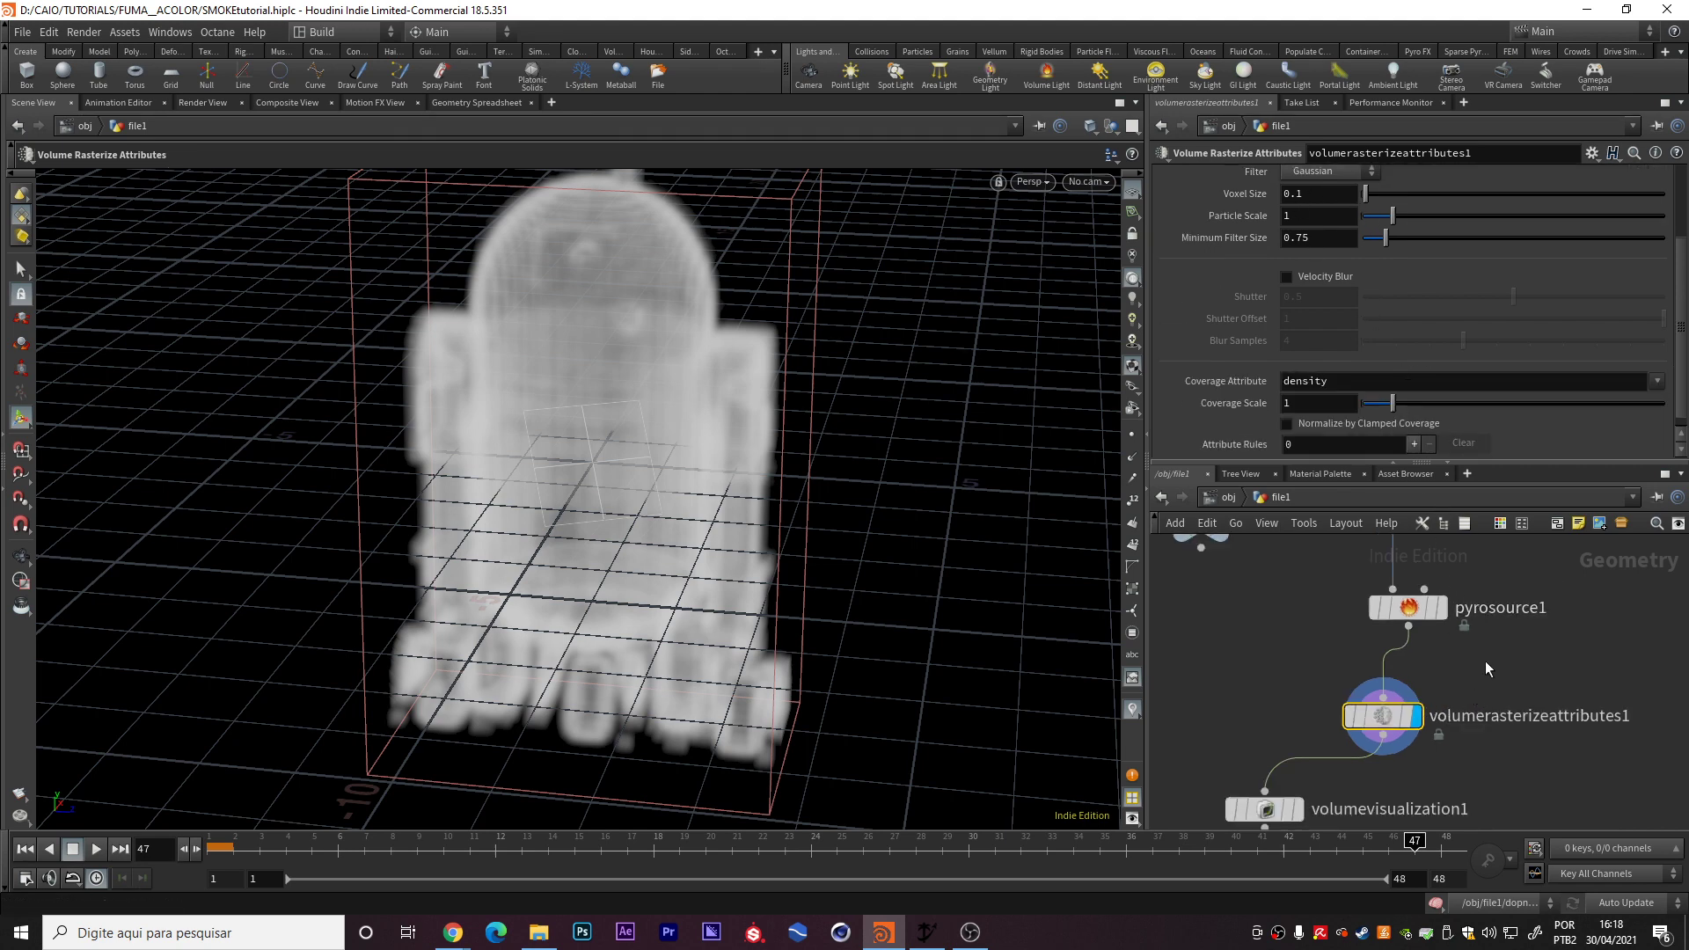
{"action": "middle_click_drag", "start_coordinate": [1477, 642], "coordinate": [1519, 547]}
{"action": "scroll", "coordinate": [1270, 394], "scroll_direction": "down", "scroll_amount": 1}
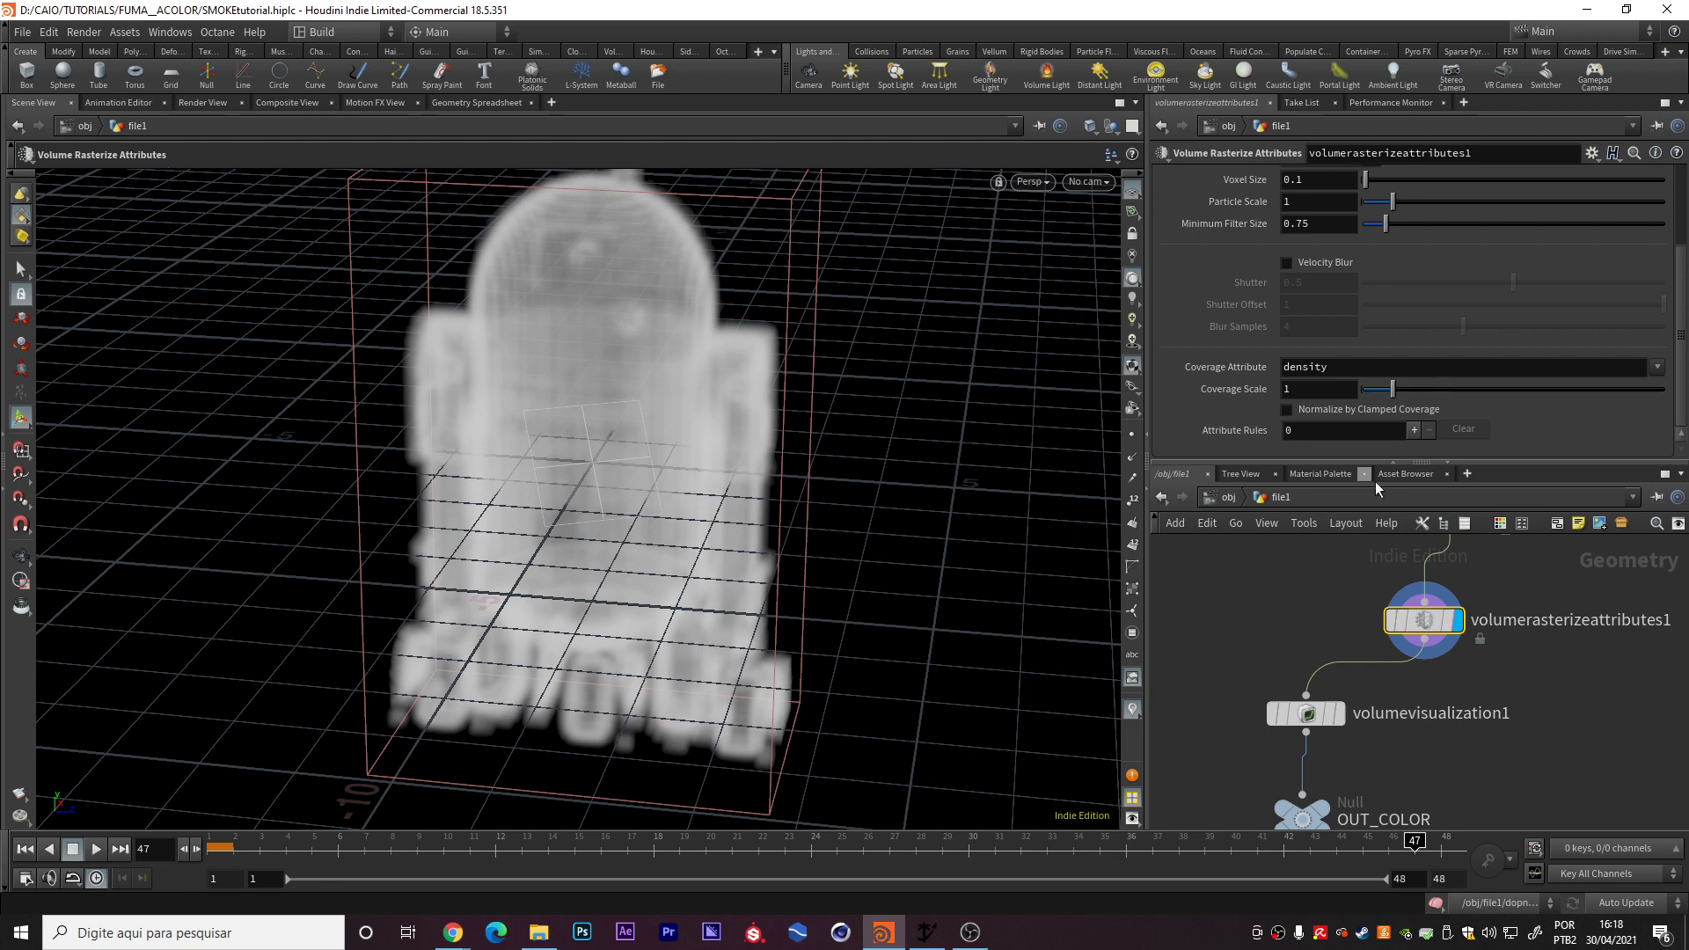
- Display volumevisualization1 with Density Scale 10 and Shadow Scale 1.31
{"action": "left_click", "coordinate": [1342, 723]}
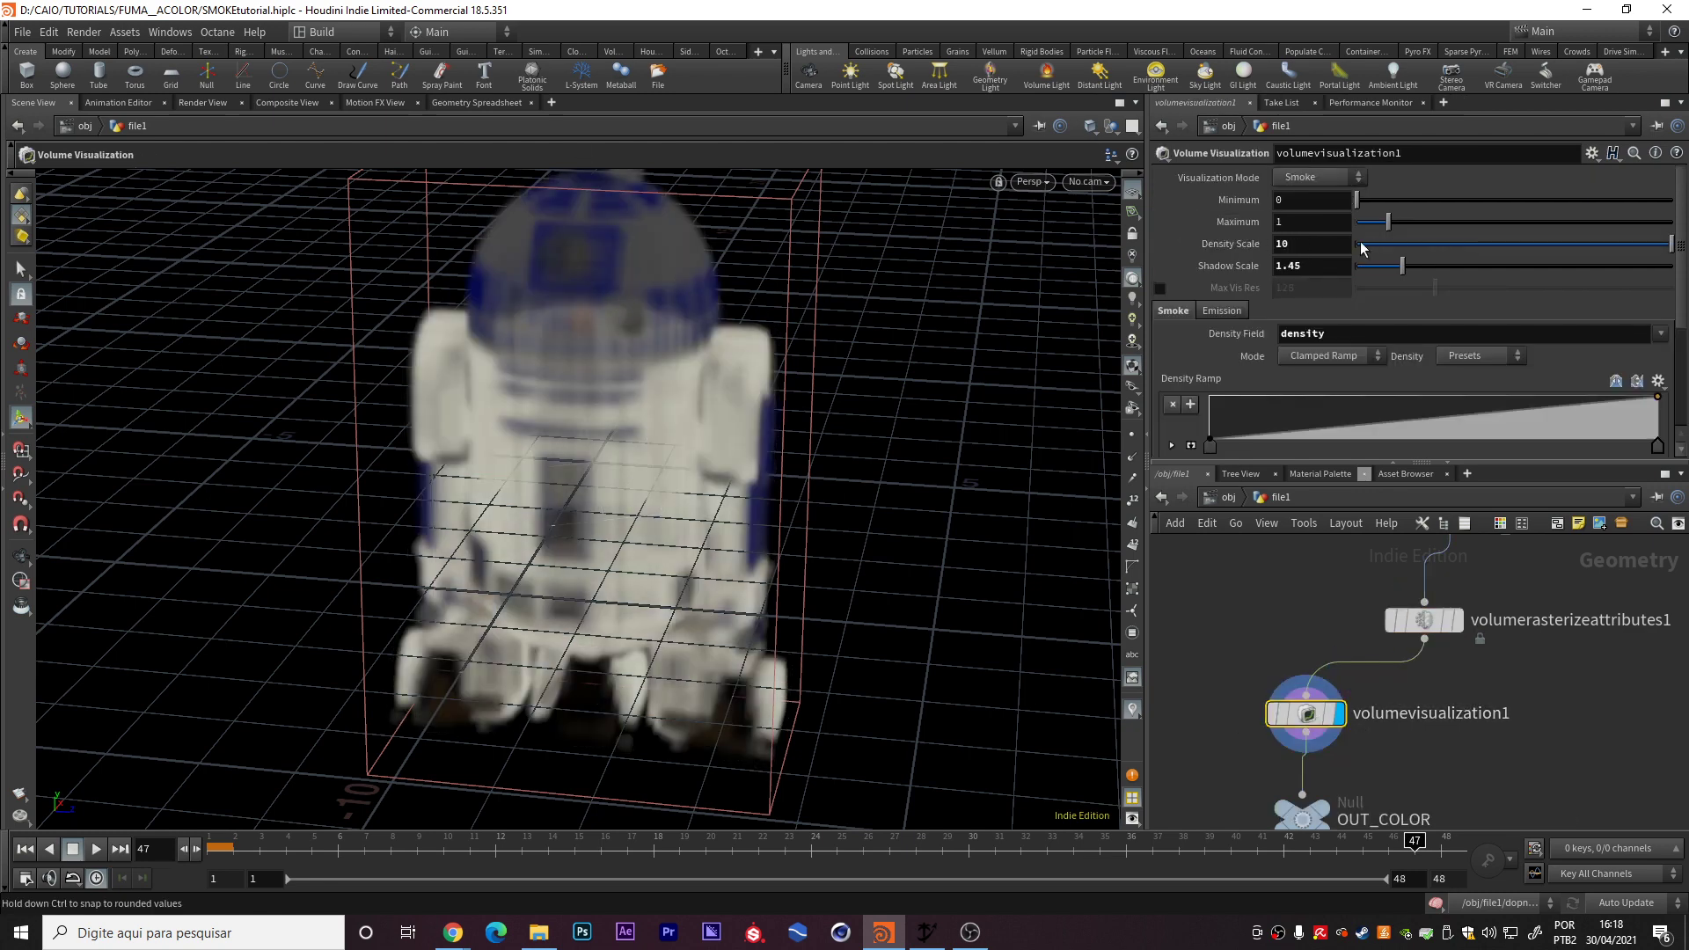
{"action": "mouse_move", "coordinate": [1512, 246]}
{"action": "left_mouse_down"}
{"action": "mouse_move", "coordinate": [1474, 245]}
{"action": "mouse_move", "coordinate": [1669, 244]}
{"action": "left_mouse_up"}
{"action": "left_click_drag", "start_coordinate": [1383, 275], "coordinate": [1445, 291]}
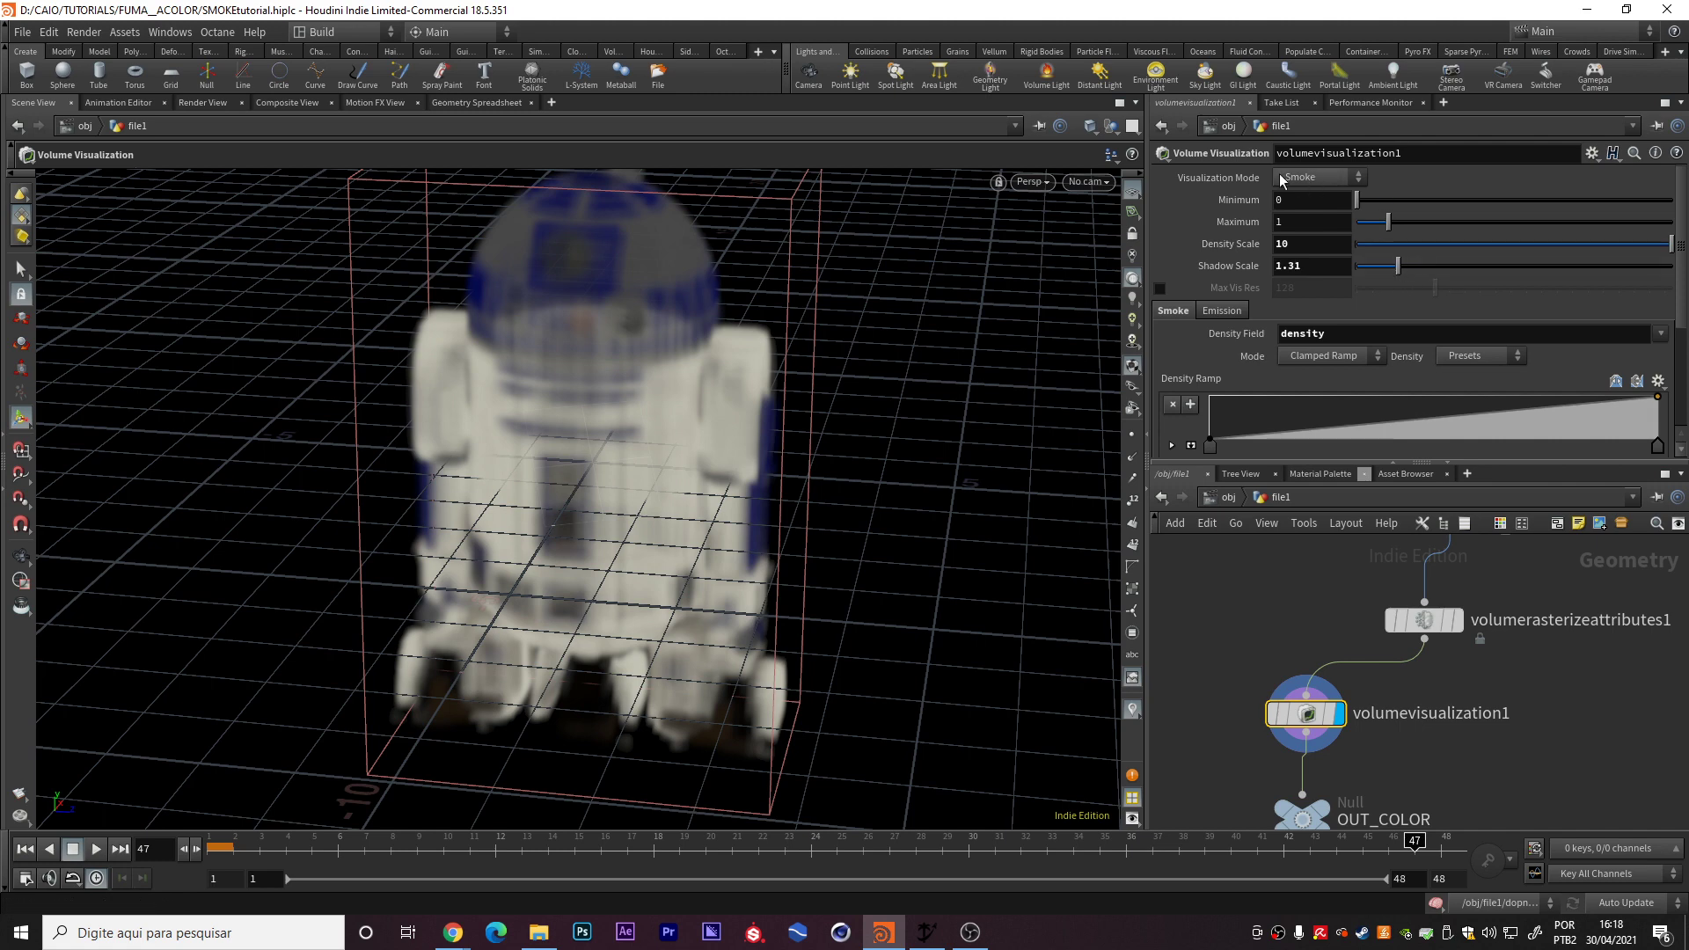
{"action": "scroll", "coordinate": [1319, 220], "scroll_direction": "down", "scroll_amount": 1}
{"action": "scroll", "coordinate": [1346, 246], "scroll_direction": "down", "scroll_amount": 1}
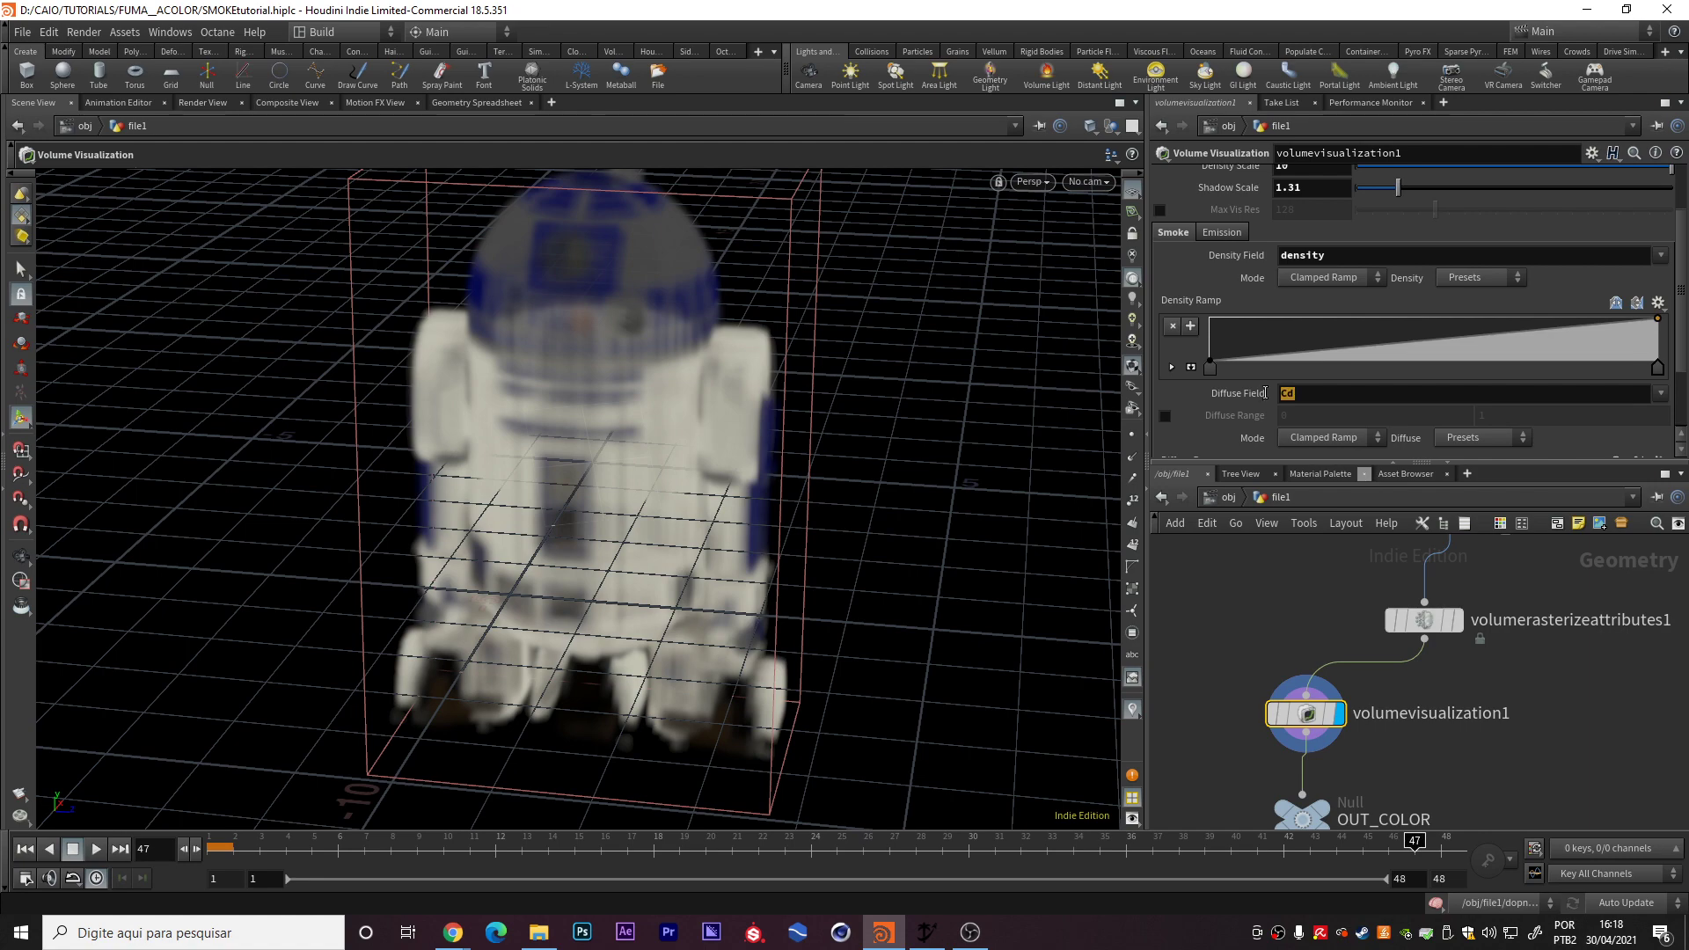
- Set the Diffuse Field to Cd instead of density to colour the smoke
{"action": "type", "text": "sity"}
{"action": "key", "text": "Return"}
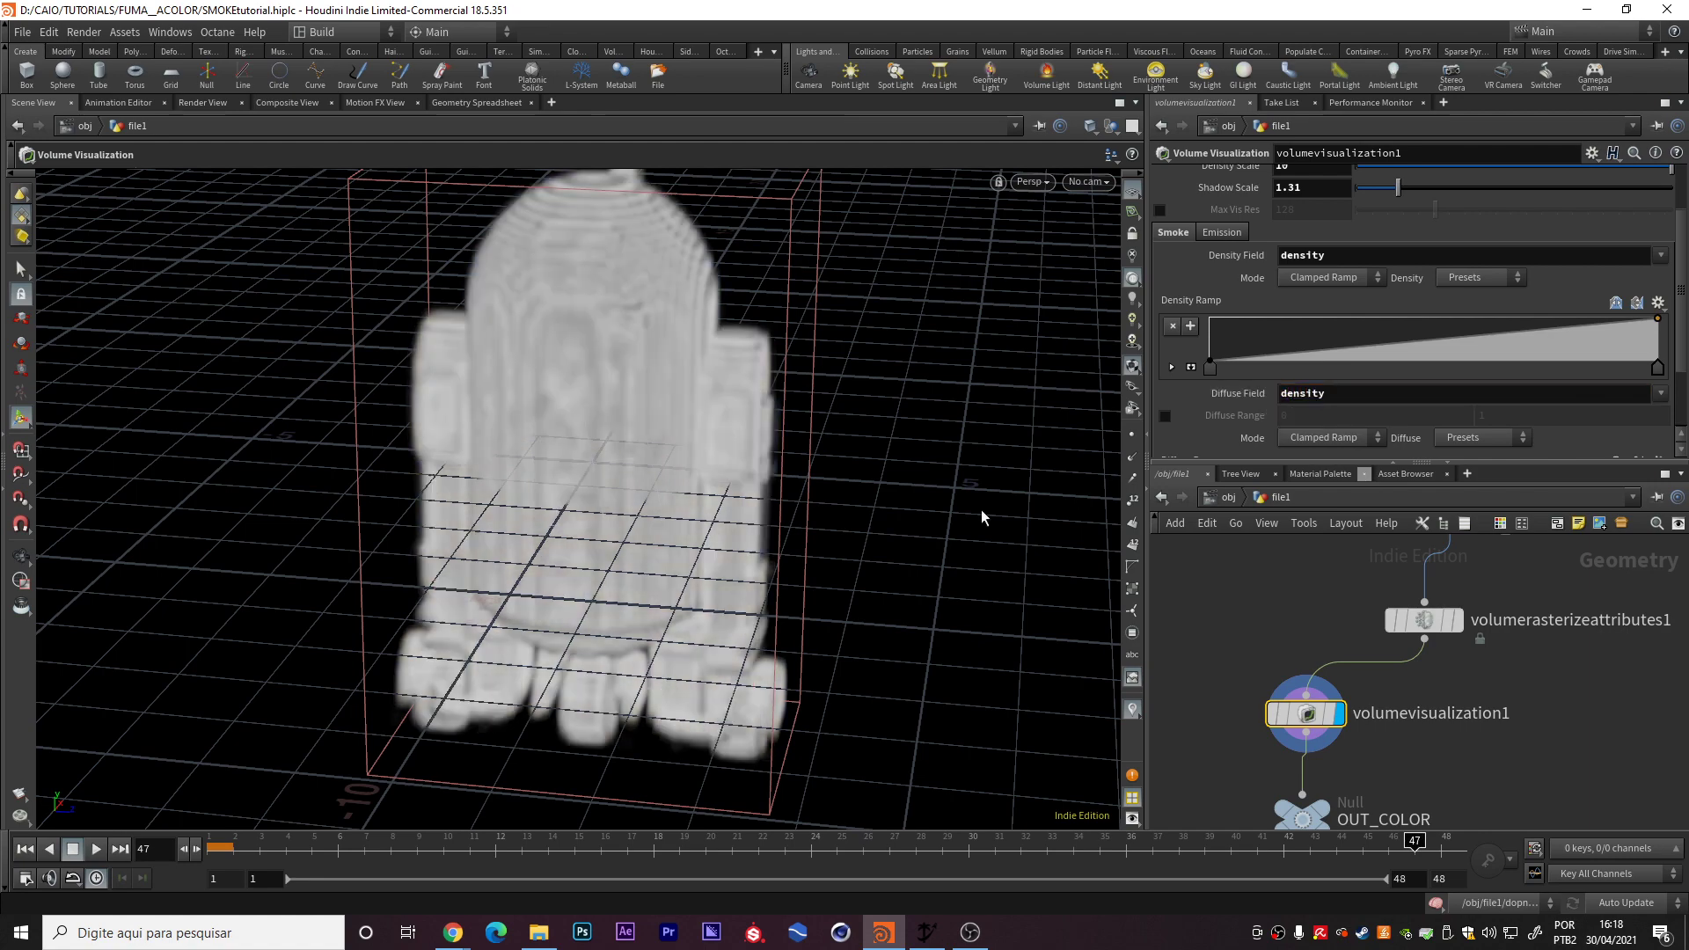
{"action": "key", "text": "Escape"}
{"action": "mouse_move", "coordinate": [982, 517]}
{"action": "left_mouse_down"}
{"action": "mouse_move", "coordinate": [320, 309]}
{"action": "mouse_move", "coordinate": [641, 316]}
{"action": "mouse_move", "coordinate": [1011, 378]}
{"action": "left_mouse_up"}
{"action": "key", "text": "Return"}
{"action": "type", "text": "Cd"}
{"action": "key", "text": "Return"}
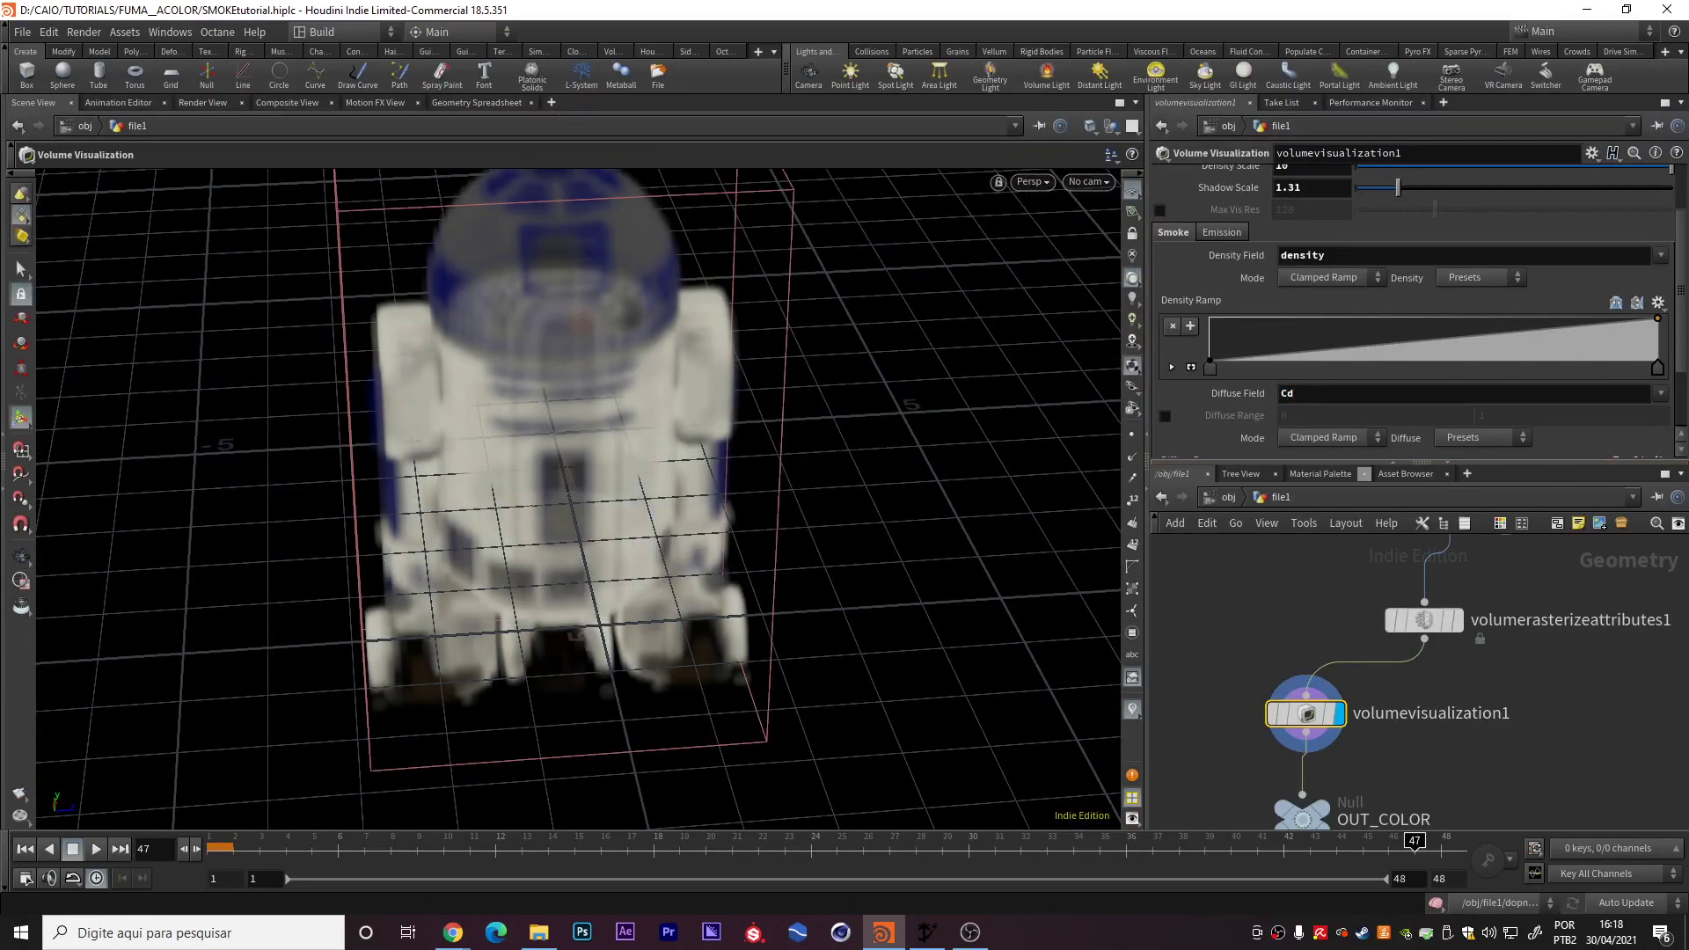
- Orbit around the blue-and-white R2D2 smoke and set the display flag on OUT_COLOR
{"action": "left_click", "coordinate": [1440, 633]}
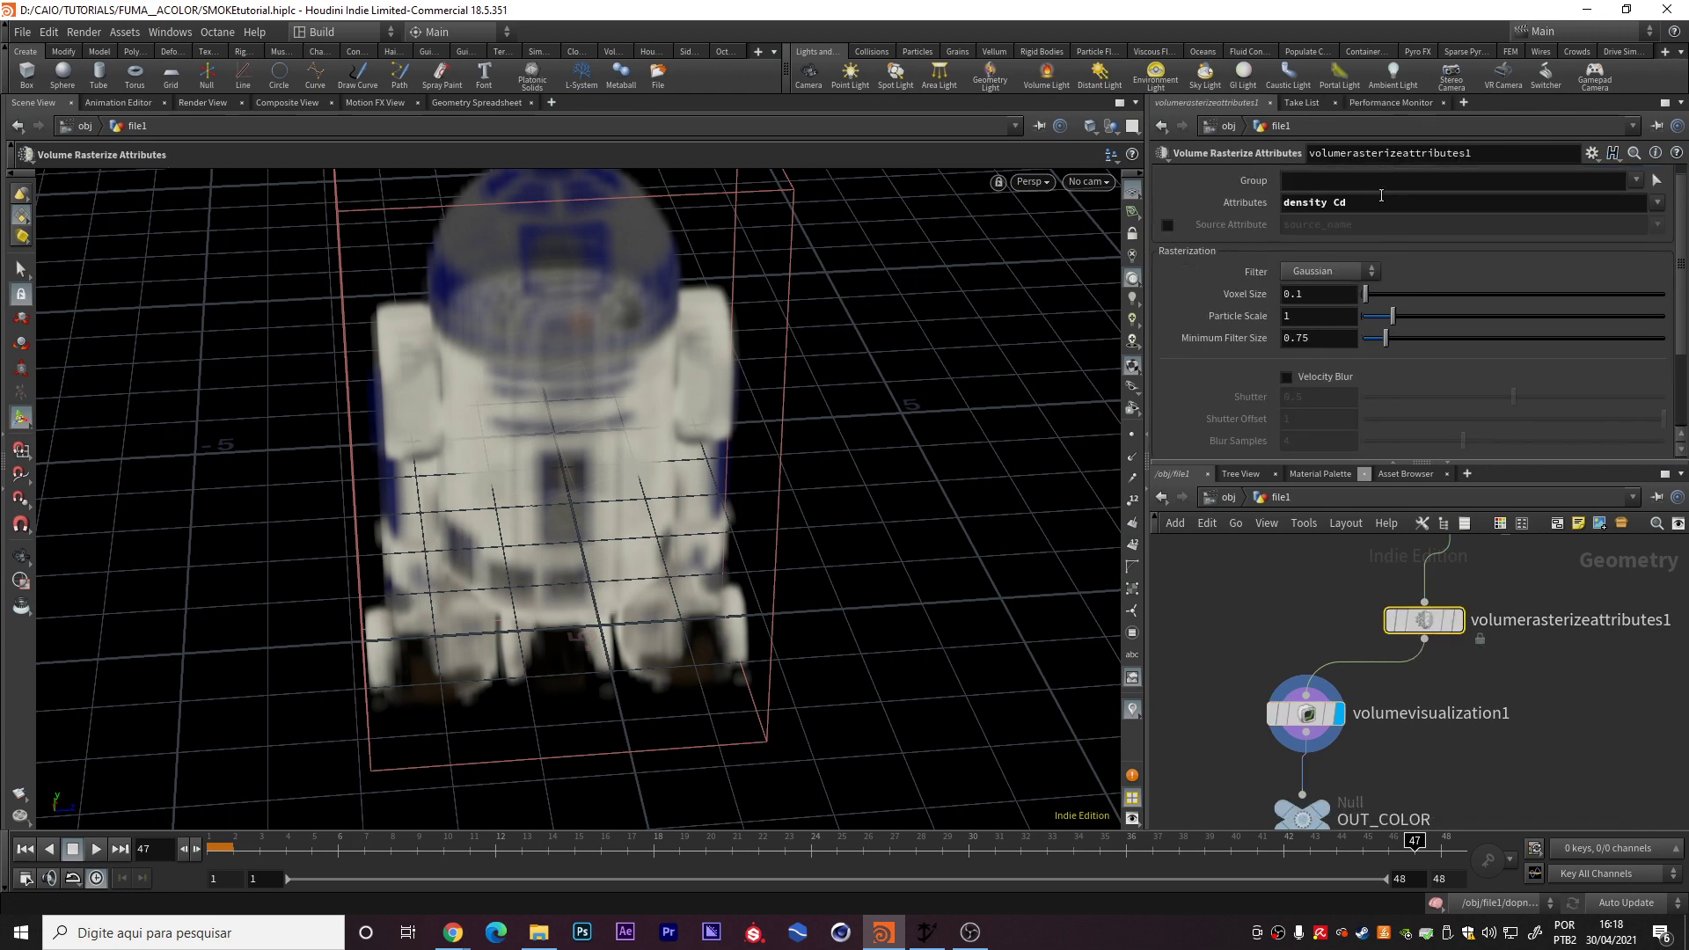
{"action": "middle_click_drag", "start_coordinate": [1370, 664], "coordinate": [1340, 608]}
{"action": "left_click", "coordinate": [1277, 654]}
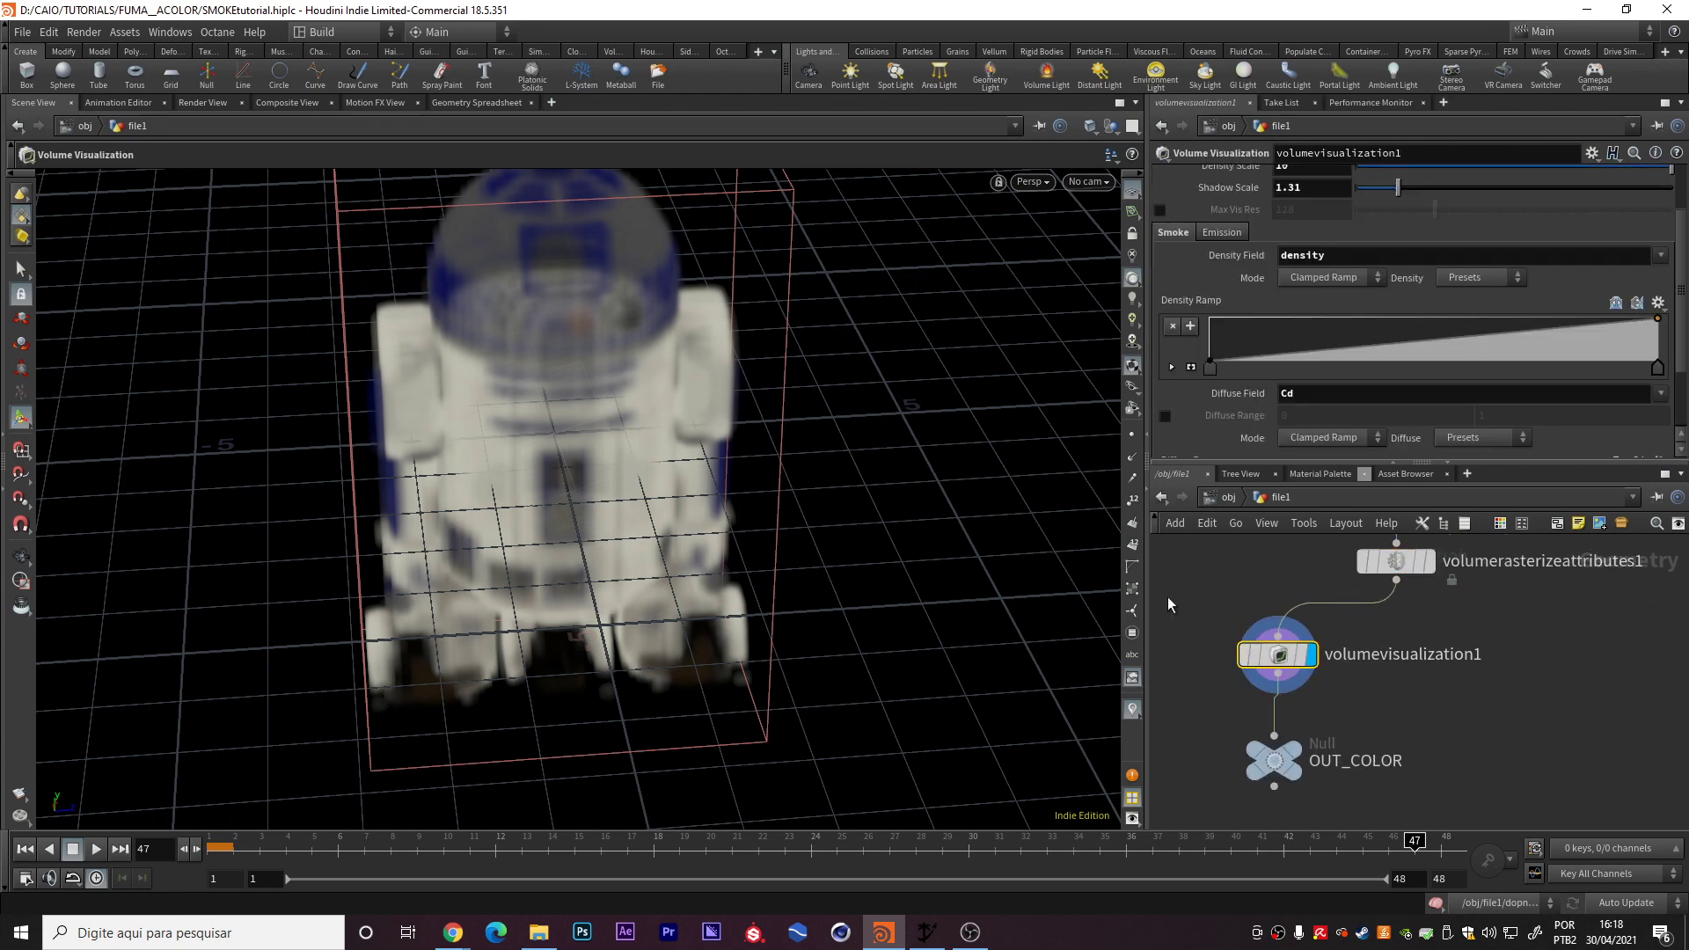
{"action": "left_click_drag", "start_coordinate": [677, 320], "coordinate": [698, 308]}
{"action": "mouse_move", "coordinate": [614, 350]}
{"action": "left_mouse_down"}
{"action": "mouse_move", "coordinate": [446, 358]}
{"action": "mouse_move", "coordinate": [701, 313]}
{"action": "mouse_move", "coordinate": [615, 396]}
{"action": "left_mouse_up"}
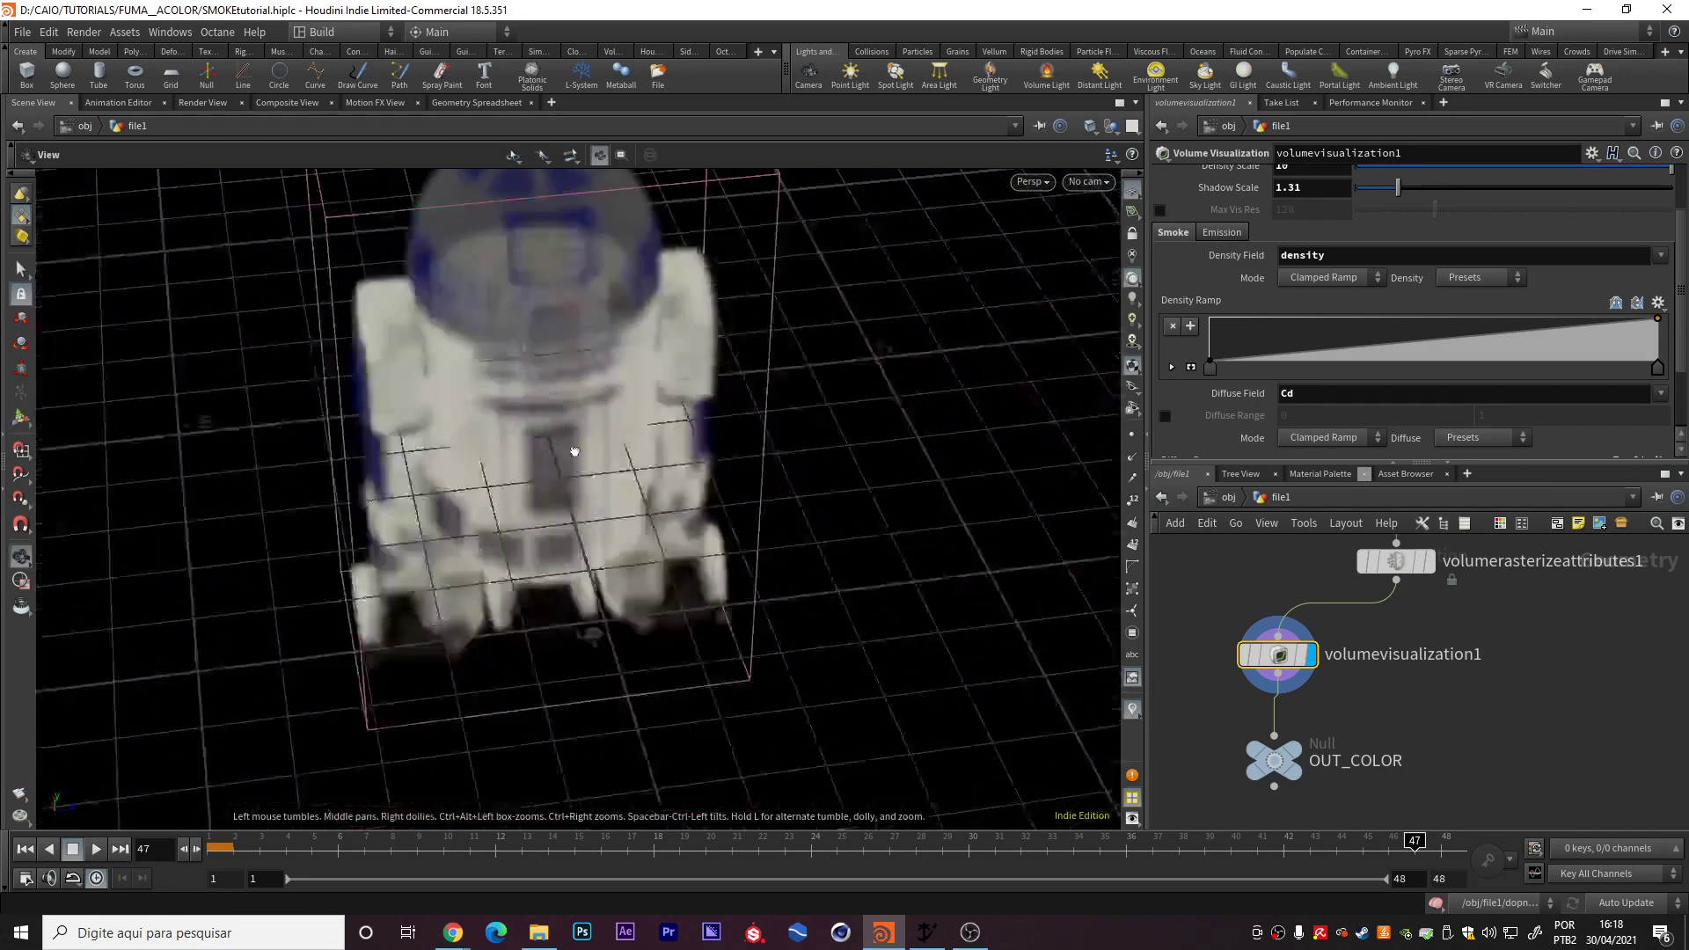
{"action": "middle_click_drag", "start_coordinate": [1513, 748], "coordinate": [1526, 737]}
{"action": "left_click", "coordinate": [1304, 749]}
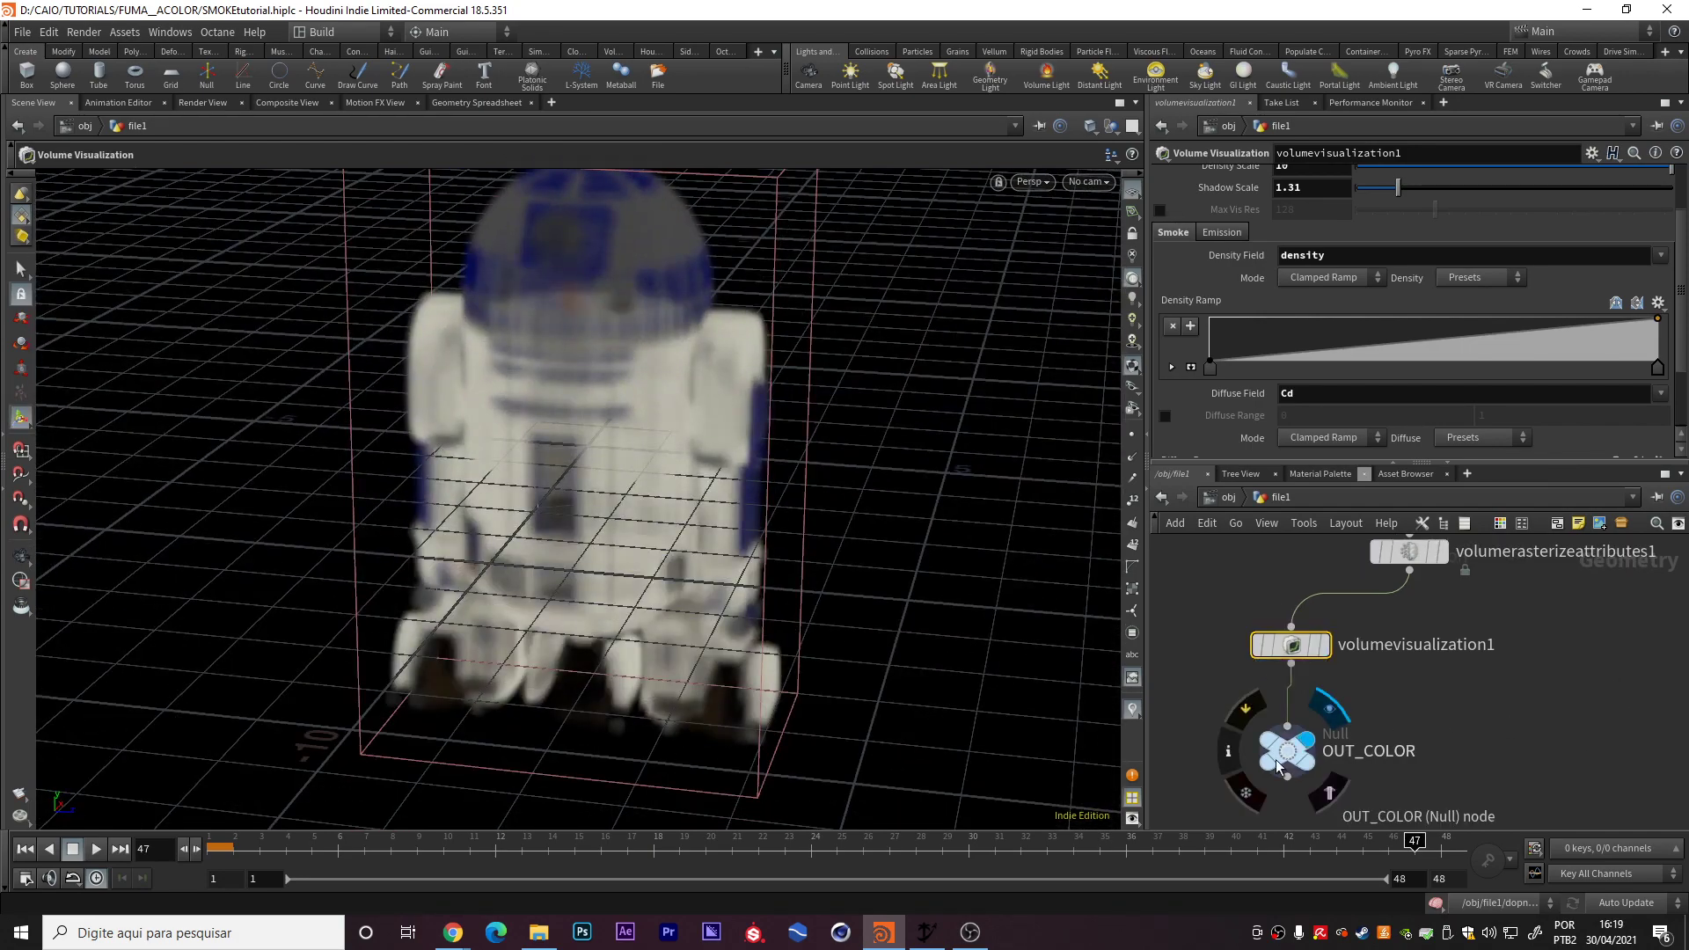
- Inspect OUT_COLOR, then cycle the display flag through sphere1, sphere2 and attribfrommap2
{"action": "left_click", "coordinate": [1290, 761]}
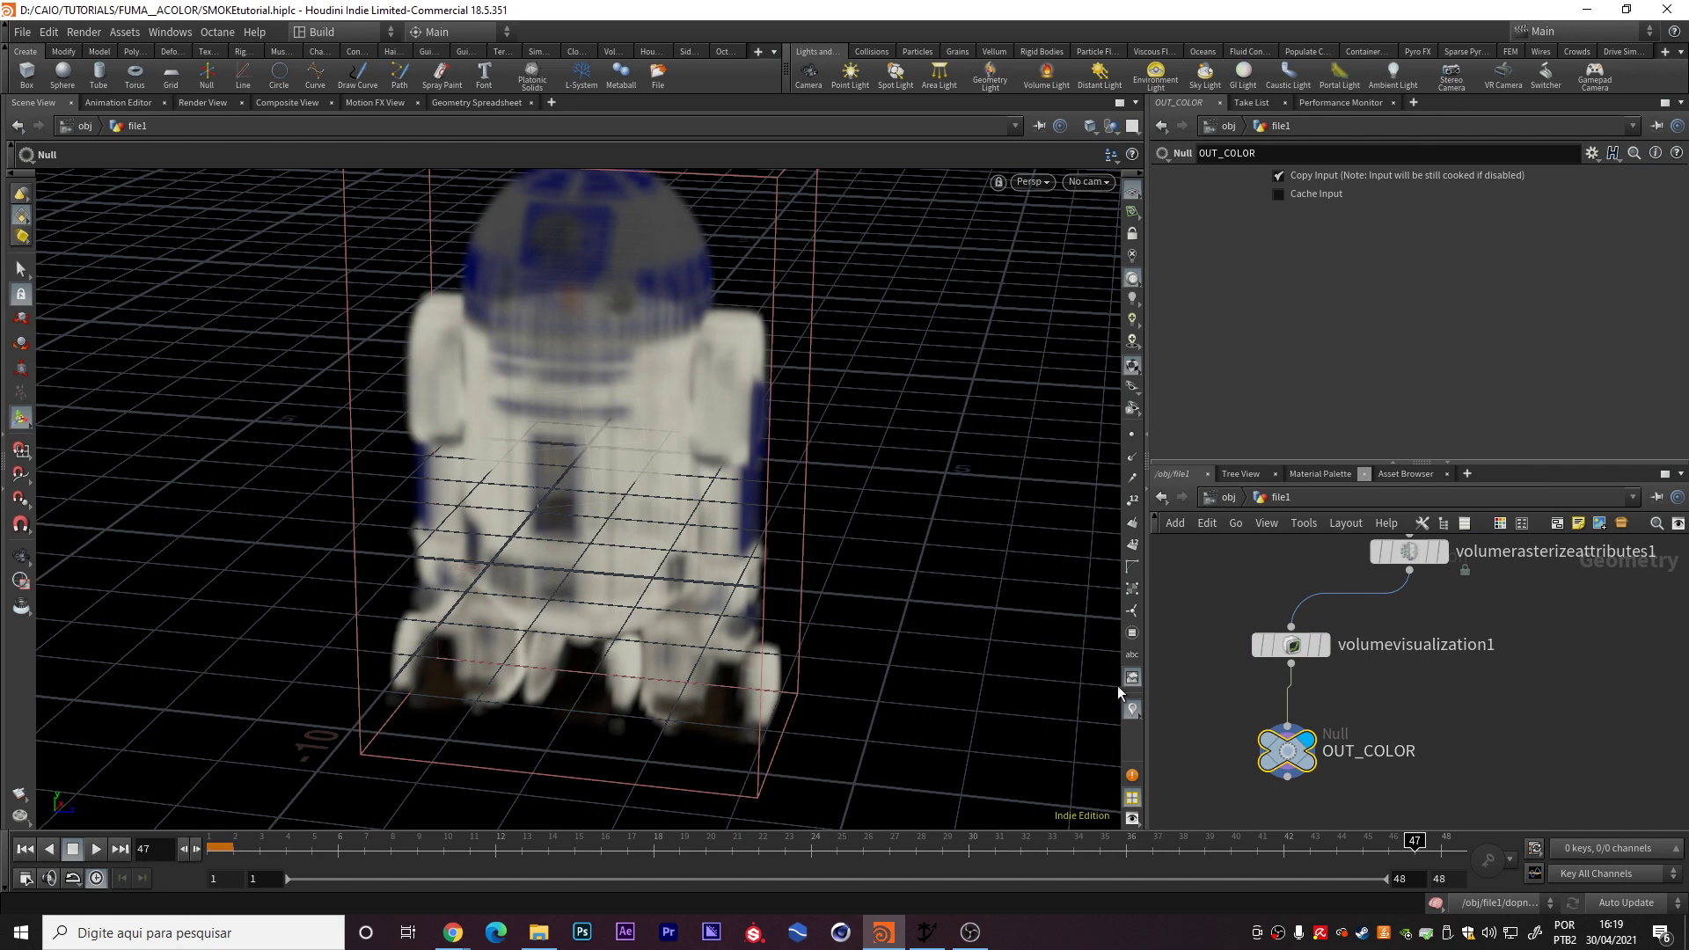
{"action": "scroll", "coordinate": [1417, 647], "scroll_direction": "down", "scroll_amount": 4}
{"action": "scroll", "coordinate": [1391, 704], "scroll_direction": "up", "scroll_amount": 4}
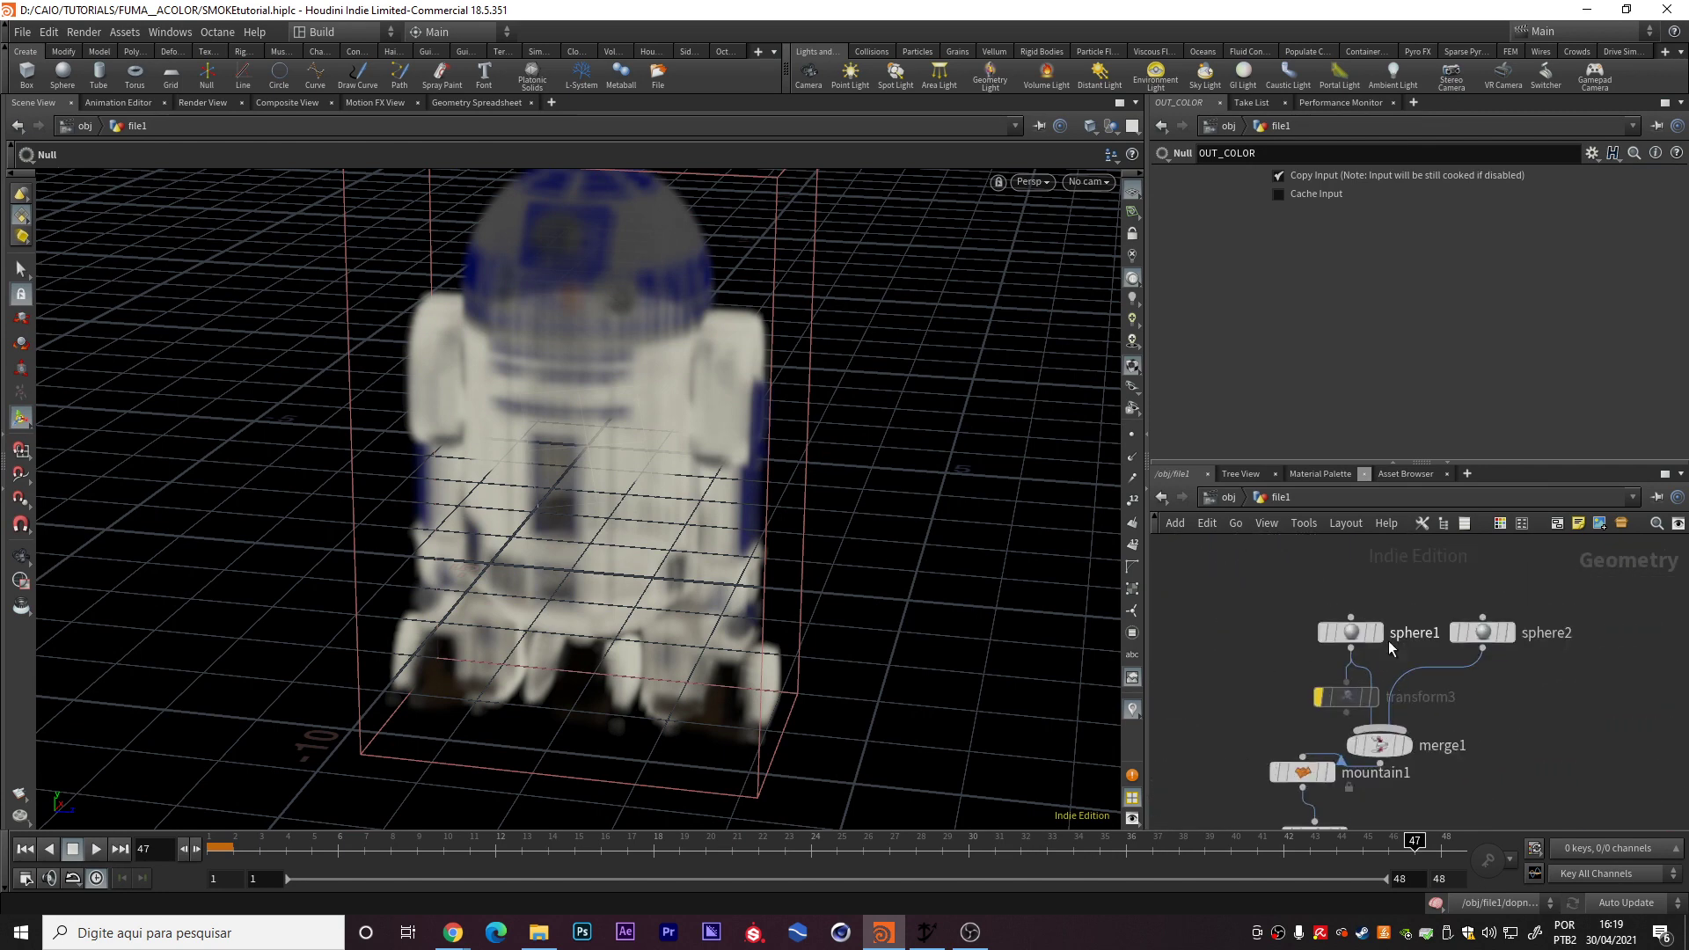
{"action": "left_click", "coordinate": [1377, 632]}
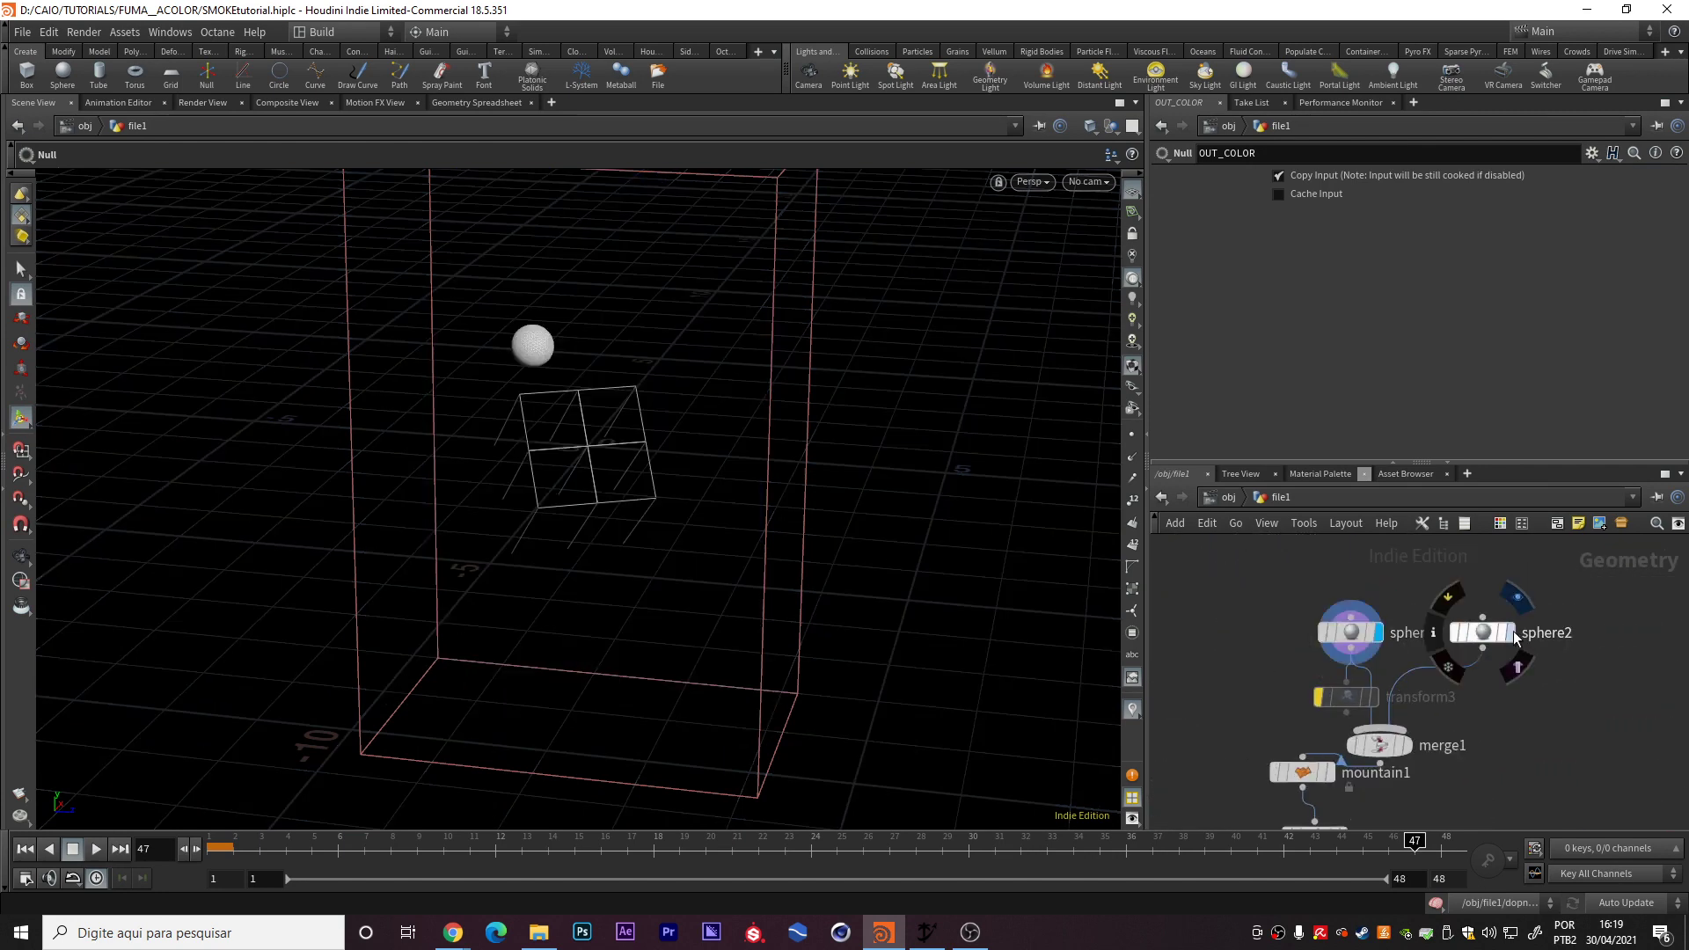
{"action": "left_click", "coordinate": [1515, 634]}
{"action": "scroll", "coordinate": [1583, 607], "scroll_direction": "down", "scroll_amount": 3}
{"action": "middle_click_drag", "start_coordinate": [1466, 590], "coordinate": [1453, 653]}
{"action": "scroll", "coordinate": [1423, 605], "scroll_direction": "up", "scroll_amount": 3}
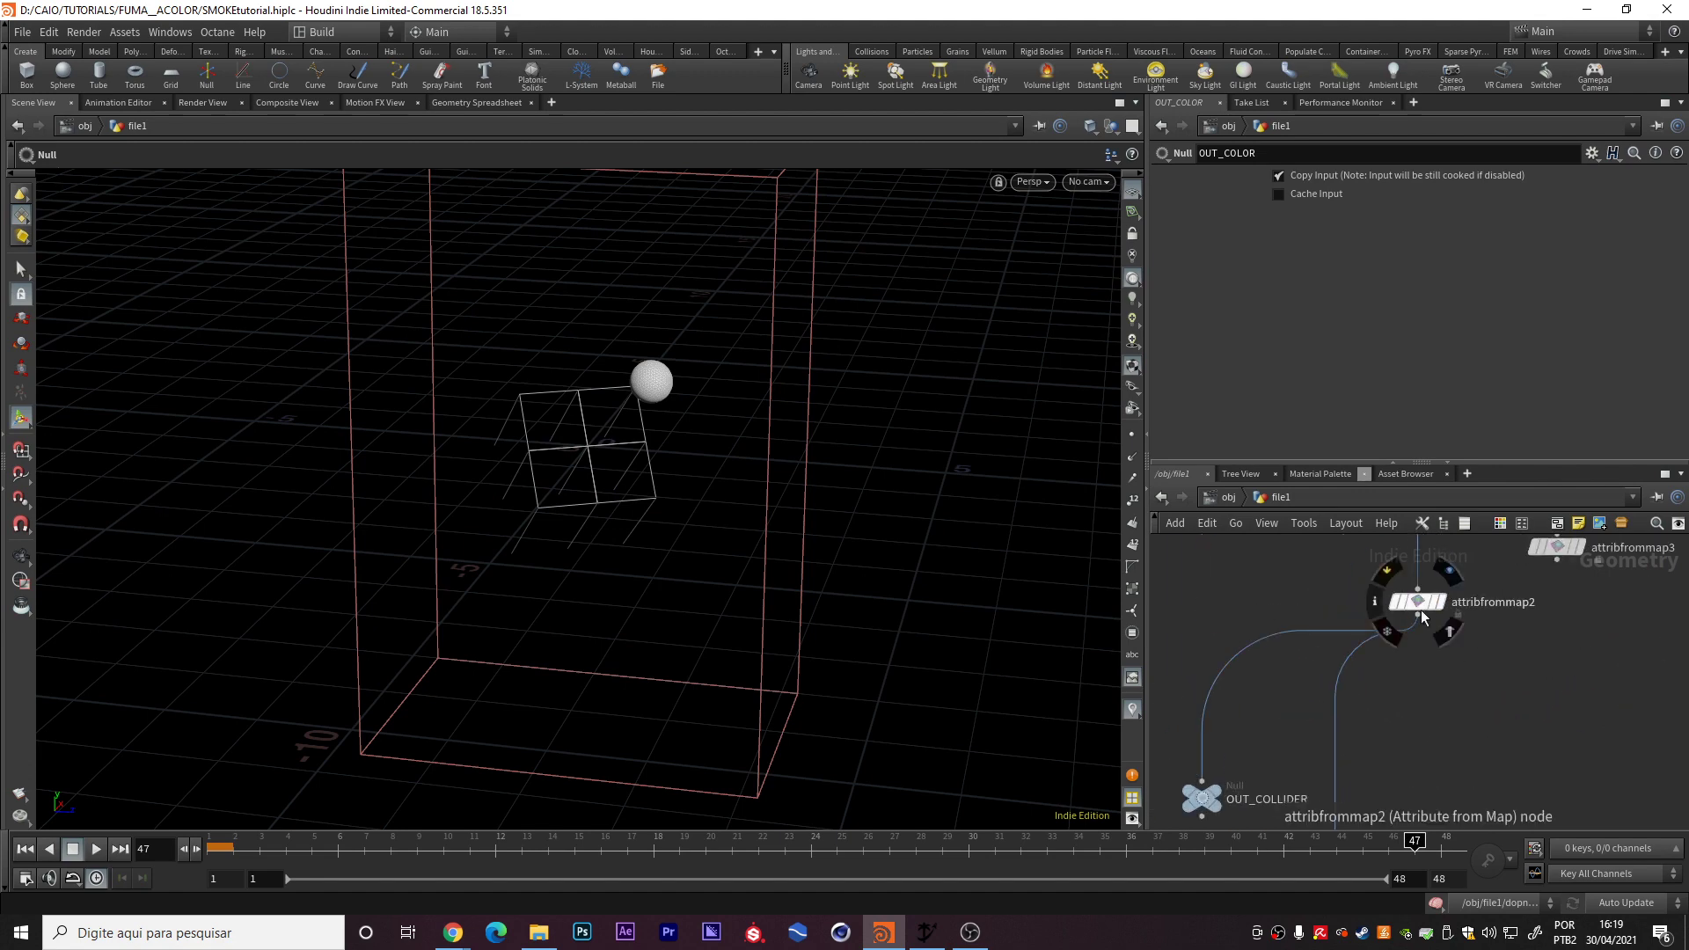
{"action": "left_click", "coordinate": [1448, 632]}
- Redisplay sphere1, orbit to R2D2's front, and leave the display flag on sphere2
{"action": "middle_click_drag", "start_coordinate": [1476, 674], "coordinate": [1269, 635]}
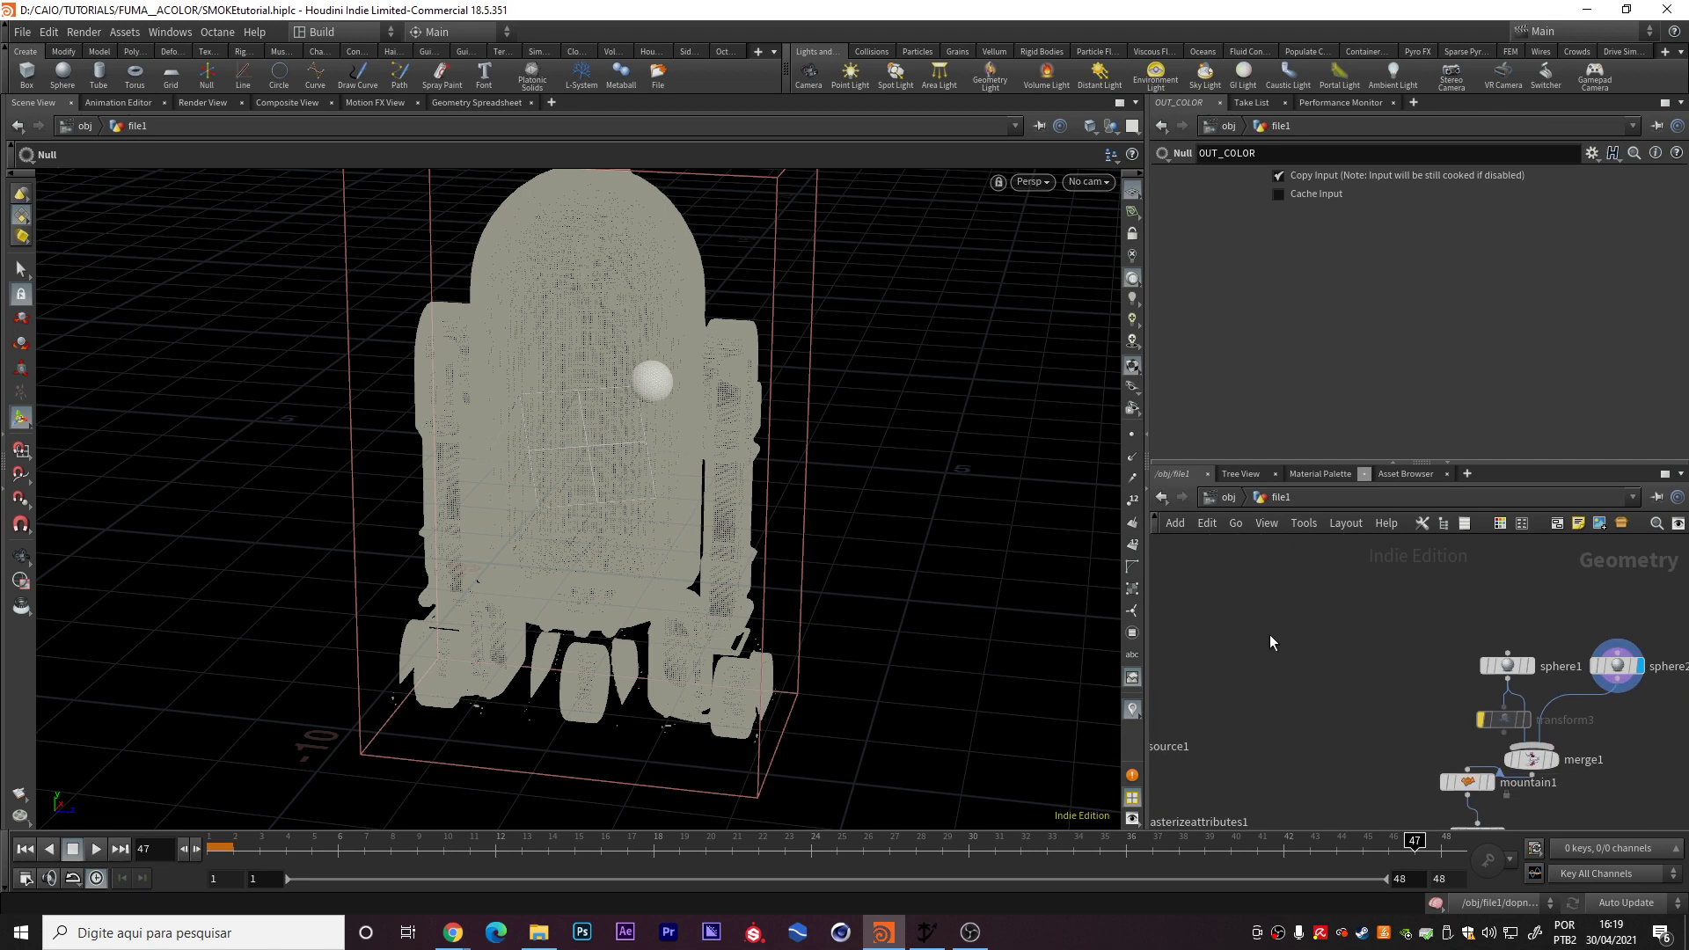
{"action": "scroll", "coordinate": [1439, 658], "scroll_direction": "up", "scroll_amount": 2}
{"action": "left_click", "coordinate": [1406, 643]}
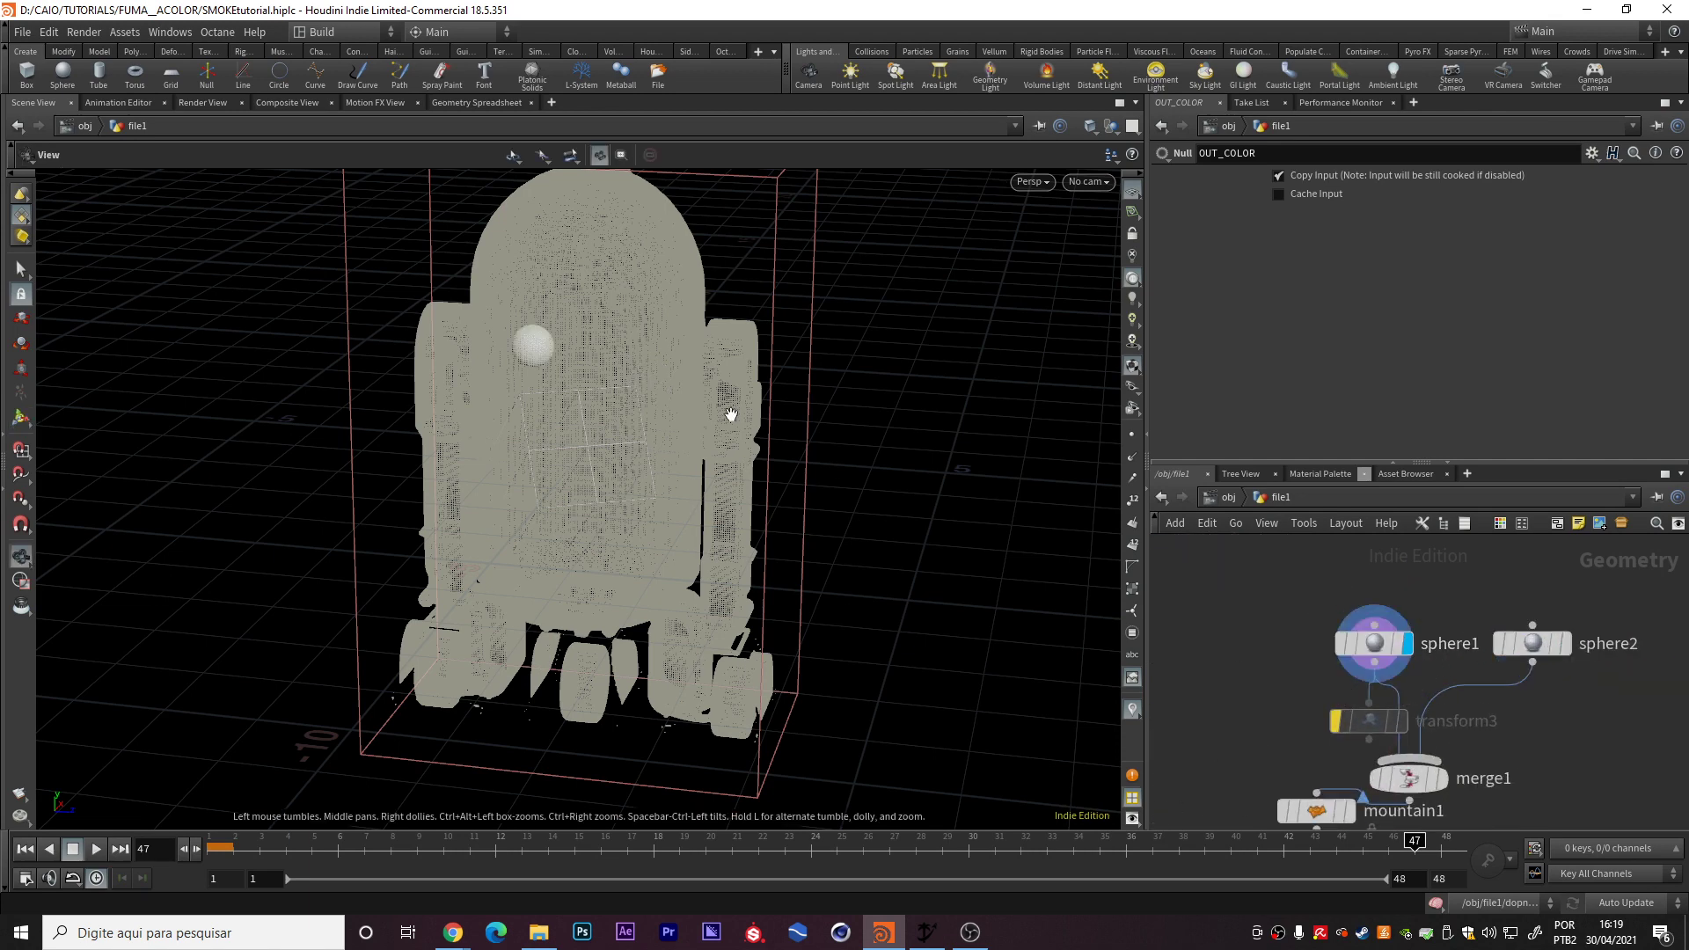
{"action": "left_click_drag", "start_coordinate": [730, 414], "coordinate": [743, 290]}
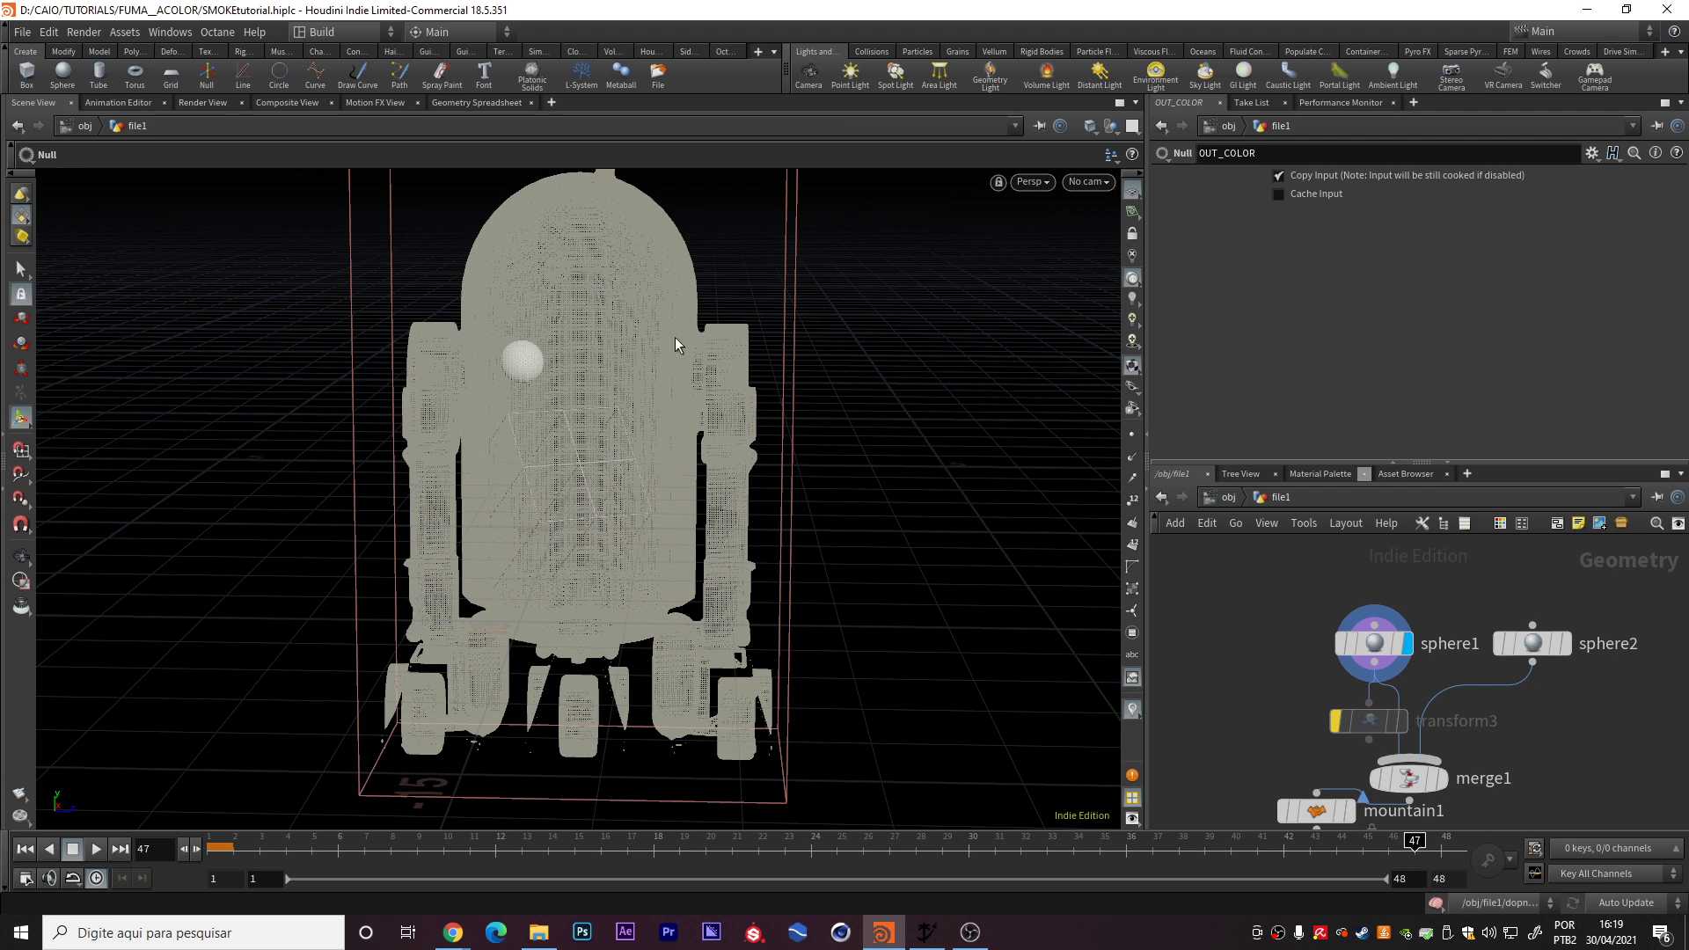
{"action": "left_click", "coordinate": [1564, 643]}
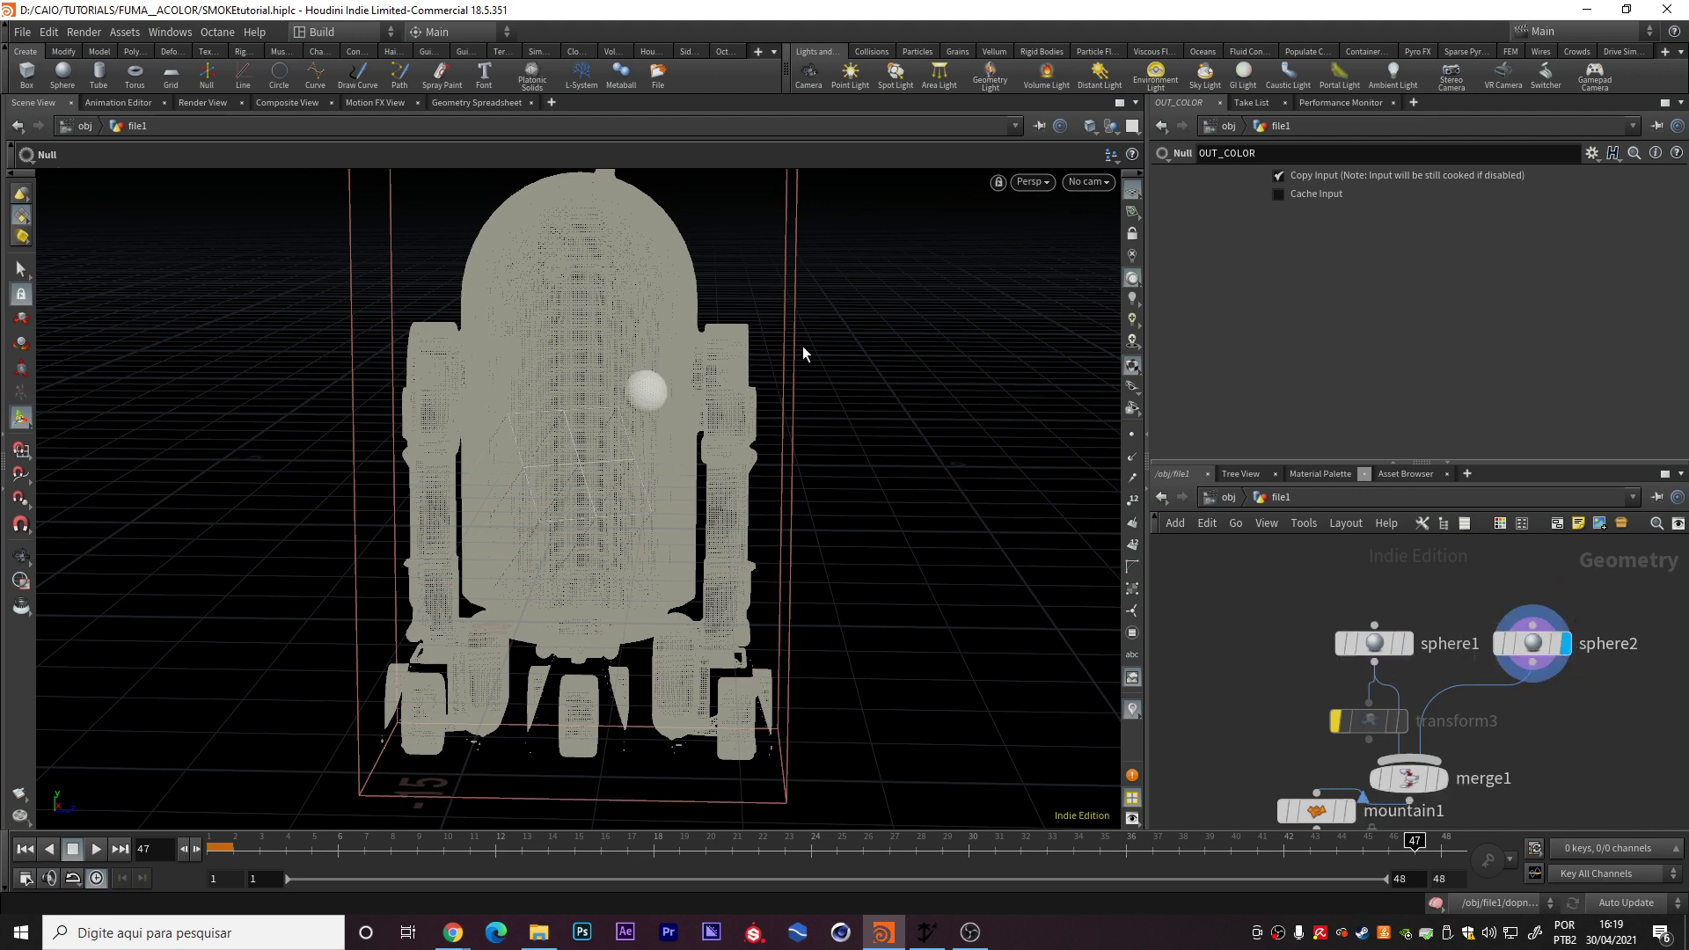
{"action": "middle_click_drag", "start_coordinate": [1500, 743], "coordinate": [1573, 537]}
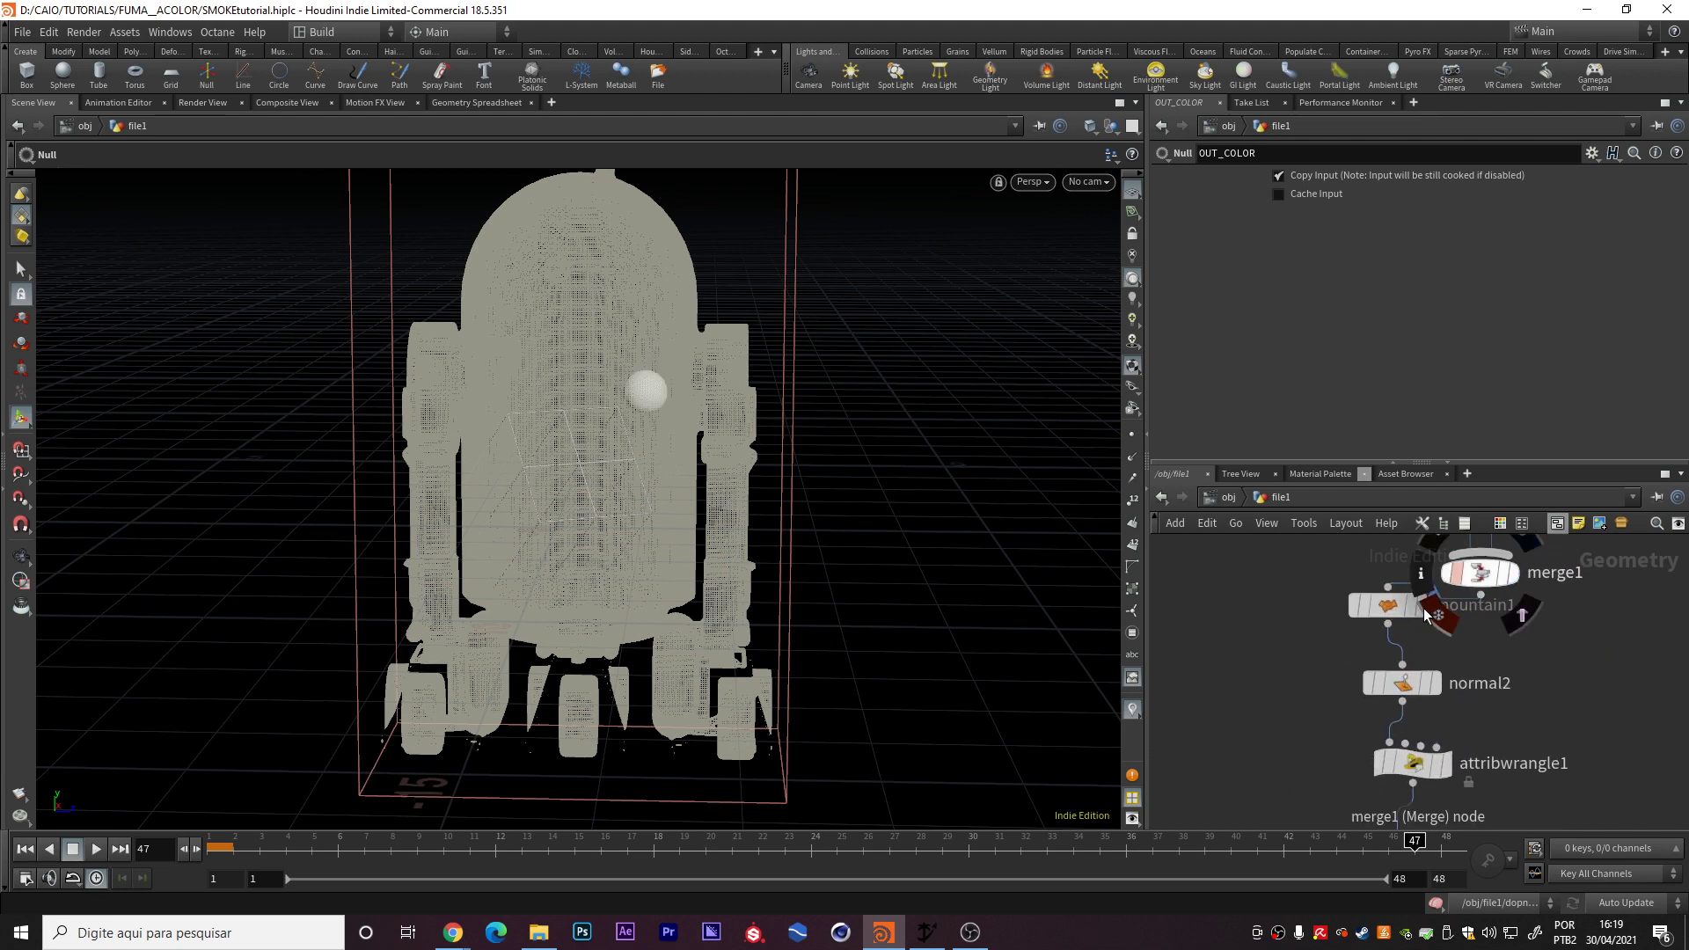
- Inspect the mountain1 noise and normal2 nodes, then bring up attribwrangle1's VEX code
{"action": "left_click", "coordinate": [1420, 605]}
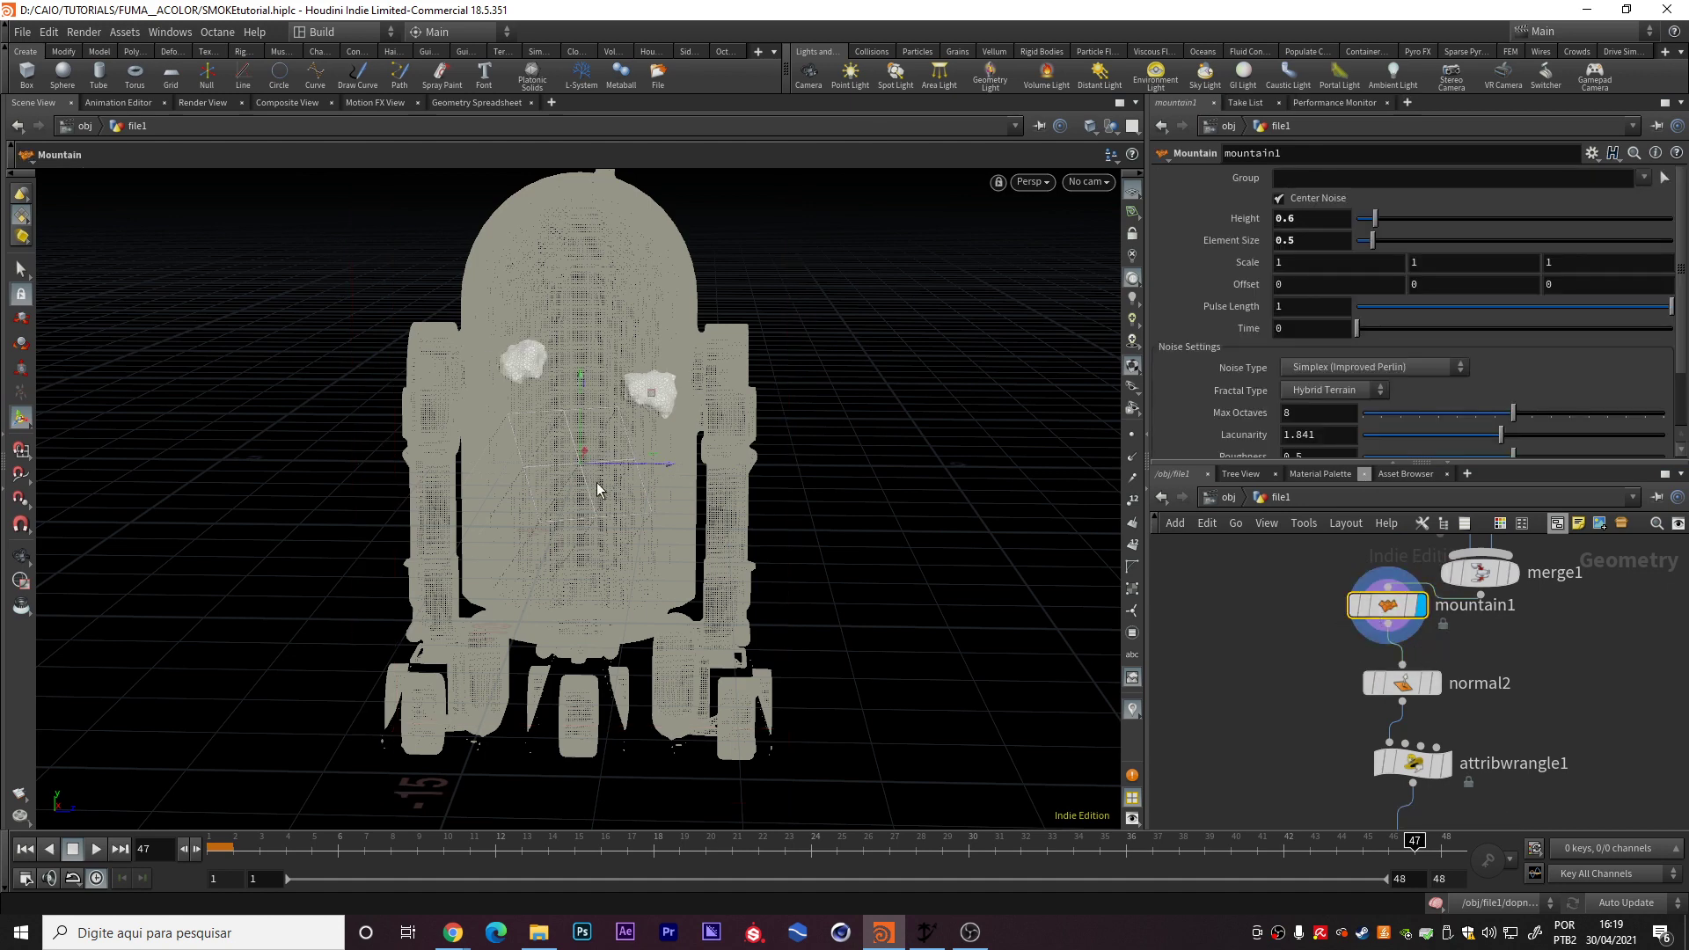
{"action": "middle_click_drag", "start_coordinate": [1412, 700], "coordinate": [1363, 644]}
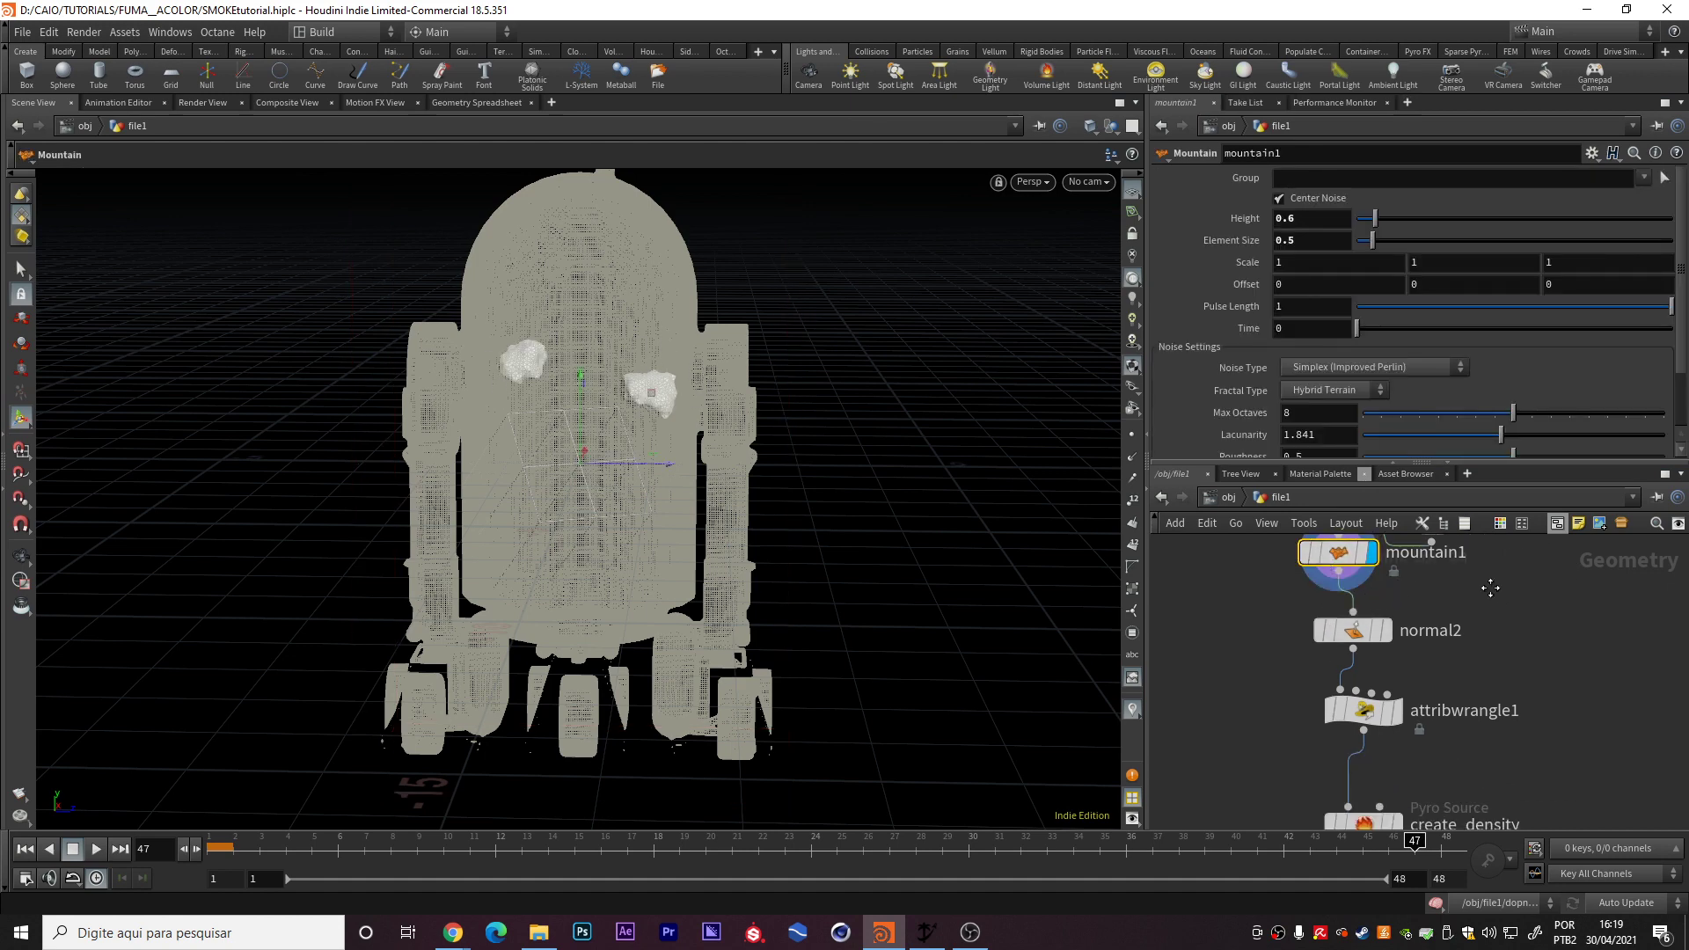
{"action": "left_click", "coordinate": [1361, 644]}
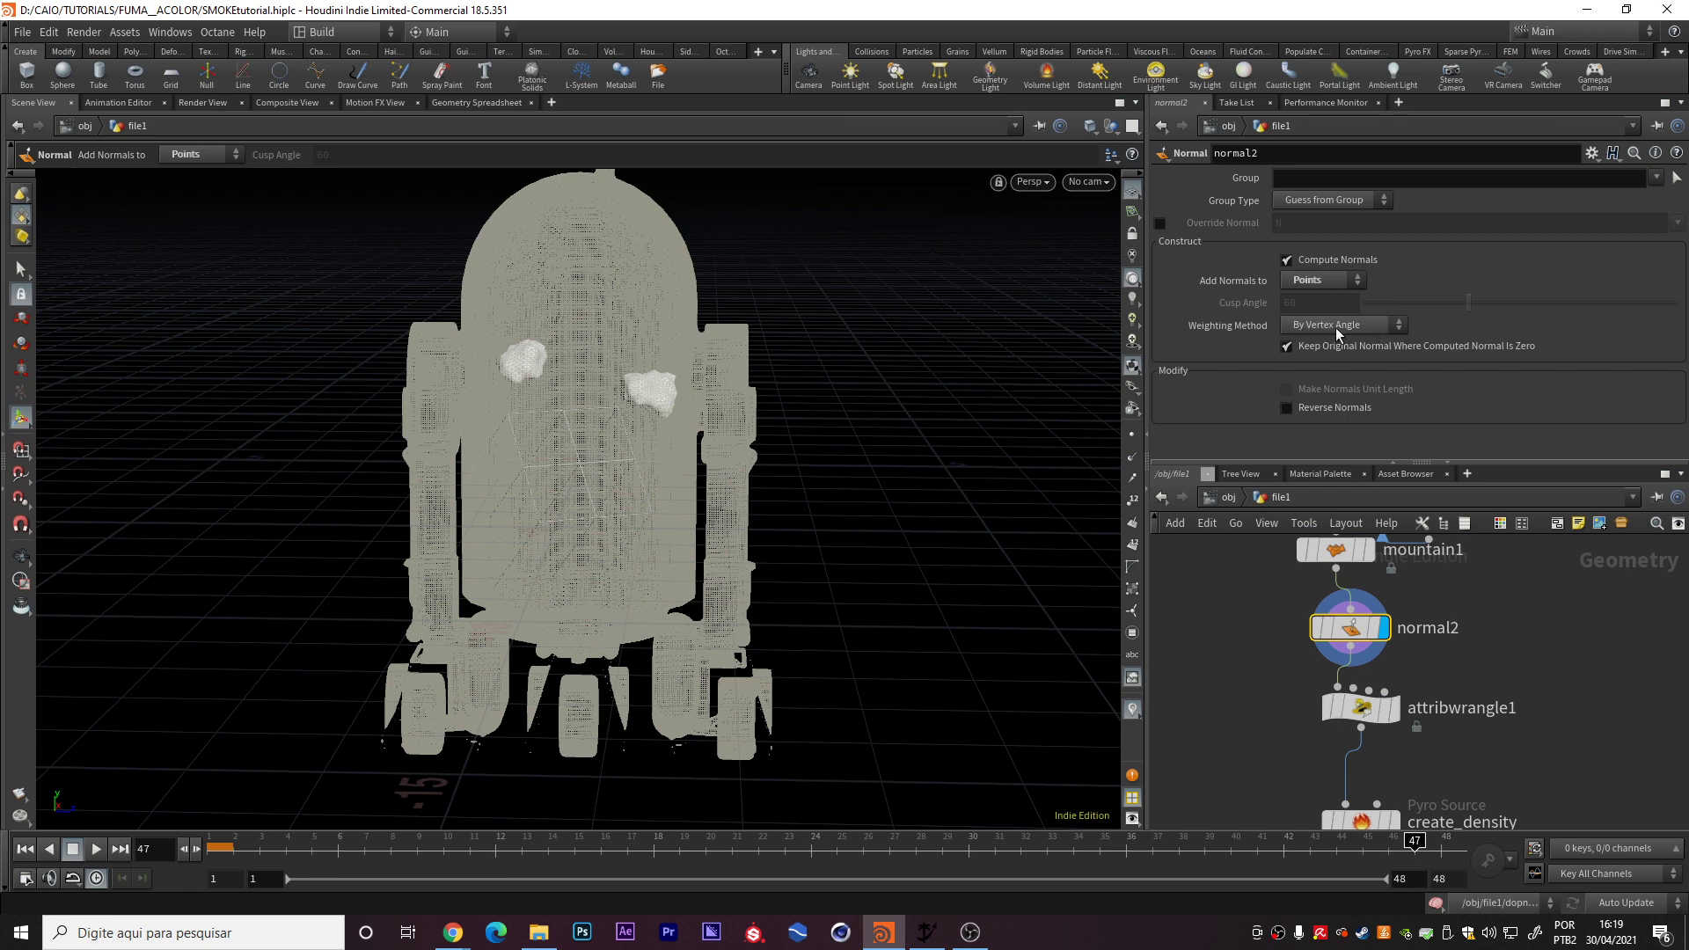
{"action": "scroll", "coordinate": [1474, 656], "scroll_direction": "down", "scroll_amount": 1}
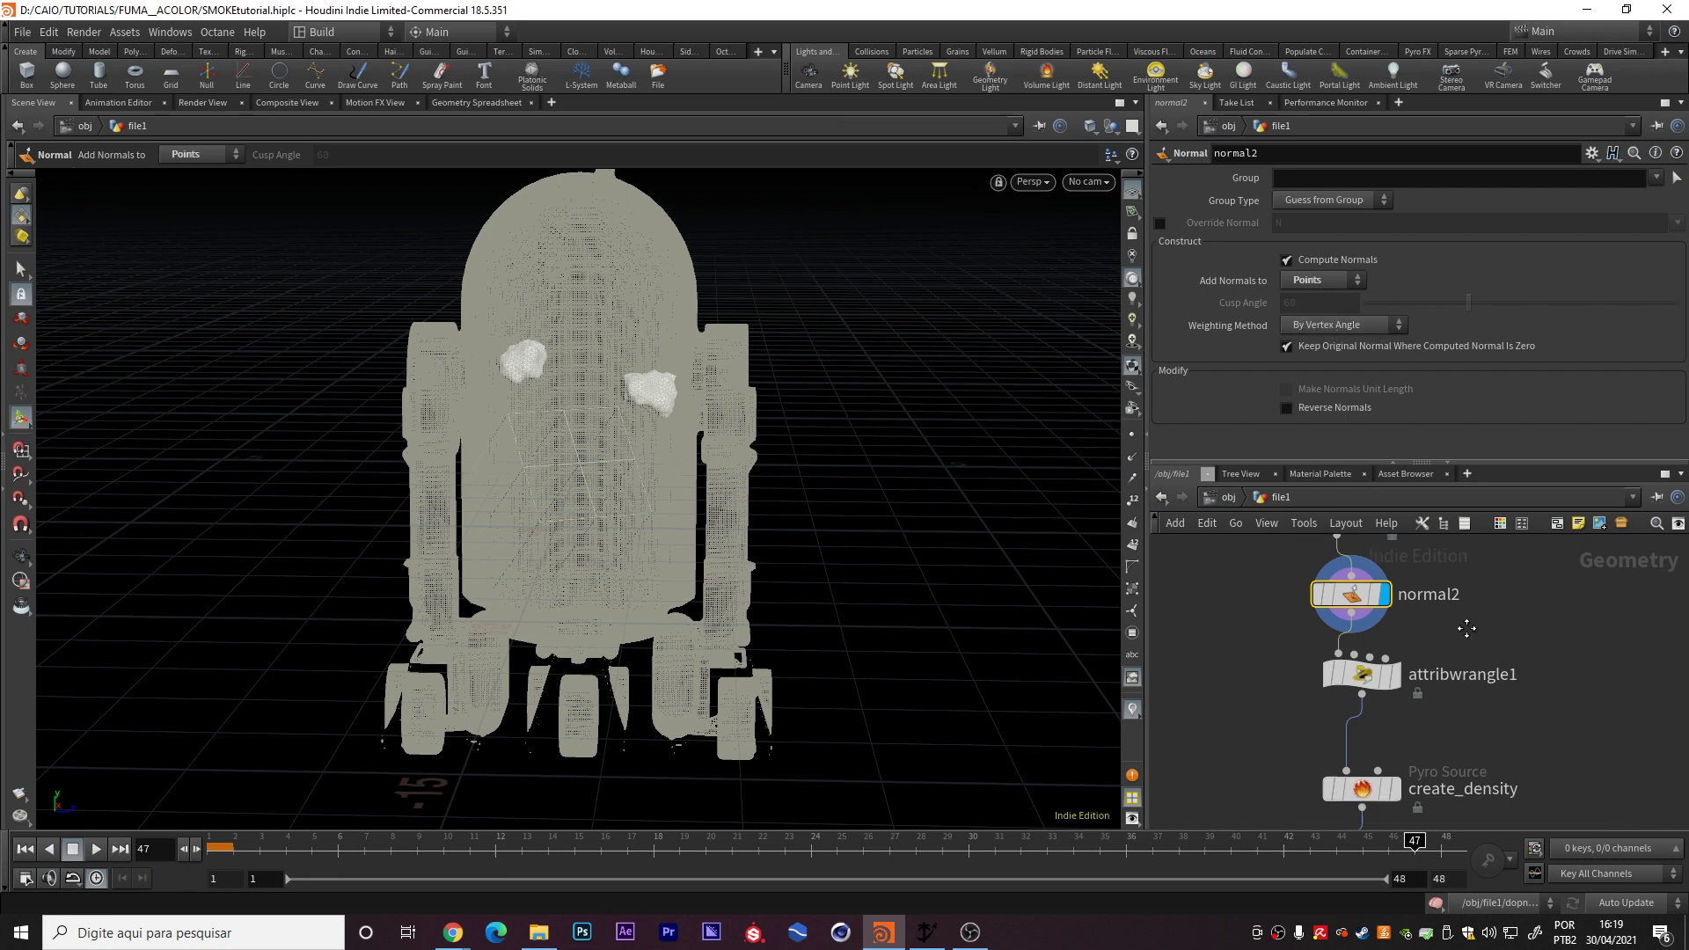
{"action": "left_click", "coordinate": [1365, 672]}
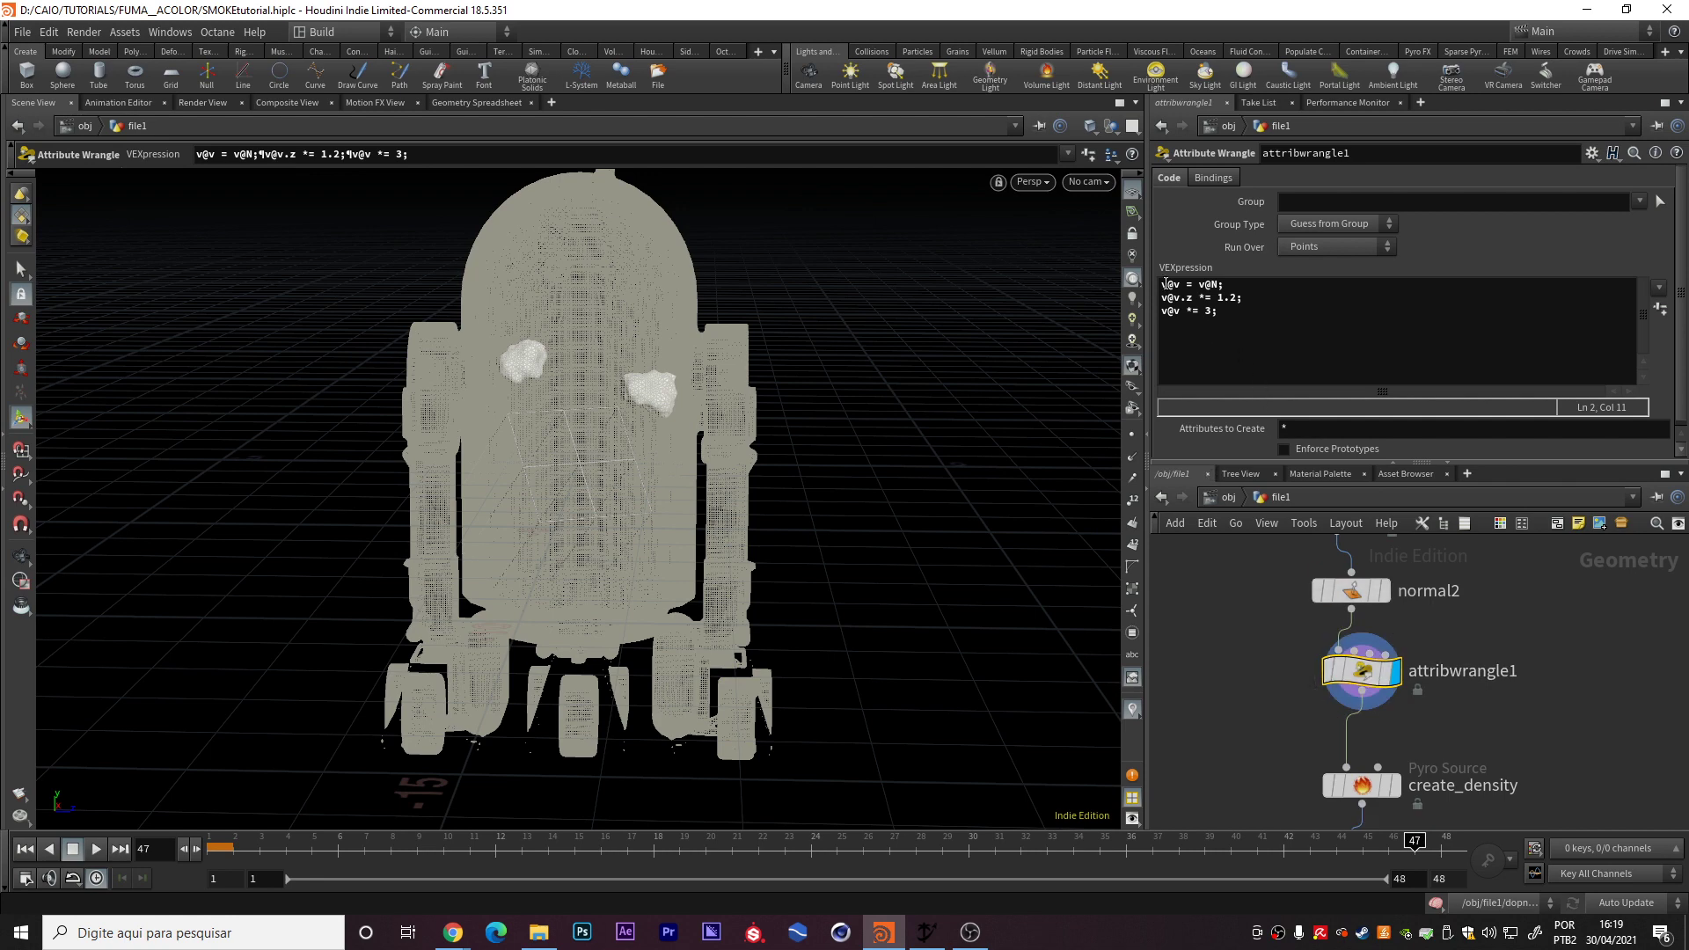
- Review the v@v = v@N velocity code and orbit around R2D2's emission patches
{"action": "mouse_move", "coordinate": [1159, 284]}
{"action": "left_mouse_down"}
{"action": "mouse_move", "coordinate": [1219, 284]}
{"action": "mouse_move", "coordinate": [1189, 300]}
{"action": "left_mouse_up"}
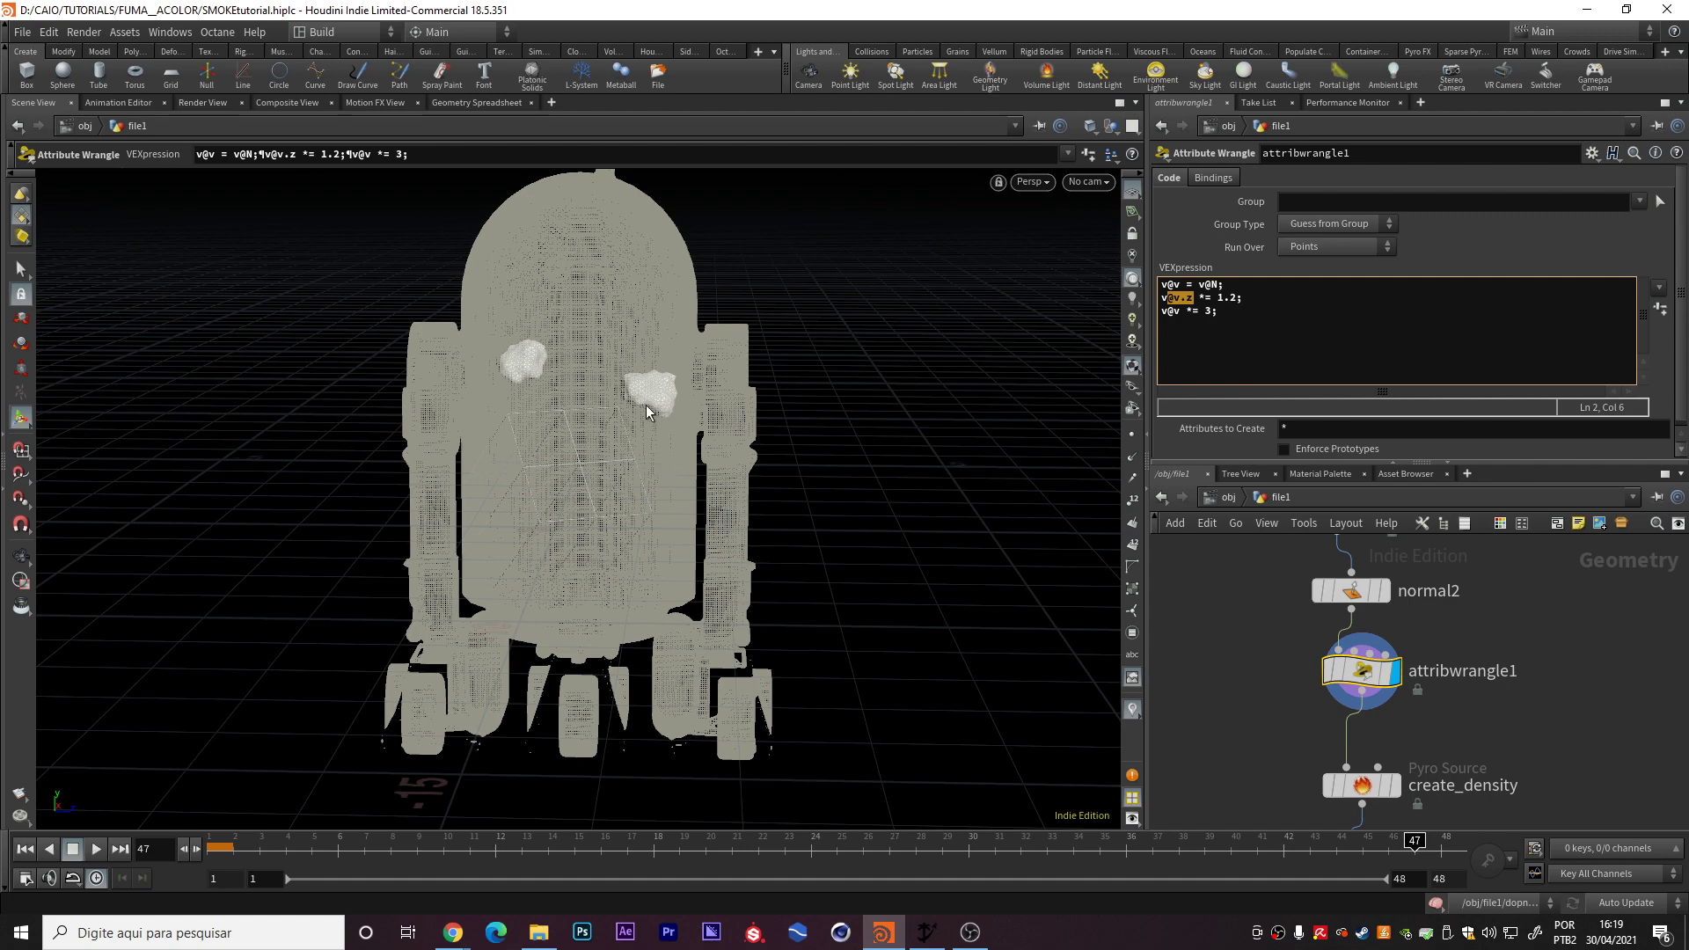
{"action": "key", "text": "Escape"}
{"action": "mouse_move", "coordinate": [551, 396]}
{"action": "left_mouse_down"}
{"action": "mouse_move", "coordinate": [737, 481]}
{"action": "mouse_move", "coordinate": [508, 526]}
{"action": "left_mouse_up"}
{"action": "mouse_move", "coordinate": [257, 779]}
{"action": "left_mouse_down"}
{"action": "mouse_move", "coordinate": [499, 444]}
{"action": "mouse_move", "coordinate": [722, 387]}
{"action": "mouse_move", "coordinate": [611, 445]}
{"action": "left_mouse_up"}
{"action": "key", "text": "Return"}
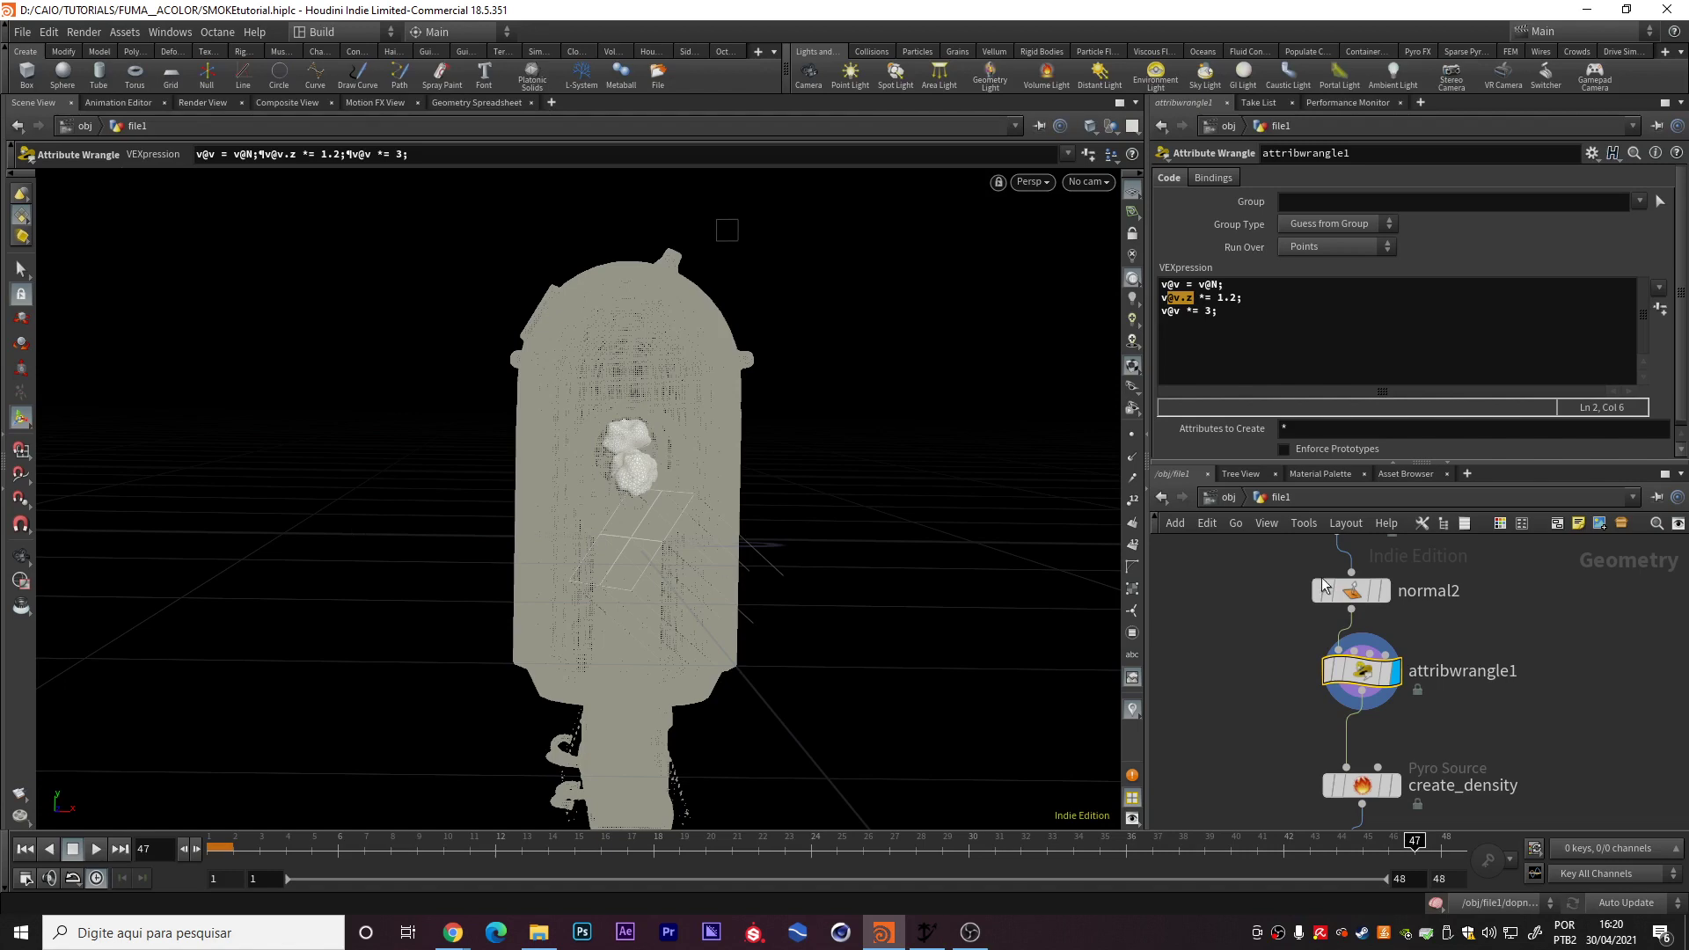
- Orbit to top, side and front views, then check the v@v *= 3 line
{"action": "mouse_move", "coordinate": [784, 362]}
{"action": "left_mouse_down"}
{"action": "mouse_move", "coordinate": [531, 472]}
{"action": "mouse_move", "coordinate": [414, 603]}
{"action": "left_mouse_up"}
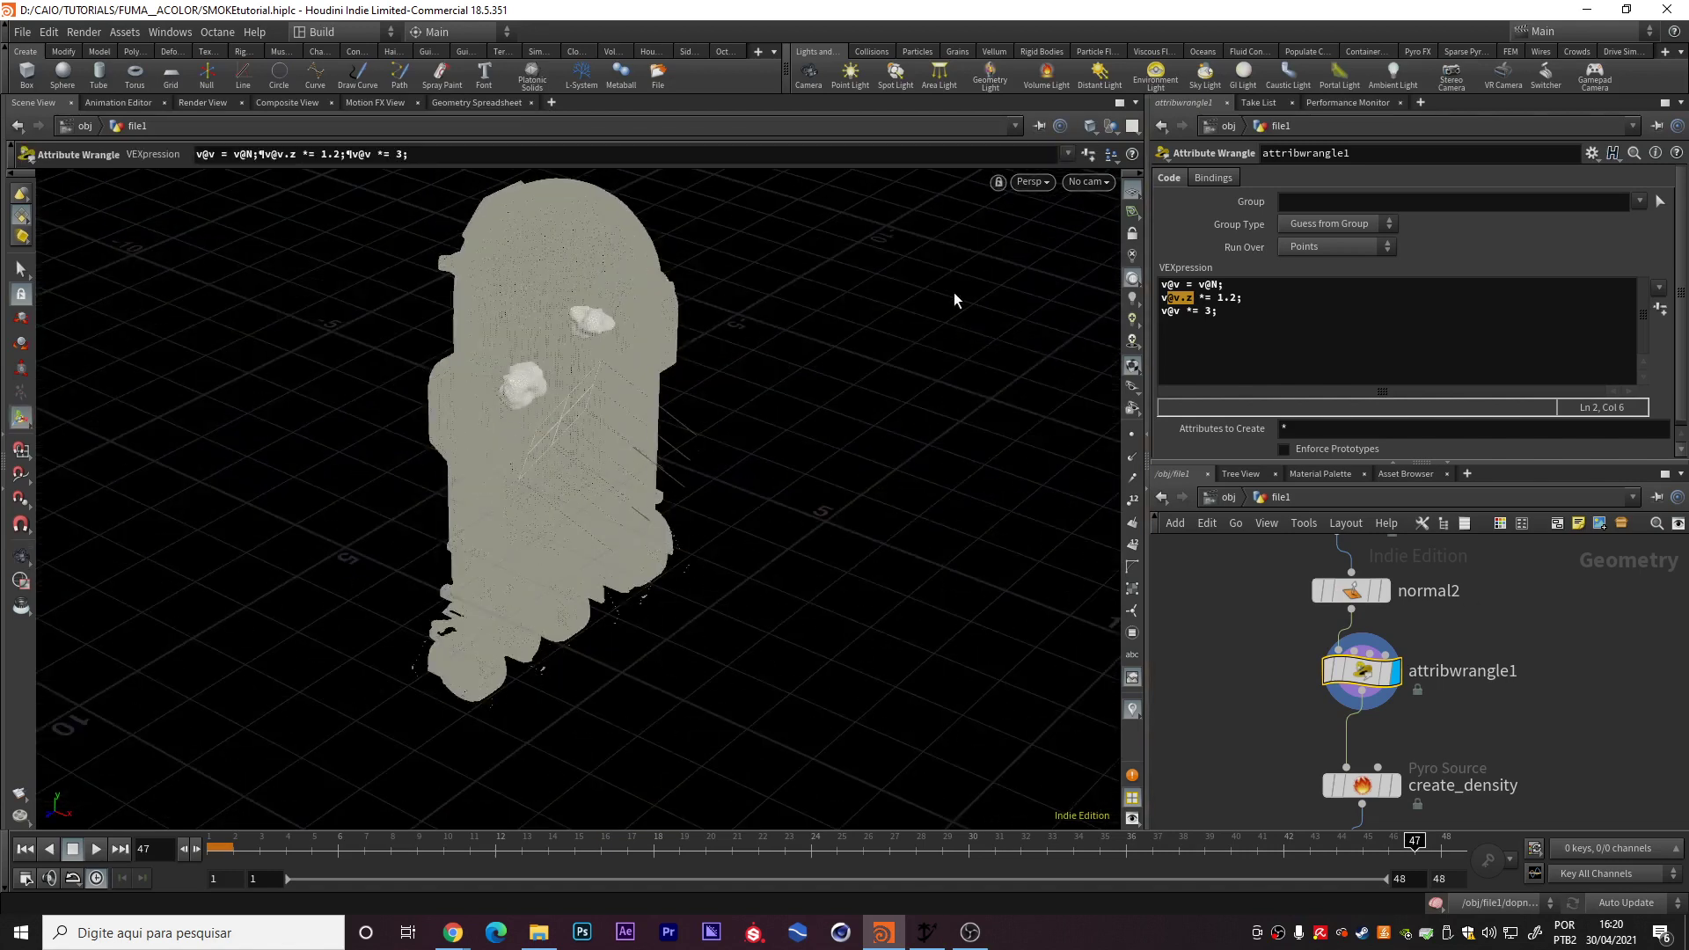
{"action": "mouse_move", "coordinate": [939, 261]}
{"action": "left_mouse_down"}
{"action": "mouse_move", "coordinate": [366, 433]}
{"action": "mouse_move", "coordinate": [596, 366]}
{"action": "mouse_move", "coordinate": [417, 501]}
{"action": "mouse_move", "coordinate": [686, 478]}
{"action": "mouse_move", "coordinate": [622, 535]}
{"action": "mouse_move", "coordinate": [479, 546]}
{"action": "mouse_move", "coordinate": [70, 742]}
{"action": "left_mouse_up"}
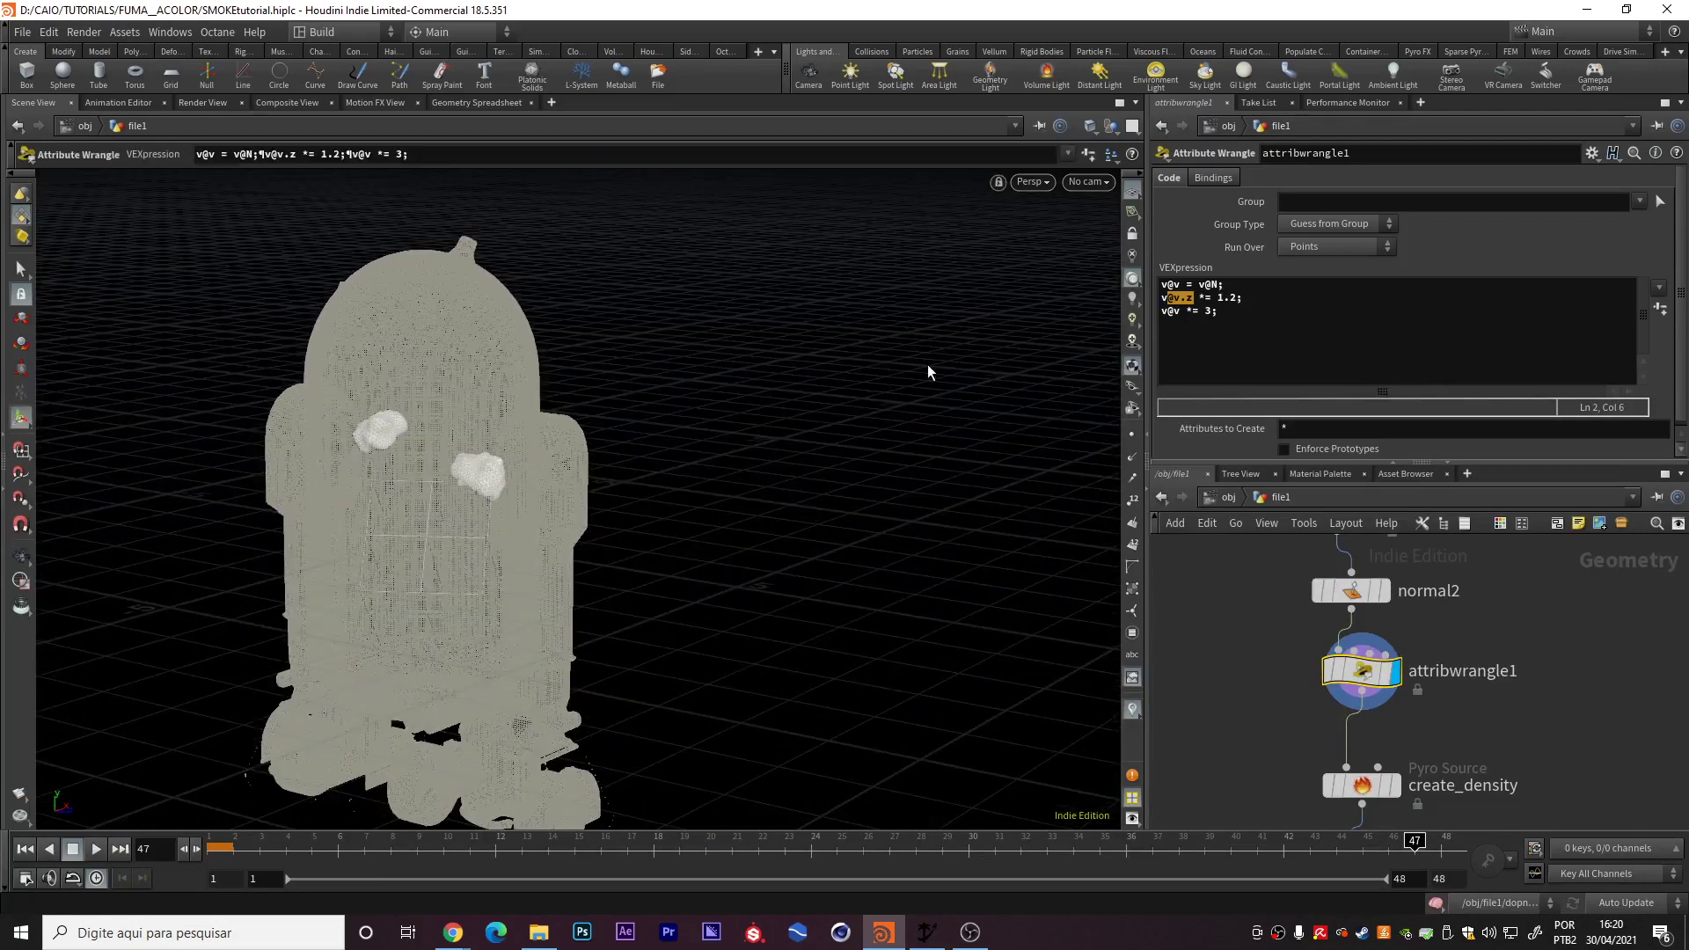
{"action": "mouse_move", "coordinate": [543, 519]}
{"action": "left_mouse_down"}
{"action": "mouse_move", "coordinate": [526, 706]}
{"action": "mouse_move", "coordinate": [851, 584]}
{"action": "mouse_move", "coordinate": [968, 492]}
{"action": "left_mouse_up"}
{"action": "mouse_move", "coordinate": [537, 505]}
{"action": "left_mouse_down"}
{"action": "mouse_move", "coordinate": [339, 509]}
{"action": "mouse_move", "coordinate": [314, 412]}
{"action": "left_mouse_up"}
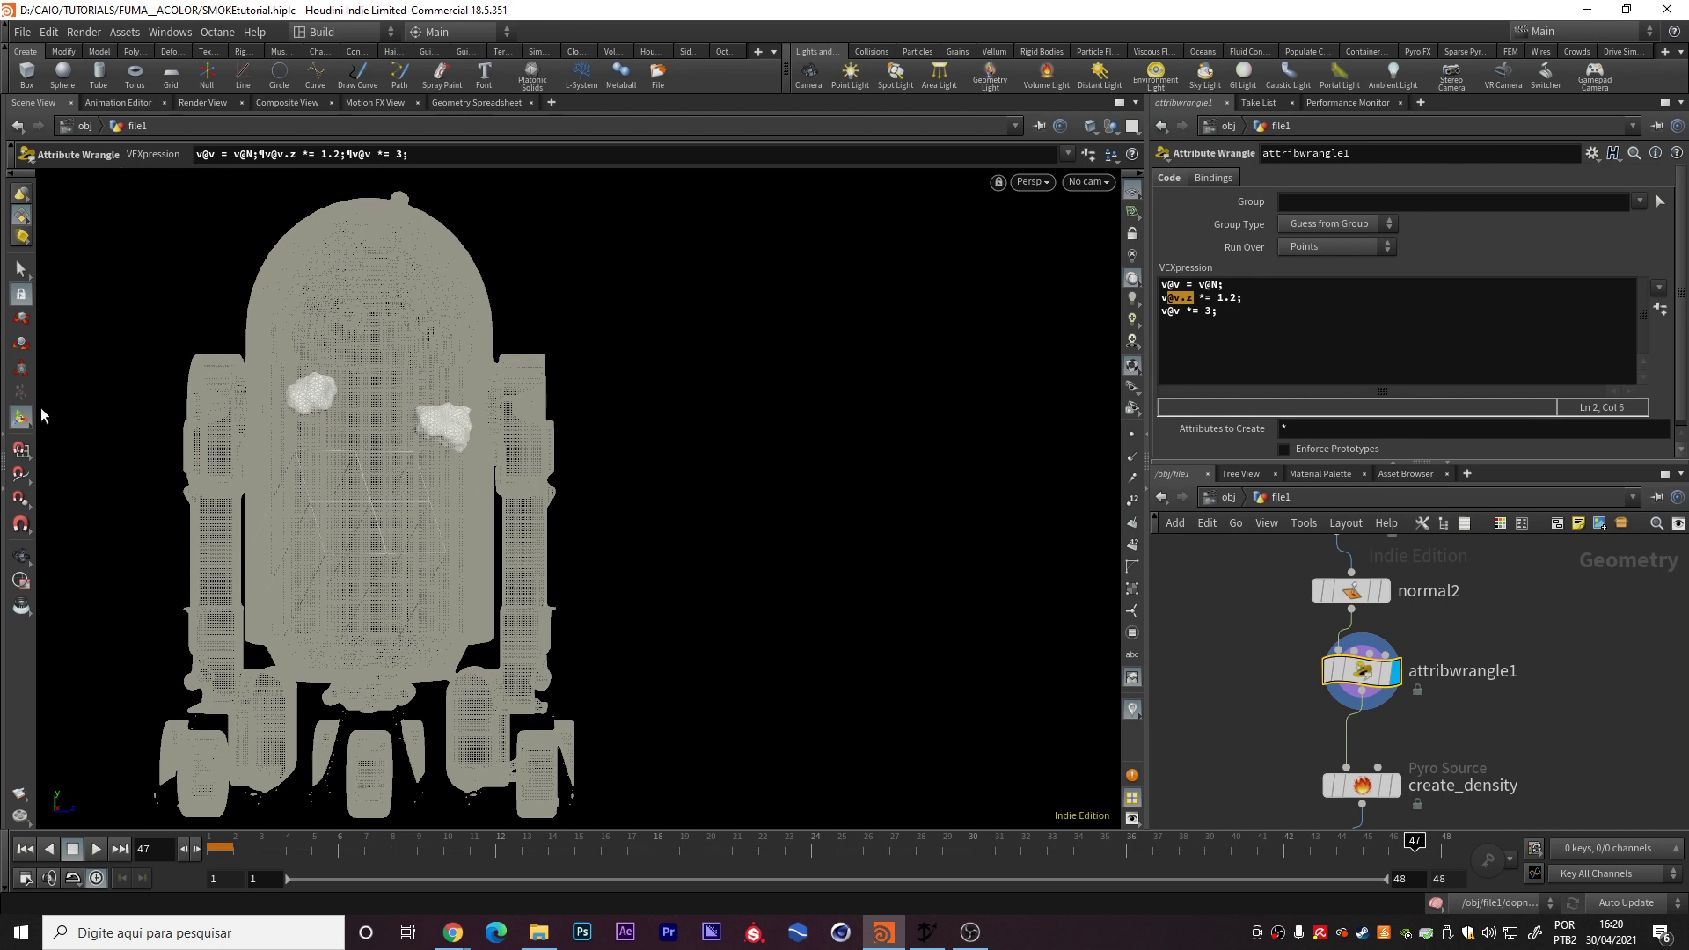
{"action": "left_click_drag", "start_coordinate": [1219, 314], "coordinate": [1162, 314]}
{"action": "left_click", "coordinate": [1214, 314]}
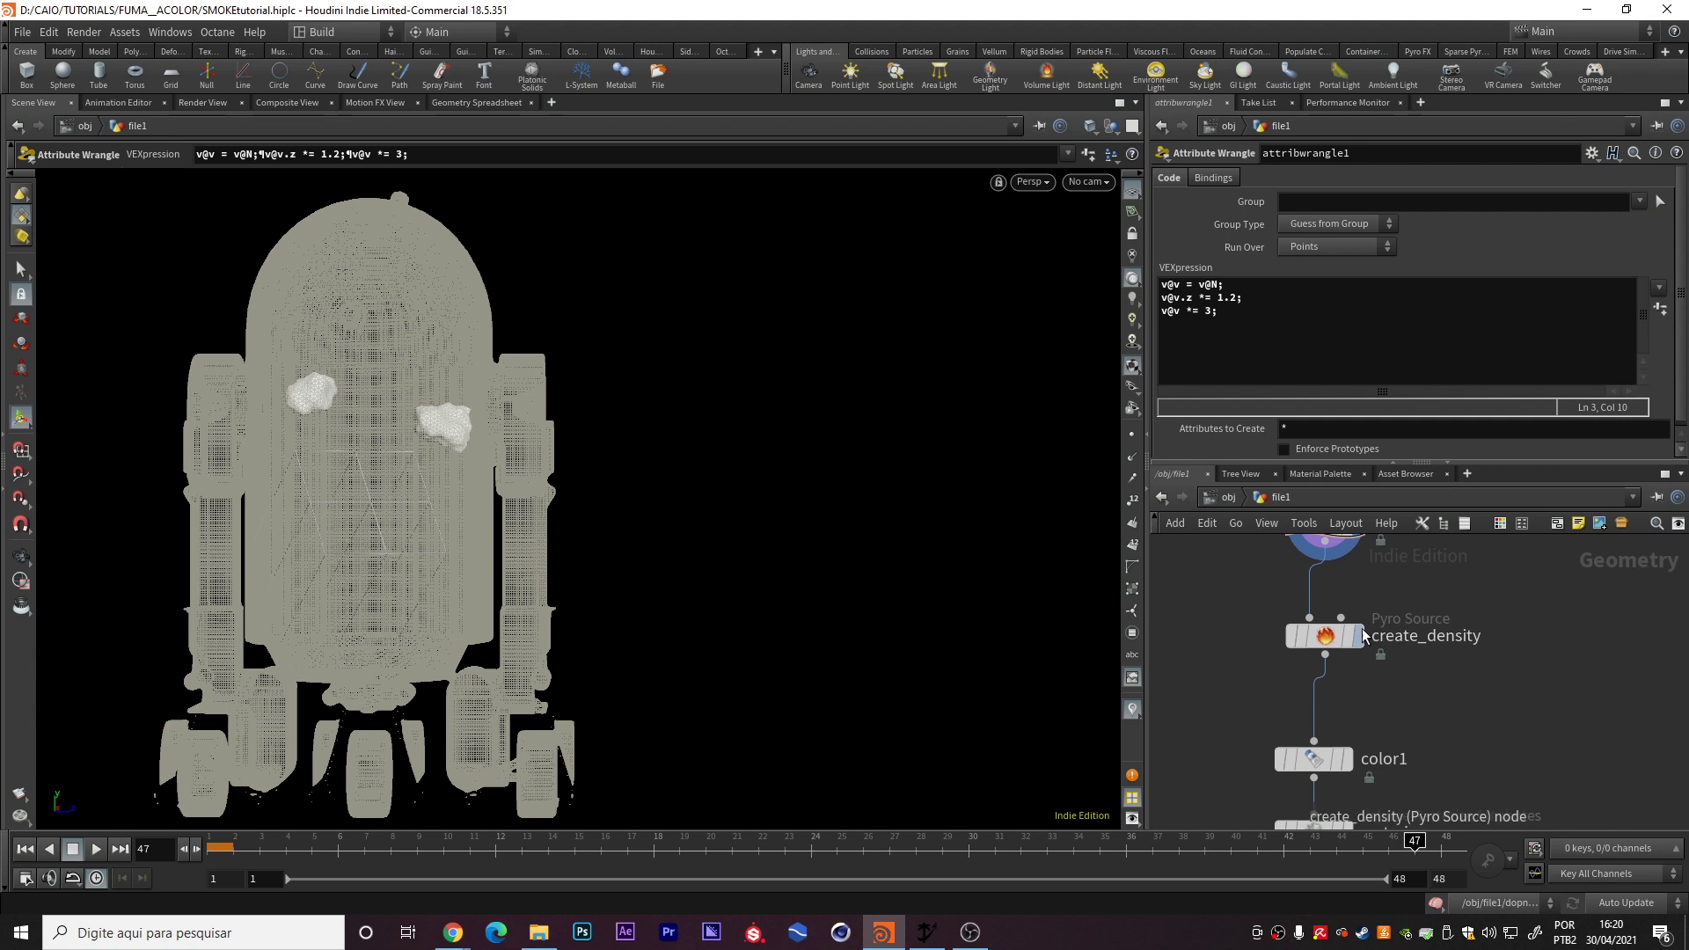
{"action": "left_click", "coordinate": [1324, 658]}
- Display only create_density's emission patches, check Particle Separation 0.025, then inspect color1's 0.807 grey
{"action": "middle_click_drag", "start_coordinate": [1219, 618], "coordinate": [1335, 672]}
{"action": "scroll", "coordinate": [1333, 664], "scroll_direction": "down", "scroll_amount": 3}
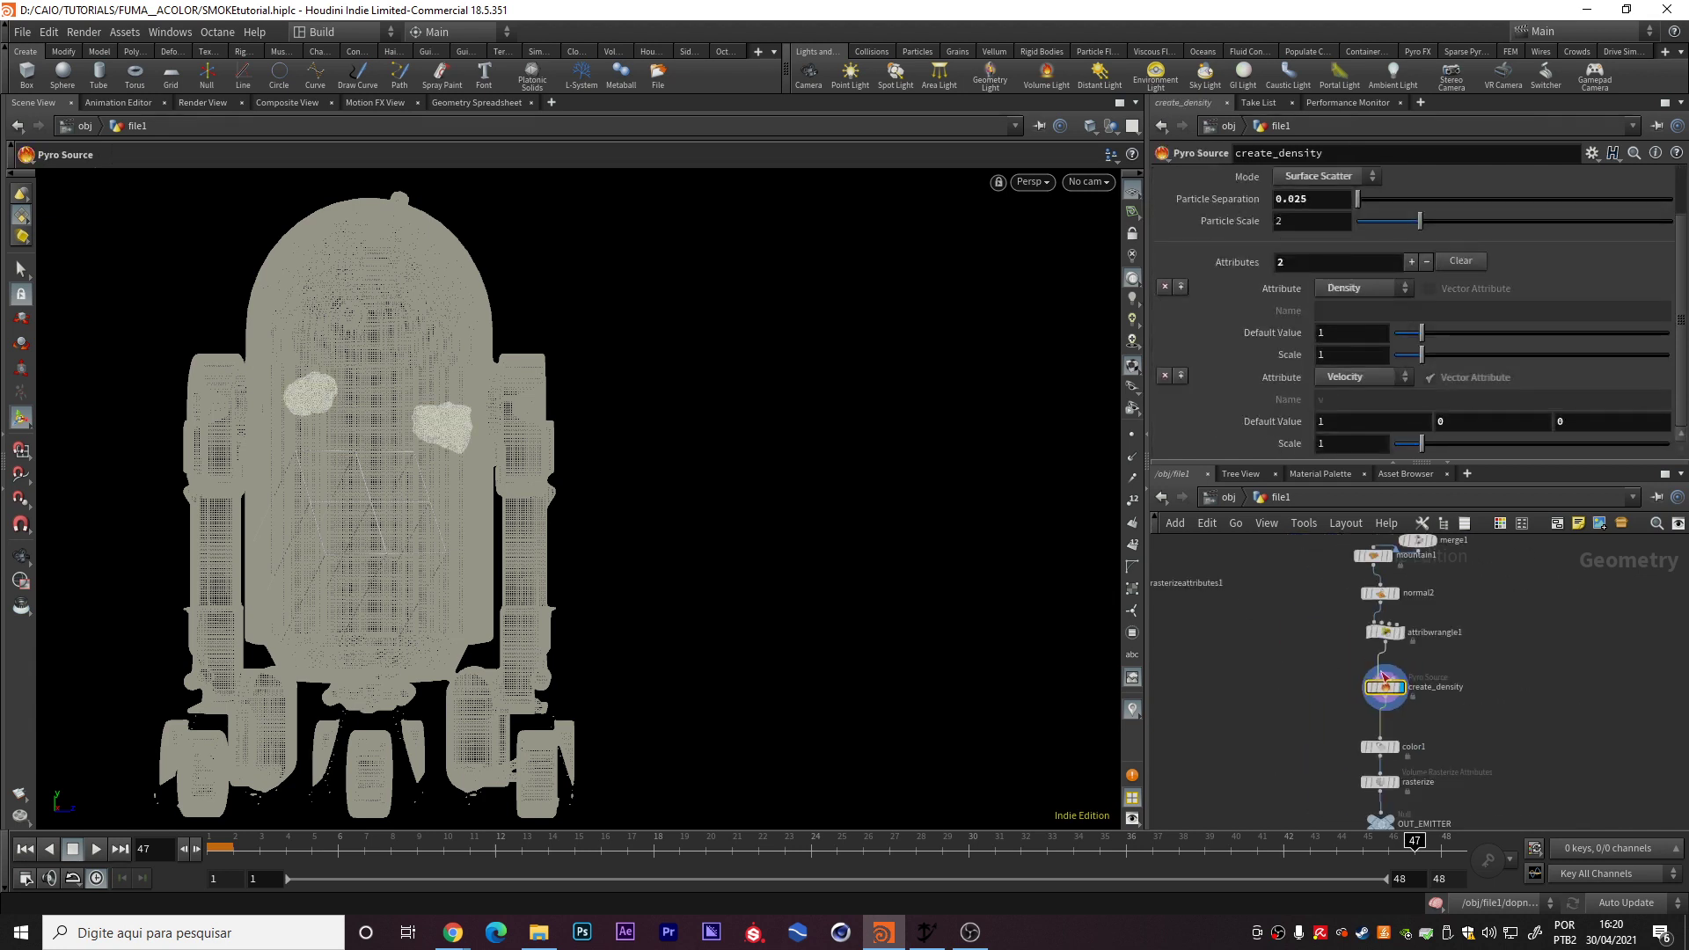
{"action": "left_click", "coordinate": [1401, 710]}
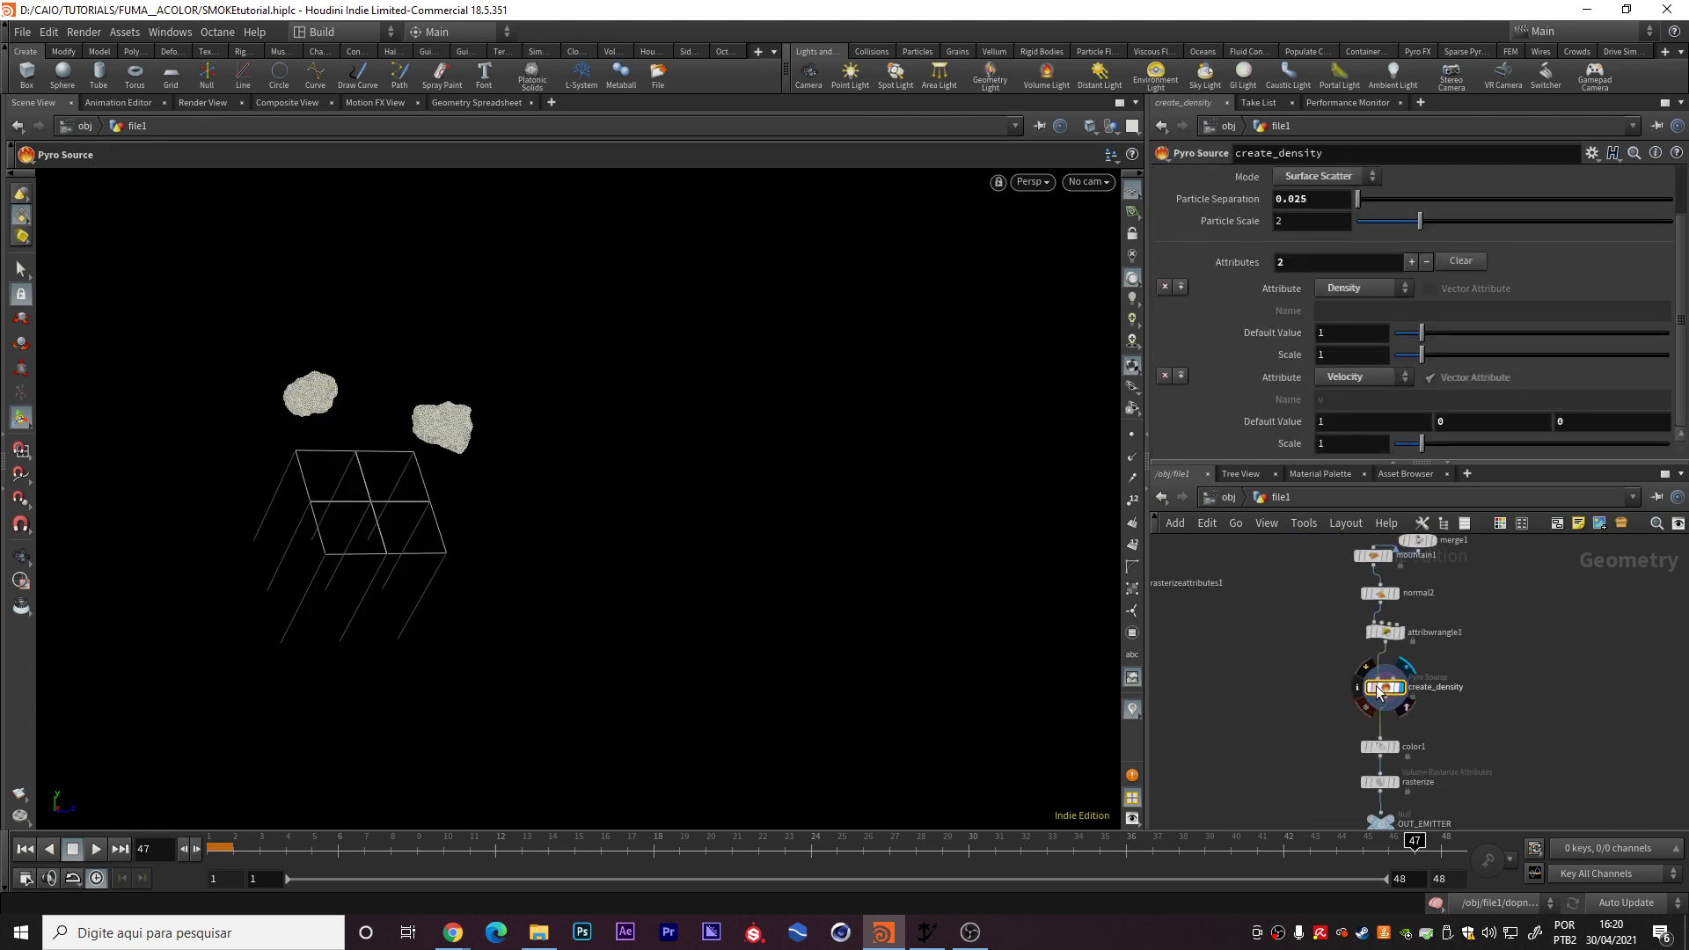
{"action": "scroll", "coordinate": [1405, 692], "scroll_direction": "up", "scroll_amount": 3}
{"action": "middle_click_drag", "start_coordinate": [1405, 692], "coordinate": [1330, 629]}
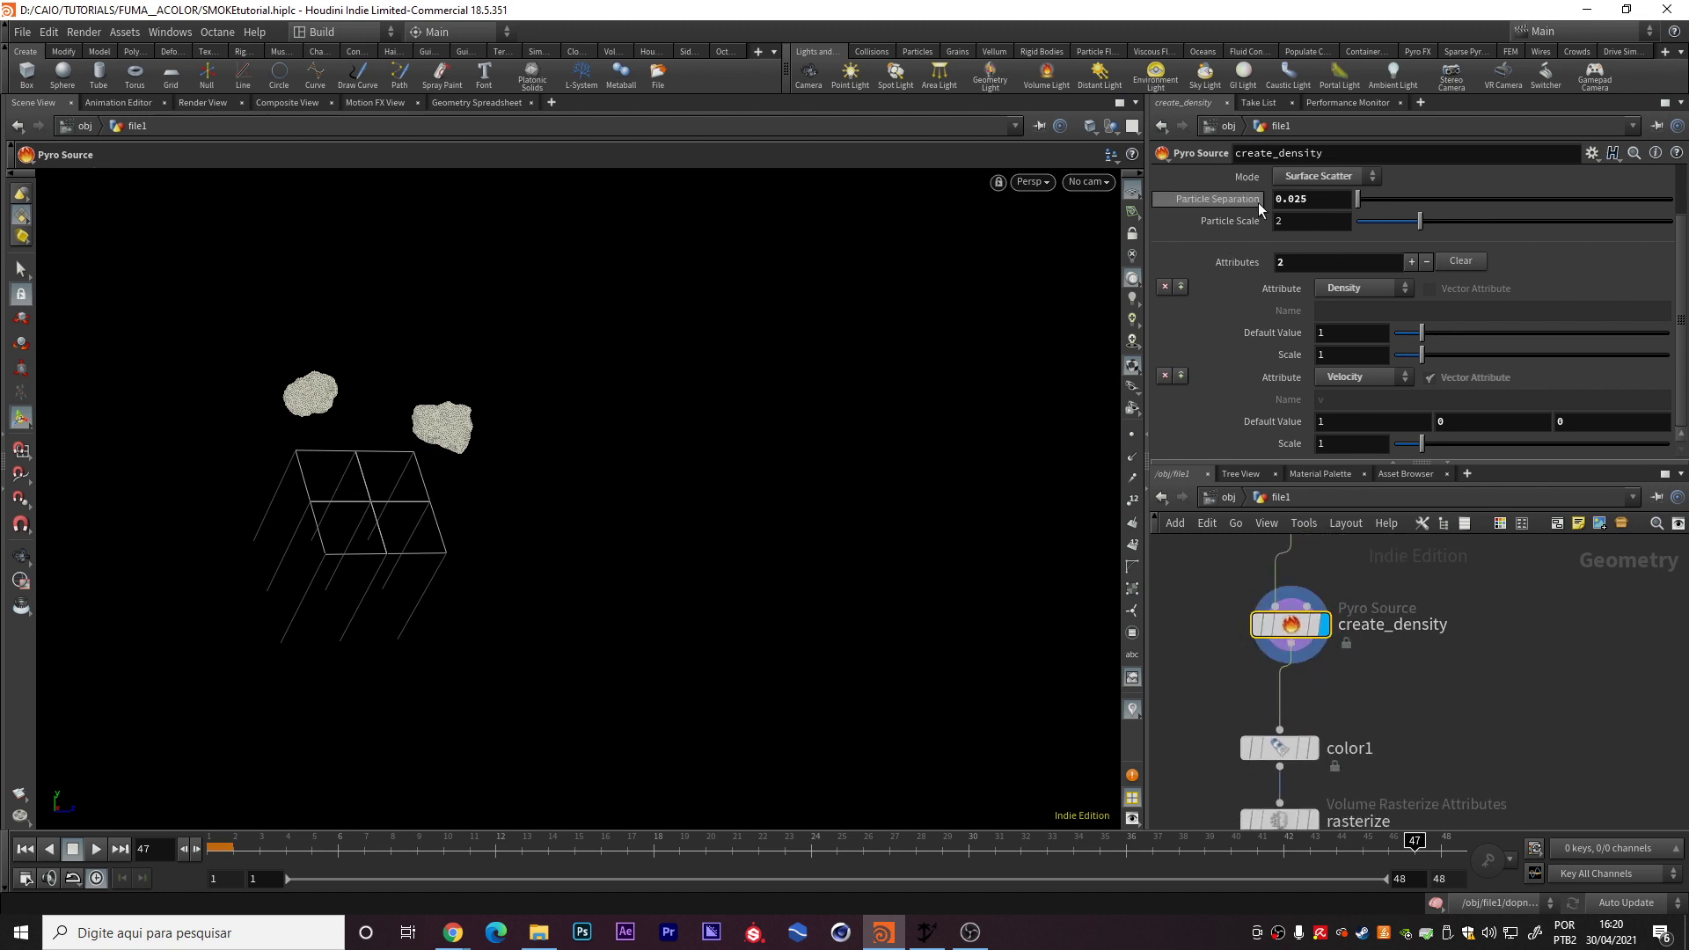
{"action": "left_click", "coordinate": [1292, 198]}
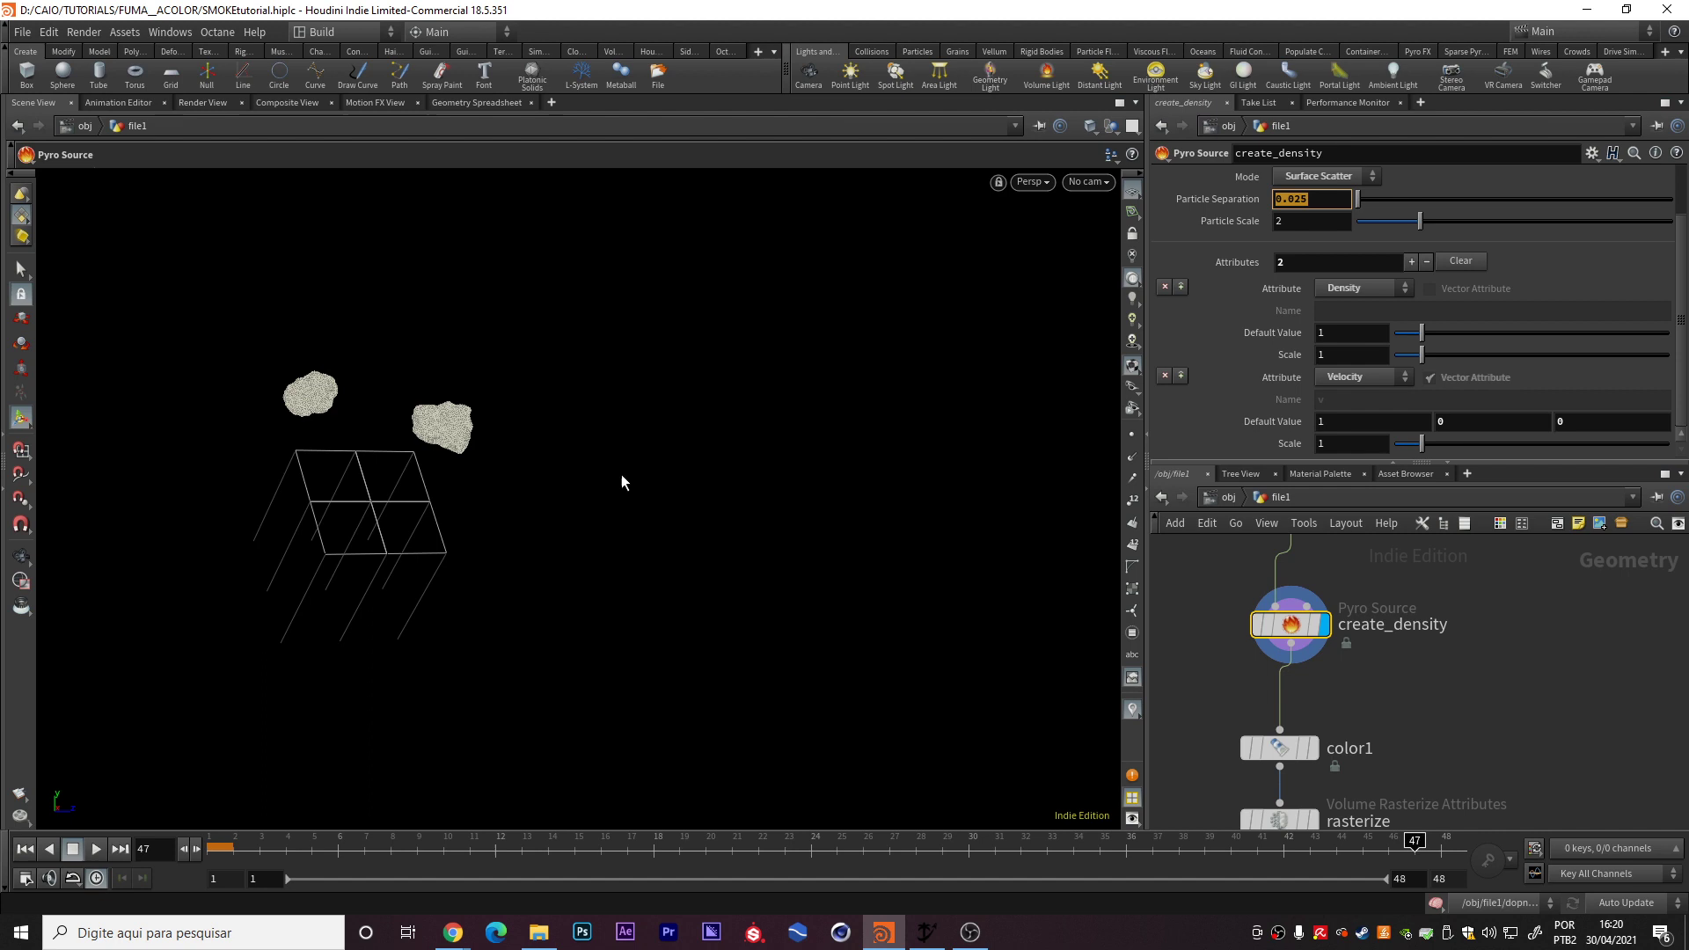
{"action": "middle_click_drag", "start_coordinate": [1370, 694], "coordinate": [1386, 587]}
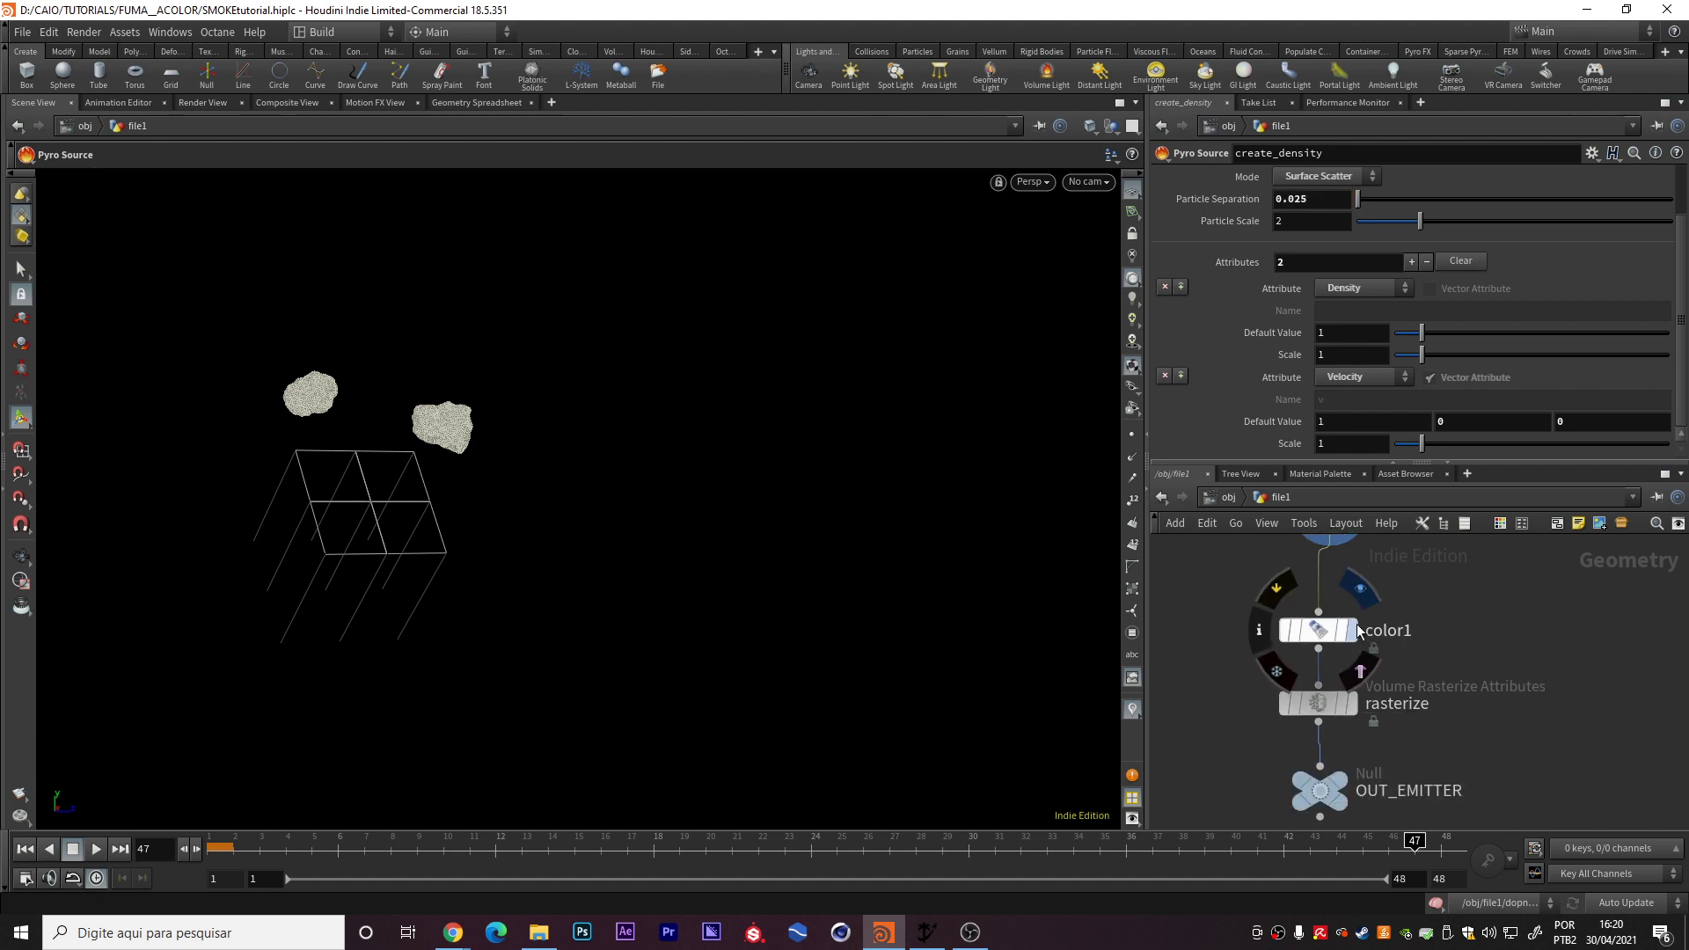
{"action": "left_click", "coordinate": [1312, 632]}
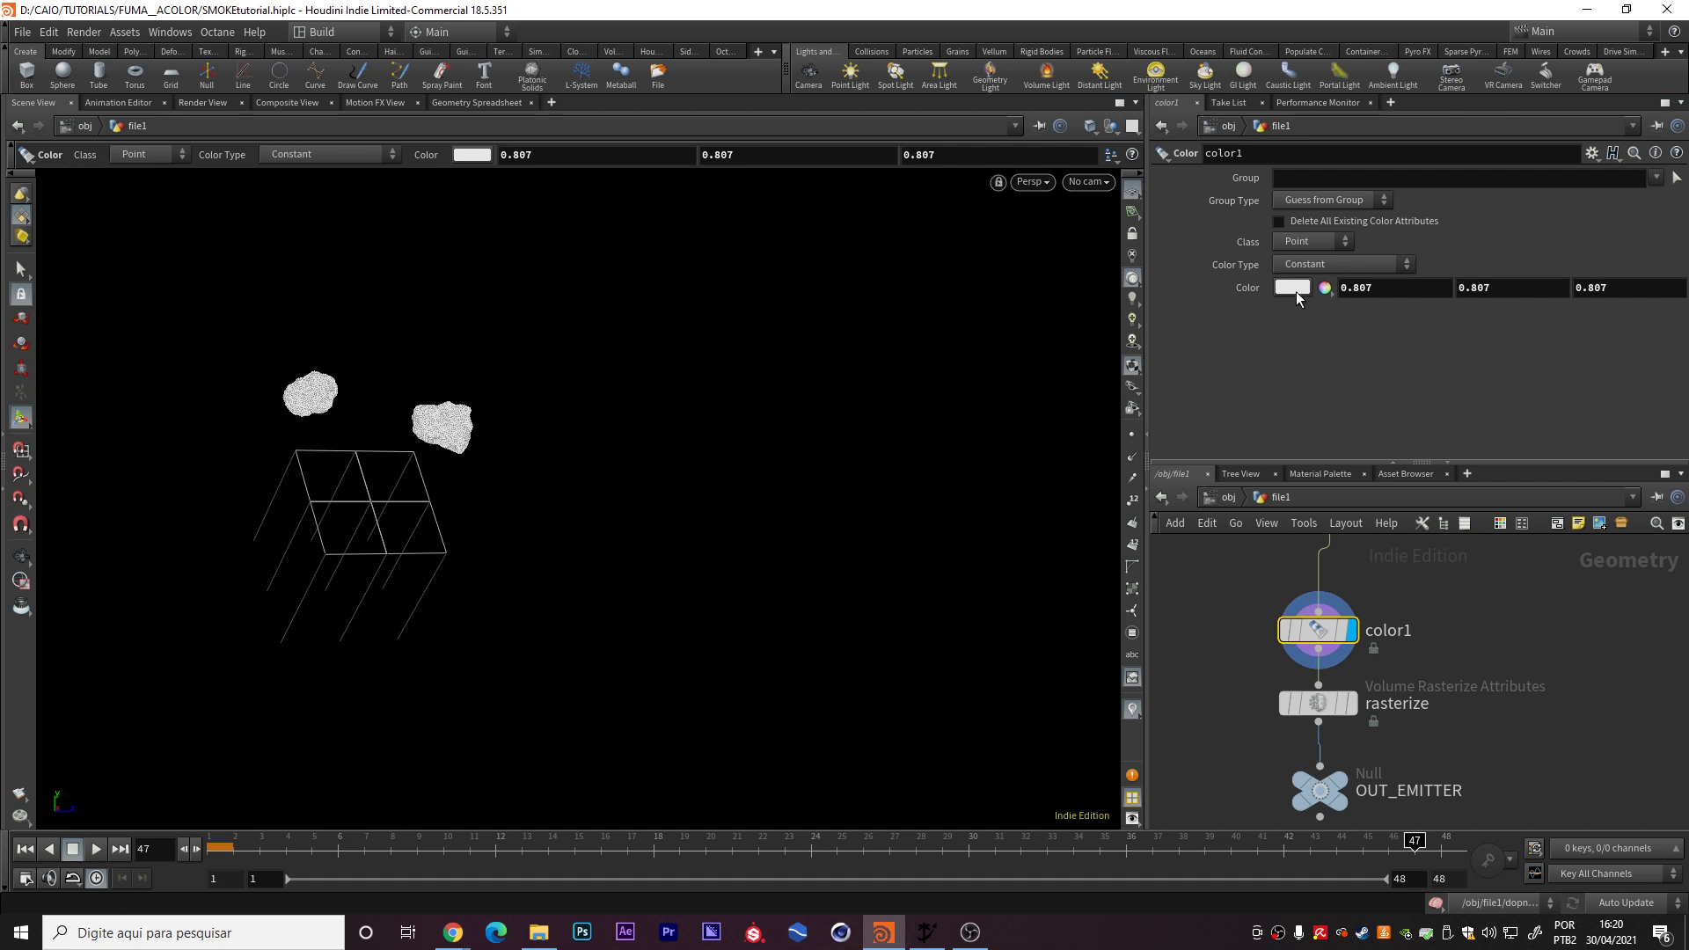
- Remove Alpha from the rasterize node's attributes, leaving 'density Cd v'
{"action": "left_click", "coordinate": [1353, 711]}
{"action": "mouse_move", "coordinate": [1352, 203]}
{"action": "left_mouse_down"}
{"action": "mouse_move", "coordinate": [1299, 211]}
{"action": "mouse_move", "coordinate": [1378, 202]}
{"action": "left_mouse_up"}
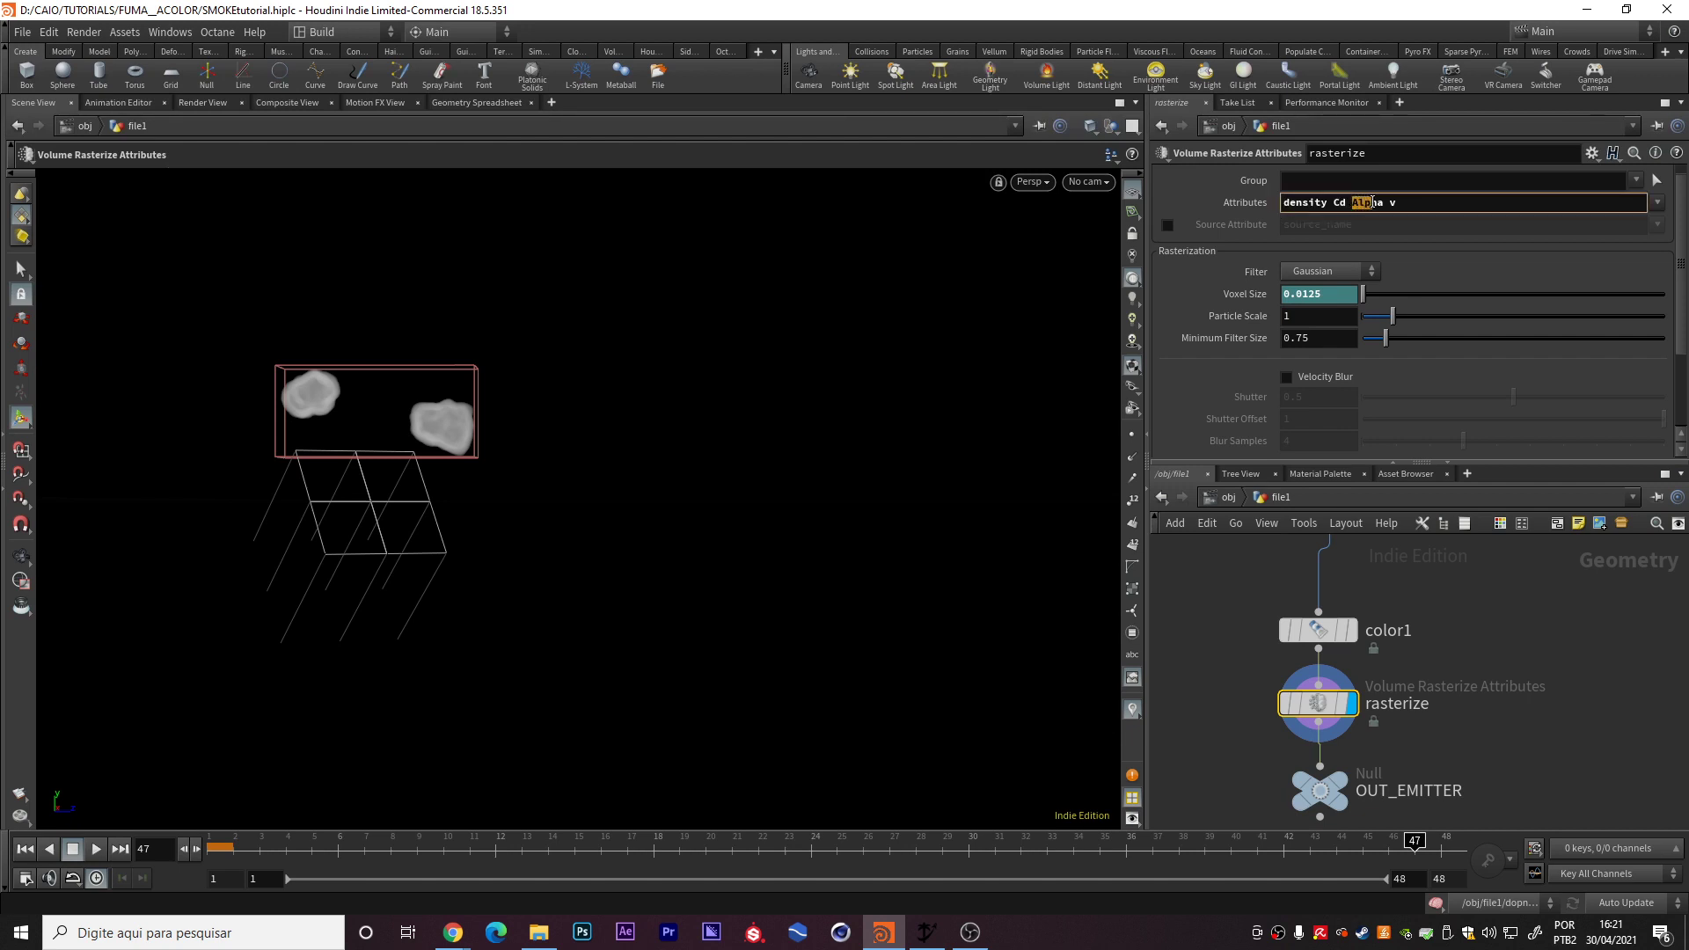
{"action": "key", "text": "BackSpace"}
{"action": "key", "text": "Return"}
{"action": "left_click", "coordinate": [1394, 711]}
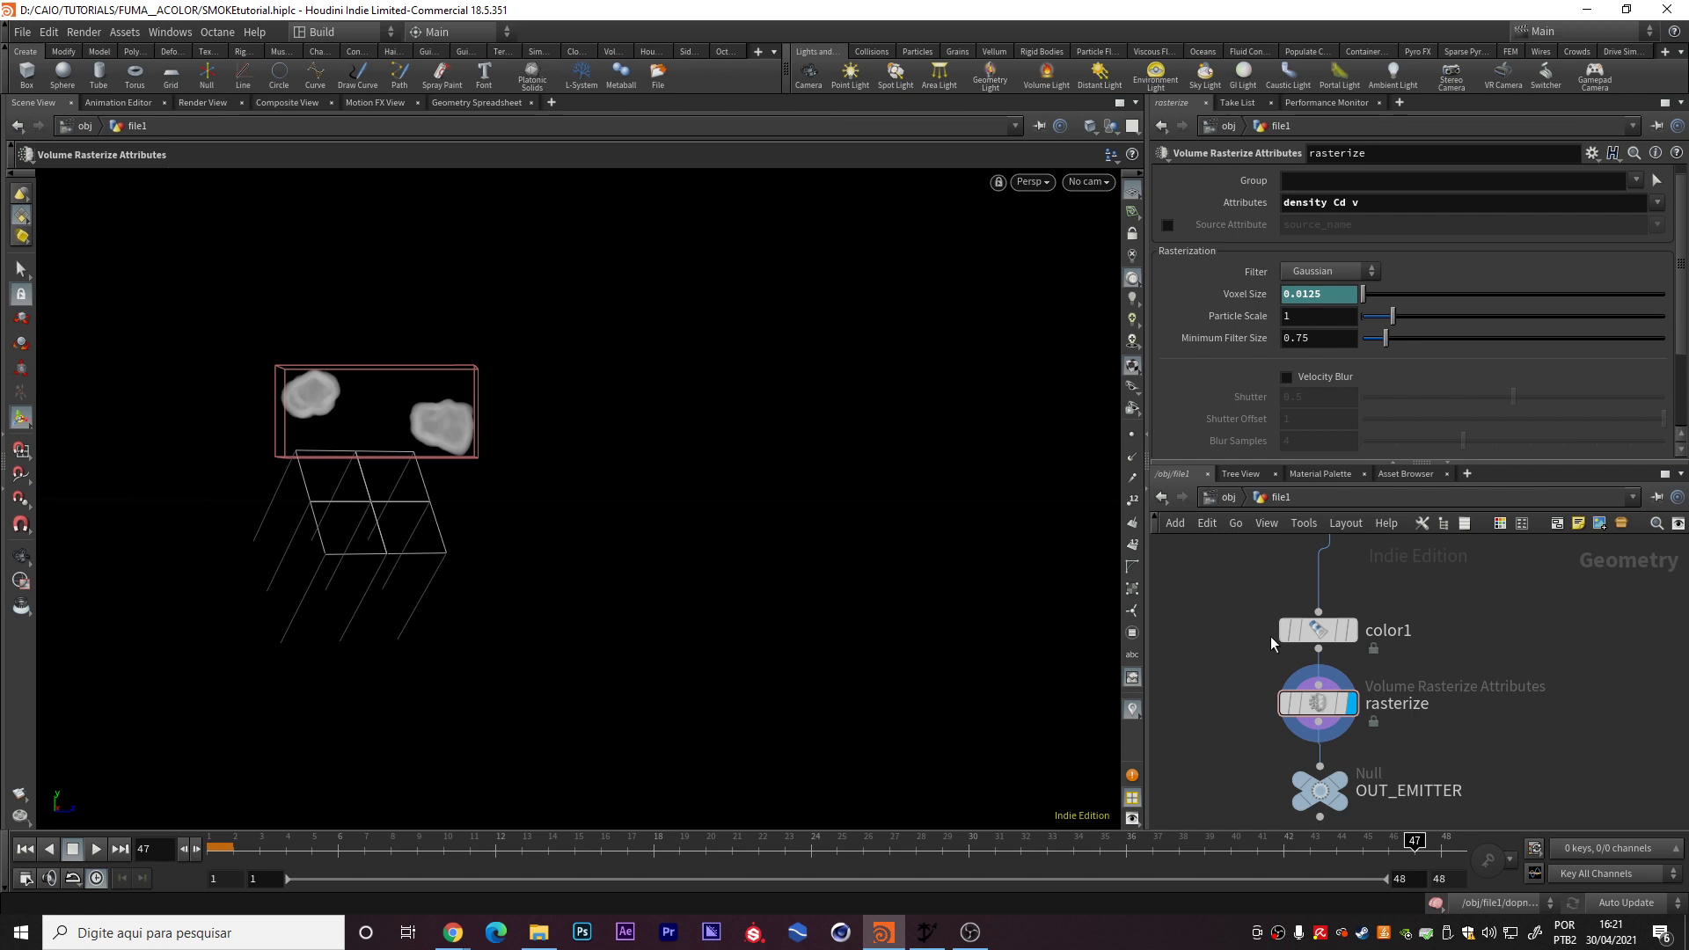
- Compare the volumevisualization1 and volumerasterizeattributes1 attribute settings
{"action": "middle_click_drag", "start_coordinate": [1271, 643], "coordinate": [1522, 720]}
{"action": "middle_click_drag", "start_coordinate": [1370, 679], "coordinate": [1336, 628]}
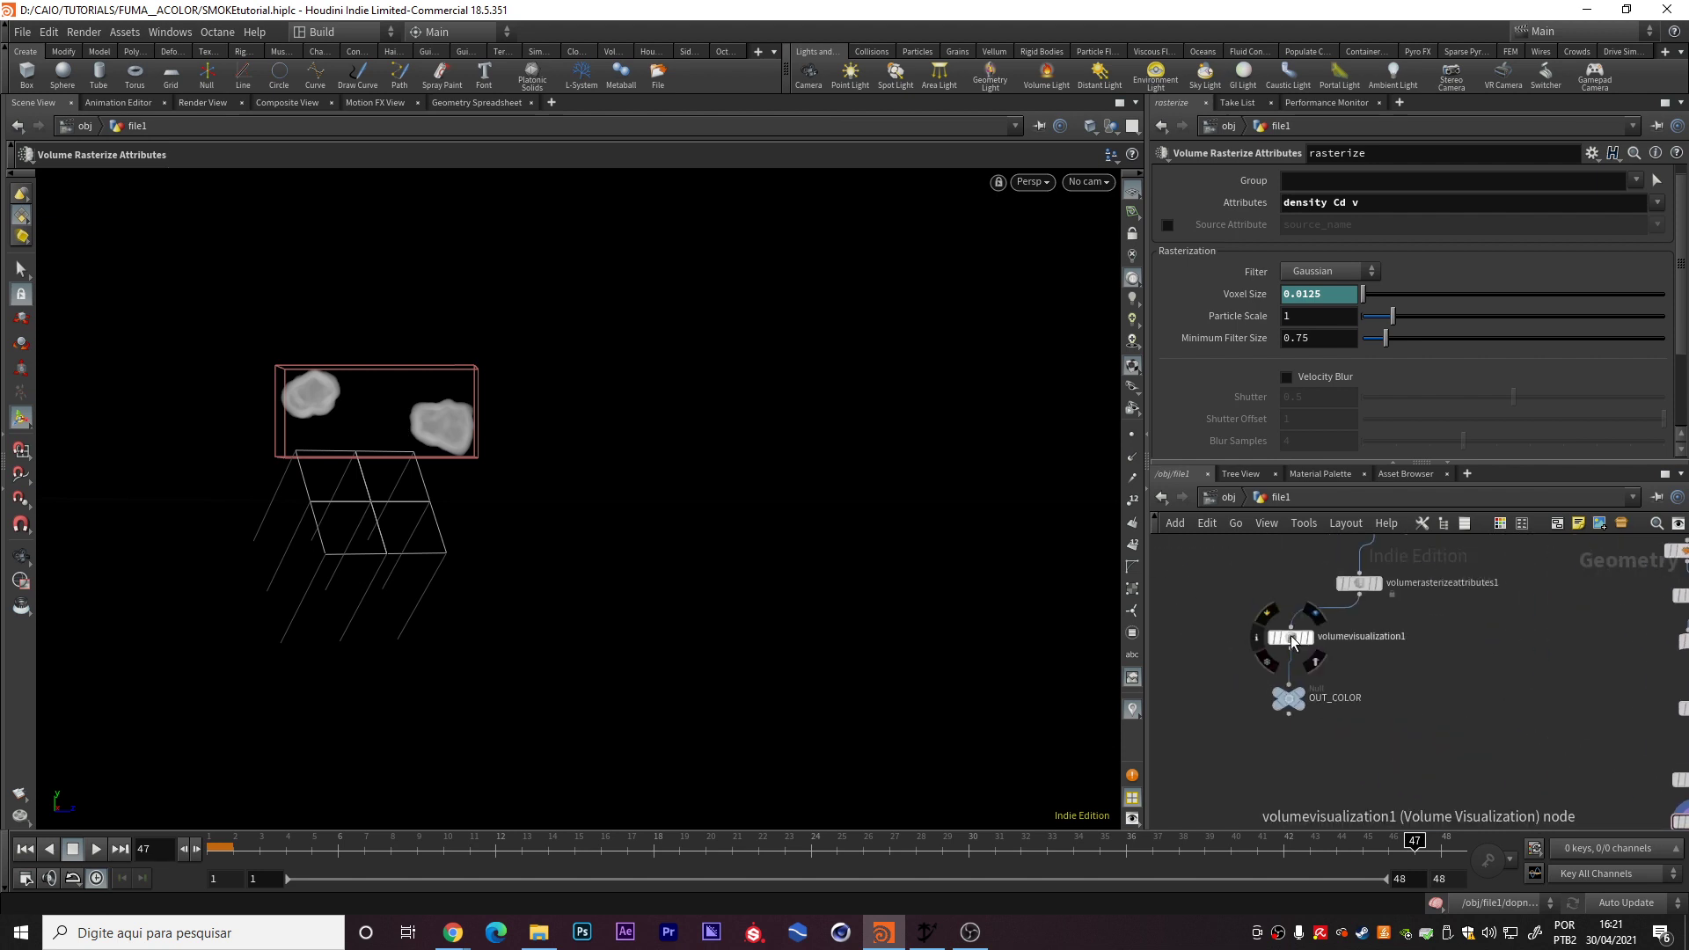
{"action": "left_click", "coordinate": [1298, 626]}
{"action": "left_click", "coordinate": [1358, 582]}
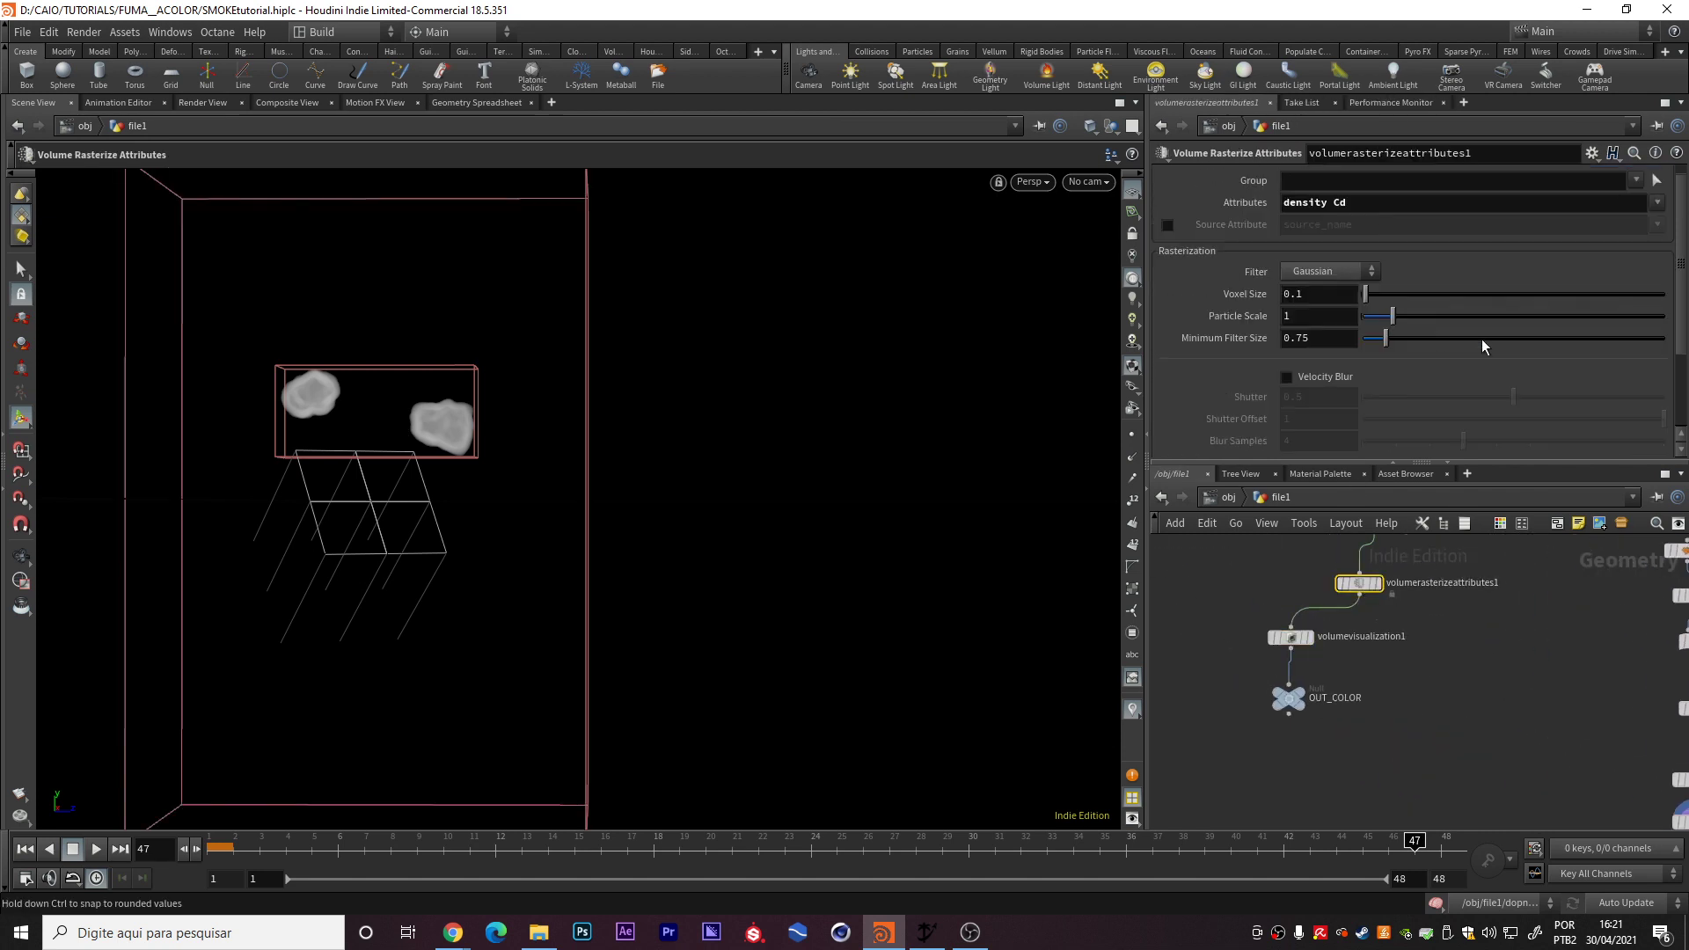
{"action": "middle_click_drag", "start_coordinate": [1495, 721], "coordinate": [1337, 609]}
{"action": "scroll", "coordinate": [1338, 610], "scroll_direction": "up", "scroll_amount": 2}
- Reselect the rasterize node, select OUT_EMITTER, and go up to the object level
{"action": "left_click", "coordinate": [1284, 700]}
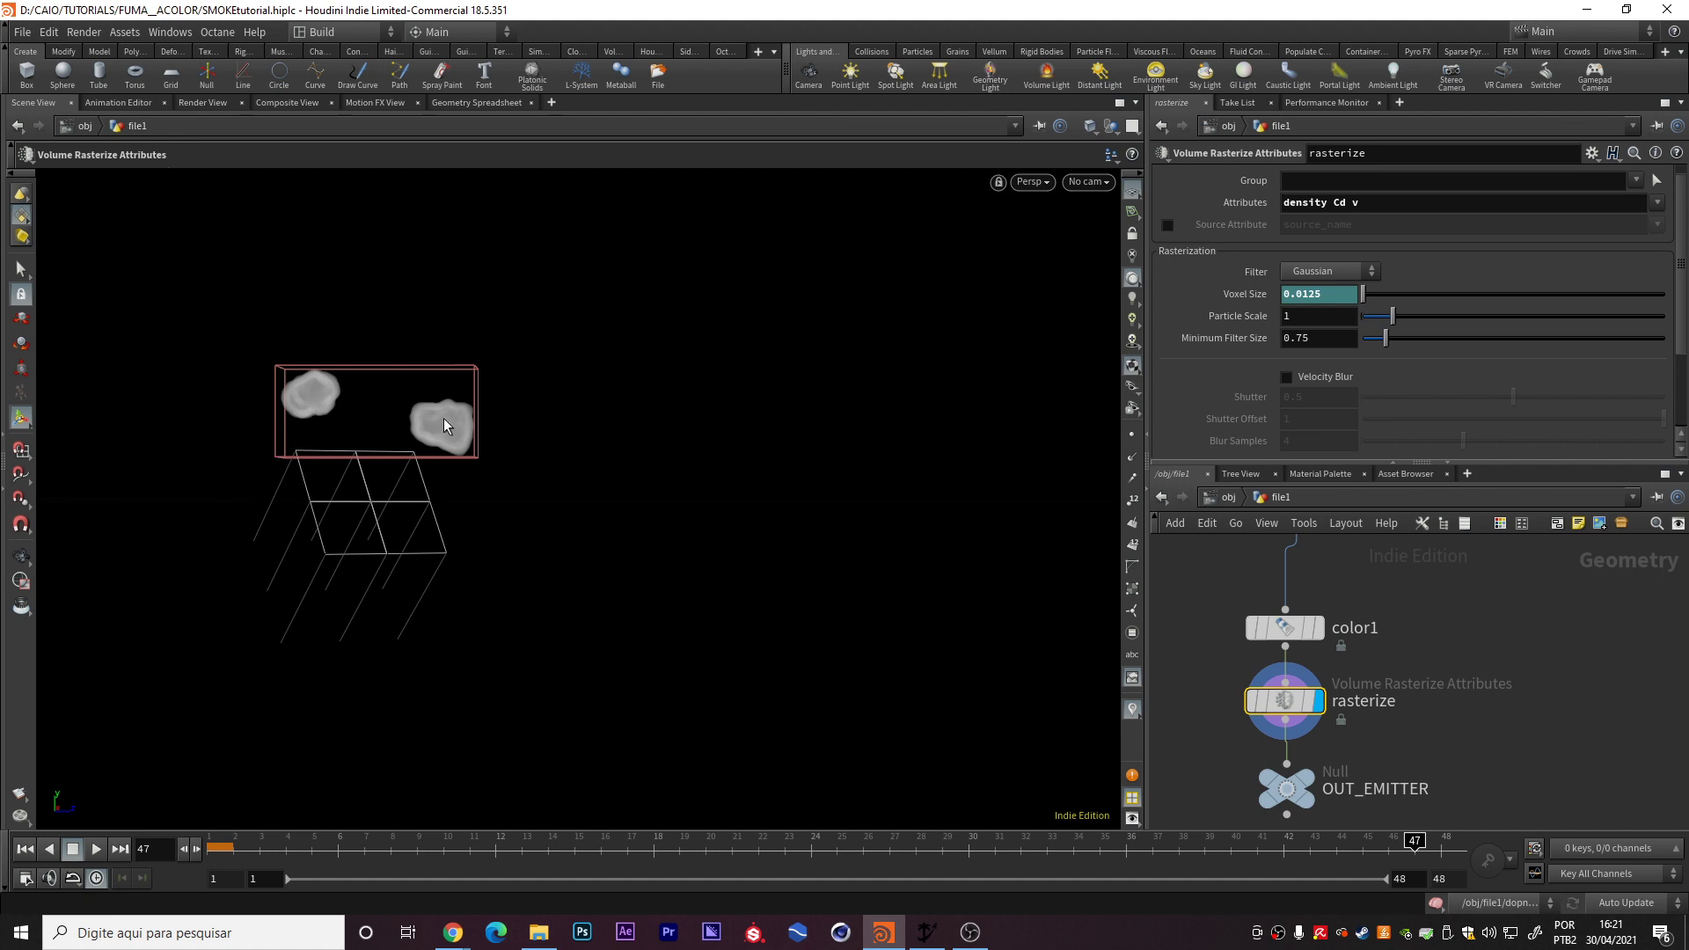
{"action": "middle_click_drag", "start_coordinate": [1416, 761], "coordinate": [1492, 663]}
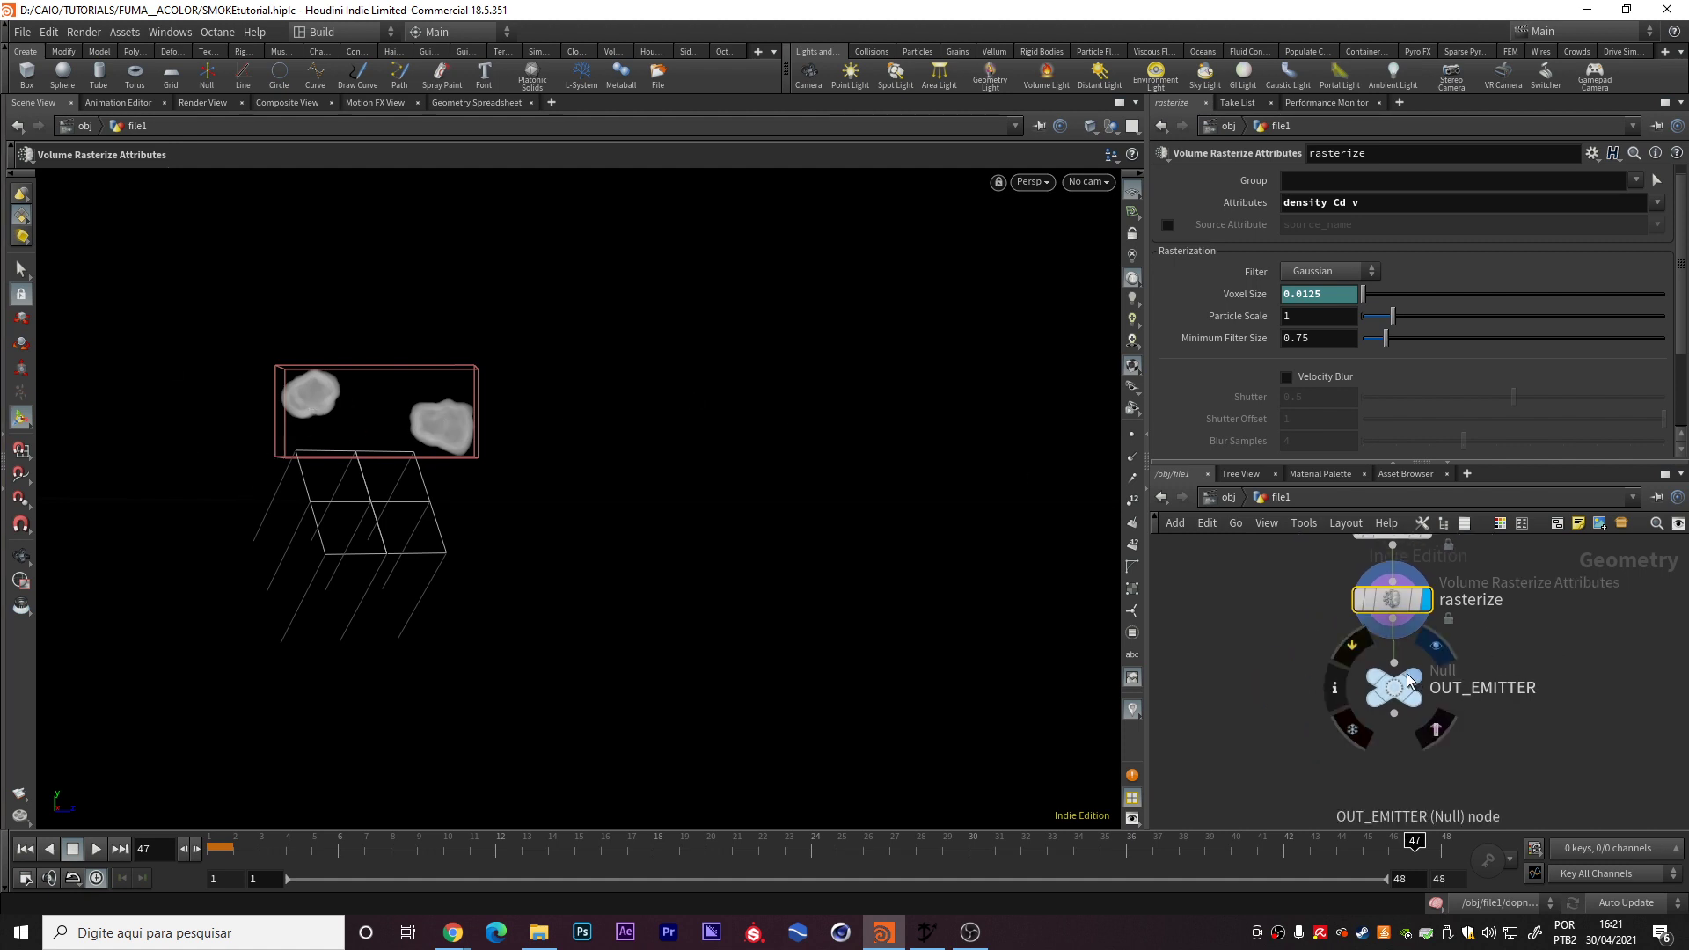
{"action": "left_click", "coordinate": [1406, 681]}
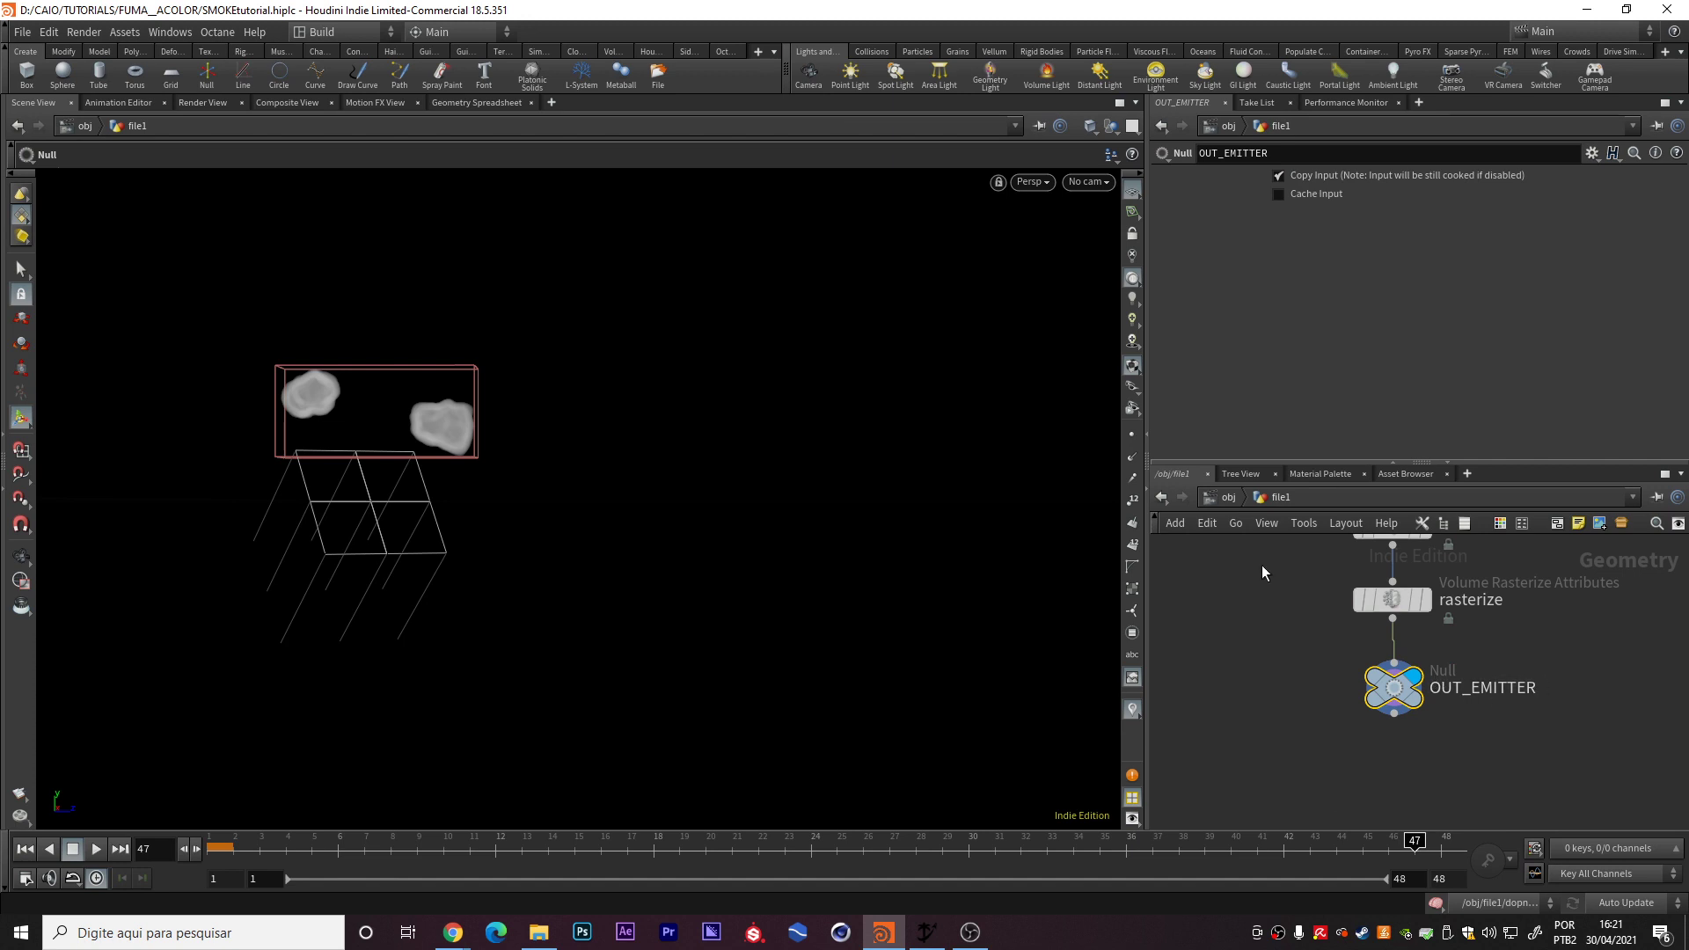
{"action": "left_click", "coordinate": [1228, 498]}
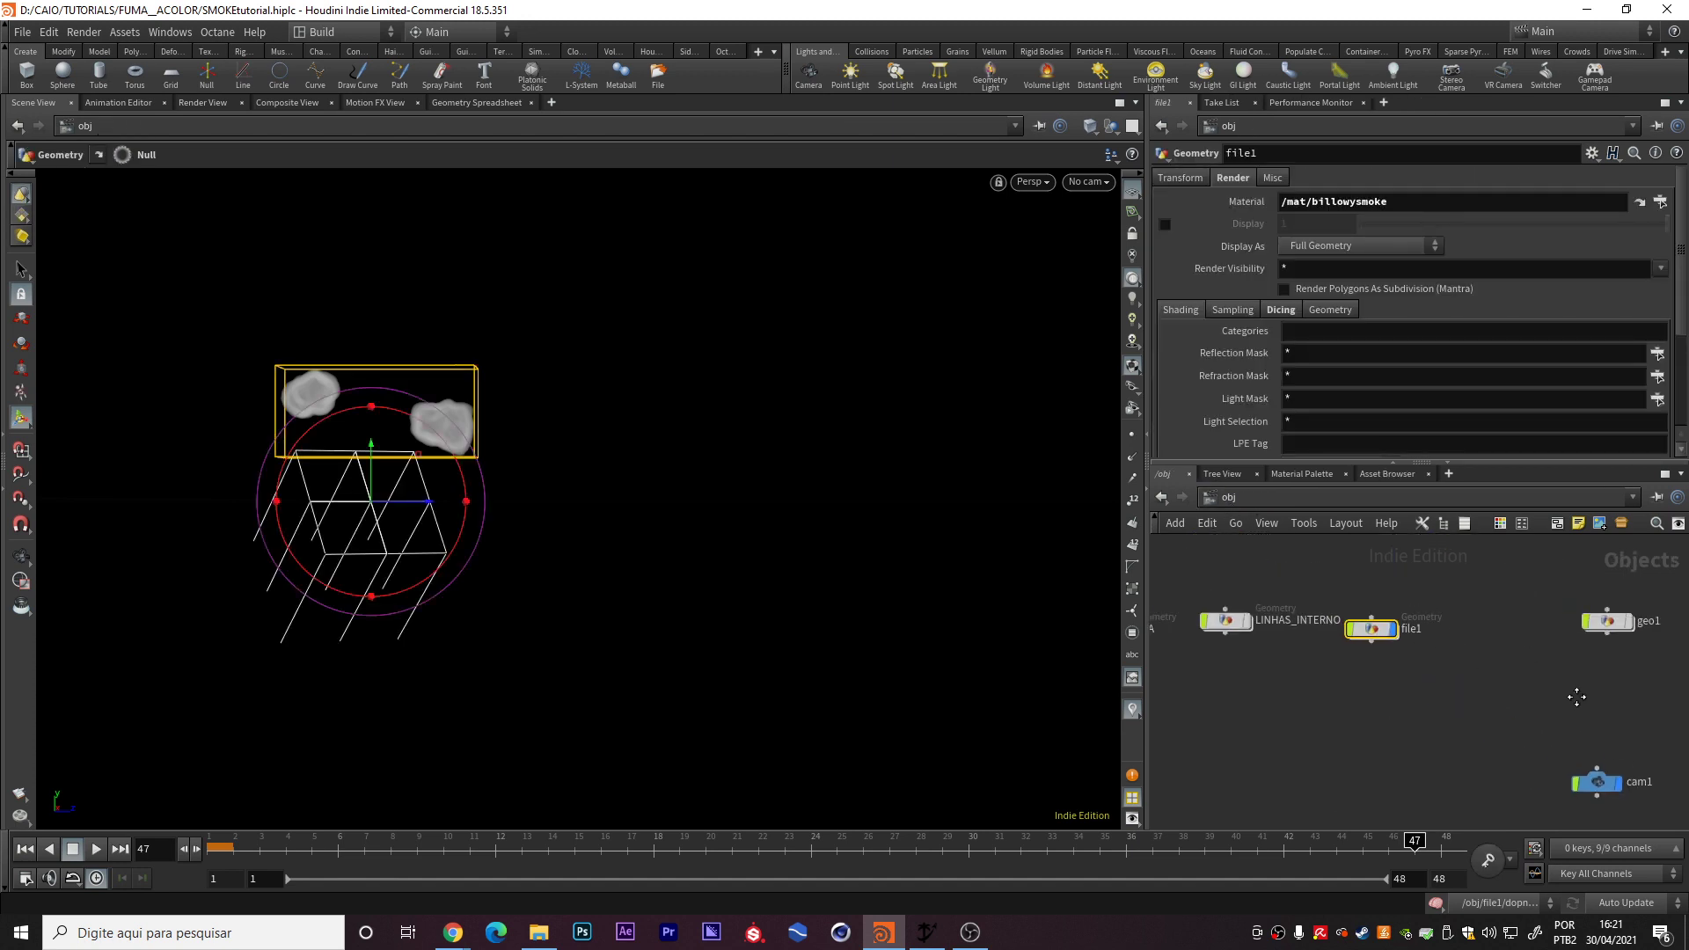
- Go back into file1, rewind to frame 1, and dive into dopnet1
{"action": "double_click", "coordinate": [1340, 628]}
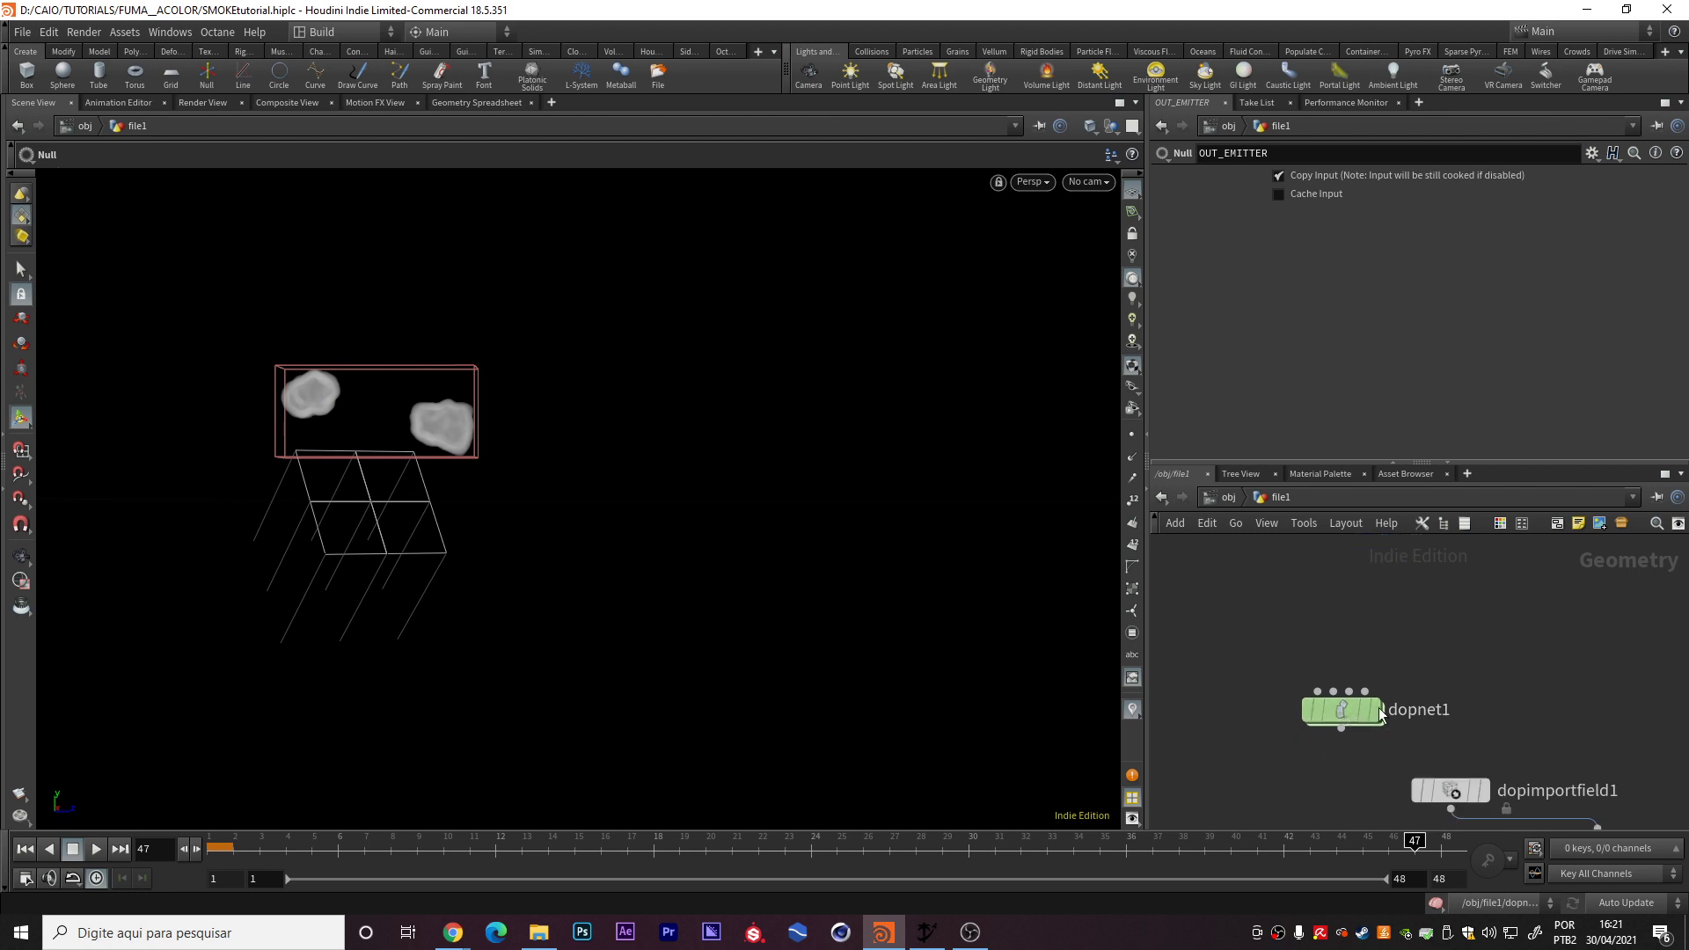
{"action": "left_click", "coordinate": [26, 851]}
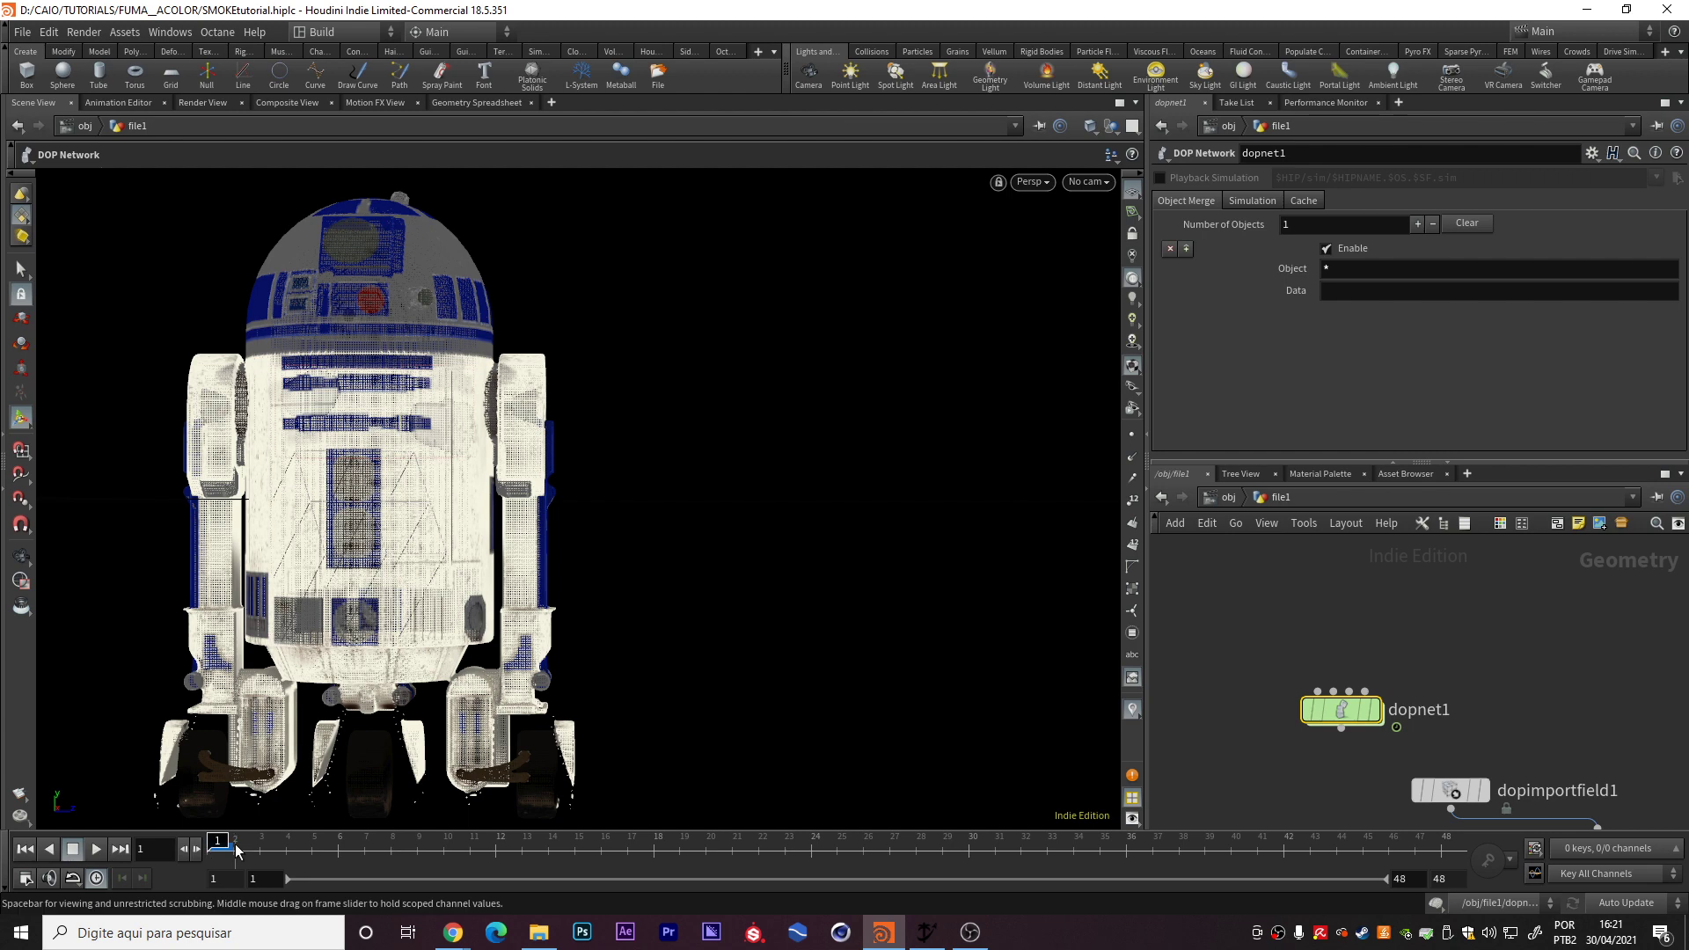
{"action": "double_click", "coordinate": [1341, 708]}
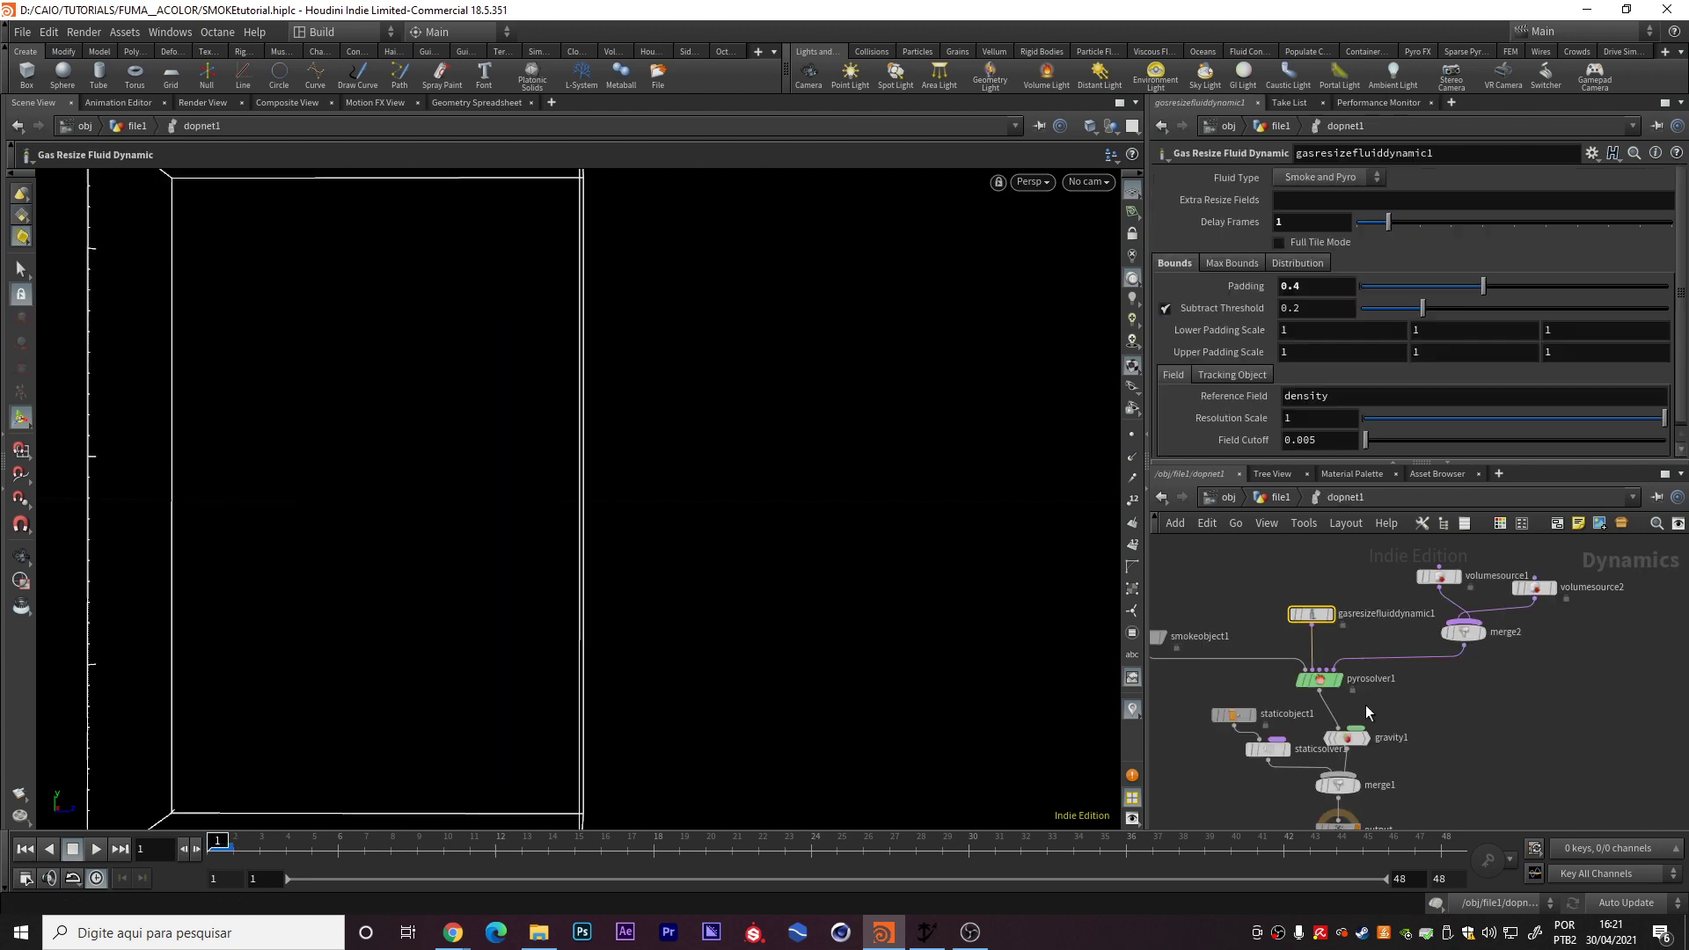
- Inspect merge1 and view staticobject1's collider settings pulling /obj/file1/OUT_COLLIDER
{"action": "middle_click_drag", "start_coordinate": [1326, 562], "coordinate": [1604, 710]}
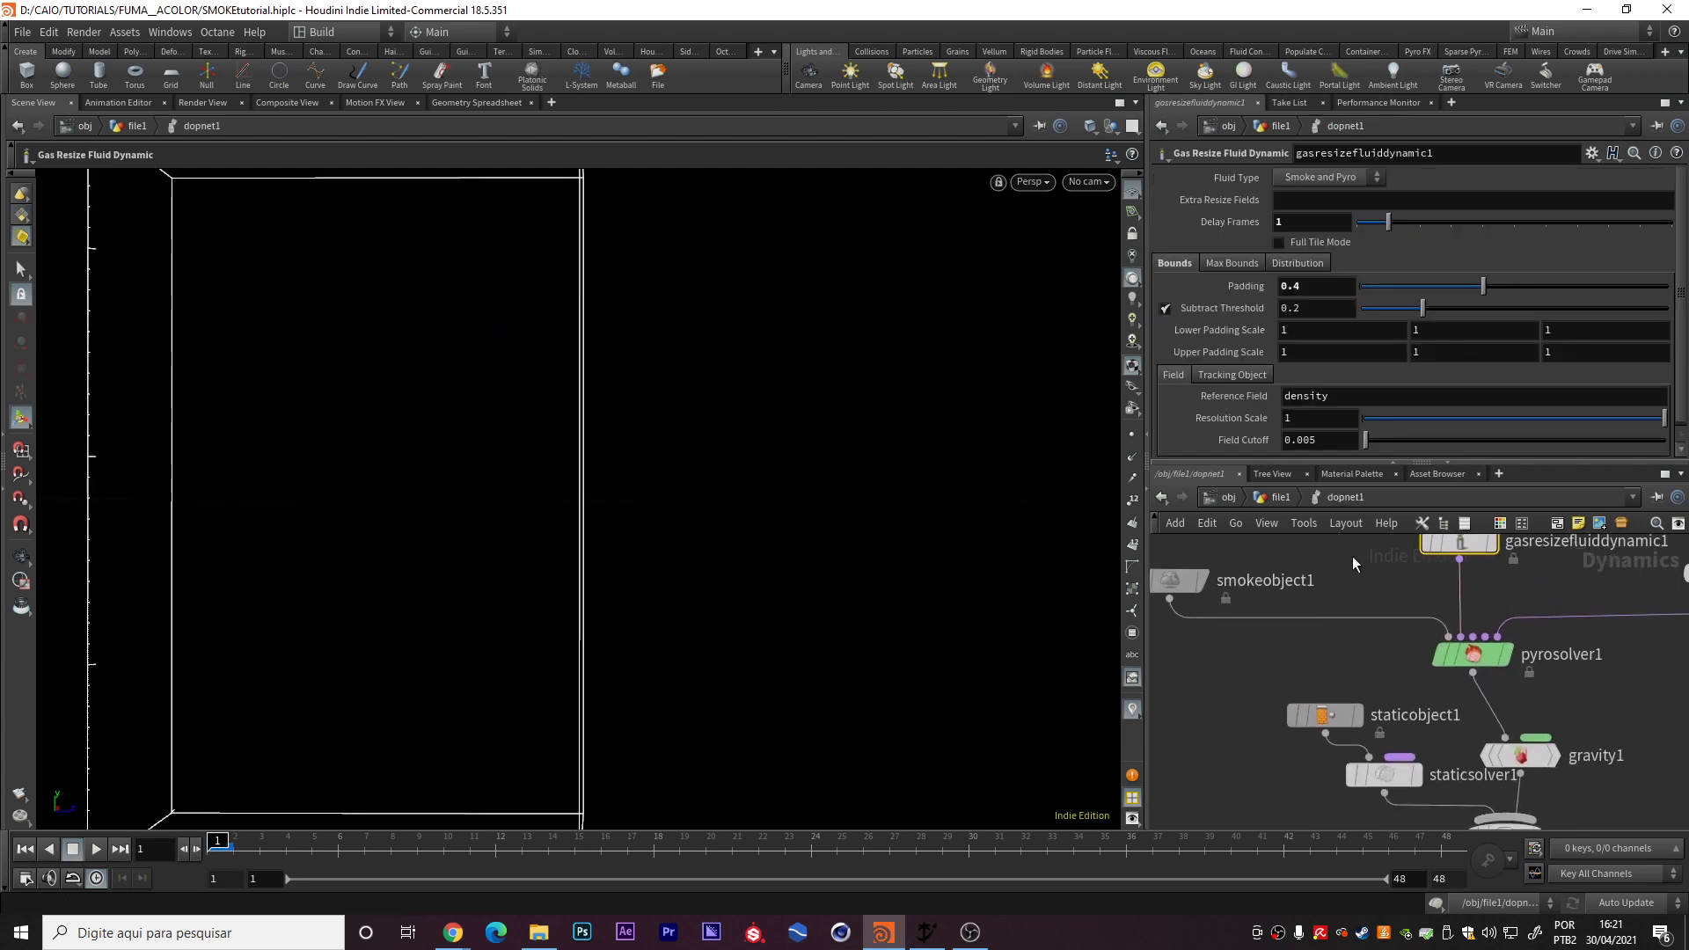
{"action": "scroll", "coordinate": [1465, 687], "scroll_direction": "up", "scroll_amount": 2}
{"action": "scroll", "coordinate": [1442, 677], "scroll_direction": "up", "scroll_amount": 2}
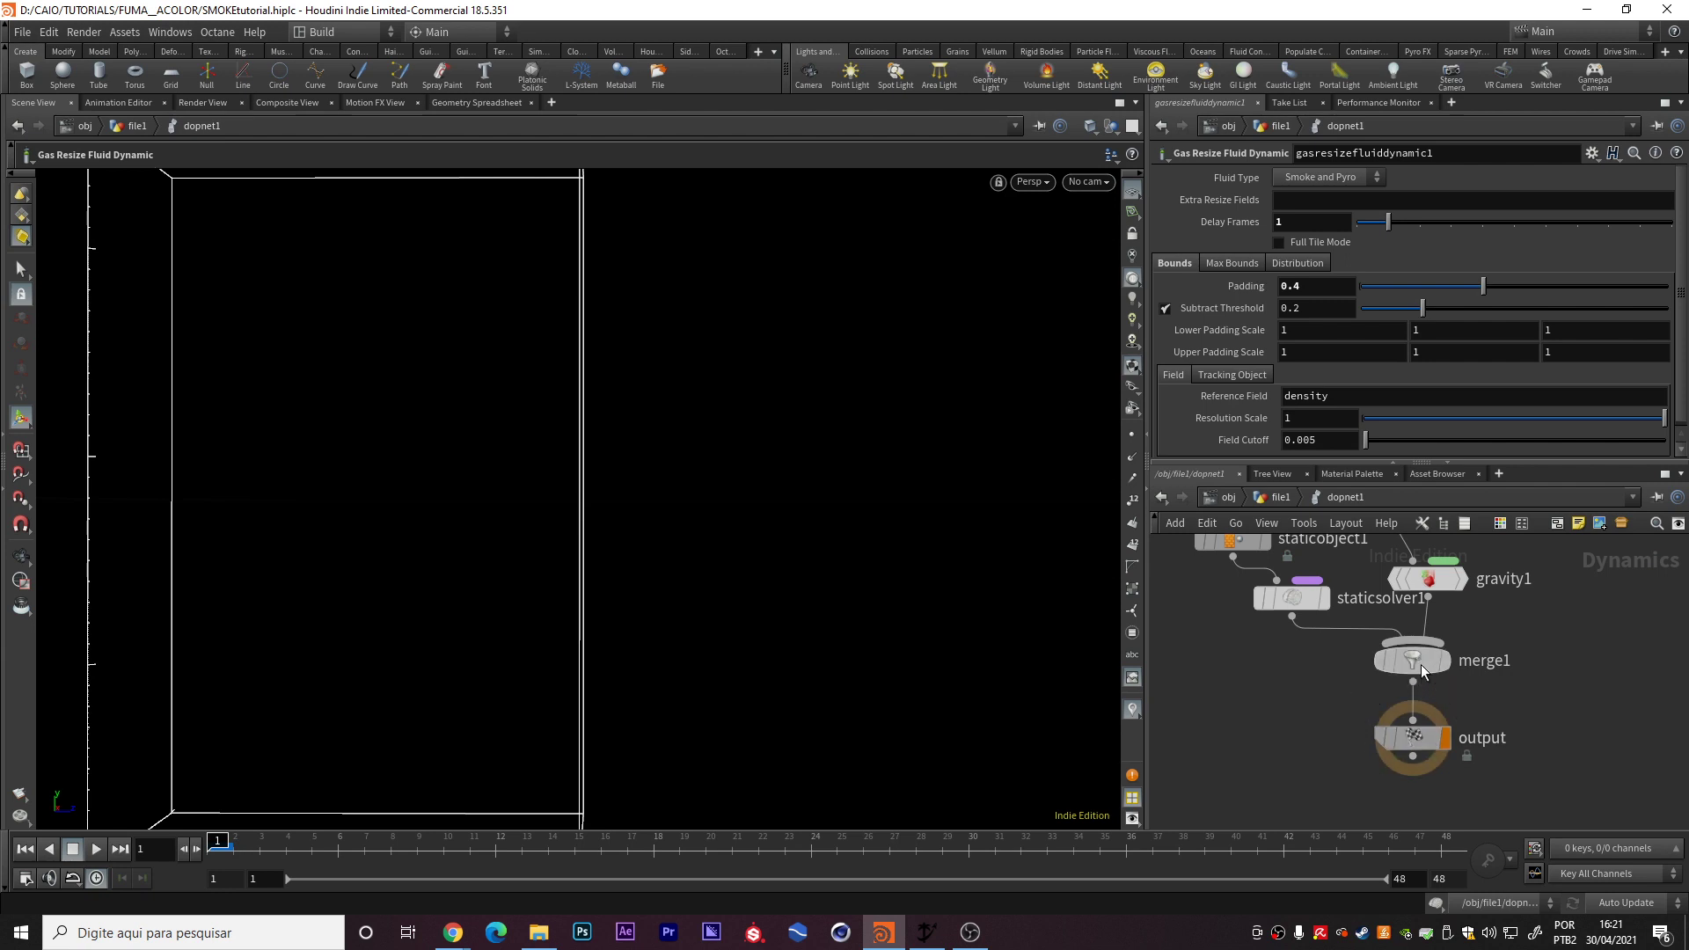
{"action": "left_click", "coordinate": [1421, 663]}
{"action": "middle_click_drag", "start_coordinate": [1551, 635], "coordinate": [1586, 761]}
{"action": "left_click_drag", "start_coordinate": [1246, 635], "coordinate": [1323, 723]}
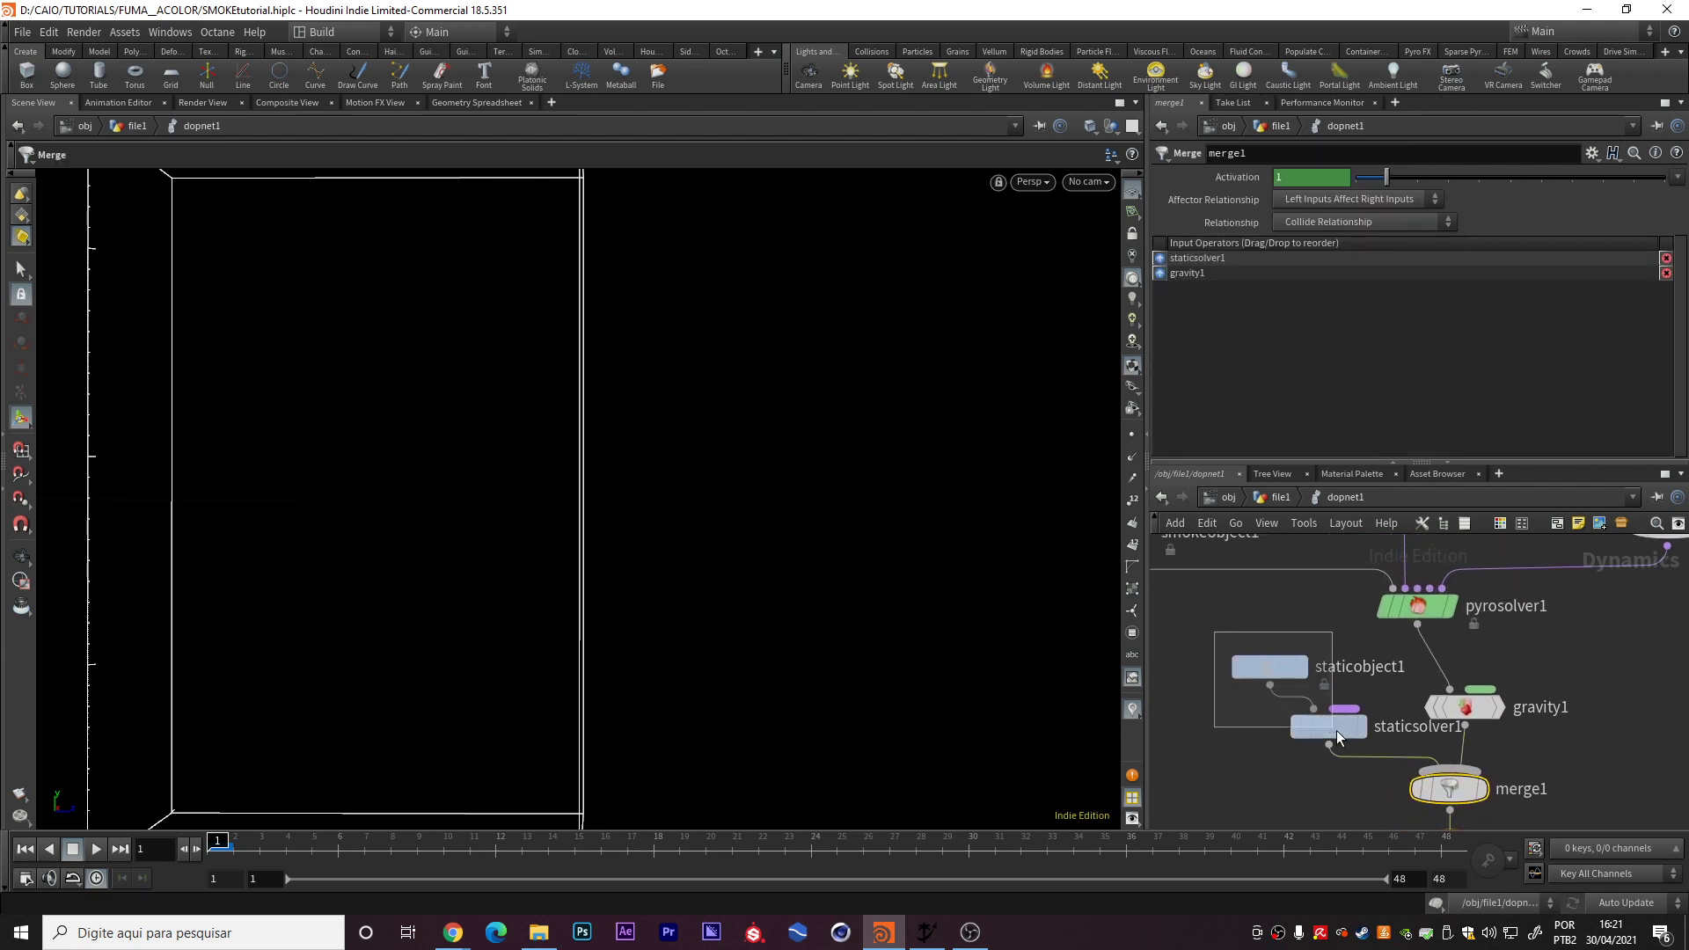
{"action": "left_click", "coordinate": [1266, 670]}
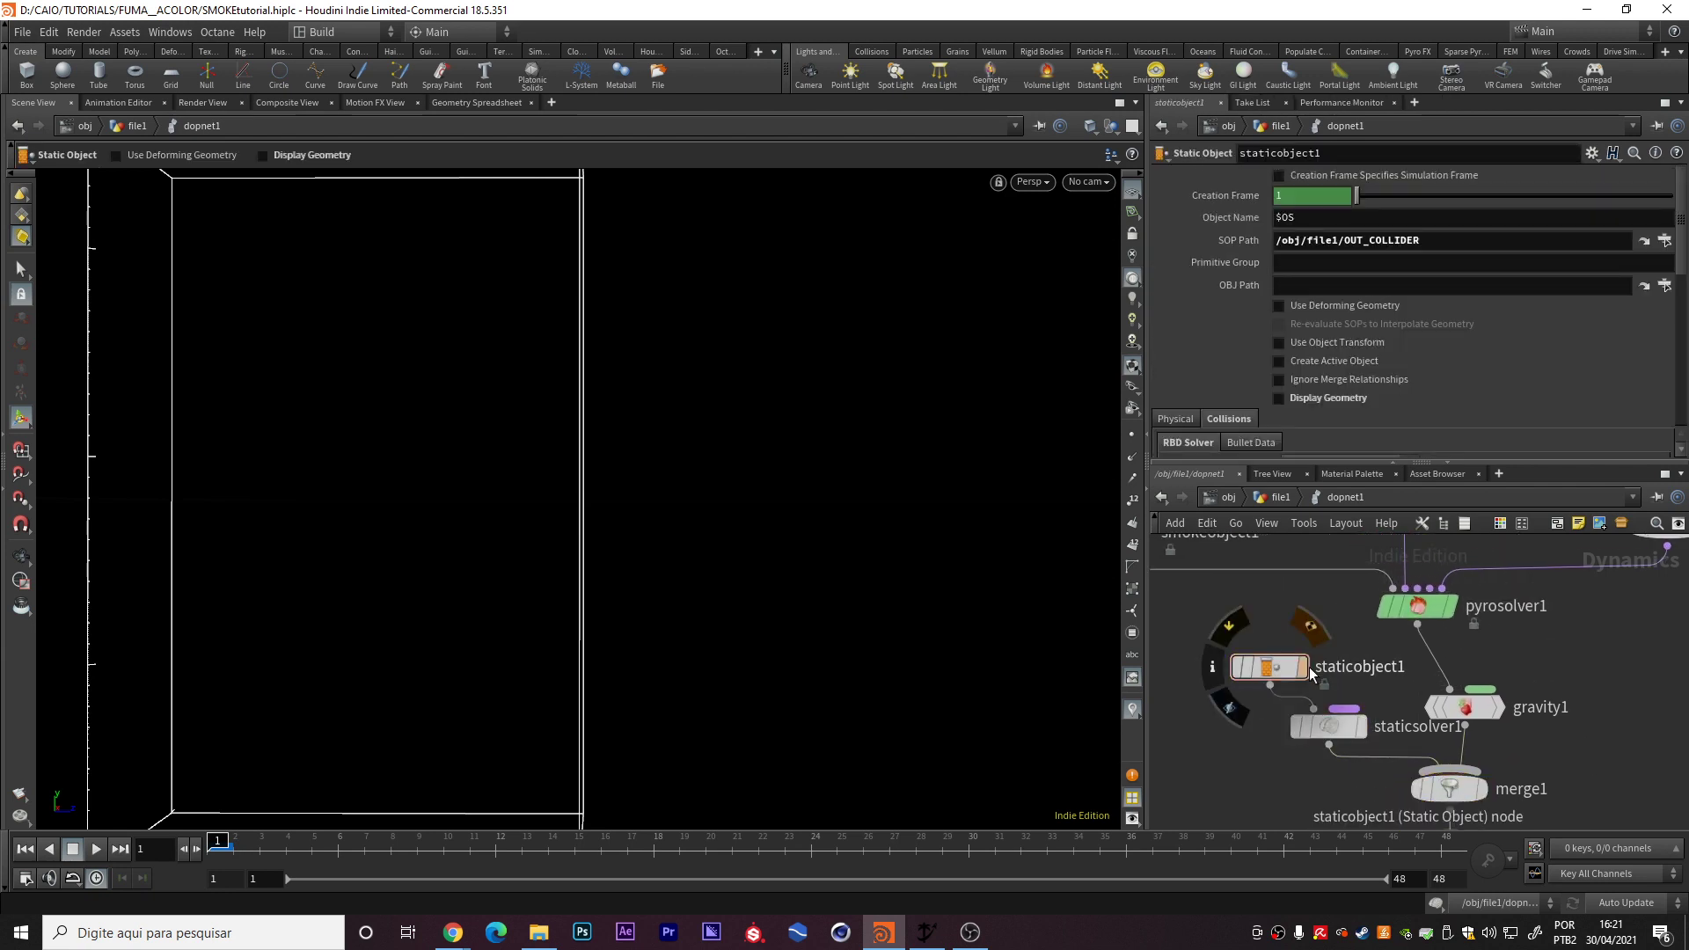
{"action": "left_click", "coordinate": [1323, 404]}
{"action": "mouse_move", "coordinate": [468, 623]}
{"action": "left_mouse_down"}
{"action": "mouse_move", "coordinate": [595, 495]}
{"action": "mouse_move", "coordinate": [595, 425]}
{"action": "left_mouse_up"}
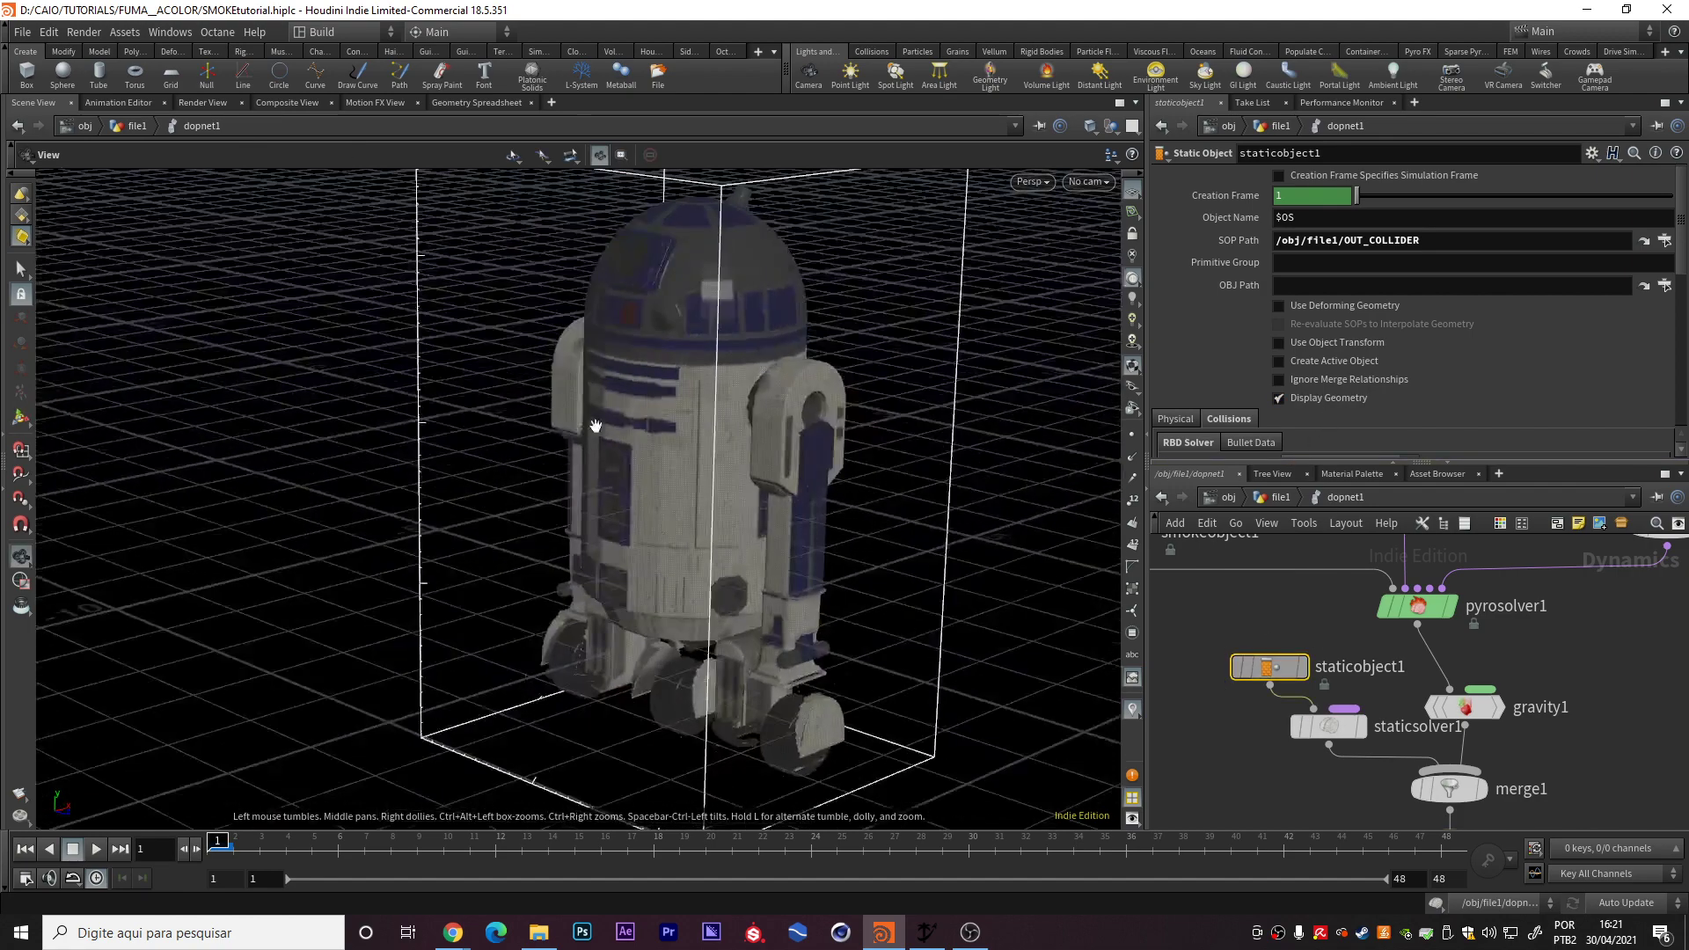
{"action": "key", "text": "Return"}
{"action": "left_click_drag", "start_coordinate": [1418, 240], "coordinate": [1343, 244]}
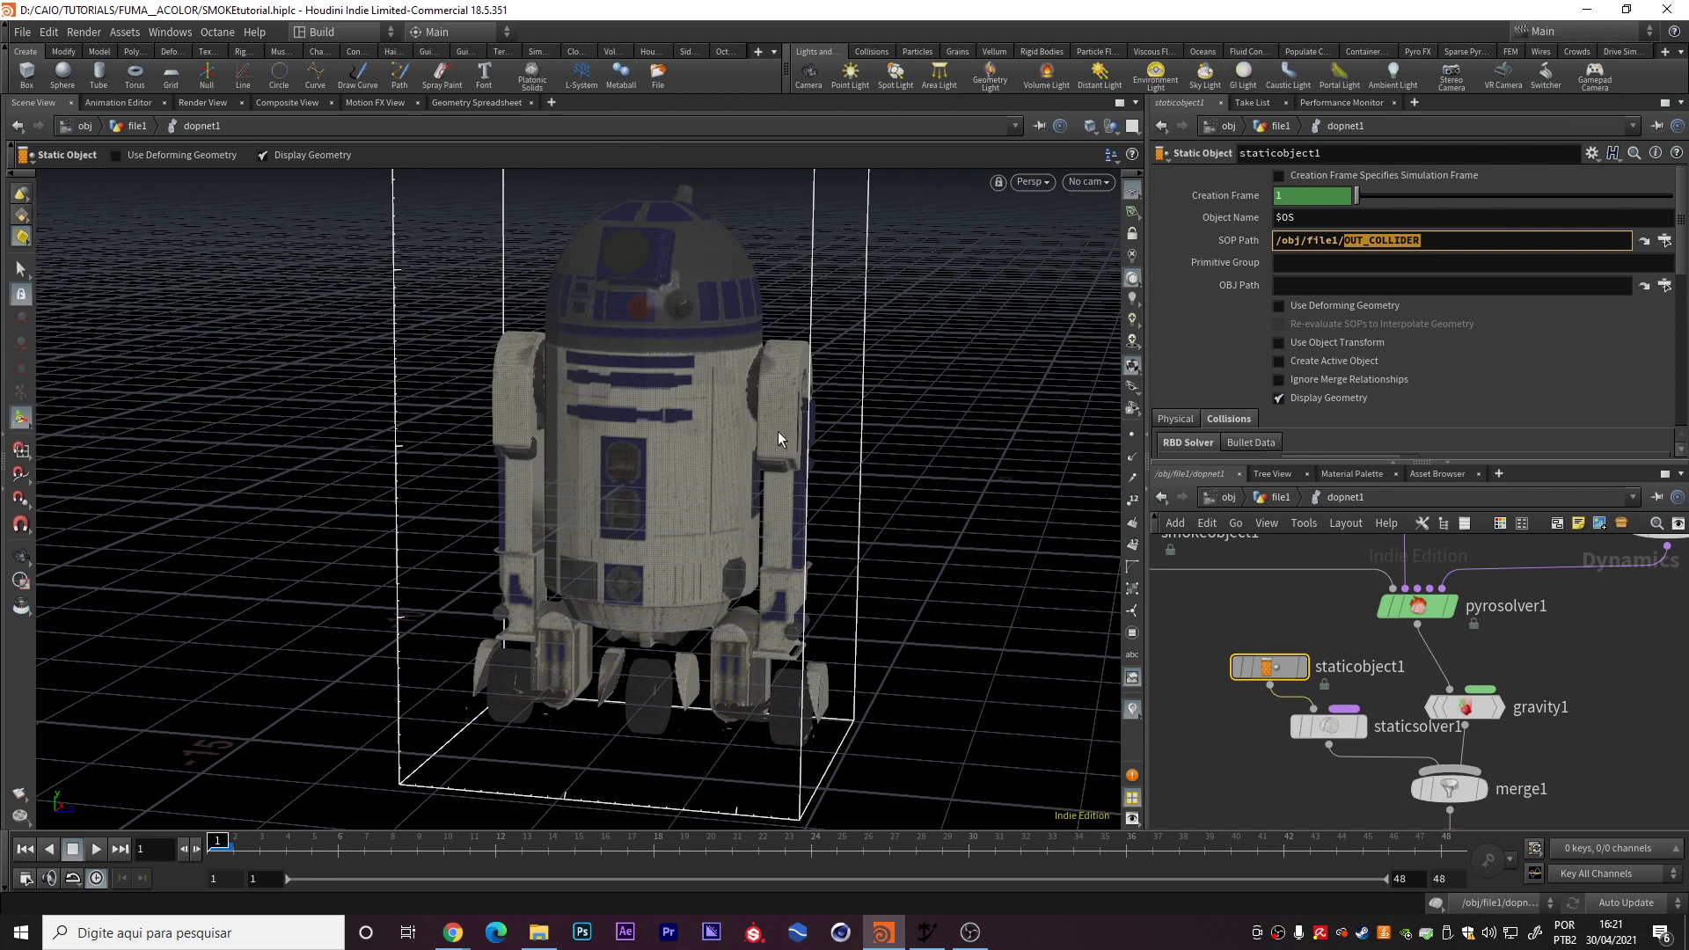
{"action": "scroll", "coordinate": [1371, 350], "scroll_direction": "down", "scroll_amount": 2}
{"action": "scroll", "coordinate": [1443, 341], "scroll_direction": "down", "scroll_amount": 1}
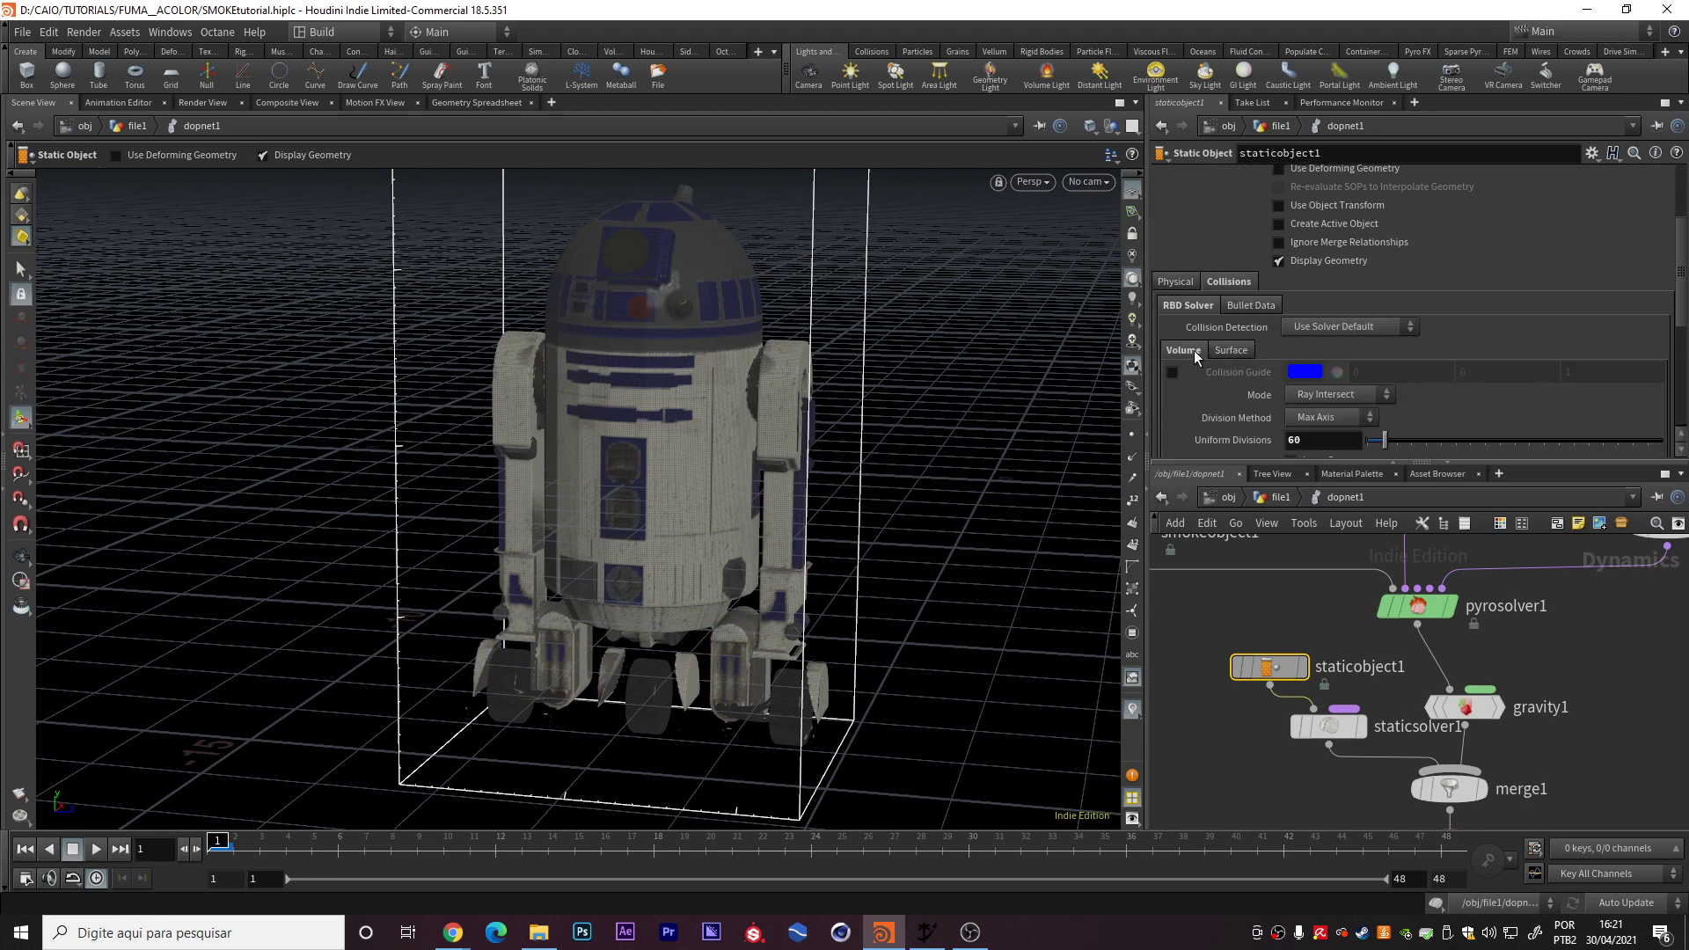
{"action": "scroll", "coordinate": [1233, 384], "scroll_direction": "down", "scroll_amount": 1}
{"action": "scroll", "coordinate": [1247, 361], "scroll_direction": "down", "scroll_amount": 1}
{"action": "scroll", "coordinate": [1217, 327], "scroll_direction": "down", "scroll_amount": 1}
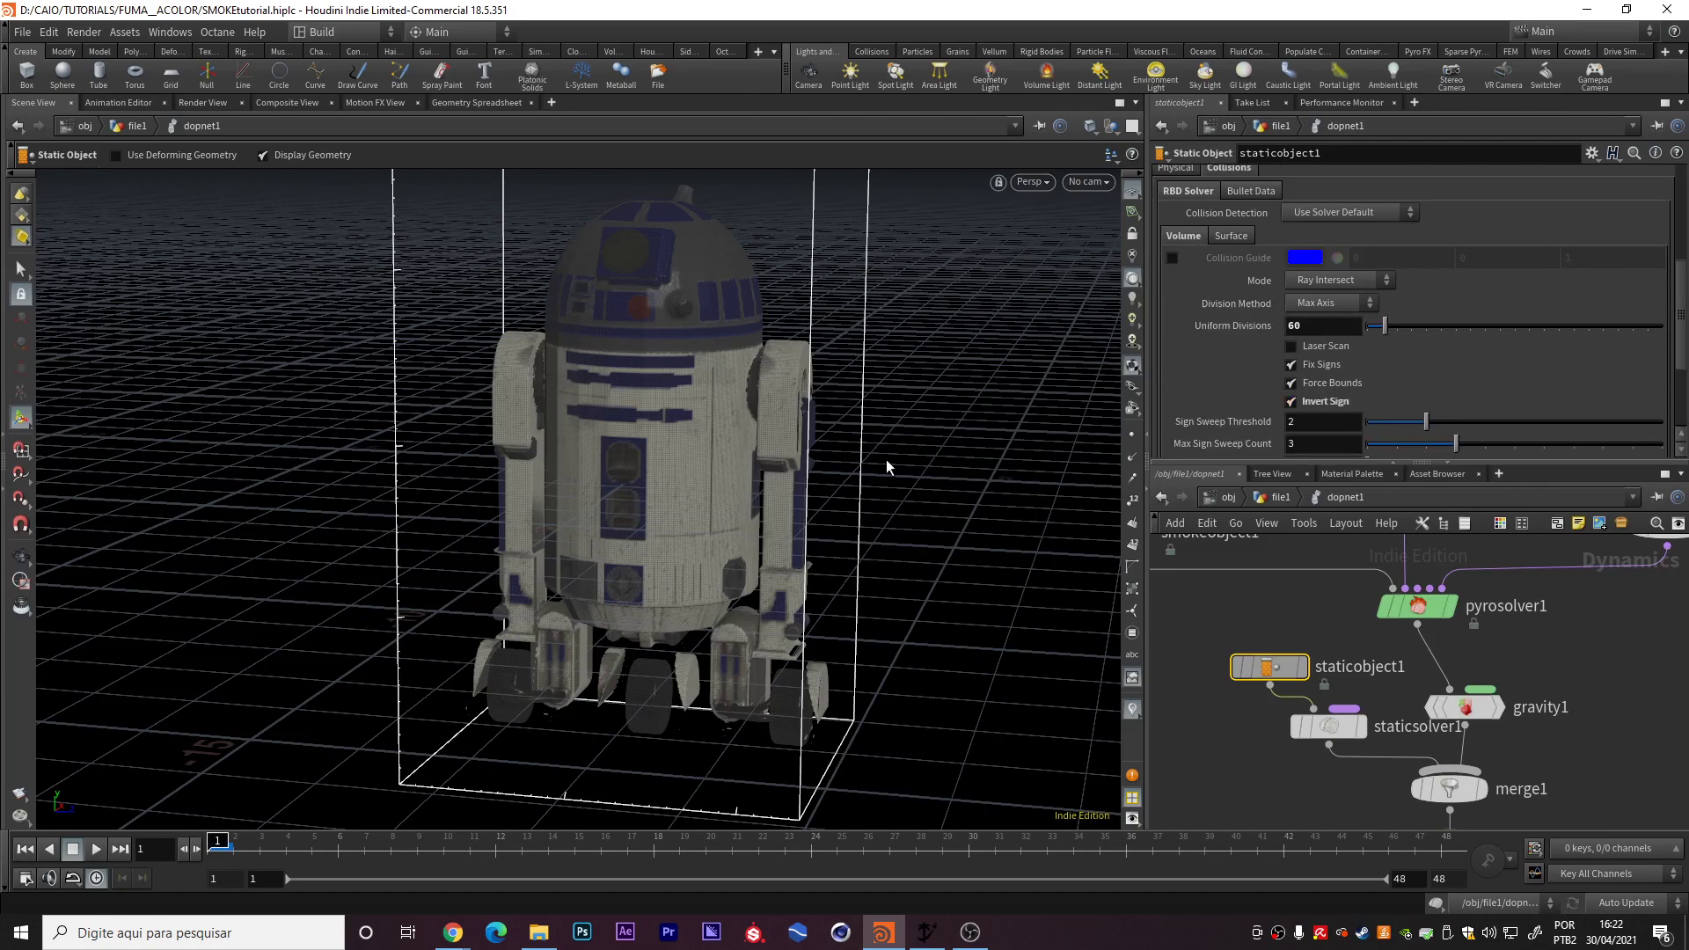
{"action": "key", "text": "Escape"}
{"action": "left_click_drag", "start_coordinate": [660, 414], "coordinate": [676, 416]}
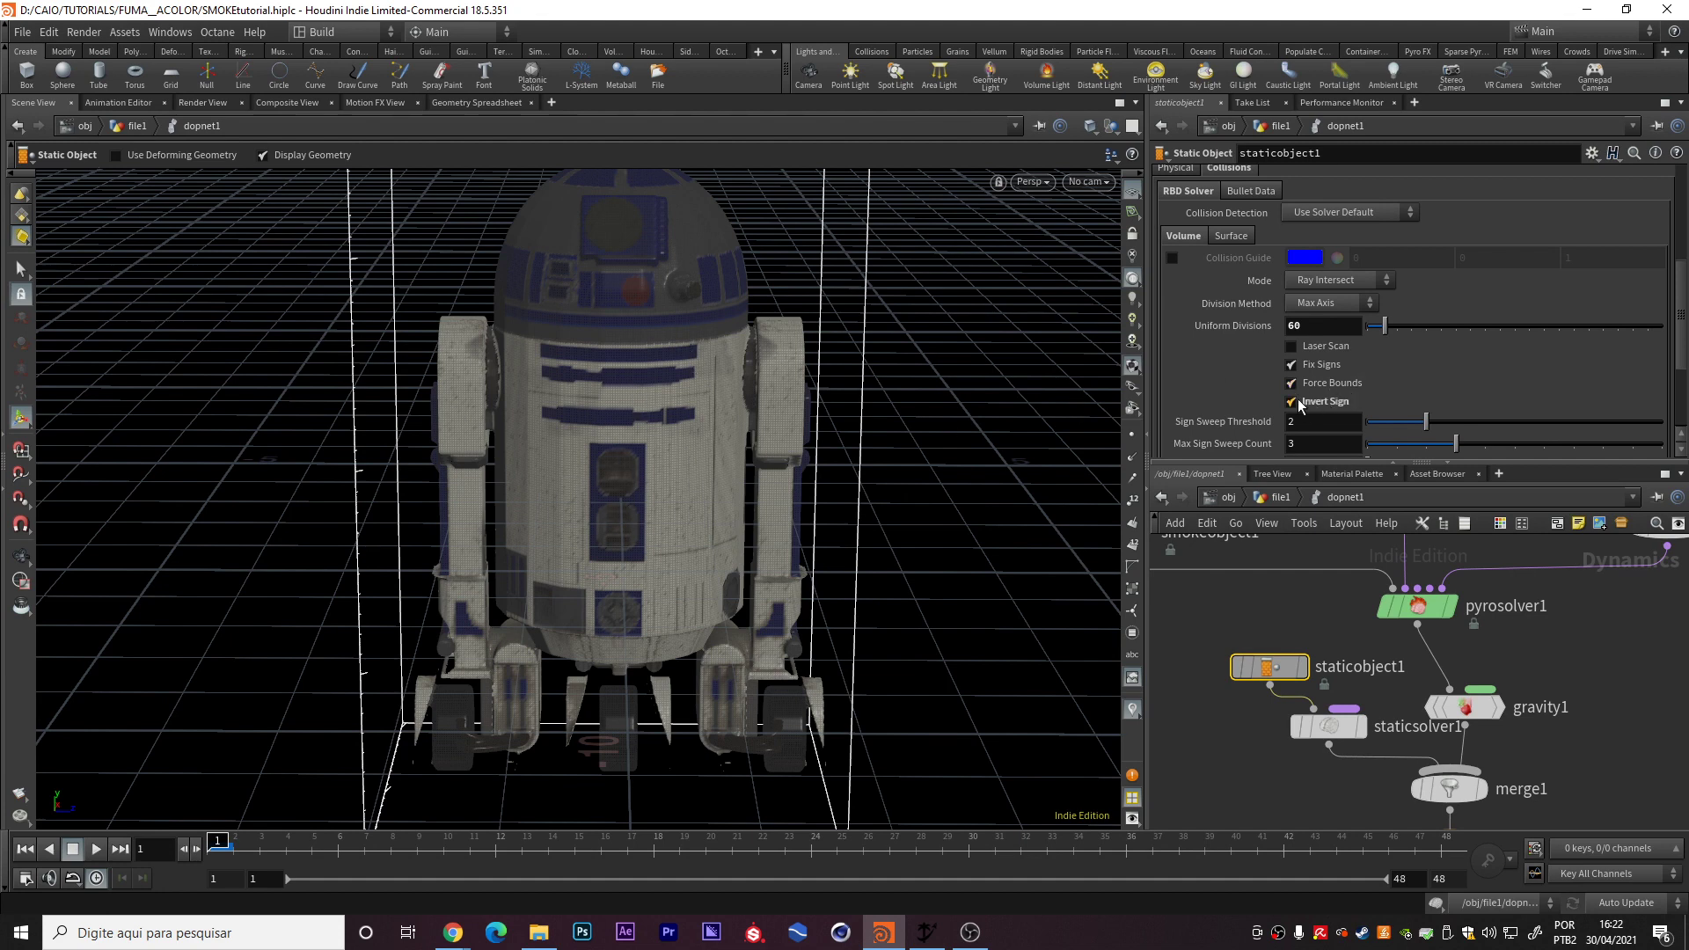
{"action": "scroll", "coordinate": [1213, 304], "scroll_direction": "down", "scroll_amount": 1}
{"action": "scroll", "coordinate": [1214, 305], "scroll_direction": "down", "scroll_amount": 1}
{"action": "scroll", "coordinate": [1213, 304], "scroll_direction": "up", "scroll_amount": 2}
{"action": "scroll", "coordinate": [1214, 304], "scroll_direction": "up", "scroll_amount": 2}
{"action": "scroll", "coordinate": [1195, 304], "scroll_direction": "up", "scroll_amount": 2}
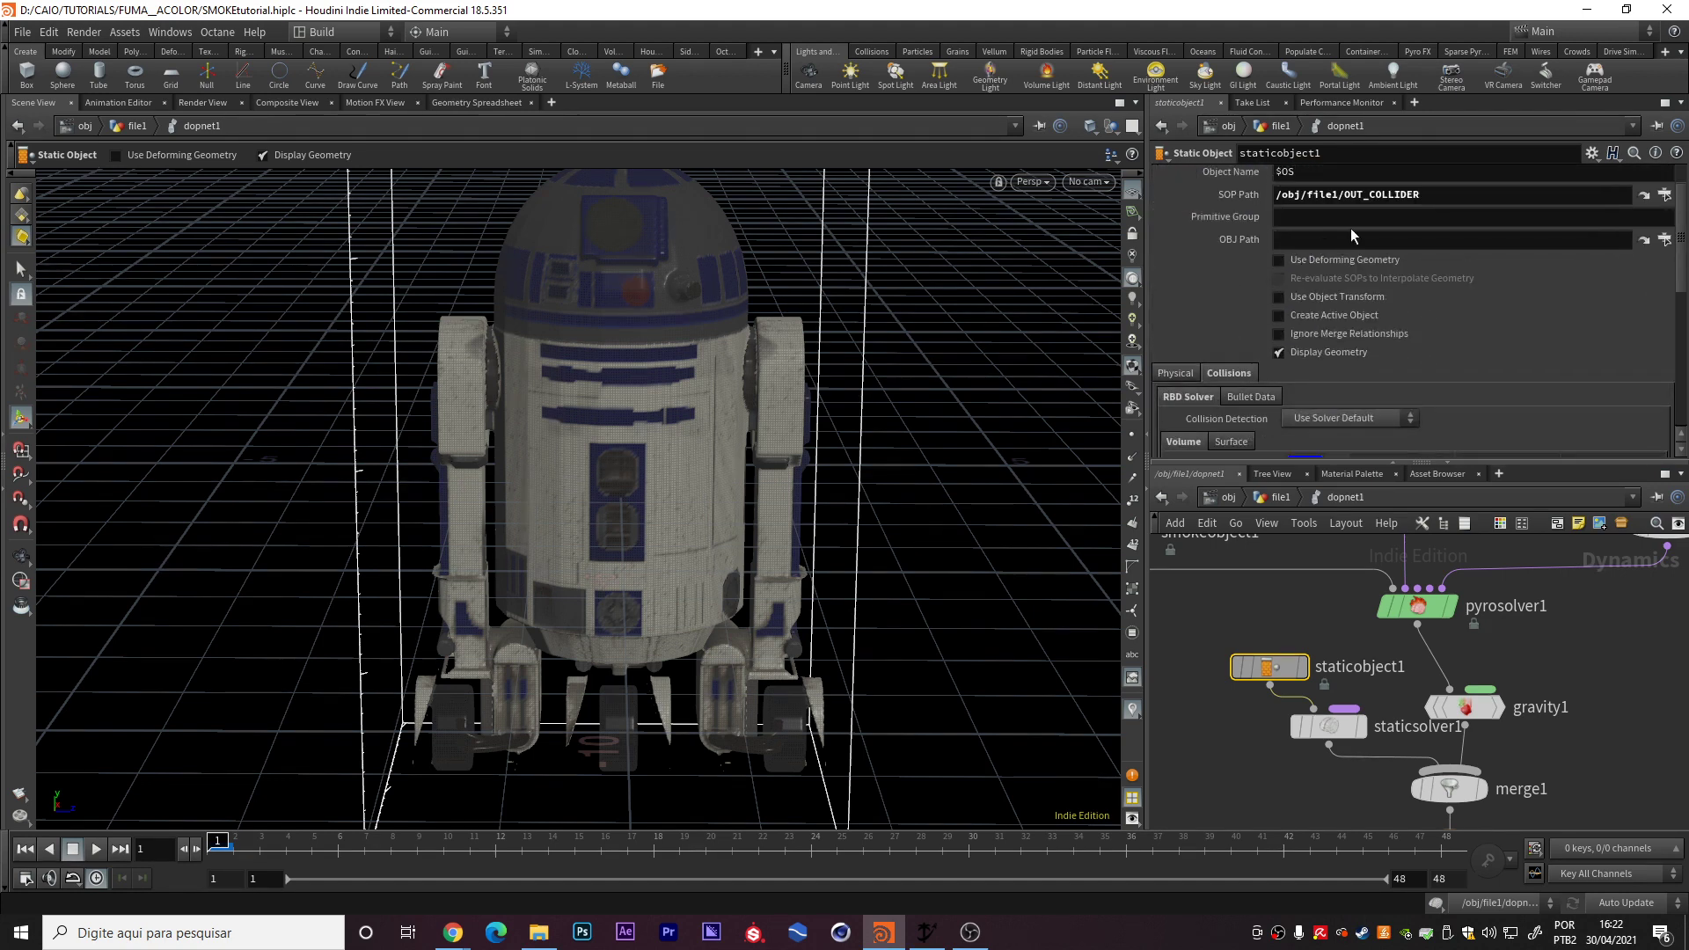
{"action": "scroll", "coordinate": [1351, 233], "scroll_direction": "up", "scroll_amount": 1}
{"action": "middle_click_drag", "start_coordinate": [1335, 711], "coordinate": [1269, 635]}
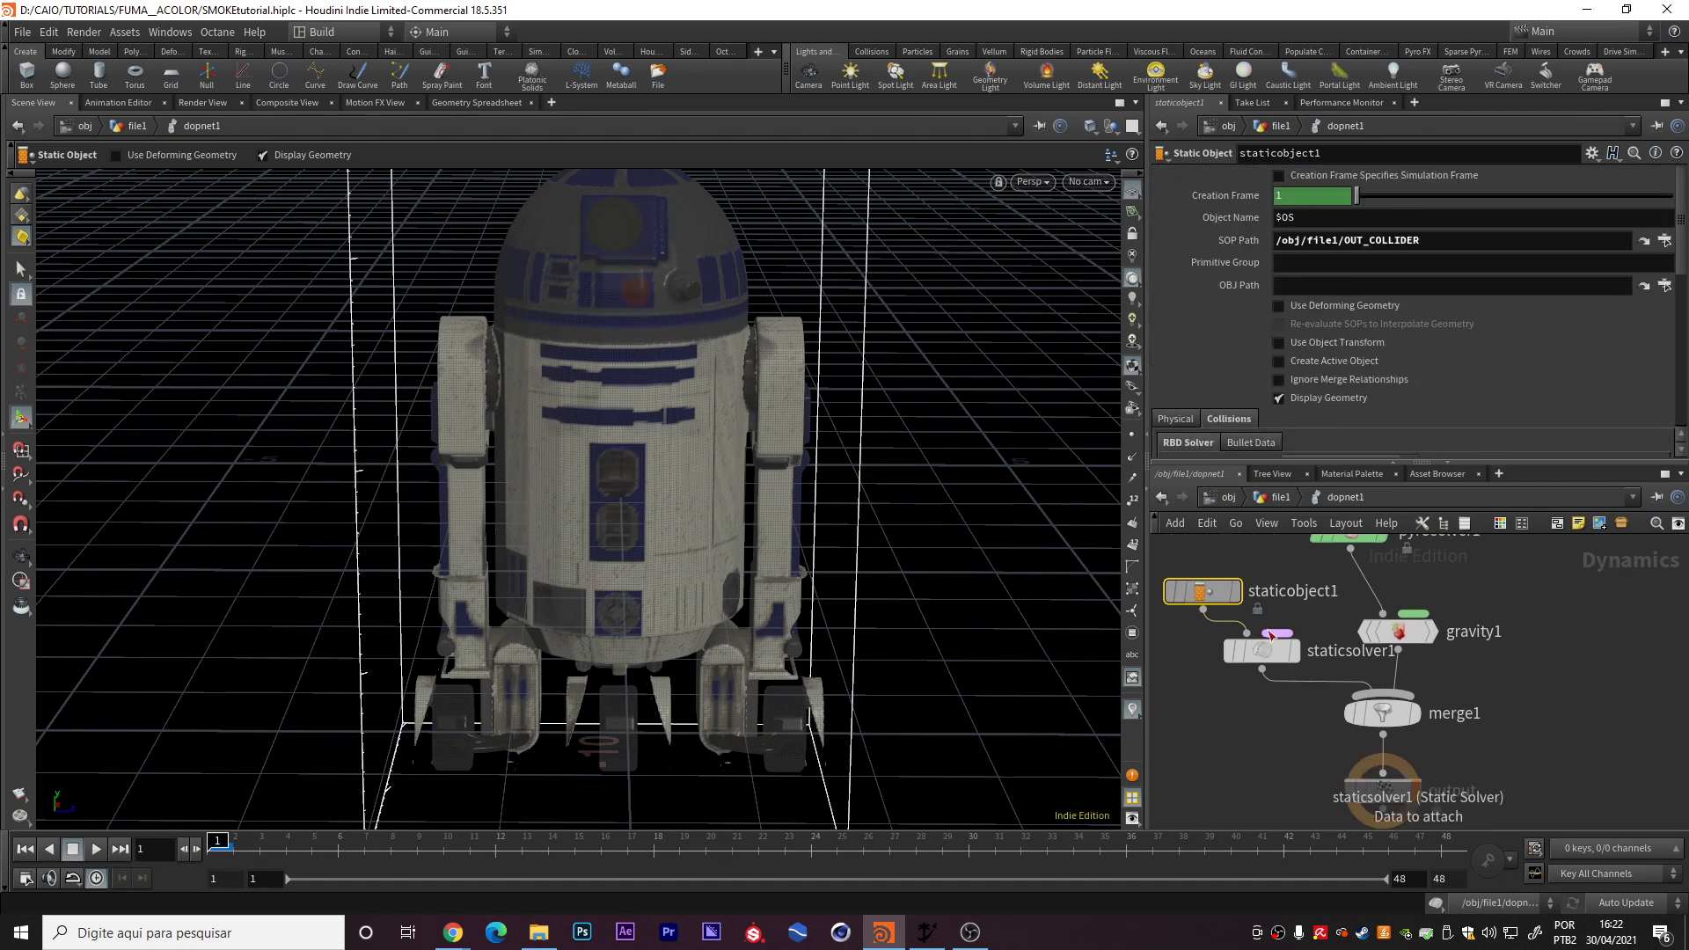
- Inspect the staticsolver1, merge1 and gravity1 nodes in the DOP network
{"action": "left_click", "coordinate": [1263, 649]}
{"action": "left_click", "coordinate": [1391, 710]}
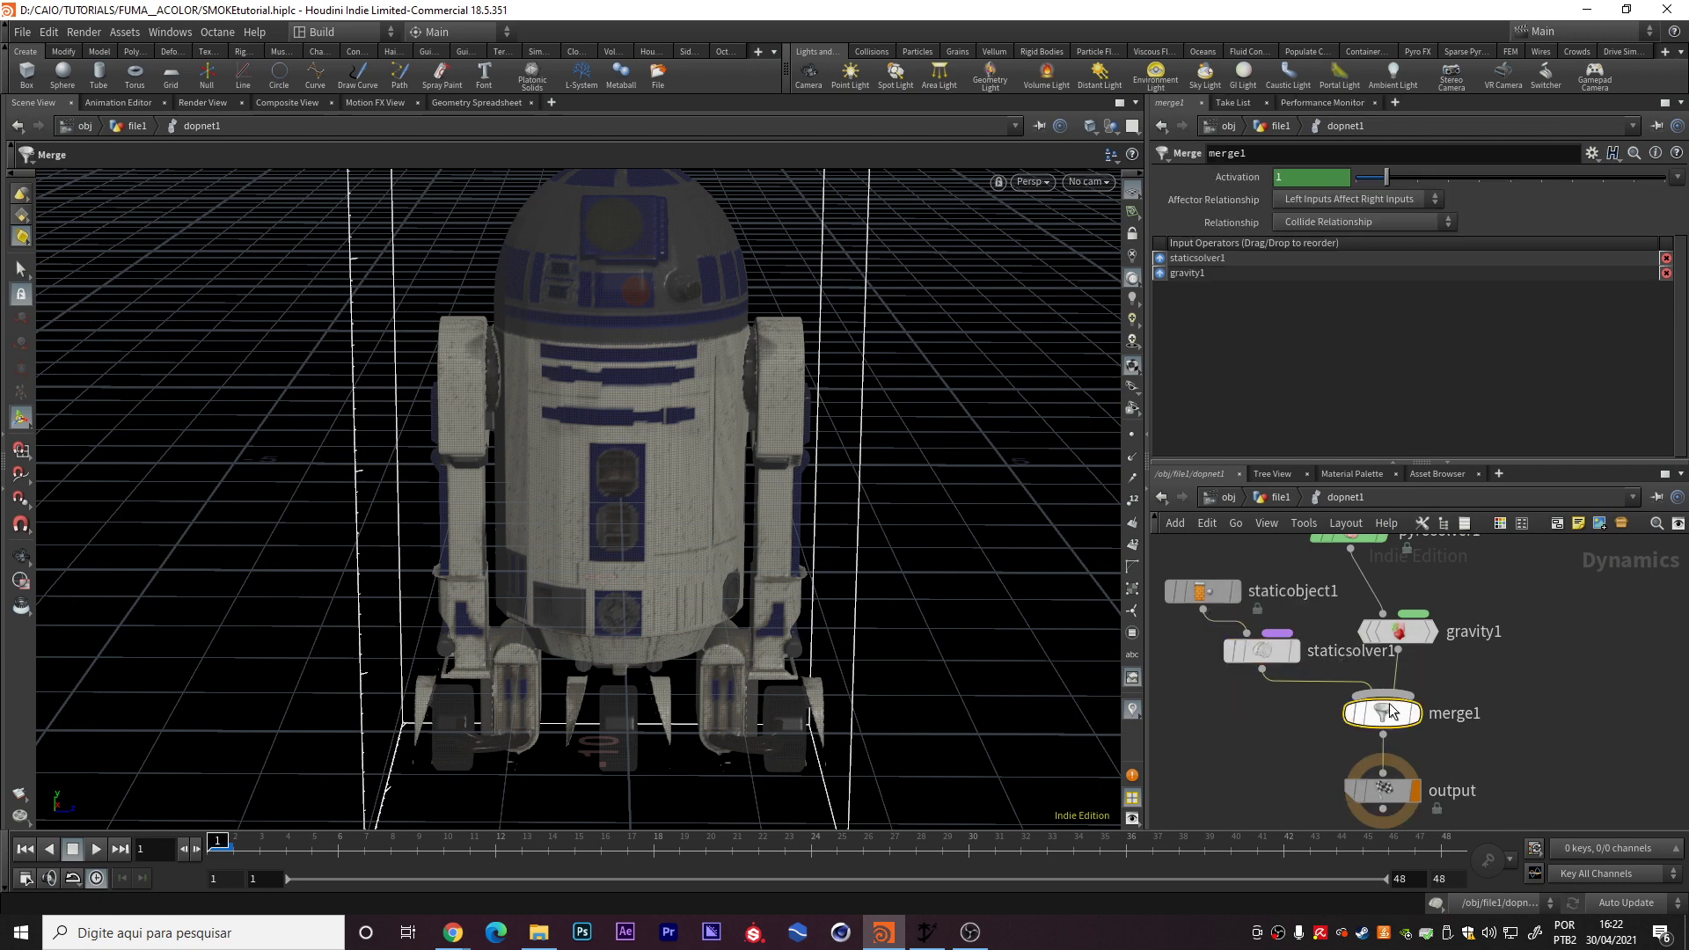
{"action": "middle_click_drag", "start_coordinate": [1475, 690], "coordinate": [1500, 735]}
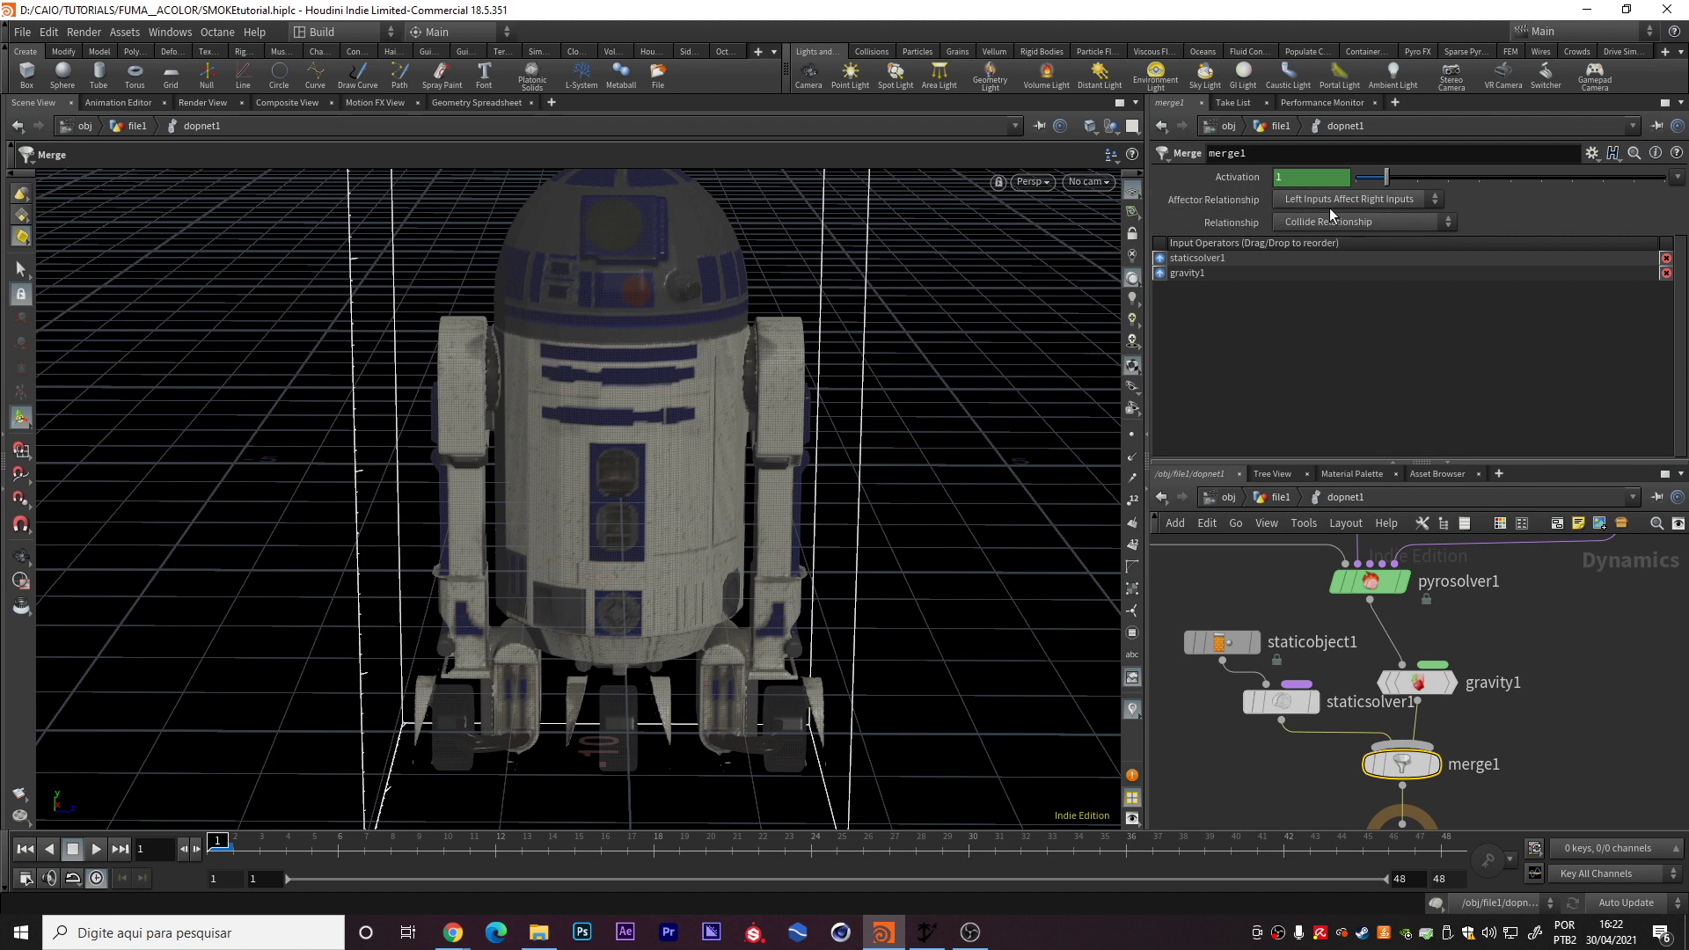
{"action": "middle_click_drag", "start_coordinate": [1559, 727], "coordinate": [1578, 655]}
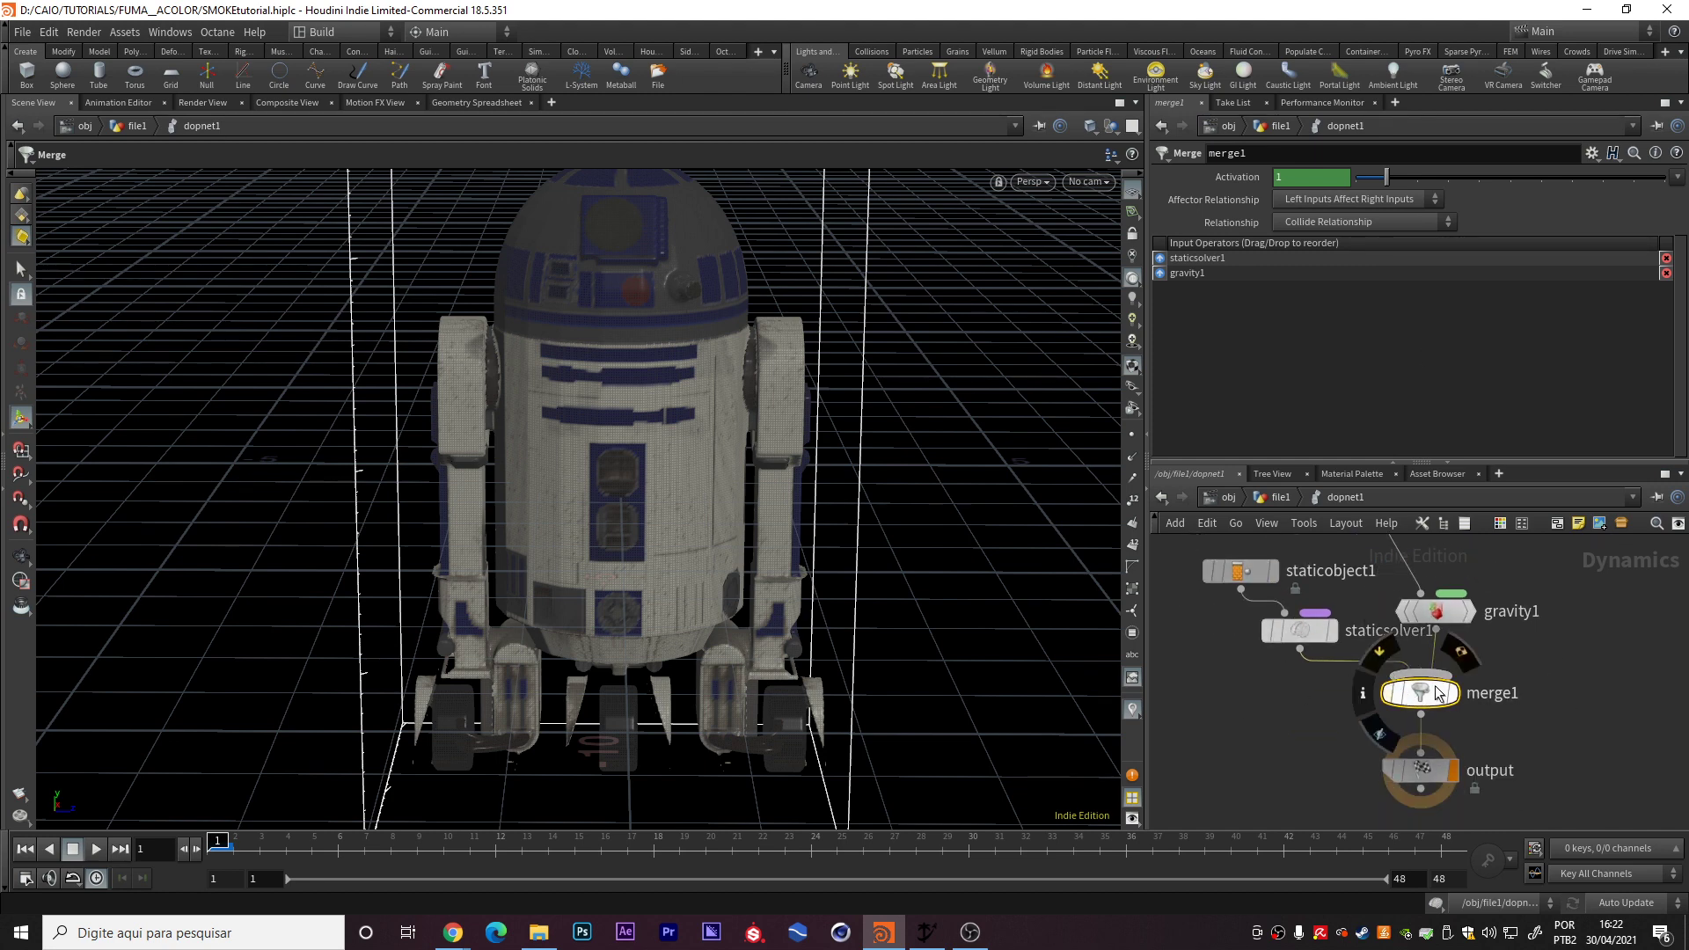
{"action": "middle_click_drag", "start_coordinate": [1559, 622], "coordinate": [1559, 681]}
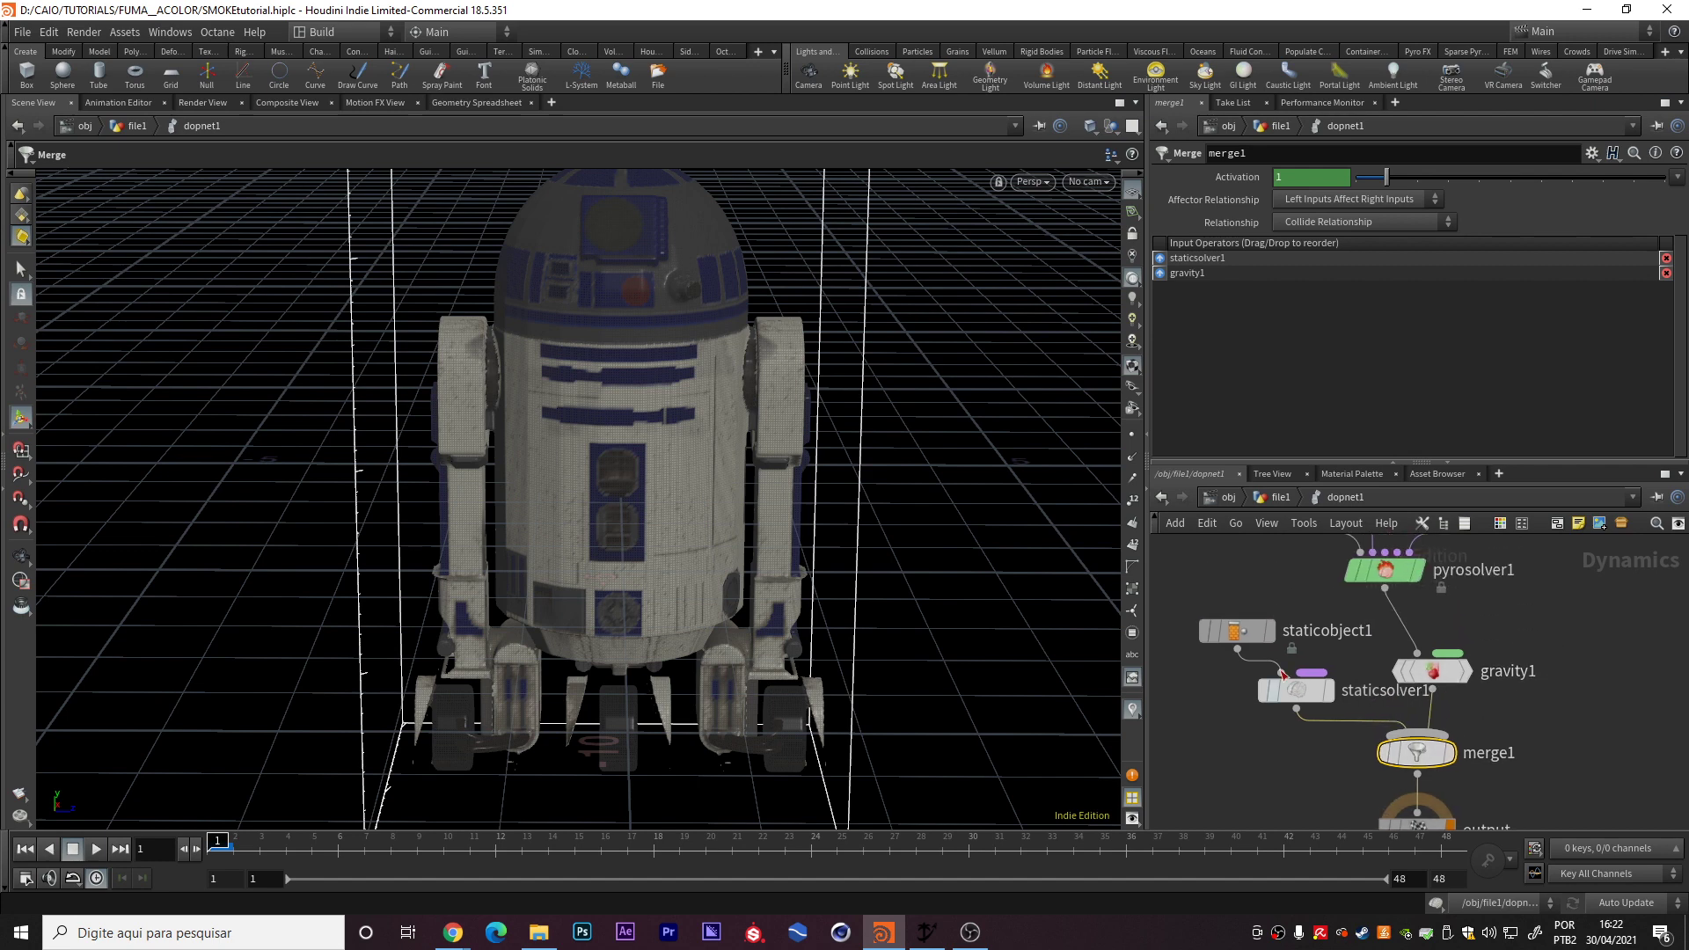
{"action": "left_click_drag", "start_coordinate": [1189, 594], "coordinate": [1329, 740]}
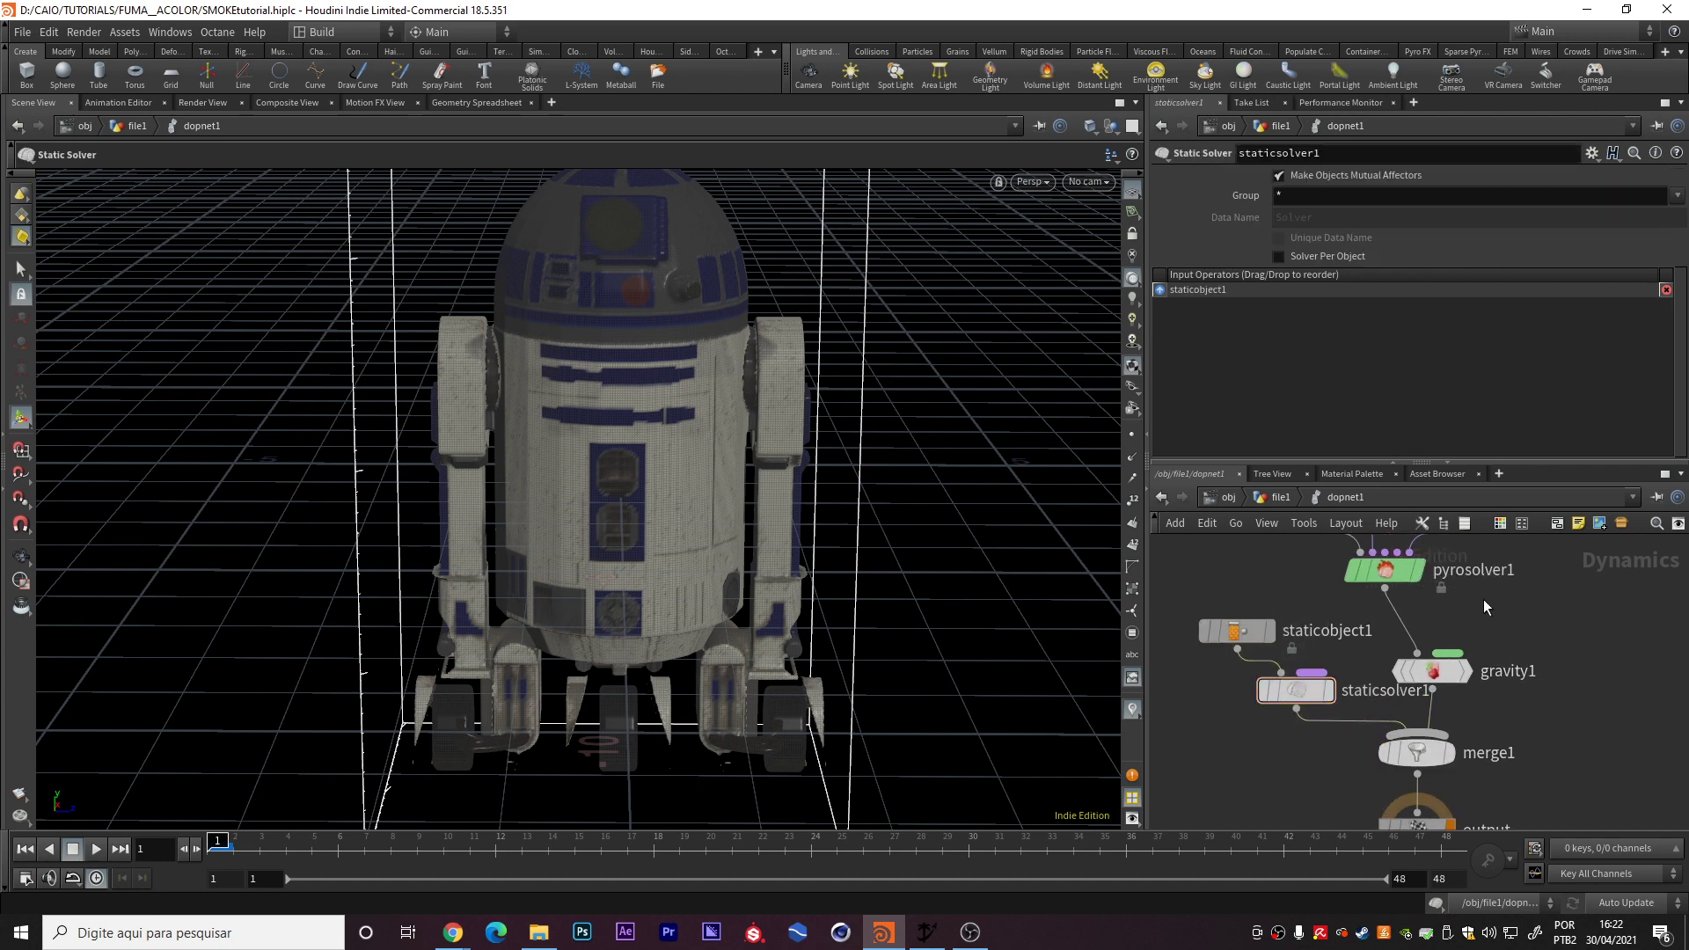
{"action": "middle_click_drag", "start_coordinate": [1337, 704], "coordinate": [1287, 772]}
{"action": "left_click", "coordinate": [1385, 742]}
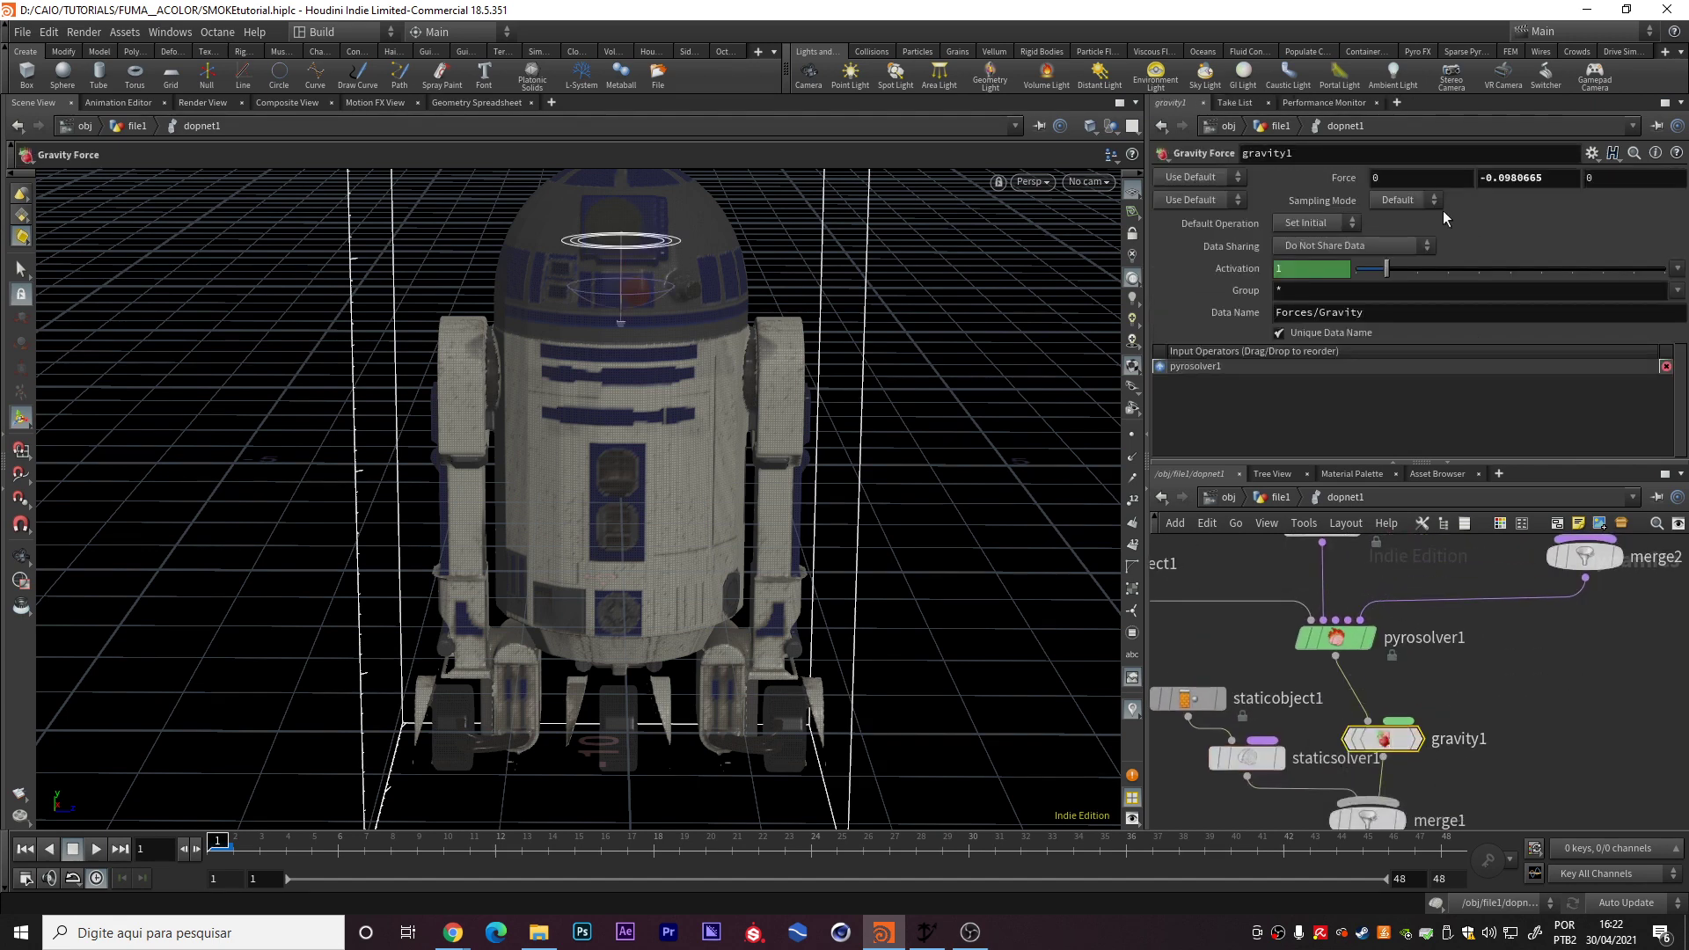
{"action": "left_click", "coordinate": [1536, 626]}
{"action": "middle_click_drag", "start_coordinate": [1512, 639], "coordinate": [1519, 675]}
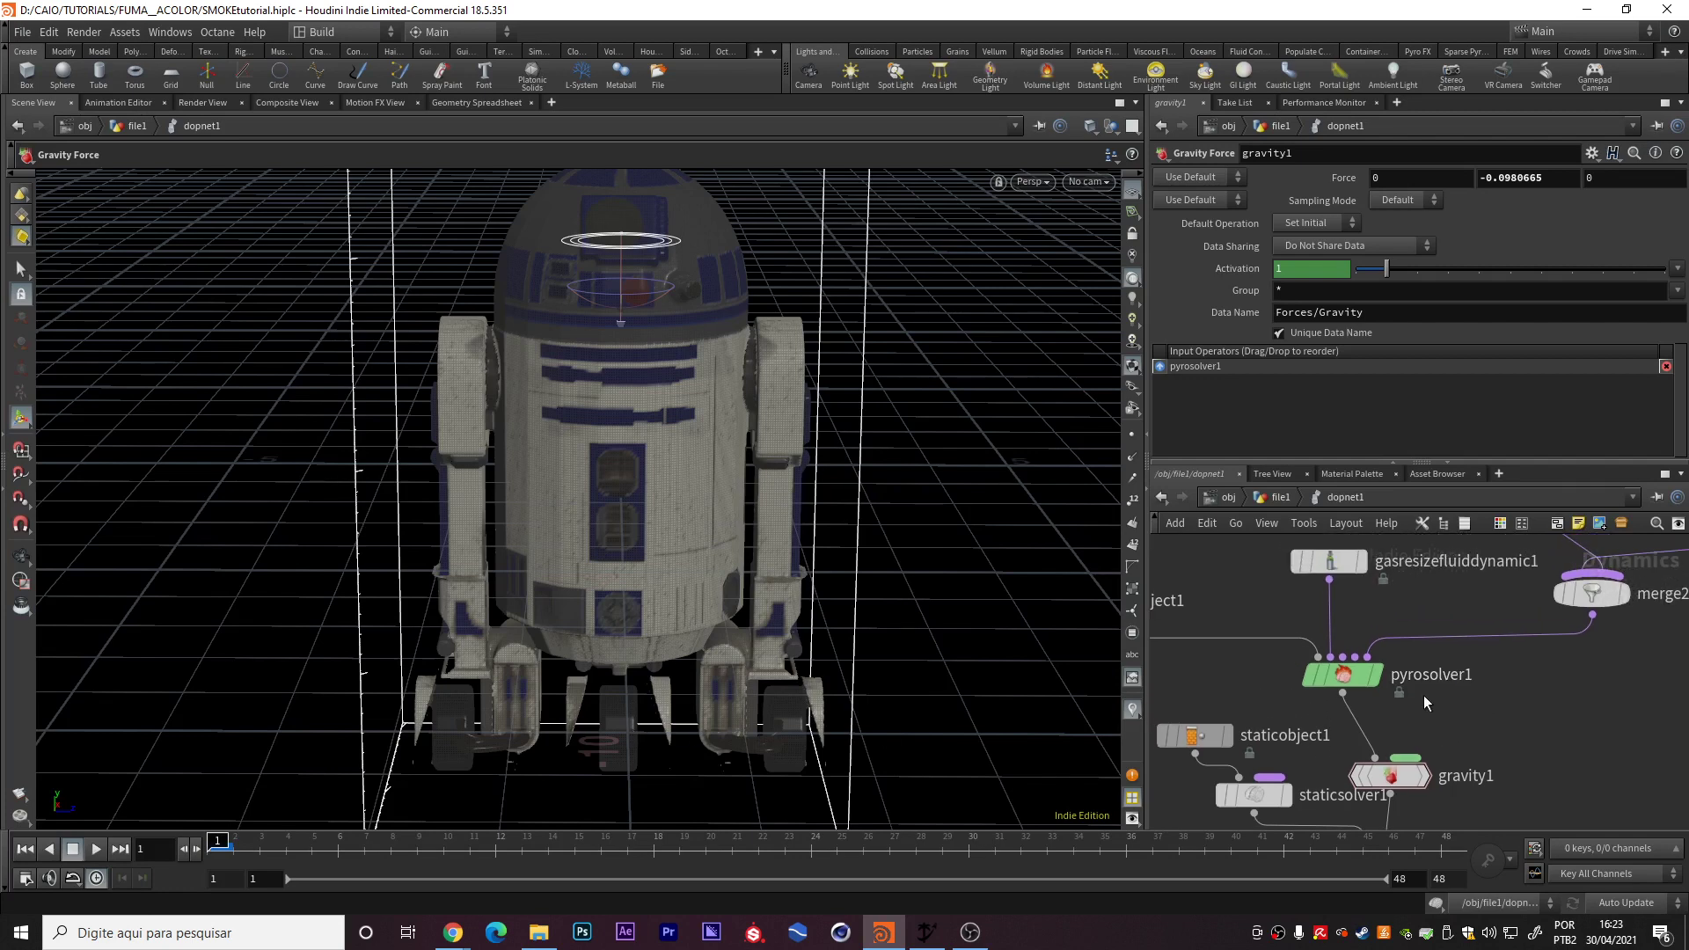
- Review pyrosolver1's time scale, cooling rate 0.02, buoyancy lift 4 and viscosity
{"action": "left_click", "coordinate": [1343, 673]}
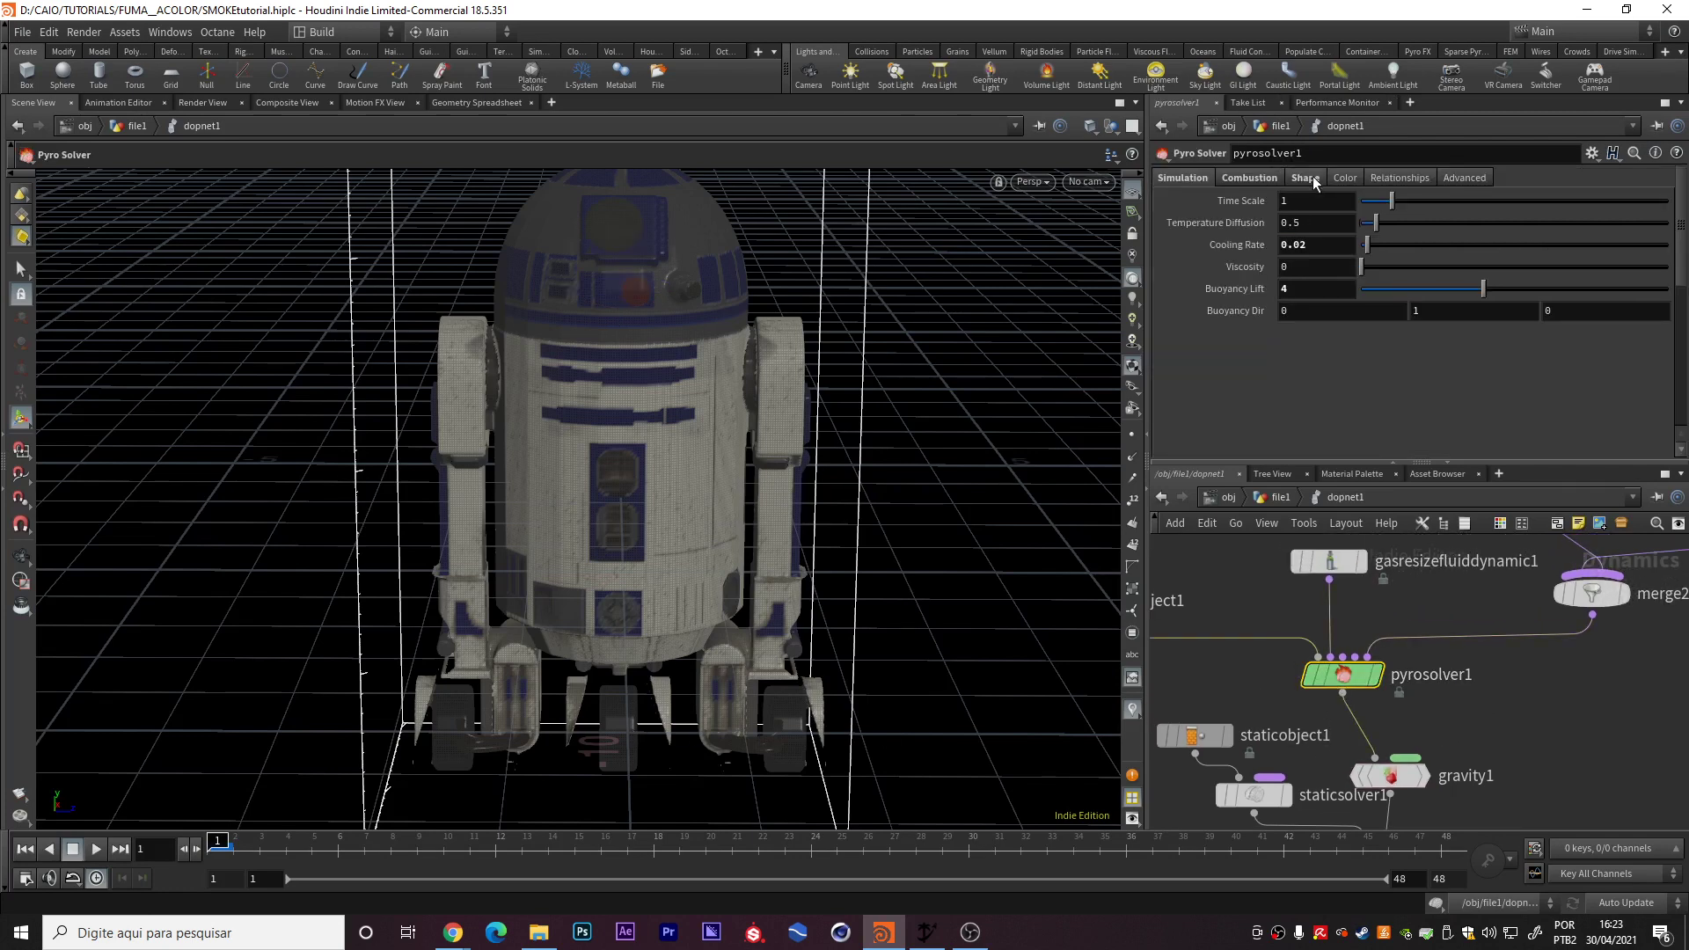
{"action": "left_click", "coordinate": [1289, 200]}
{"action": "left_click", "coordinate": [1339, 244]}
{"action": "left_click", "coordinate": [1321, 291]}
{"action": "left_click", "coordinate": [1313, 293]}
{"action": "left_click", "coordinate": [1302, 267]}
- Review Combustion and Shape settings: dissipation 0.01, disturbance and turbulence 0.2, control fields
{"action": "left_click", "coordinate": [1249, 176]}
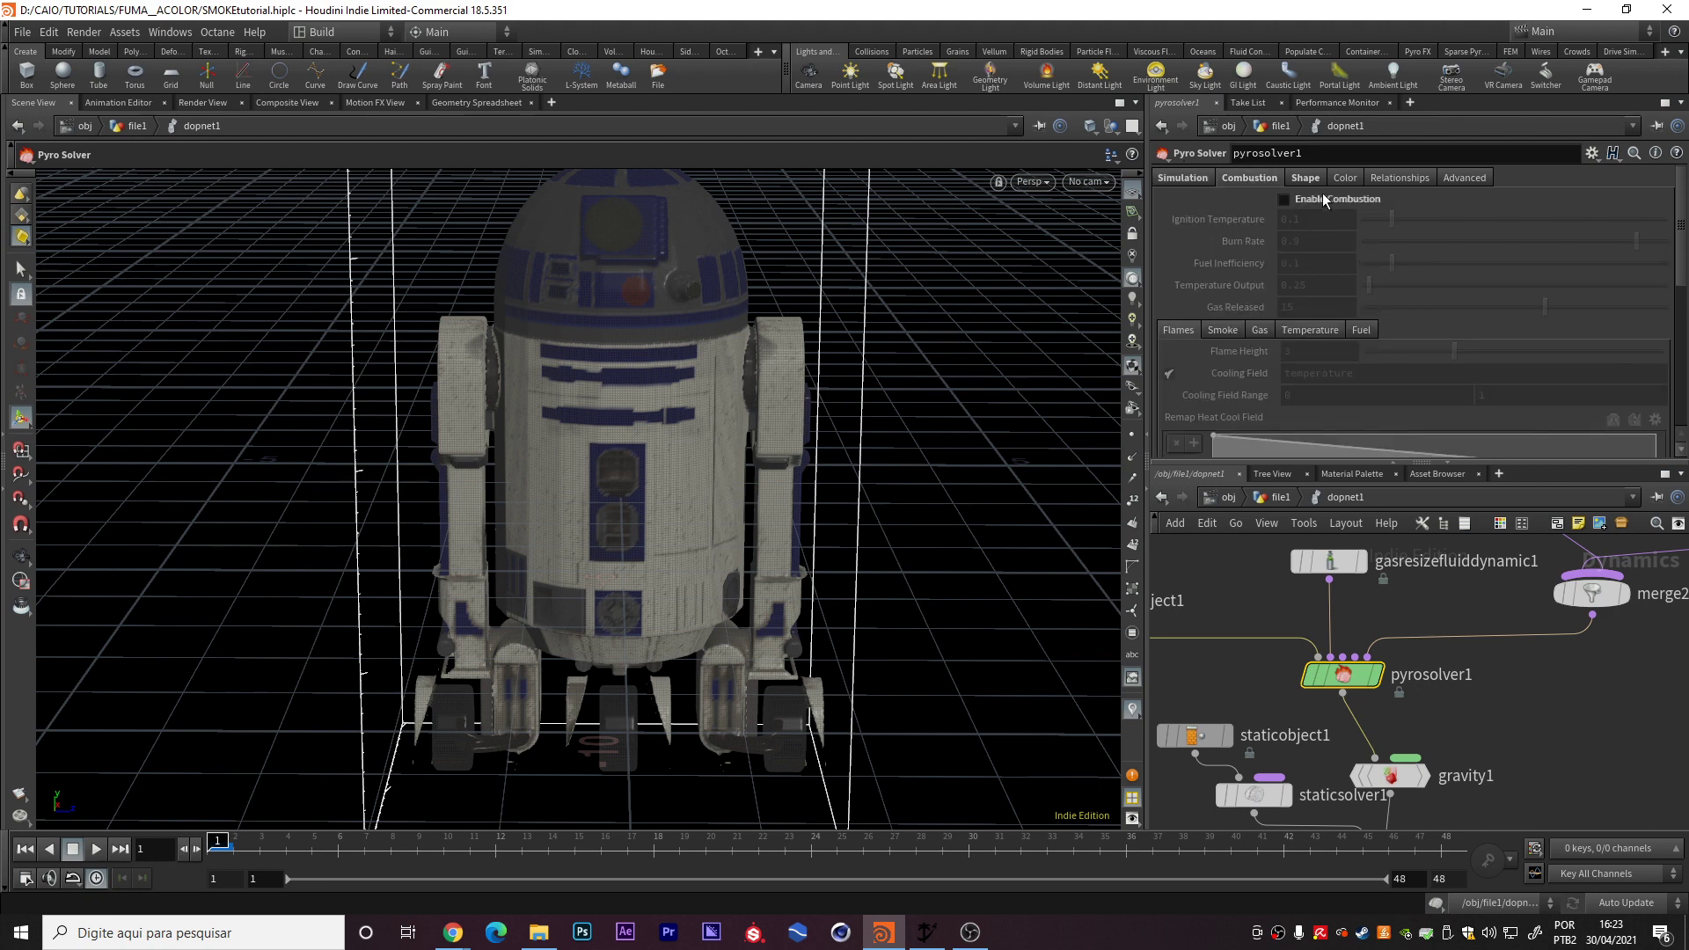
{"action": "left_click", "coordinate": [1305, 178]}
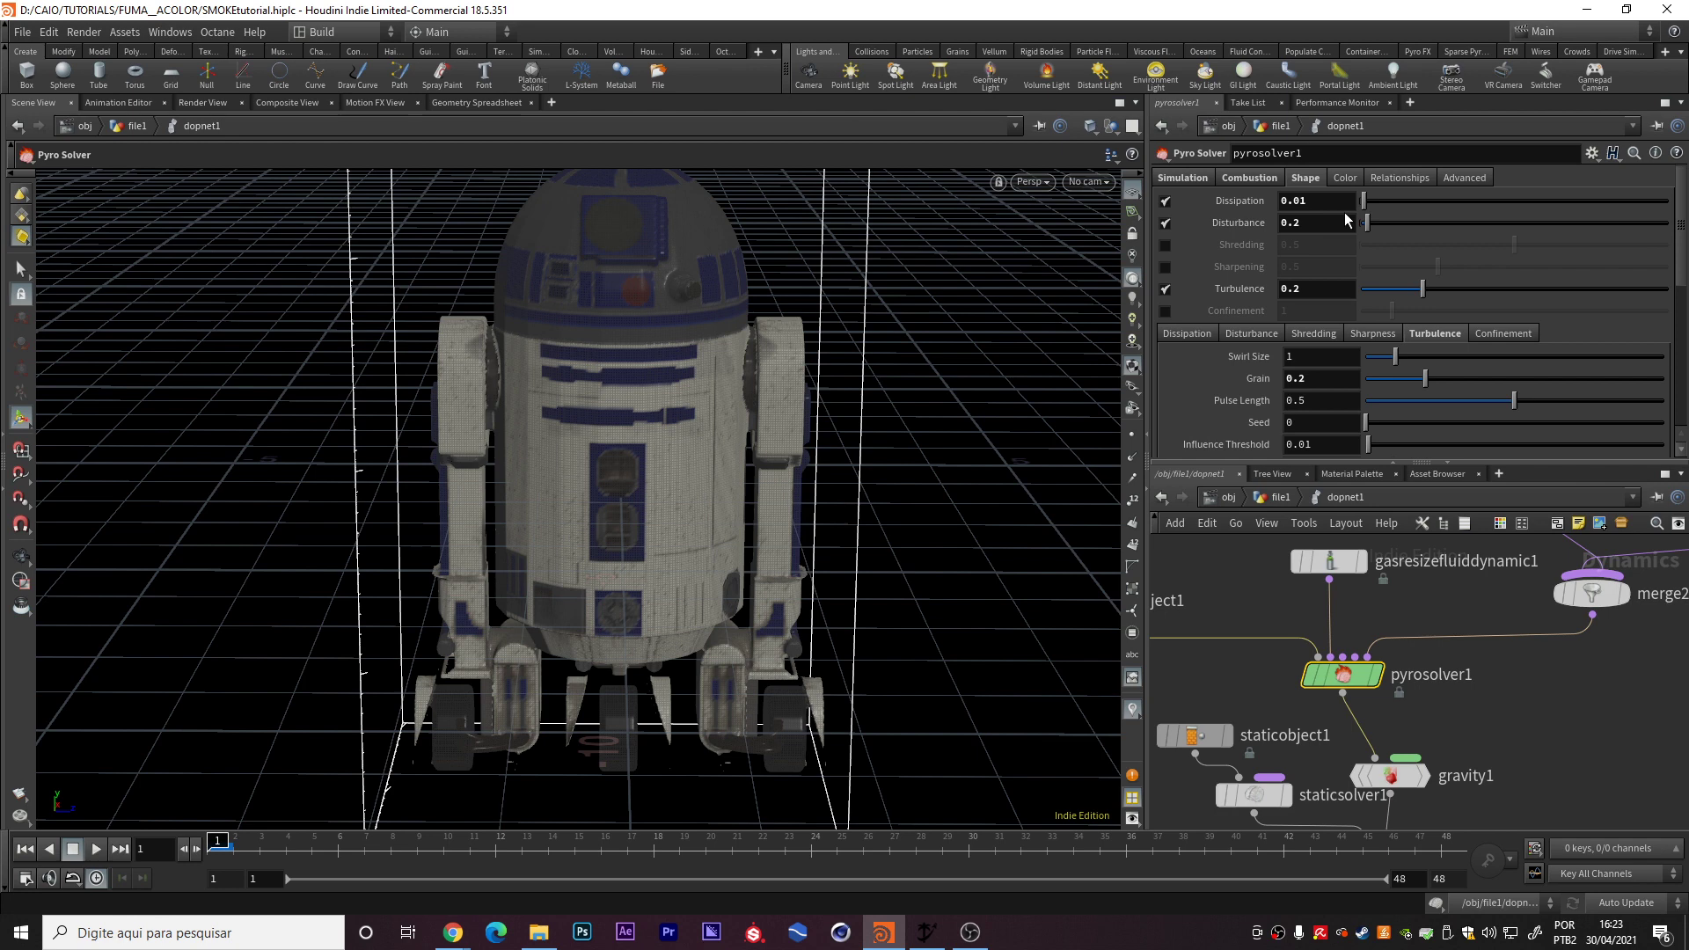
{"action": "double_click", "coordinate": [1300, 201]}
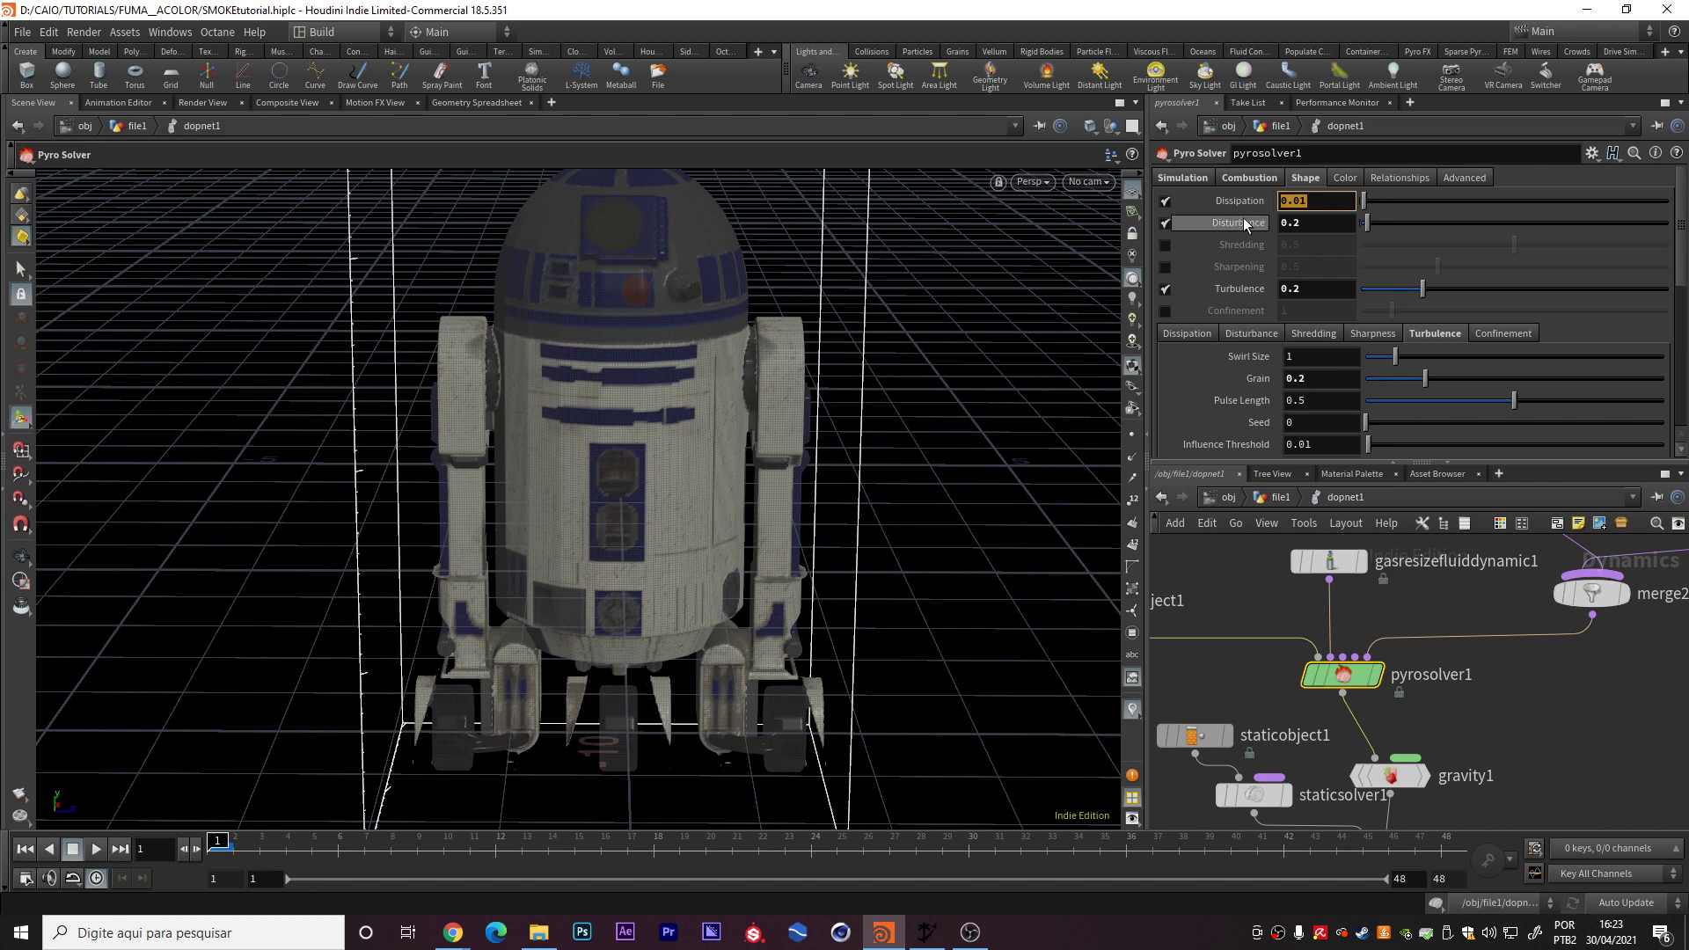
{"action": "left_click", "coordinate": [1310, 227]}
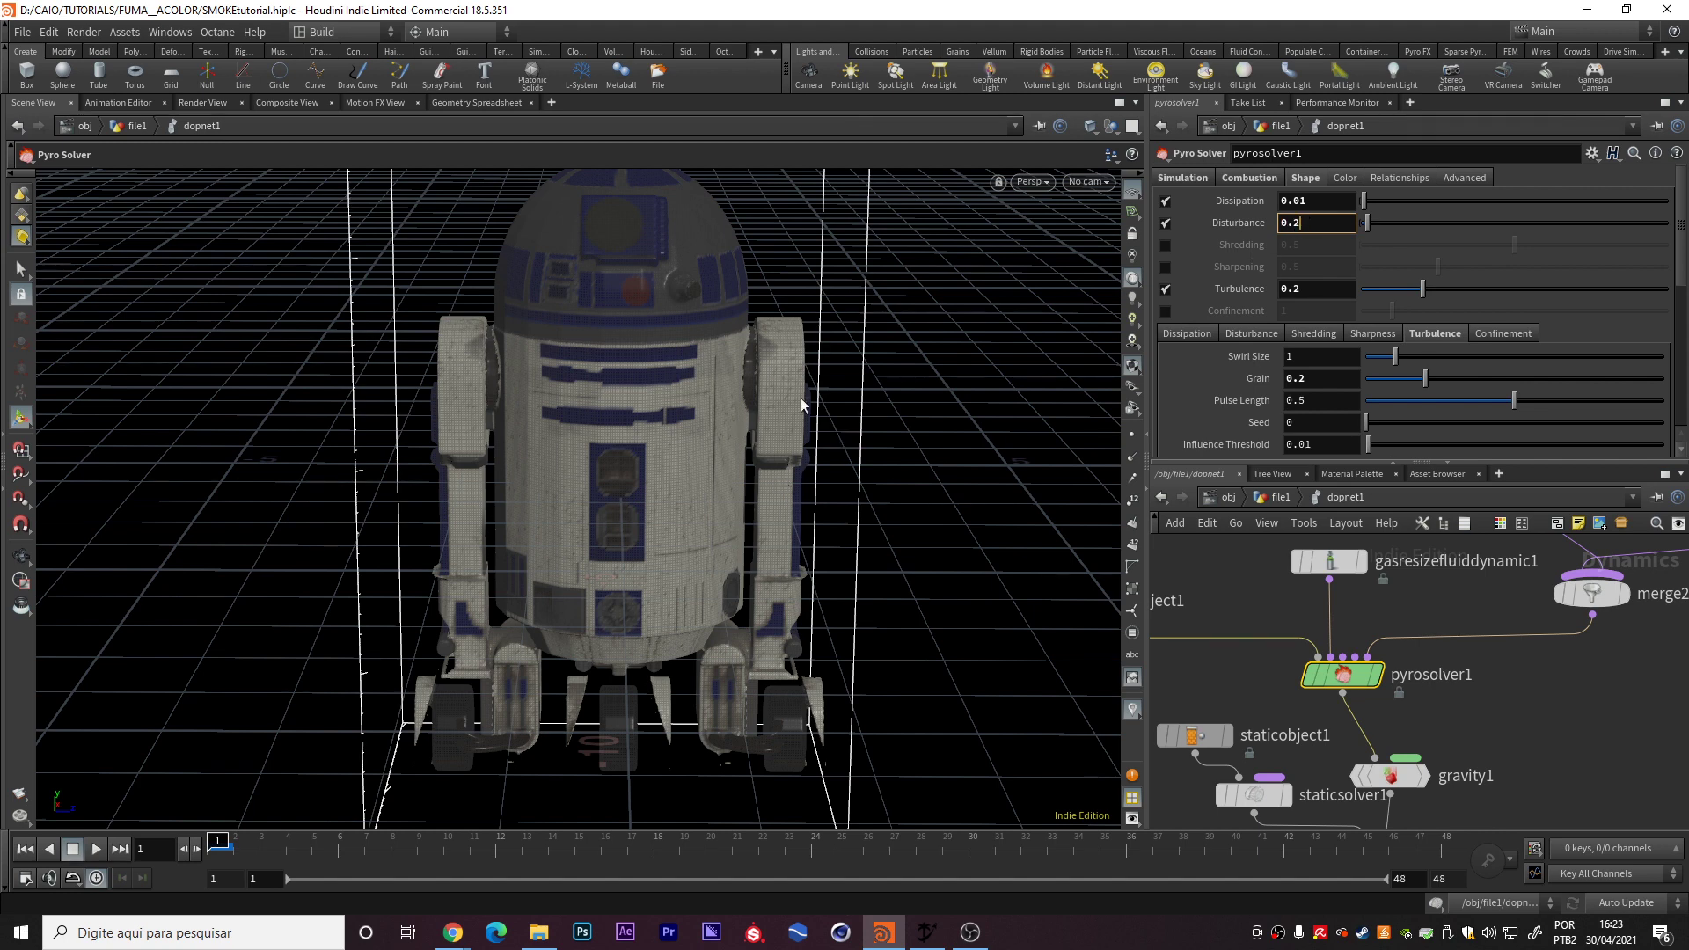
{"action": "key", "text": "Tab"}
{"action": "left_click", "coordinate": [1302, 404]}
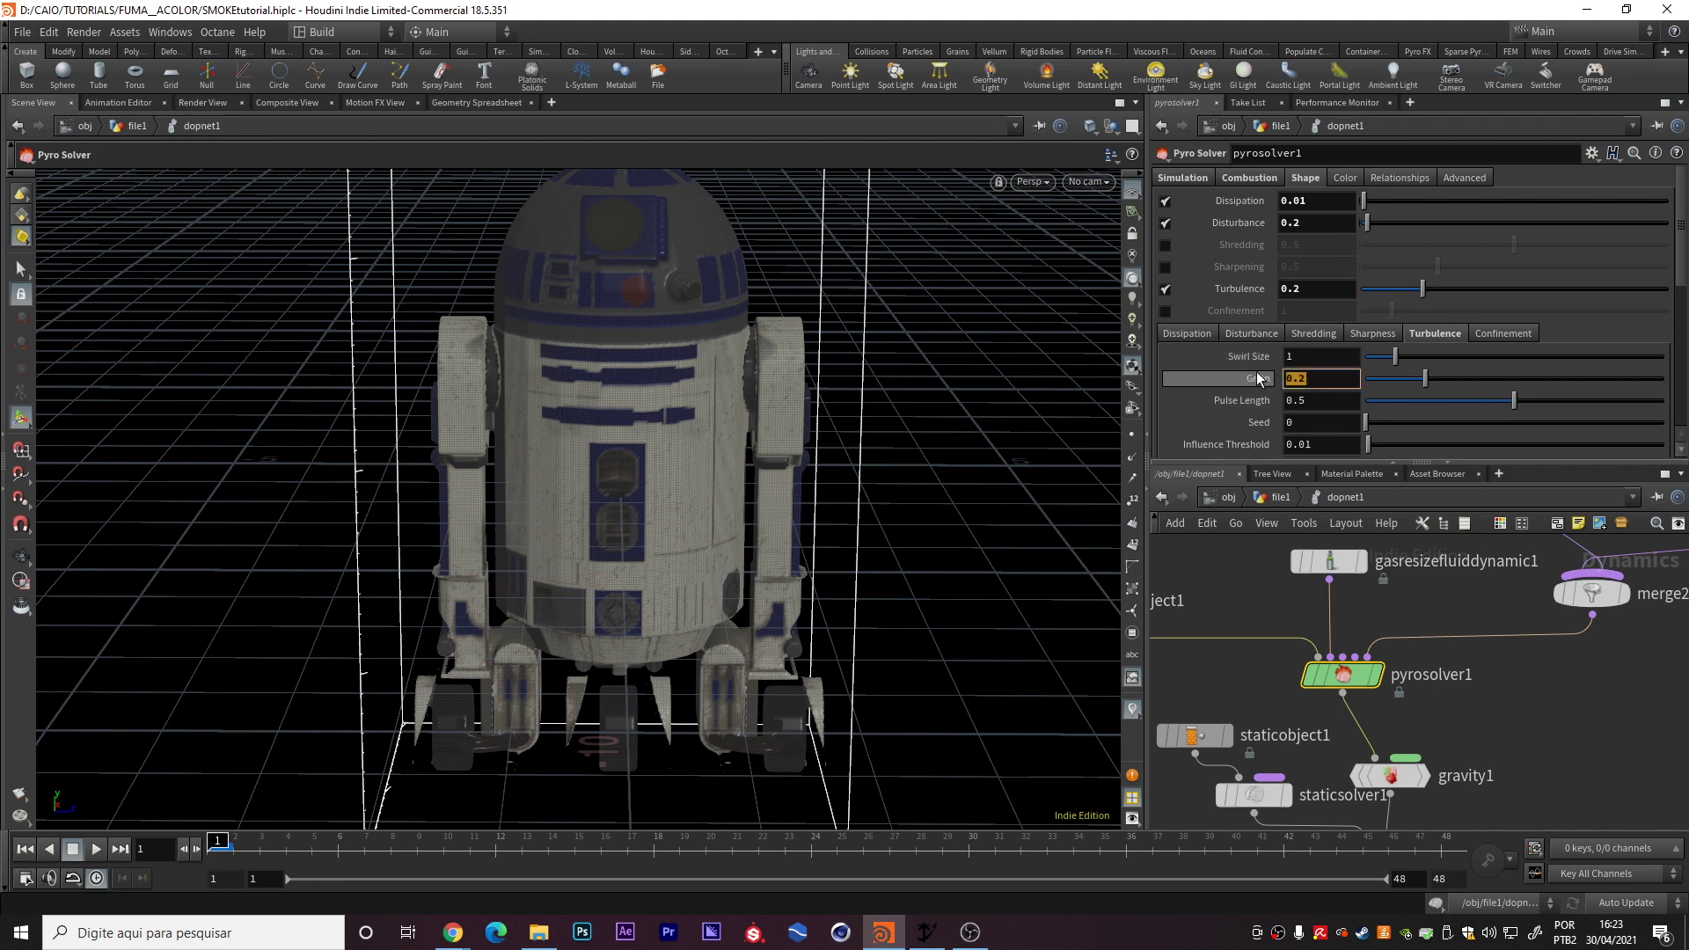
{"action": "left_click", "coordinate": [1256, 338]}
{"action": "left_click", "coordinate": [1202, 334]}
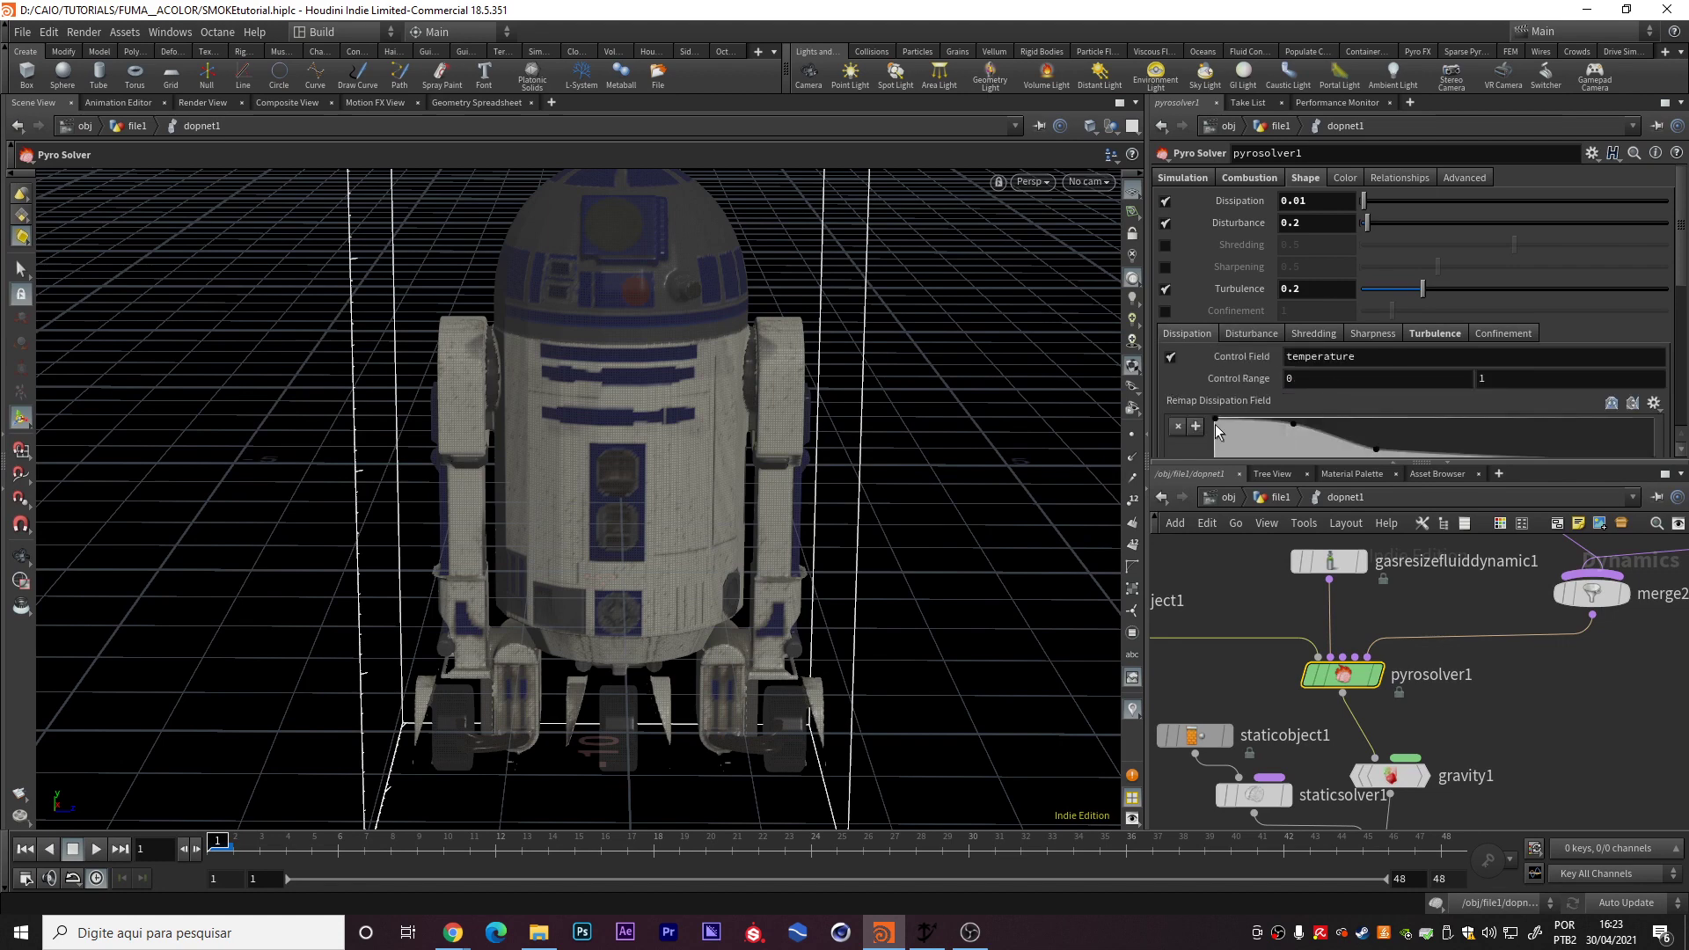
{"action": "left_click", "coordinate": [1236, 333]}
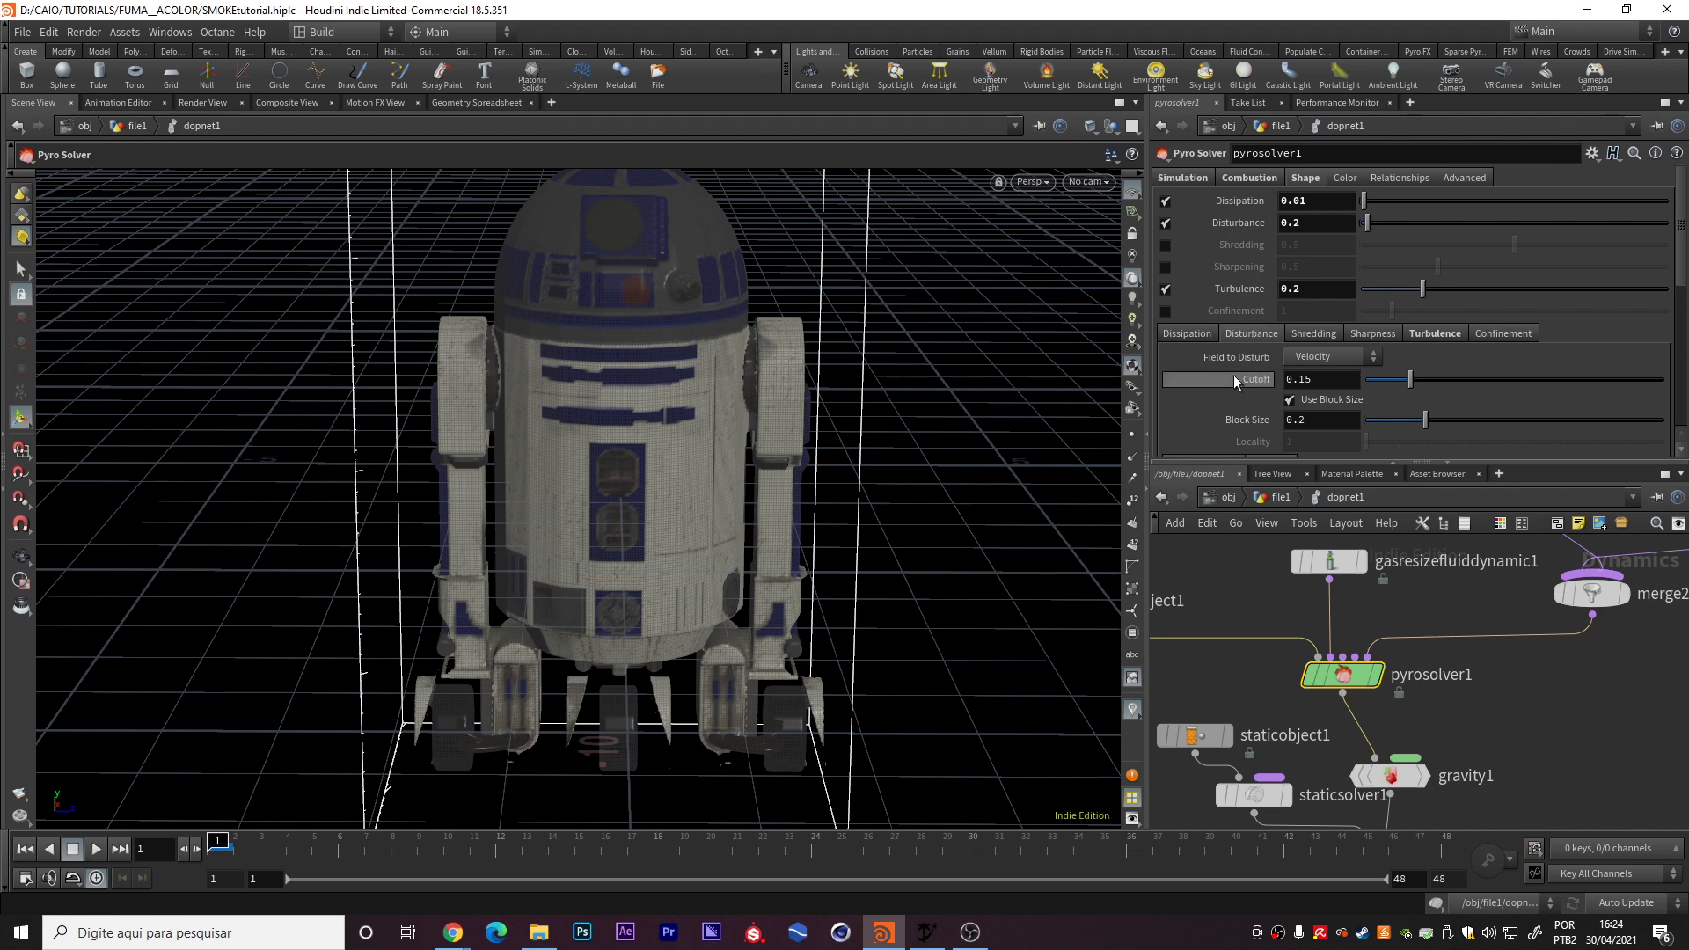
- Browse the pyro solver's Color and Advanced tabs, then return to Simulation
{"action": "left_click", "coordinate": [1345, 177]}
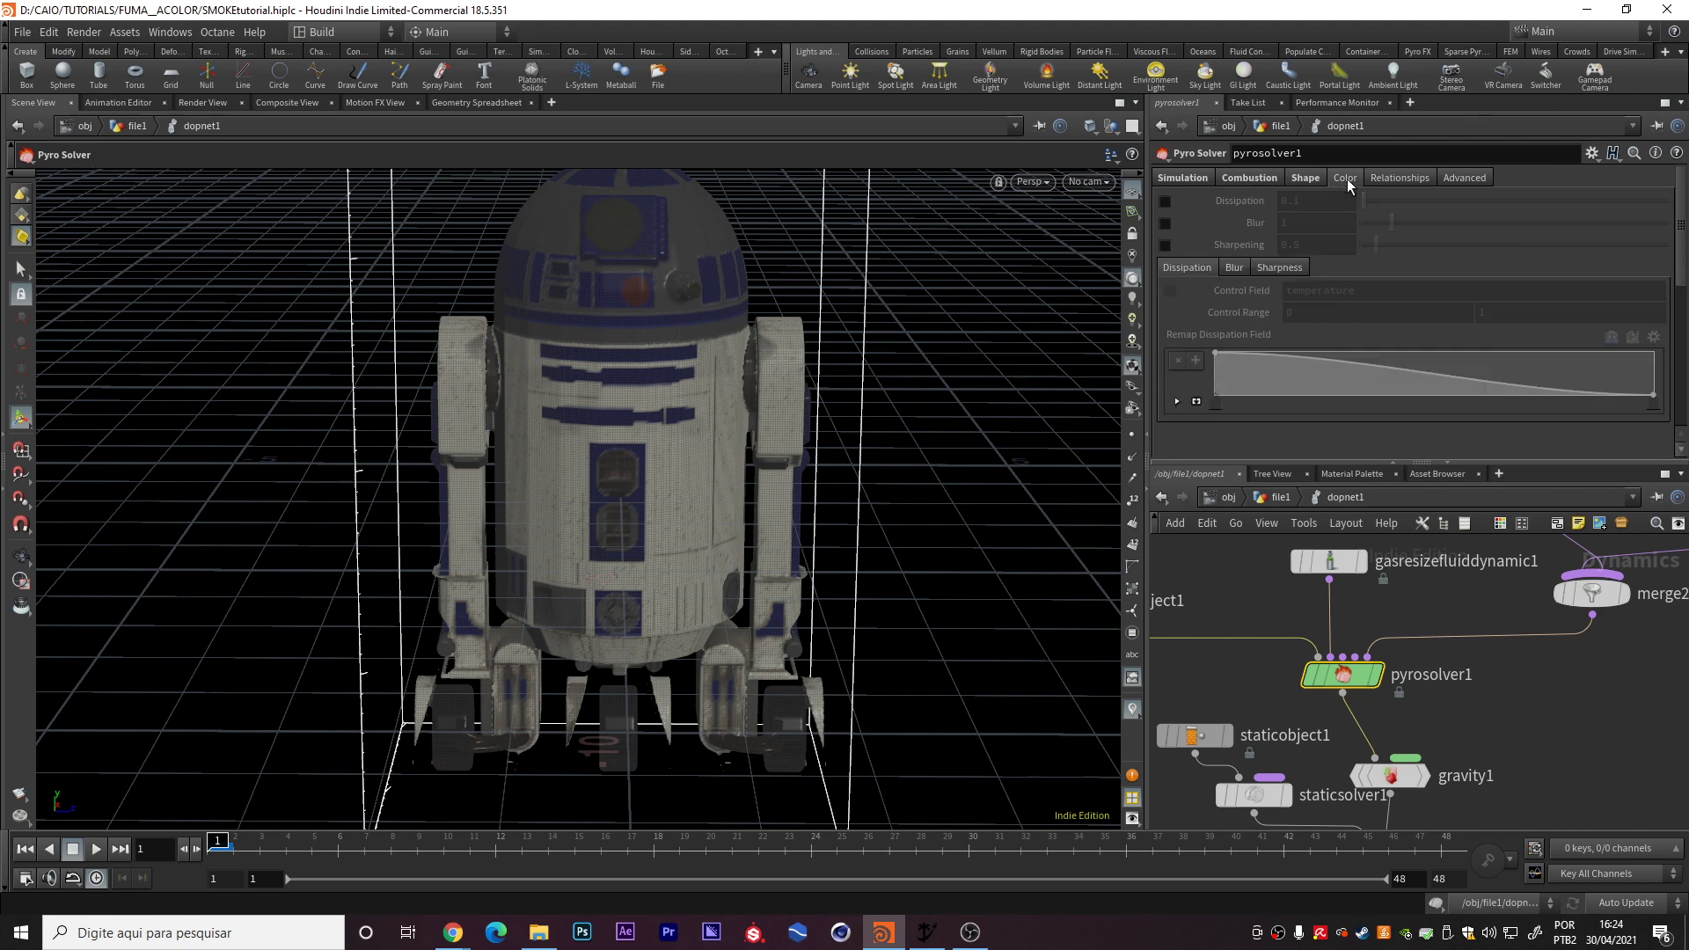
{"action": "left_click", "coordinate": [1466, 178]}
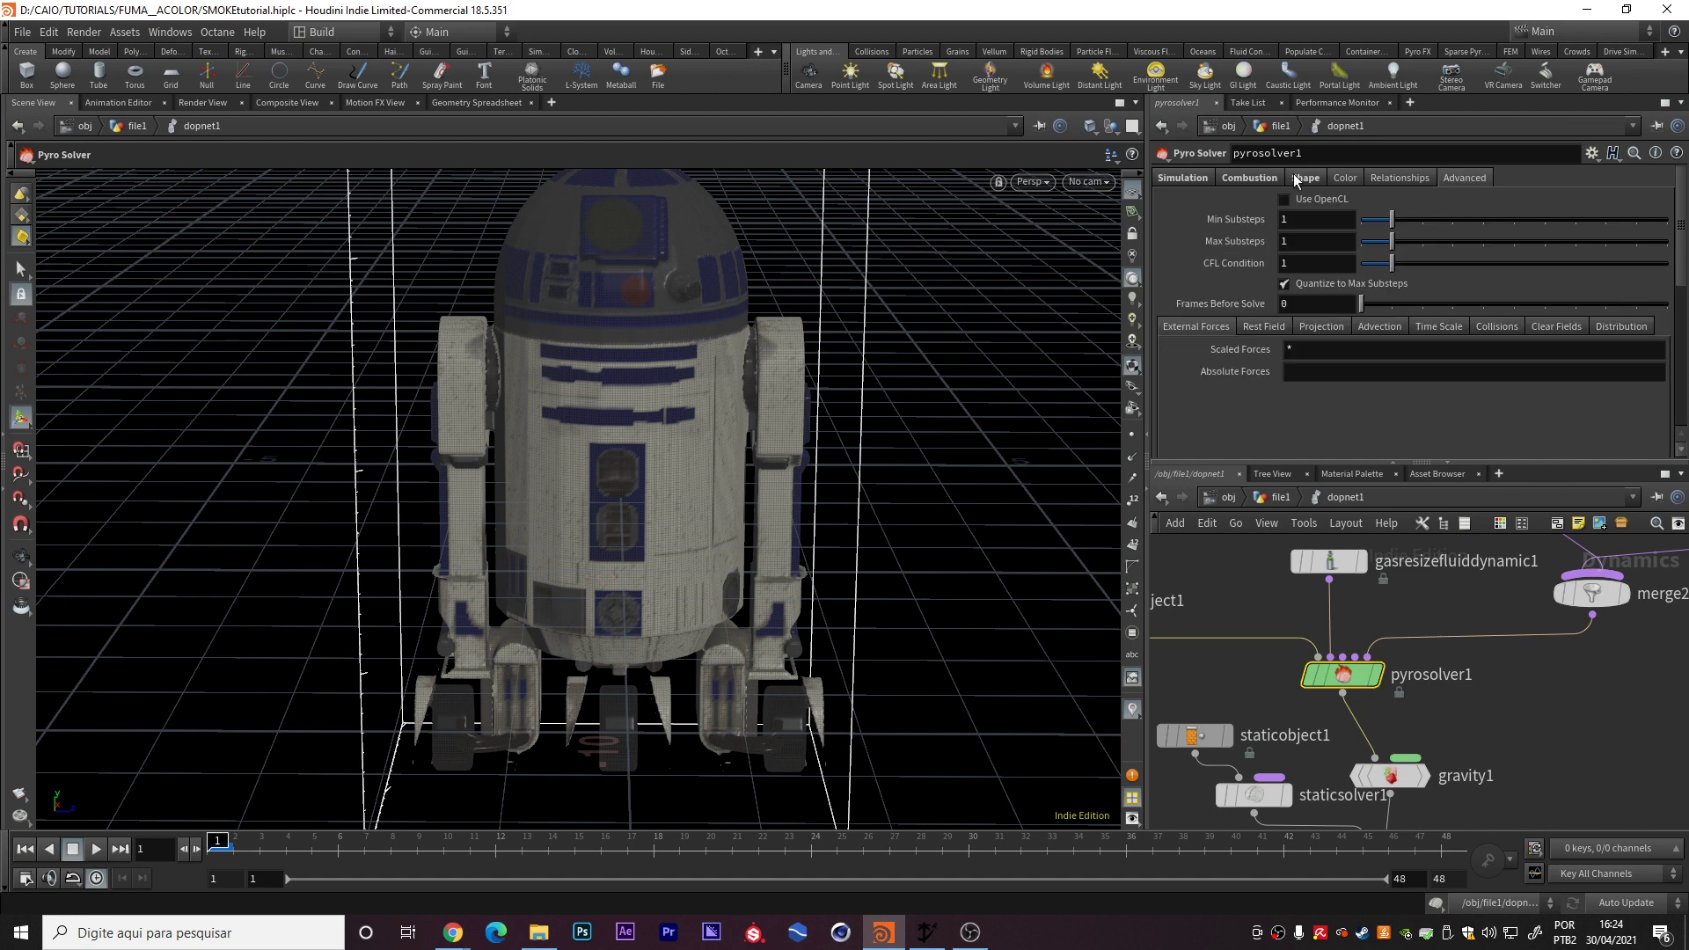
{"action": "left_click", "coordinate": [1179, 174]}
{"action": "scroll", "coordinate": [1453, 593], "scroll_direction": "up", "scroll_amount": 2}
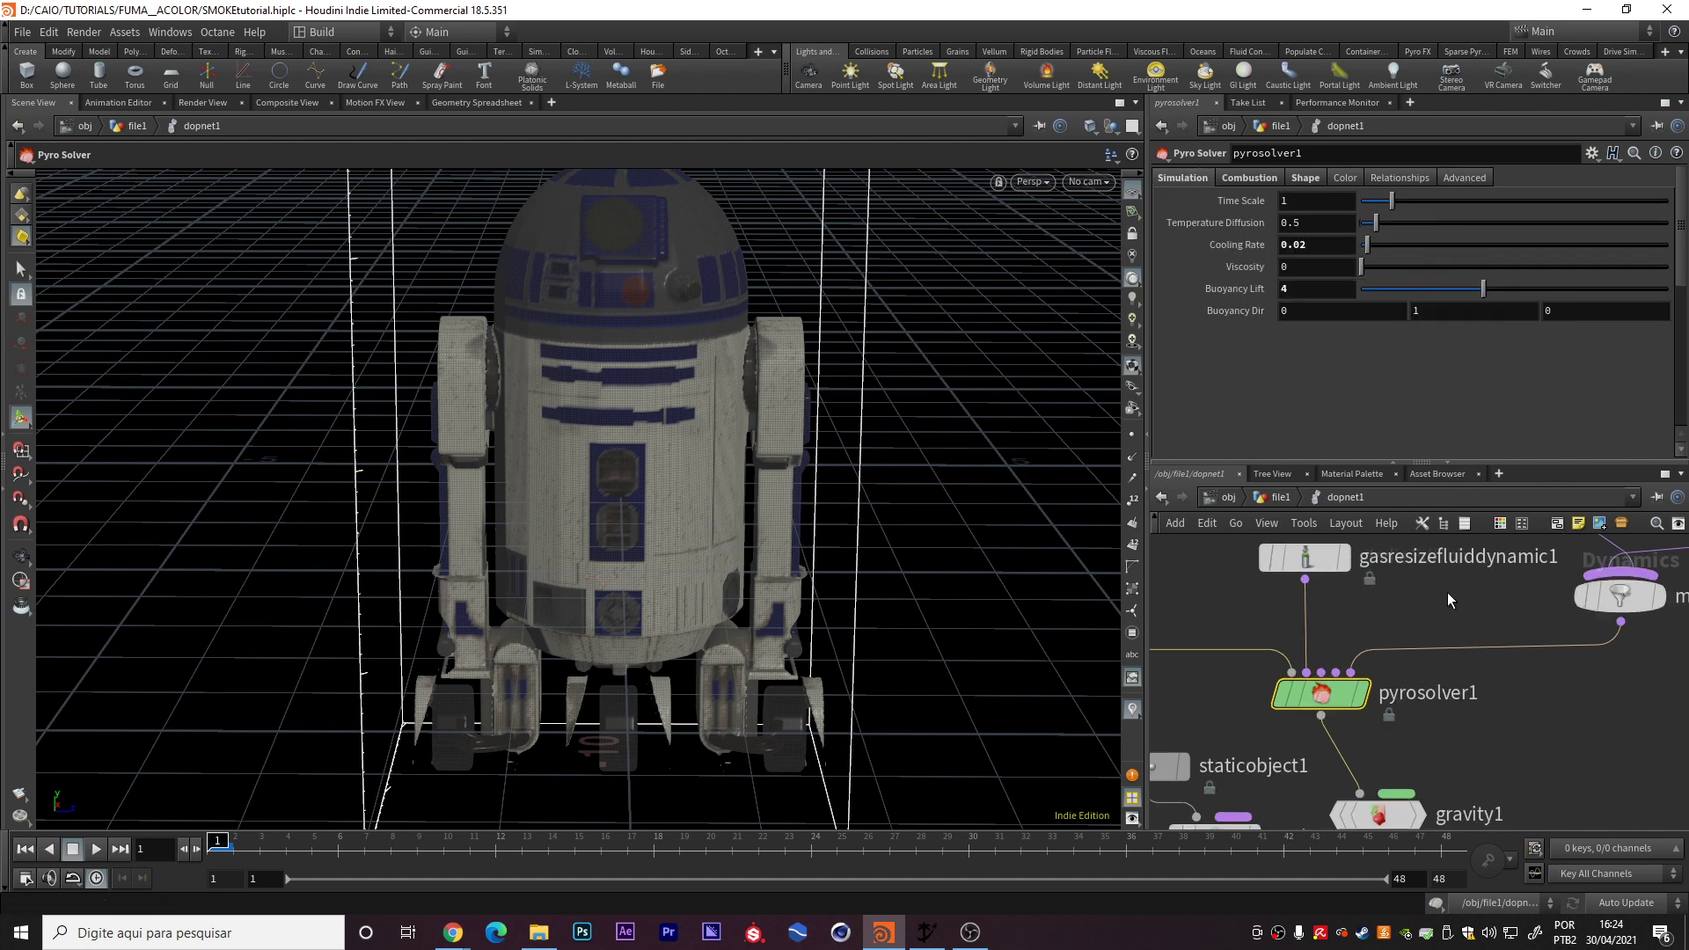
{"action": "middle_click_drag", "start_coordinate": [1453, 593], "coordinate": [1566, 641]}
{"action": "scroll", "coordinate": [1567, 642], "scroll_direction": "down", "scroll_amount": 1}
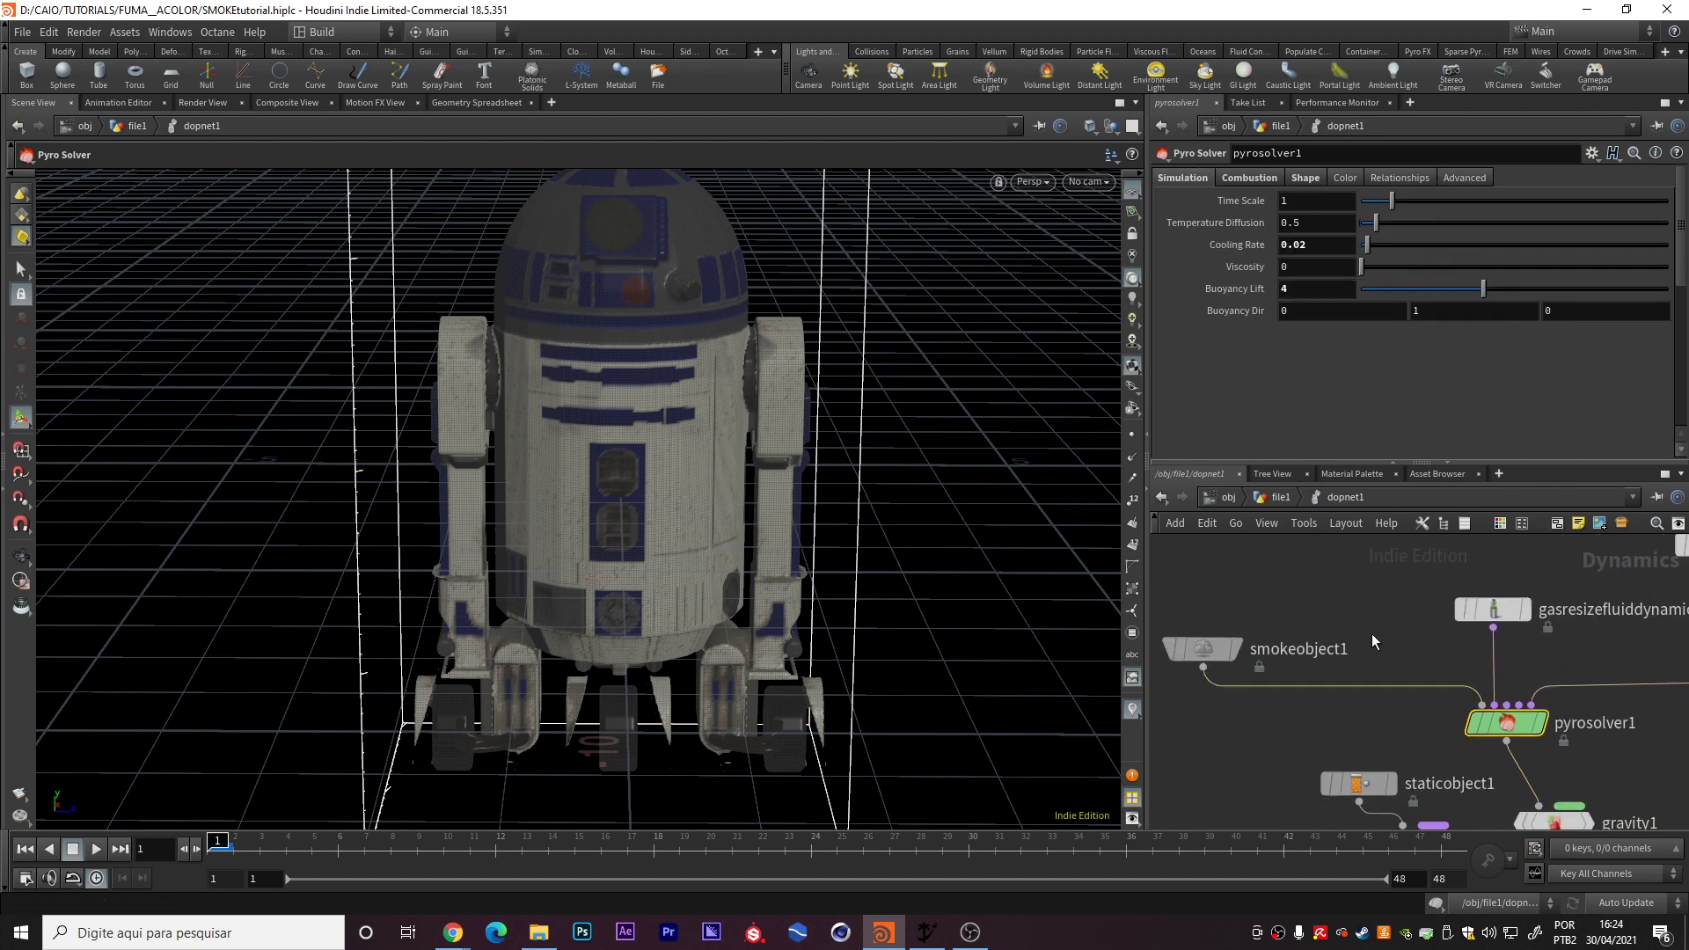
- Open smokeobject1's Properties and start editing its Division Size value
{"action": "left_click", "coordinate": [1214, 648]}
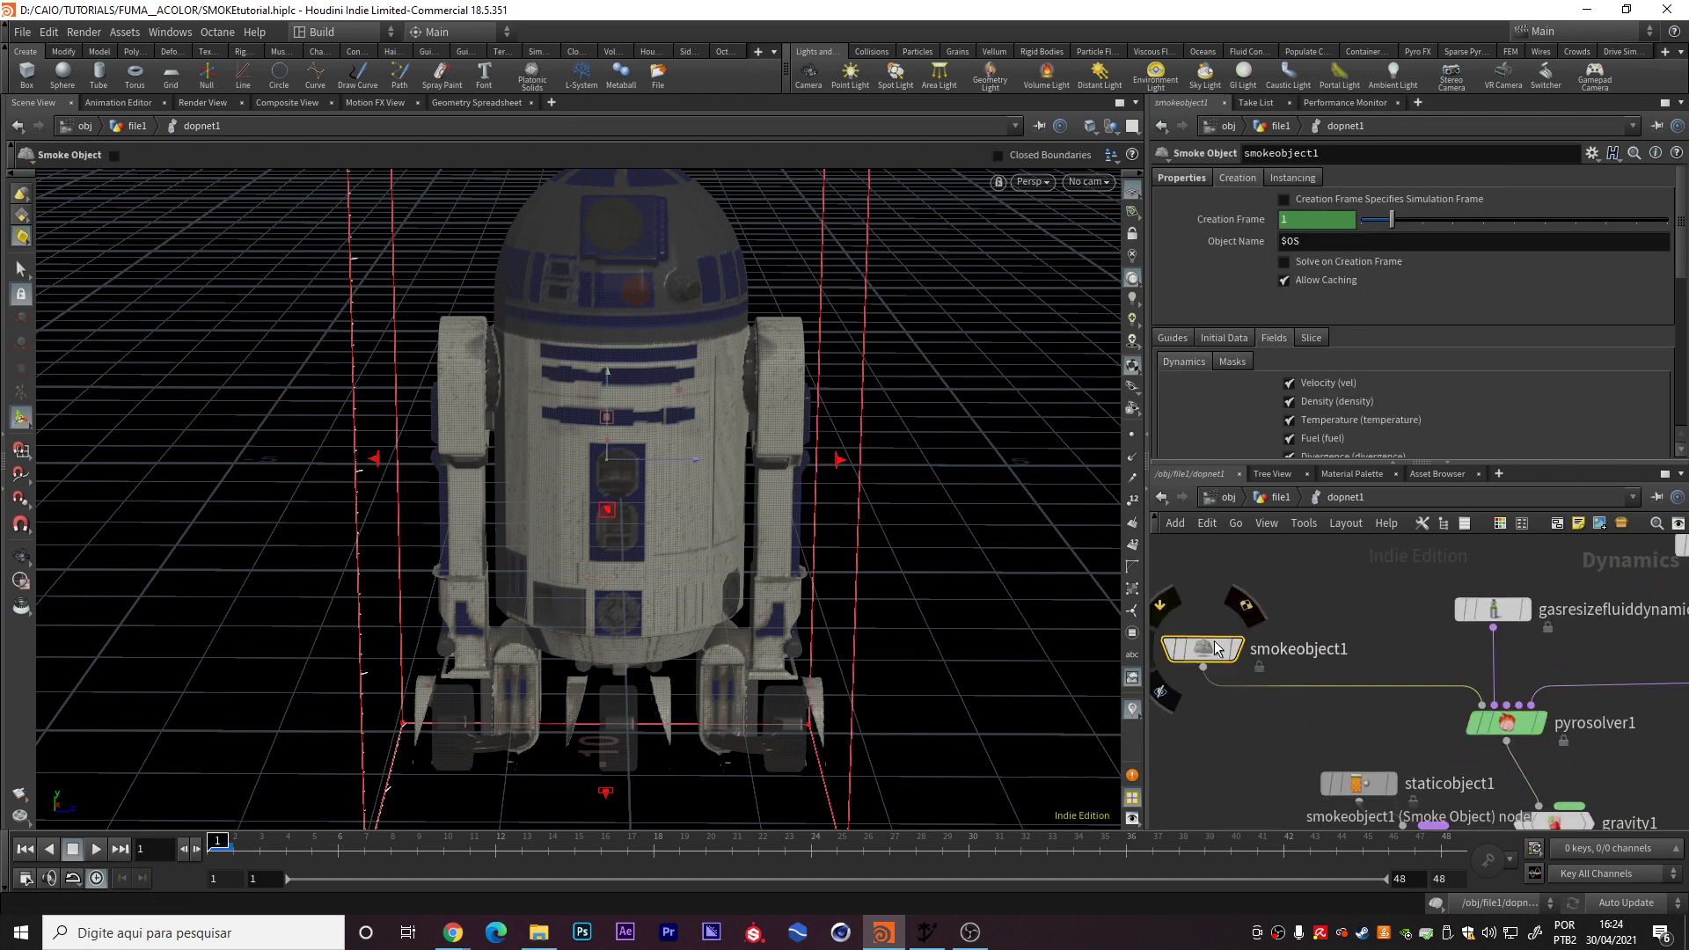
{"action": "left_click", "coordinate": [1180, 175]}
{"action": "double_click", "coordinate": [1313, 247]}
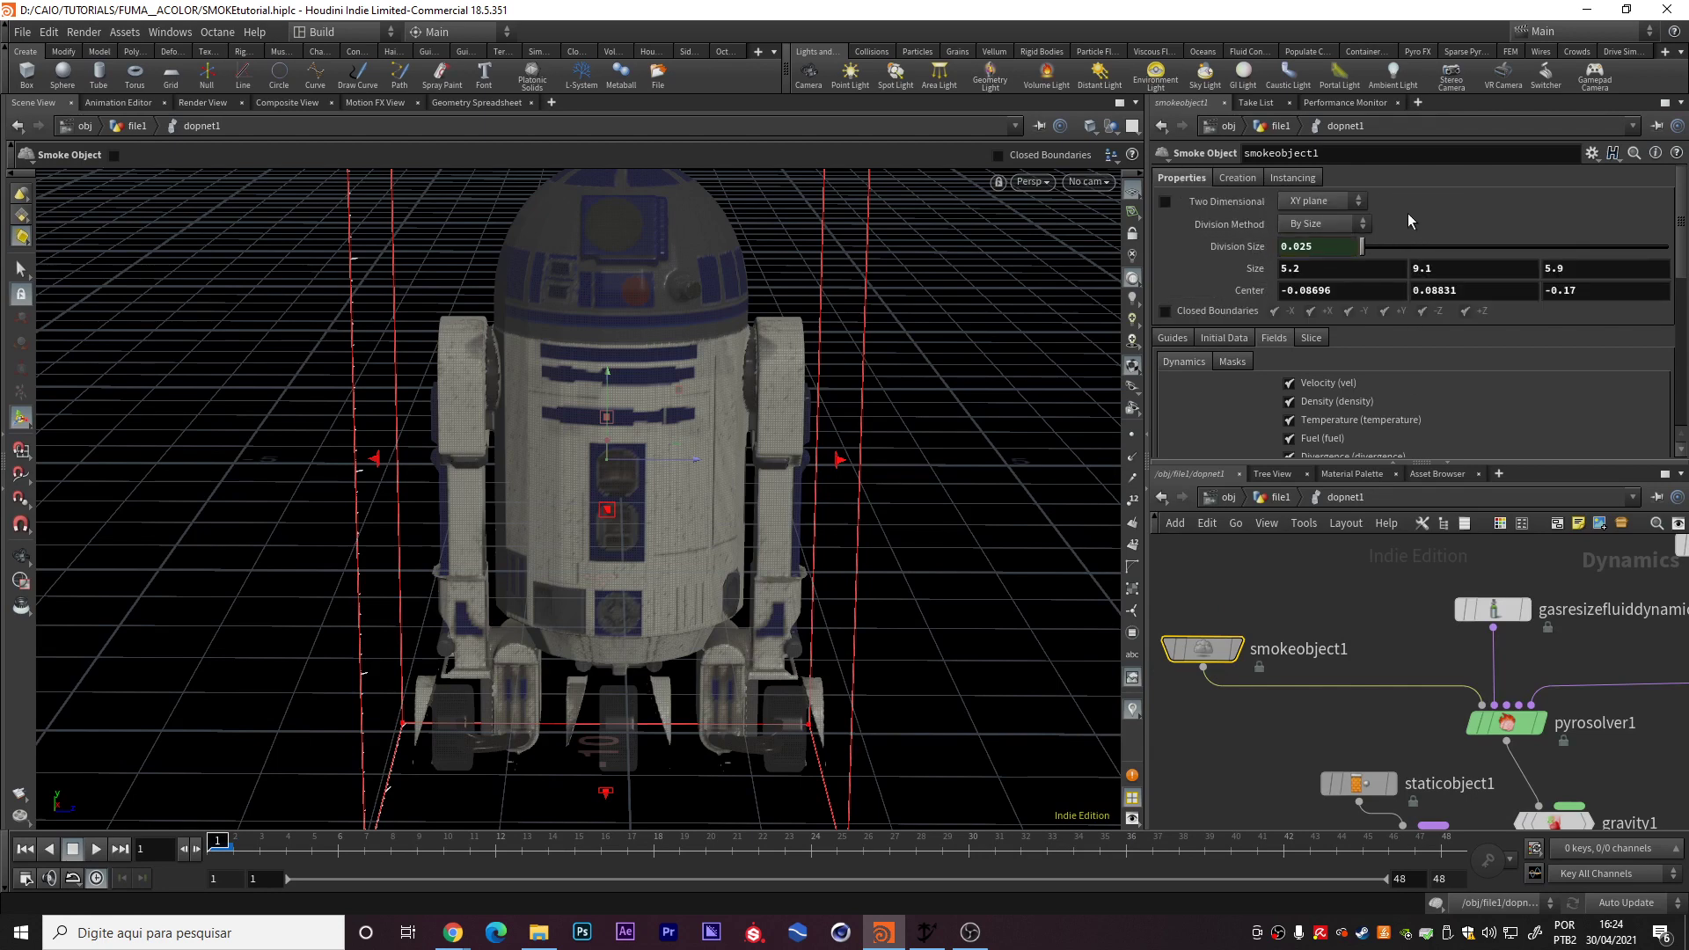
{"action": "left_click", "coordinate": [1236, 250]}
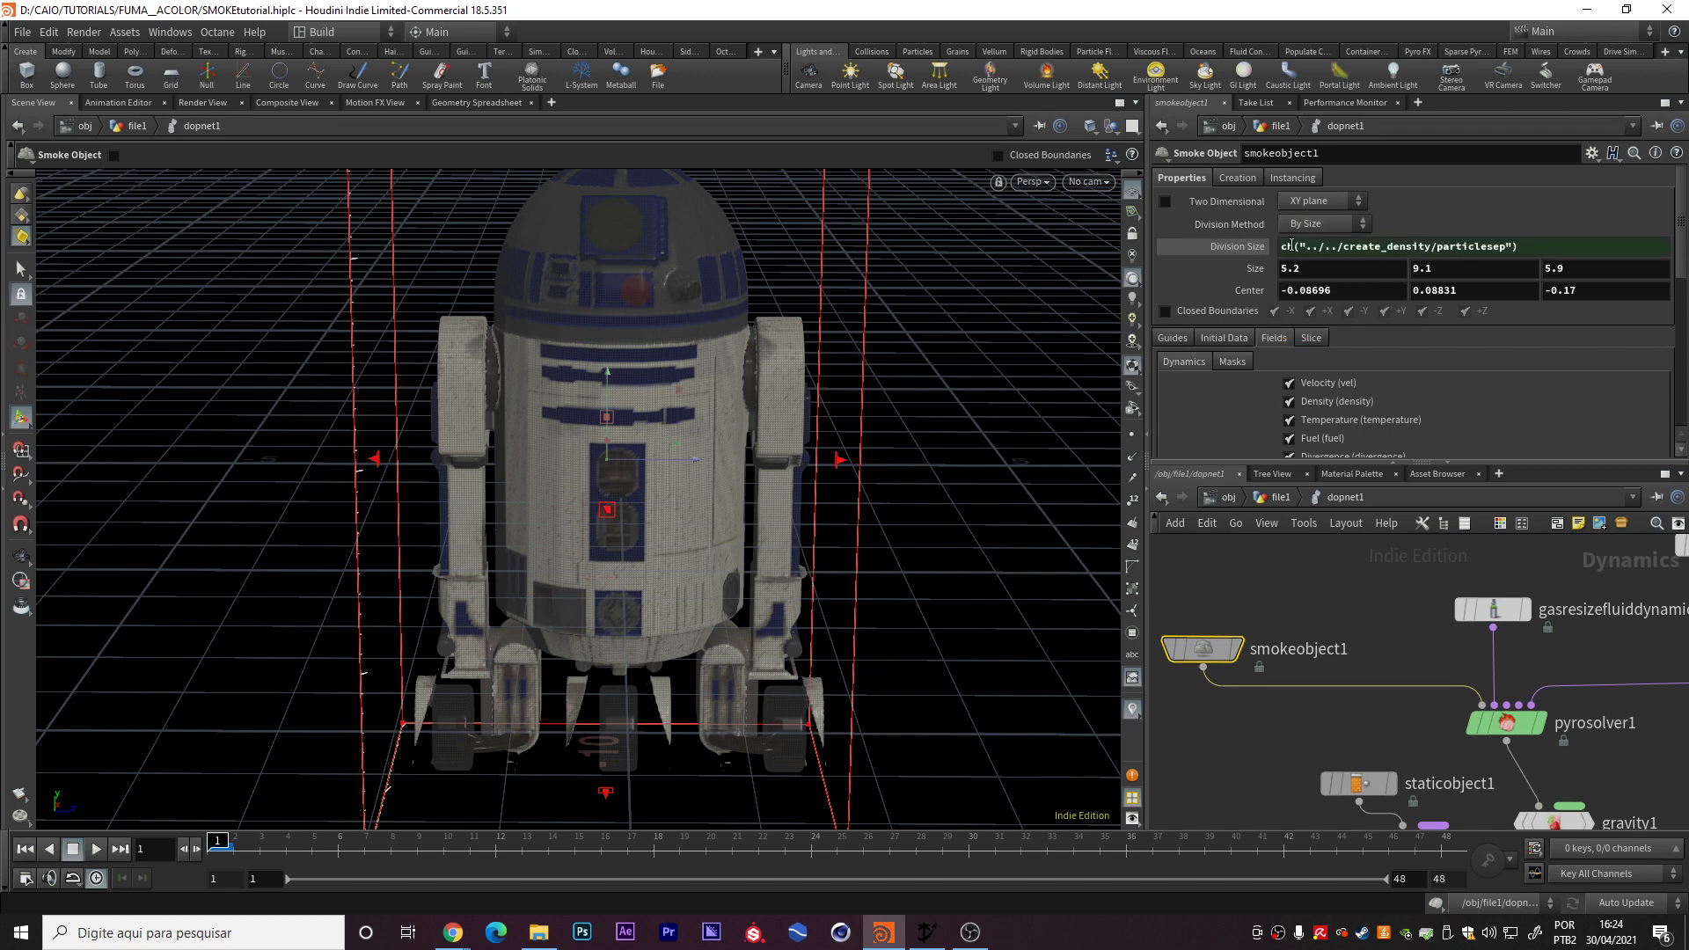
{"action": "left_click_drag", "start_coordinate": [1281, 247], "coordinate": [1520, 246]}
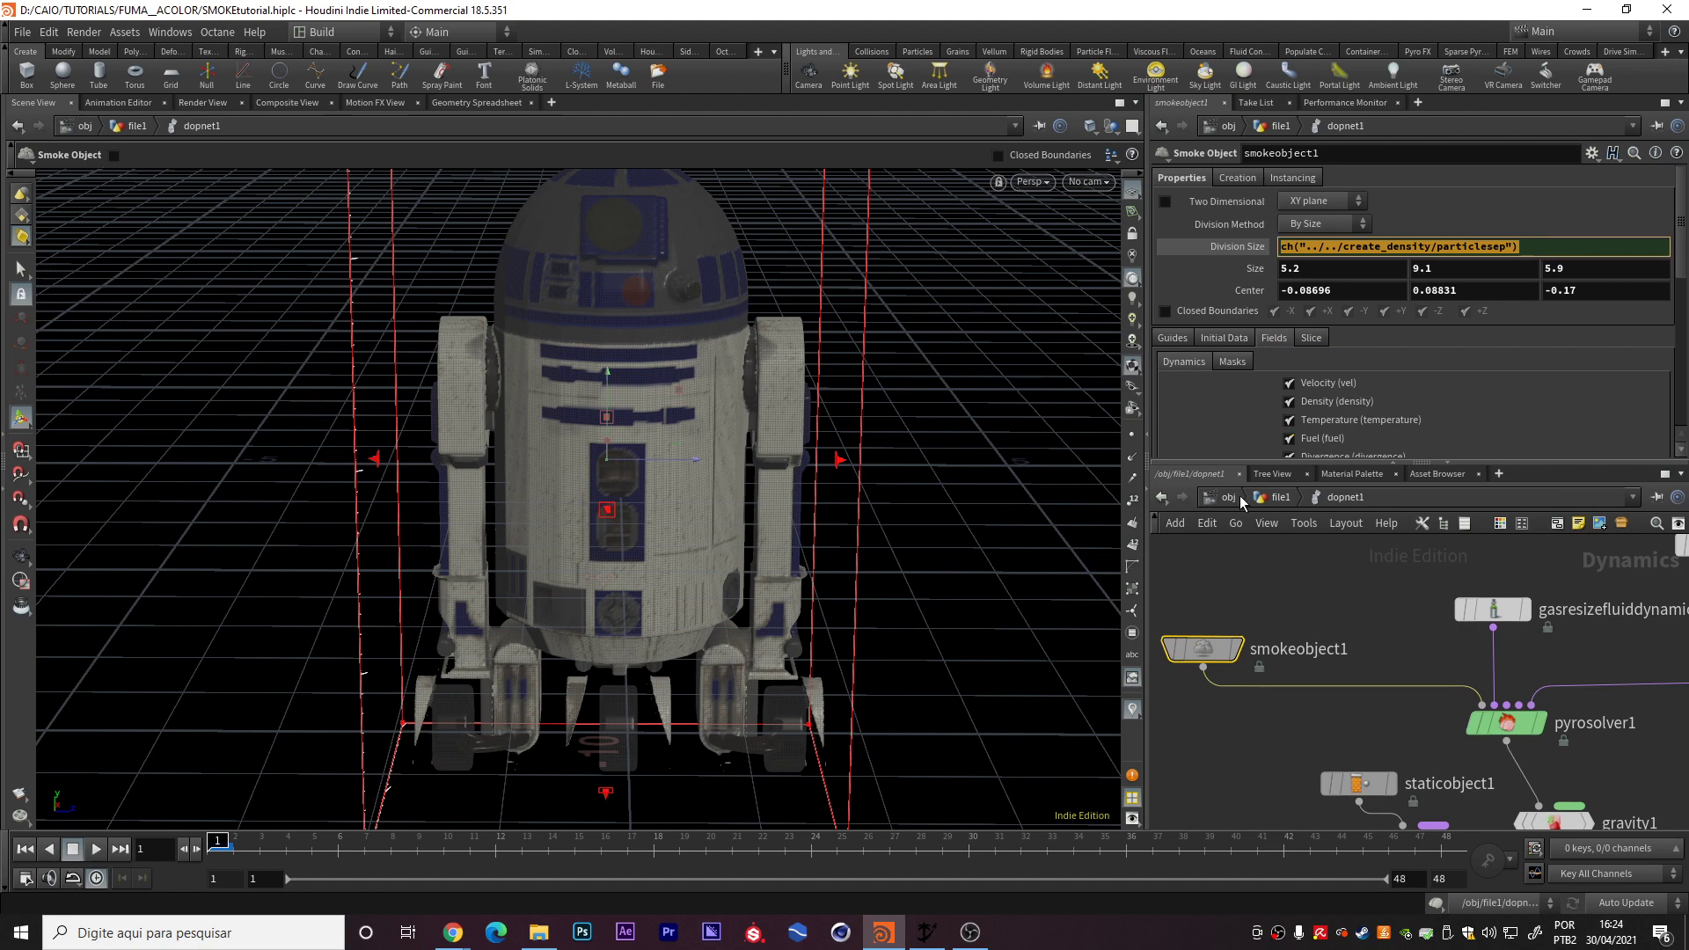
- Back in file1, copy create_density's Particle Separation parameter
{"action": "left_click", "coordinate": [1273, 498]}
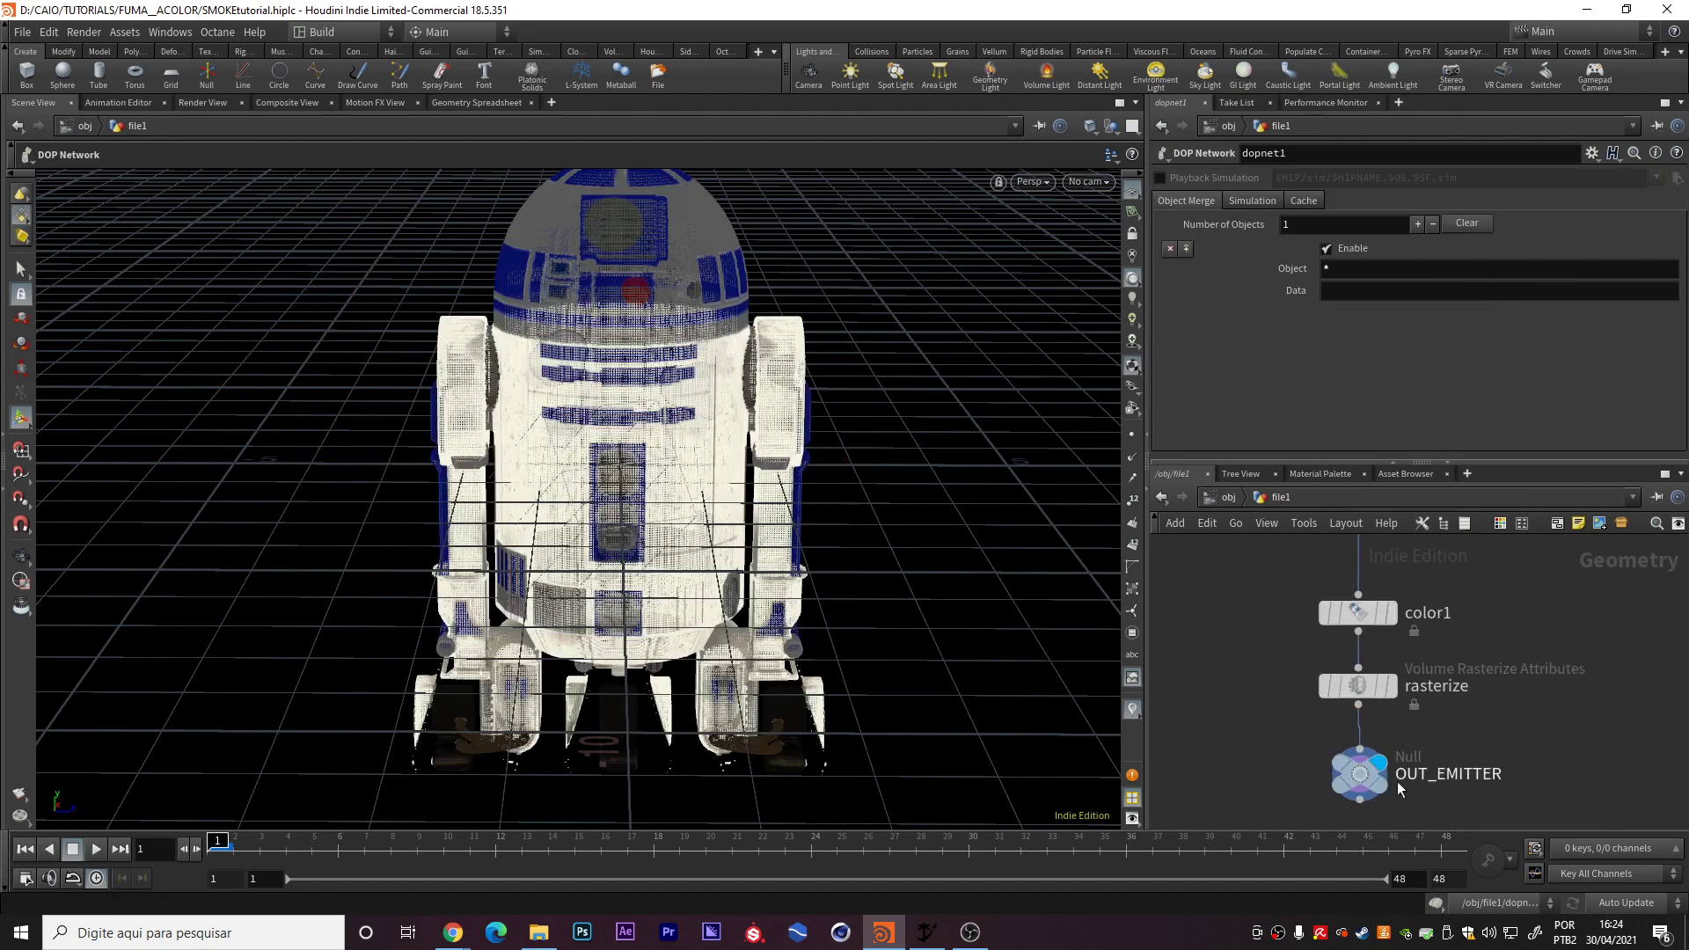
{"action": "scroll", "coordinate": [1485, 698], "scroll_direction": "down", "scroll_amount": 3}
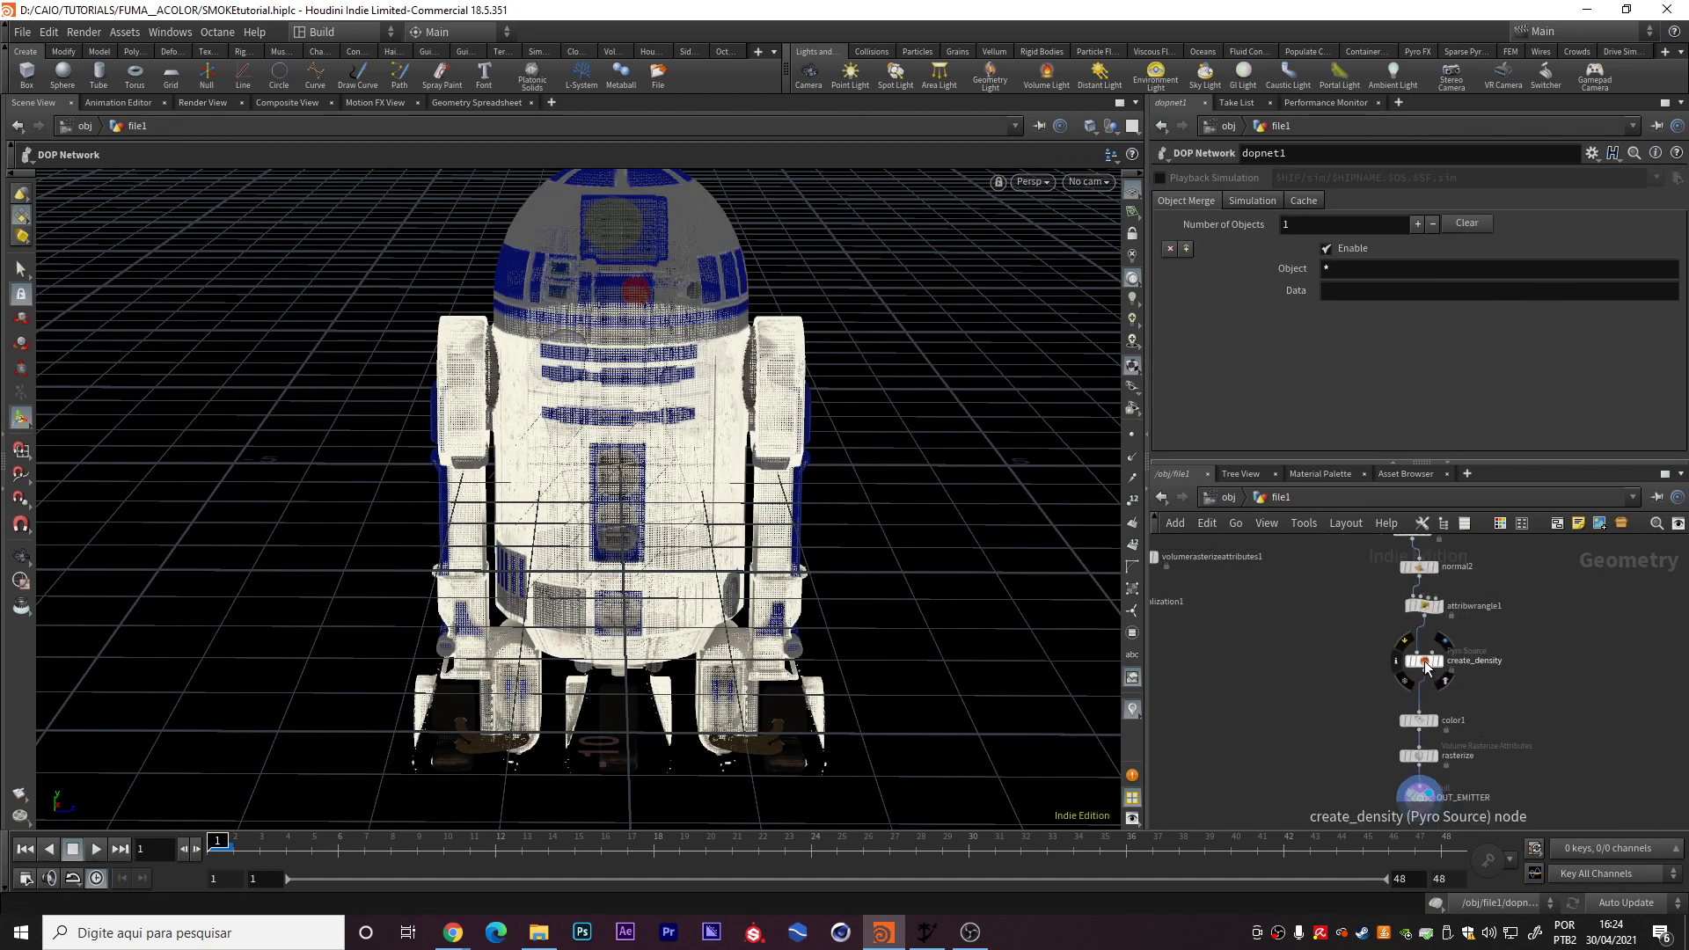
{"action": "left_click", "coordinate": [1471, 672]}
{"action": "scroll", "coordinate": [1470, 672], "scroll_direction": "up", "scroll_amount": 1}
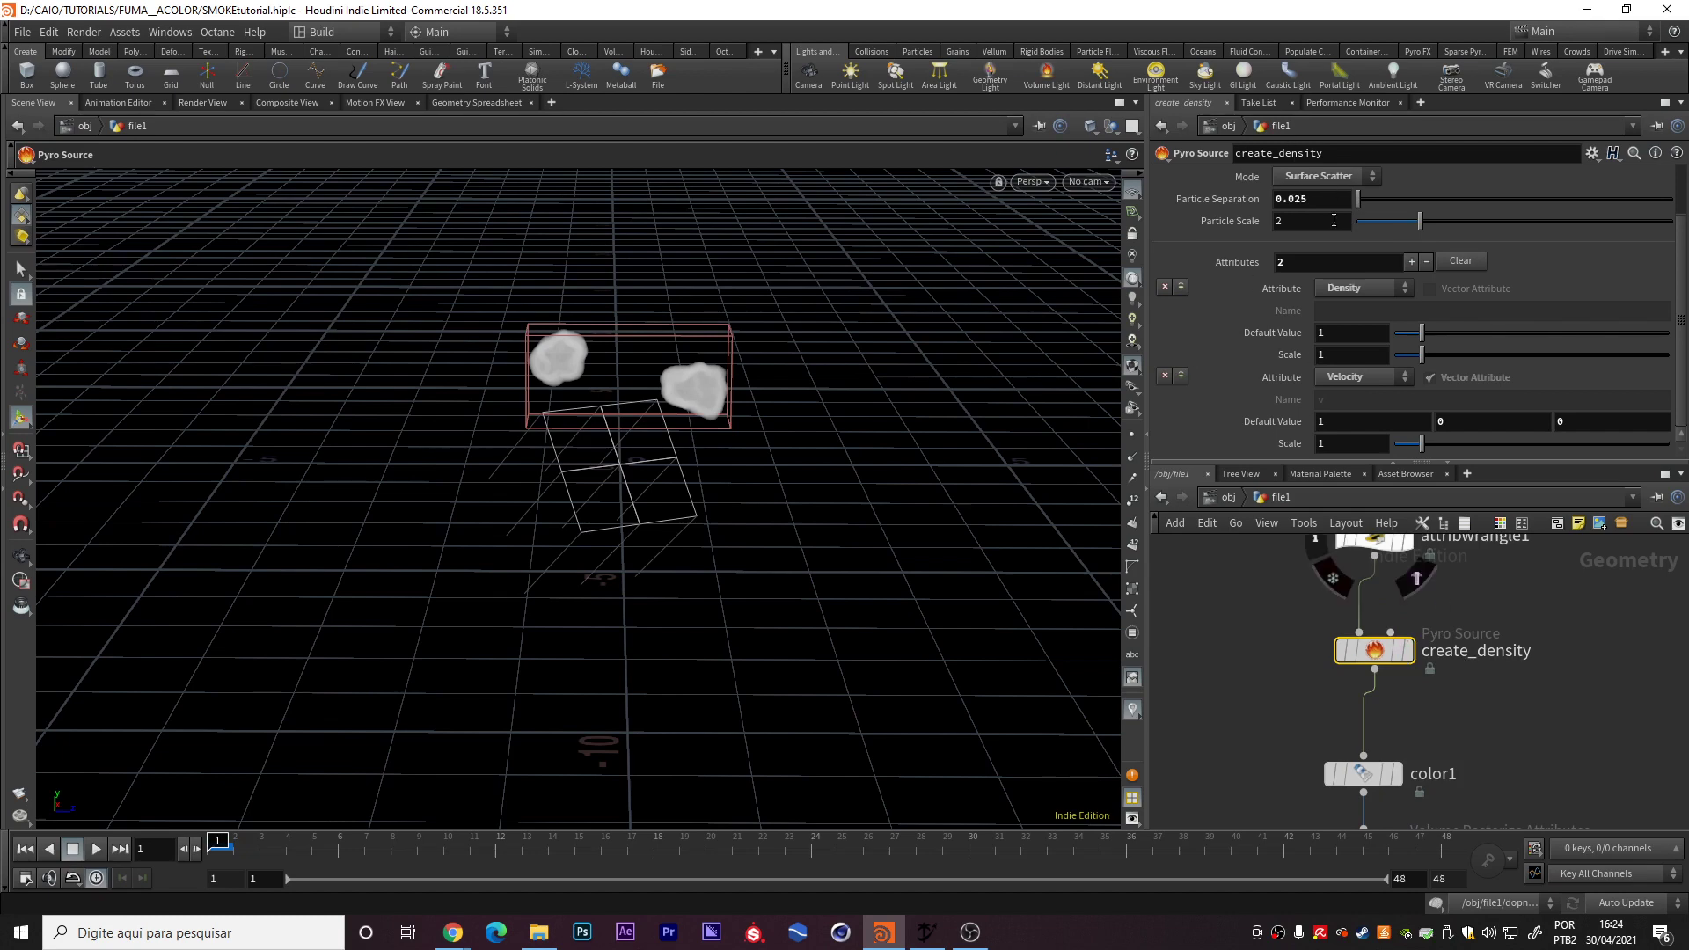
{"action": "middle_click_drag", "start_coordinate": [1537, 784], "coordinate": [1265, 707]}
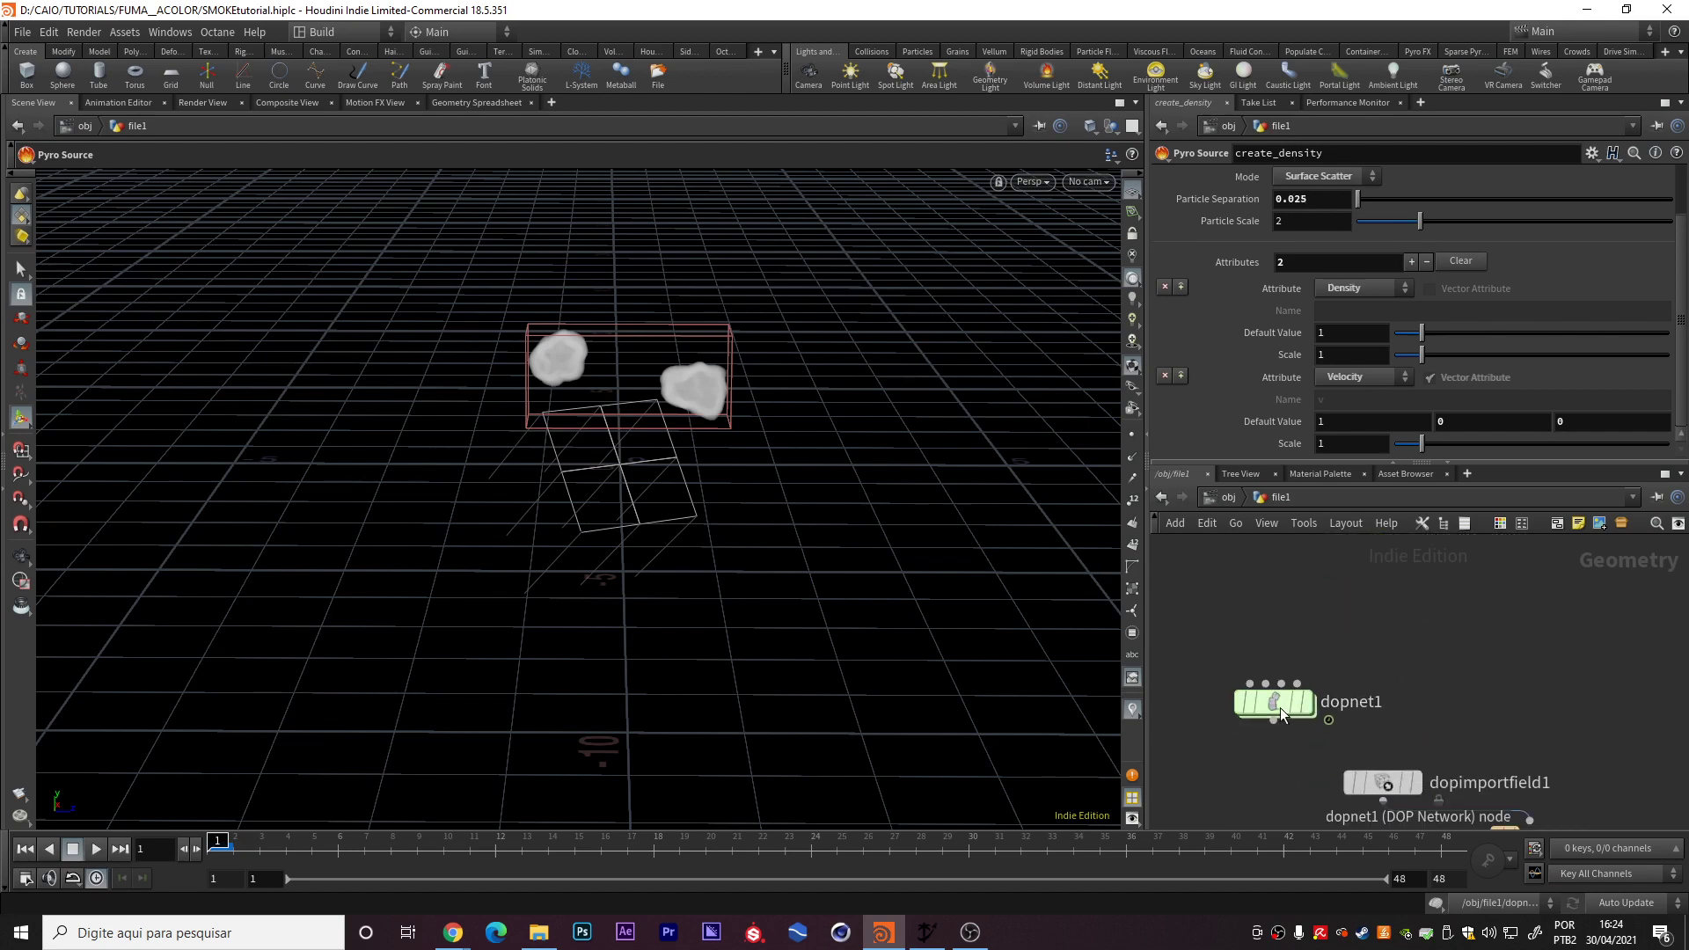
{"action": "double_click", "coordinate": [1264, 707]}
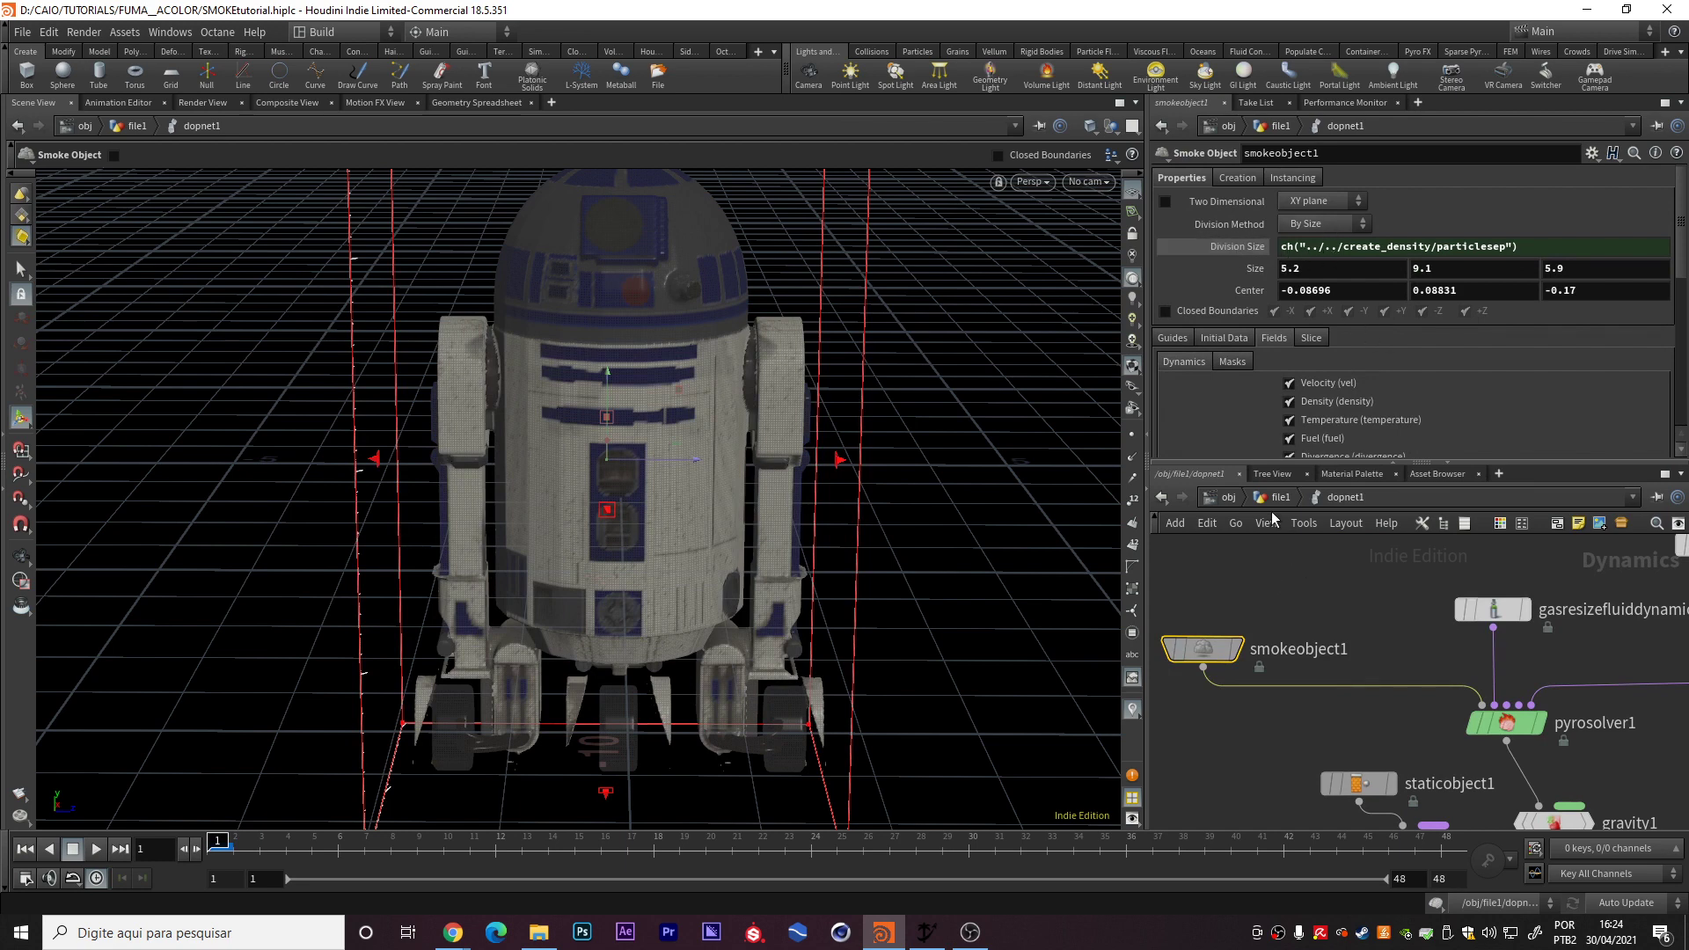
{"action": "key", "text": "u"}
{"action": "mouse_move", "coordinate": [1352, 583]}
{"action": "middle_mouse_down"}
{"action": "mouse_move", "coordinate": [1416, 695]}
{"action": "mouse_move", "coordinate": [1402, 785]}
{"action": "middle_mouse_up"}
{"action": "left_click", "coordinate": [1315, 629]}
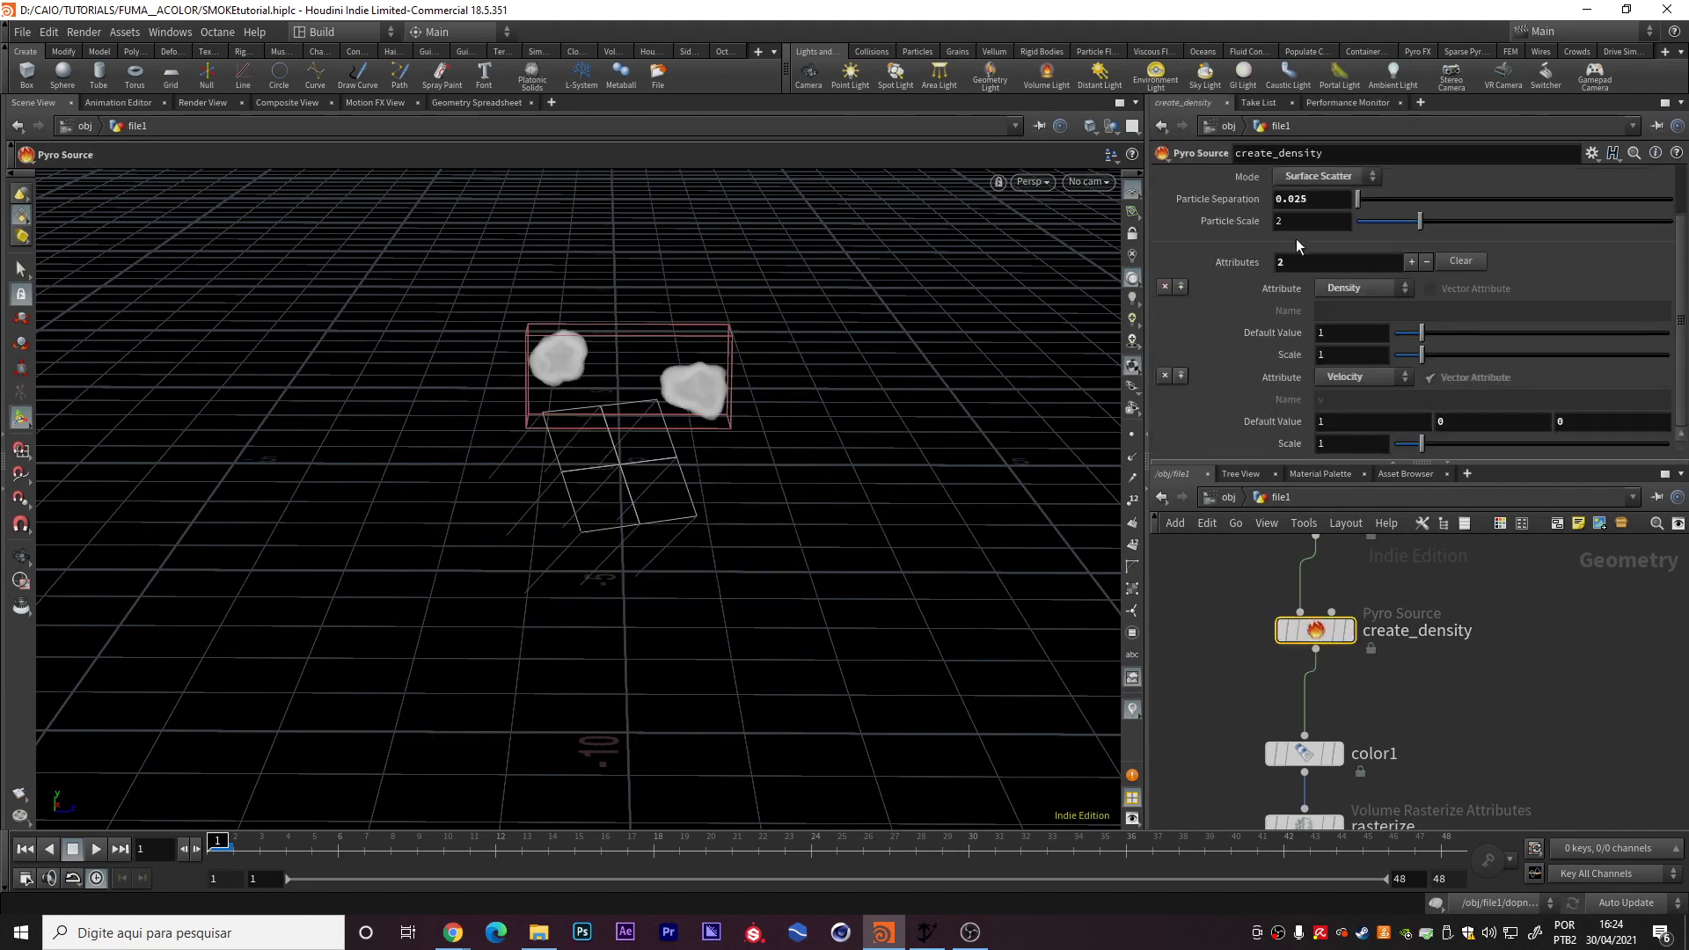
{"action": "right_click", "coordinate": [1299, 198]}
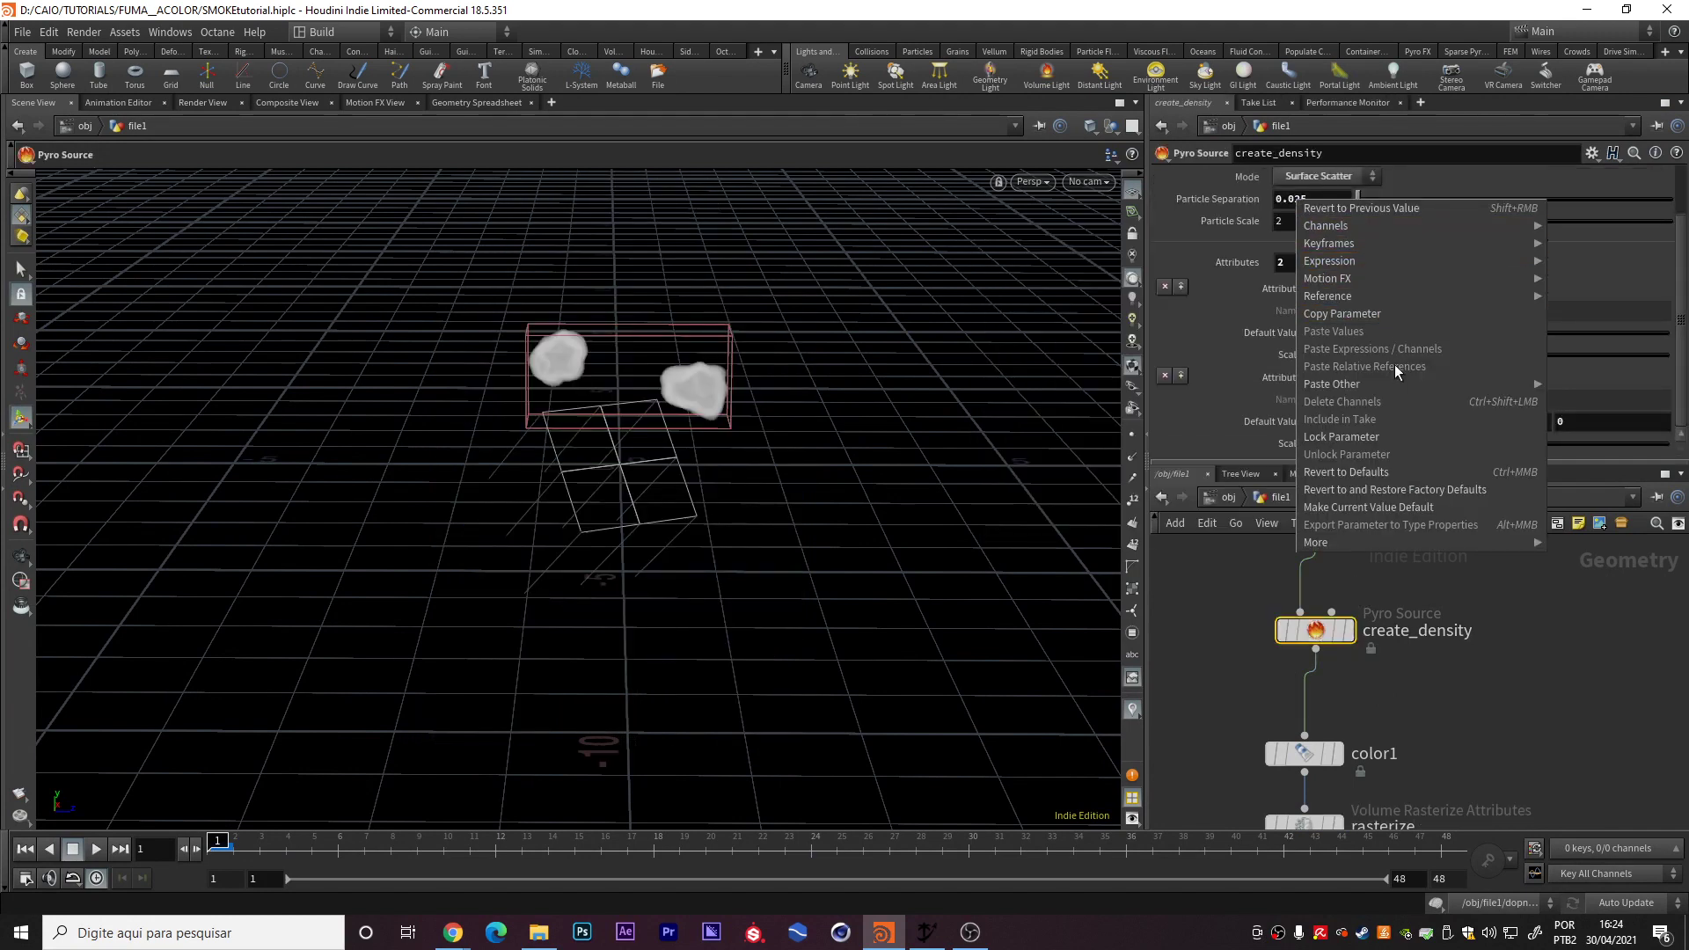
{"action": "left_click", "coordinate": [1358, 317]}
- Paste Particle Separation as a relative reference into smokeobject1's Division Size, giving 0.025
{"action": "mouse_move", "coordinate": [1447, 731]}
{"action": "middle_mouse_down"}
{"action": "mouse_move", "coordinate": [1501, 556]}
{"action": "mouse_move", "coordinate": [1416, 583]}
{"action": "middle_mouse_up"}
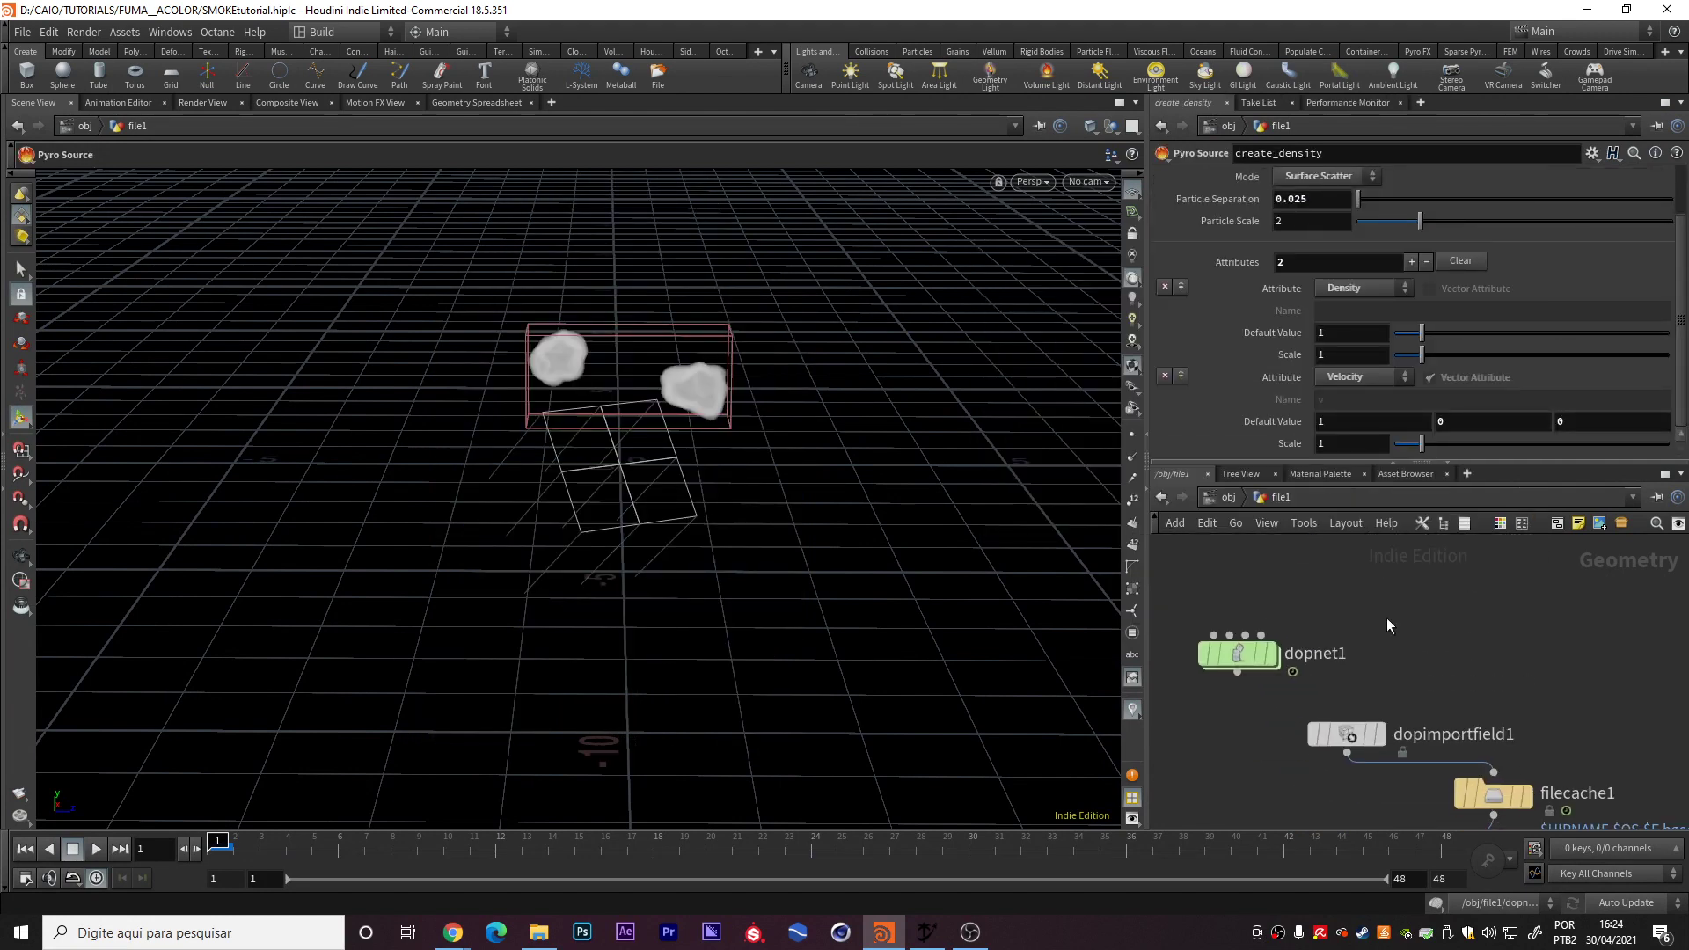
{"action": "double_click", "coordinate": [1253, 662]}
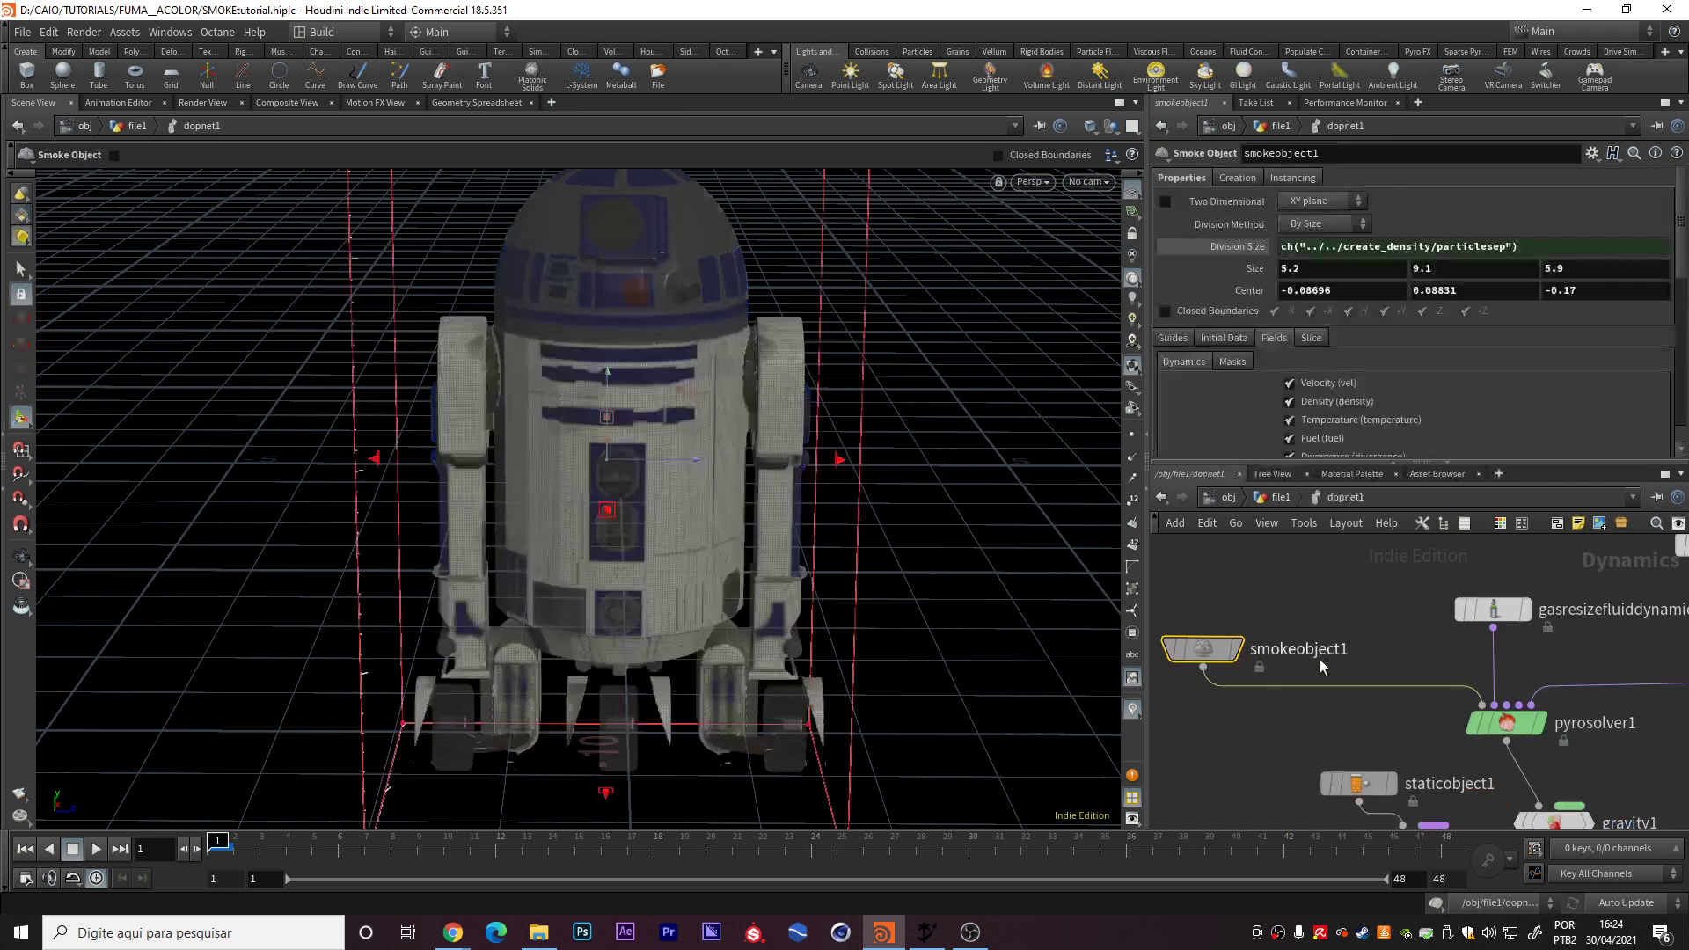
{"action": "right_click", "coordinate": [1291, 242]}
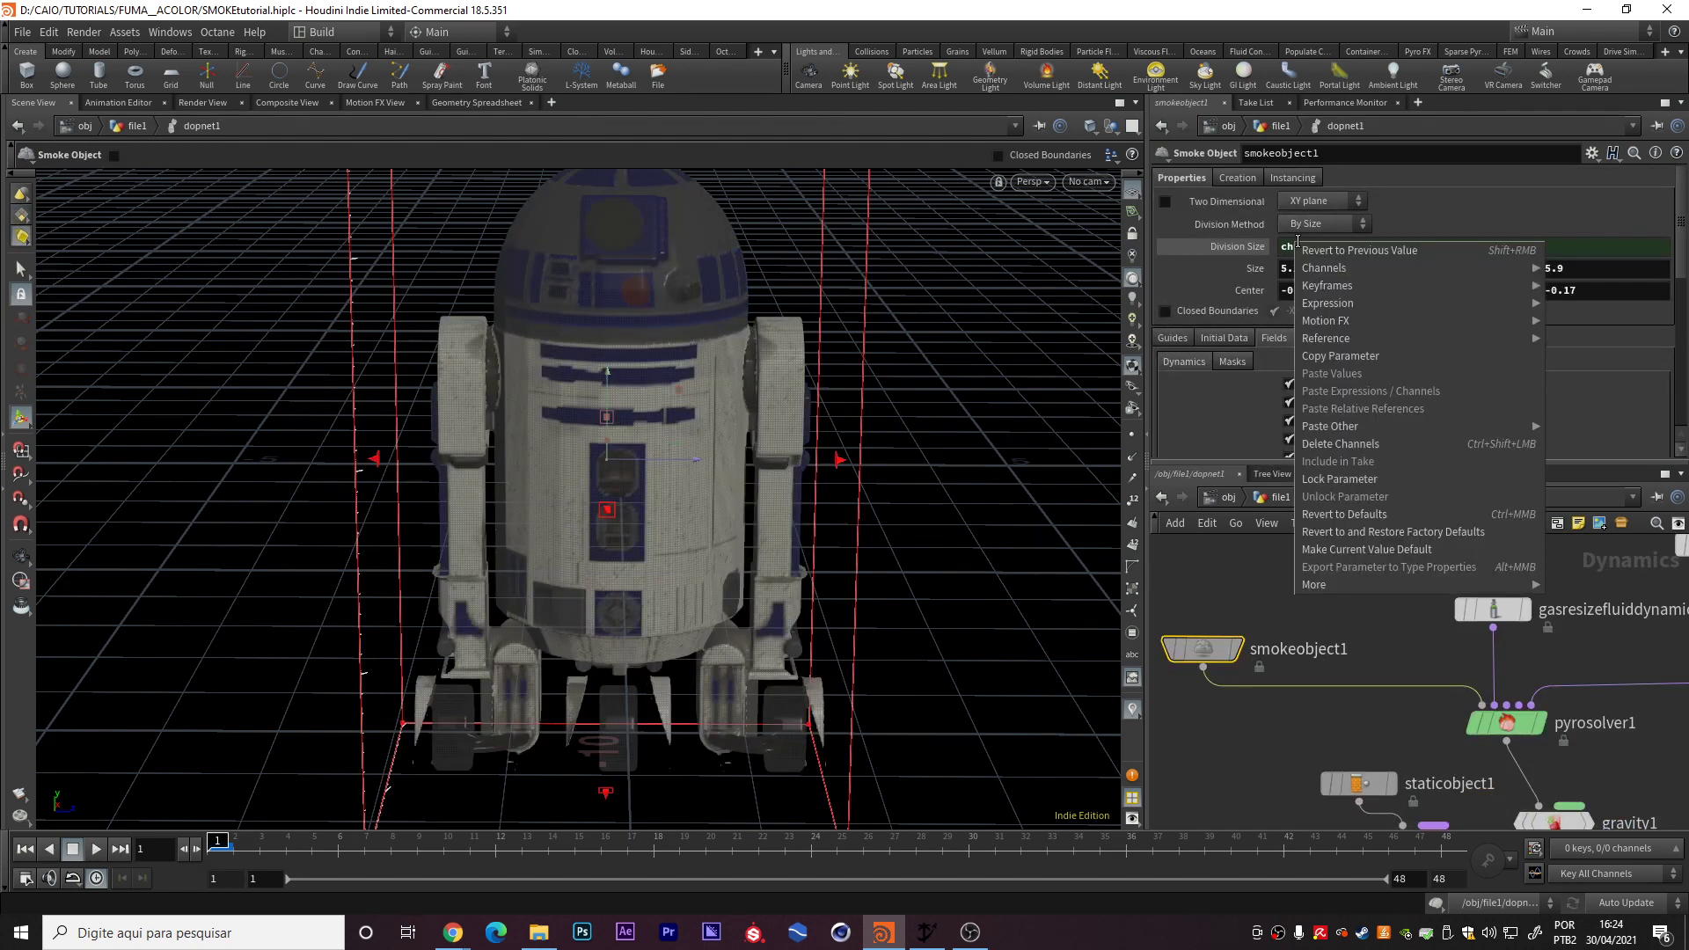
{"action": "left_click", "coordinate": [1363, 408]}
{"action": "left_click", "coordinate": [1222, 250]}
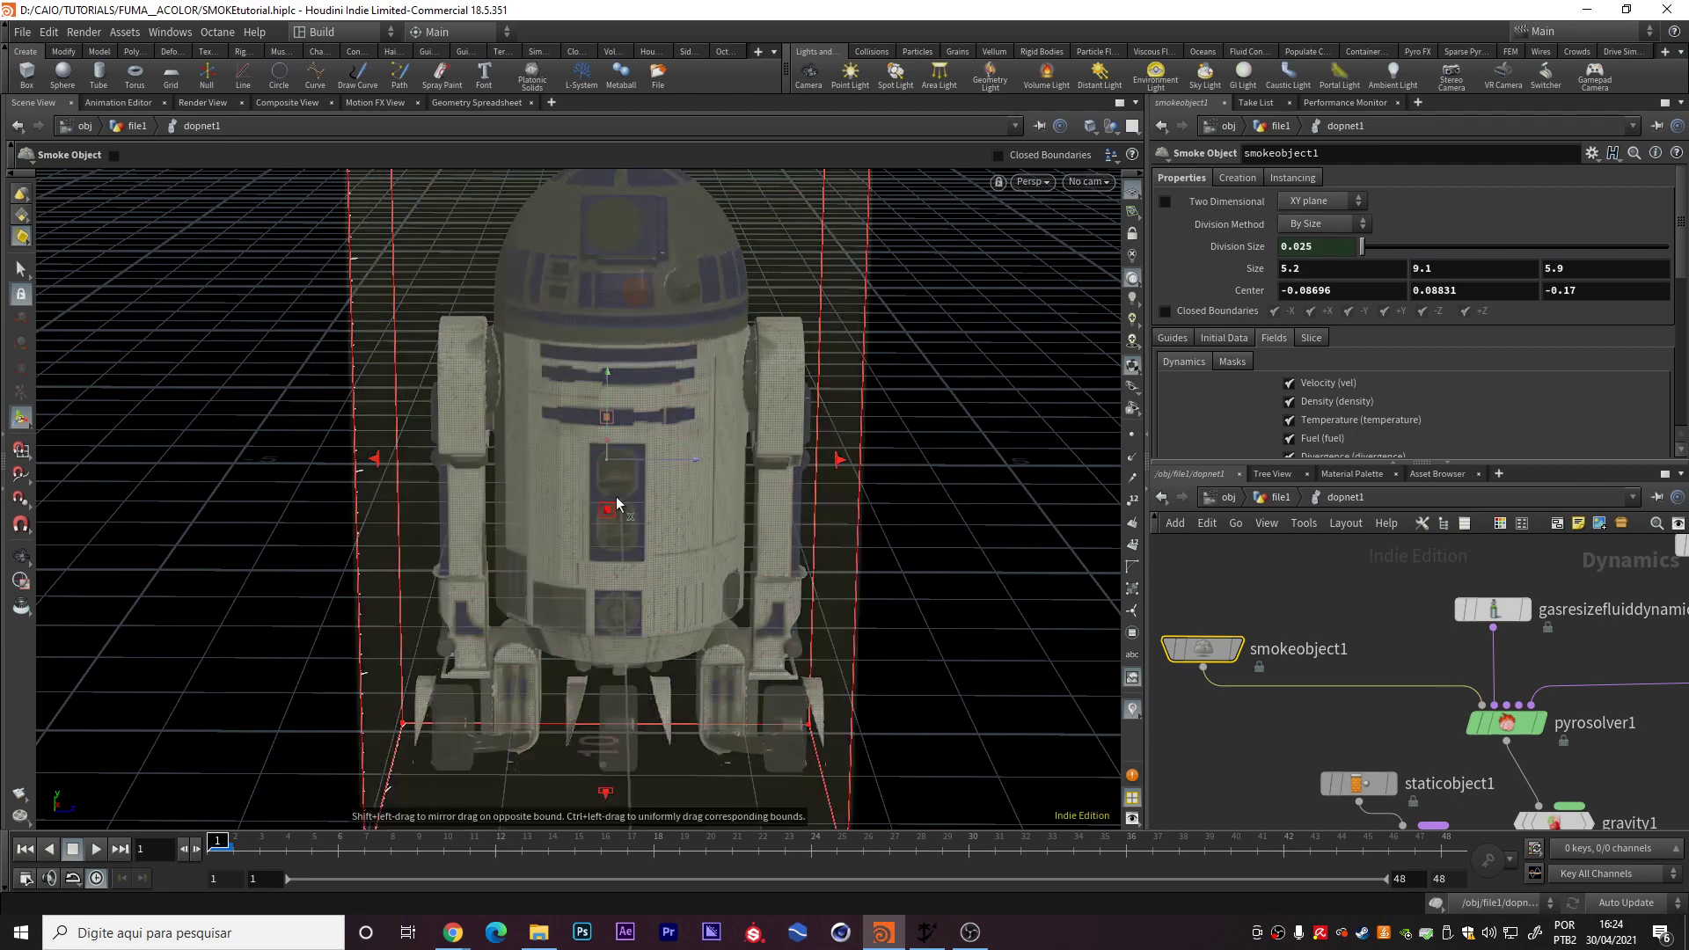
- Orbit to a front view, review the guide and slice settings, and select gasresizefluiddynamic1
{"action": "key", "text": "Escape"}
{"action": "mouse_move", "coordinate": [622, 497]}
{"action": "left_mouse_down"}
{"action": "mouse_move", "coordinate": [592, 332]}
{"action": "mouse_move", "coordinate": [422, 400]}
{"action": "mouse_move", "coordinate": [639, 411]}
{"action": "left_mouse_up"}
{"action": "key", "text": "Return"}
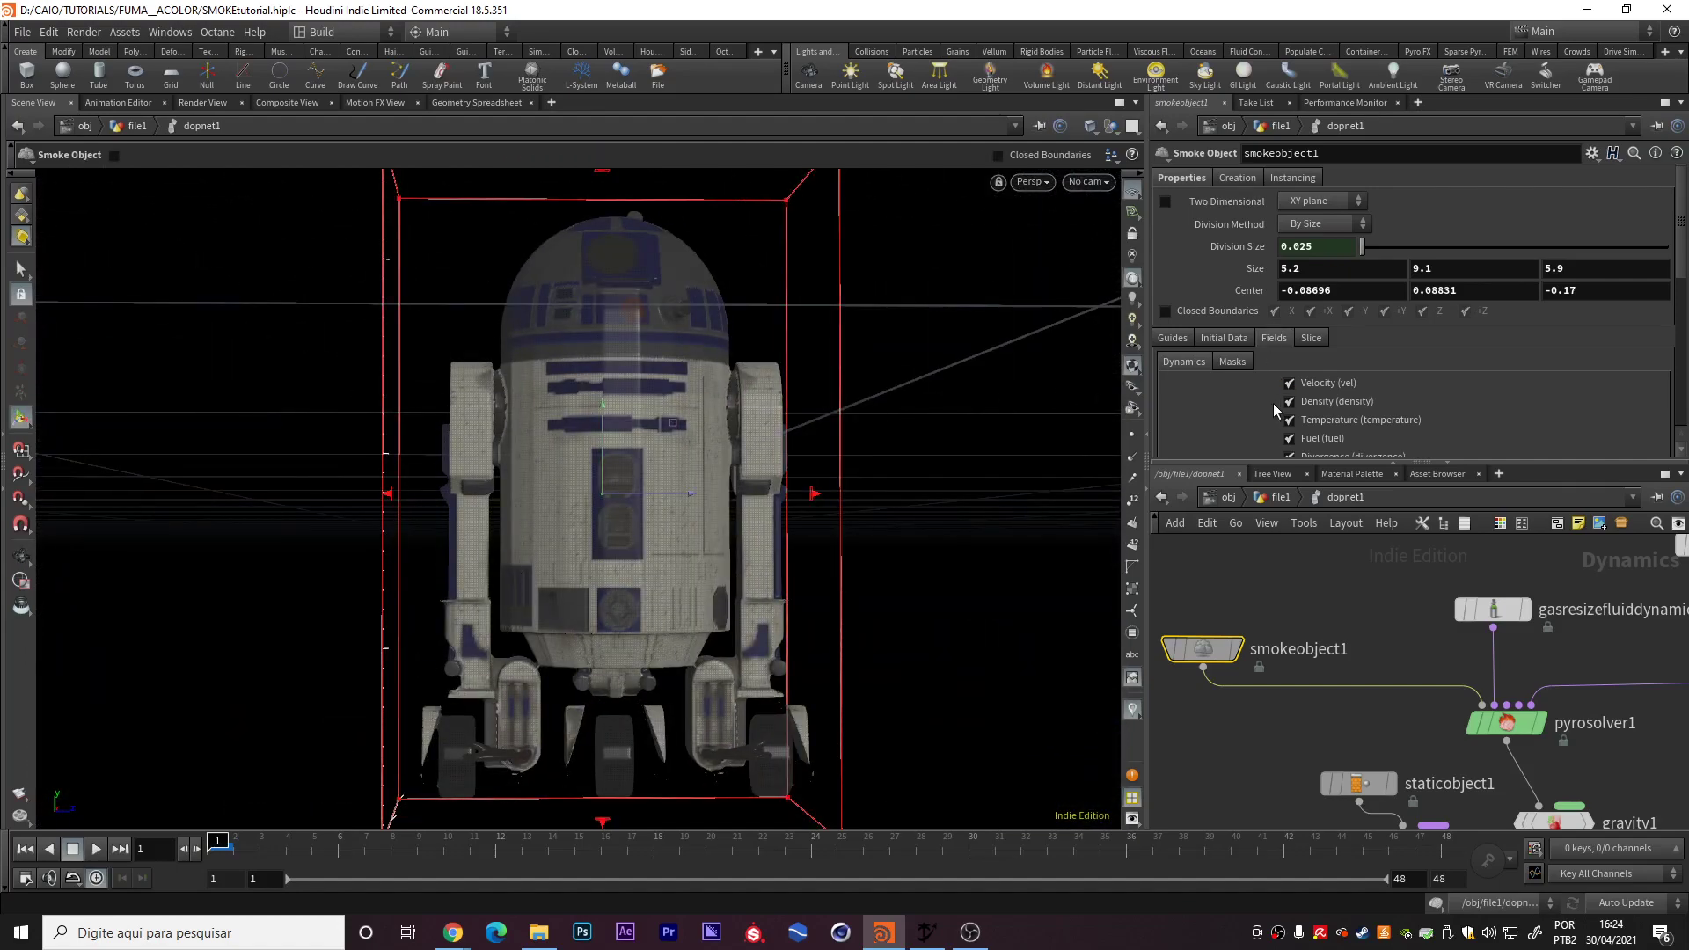
{"action": "scroll", "coordinate": [1275, 409], "scroll_direction": "down", "scroll_amount": 2}
{"action": "scroll", "coordinate": [1243, 368], "scroll_direction": "up", "scroll_amount": 1}
{"action": "left_click", "coordinate": [1170, 297]}
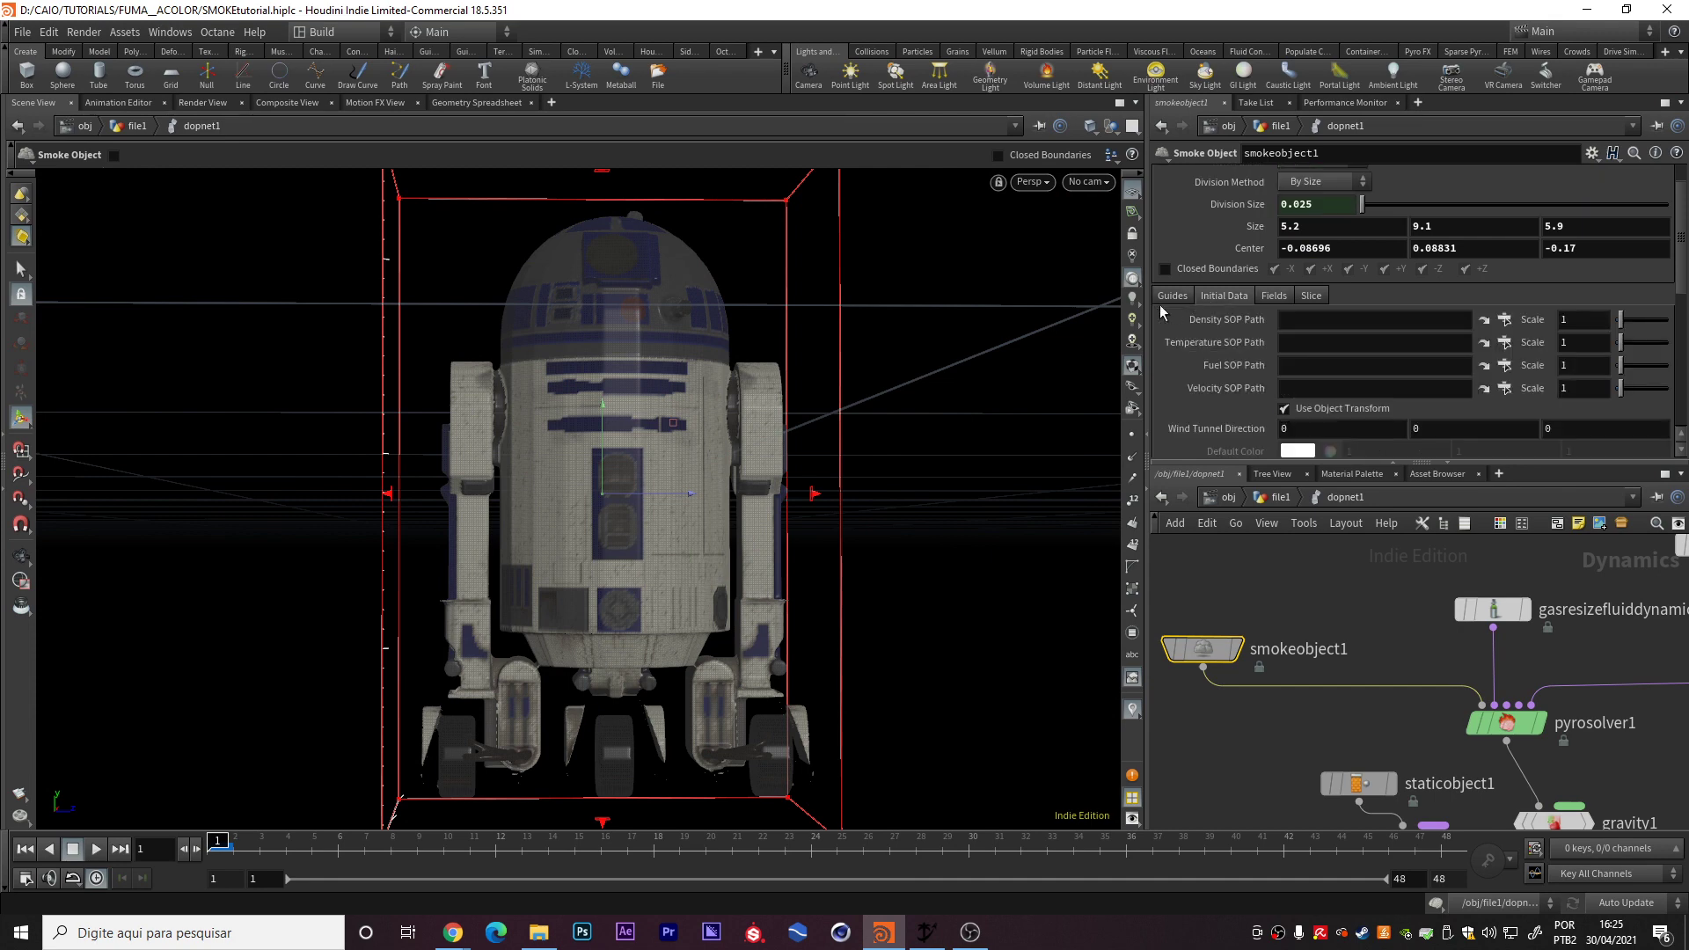
{"action": "scroll", "coordinate": [1236, 364], "scroll_direction": "down", "scroll_amount": 1}
{"action": "left_click", "coordinate": [1311, 254]}
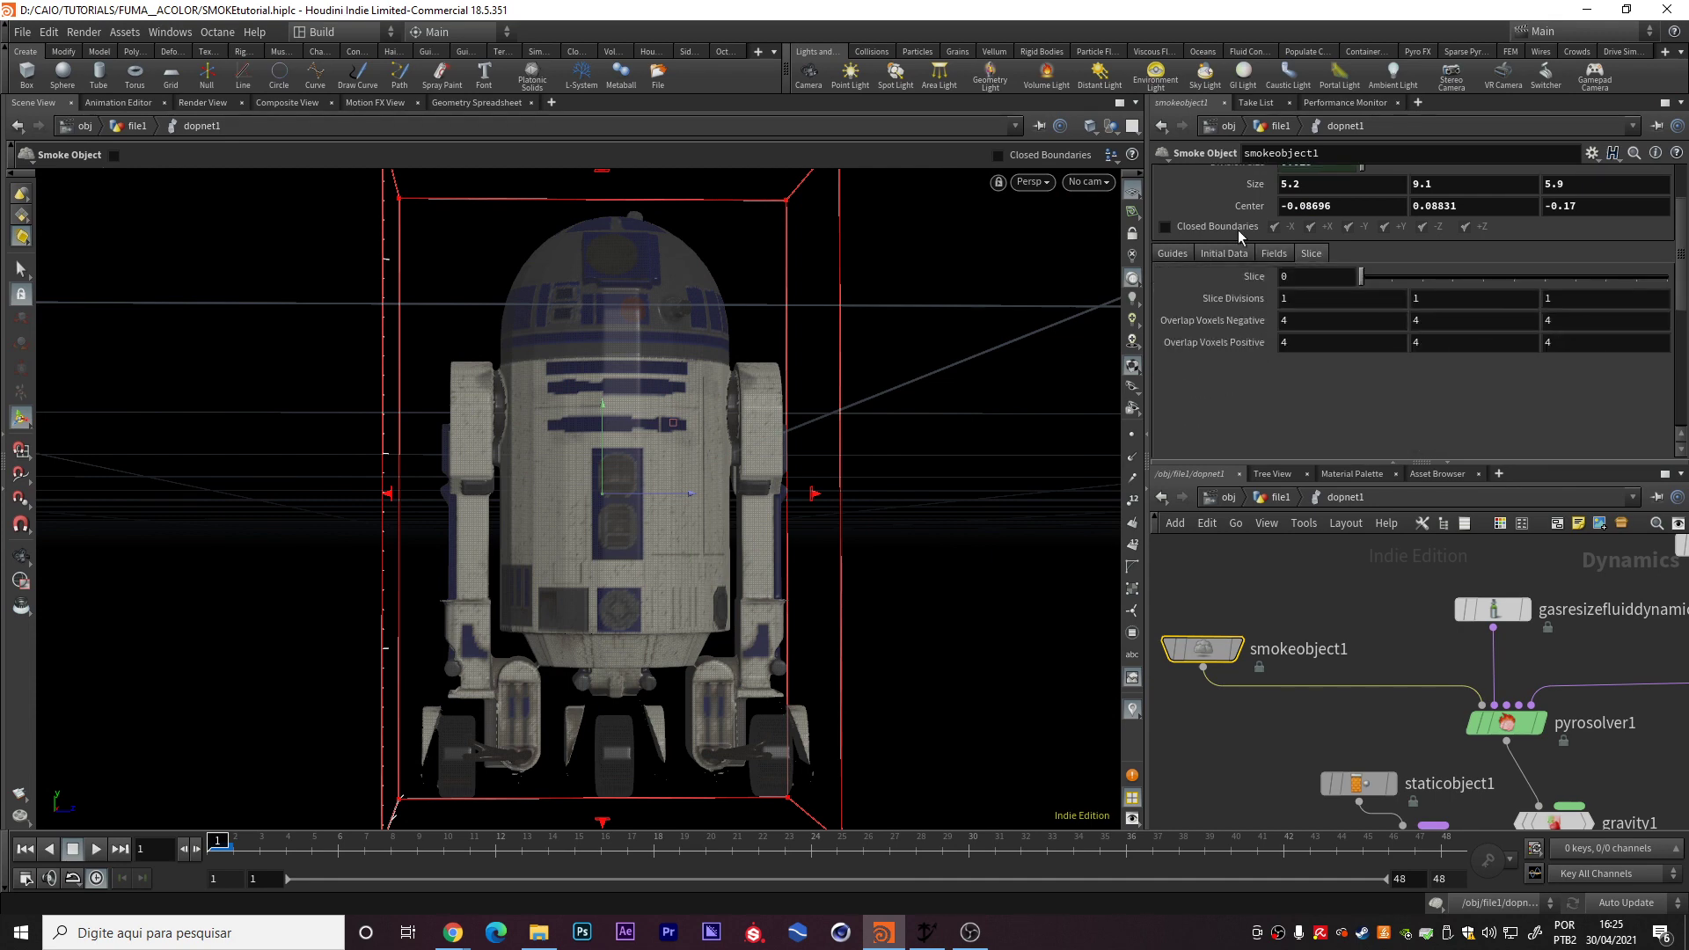
{"action": "scroll", "coordinate": [1249, 230], "scroll_direction": "up", "scroll_amount": 2}
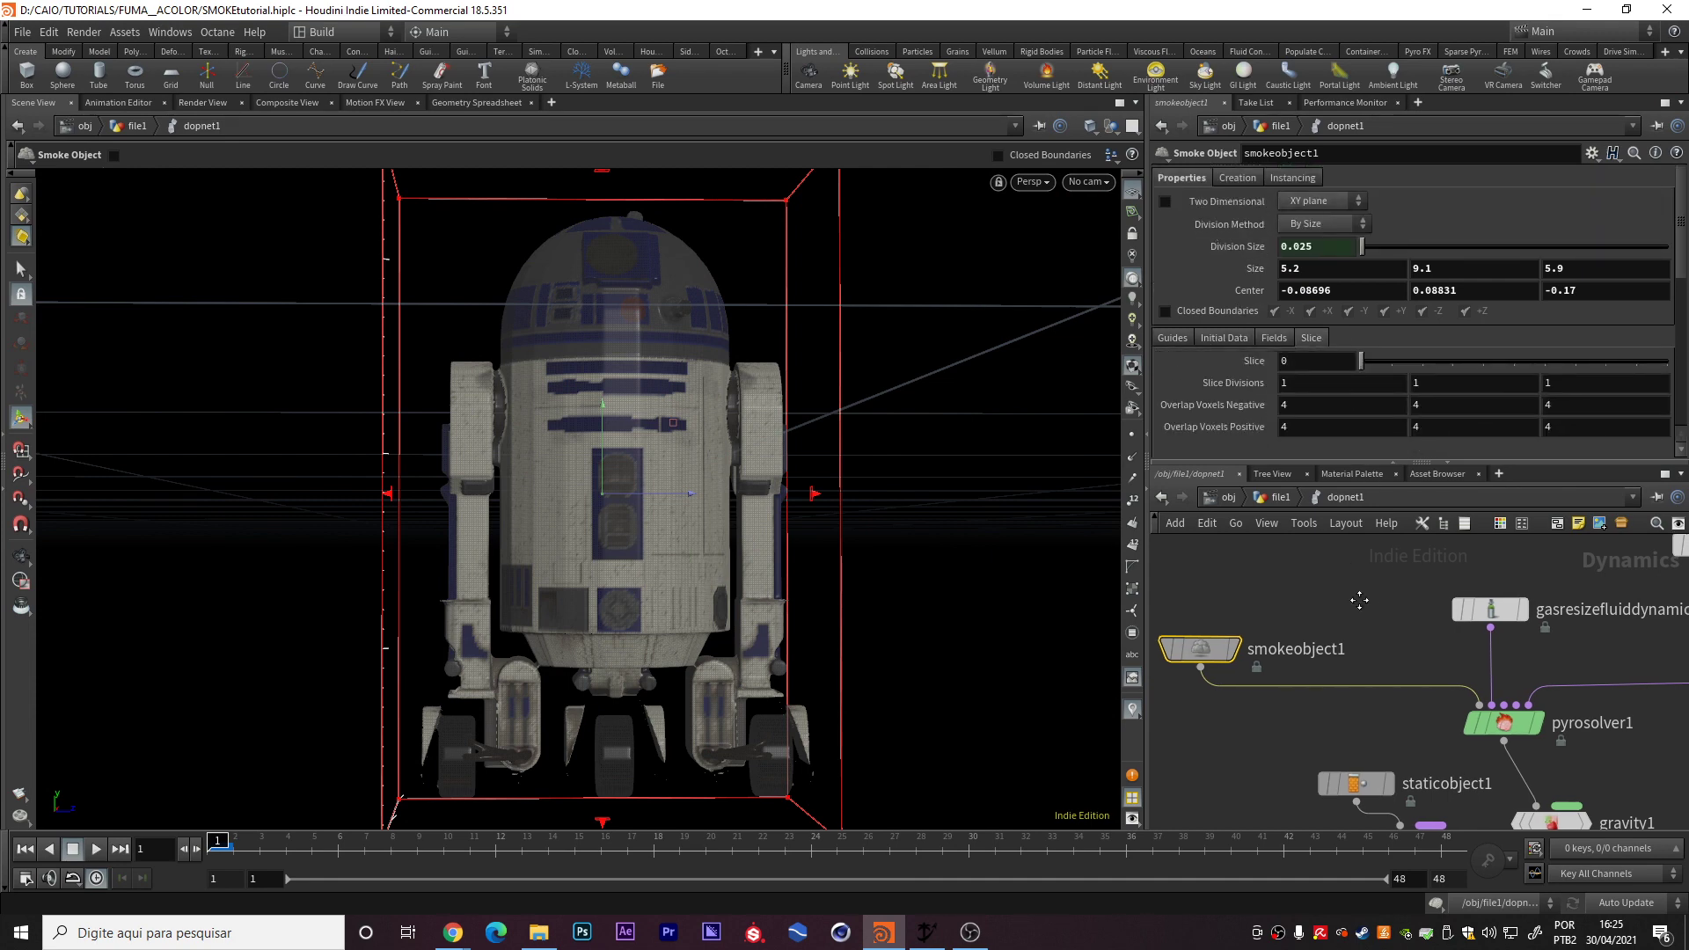
{"action": "middle_click_drag", "start_coordinate": [1380, 604], "coordinate": [1207, 577]}
{"action": "left_click", "coordinate": [1320, 583]}
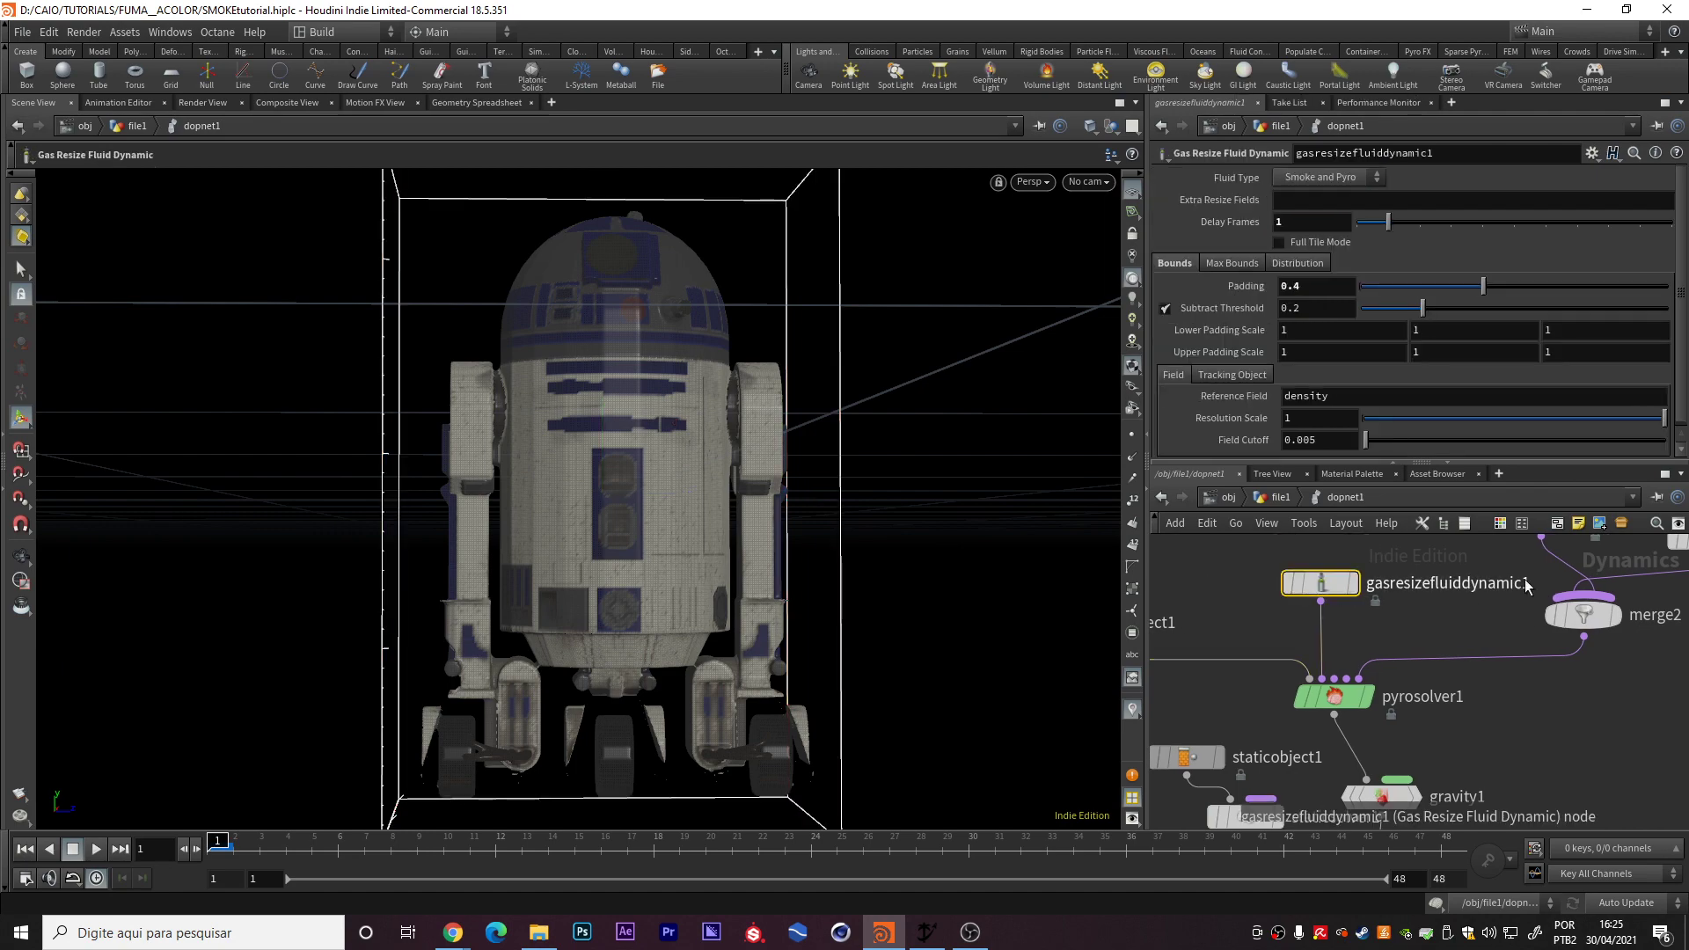
{"action": "key", "text": "Escape"}
{"action": "mouse_move", "coordinate": [735, 339]}
{"action": "left_mouse_down"}
{"action": "mouse_move", "coordinate": [658, 382]}
{"action": "mouse_move", "coordinate": [811, 452]}
{"action": "mouse_move", "coordinate": [862, 414]}
{"action": "left_mouse_up"}
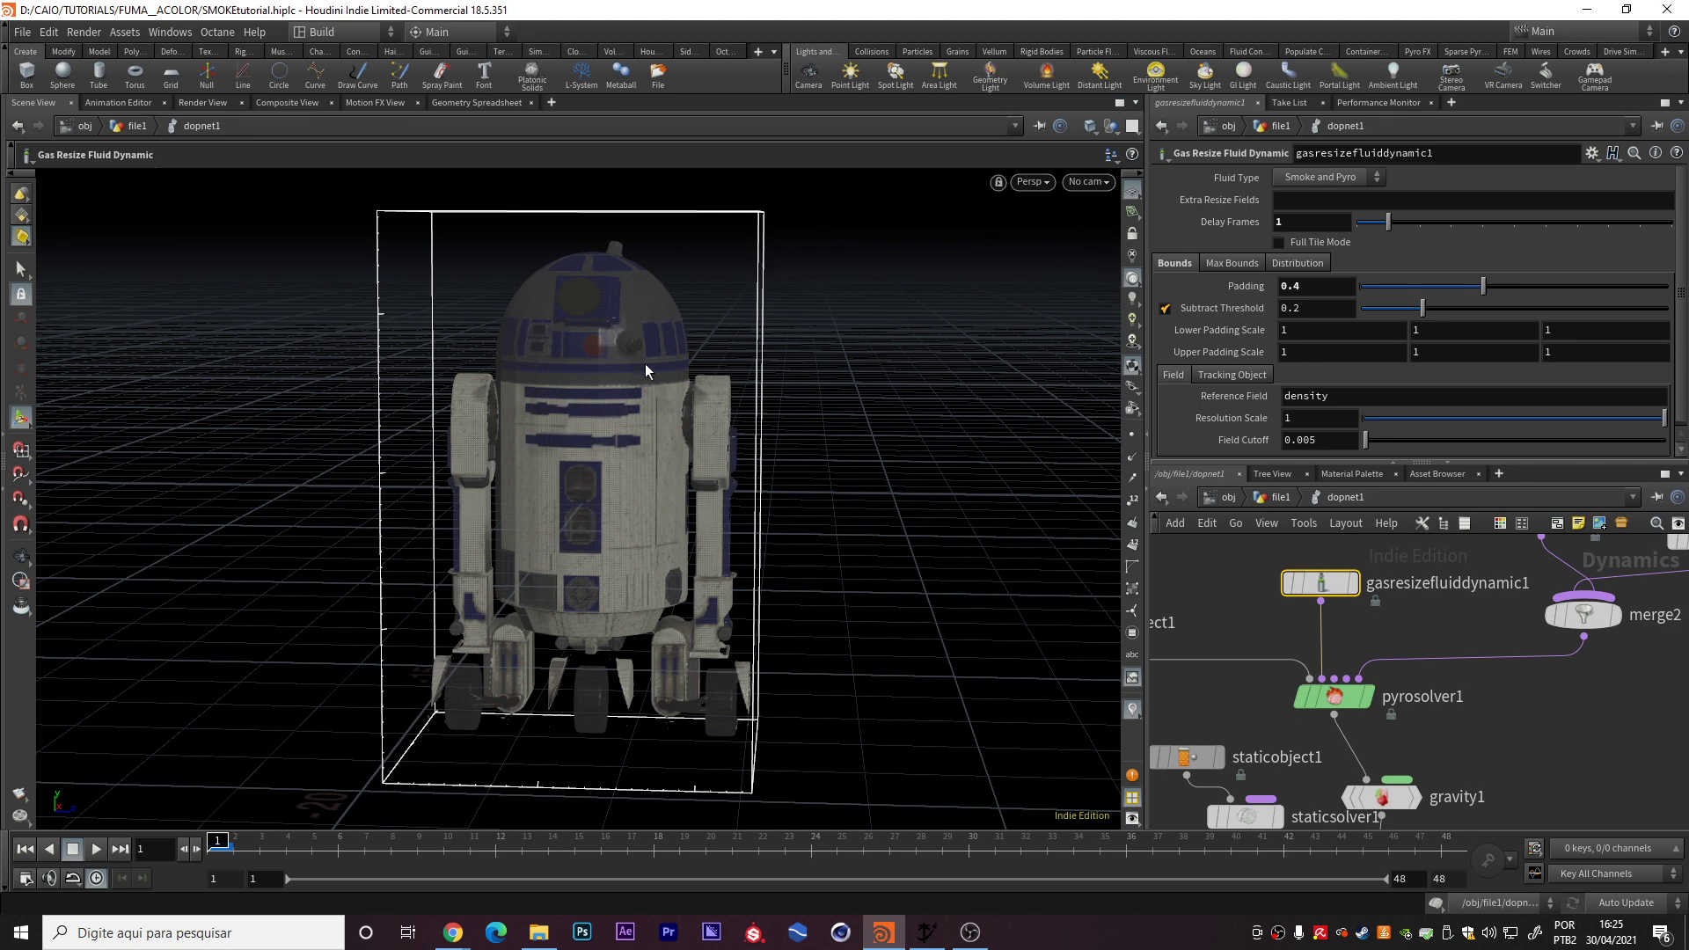
{"action": "left_click_drag", "start_coordinate": [1323, 599], "coordinate": [1284, 596]}
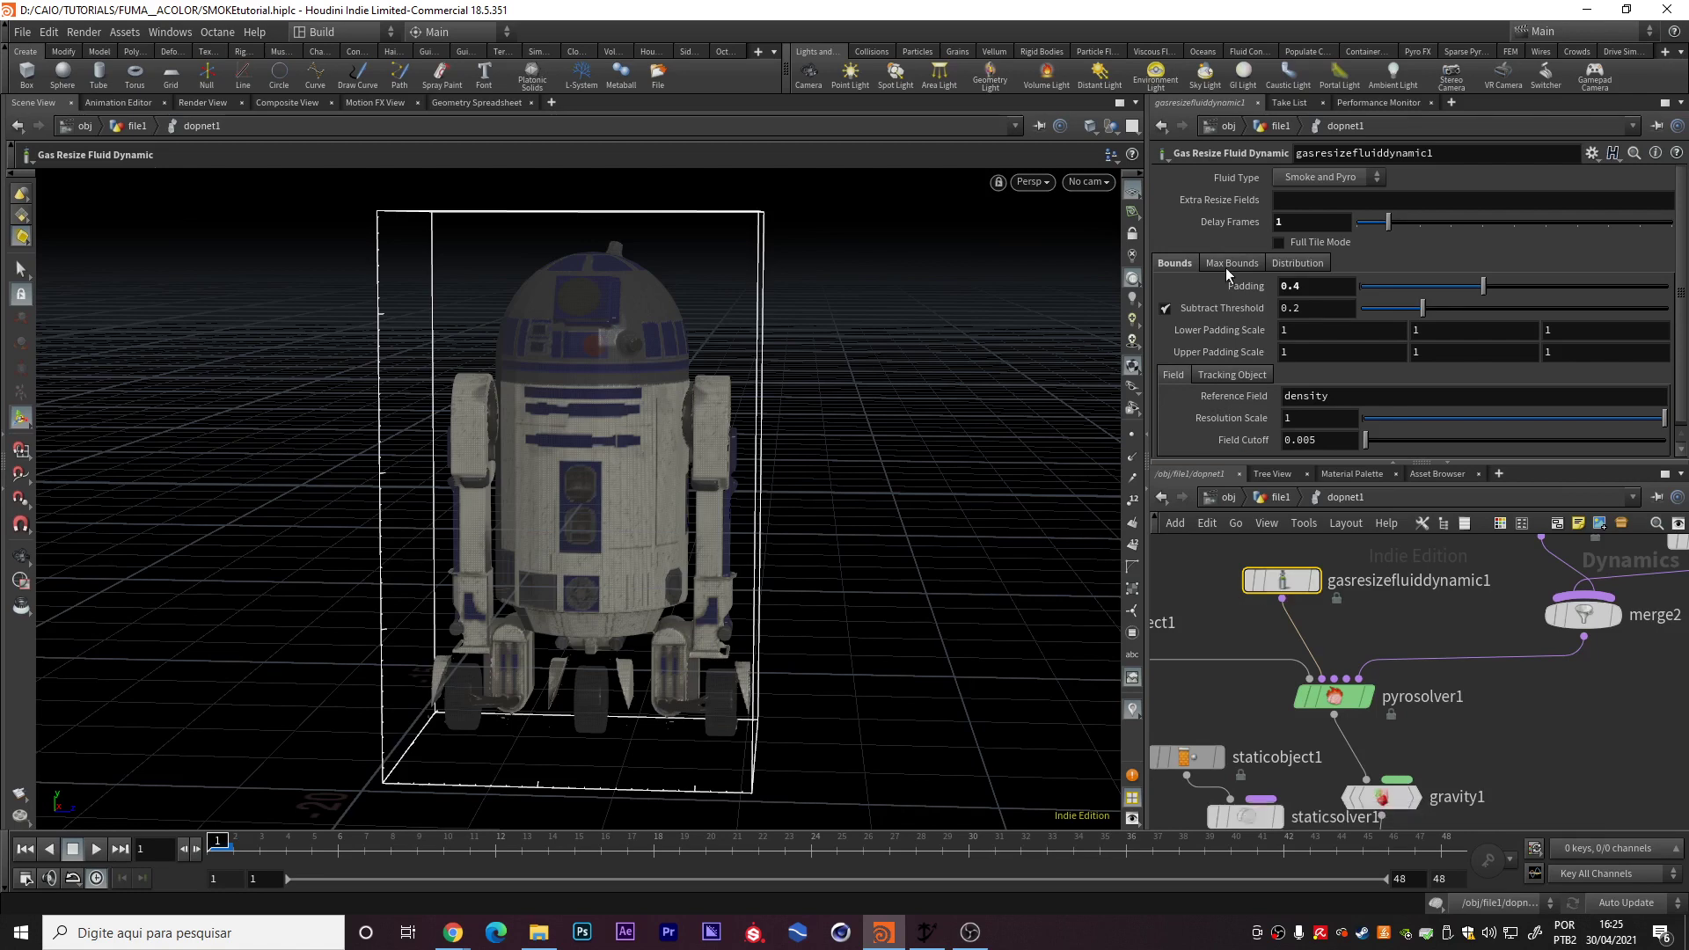
{"action": "left_click", "coordinate": [1280, 222]}
{"action": "mouse_move", "coordinate": [1311, 651]}
{"action": "middle_mouse_down"}
{"action": "mouse_move", "coordinate": [1463, 556]}
{"action": "mouse_move", "coordinate": [1458, 572]}
{"action": "middle_mouse_up"}
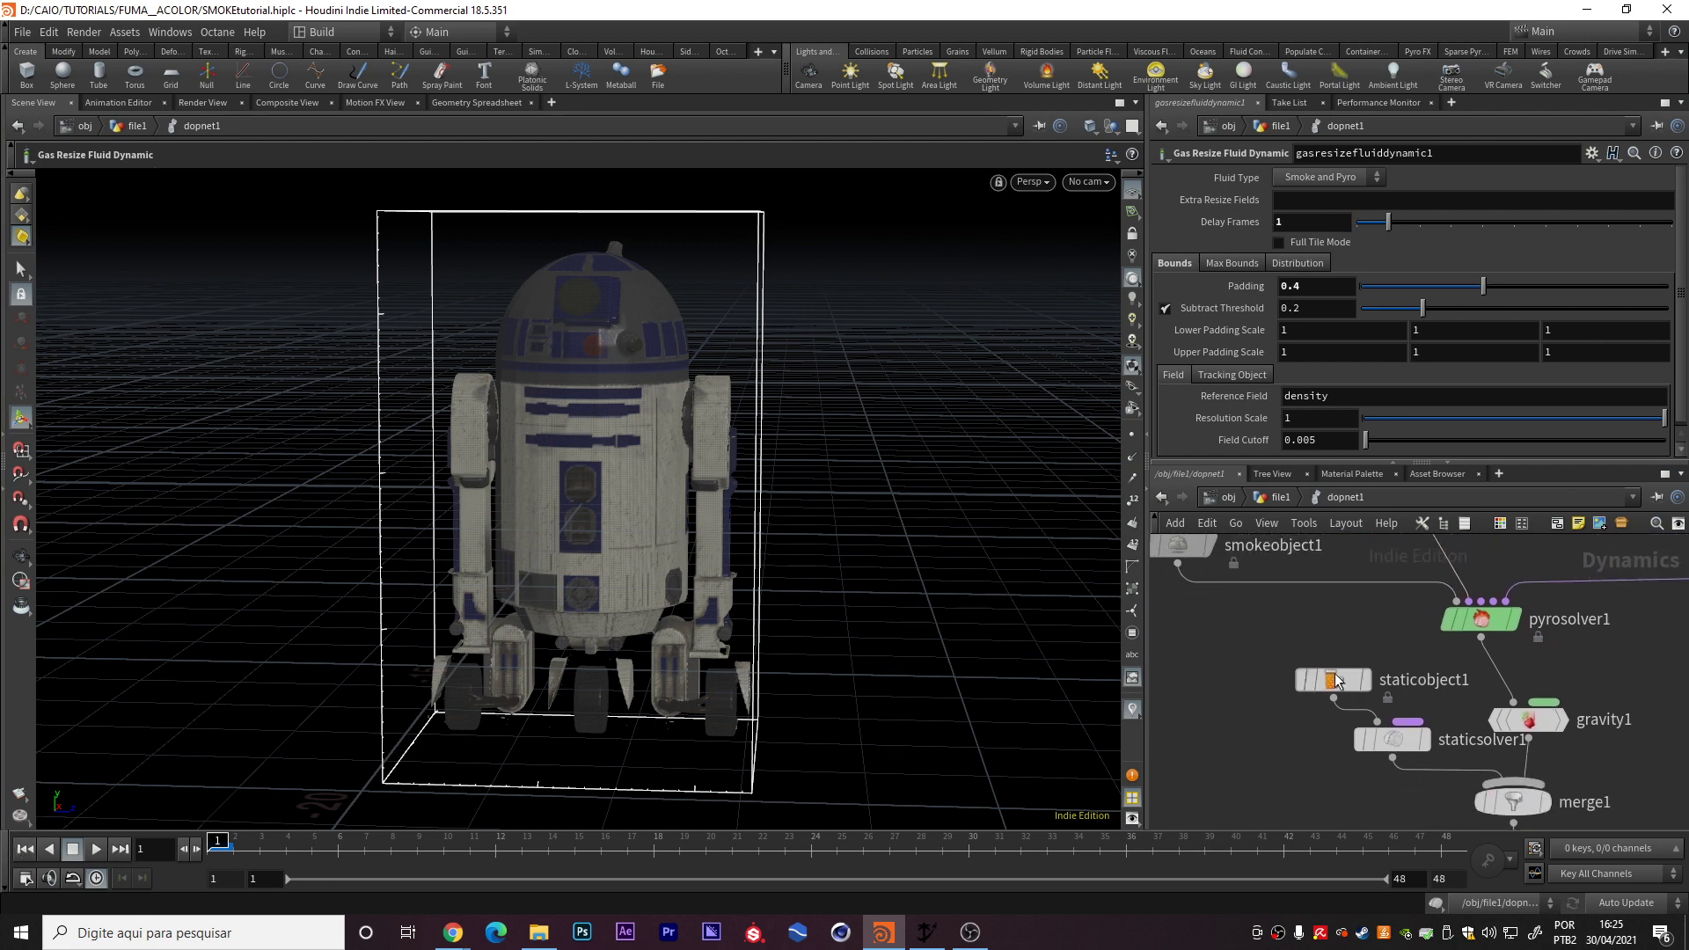
- Select staticobject1 and gasresizefluiddynamic1, then step the simulation to frame 2
{"action": "left_click", "coordinate": [1332, 679]}
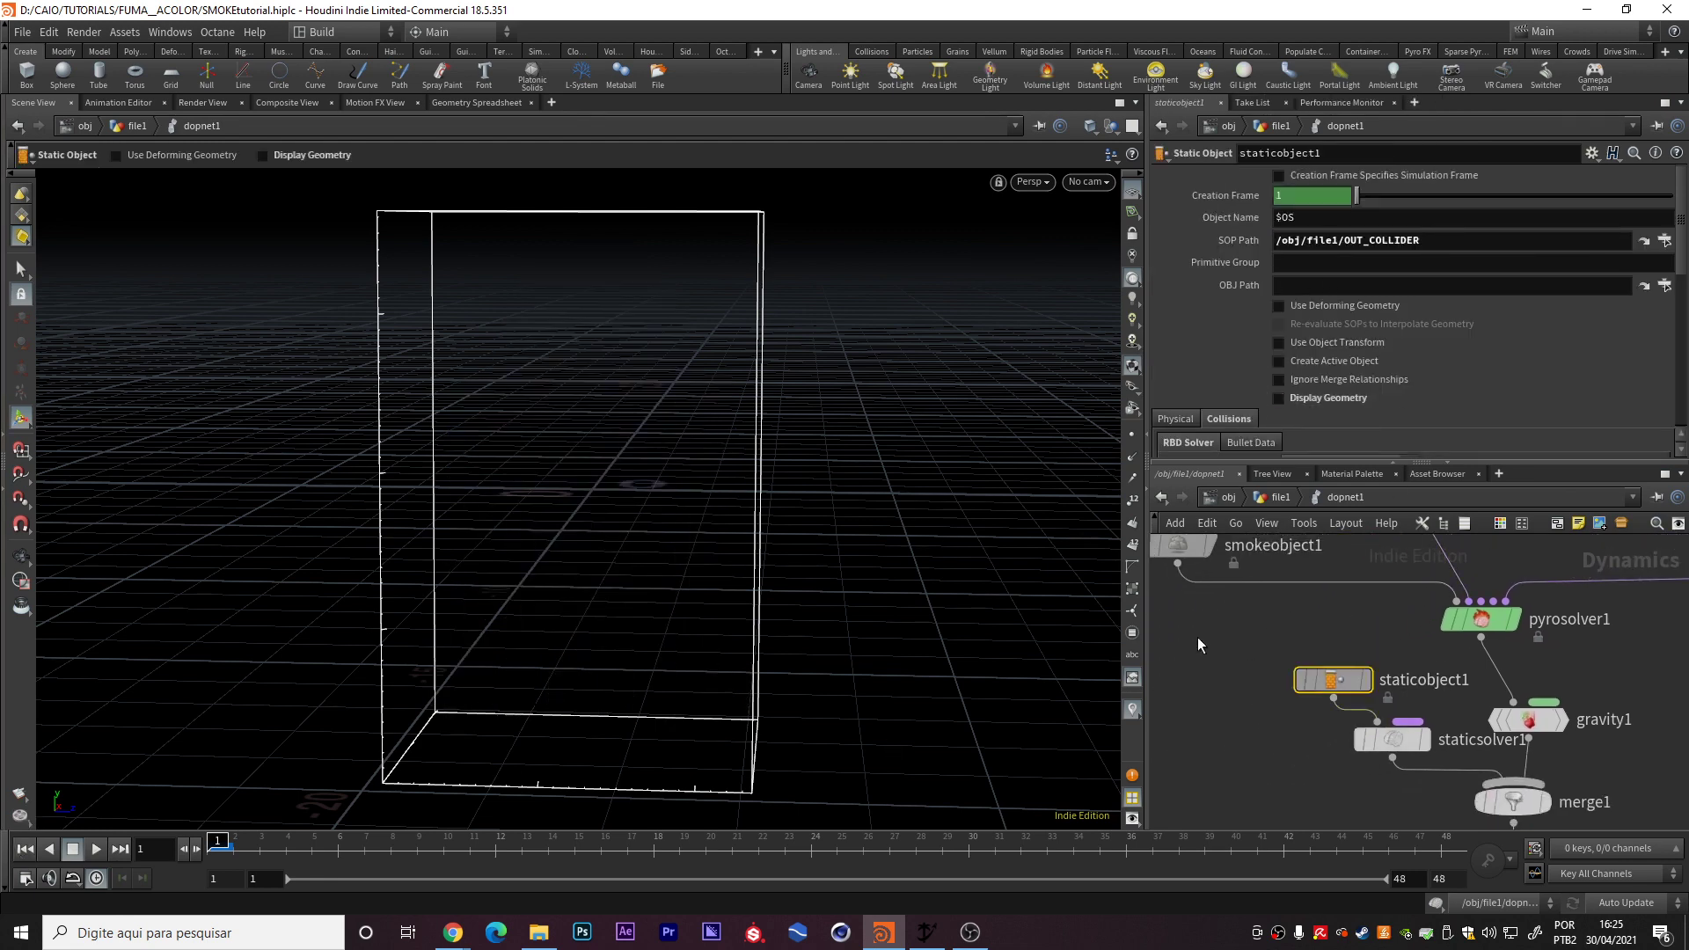
{"action": "middle_click_drag", "start_coordinate": [1367, 613], "coordinate": [1336, 664]}
{"action": "left_click", "coordinate": [1336, 649]}
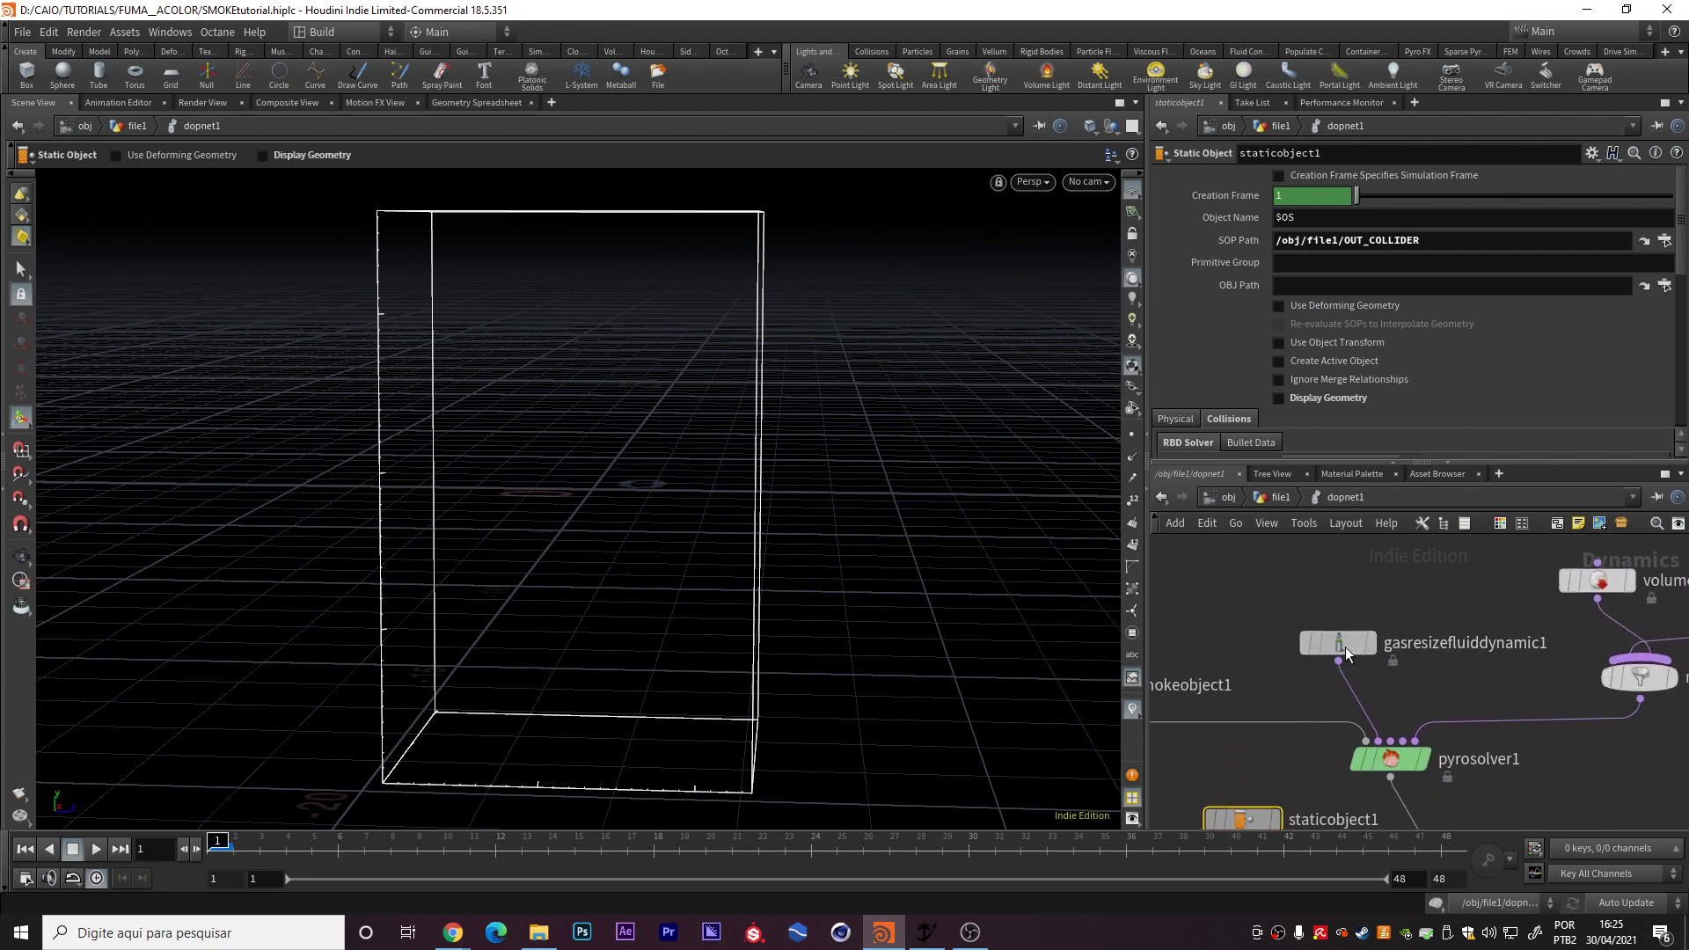
{"action": "left_click", "coordinate": [197, 849]}
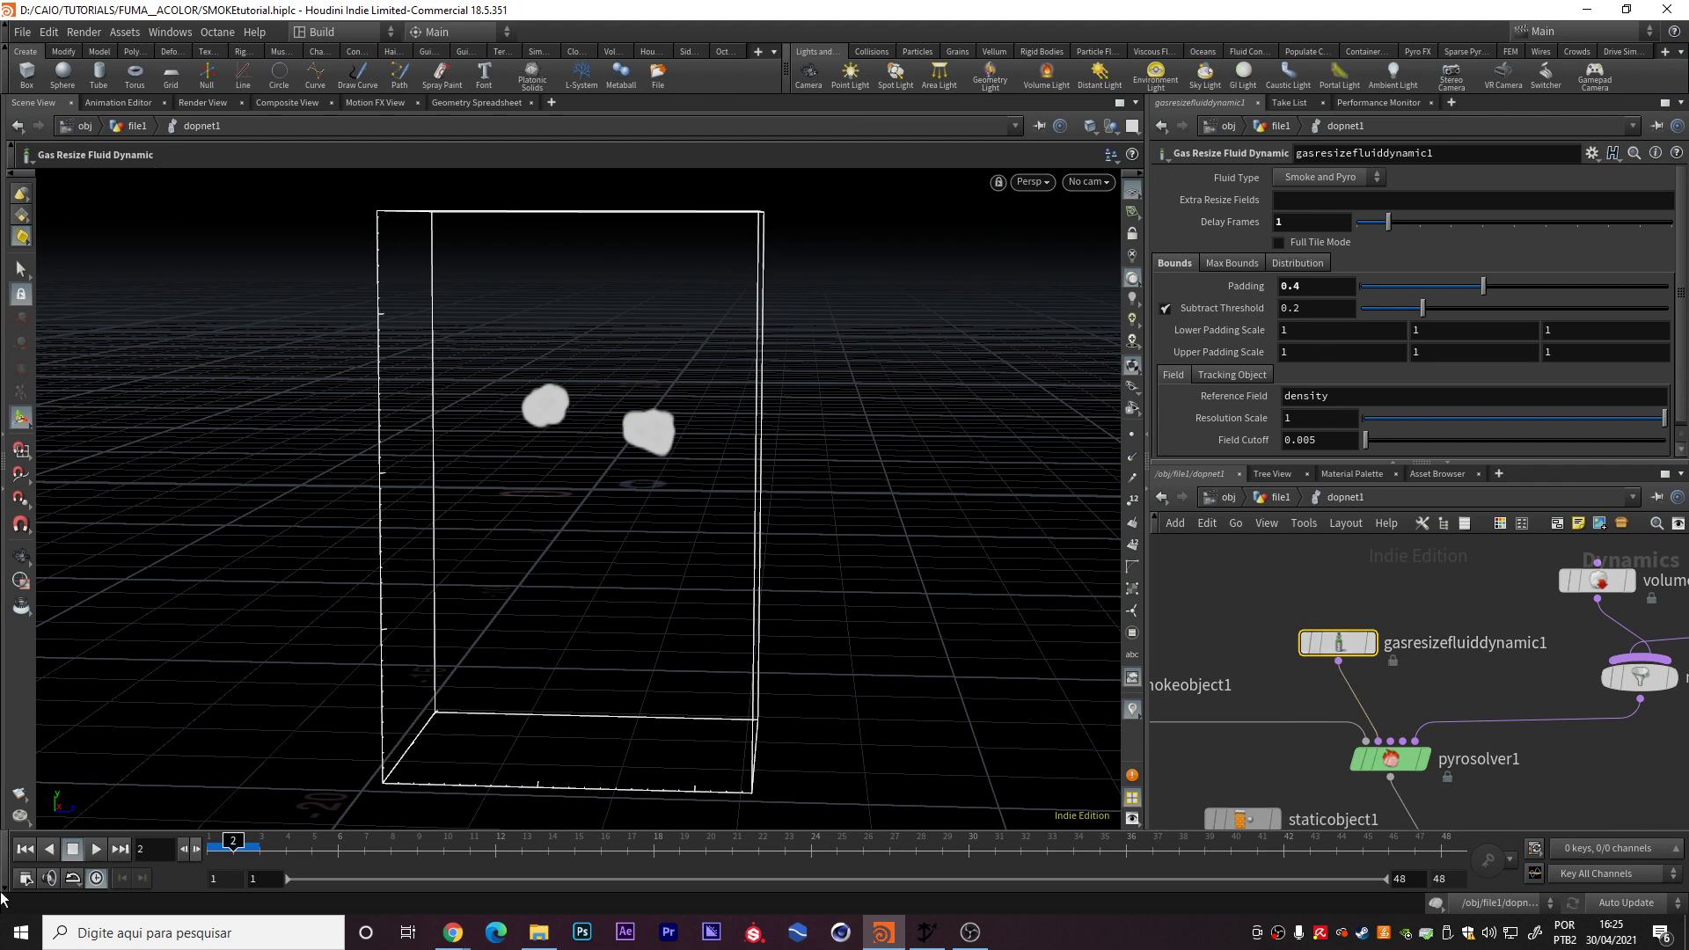
- Toggle between frames 1 and 2 to see the two smoke puffs, then select the Padding value
{"action": "double_click", "coordinate": [160, 853]}
{"action": "type", "text": "1"}
{"action": "key", "text": "Return"}
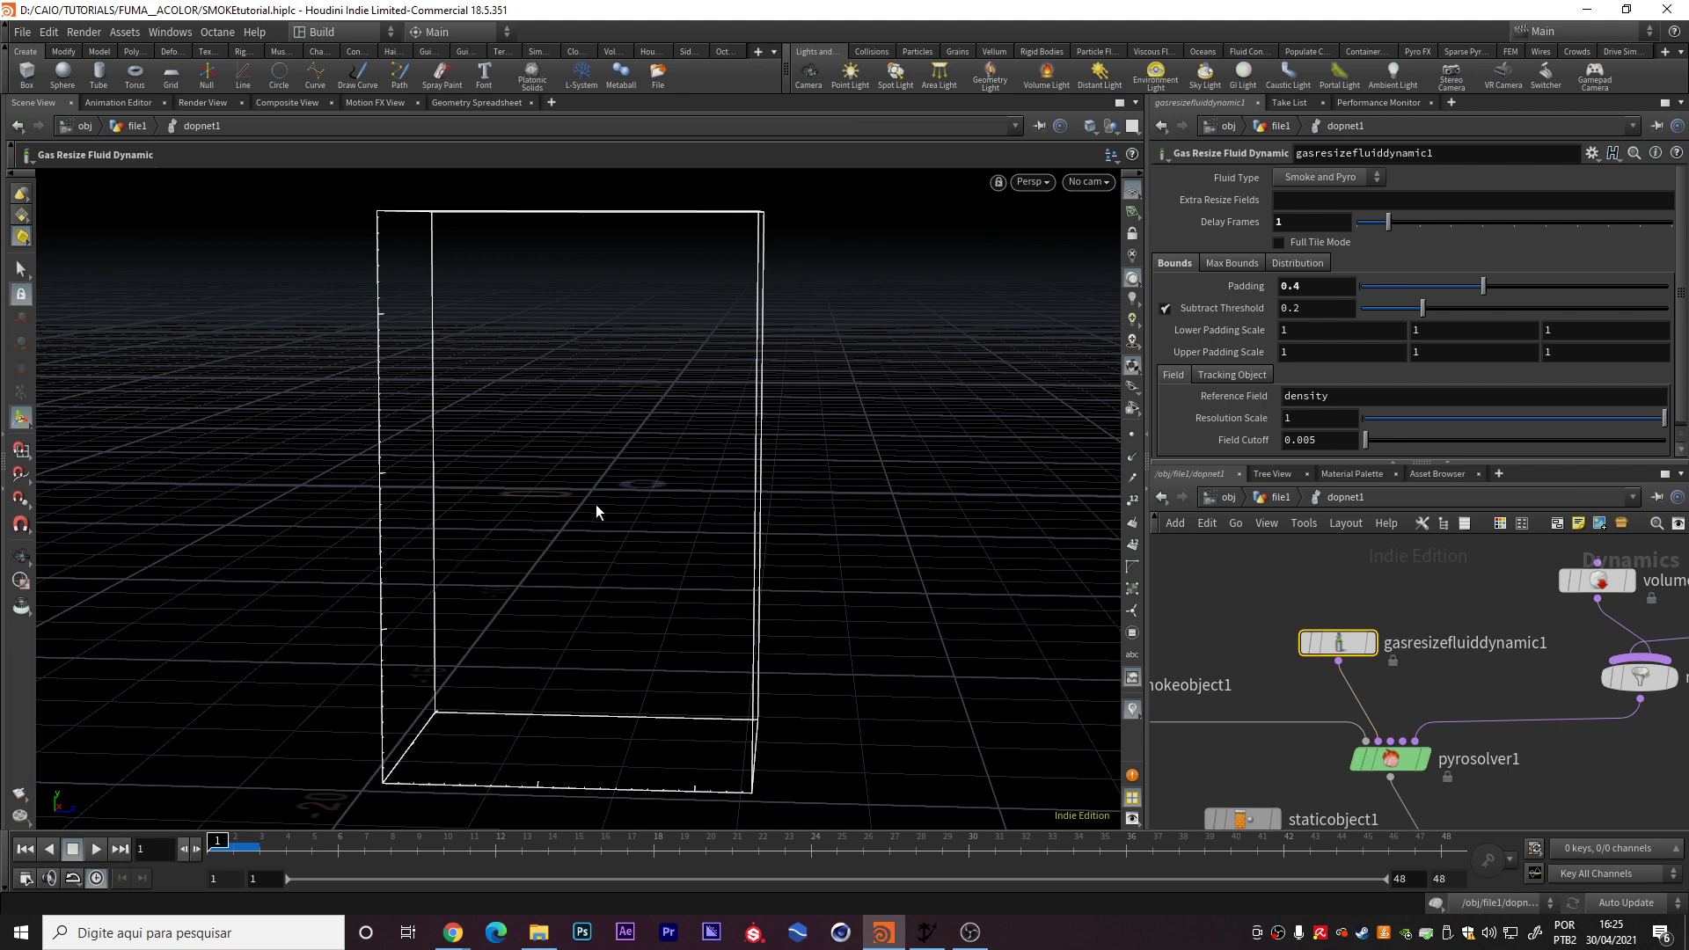
{"action": "left_click", "coordinate": [196, 852]}
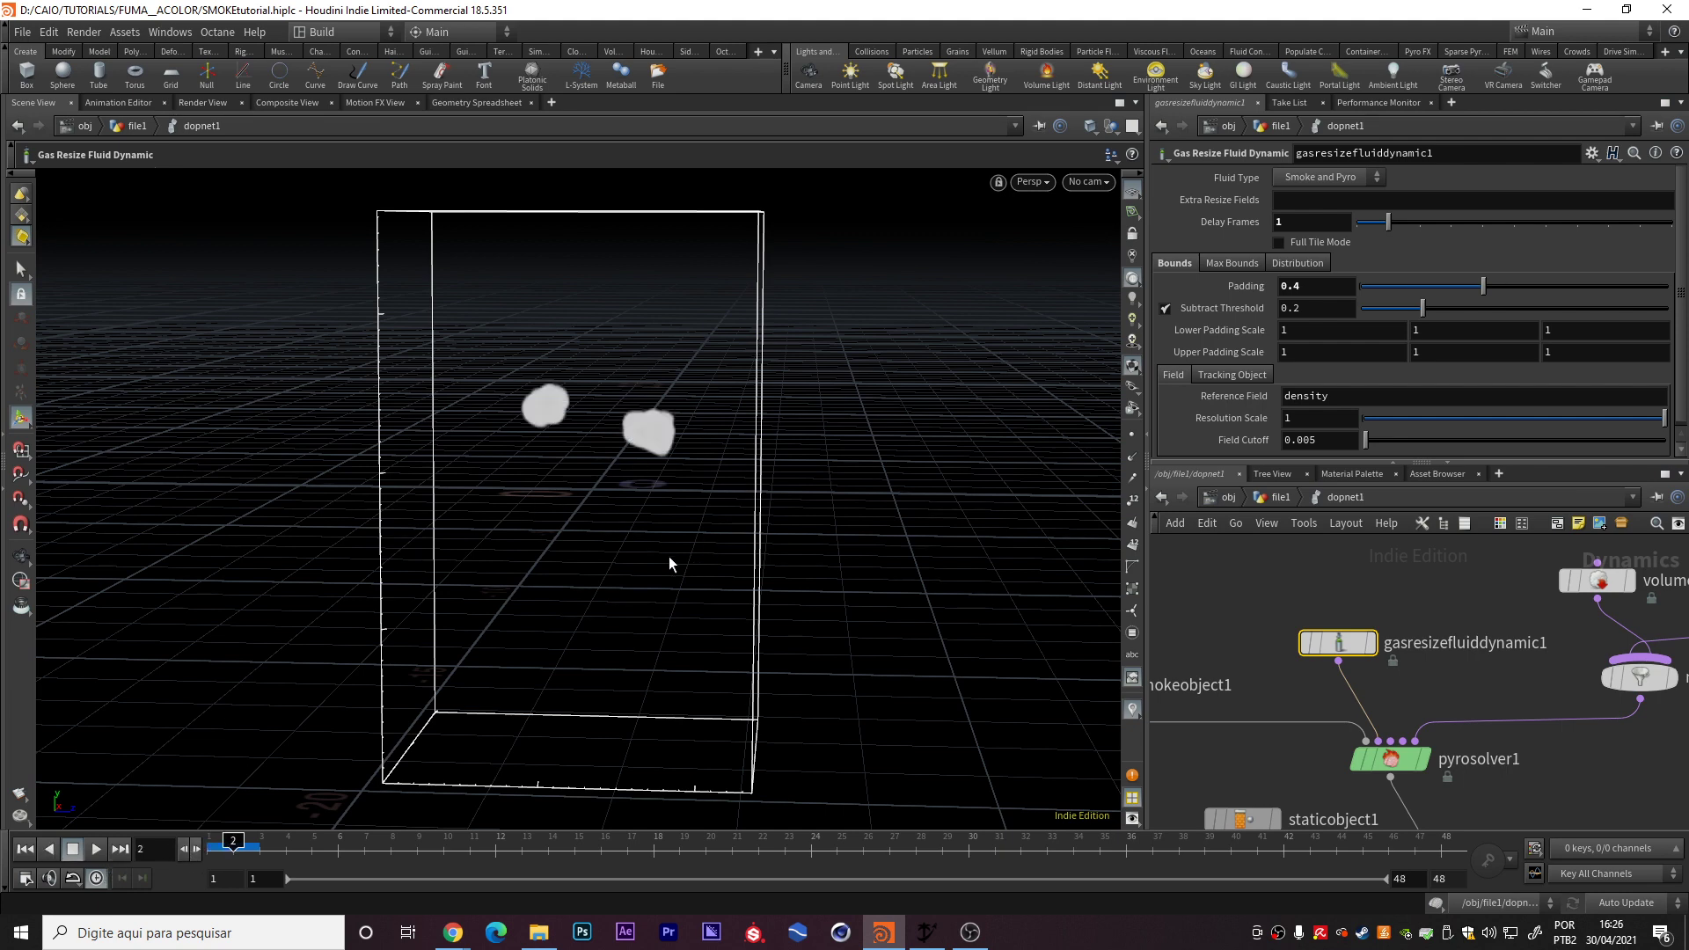
{"action": "left_click", "coordinate": [183, 851]}
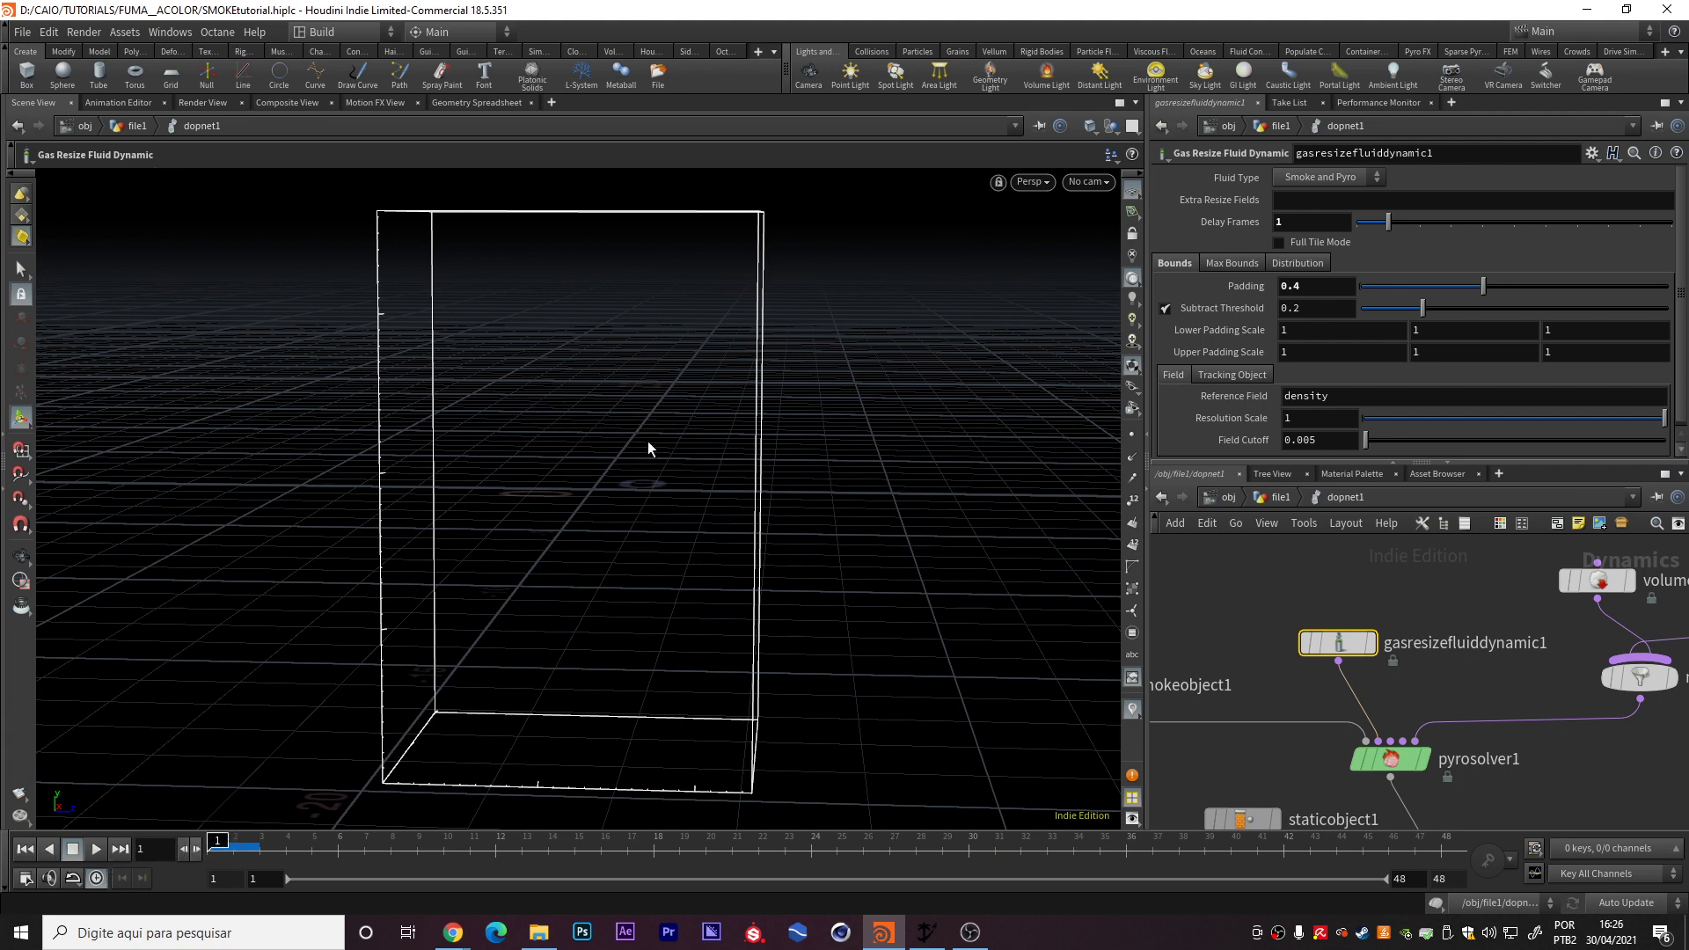
{"action": "left_click", "coordinate": [197, 848]}
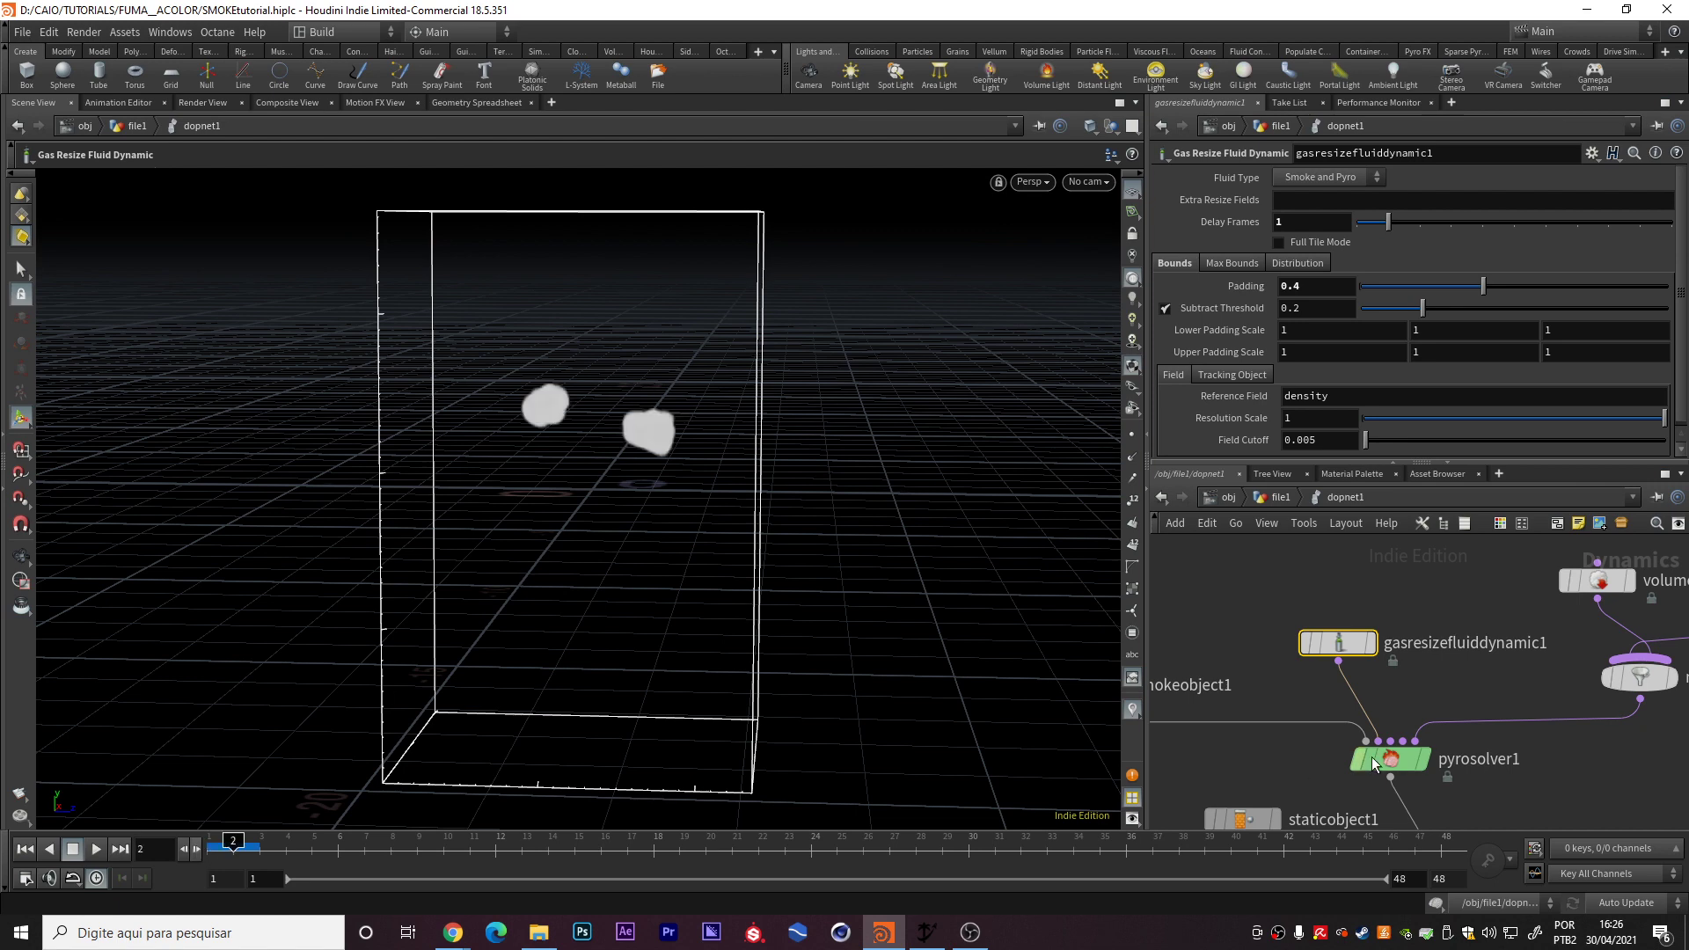
{"action": "double_click", "coordinate": [1323, 288]}
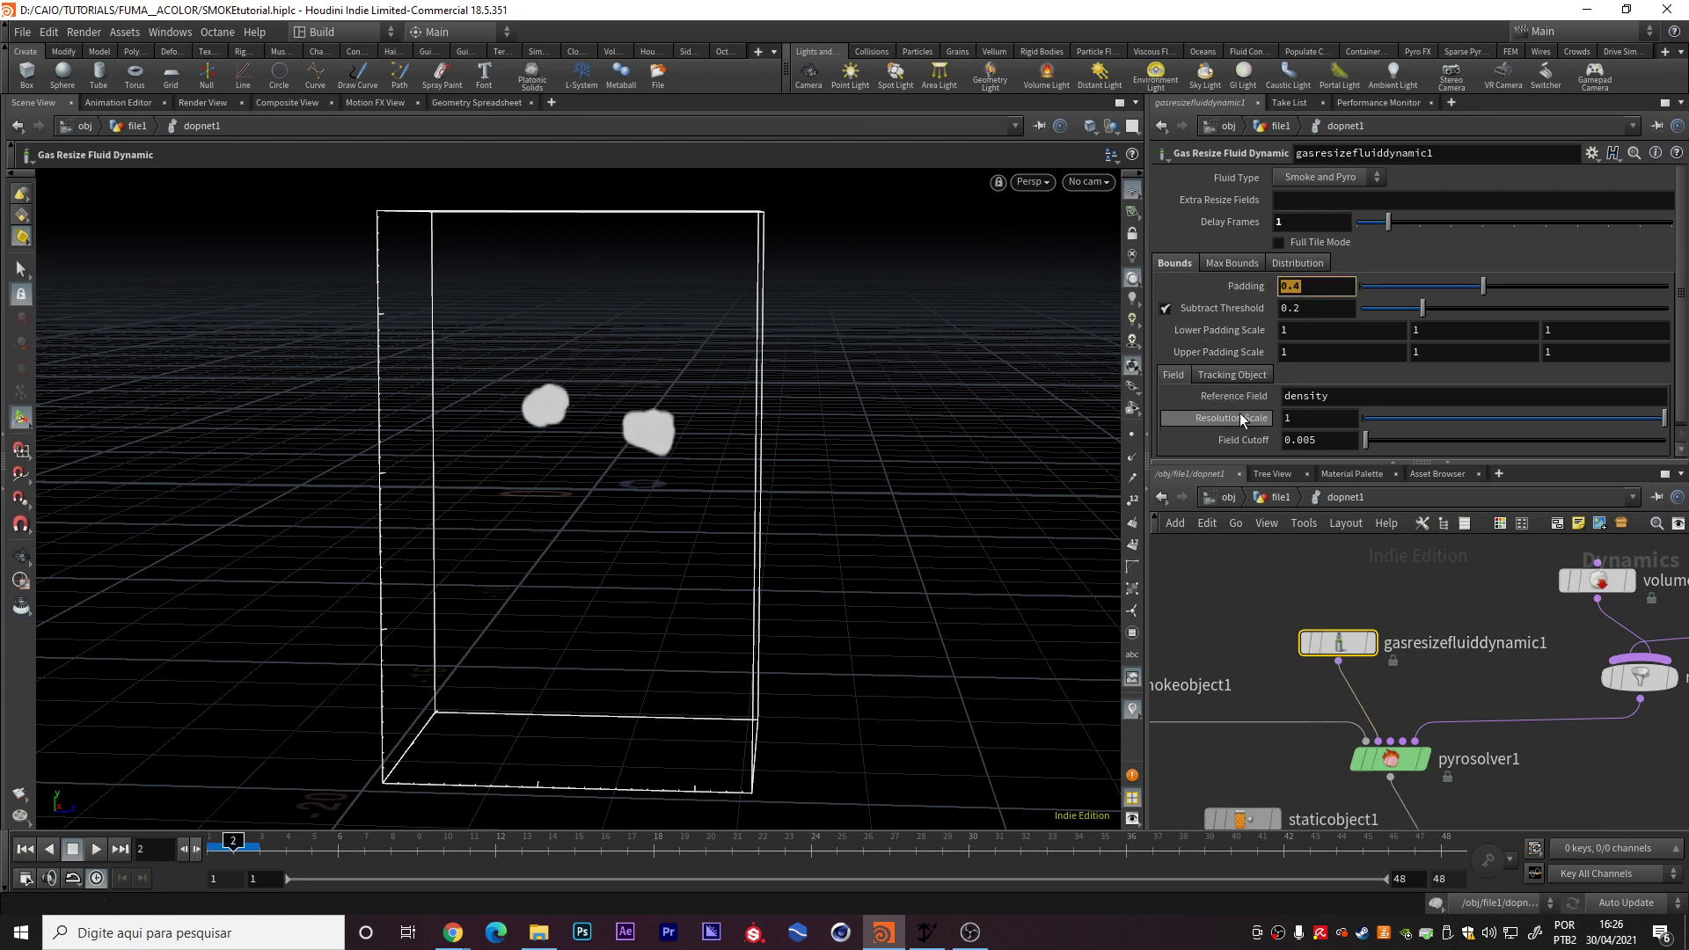
{"action": "scroll", "coordinate": [1240, 387], "scroll_direction": "down", "scroll_amount": 1}
{"action": "scroll", "coordinate": [1247, 410], "scroll_direction": "up", "scroll_amount": 1}
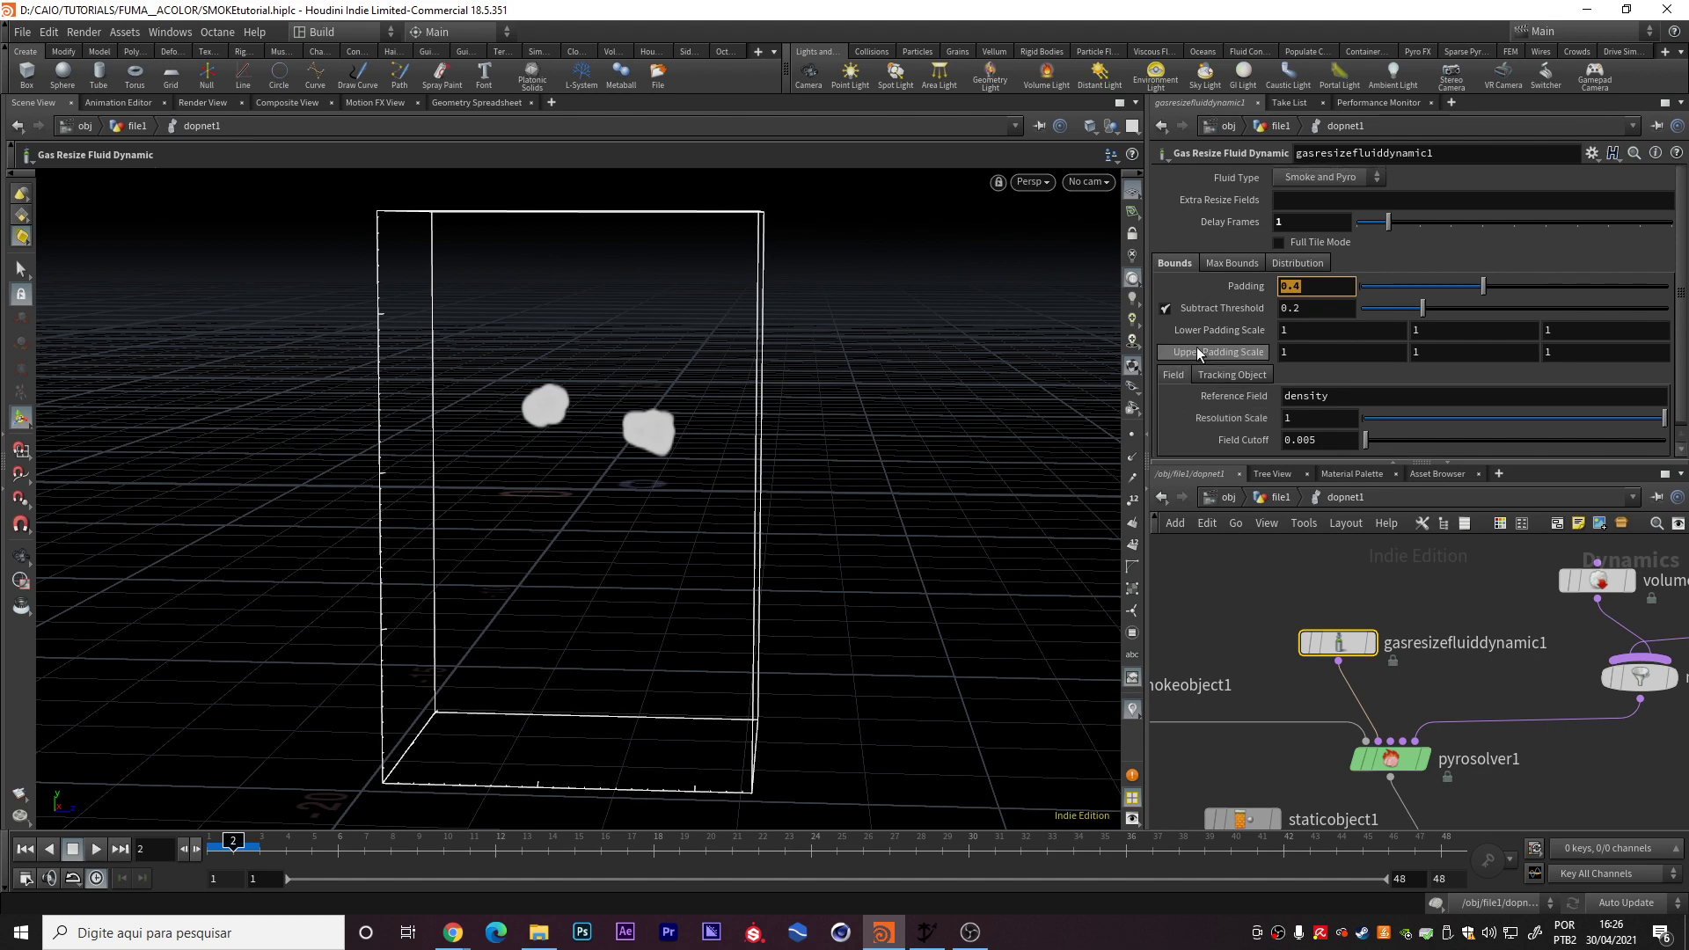
{"action": "double_click", "coordinate": [1293, 222]}
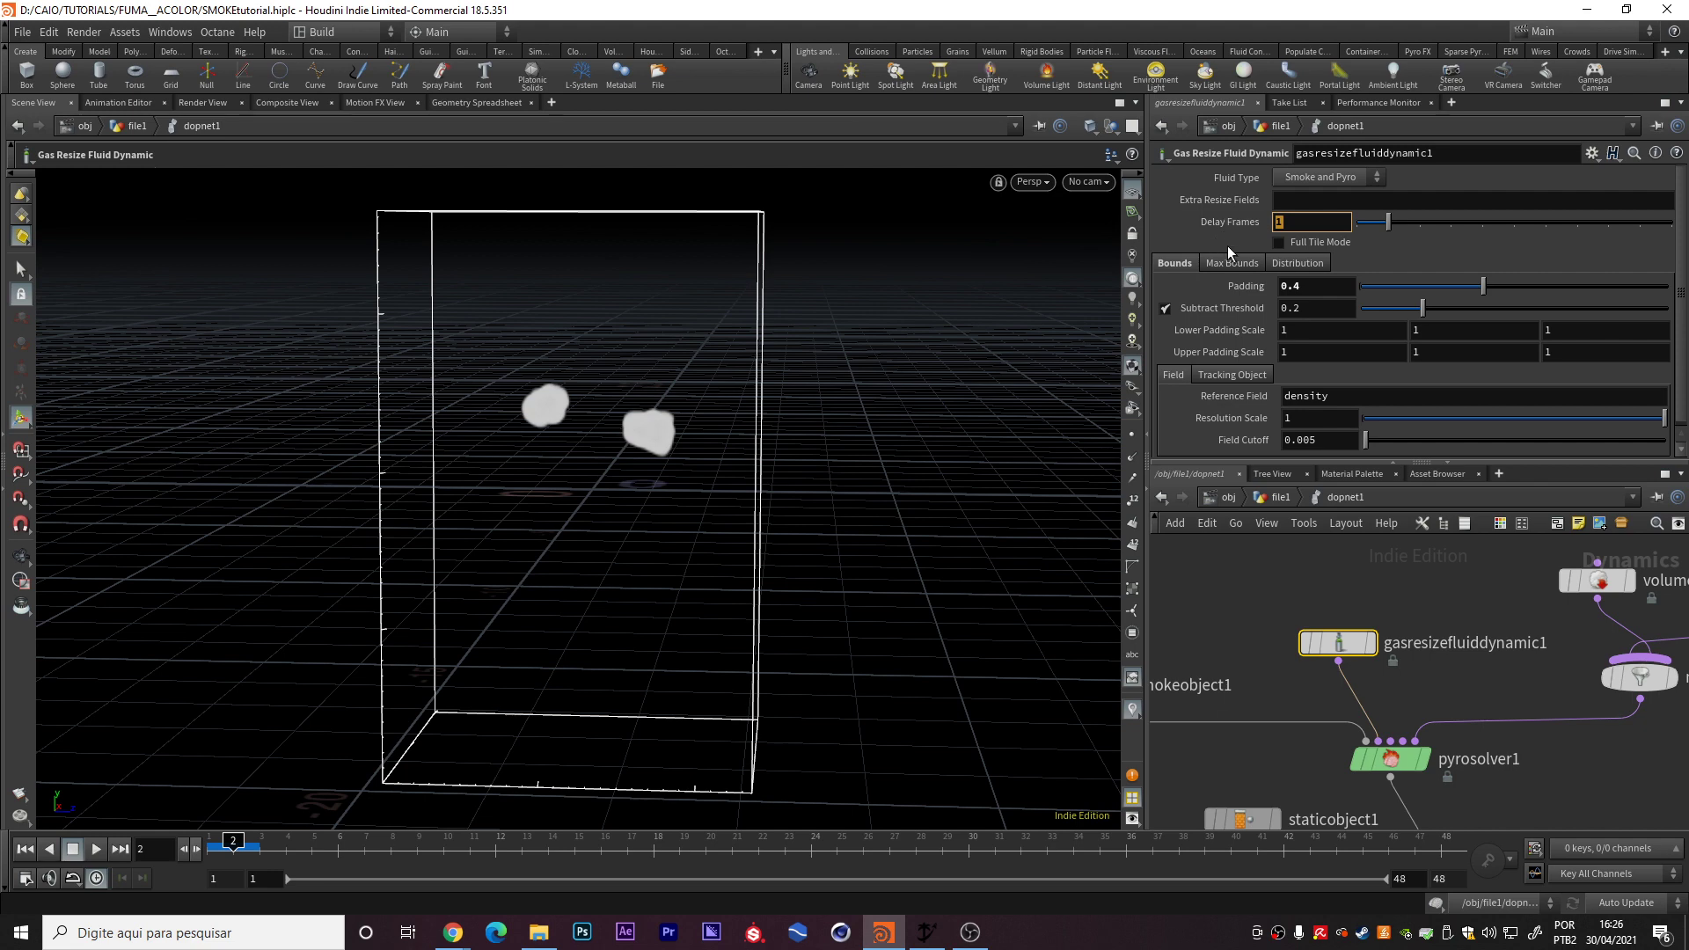
{"action": "left_click", "coordinate": [1316, 288]}
{"action": "double_click", "coordinate": [1315, 285]}
{"action": "left_click", "coordinate": [1314, 283]}
{"action": "middle_click_drag", "start_coordinate": [1588, 586], "coordinate": [1344, 632]}
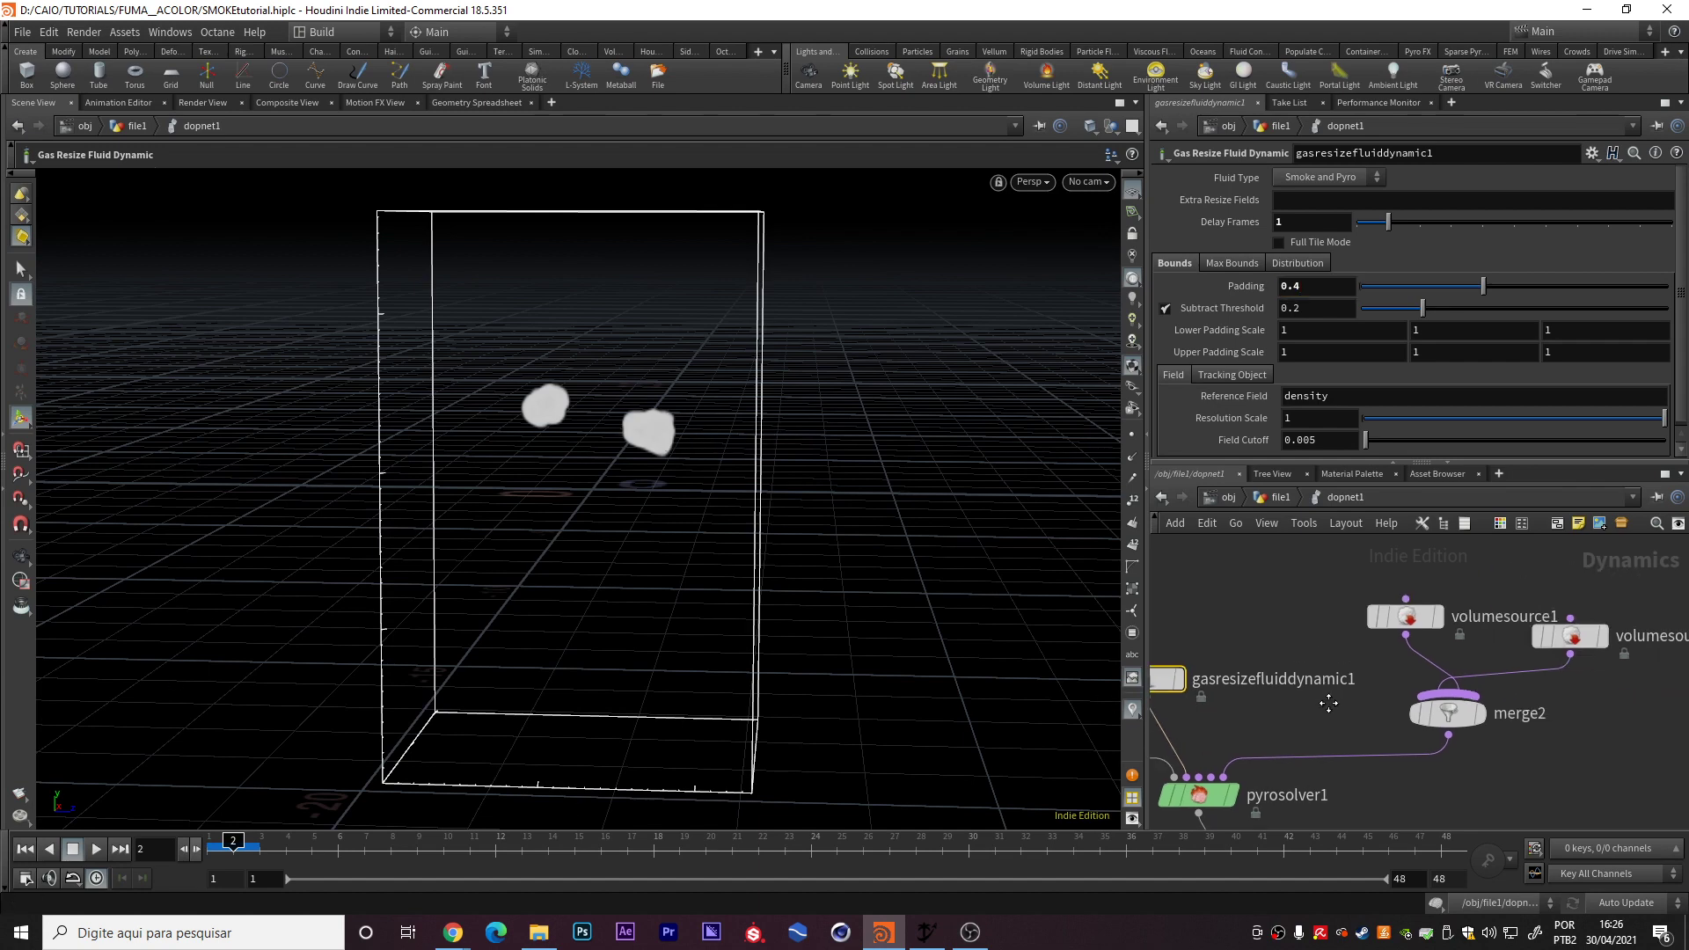
{"action": "left_click", "coordinate": [1346, 628]}
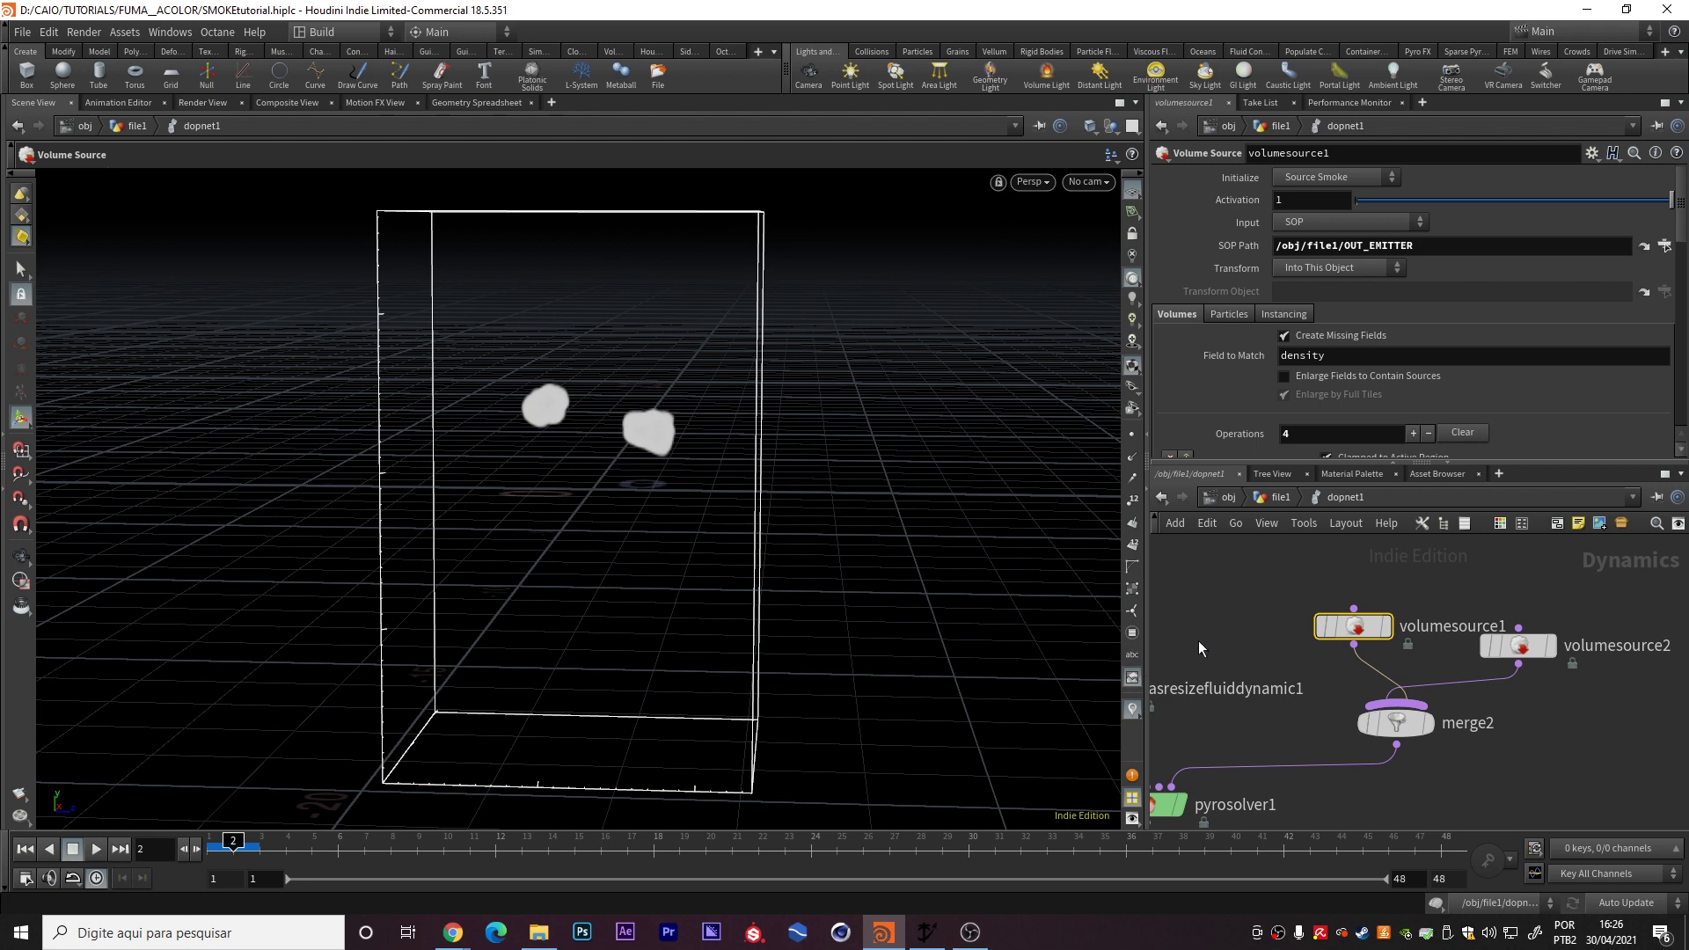
- Place volumesource2 left of merge2 and volumesource1 to its right
{"action": "left_click_drag", "start_coordinate": [1353, 629], "coordinate": [1603, 727]}
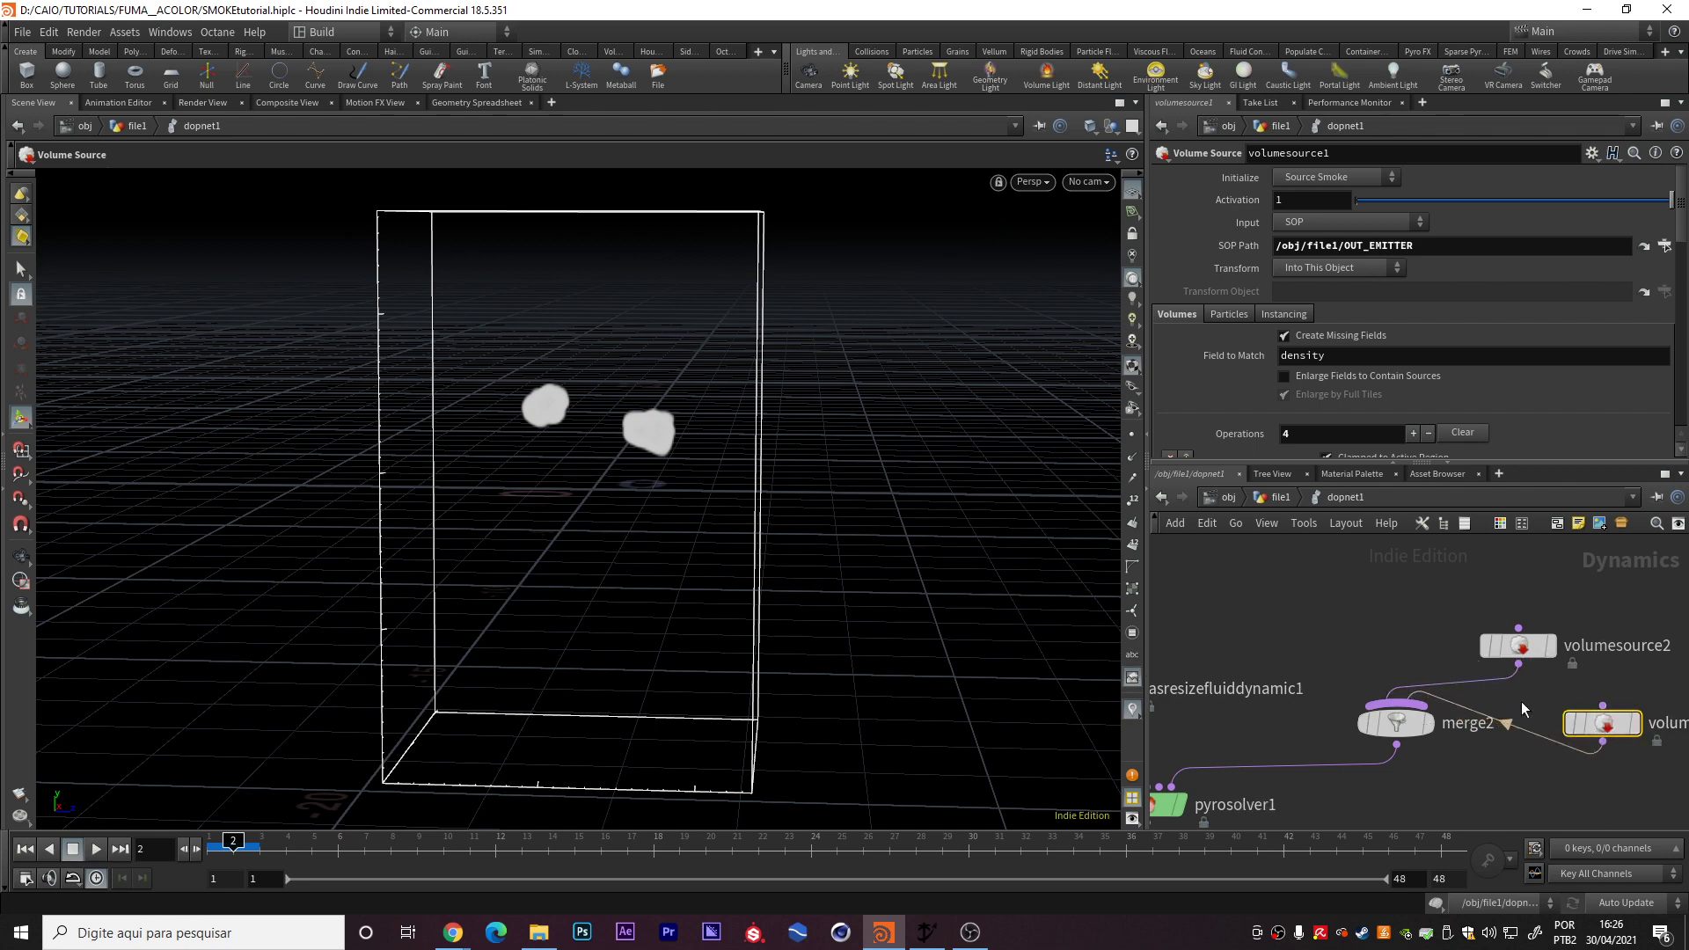
{"action": "left_click_drag", "start_coordinate": [1515, 656], "coordinate": [1334, 649]}
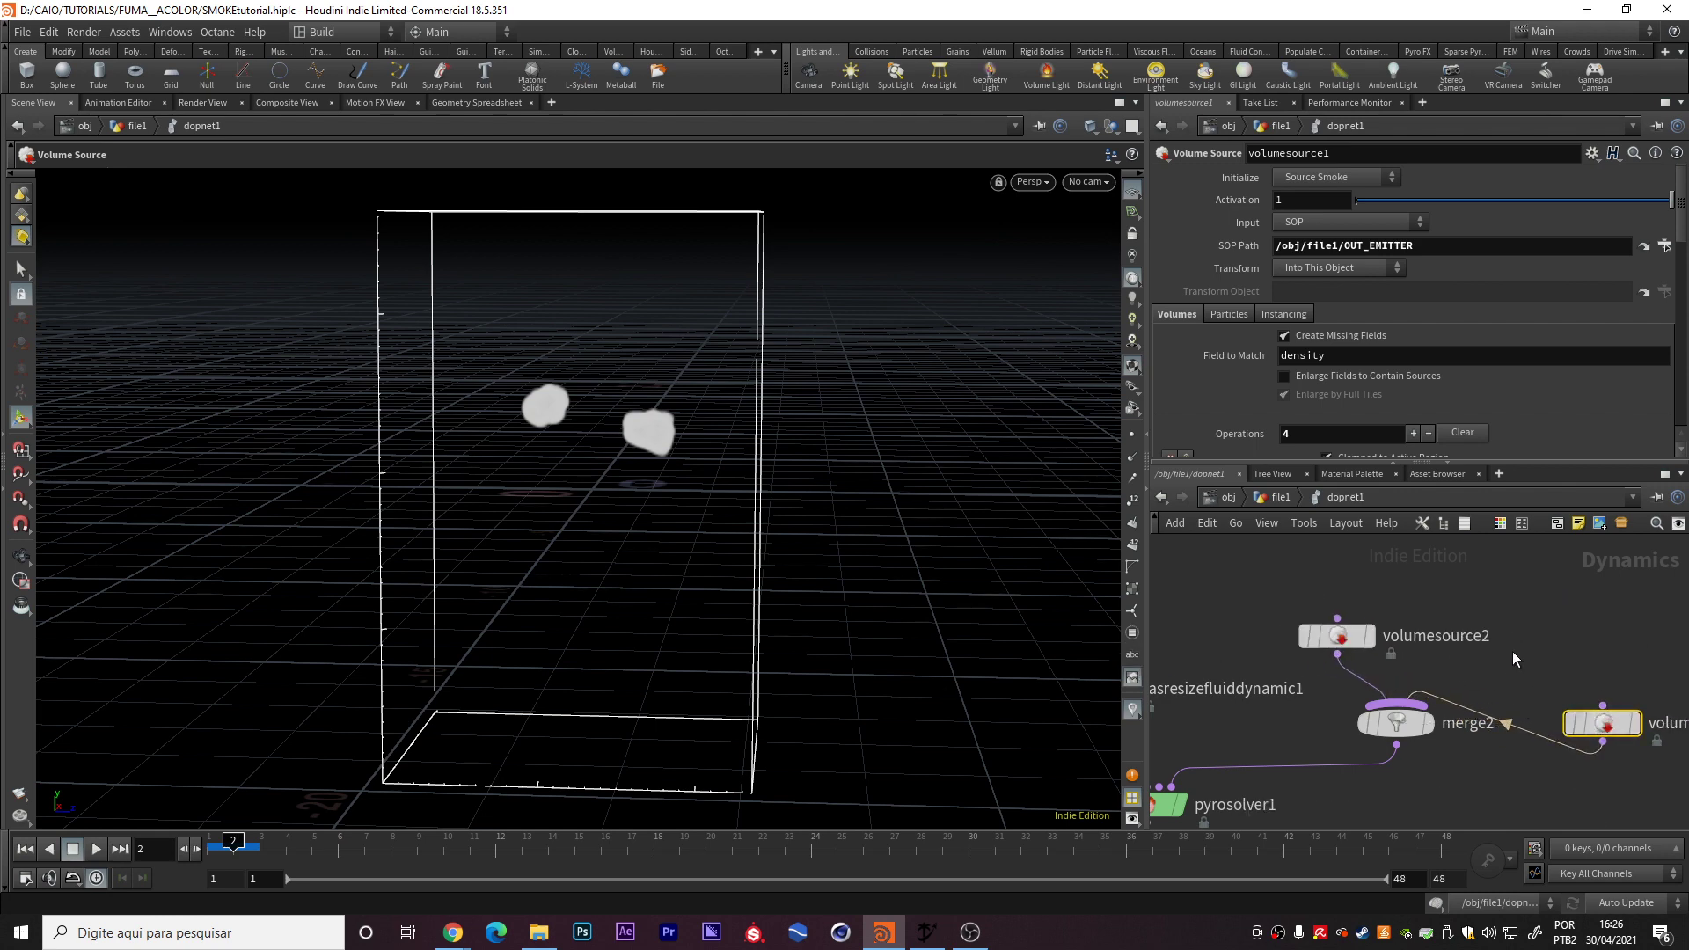
{"action": "middle_click_drag", "start_coordinate": [1618, 728], "coordinate": [1529, 704]}
{"action": "left_click_drag", "start_coordinate": [1529, 703], "coordinate": [1516, 630]}
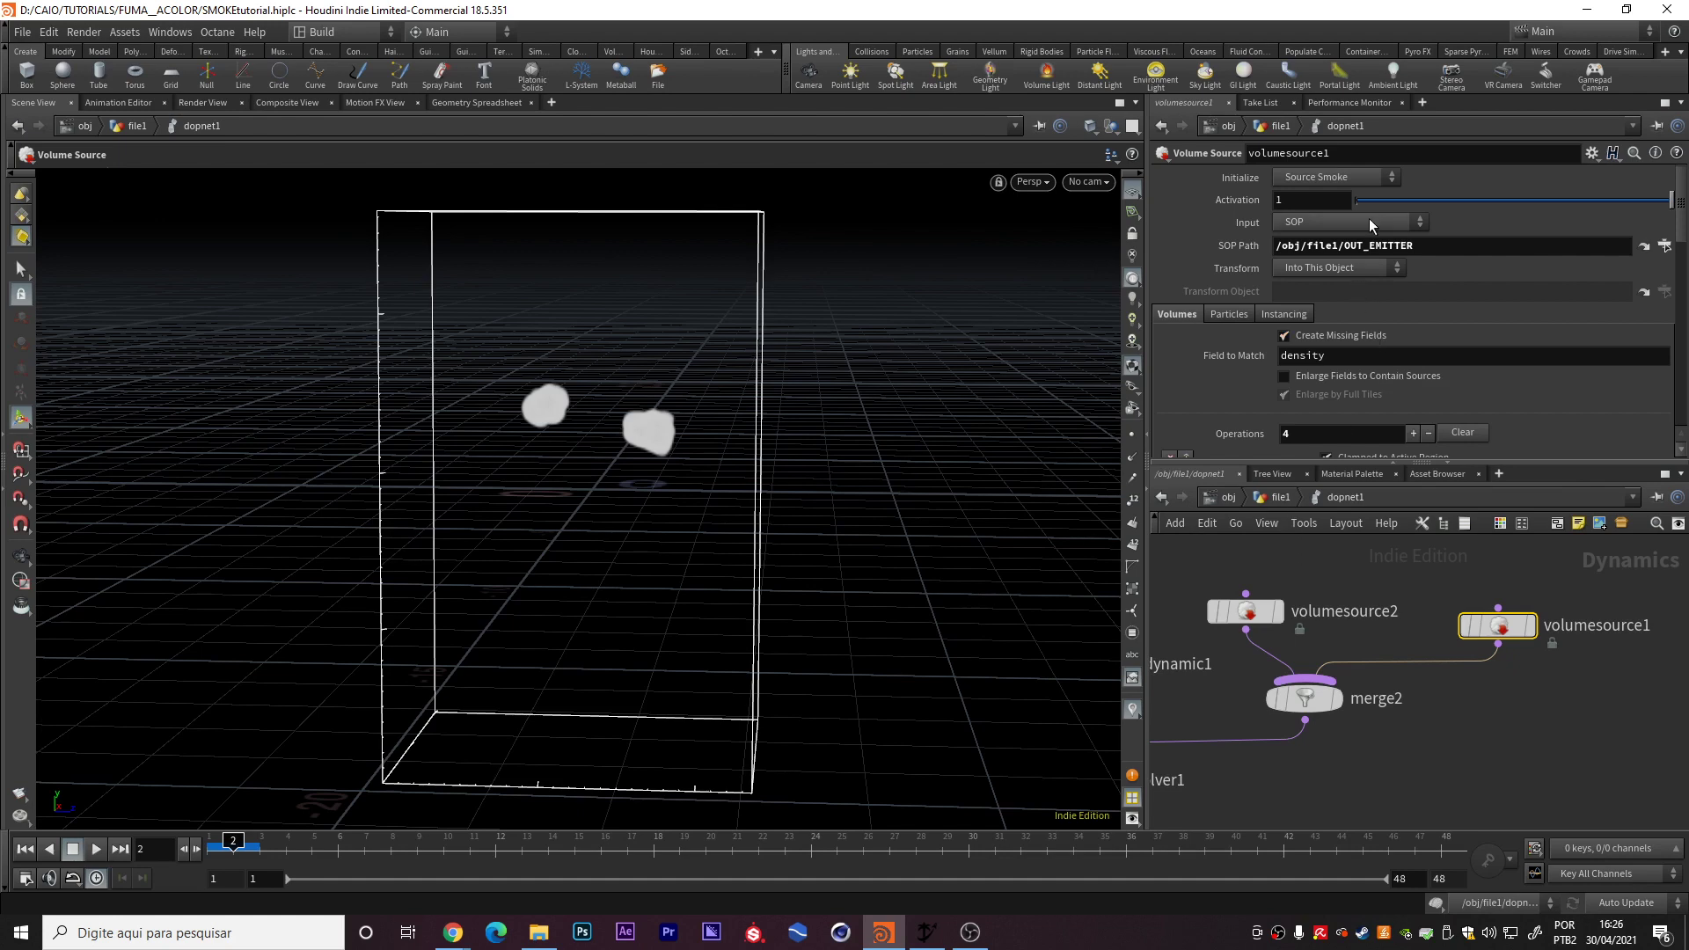
- Select volumesource1's emitter SOP Path and scroll down to its velocity operation
{"action": "left_click_drag", "start_coordinate": [1445, 245], "coordinate": [1010, 311]}
{"action": "scroll", "coordinate": [1164, 367], "scroll_direction": "down", "scroll_amount": 1}
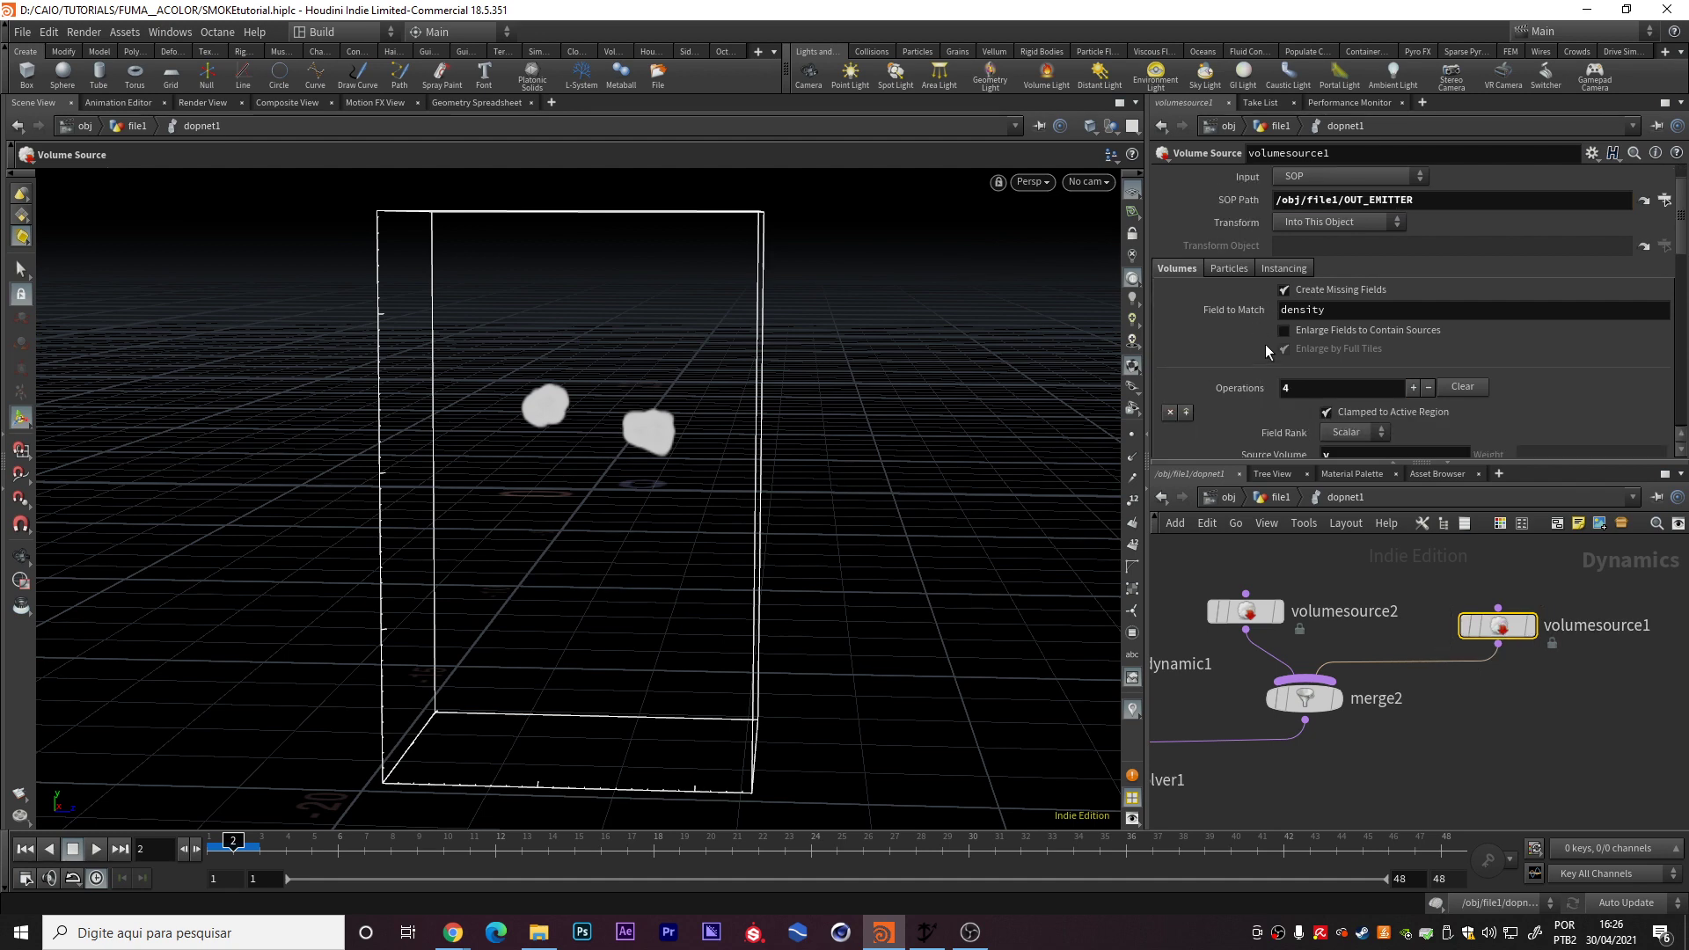
{"action": "scroll", "coordinate": [1264, 344], "scroll_direction": "down", "scroll_amount": 1}
{"action": "scroll", "coordinate": [1249, 290], "scroll_direction": "down", "scroll_amount": 2}
{"action": "scroll", "coordinate": [1247, 280], "scroll_direction": "down", "scroll_amount": 1}
{"action": "scroll", "coordinate": [1237, 281], "scroll_direction": "down", "scroll_amount": 1}
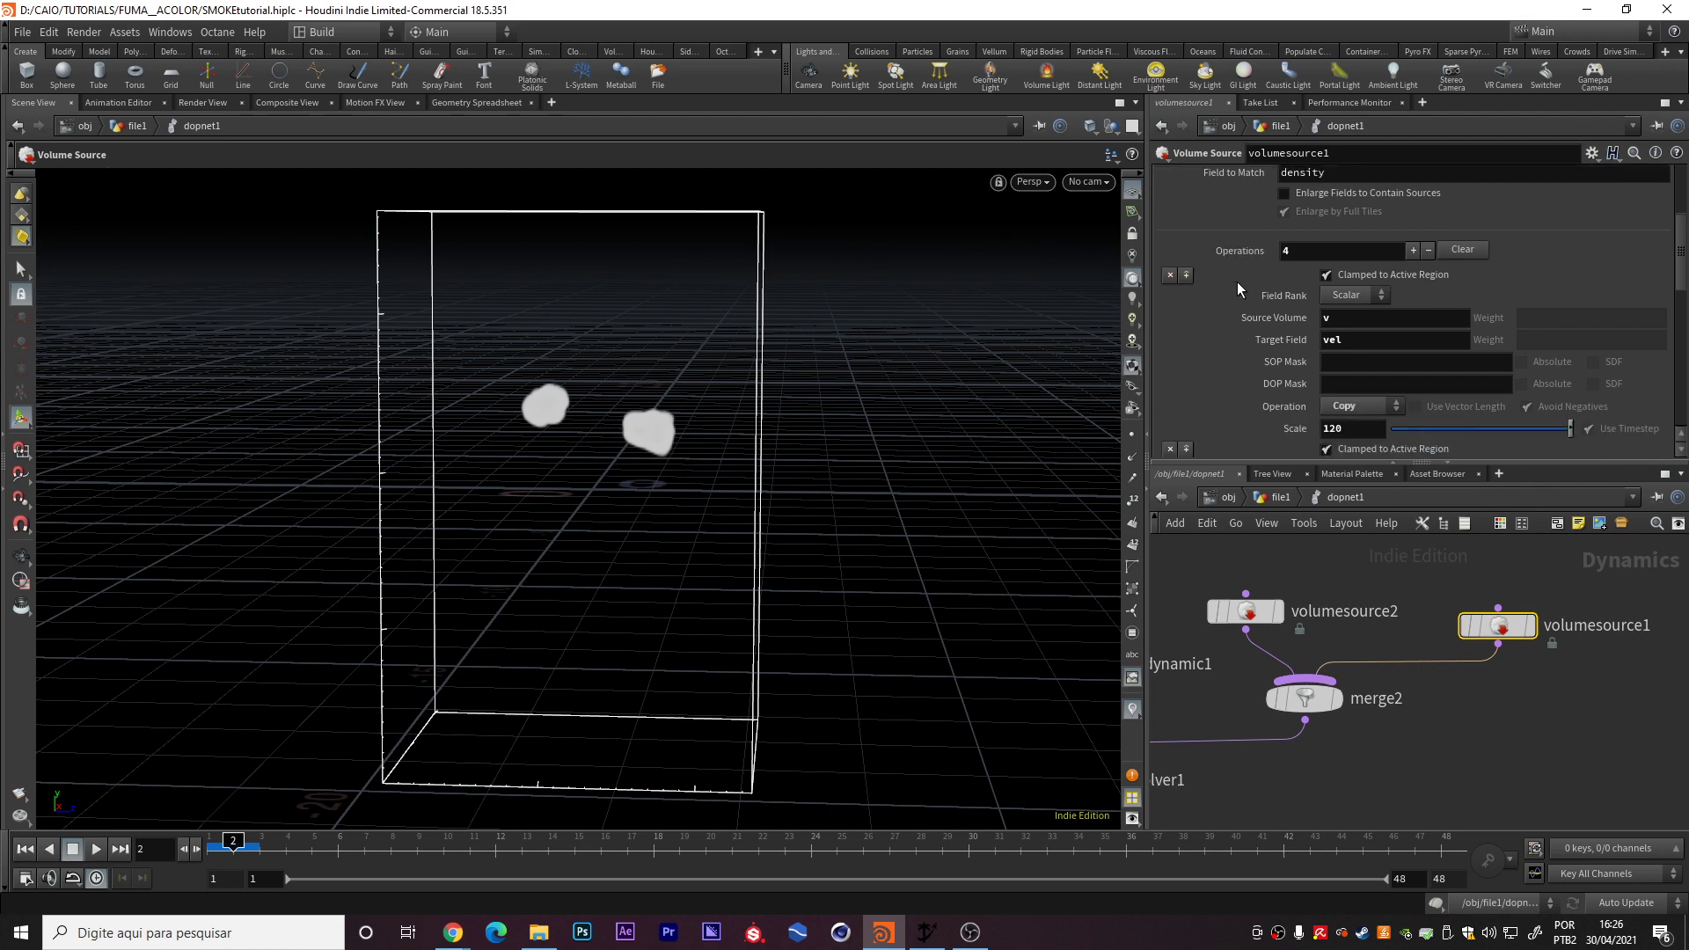
{"action": "scroll", "coordinate": [1244, 285], "scroll_direction": "down", "scroll_amount": 1}
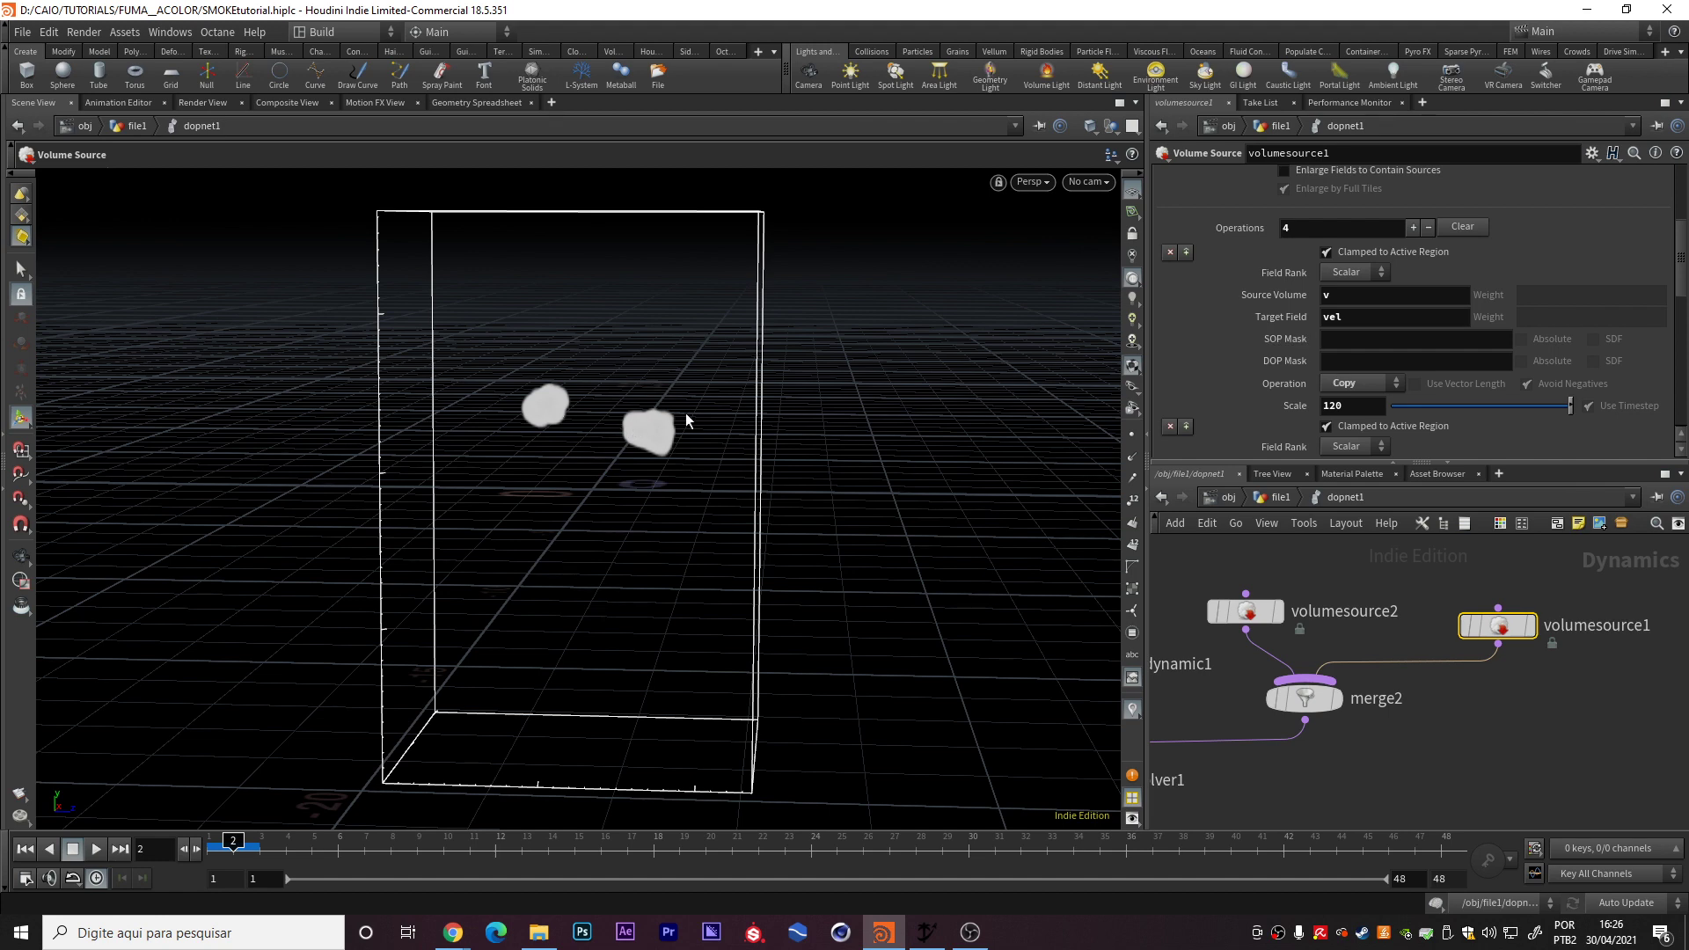
- Set the first operation's Target Field to vel, with v as Source Volume
{"action": "double_click", "coordinate": [1329, 295]}
{"action": "key", "text": "Tab"}
{"action": "key", "text": "Tab"}
{"action": "key", "text": "Tab"}
{"action": "left_click_drag", "start_coordinate": [1358, 389], "coordinate": [1308, 407]}
{"action": "key", "text": "Escape"}
{"action": "key", "text": "Escape"}
{"action": "left_click", "coordinate": [1337, 298]}
{"action": "left_click", "coordinate": [1351, 320]}
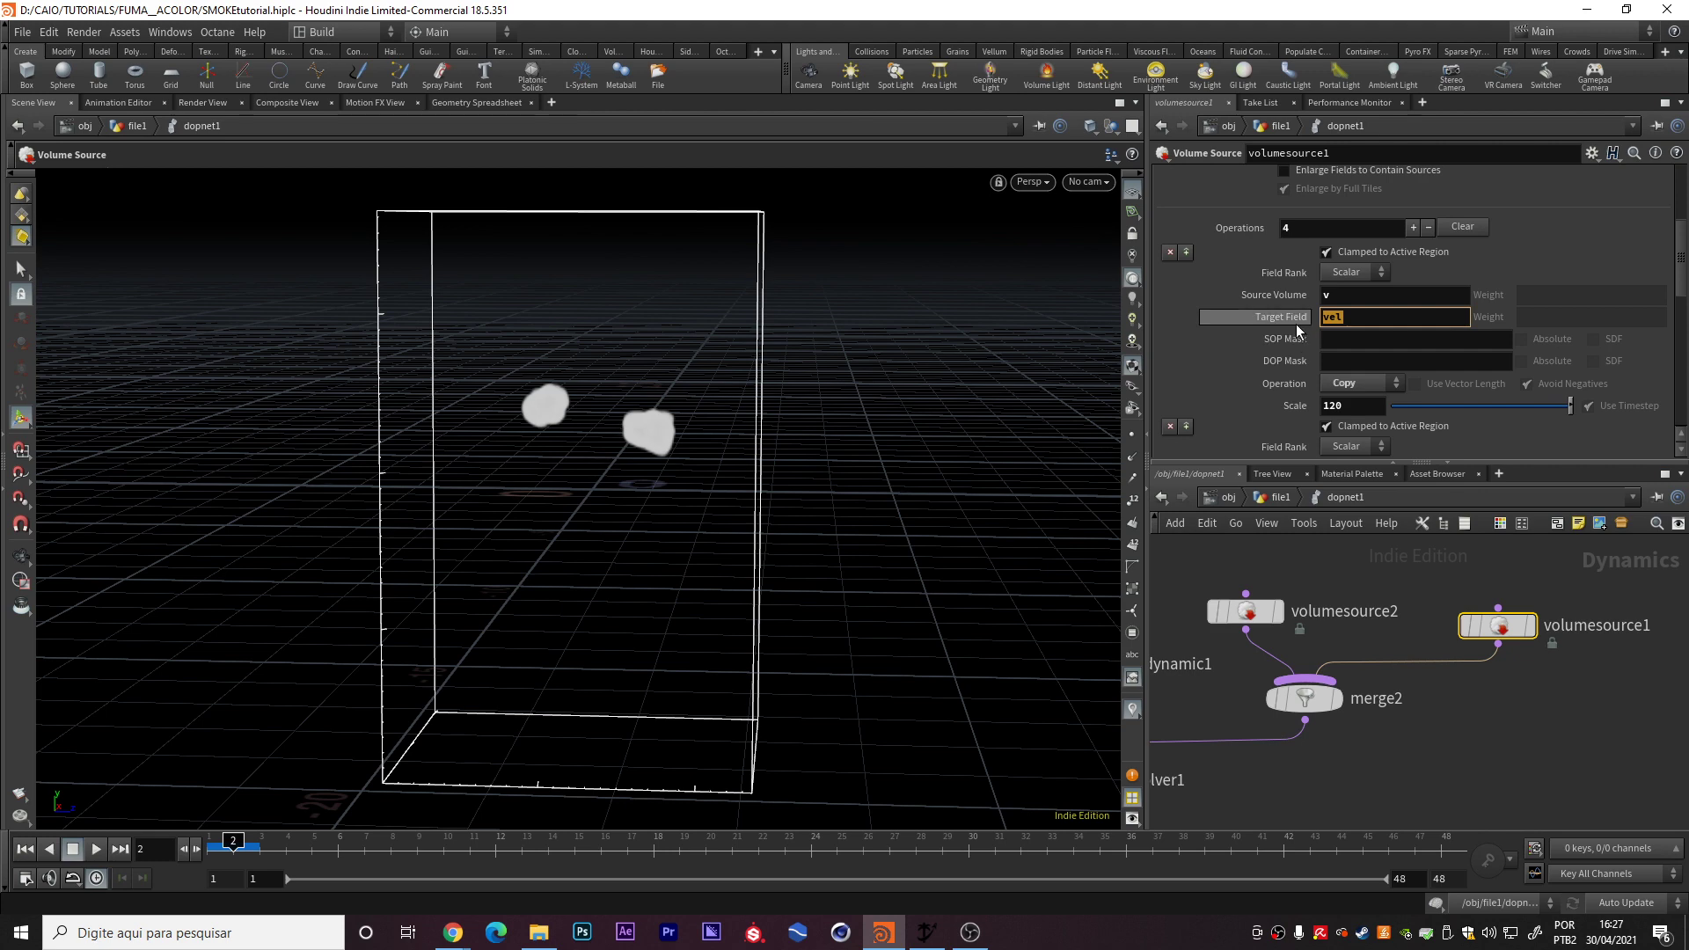
{"action": "type", "text": "vel"}
{"action": "key", "text": "Return"}
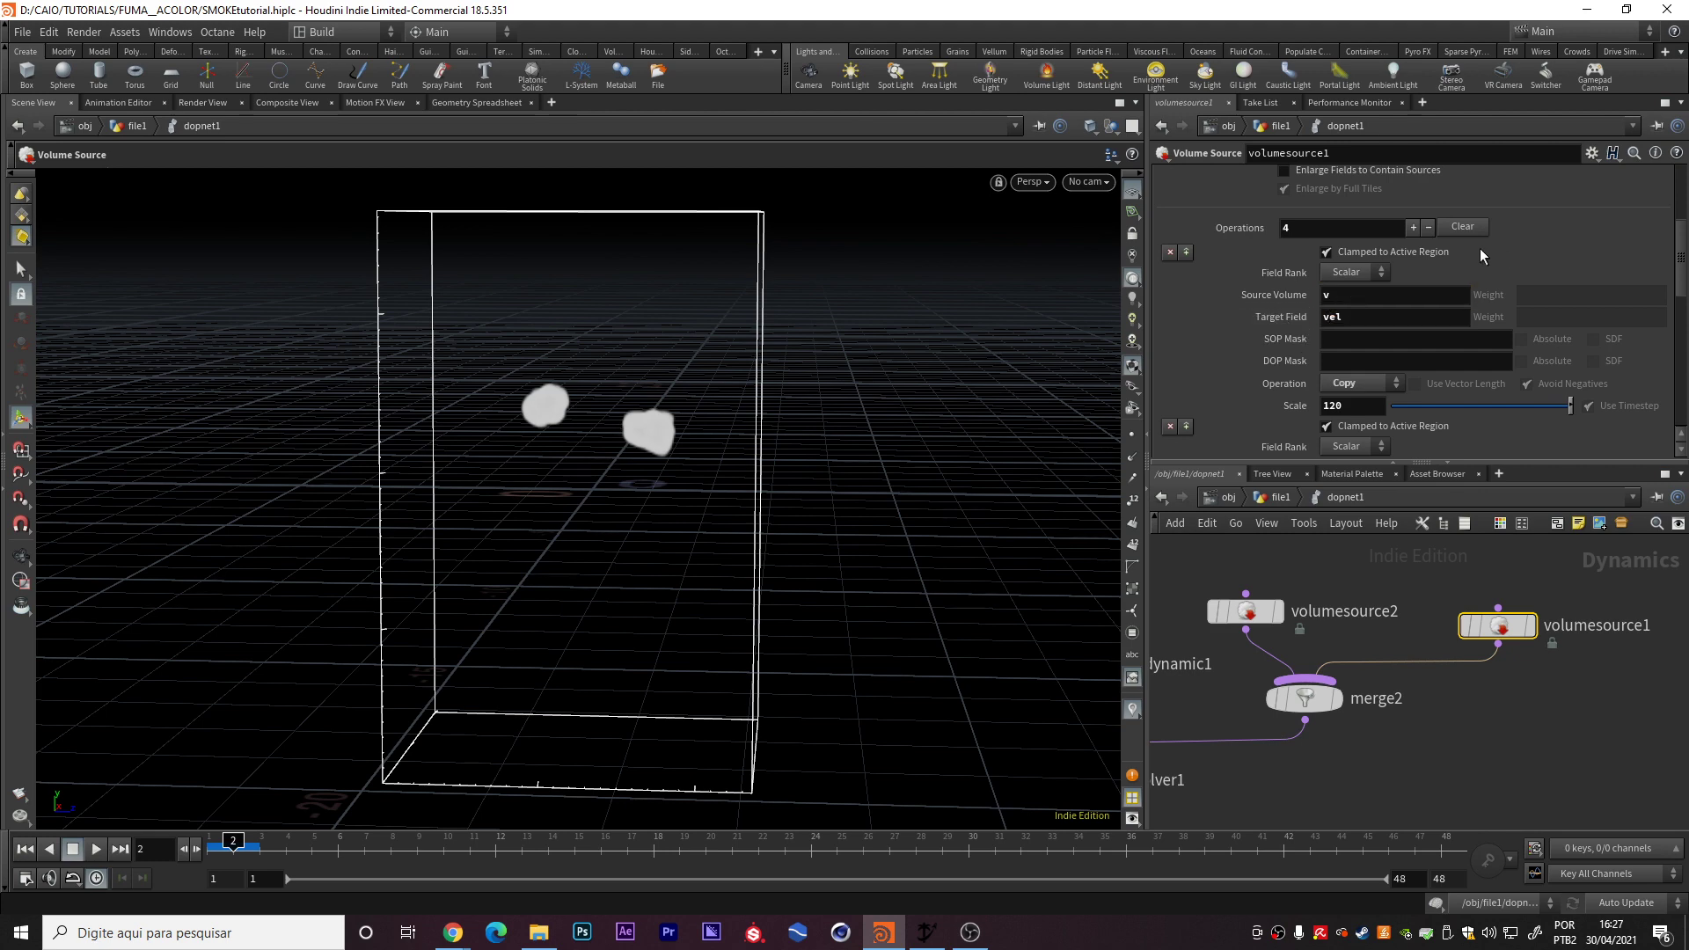
- Change the Field Rank from Scalar to Vector and rewind to frame 1
{"action": "left_click", "coordinate": [1338, 272]}
{"action": "left_click", "coordinate": [1374, 273]}
{"action": "left_click", "coordinate": [1373, 285]}
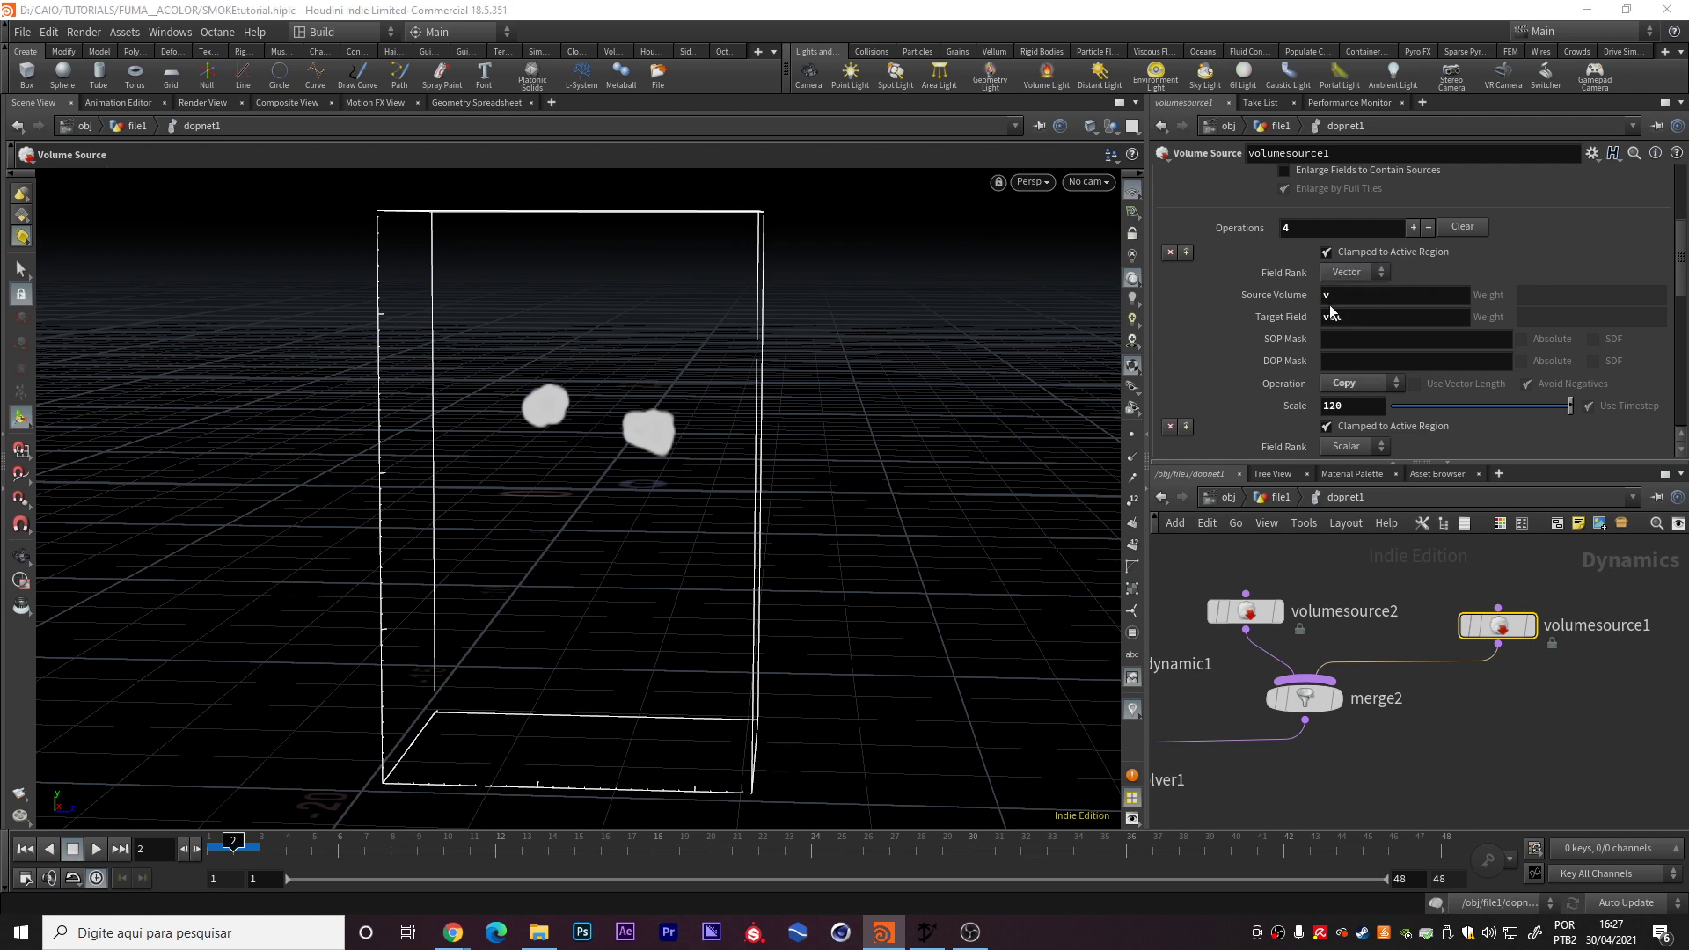
{"action": "left_click", "coordinate": [42, 849]}
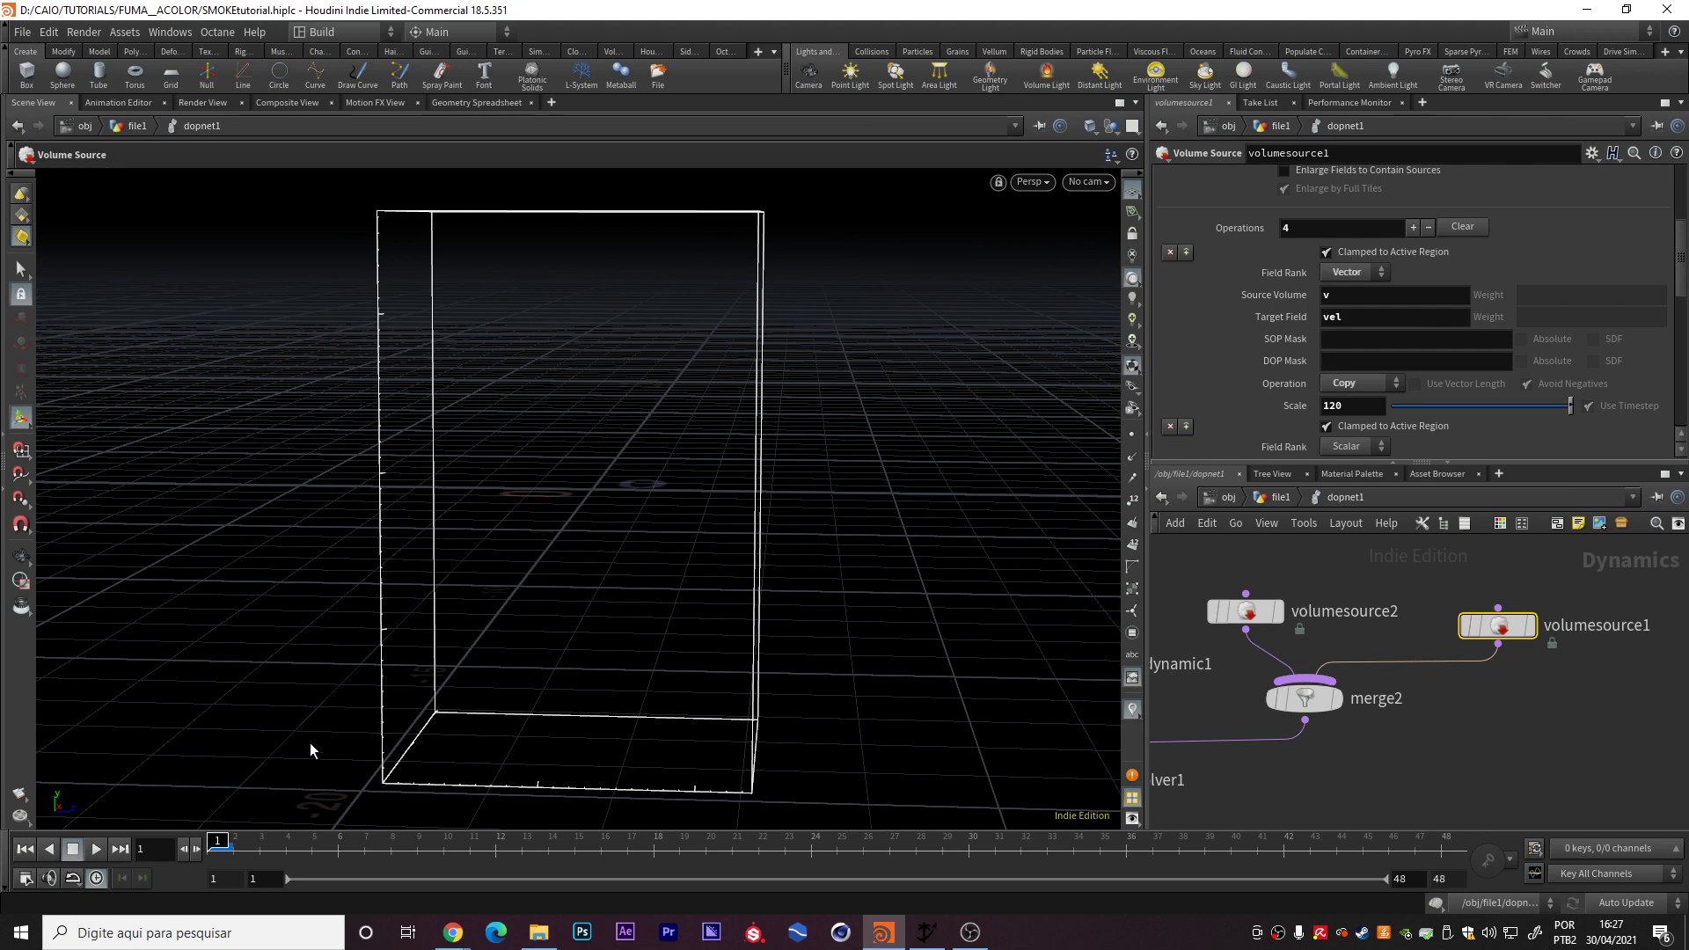
{"action": "left_click", "coordinate": [1350, 274]}
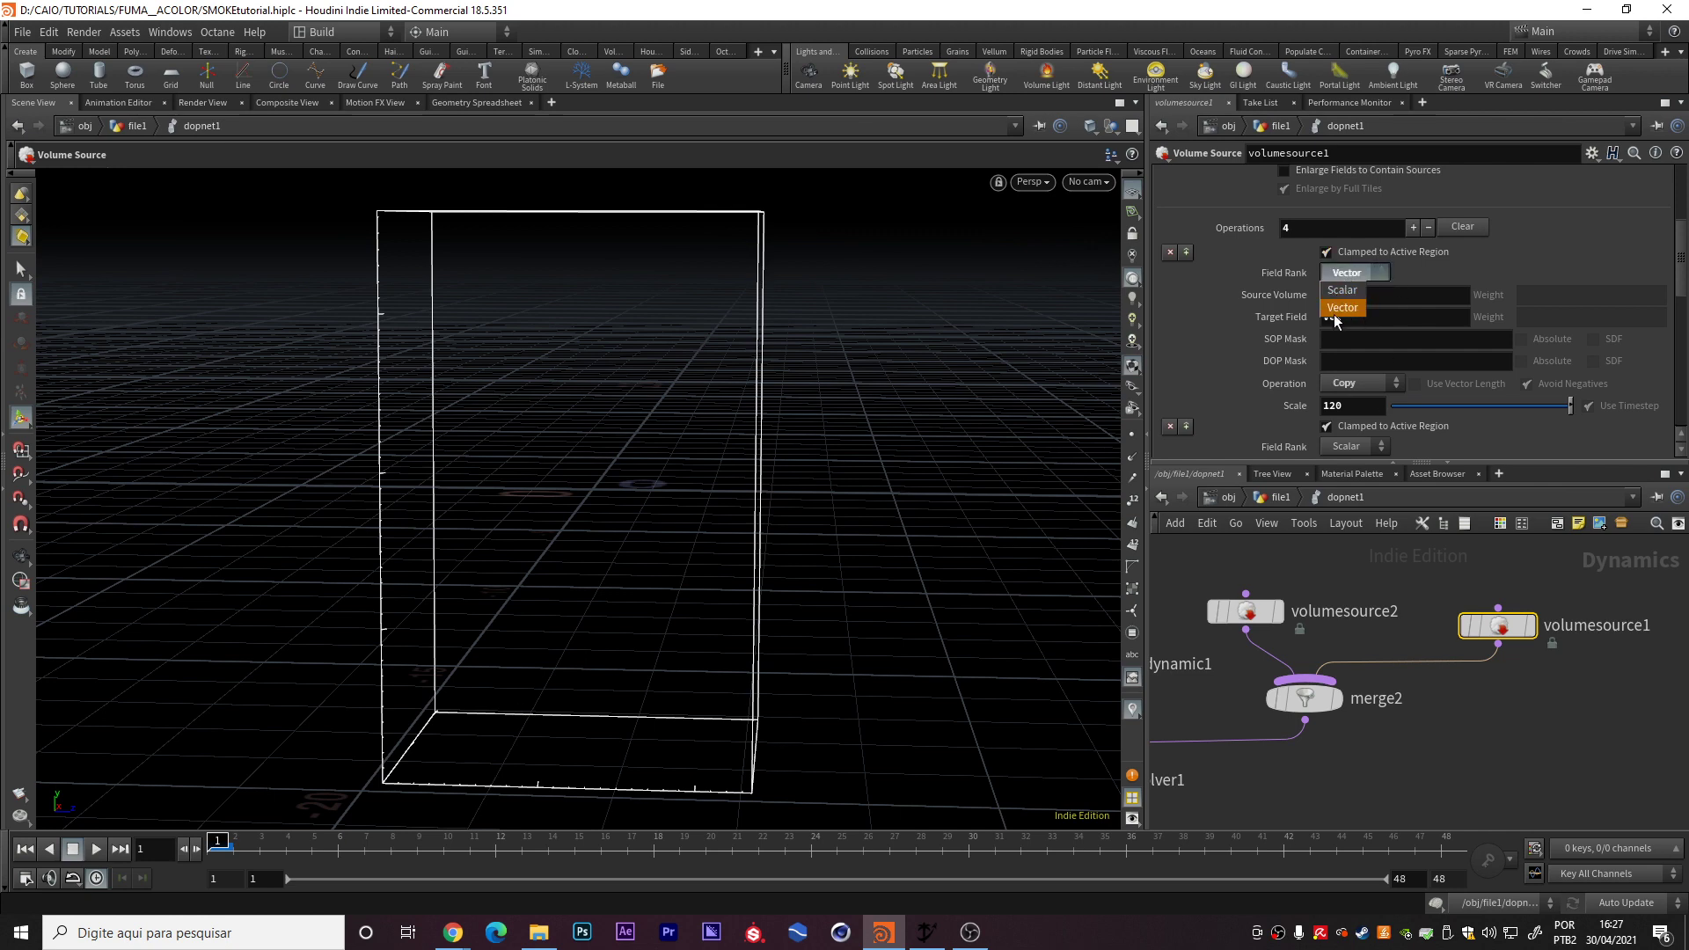
{"action": "left_click", "coordinate": [1538, 263]}
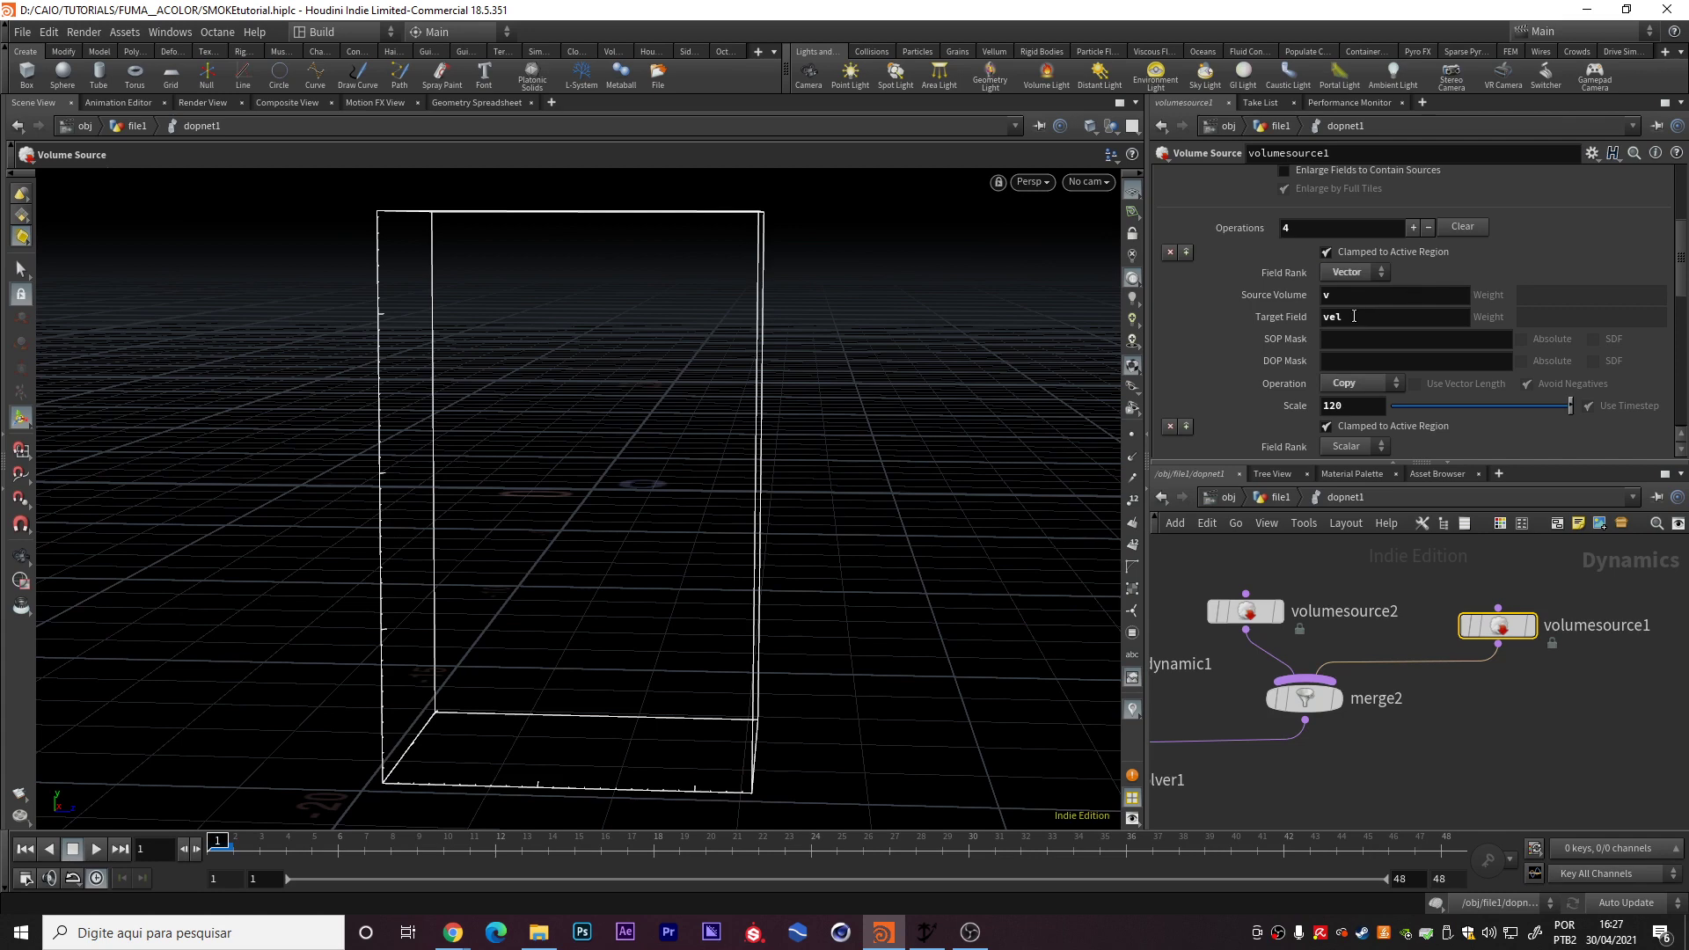
{"action": "left_click_drag", "start_coordinate": [1326, 321], "coordinate": [1351, 318]}
{"action": "left_click", "coordinate": [1583, 250]}
{"action": "scroll", "coordinate": [1504, 274], "scroll_direction": "down", "scroll_amount": 1}
{"action": "scroll", "coordinate": [1534, 272], "scroll_direction": "down", "scroll_amount": 1}
{"action": "scroll", "coordinate": [1275, 331], "scroll_direction": "down", "scroll_amount": 1}
{"action": "scroll", "coordinate": [1270, 297], "scroll_direction": "down", "scroll_amount": 1}
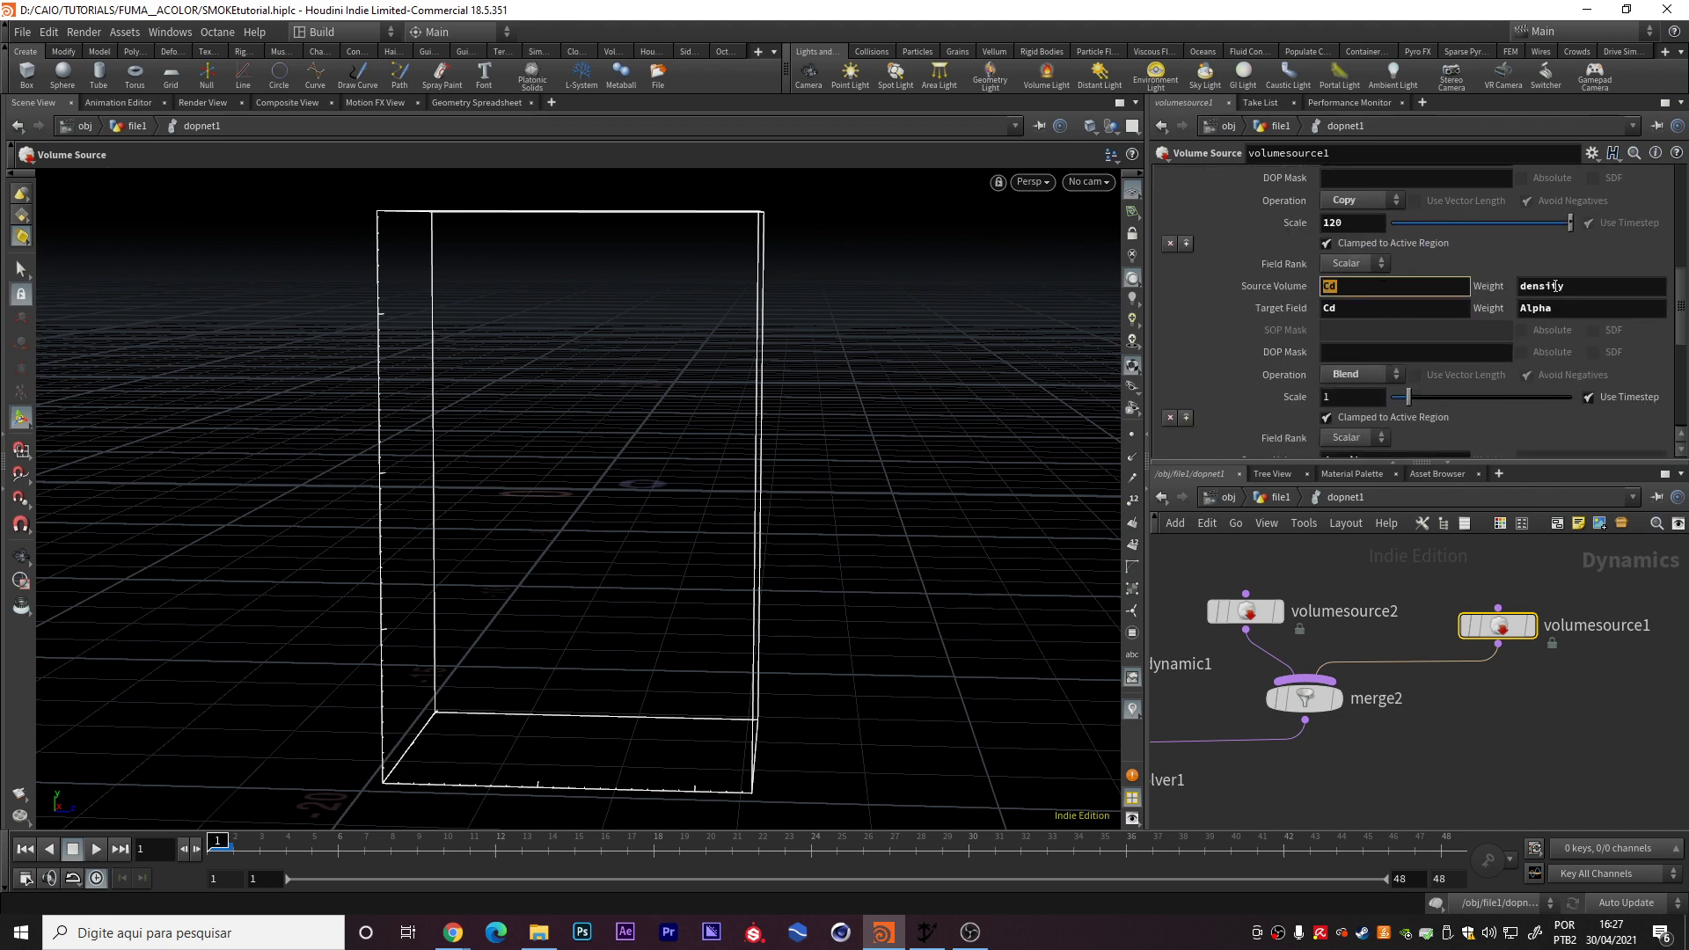
{"action": "left_click", "coordinate": [1583, 293]}
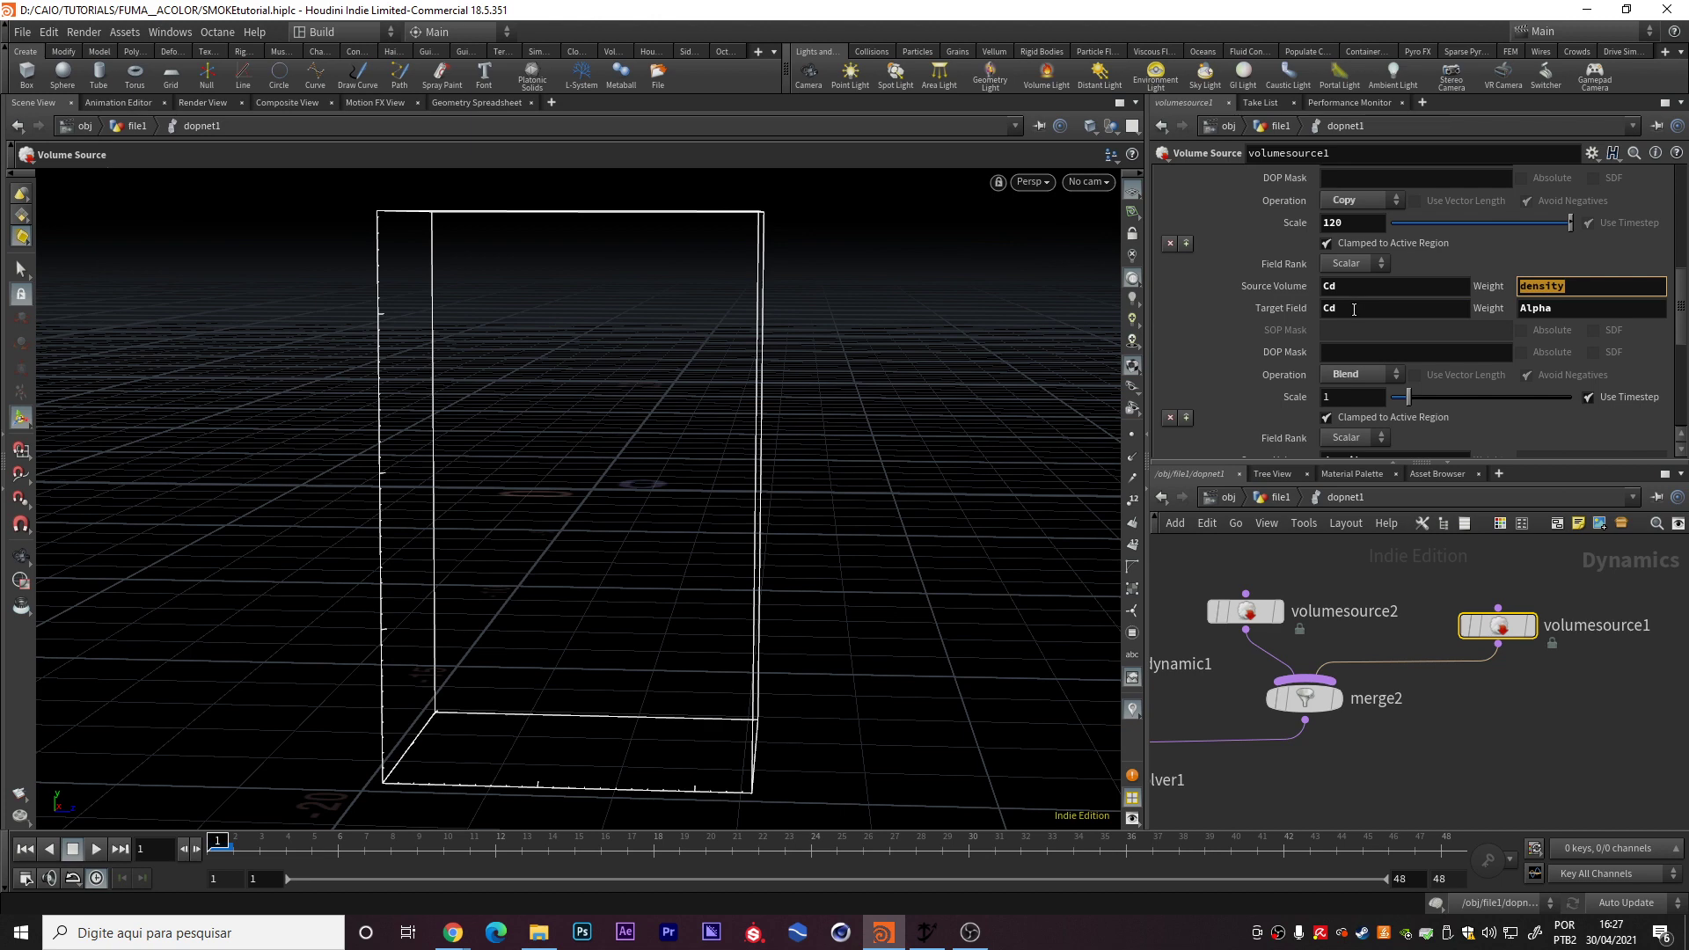
{"action": "left_click", "coordinate": [1570, 310]}
{"action": "scroll", "coordinate": [1271, 305], "scroll_direction": "down", "scroll_amount": 1}
{"action": "scroll", "coordinate": [1233, 293], "scroll_direction": "down", "scroll_amount": 3}
{"action": "scroll", "coordinate": [1247, 262], "scroll_direction": "down", "scroll_amount": 1}
{"action": "double_click", "coordinate": [1385, 299]}
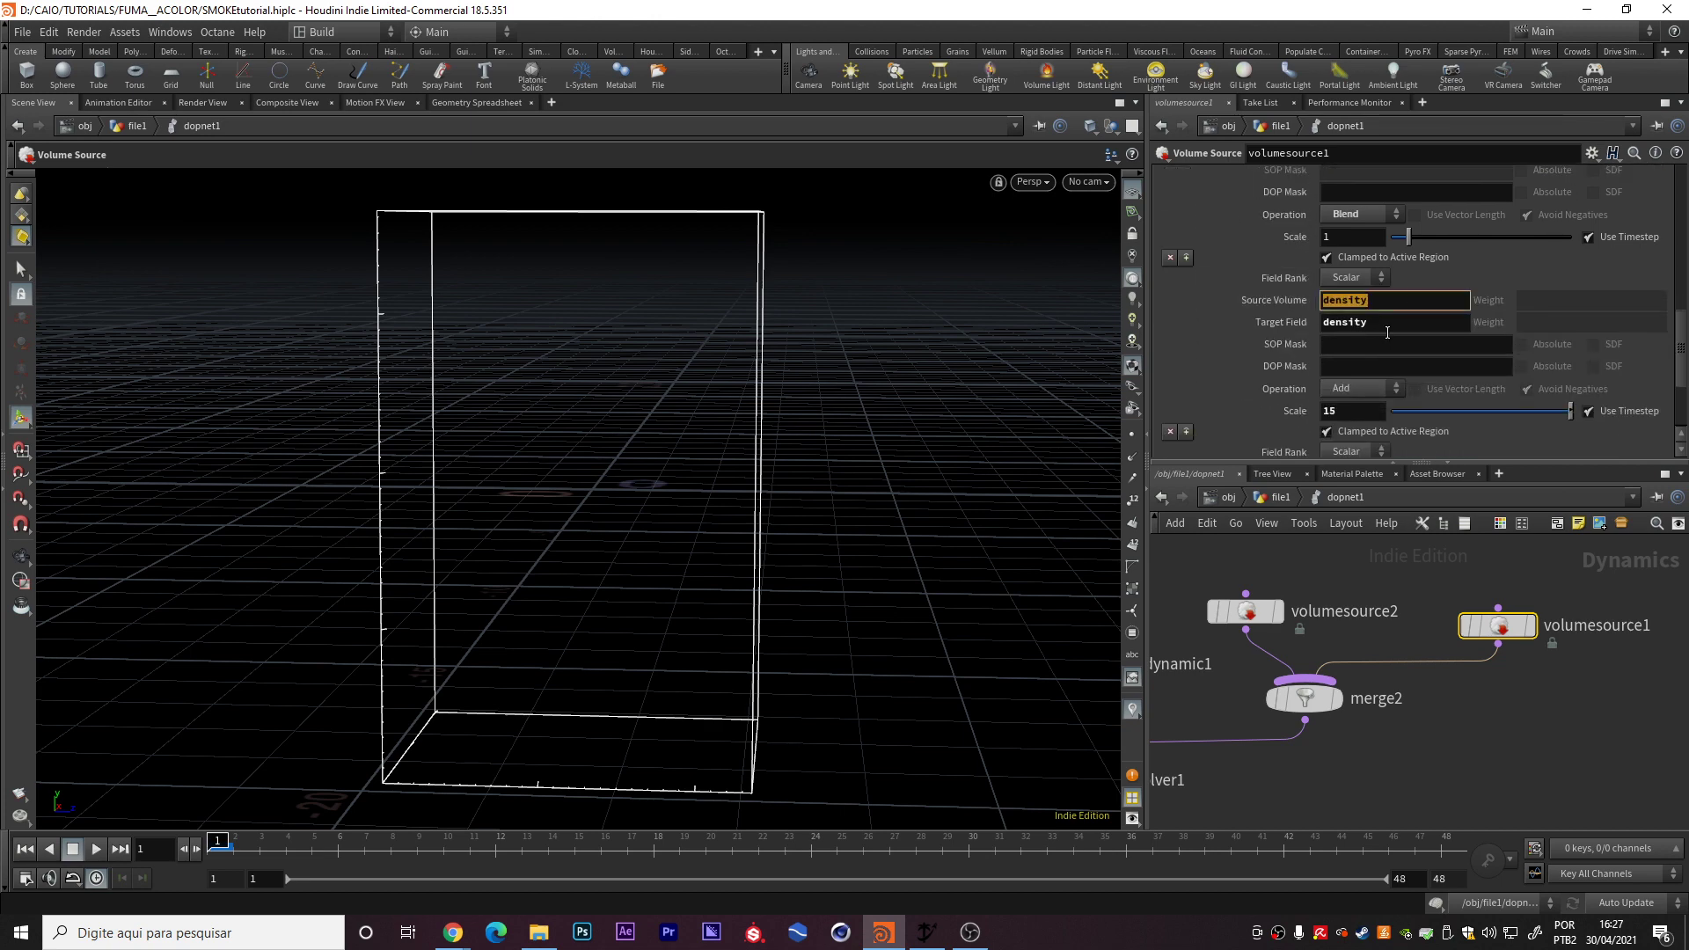
{"action": "double_click", "coordinate": [1380, 323]}
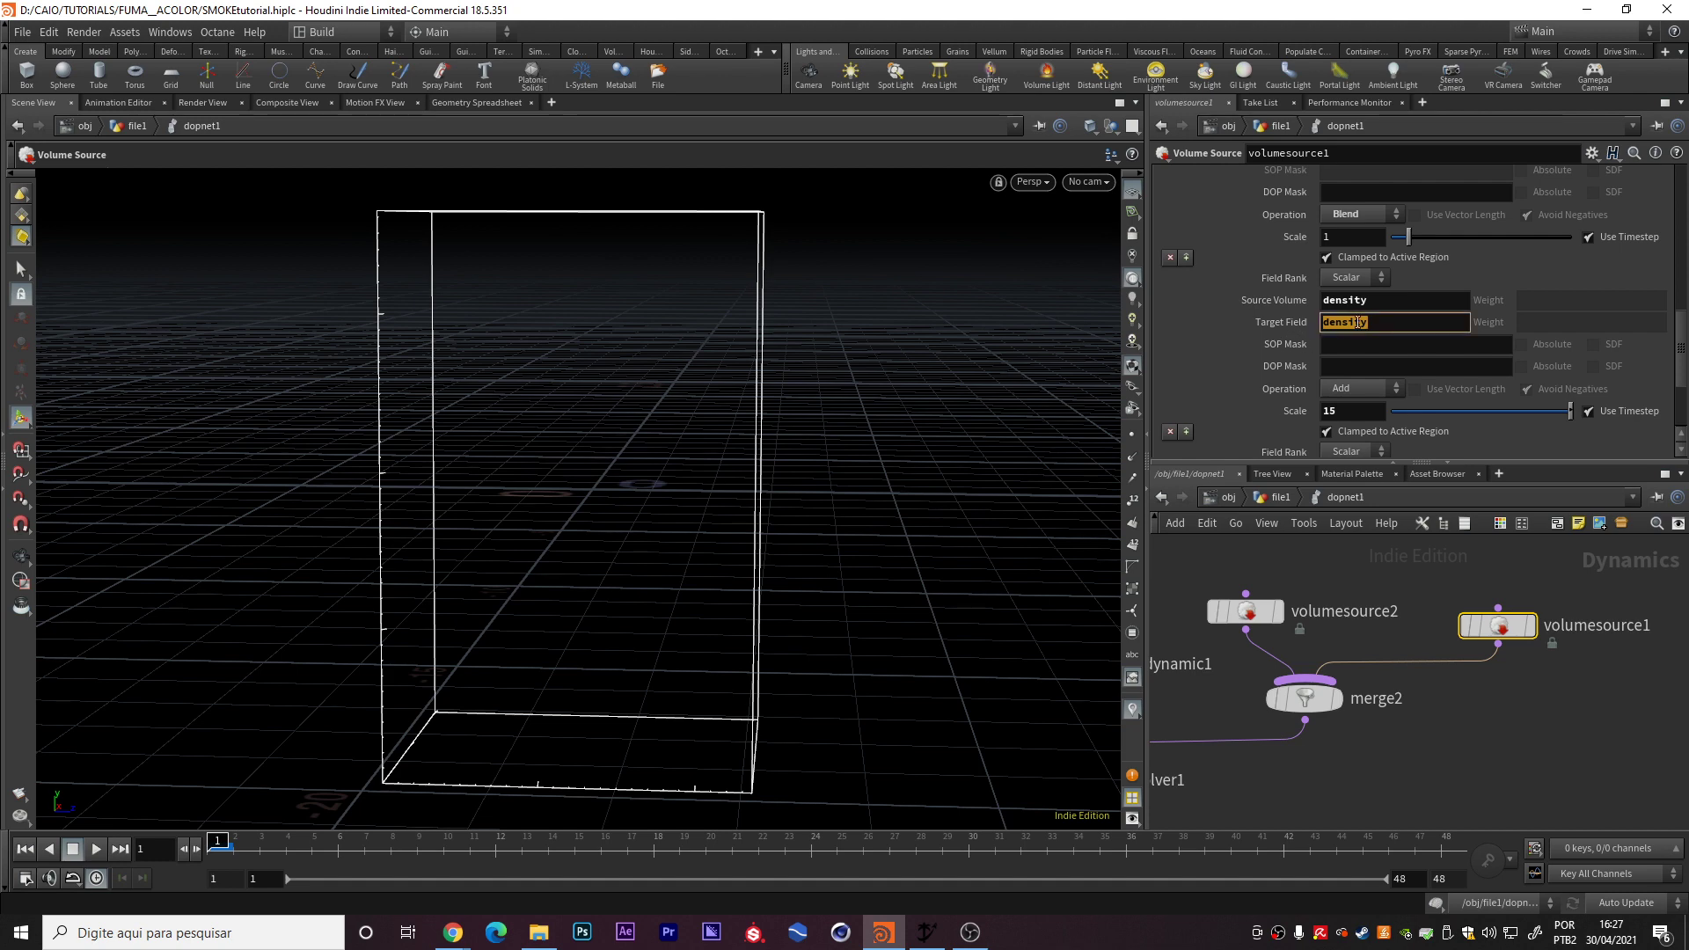
{"action": "scroll", "coordinate": [1361, 316], "scroll_direction": "down", "scroll_amount": 1}
{"action": "scroll", "coordinate": [1370, 303], "scroll_direction": "up", "scroll_amount": 3}
{"action": "scroll", "coordinate": [1379, 289], "scroll_direction": "up", "scroll_amount": 2}
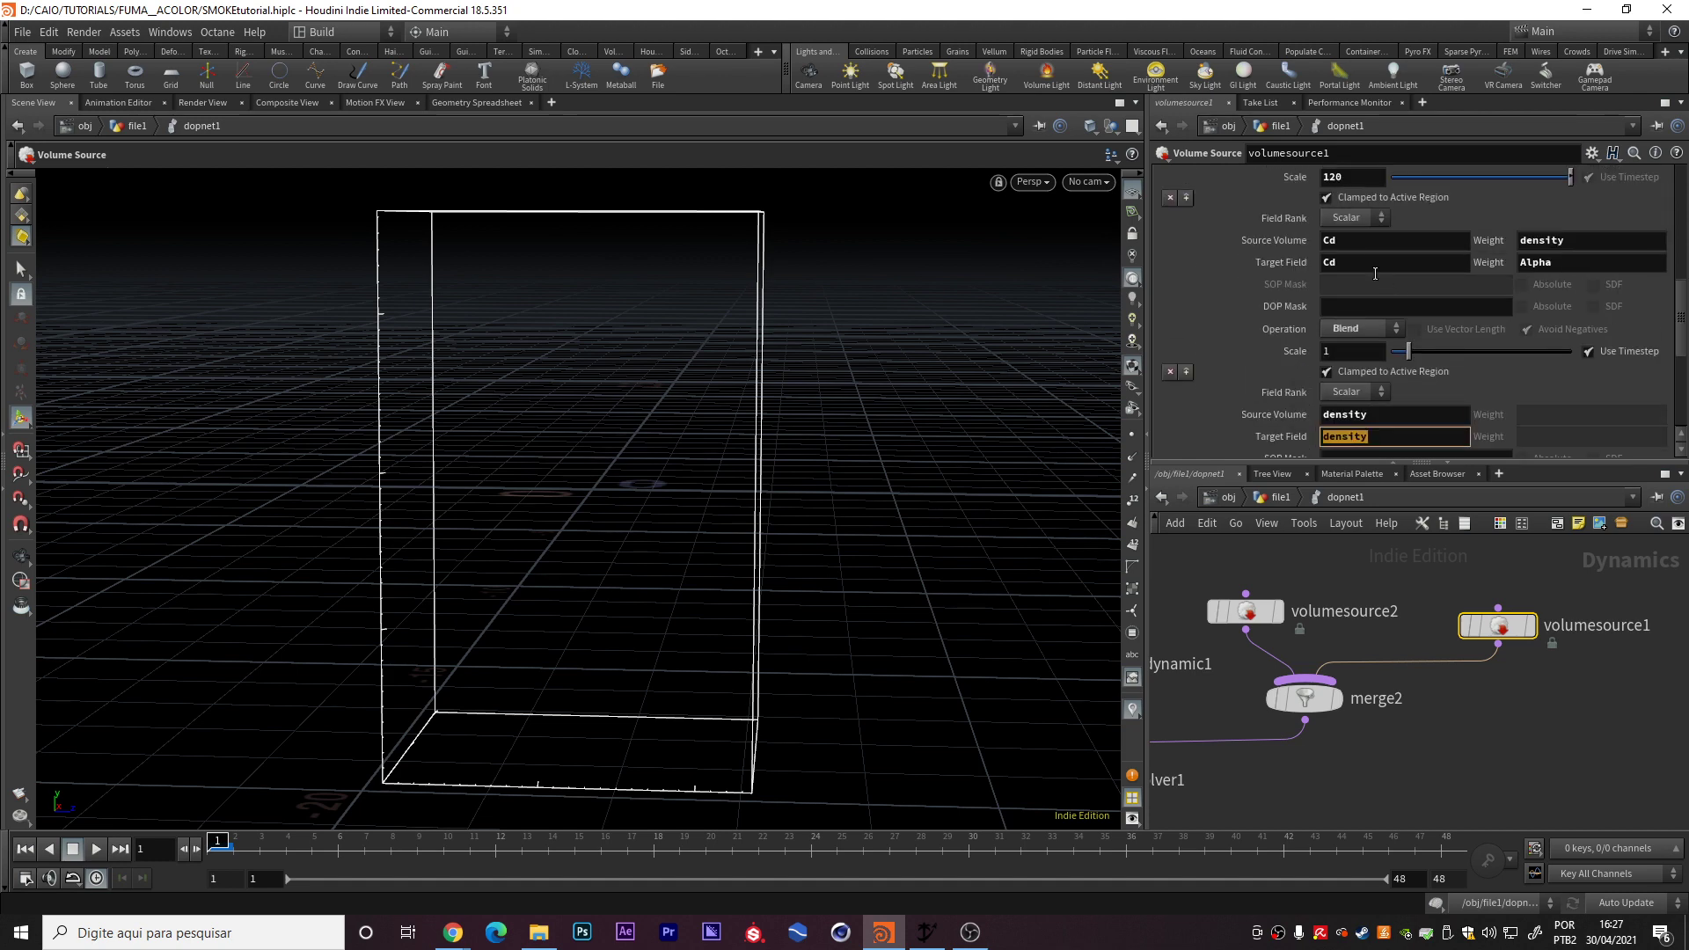
{"action": "double_click", "coordinate": [1354, 260]}
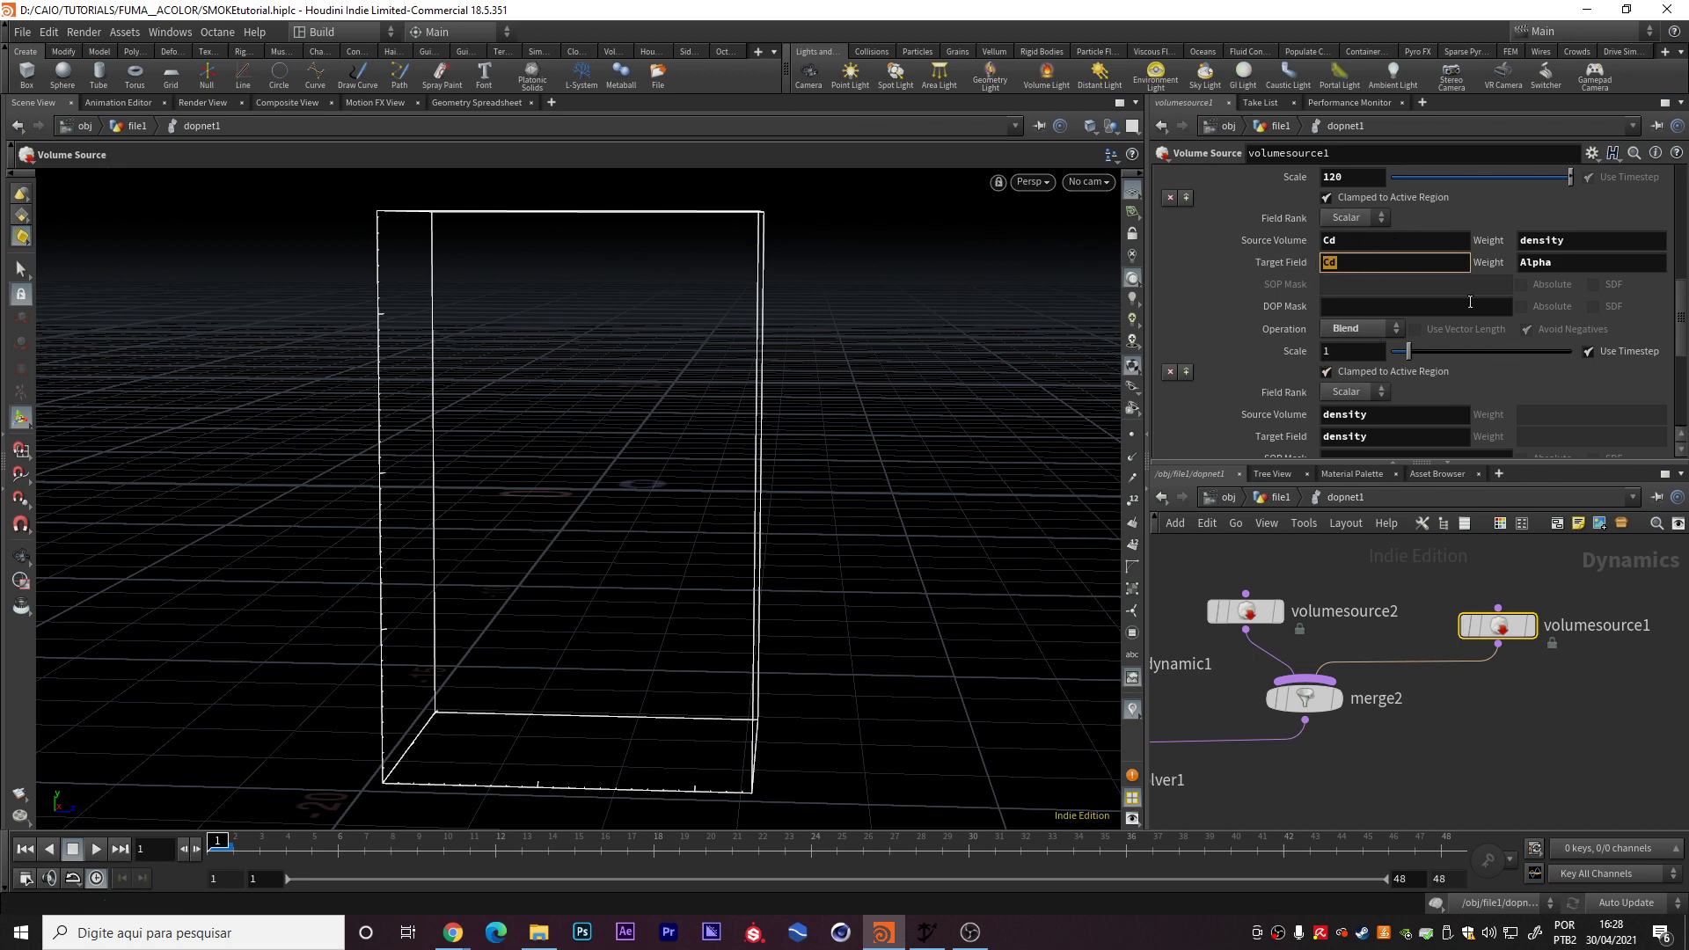
{"action": "key", "text": "Tab"}
{"action": "key", "text": "Tab"}
{"action": "key", "text": "Tab"}
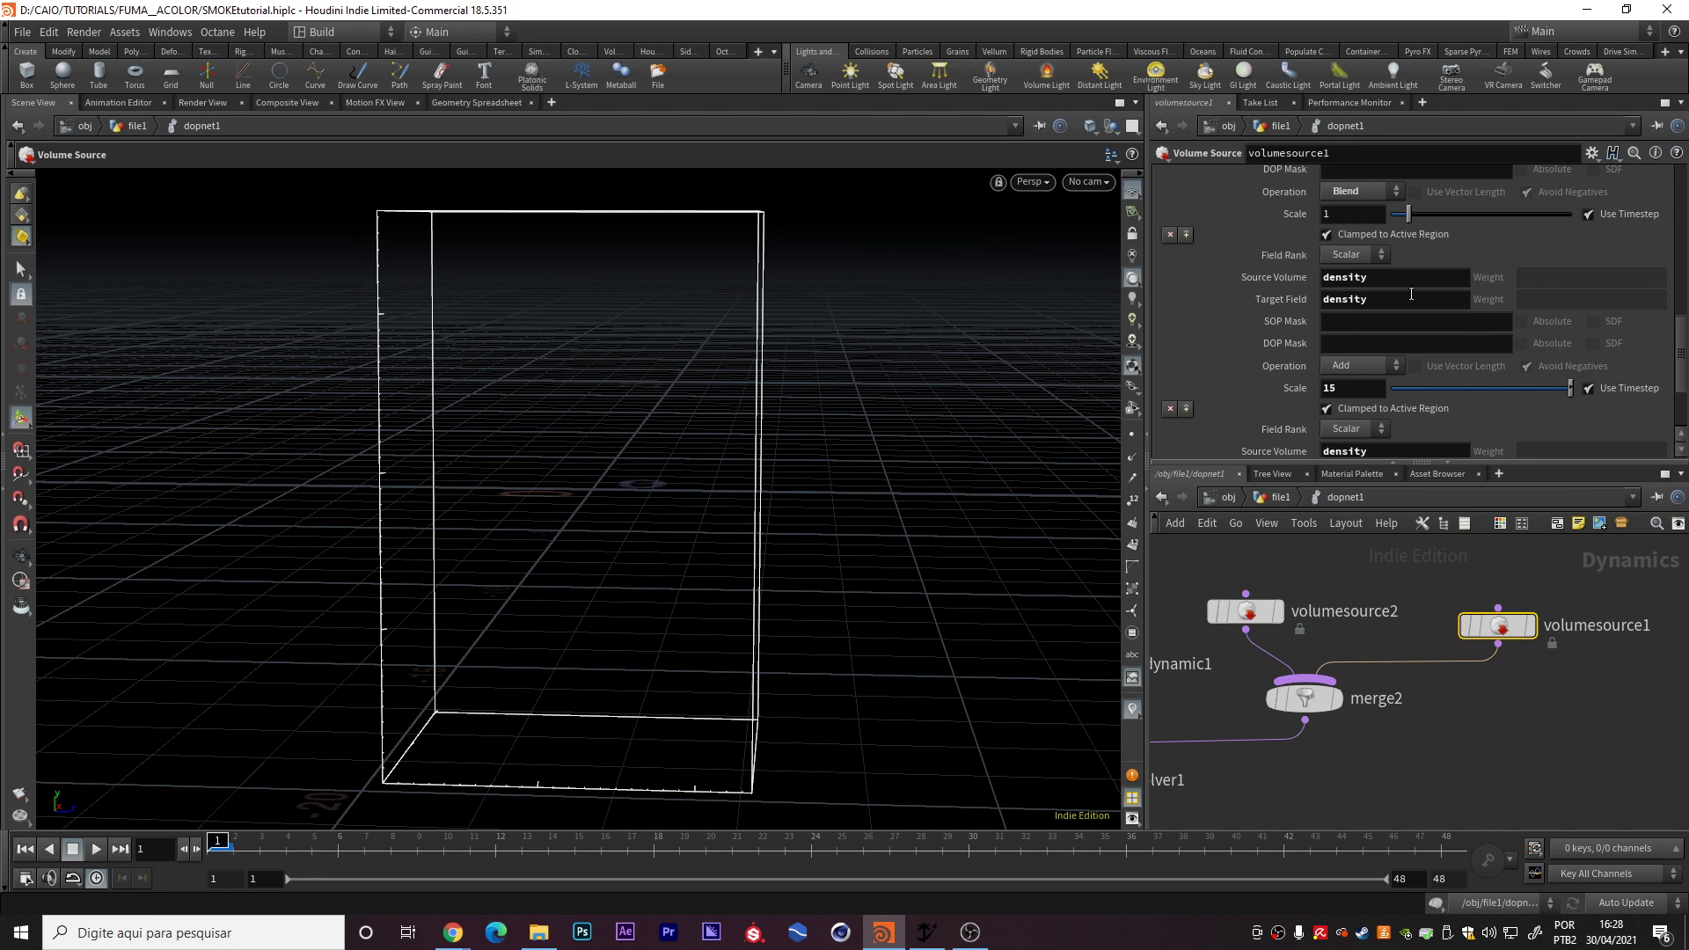
{"action": "key", "text": "Tab"}
{"action": "left_click", "coordinate": [1361, 387]}
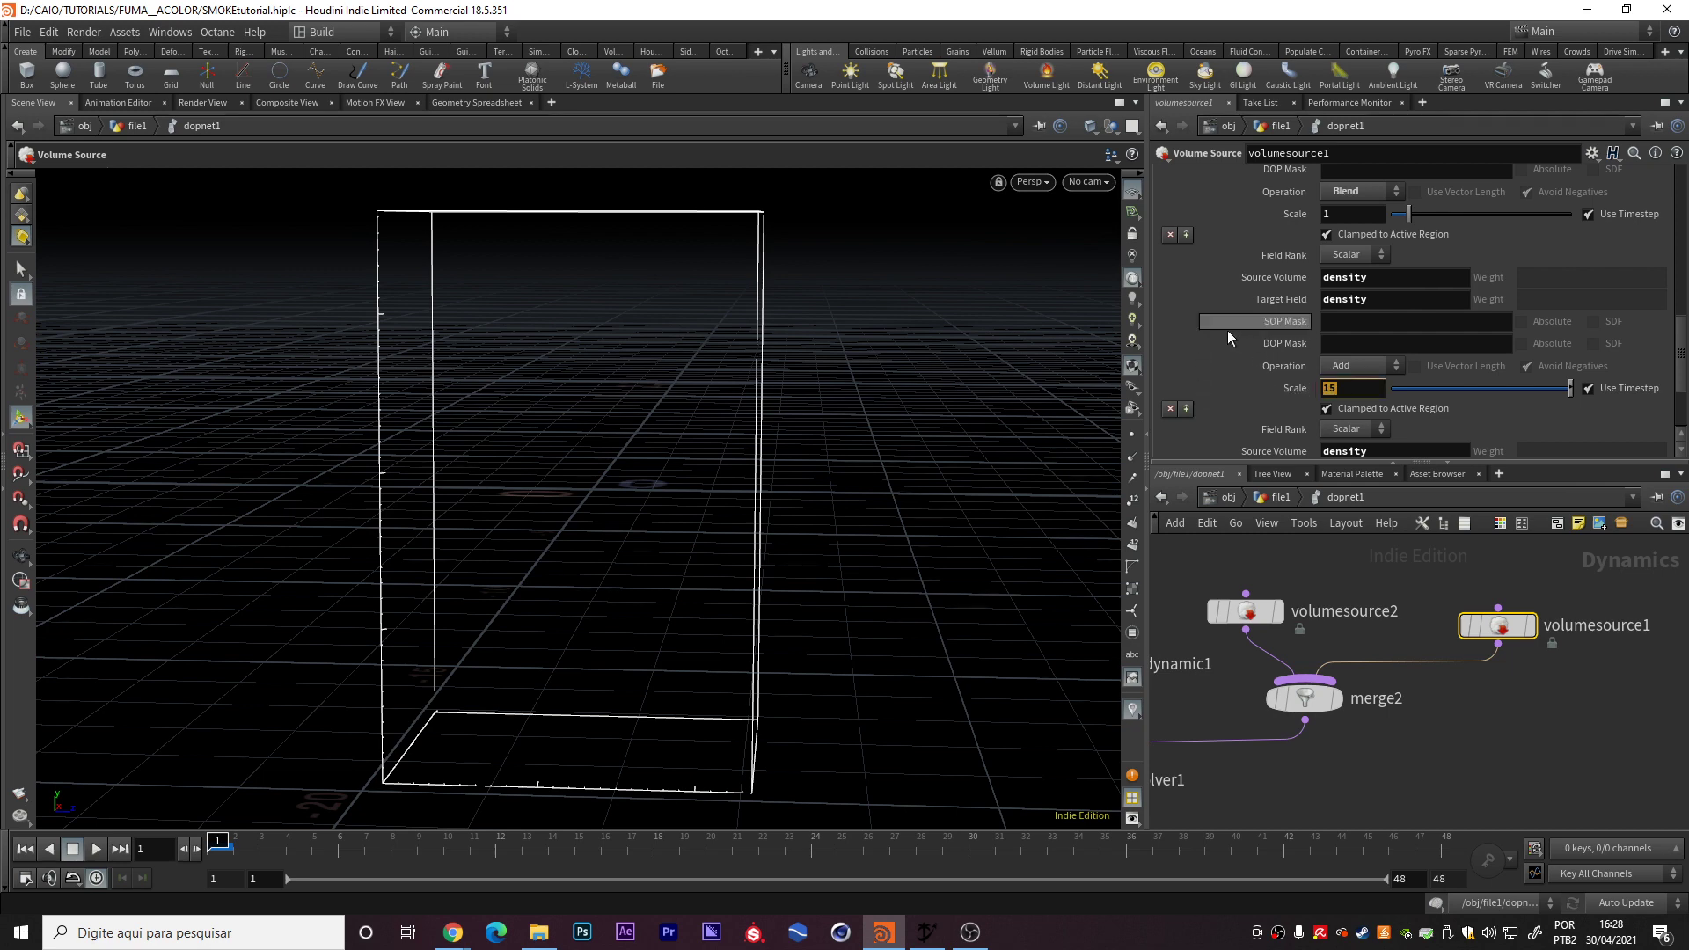
{"action": "scroll", "coordinate": [1240, 264], "scroll_direction": "down", "scroll_amount": 2}
{"action": "scroll", "coordinate": [1245, 245], "scroll_direction": "down", "scroll_amount": 2}
{"action": "left_click", "coordinate": [1394, 324]}
{"action": "left_click", "coordinate": [1350, 348]}
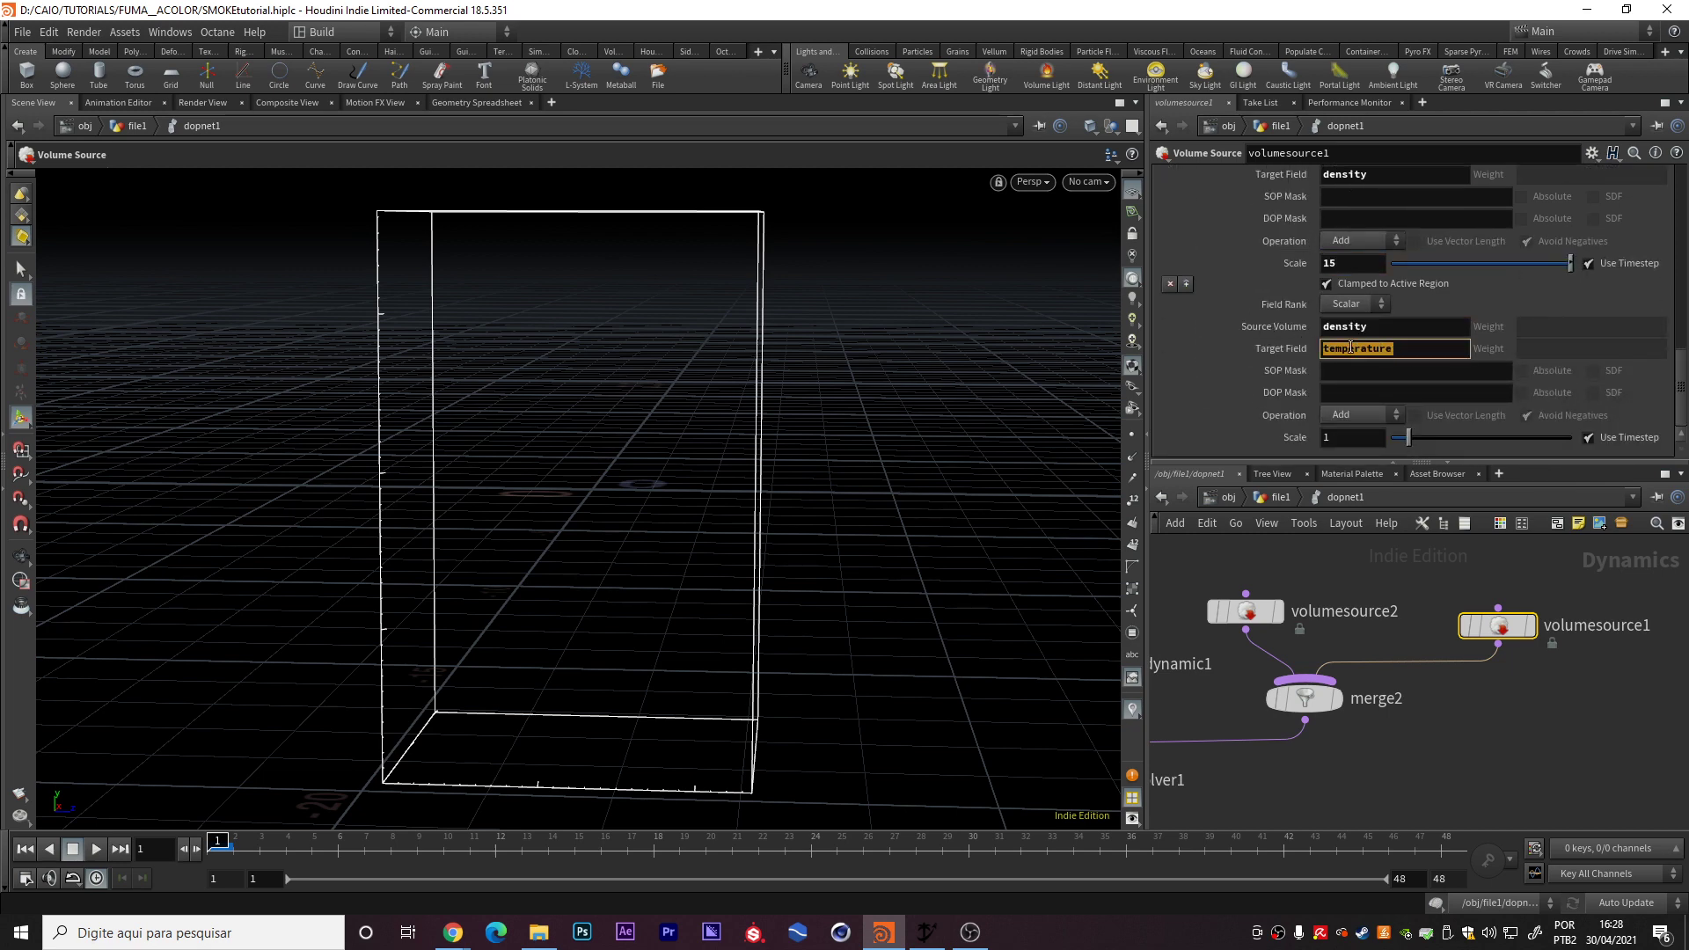
{"action": "left_click", "coordinate": [1391, 328]}
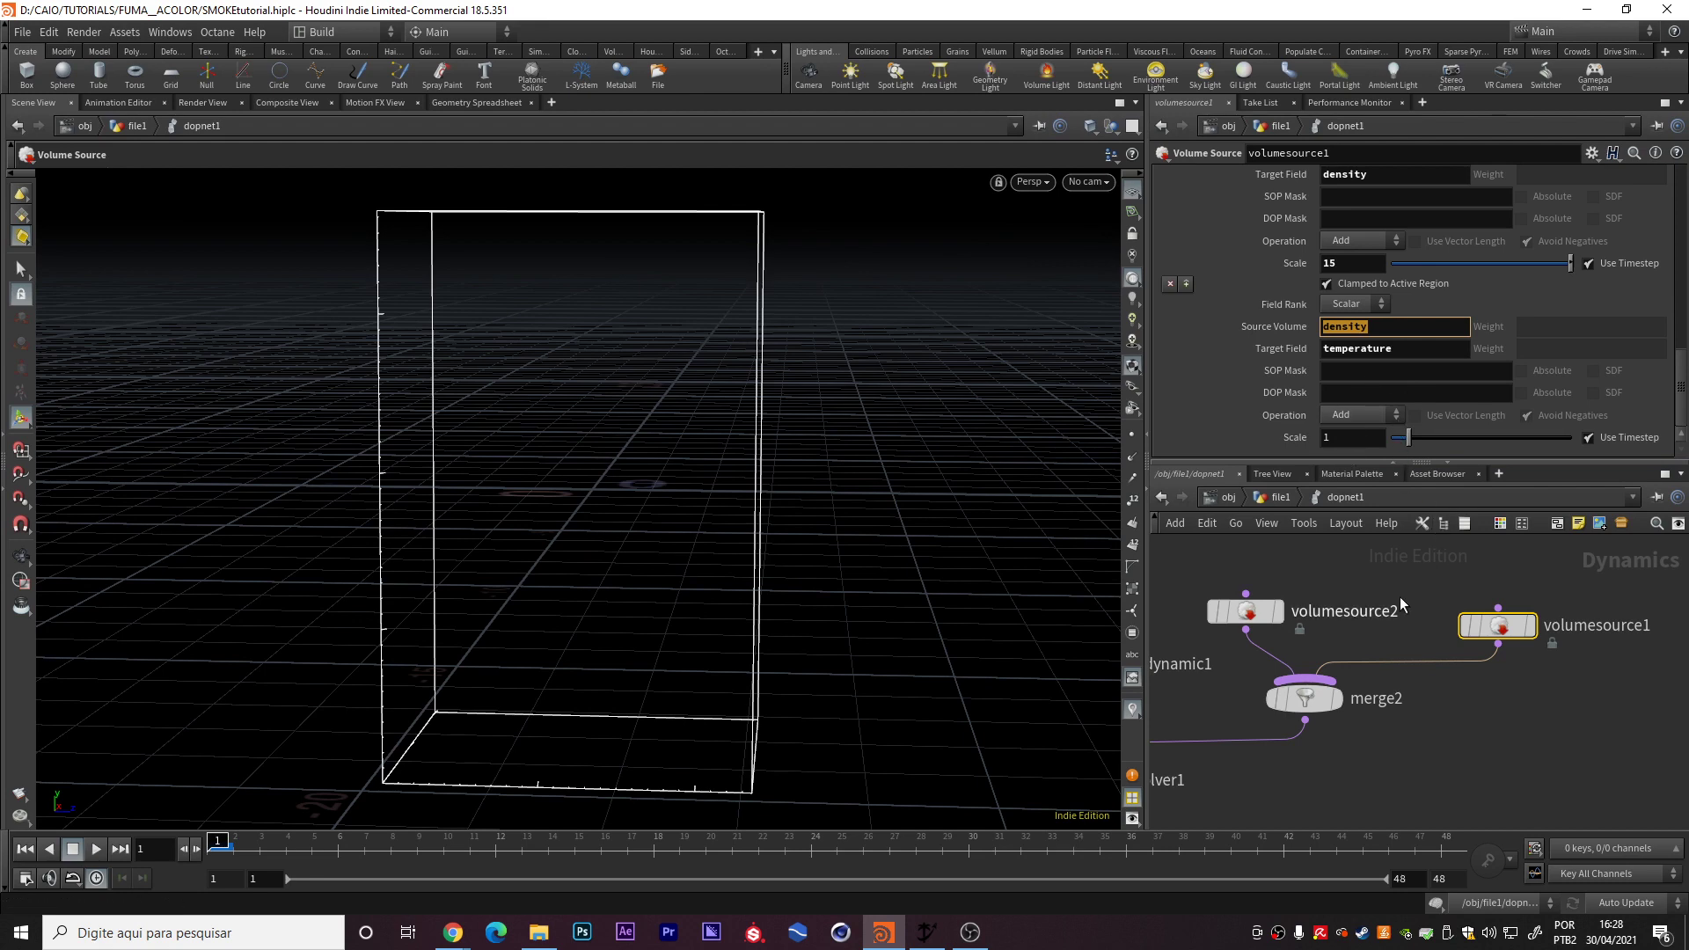
{"action": "middle_click_drag", "start_coordinate": [1378, 593], "coordinate": [1549, 632]}
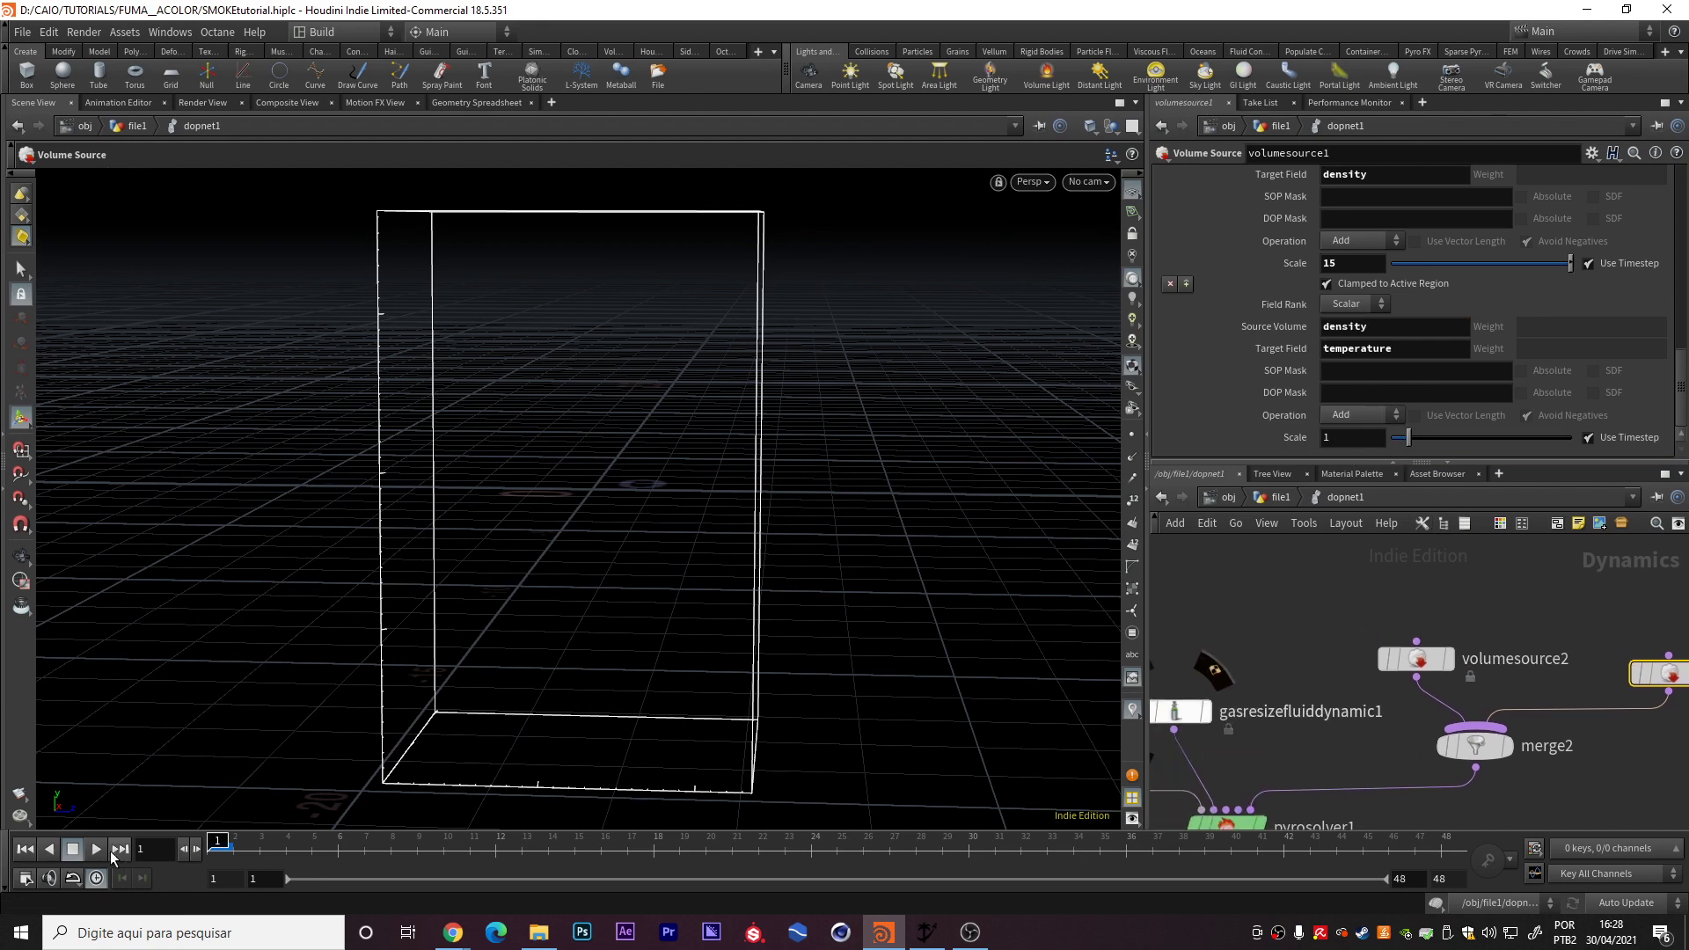
- Play the simulation to about frame 11, orbit the smoke, and rewind to frame 1
{"action": "left_click", "coordinate": [97, 849]}
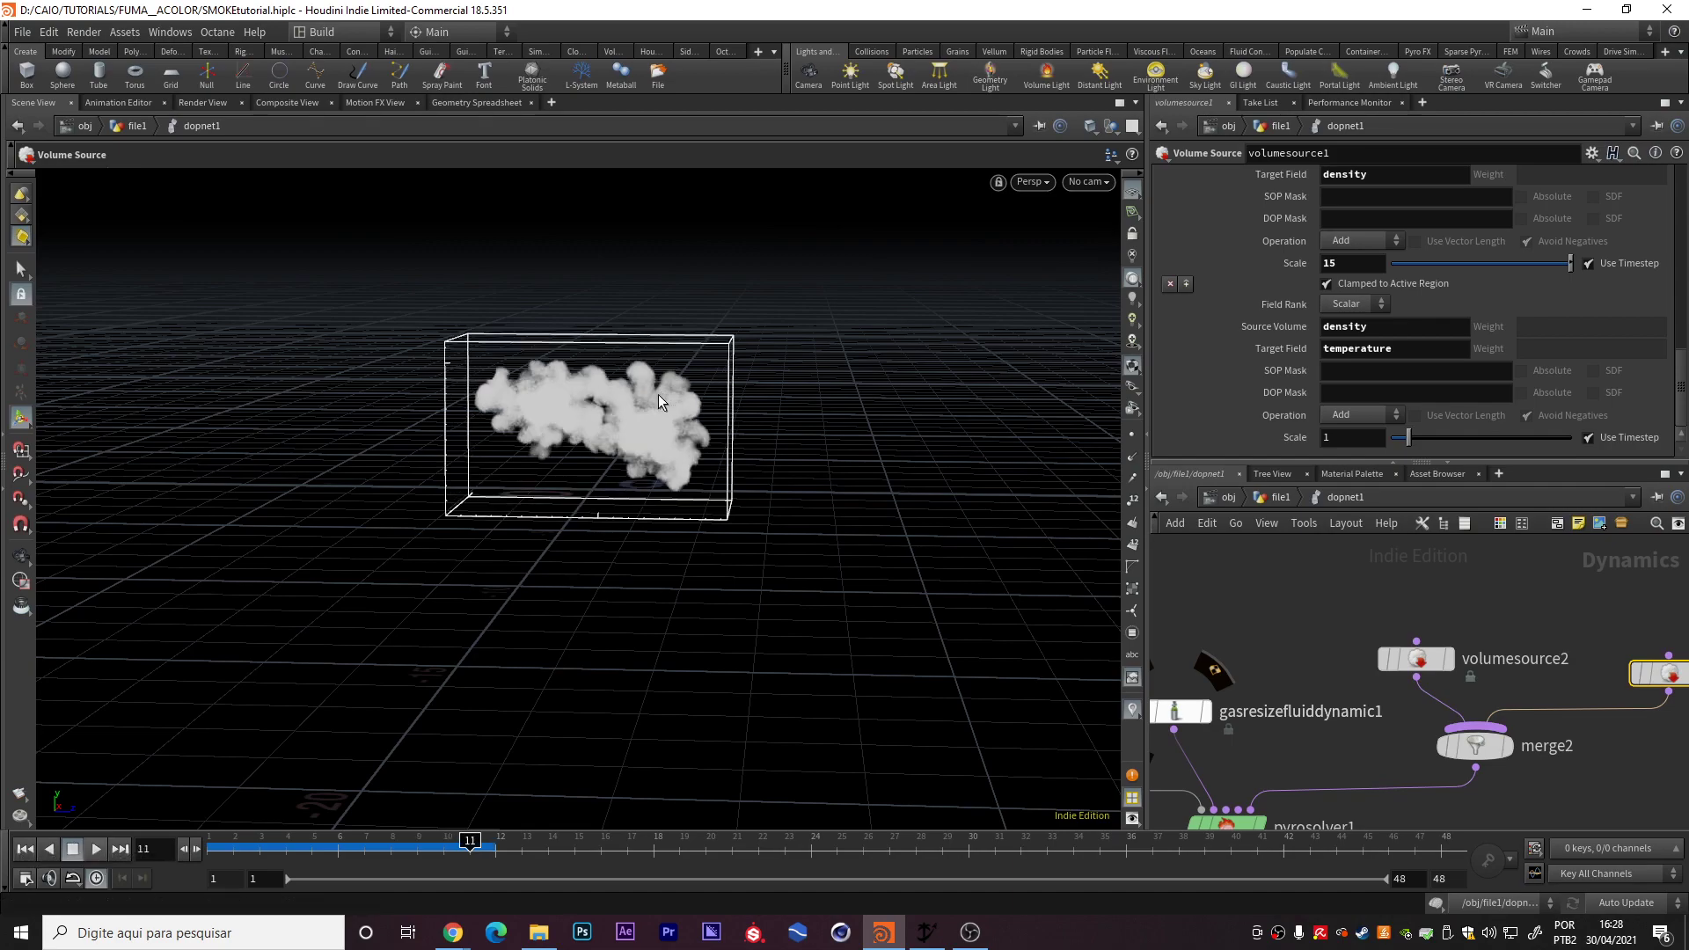
{"action": "key", "text": "Escape"}
{"action": "mouse_move", "coordinate": [658, 400]}
{"action": "left_mouse_down"}
{"action": "mouse_move", "coordinate": [393, 392]}
{"action": "mouse_move", "coordinate": [583, 401]}
{"action": "mouse_move", "coordinate": [649, 424]}
{"action": "mouse_move", "coordinate": [528, 431]}
{"action": "left_mouse_up"}
{"action": "left_click", "coordinate": [21, 418]}
{"action": "left_click", "coordinate": [26, 847]}
{"action": "middle_click_drag", "start_coordinate": [1454, 584], "coordinate": [1388, 551]}
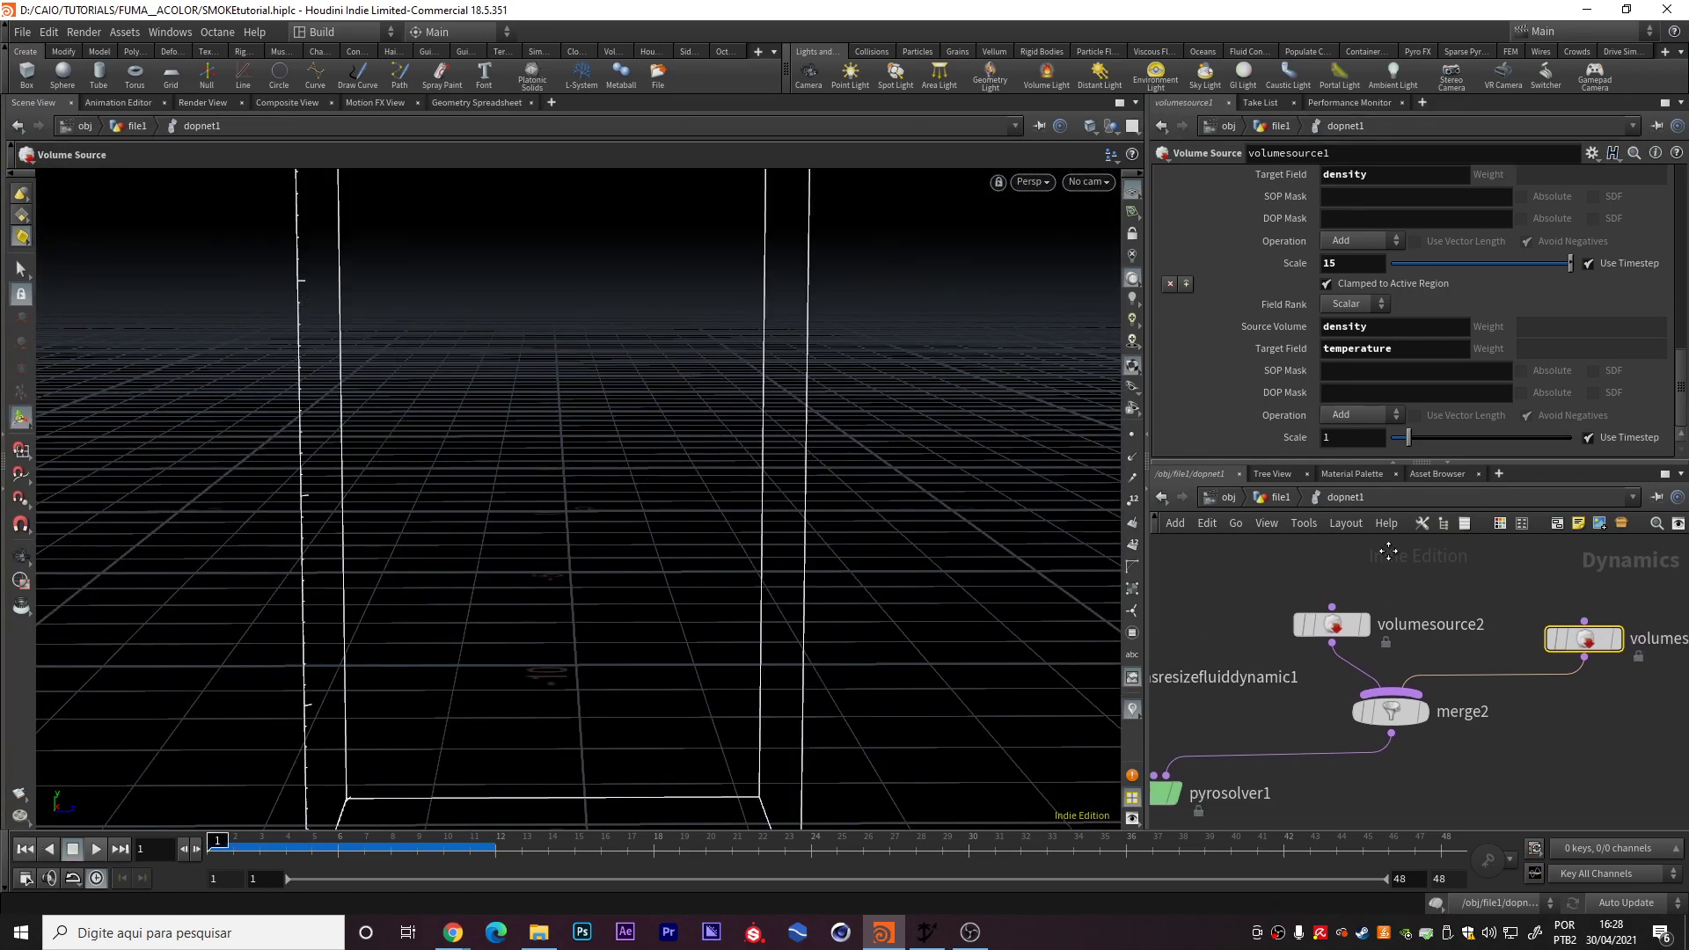
{"action": "left_click", "coordinate": [1332, 625]}
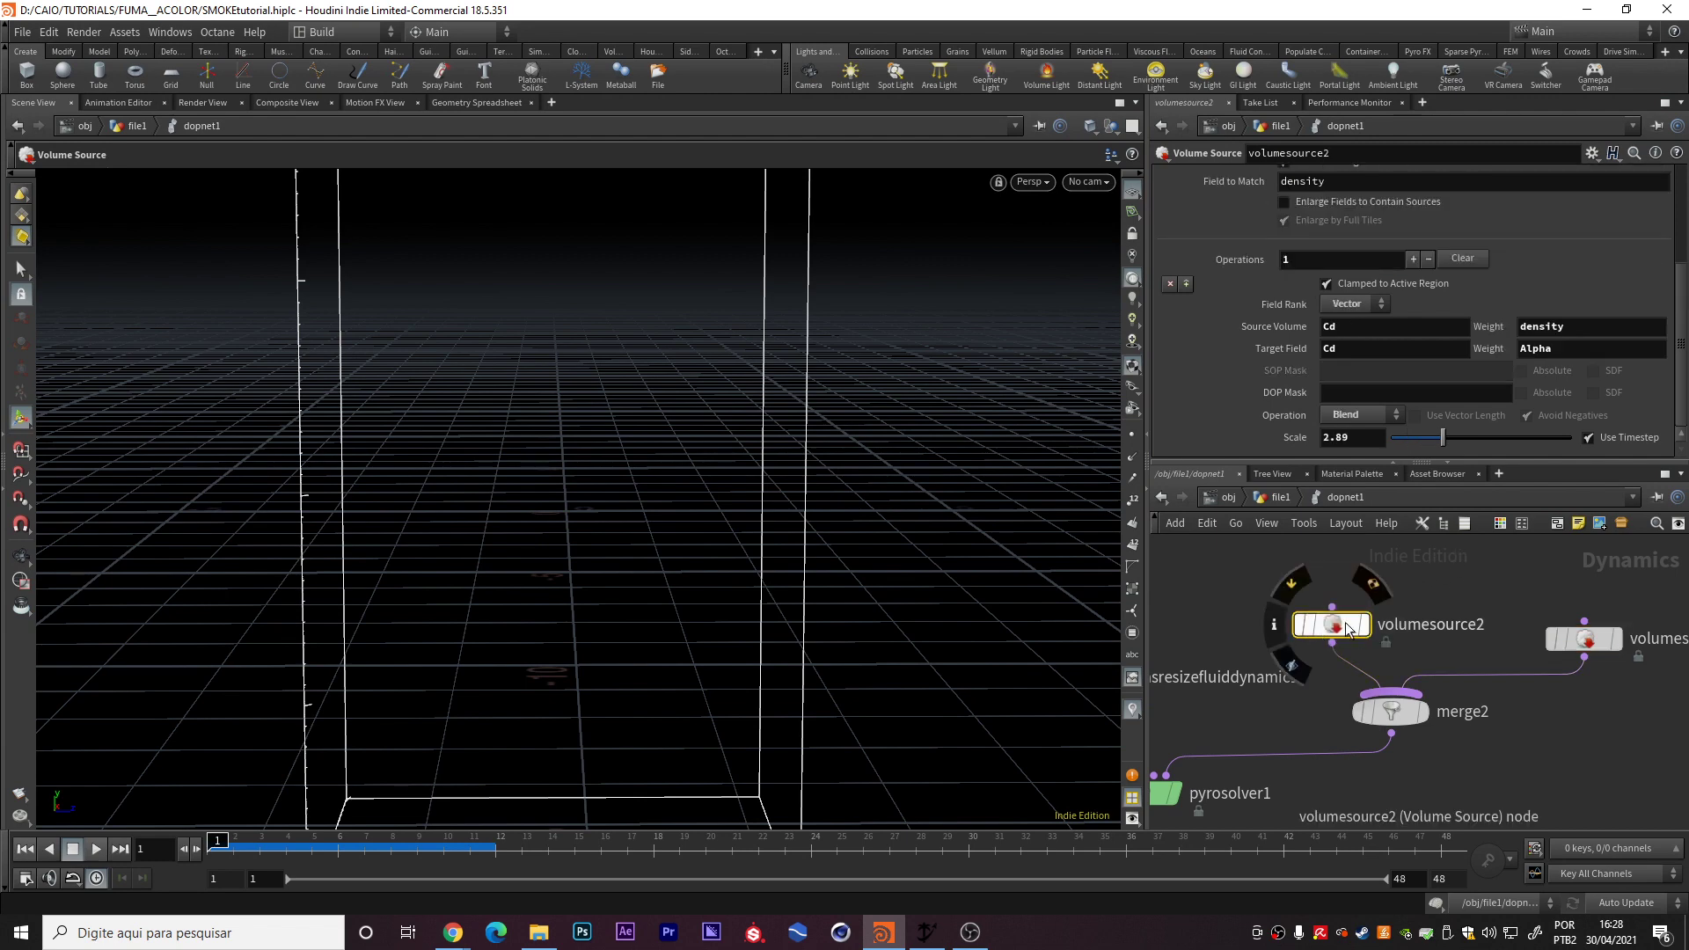
{"action": "double_click", "coordinate": [1312, 331]}
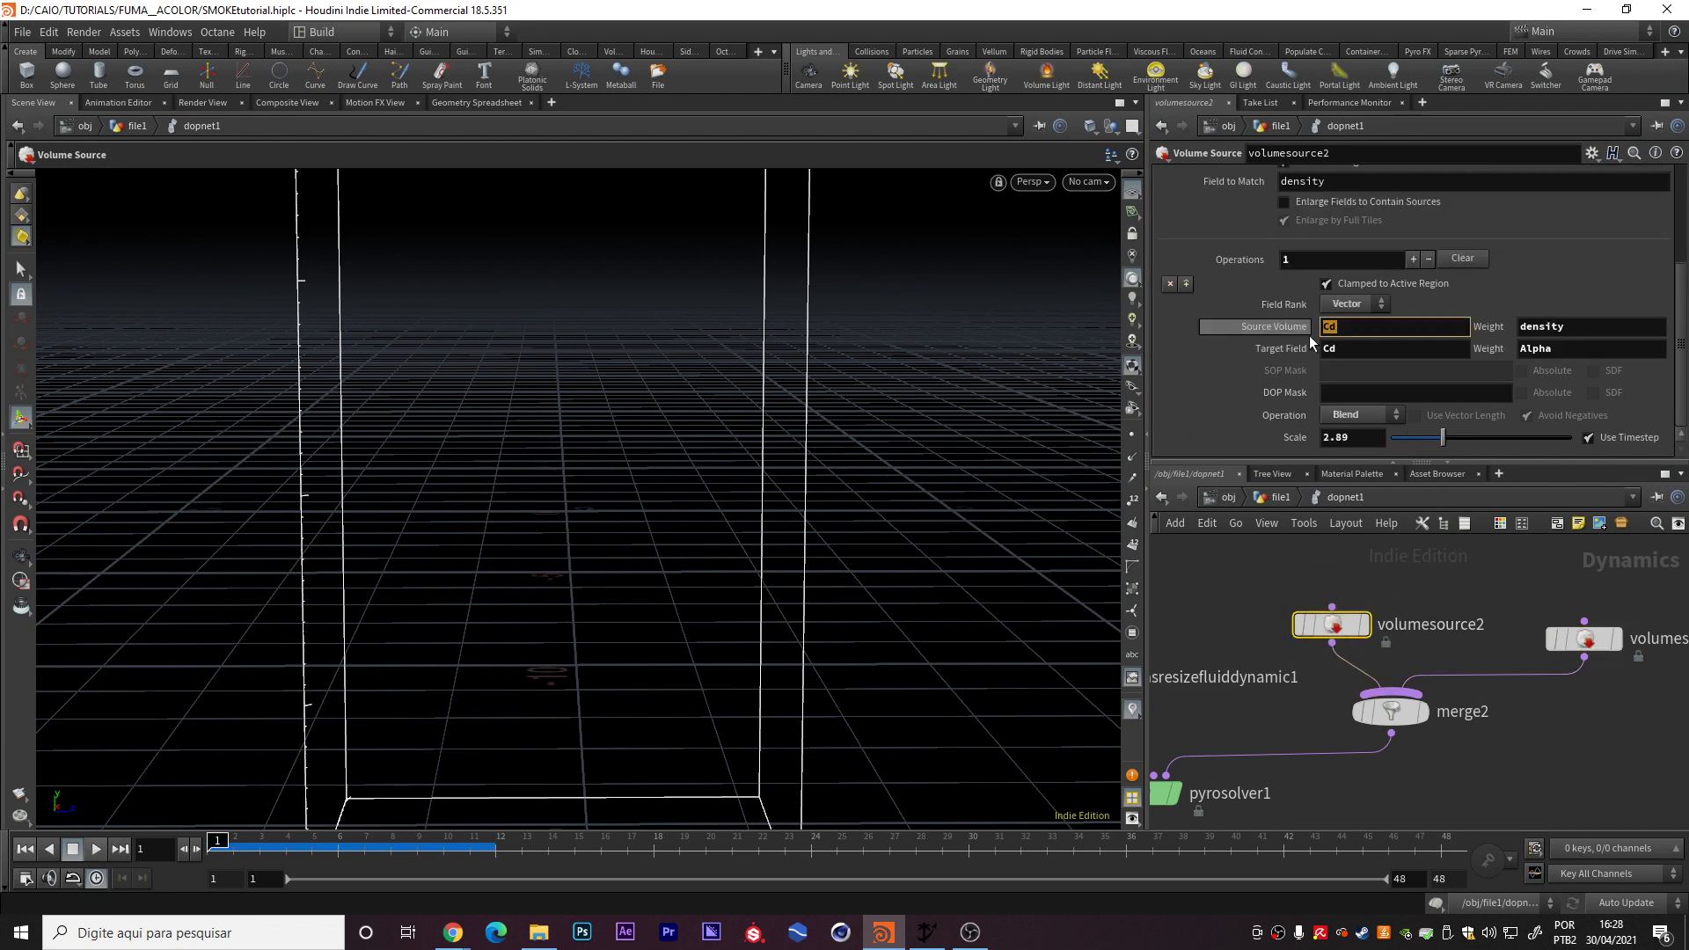
{"action": "double_click", "coordinate": [1573, 346]}
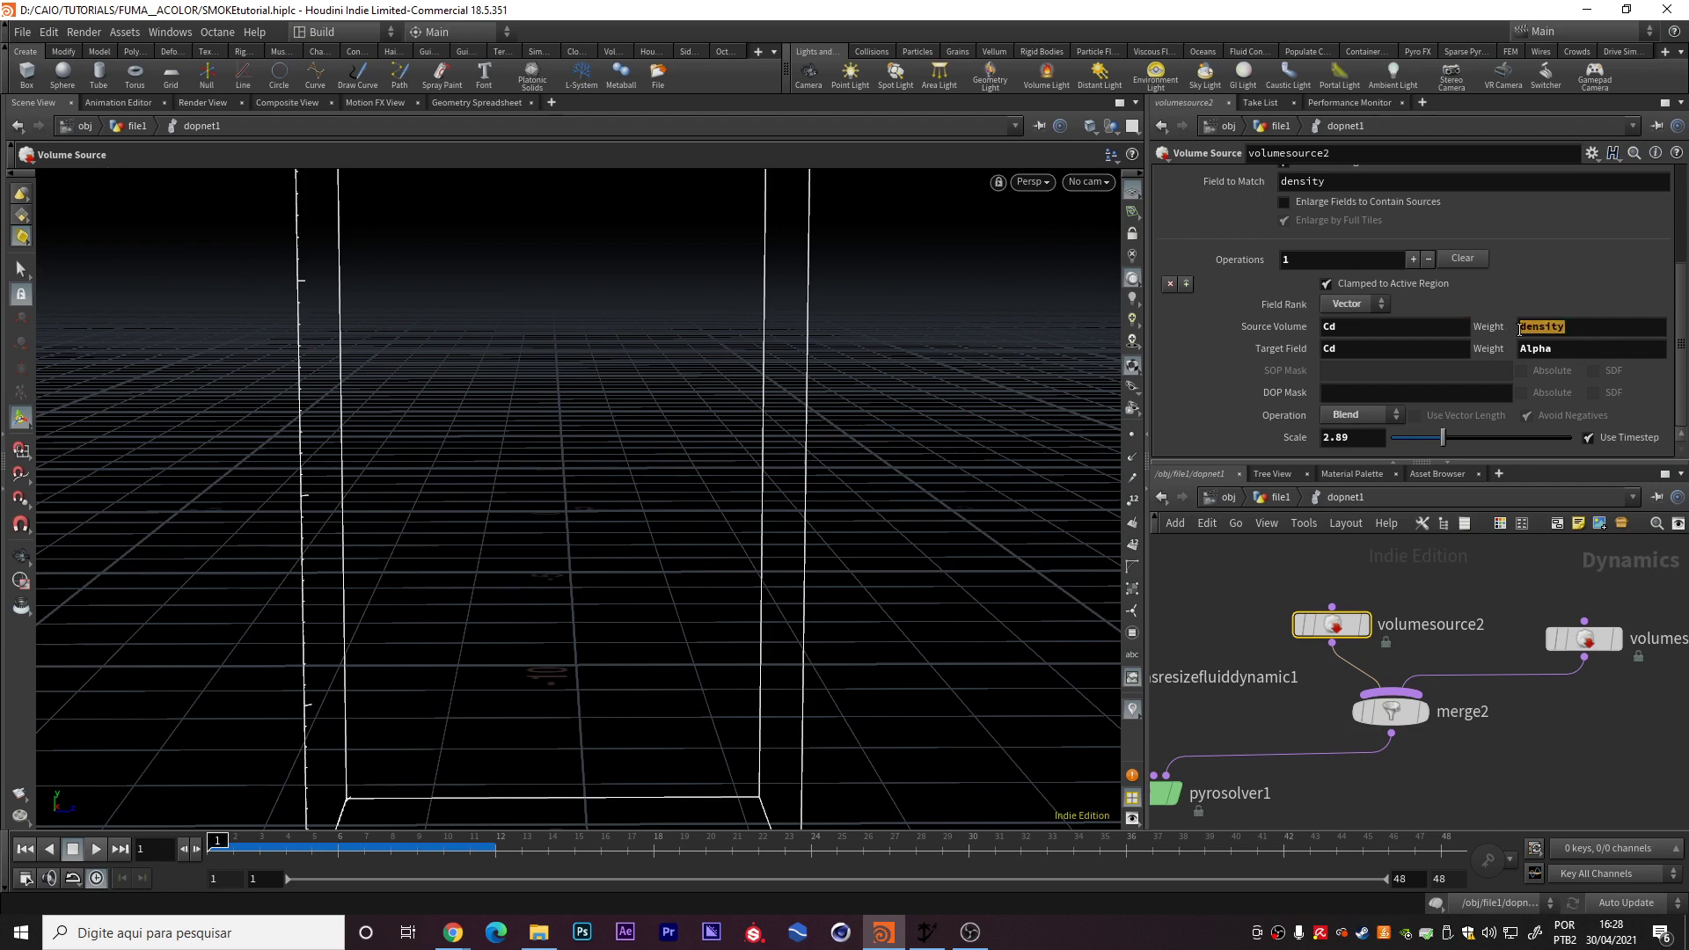
{"action": "left_click", "coordinate": [1329, 352]}
{"action": "scroll", "coordinate": [1249, 344], "scroll_direction": "up", "scroll_amount": 3}
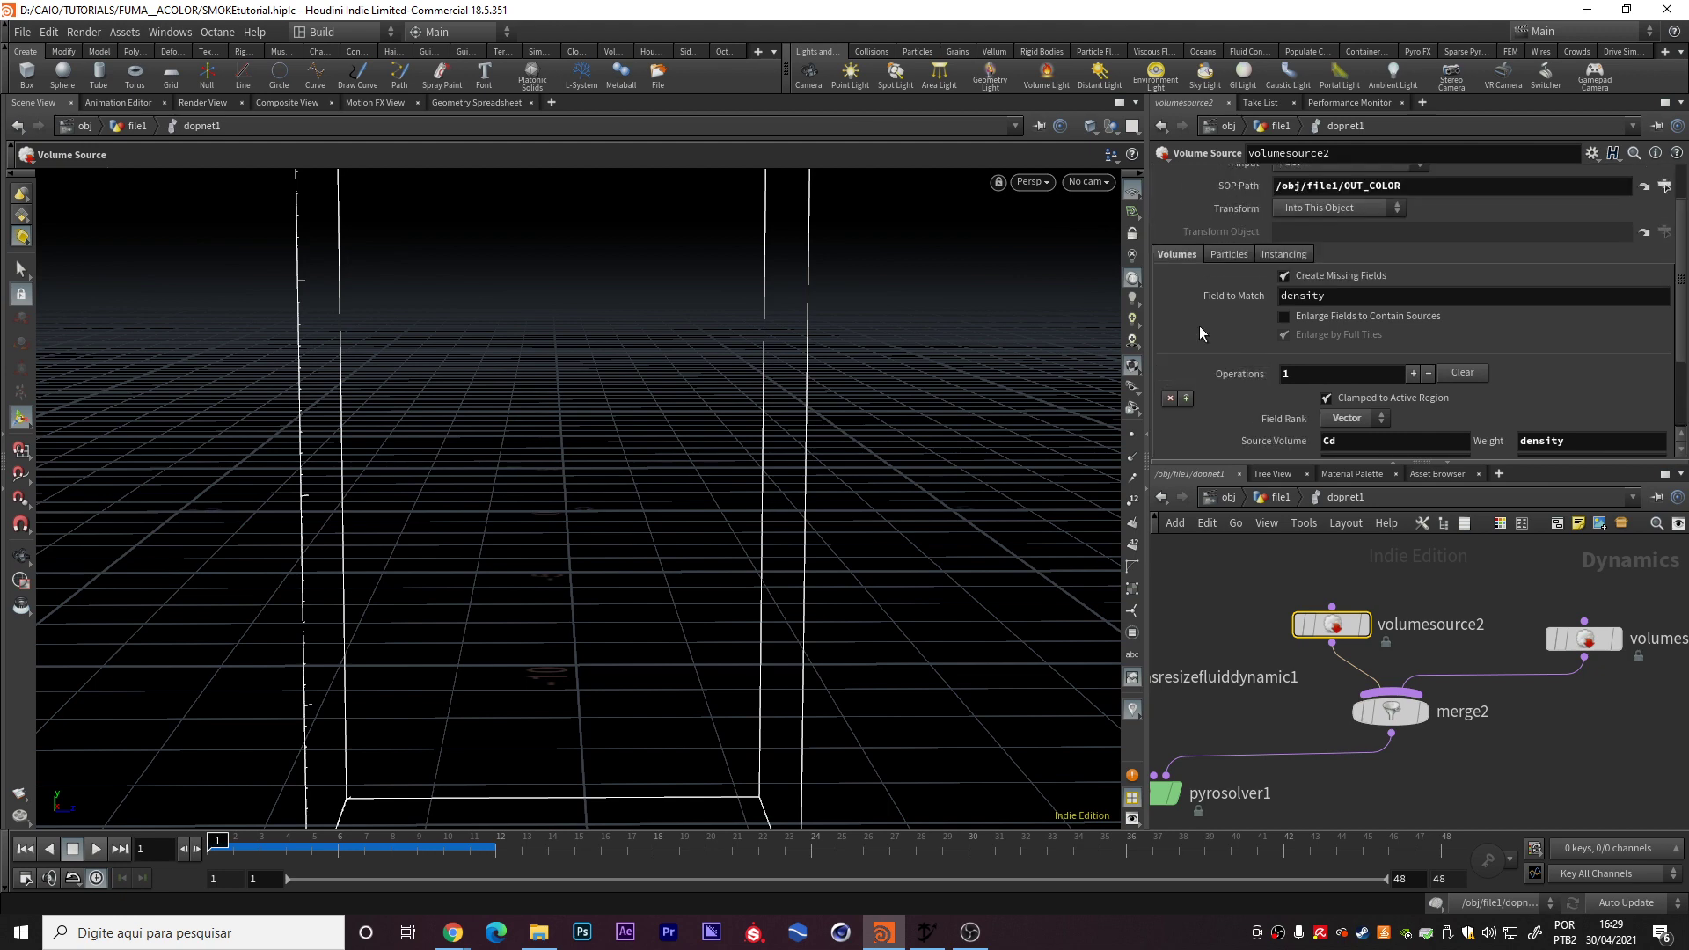
{"action": "scroll", "coordinate": [1202, 332], "scroll_direction": "up", "scroll_amount": 2}
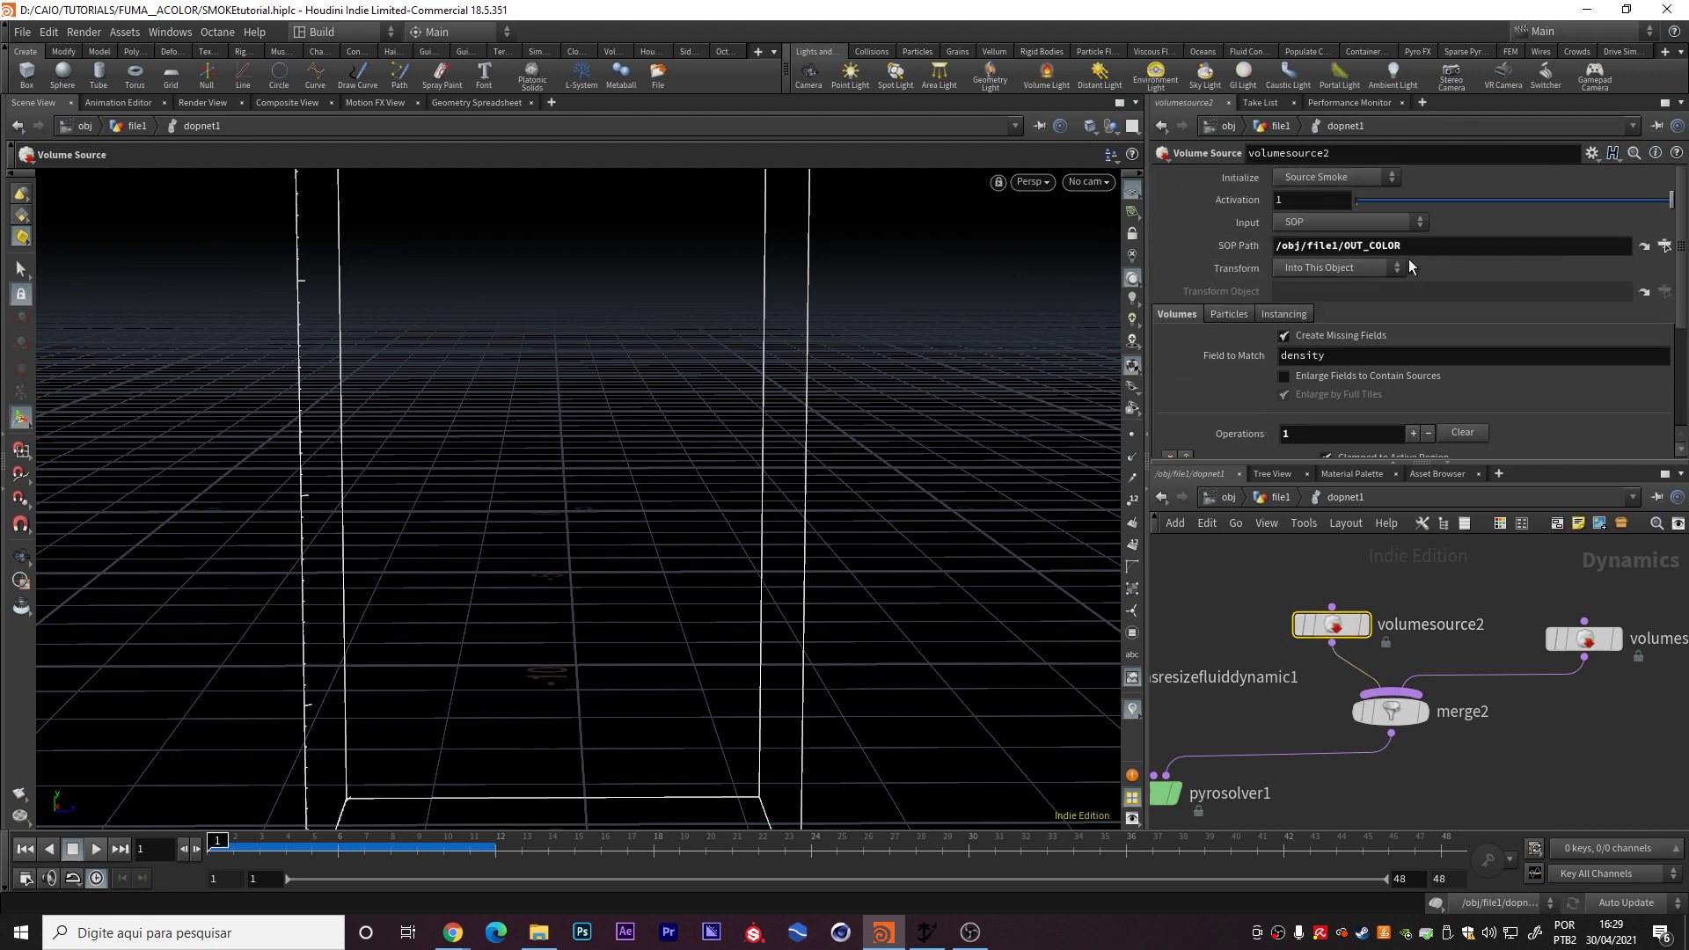
{"action": "left_click_drag", "start_coordinate": [1435, 249], "coordinate": [1275, 246]}
{"action": "left_click", "coordinate": [1386, 226]}
{"action": "left_click", "coordinate": [1469, 226]}
{"action": "scroll", "coordinate": [1326, 396], "scroll_direction": "down", "scroll_amount": 2}
{"action": "scroll", "coordinate": [1266, 371], "scroll_direction": "down", "scroll_amount": 2}
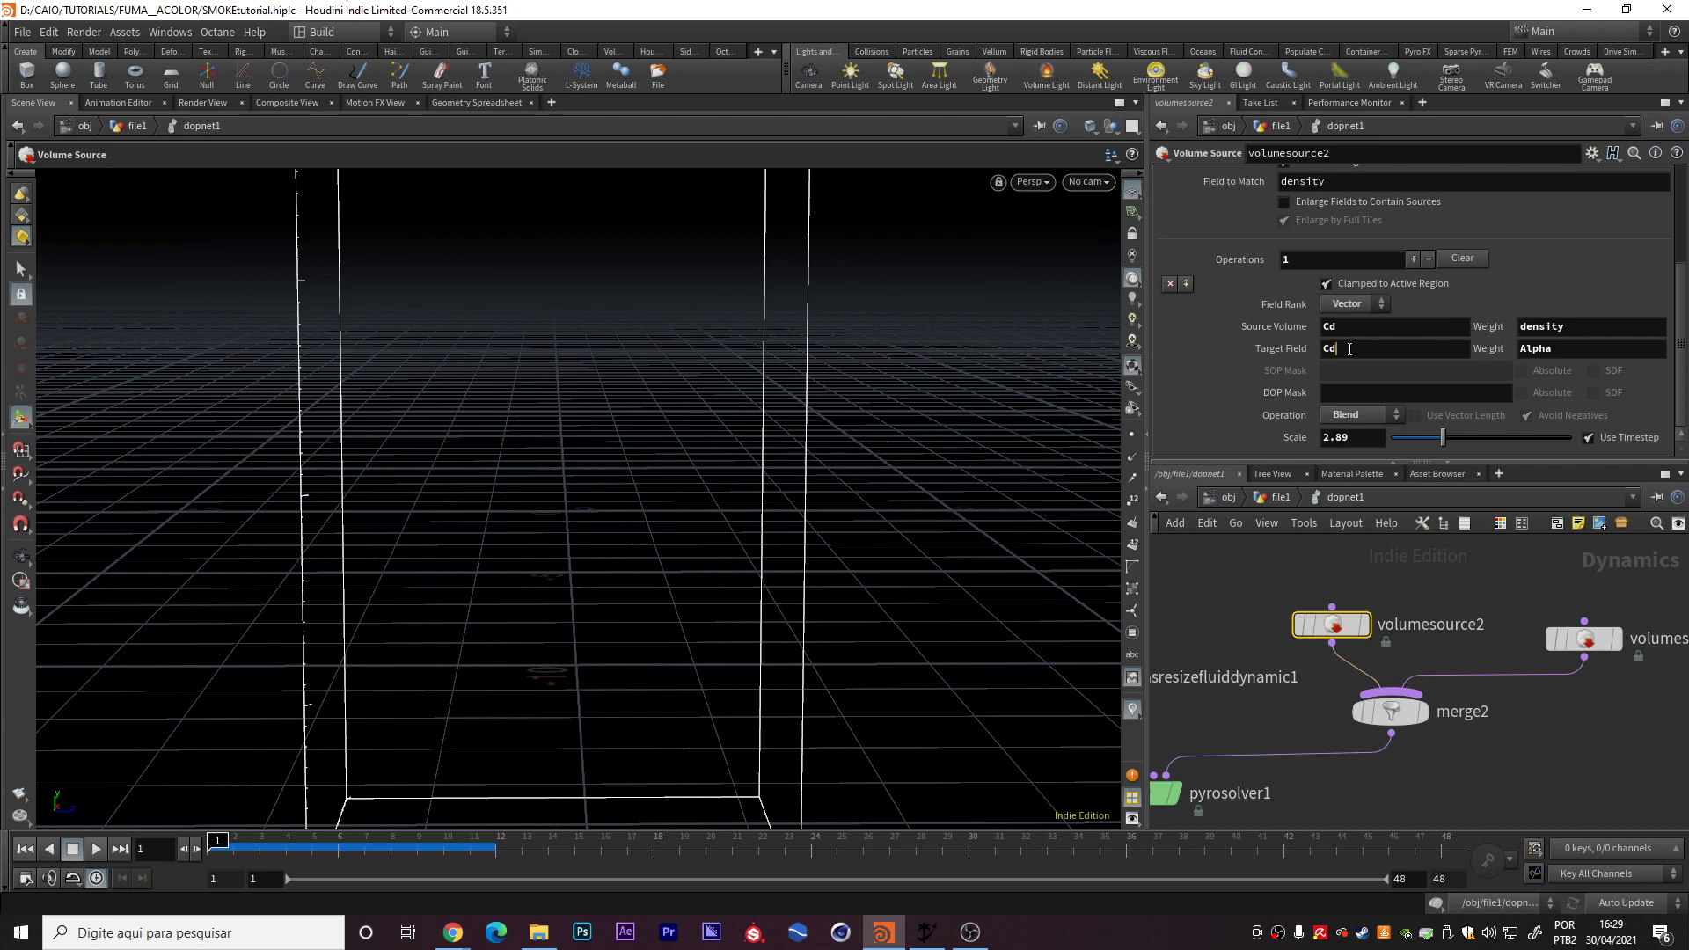
{"action": "double_click", "coordinate": [1330, 326]}
{"action": "middle_click_drag", "start_coordinate": [1398, 653], "coordinate": [1431, 628]}
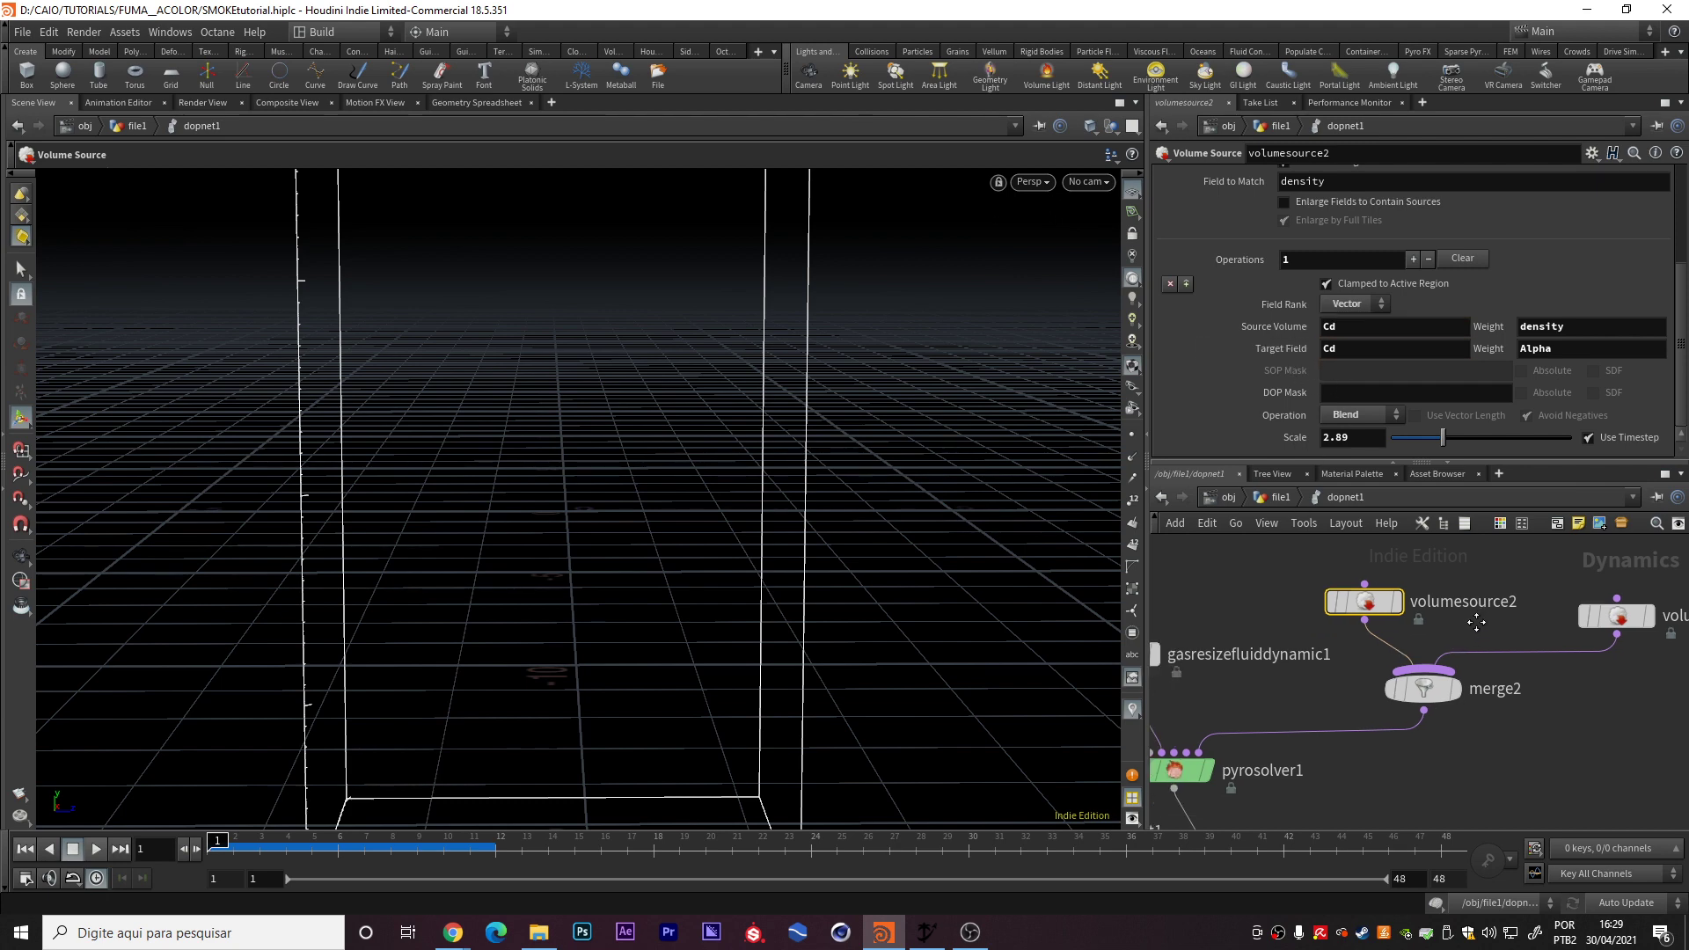
{"action": "double_click", "coordinate": [1329, 348]}
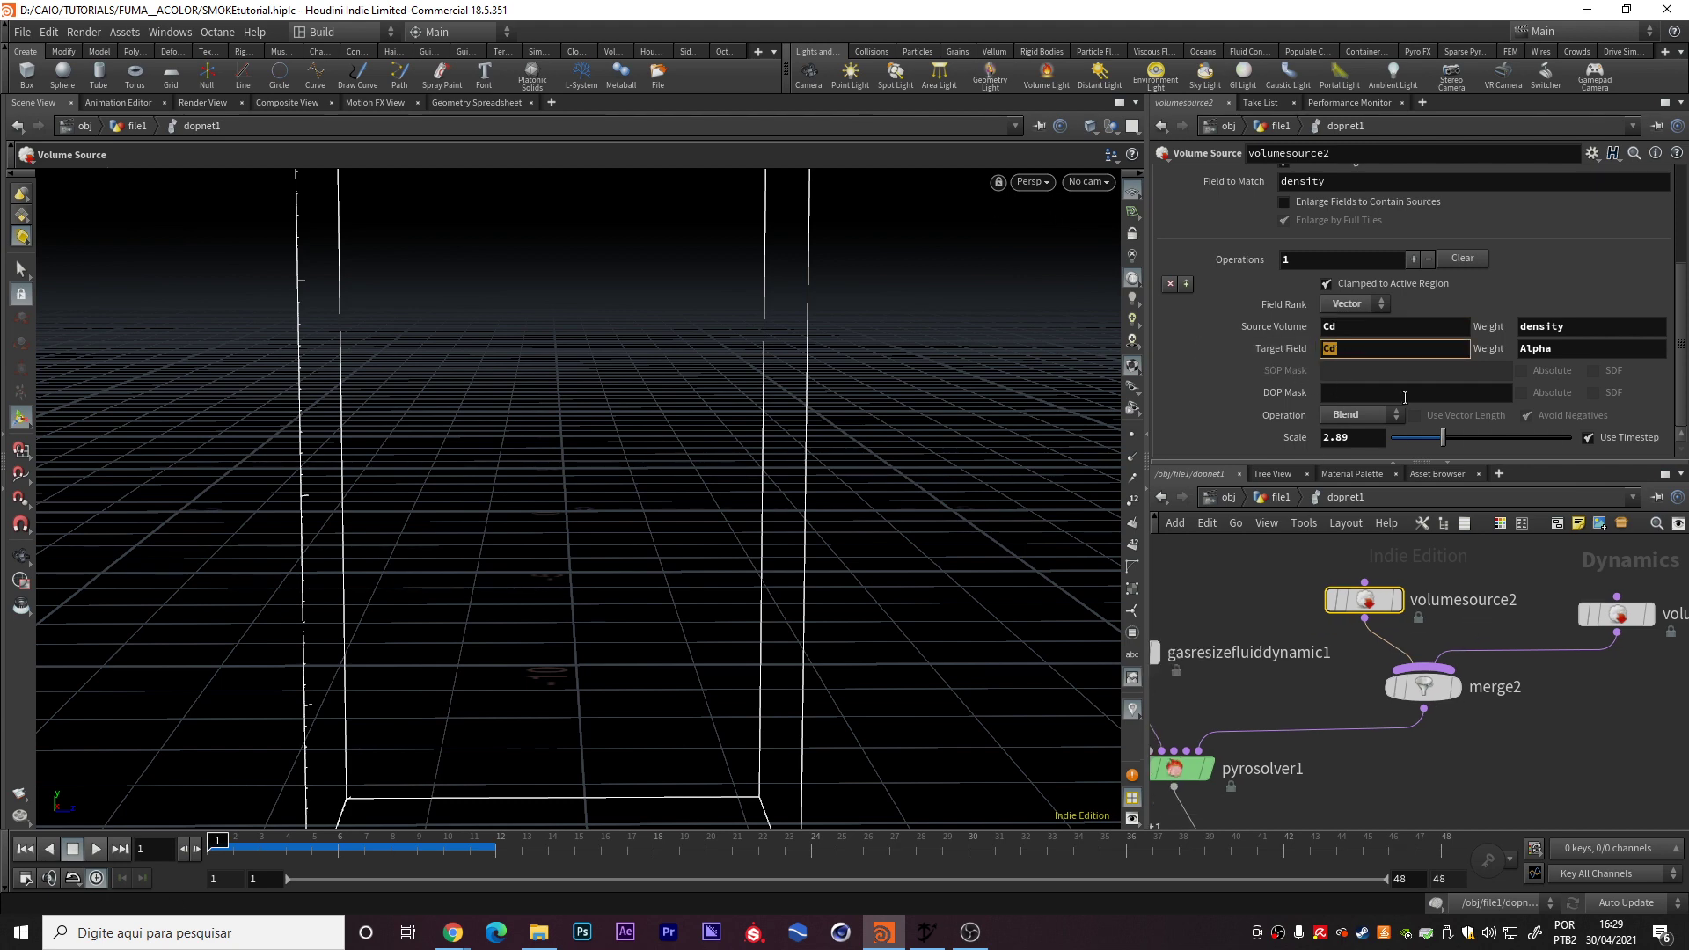
{"action": "left_click", "coordinate": [1502, 617]}
{"action": "middle_click_drag", "start_coordinate": [1288, 732], "coordinate": [1462, 614]}
{"action": "scroll", "coordinate": [1497, 700], "scroll_direction": "down", "scroll_amount": 3}
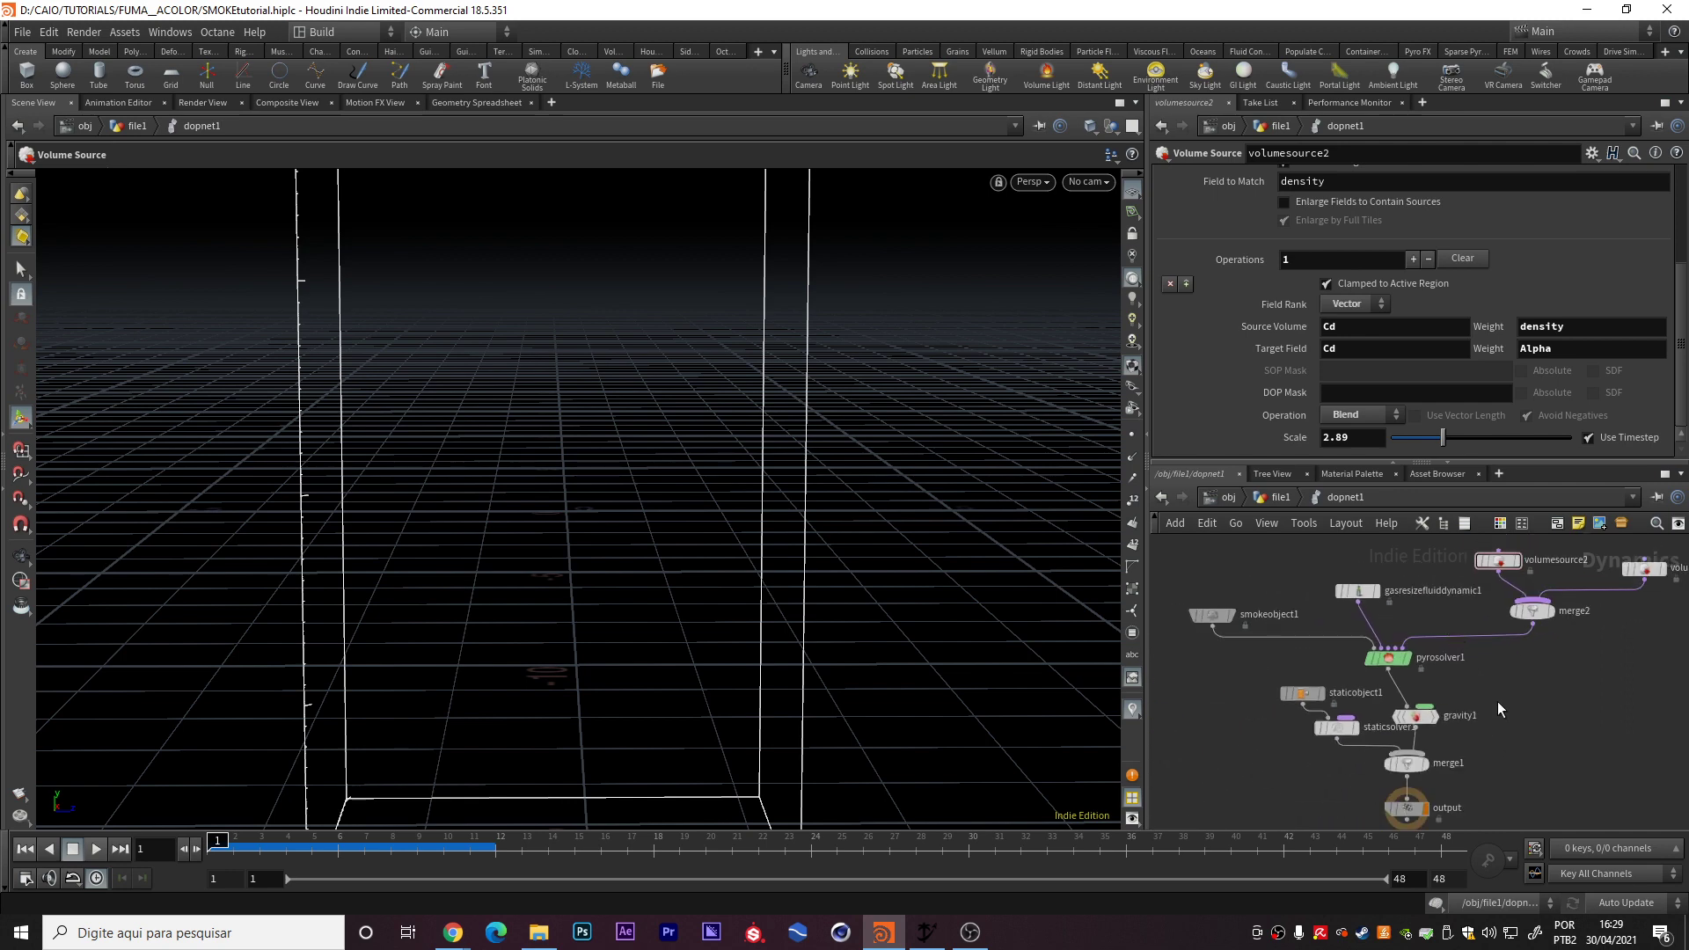
- Play the pyro sim through frame 19, then stop and scrub back
{"action": "middle_click_drag", "start_coordinate": [1497, 700], "coordinate": [1483, 640]}
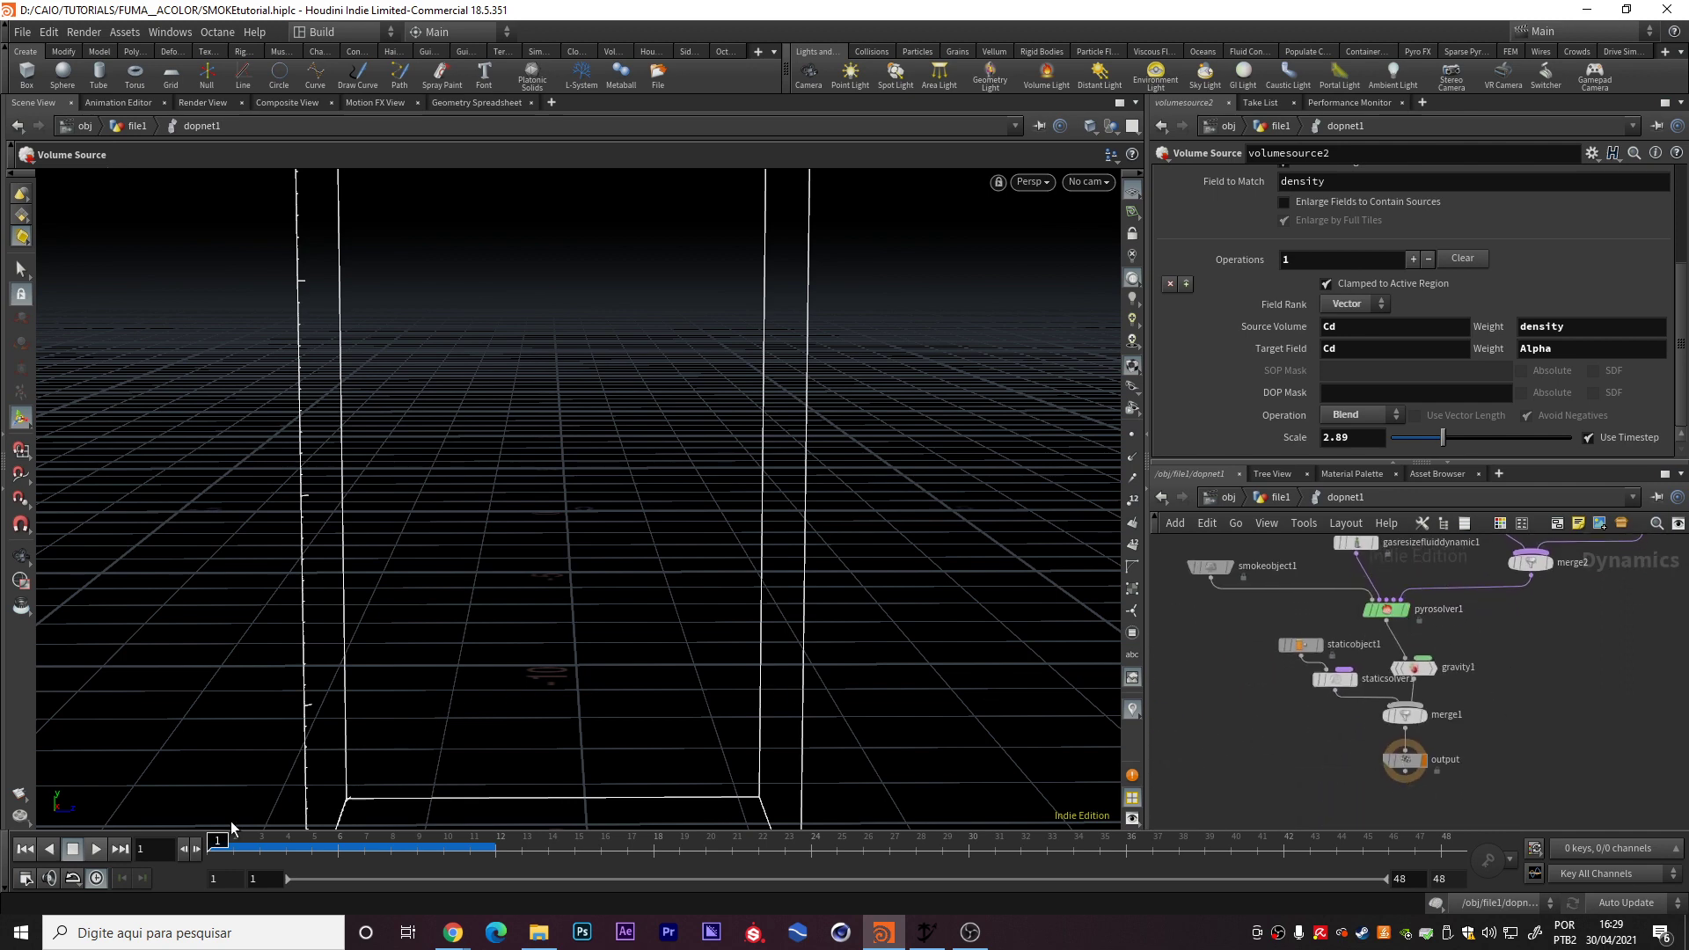
{"action": "left_click", "coordinate": [95, 849]}
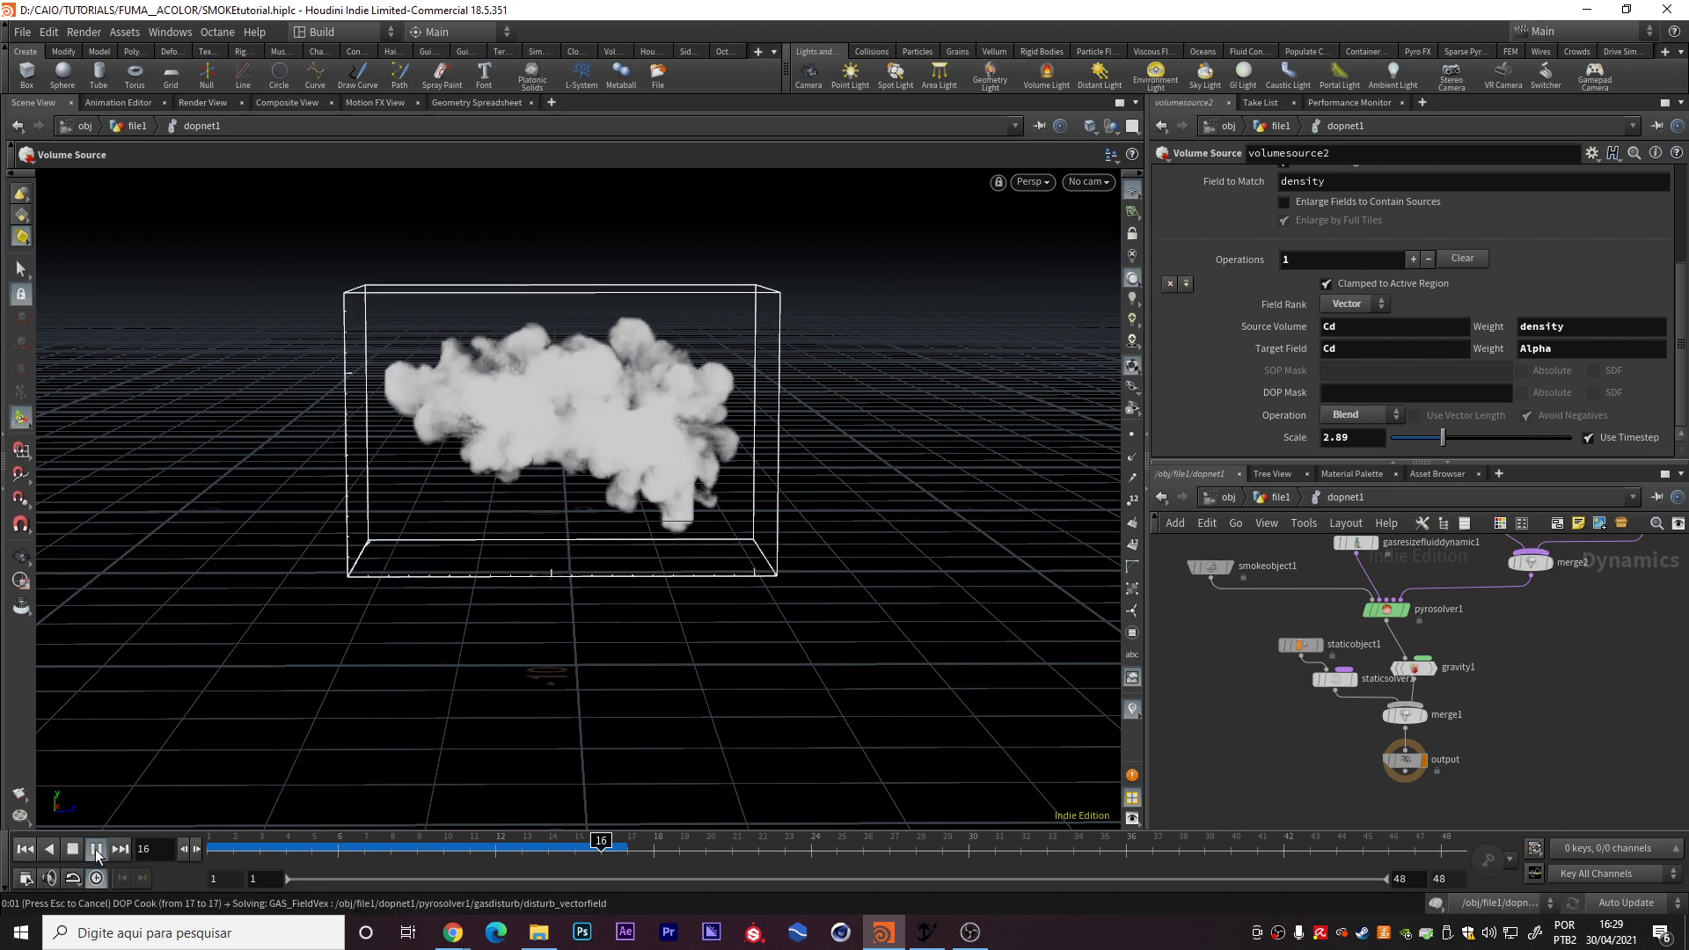
{"action": "left_click", "coordinate": [25, 849]}
{"action": "left_click_drag", "start_coordinate": [211, 842], "coordinate": [575, 840]}
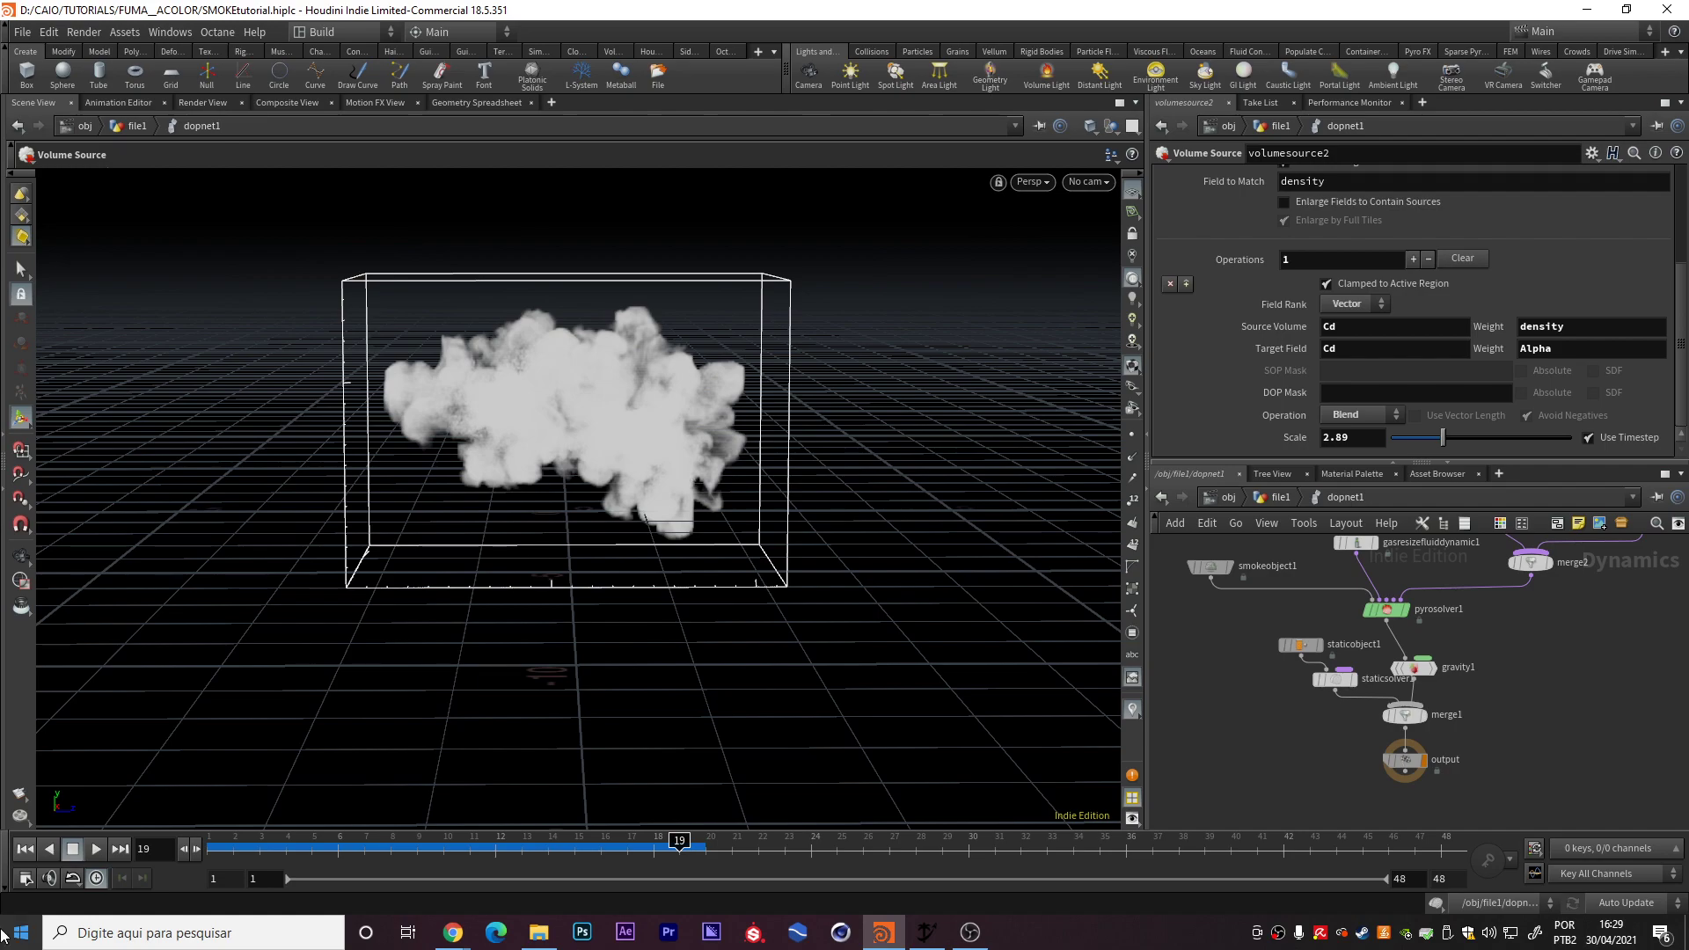
- Orbit and zoom around the smoke cloud, then scrub the early frames
{"action": "key", "text": "Escape"}
{"action": "mouse_move", "coordinate": [633, 483]}
{"action": "left_mouse_down"}
{"action": "mouse_move", "coordinate": [564, 440]}
{"action": "mouse_move", "coordinate": [392, 410]}
{"action": "mouse_move", "coordinate": [392, 494]}
{"action": "mouse_move", "coordinate": [788, 482]}
{"action": "mouse_move", "coordinate": [697, 486]}
{"action": "left_mouse_up"}
{"action": "mouse_move", "coordinate": [697, 485]}
{"action": "right_mouse_down"}
{"action": "mouse_move", "coordinate": [641, 467]}
{"action": "mouse_move", "coordinate": [701, 457]}
{"action": "right_mouse_up"}
{"action": "mouse_move", "coordinate": [746, 572]}
{"action": "right_mouse_down"}
{"action": "mouse_move", "coordinate": [831, 558]}
{"action": "mouse_move", "coordinate": [649, 494]}
{"action": "right_mouse_up"}
{"action": "key", "text": "Return"}
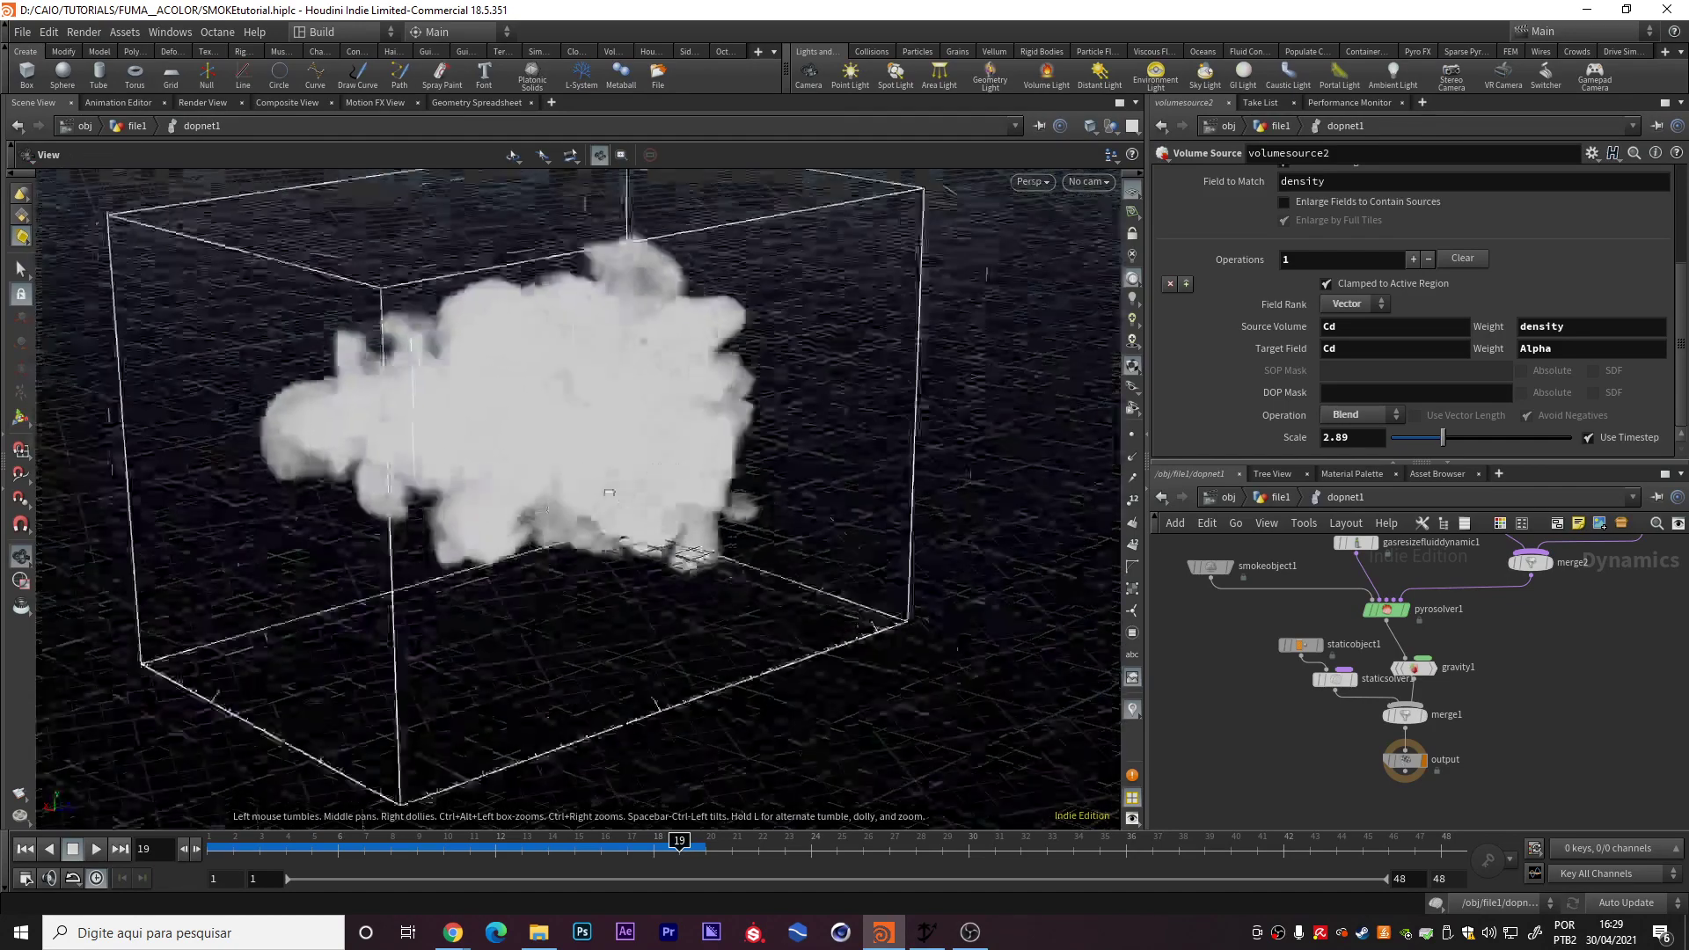
{"action": "left_click_drag", "start_coordinate": [648, 494], "coordinate": [249, 332]}
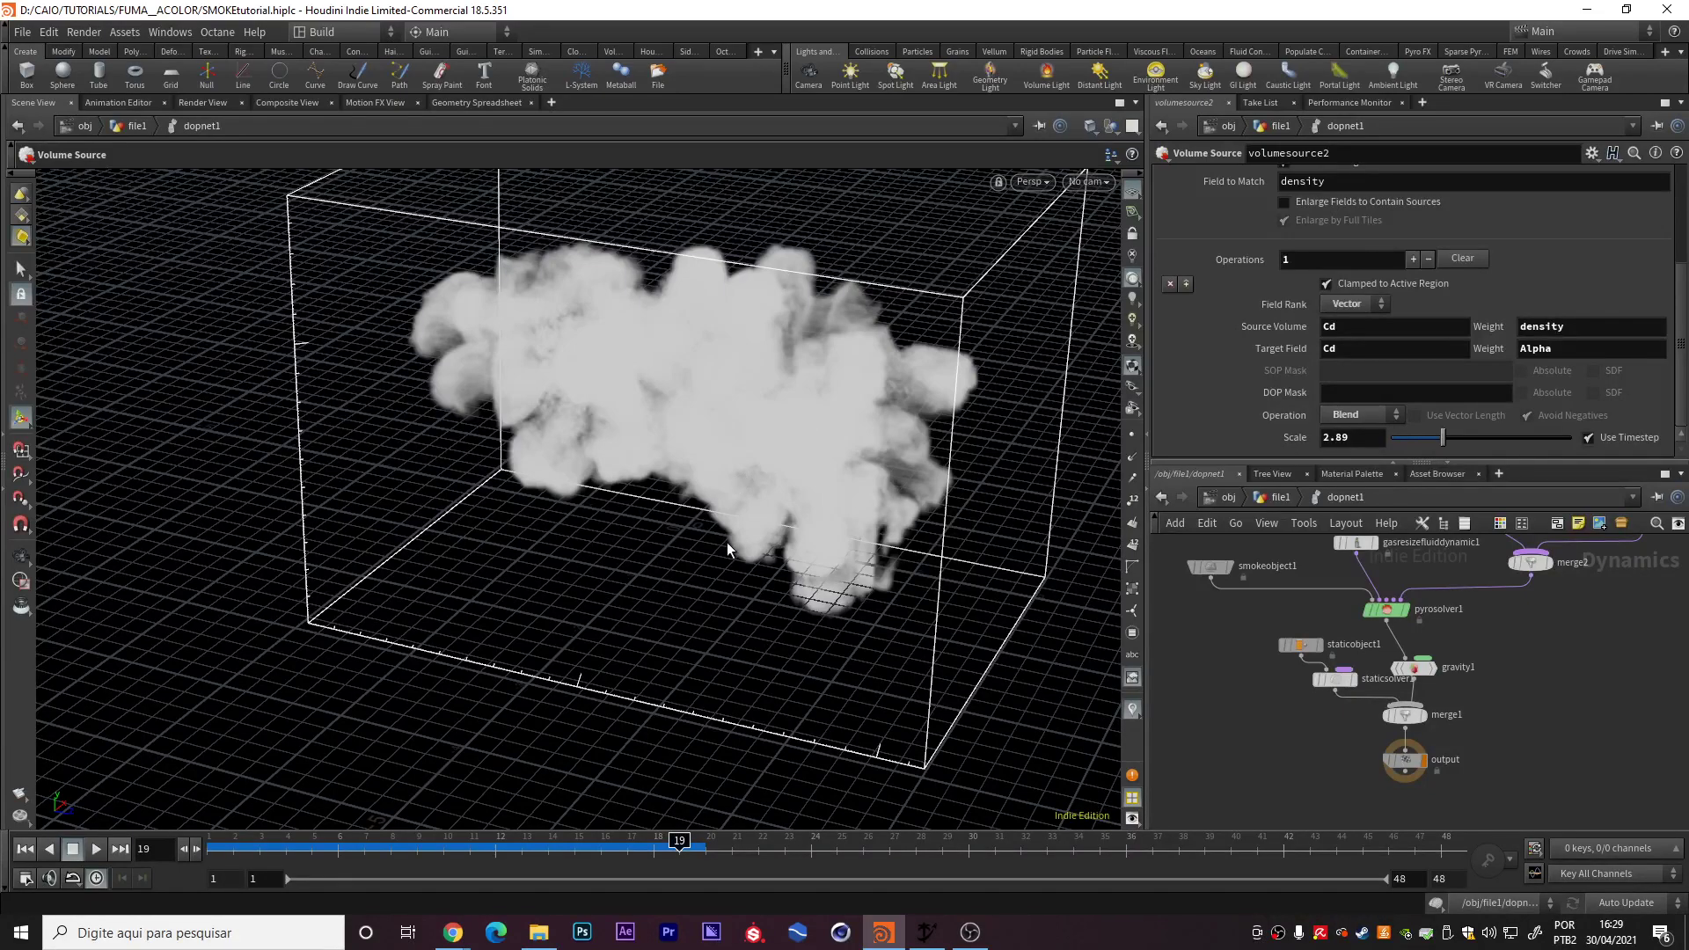
{"action": "key", "text": "Escape"}
{"action": "mouse_move", "coordinate": [768, 509]}
{"action": "left_mouse_down"}
{"action": "mouse_move", "coordinate": [409, 309]}
{"action": "mouse_move", "coordinate": [445, 784]}
{"action": "mouse_move", "coordinate": [365, 838]}
{"action": "left_mouse_up"}
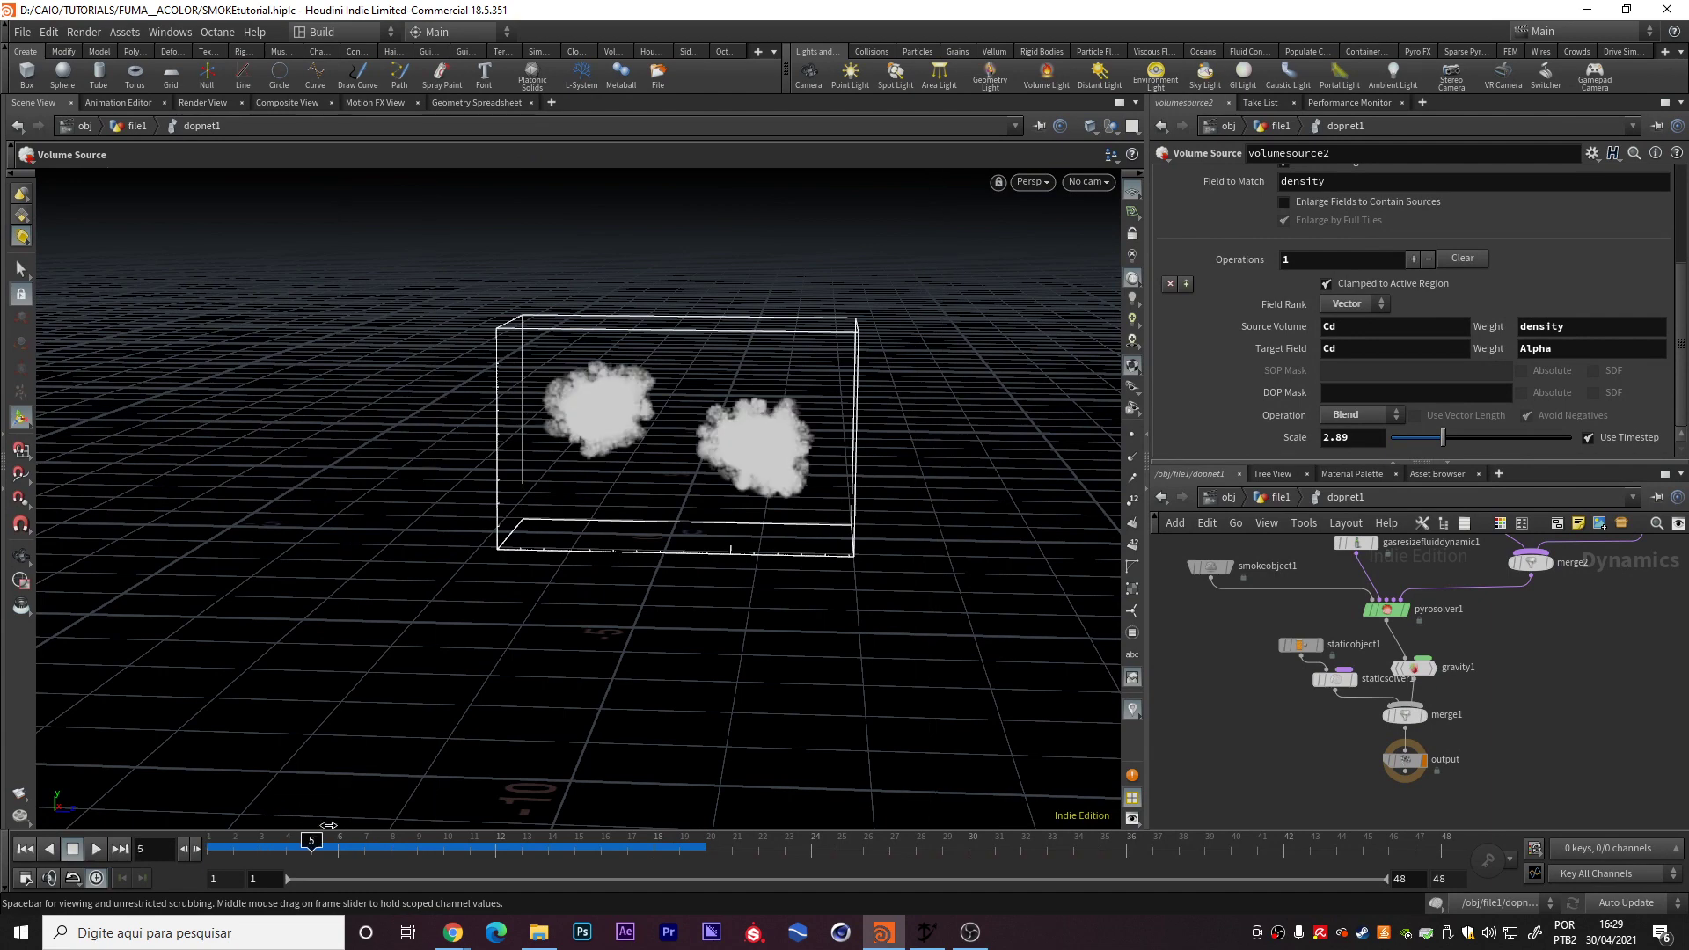
{"action": "mouse_move", "coordinate": [365, 838]}
{"action": "left_mouse_down"}
{"action": "mouse_move", "coordinate": [193, 821]}
{"action": "mouse_move", "coordinate": [453, 849]}
{"action": "mouse_move", "coordinate": [678, 847]}
{"action": "left_mouse_up"}
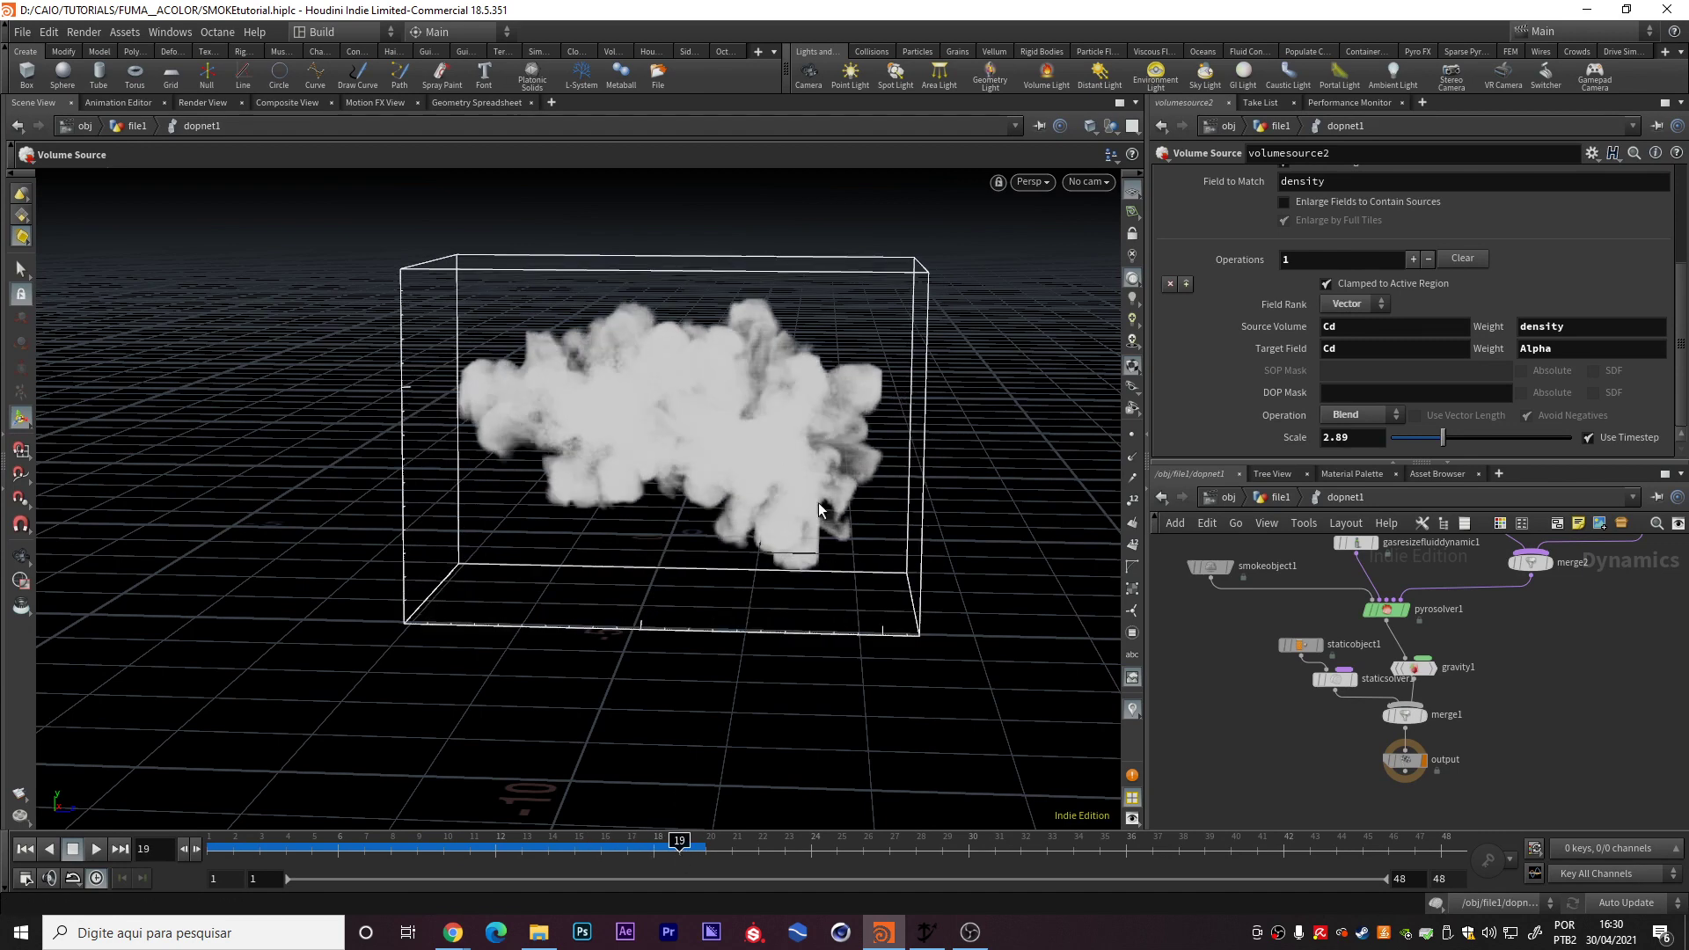
- Return to the file1 network, bring dopimportfield1 into view, and rewind to frame 1
{"action": "scroll", "coordinate": [1495, 717], "scroll_direction": "up", "scroll_amount": 2}
{"action": "scroll", "coordinate": [1462, 742], "scroll_direction": "up", "scroll_amount": 2}
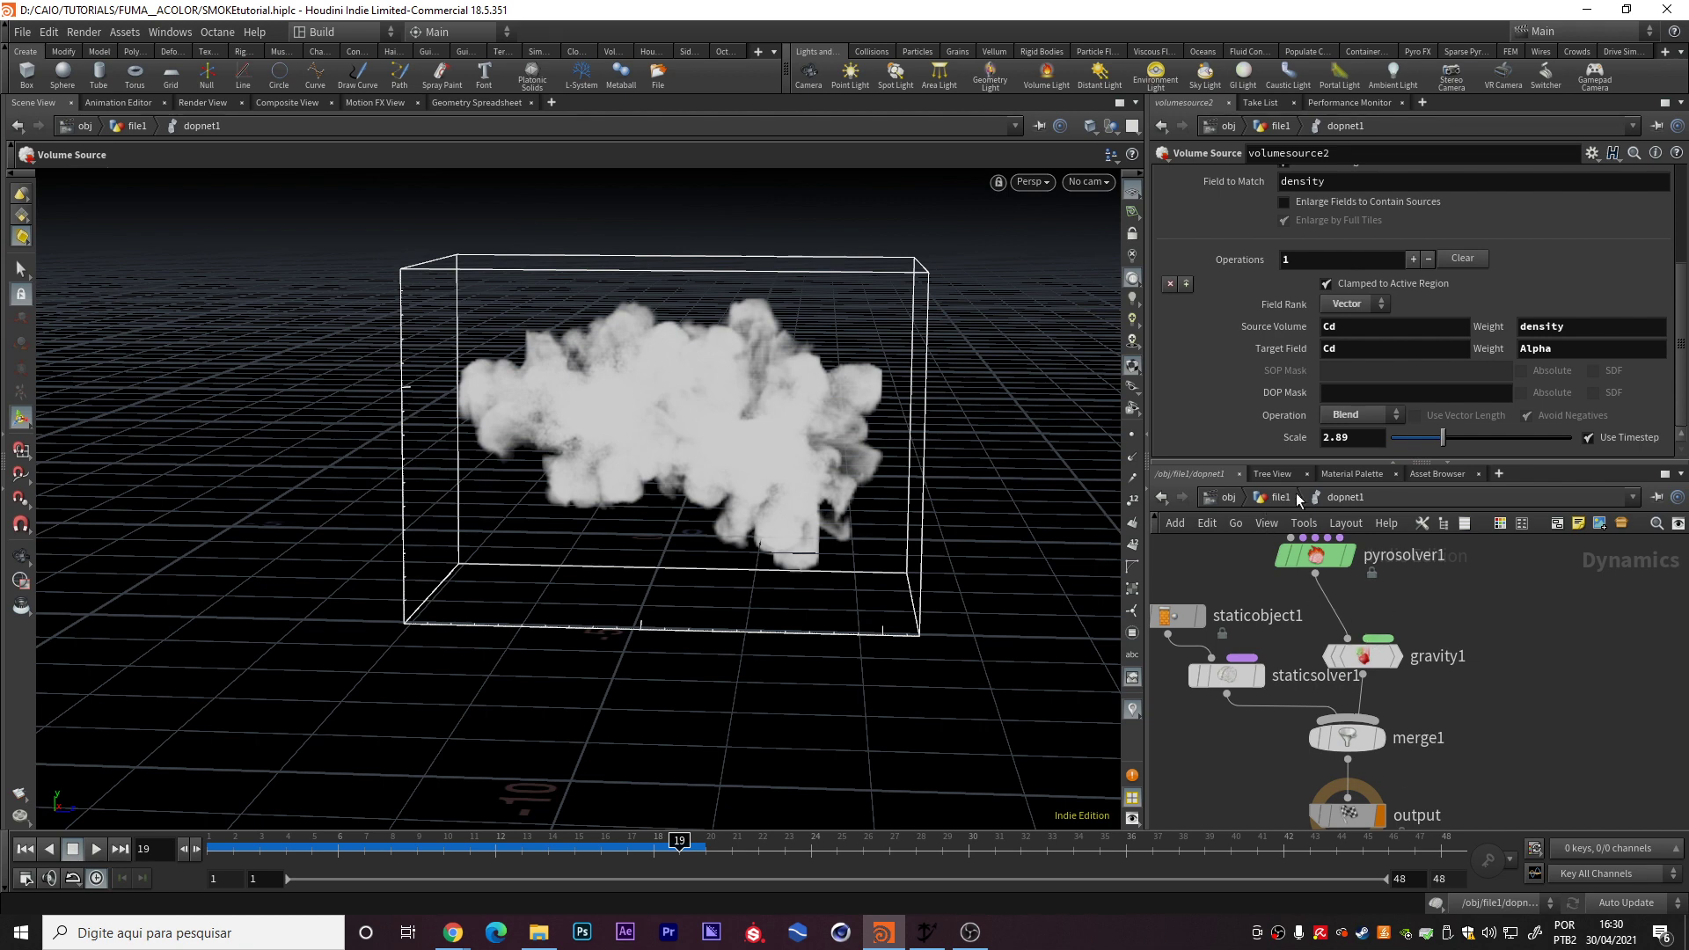
{"action": "left_click", "coordinate": [1293, 497]}
{"action": "middle_click_drag", "start_coordinate": [1451, 661], "coordinate": [1461, 577]}
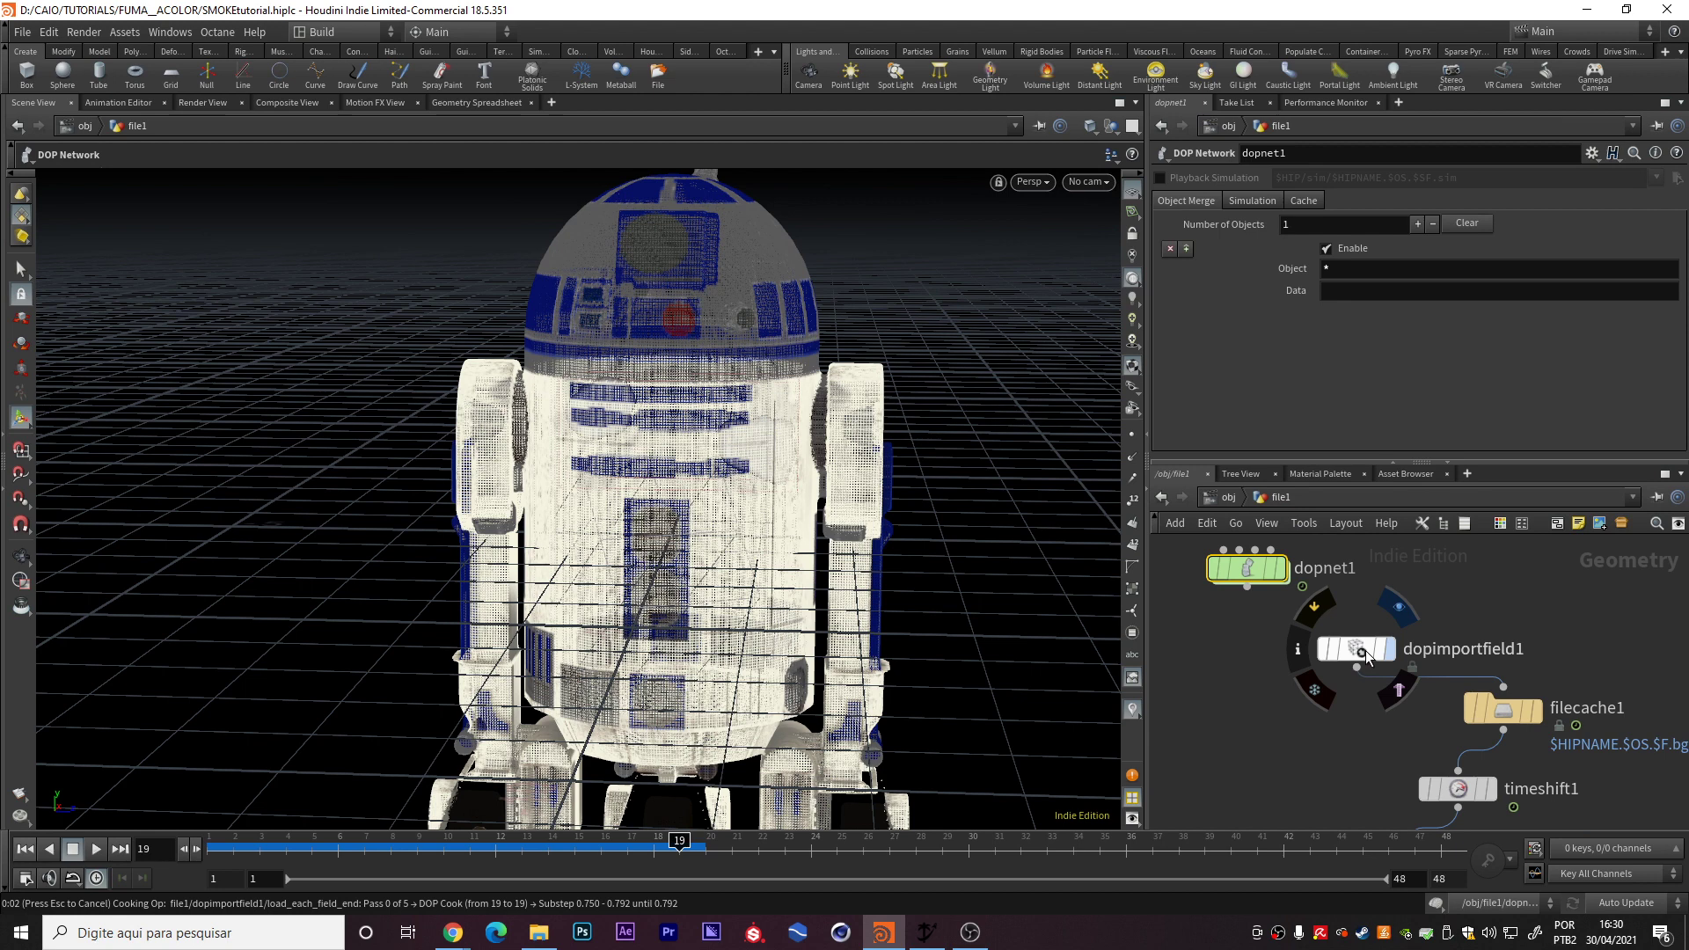
{"action": "left_click", "coordinate": [25, 847]}
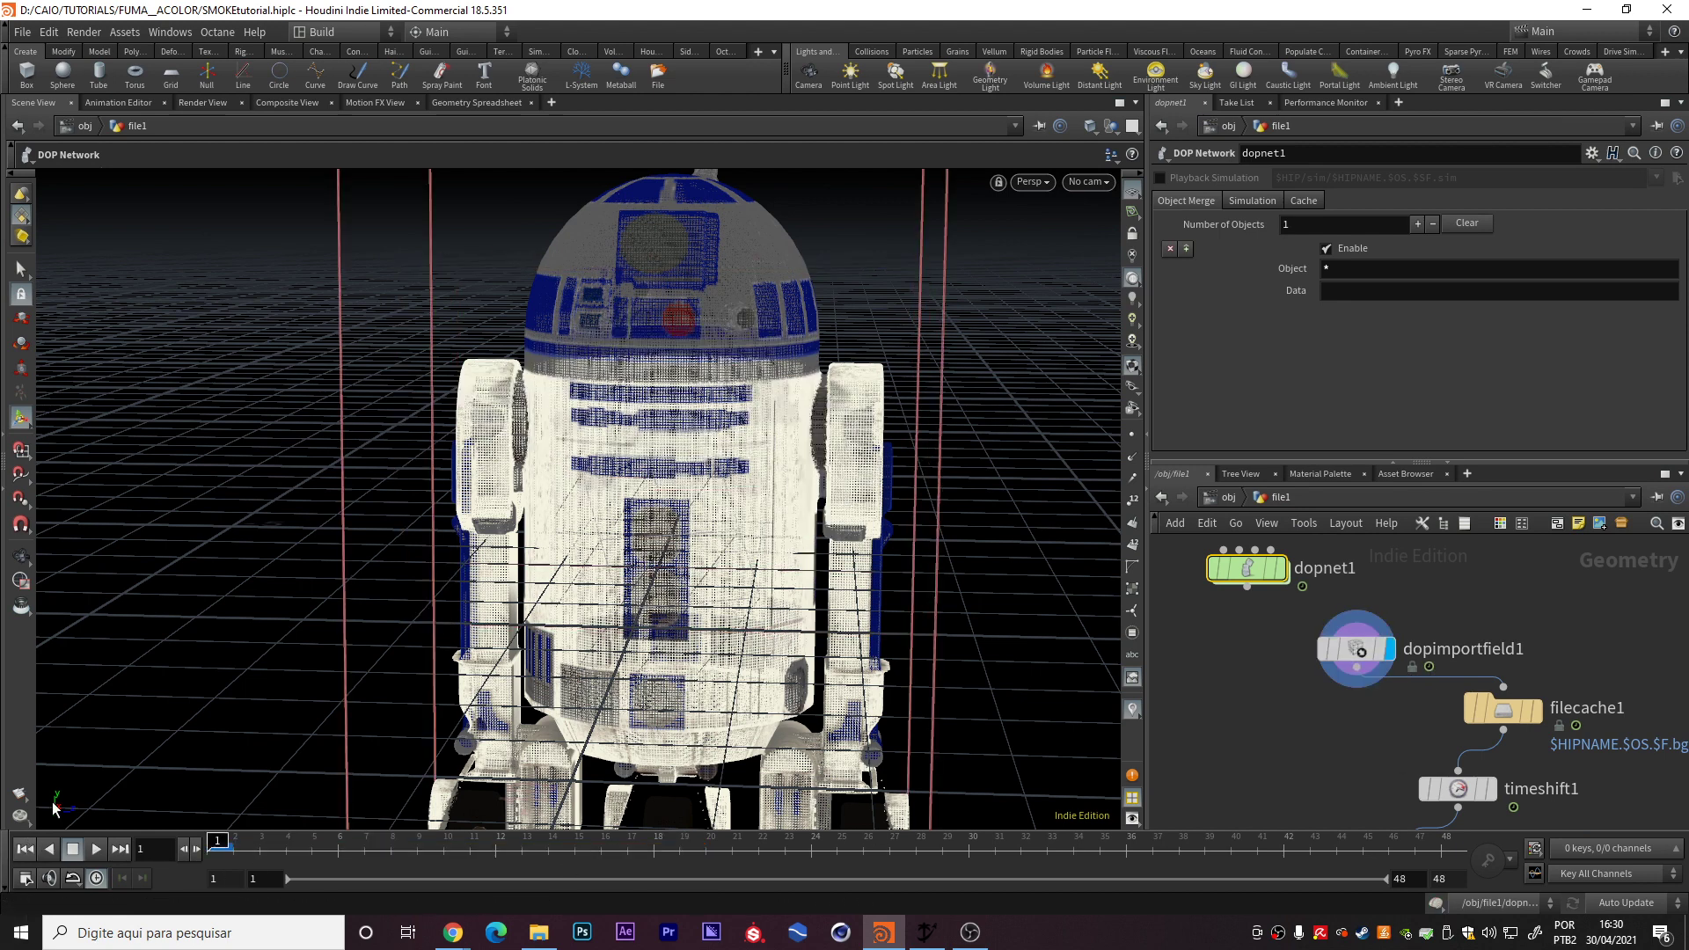
- Select dopimportfield1 and check its DOP network and smokeobject1 paths
{"action": "left_click", "coordinate": [1392, 632]}
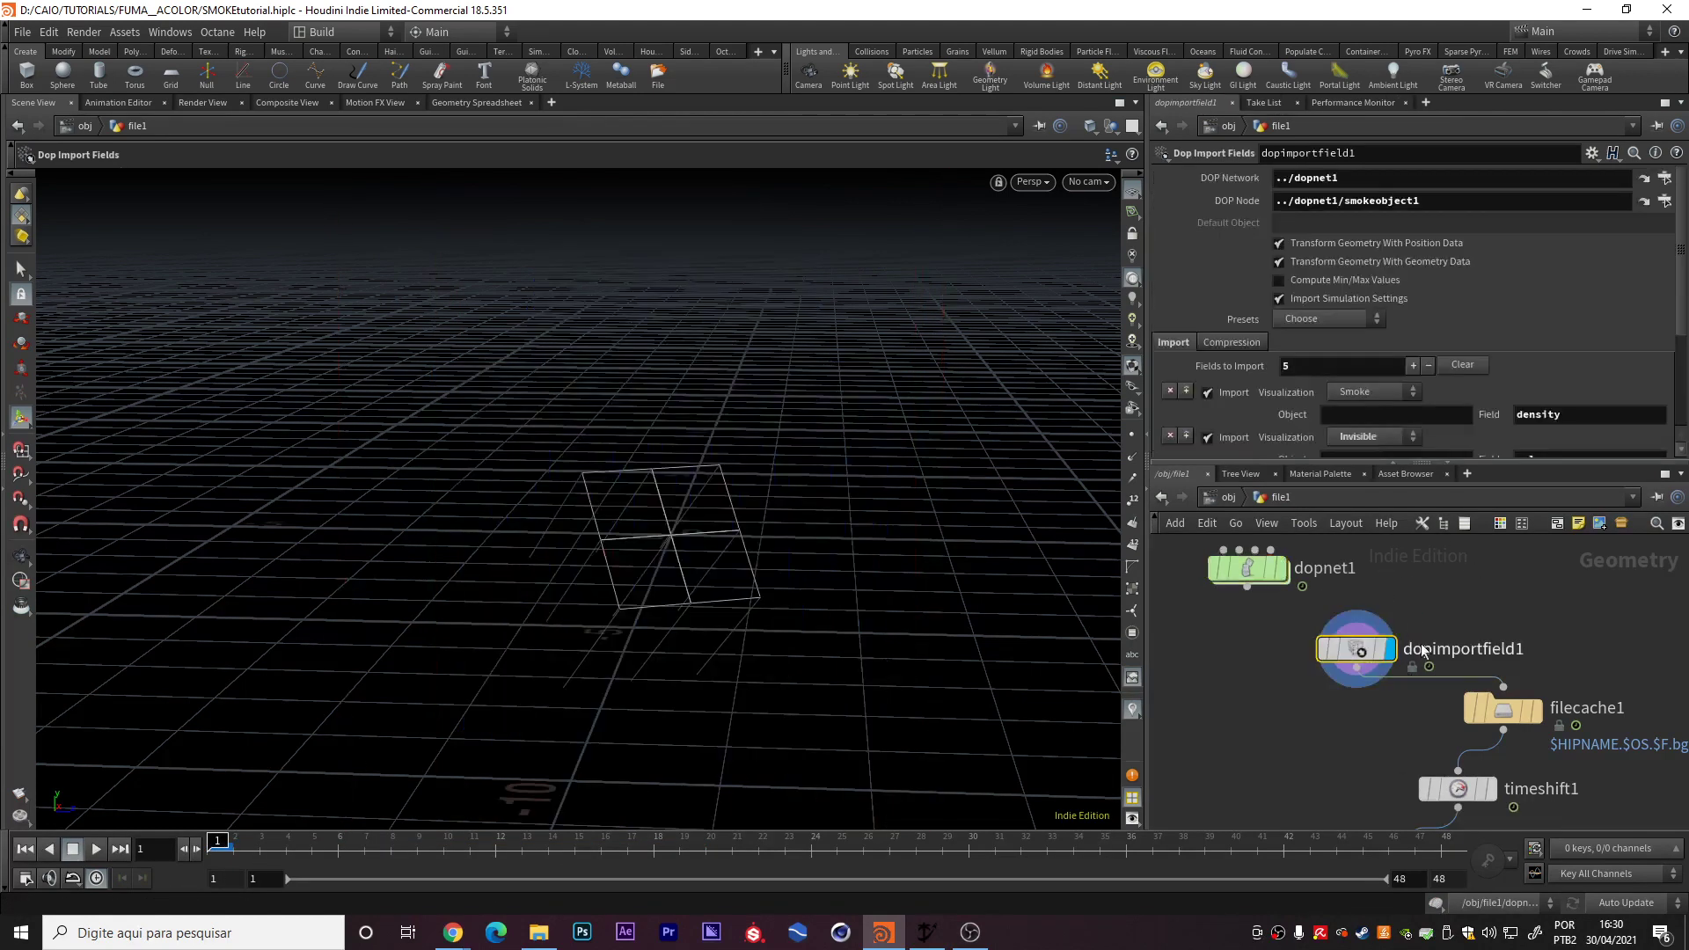
{"action": "left_click_drag", "start_coordinate": [1344, 182], "coordinate": [1274, 181]}
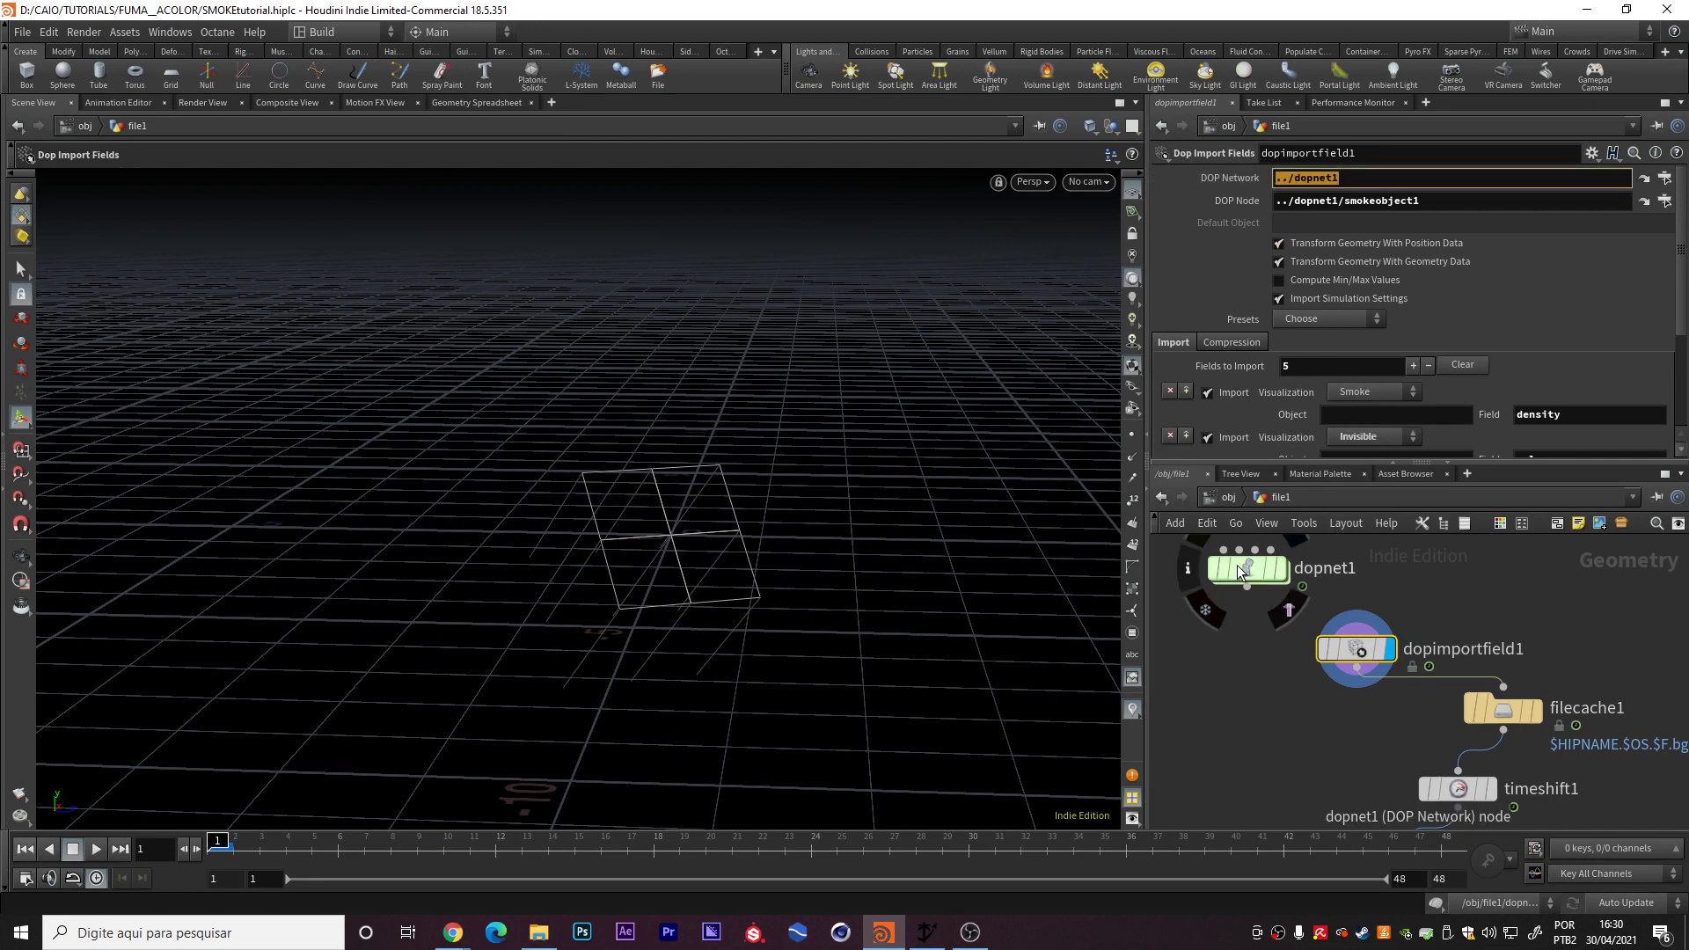
{"action": "left_click_drag", "start_coordinate": [1421, 201], "coordinate": [1307, 200]}
{"action": "triple_click", "coordinate": [1381, 201]}
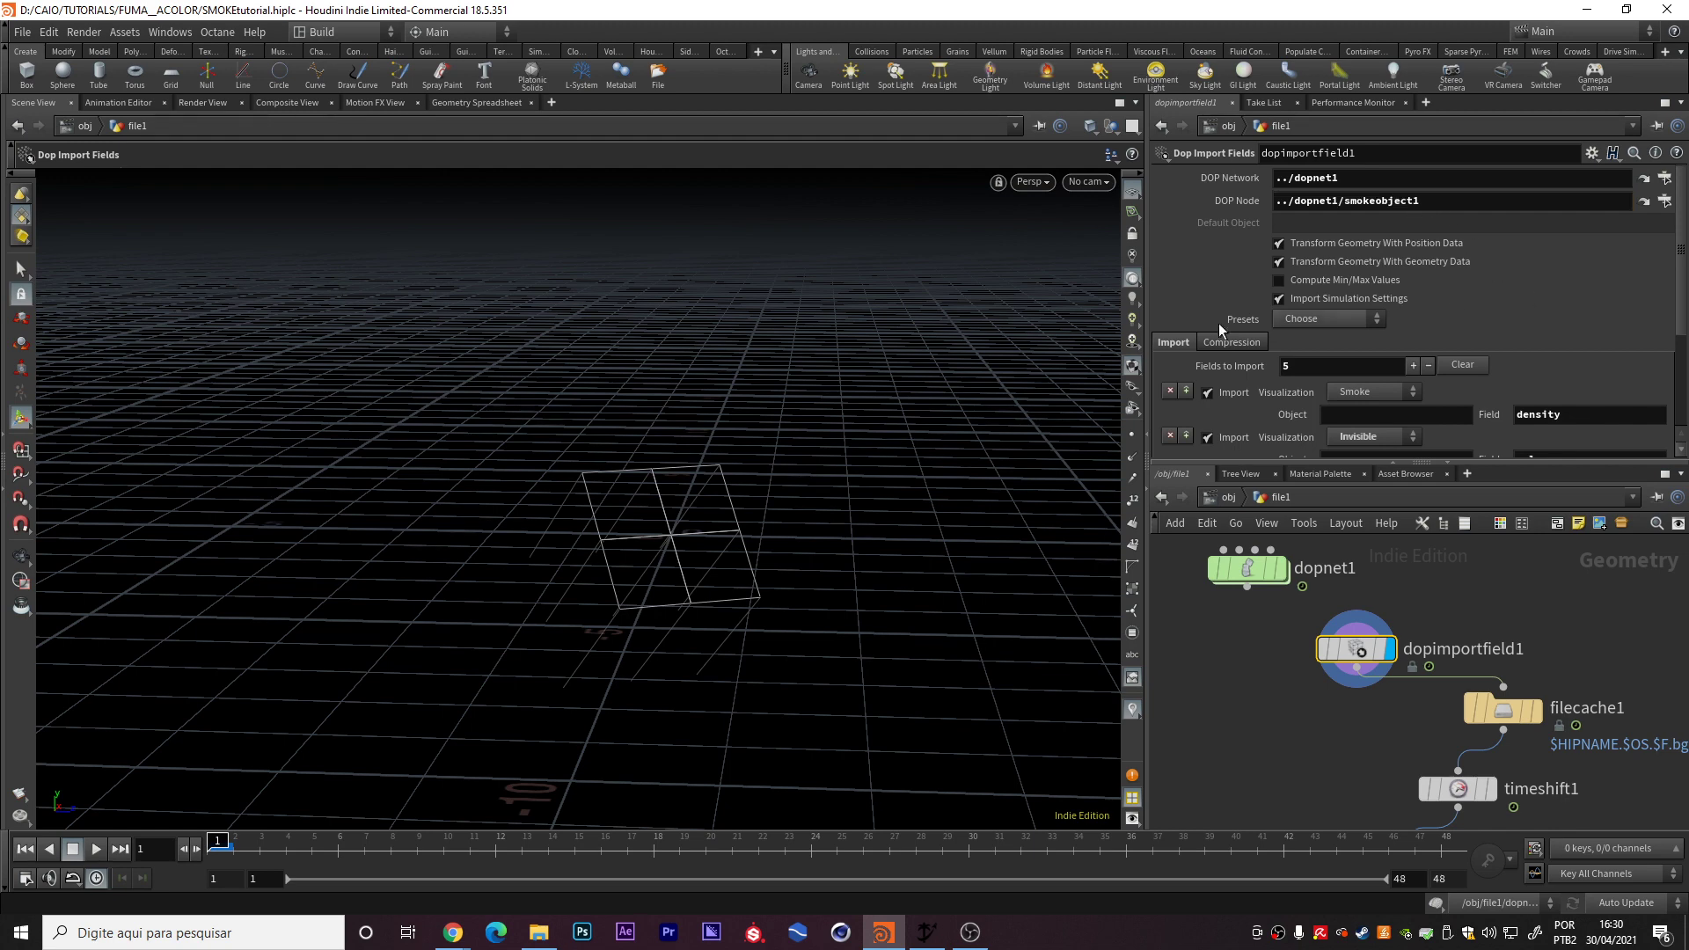
{"action": "scroll", "coordinate": [1196, 264], "scroll_direction": "down", "scroll_amount": 2}
- Apply the Smoke import preset: density, vel, rest, temperature and Cd
{"action": "left_click", "coordinate": [1291, 255]}
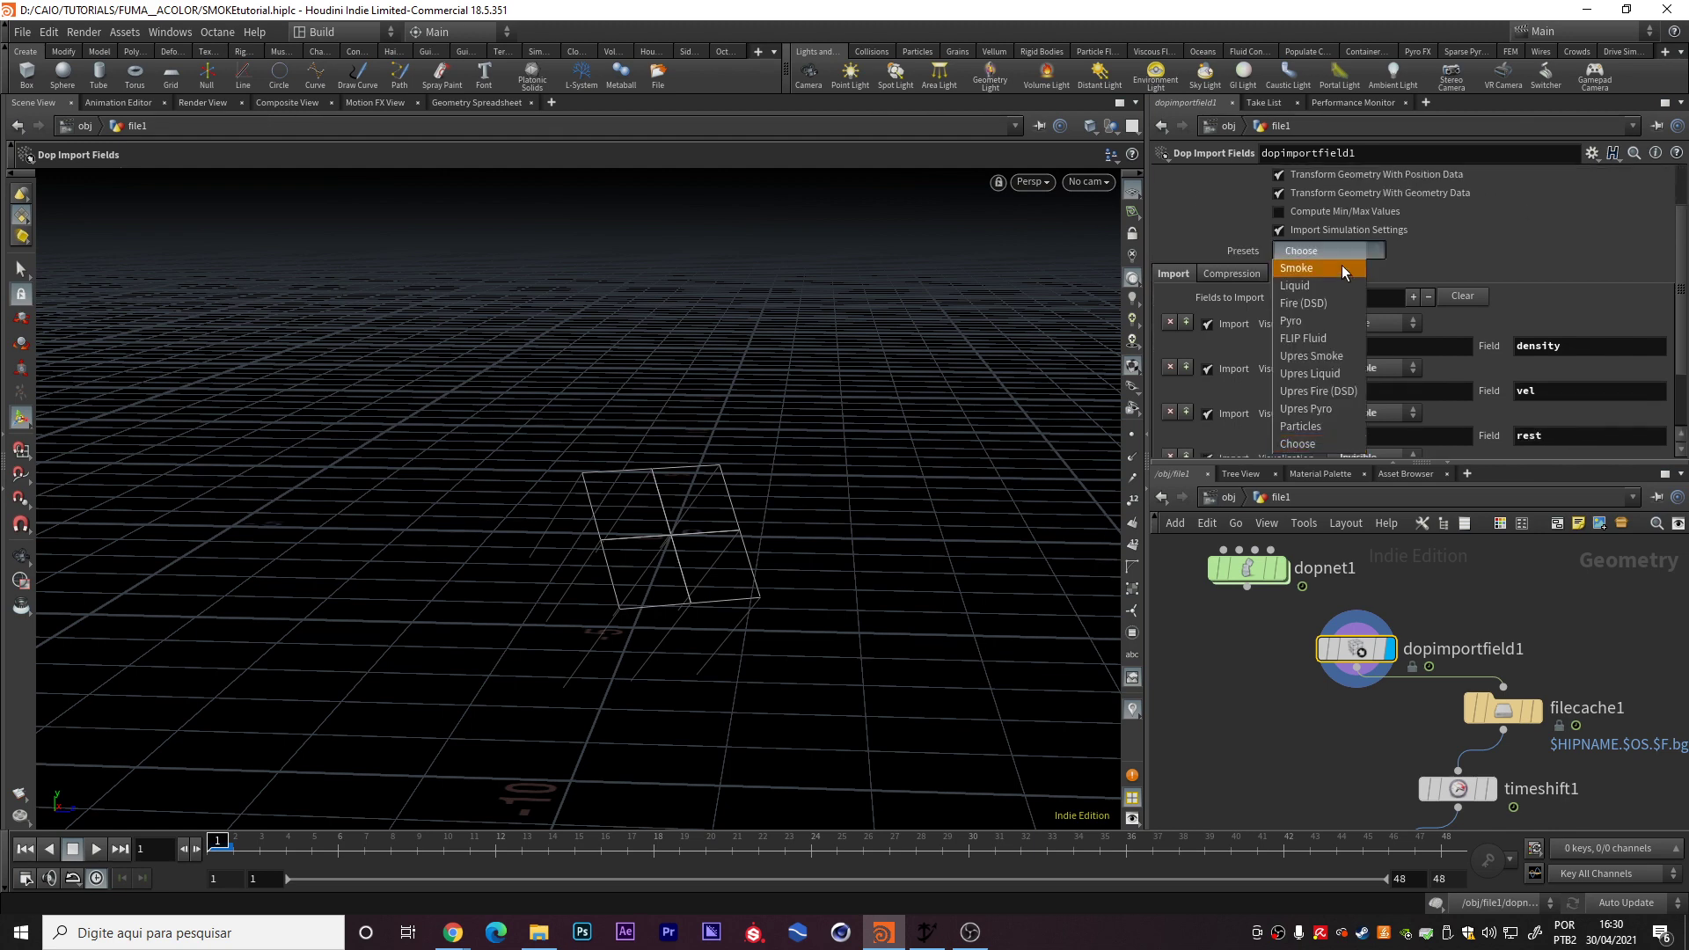
{"action": "left_click", "coordinate": [1345, 266]}
{"action": "scroll", "coordinate": [1574, 199], "scroll_direction": "down", "scroll_amount": 2}
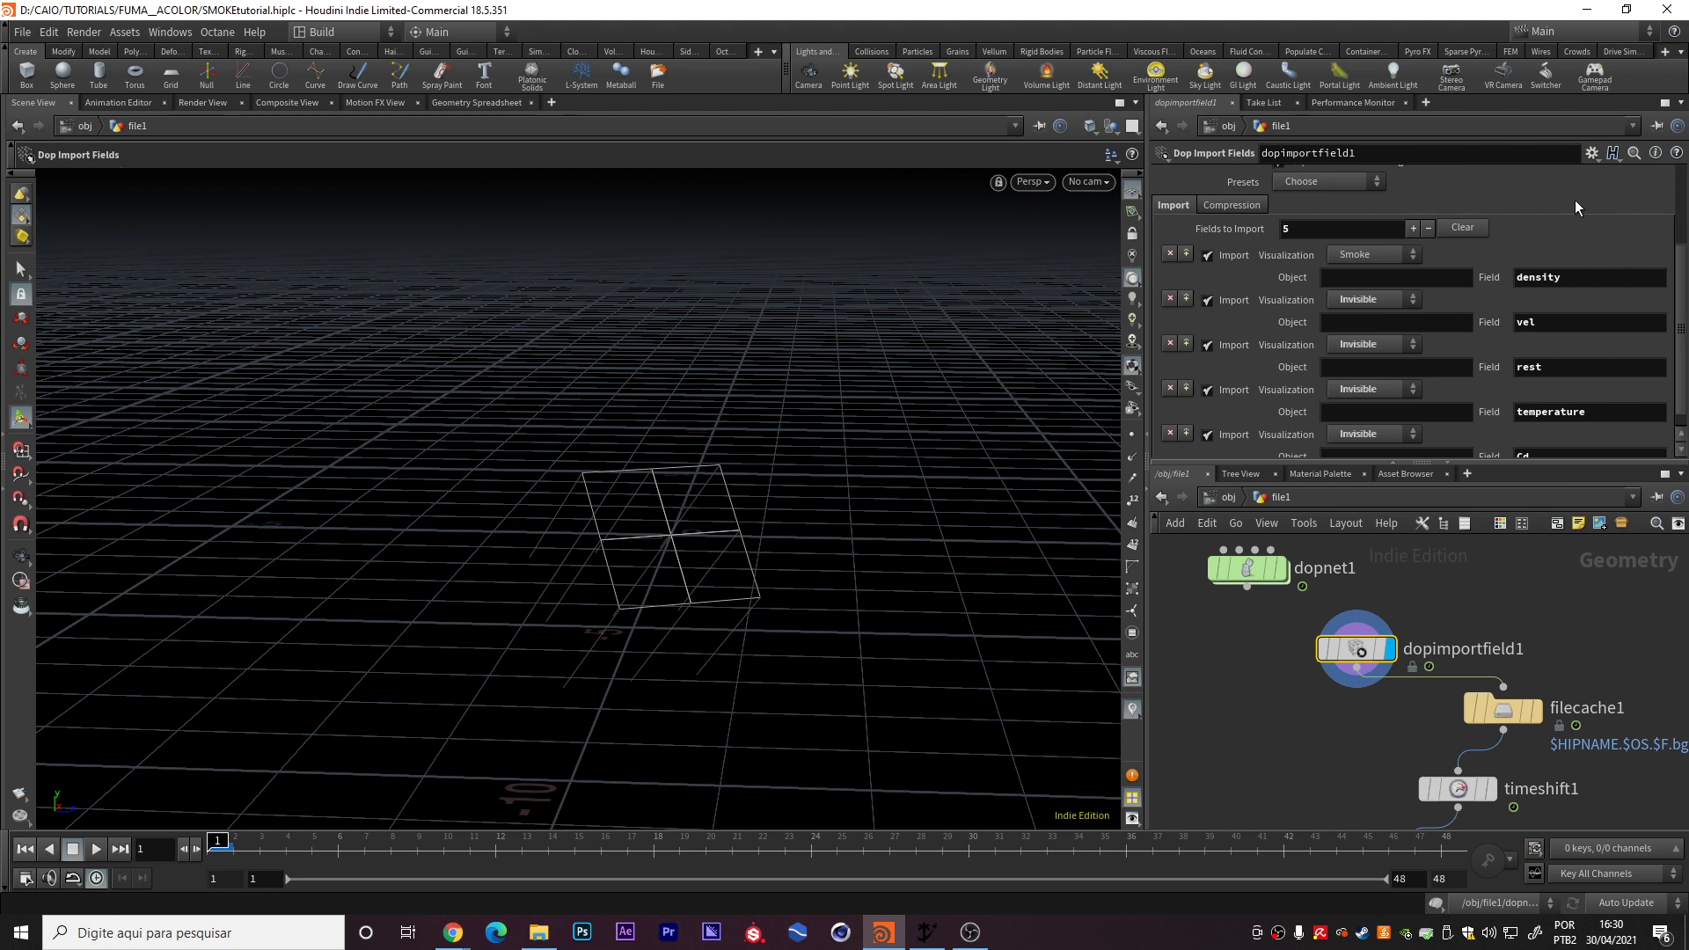
{"action": "scroll", "coordinate": [1546, 226], "scroll_direction": "down", "scroll_amount": 1}
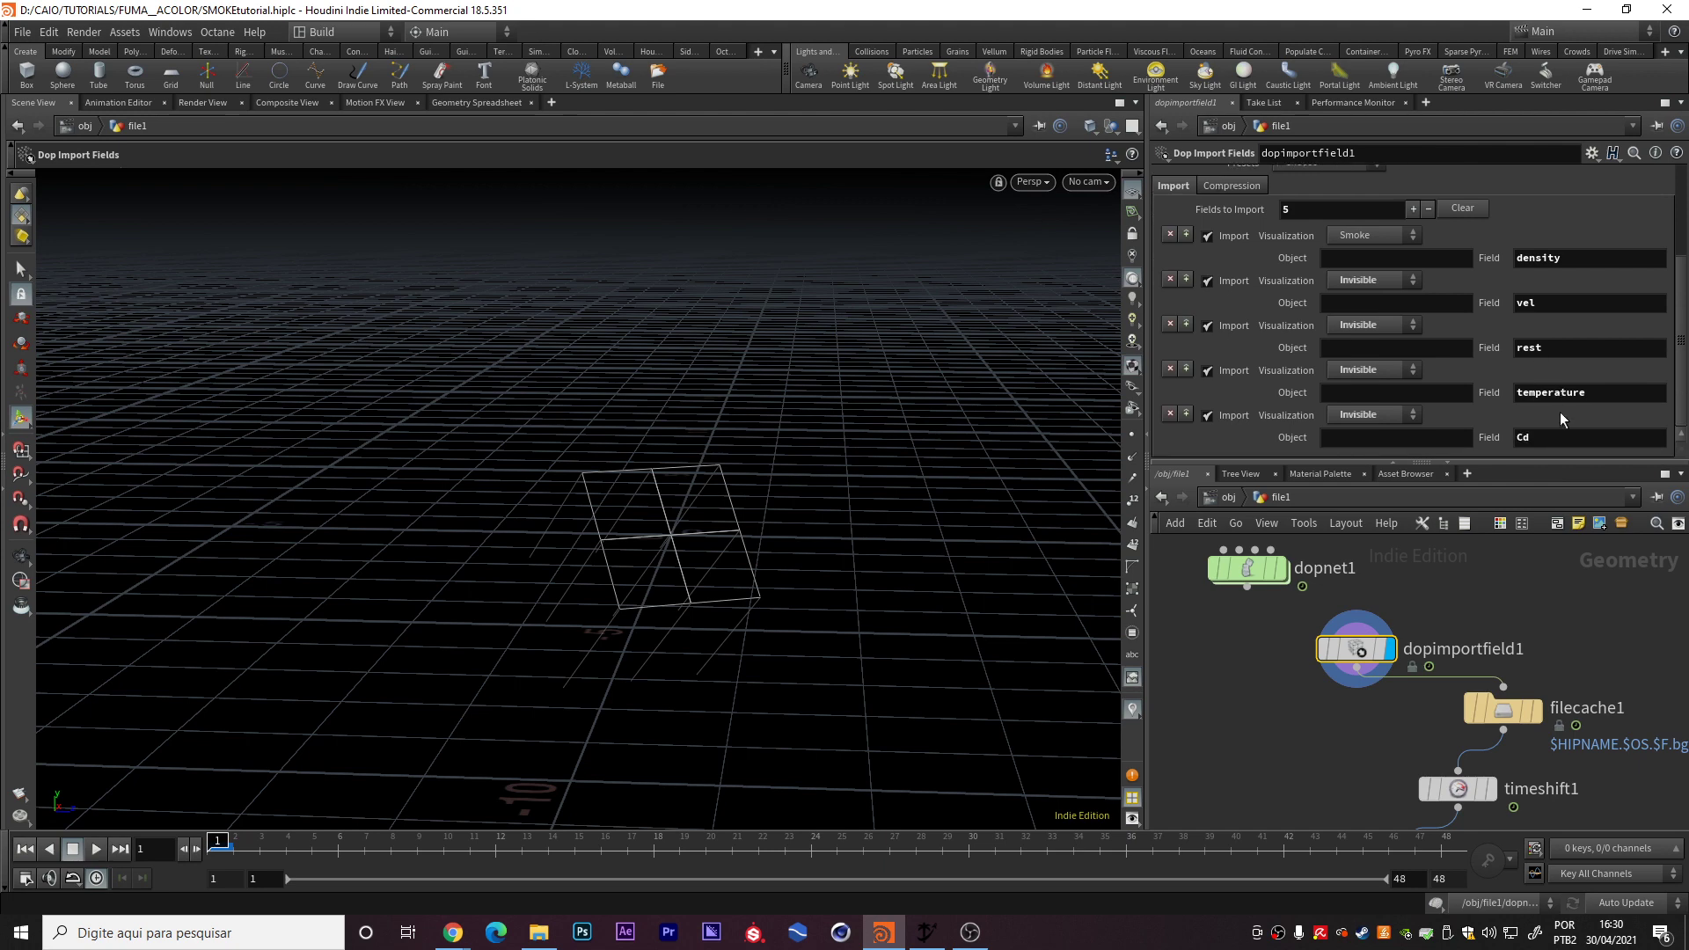
{"action": "key", "text": "Return"}
{"action": "left_click_drag", "start_coordinate": [1583, 394], "coordinate": [1492, 398]}
{"action": "double_click", "coordinate": [1557, 257]}
{"action": "left_click_drag", "start_coordinate": [1518, 254], "coordinate": [1593, 253]}
{"action": "left_click", "coordinate": [1530, 433]}
{"action": "left_click", "coordinate": [1511, 590]}
- Reopen and dismiss the presets list, then display filecache1's cached smoke
{"action": "scroll", "coordinate": [1575, 225], "scroll_direction": "up", "scroll_amount": 2}
{"action": "left_click", "coordinate": [1330, 231]}
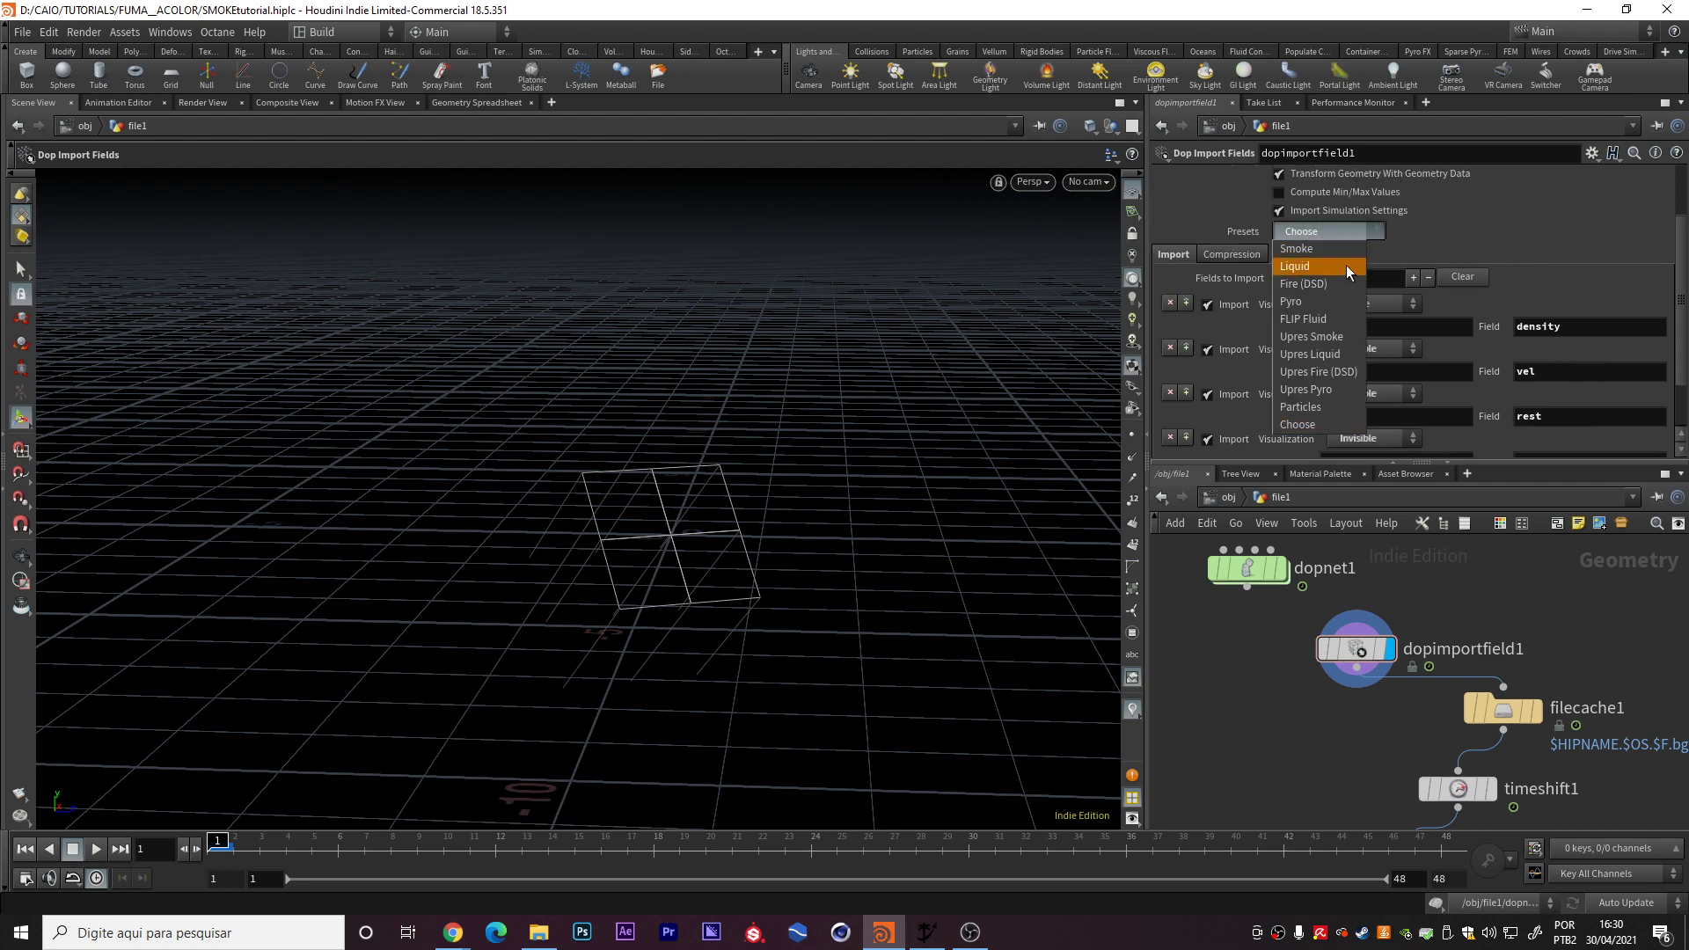
{"action": "left_click", "coordinate": [1554, 239]}
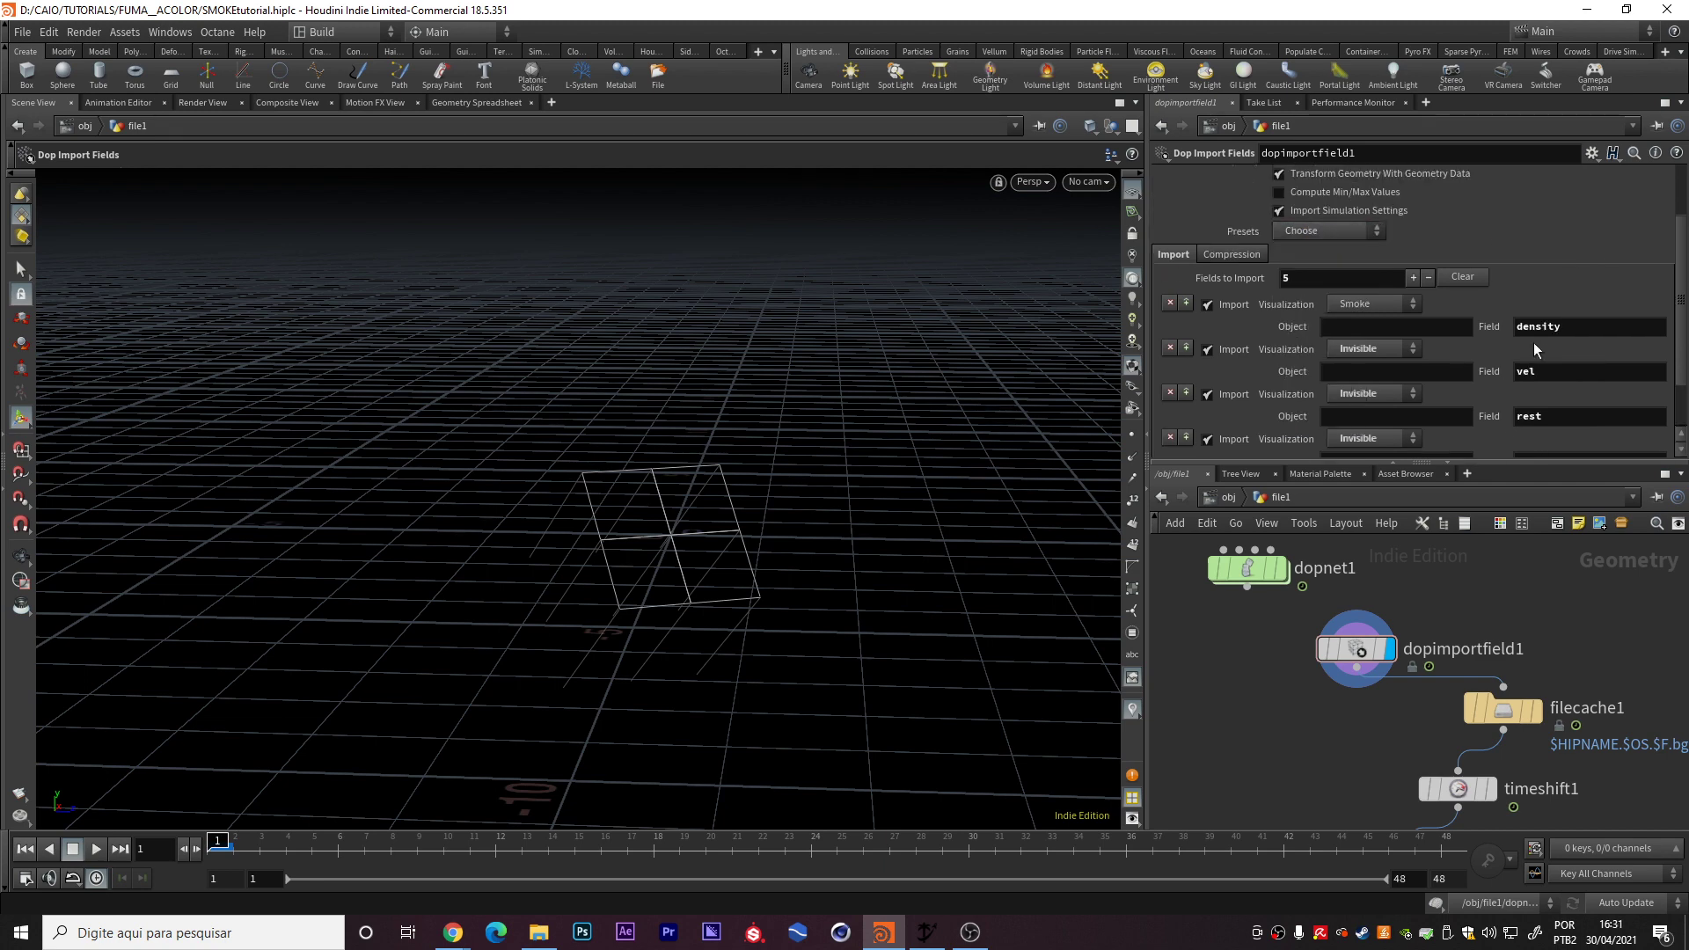
{"action": "scroll", "coordinate": [1572, 303], "scroll_direction": "down", "scroll_amount": 2}
{"action": "scroll", "coordinate": [1451, 602], "scroll_direction": "up", "scroll_amount": 3}
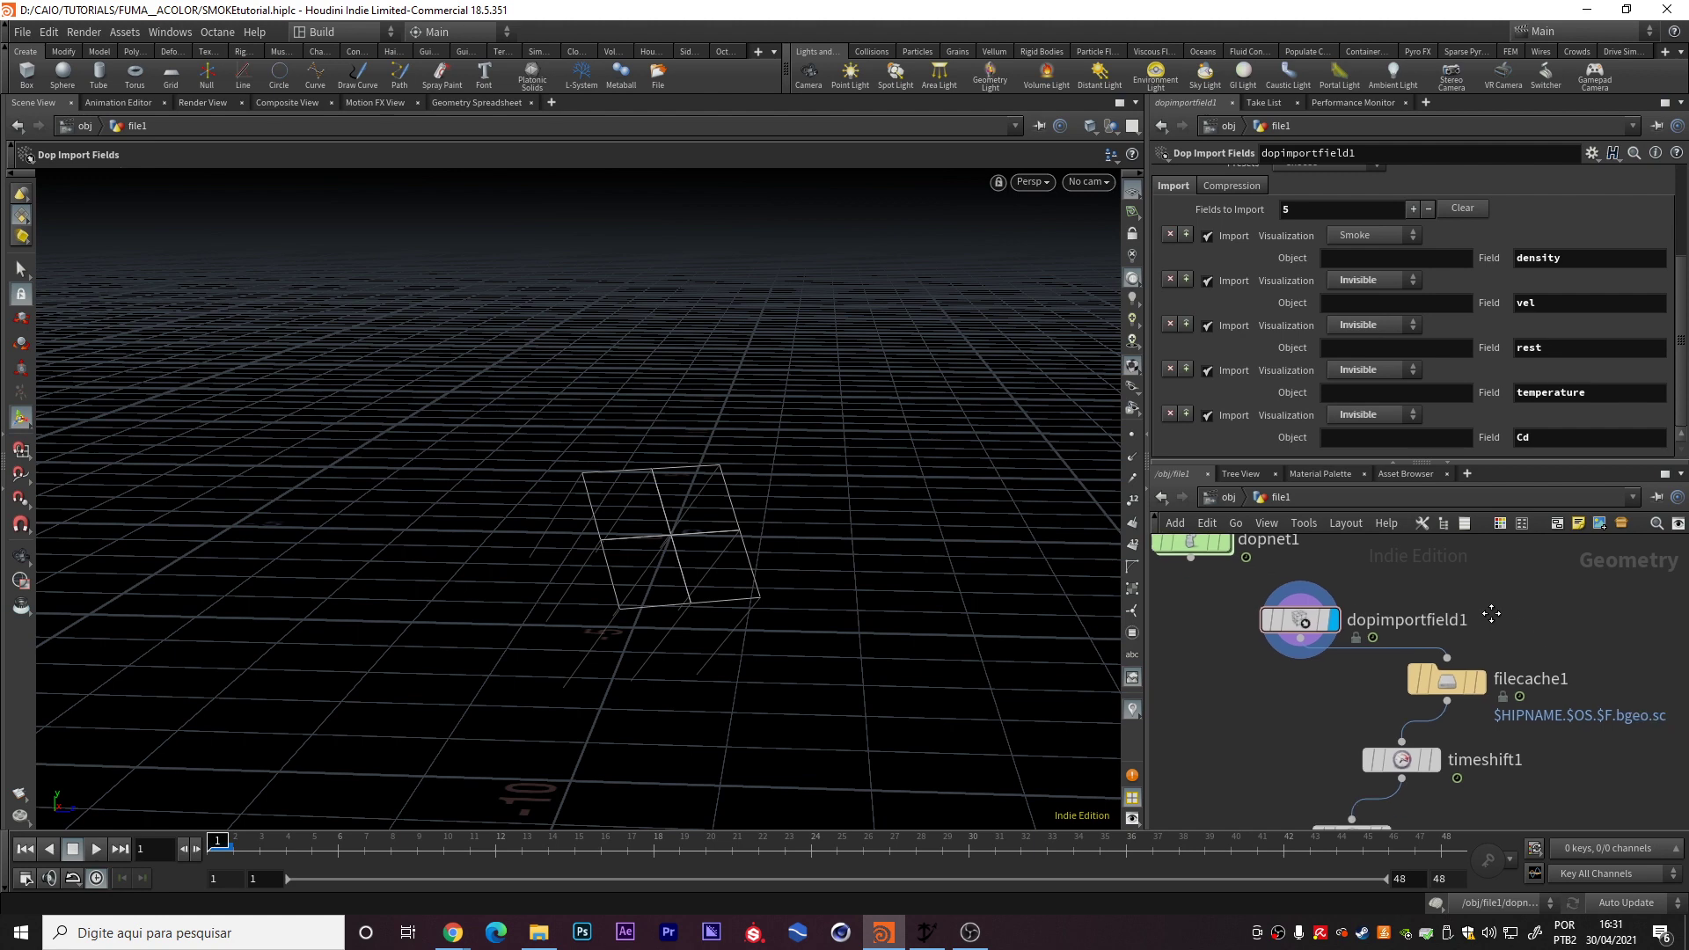
{"action": "left_click", "coordinate": [1459, 663]}
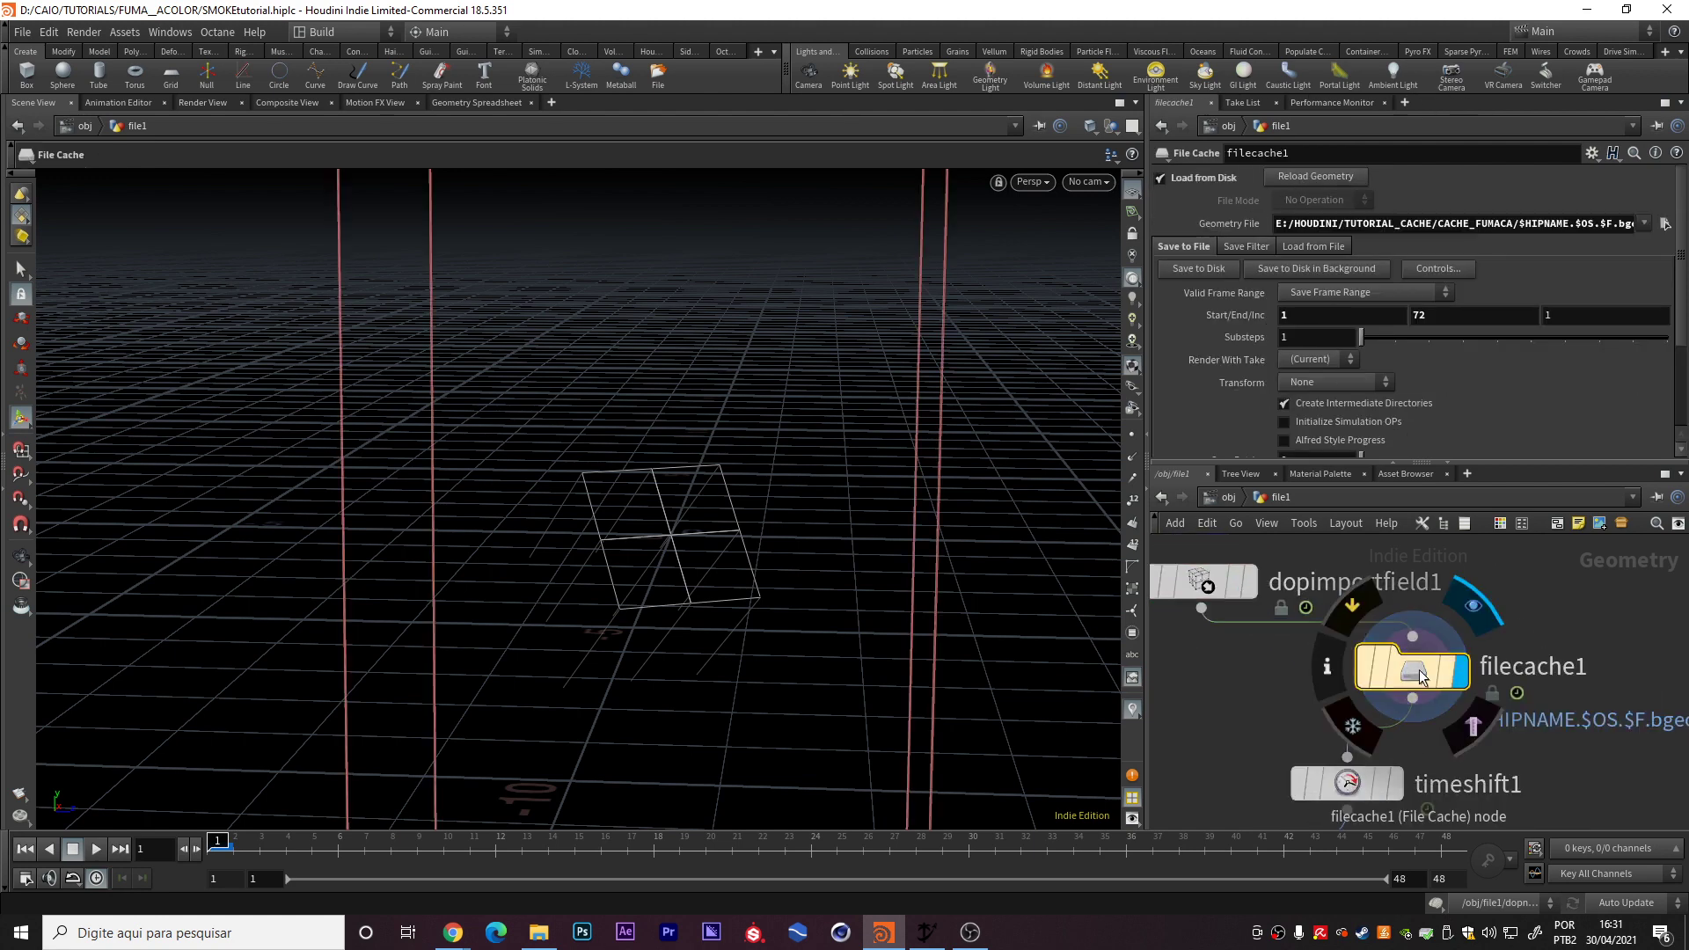
- Scrub and orbit the cached R2D2 smoke, then display timeshift1 at frame 41
{"action": "left_click_drag", "start_coordinate": [367, 846], "coordinate": [922, 862]}
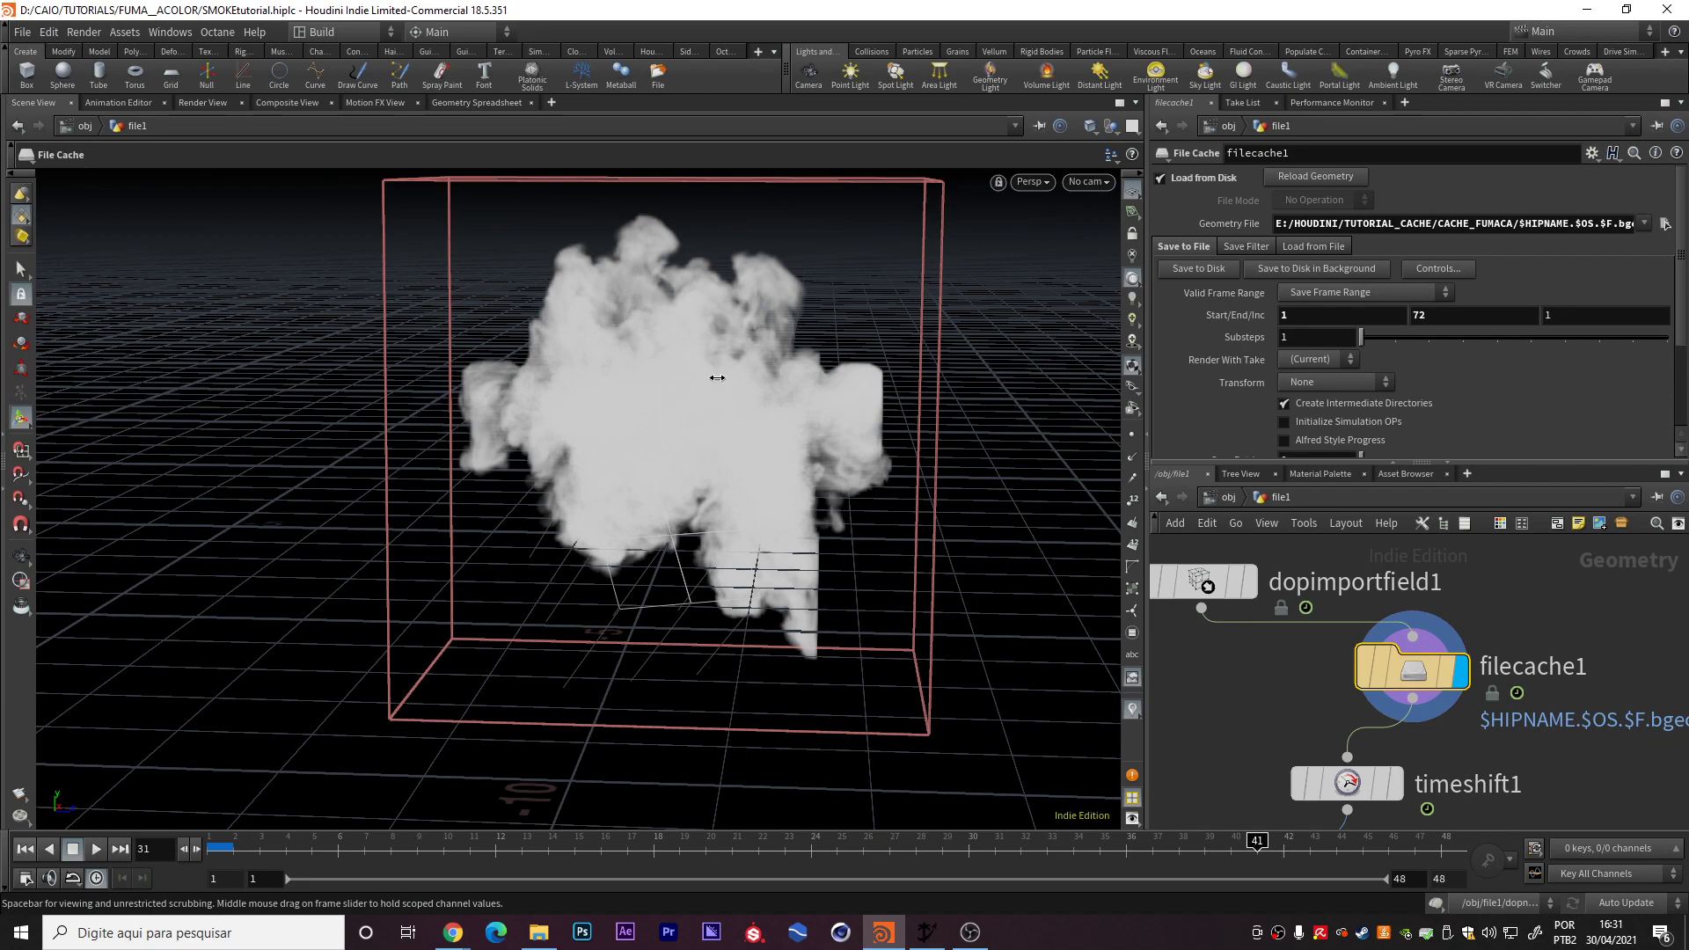
{"action": "key", "text": "Escape"}
{"action": "mouse_move", "coordinate": [761, 380]}
{"action": "left_mouse_down"}
{"action": "mouse_move", "coordinate": [547, 415]}
{"action": "mouse_move", "coordinate": [714, 419]}
{"action": "mouse_move", "coordinate": [649, 425]}
{"action": "mouse_move", "coordinate": [584, 366]}
{"action": "left_mouse_up"}
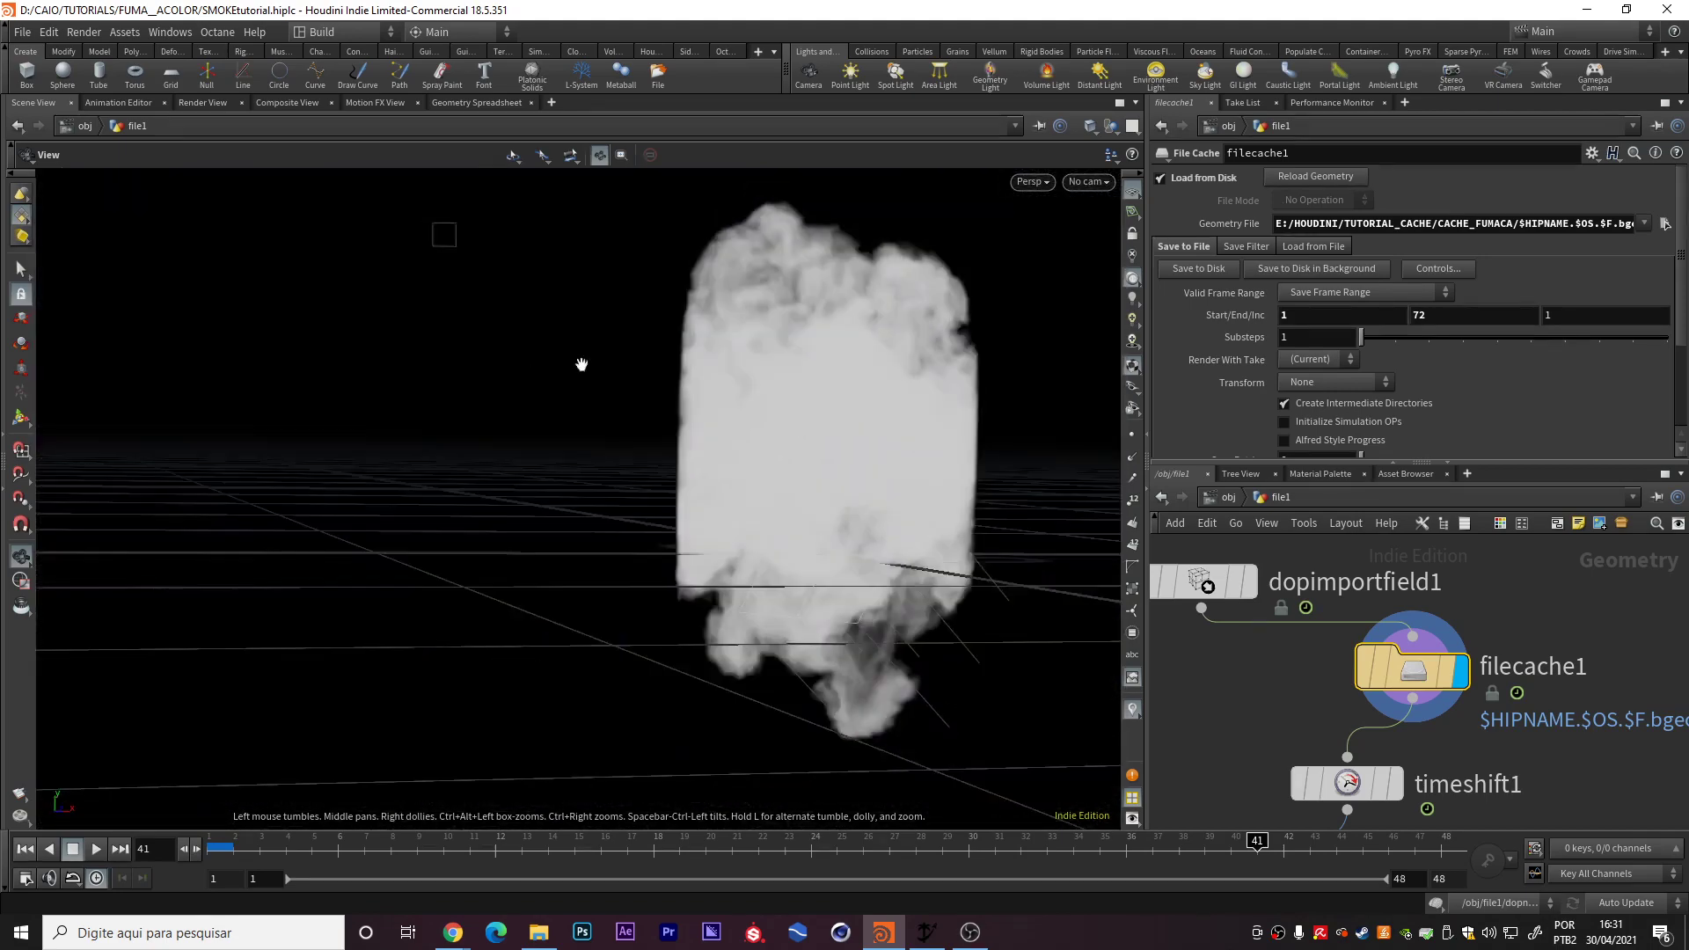
{"action": "left_click_drag", "start_coordinate": [944, 341], "coordinate": [845, 369]}
{"action": "key", "text": "Return"}
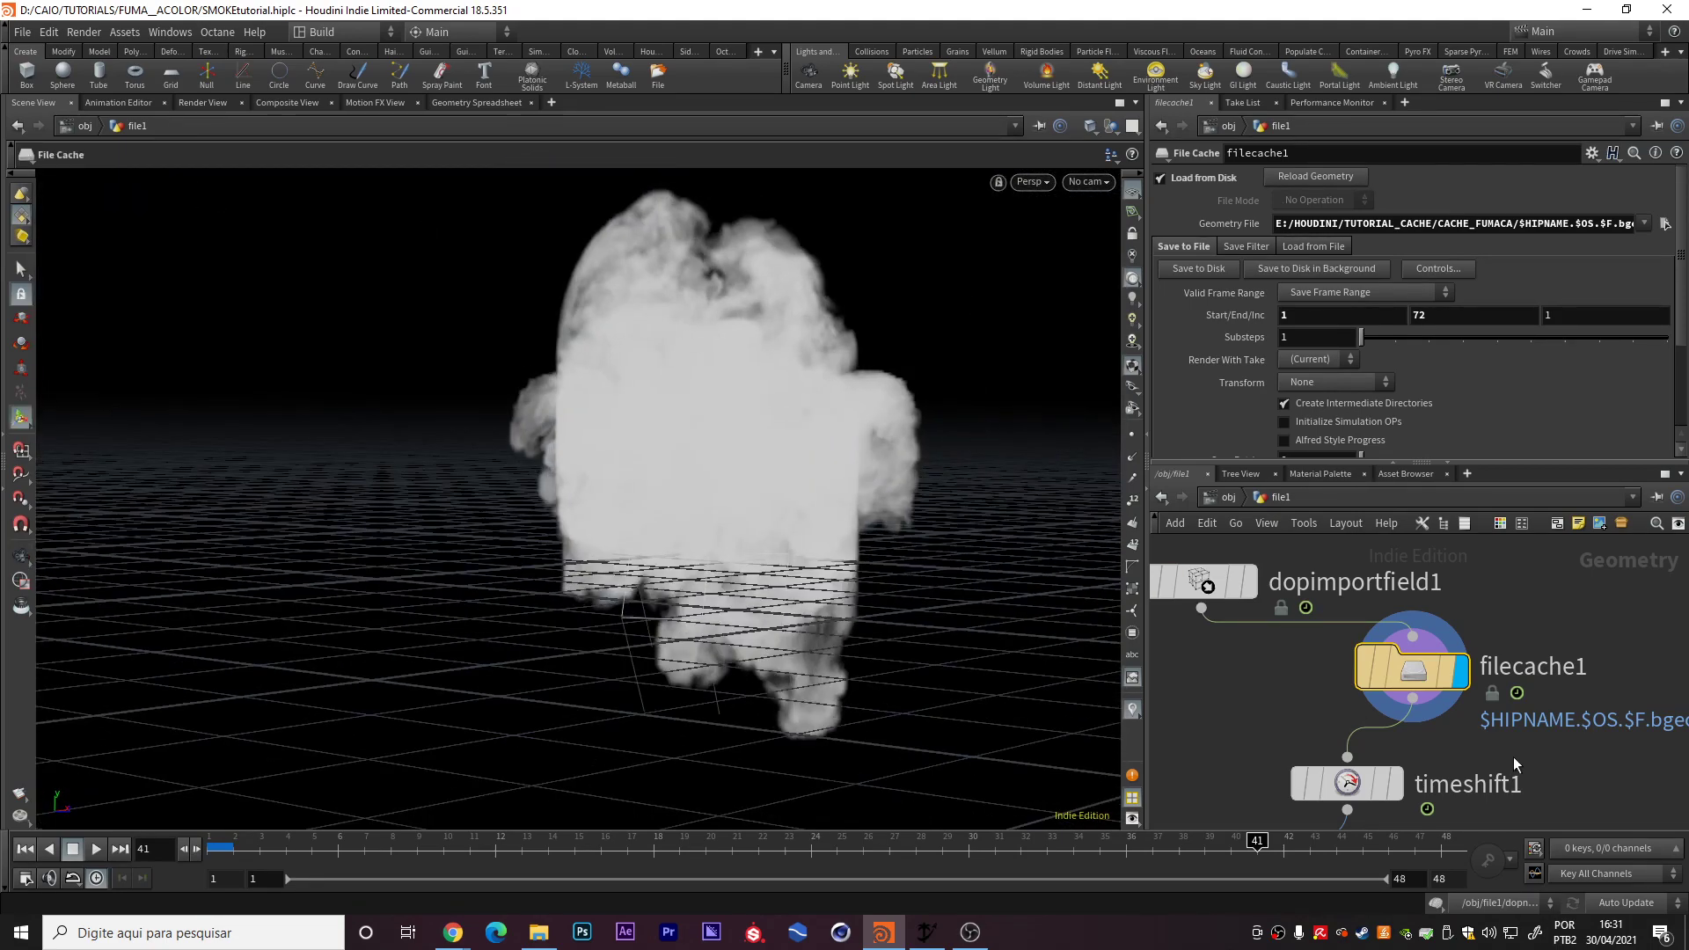
{"action": "middle_click_drag", "start_coordinate": [1513, 757], "coordinate": [1523, 595]}
{"action": "left_click", "coordinate": [1405, 617]}
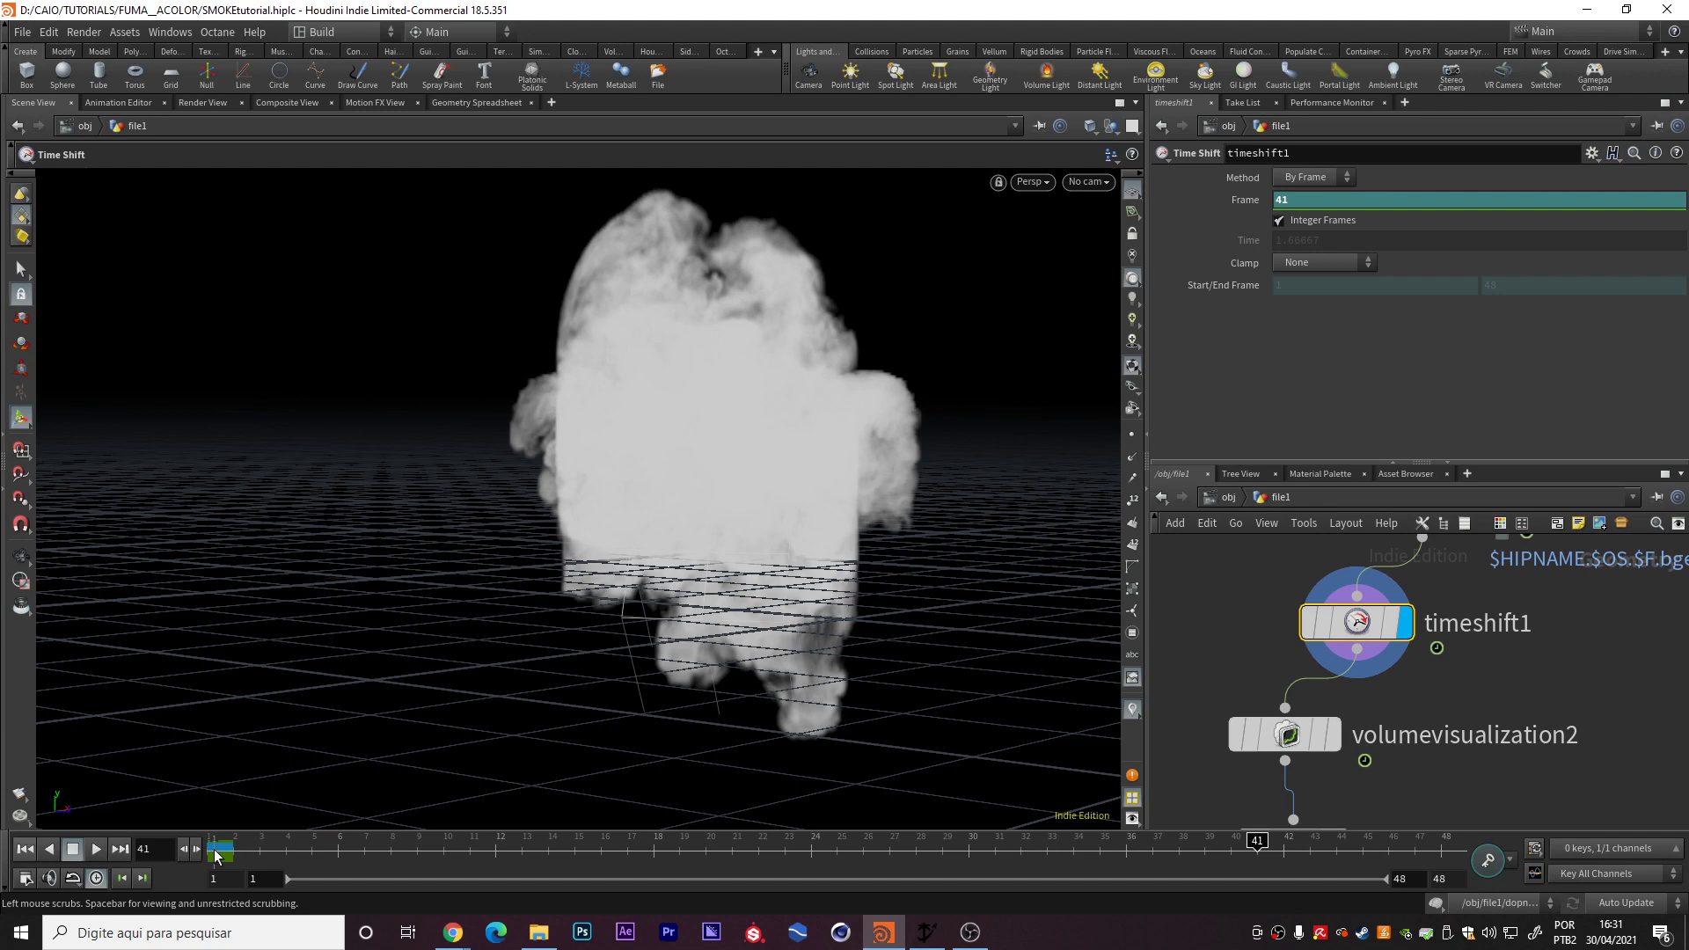
- Set the timeline end frame to 72 and jump to frame 72
{"action": "type", "text": "72"}
{"action": "key", "text": "Return"}
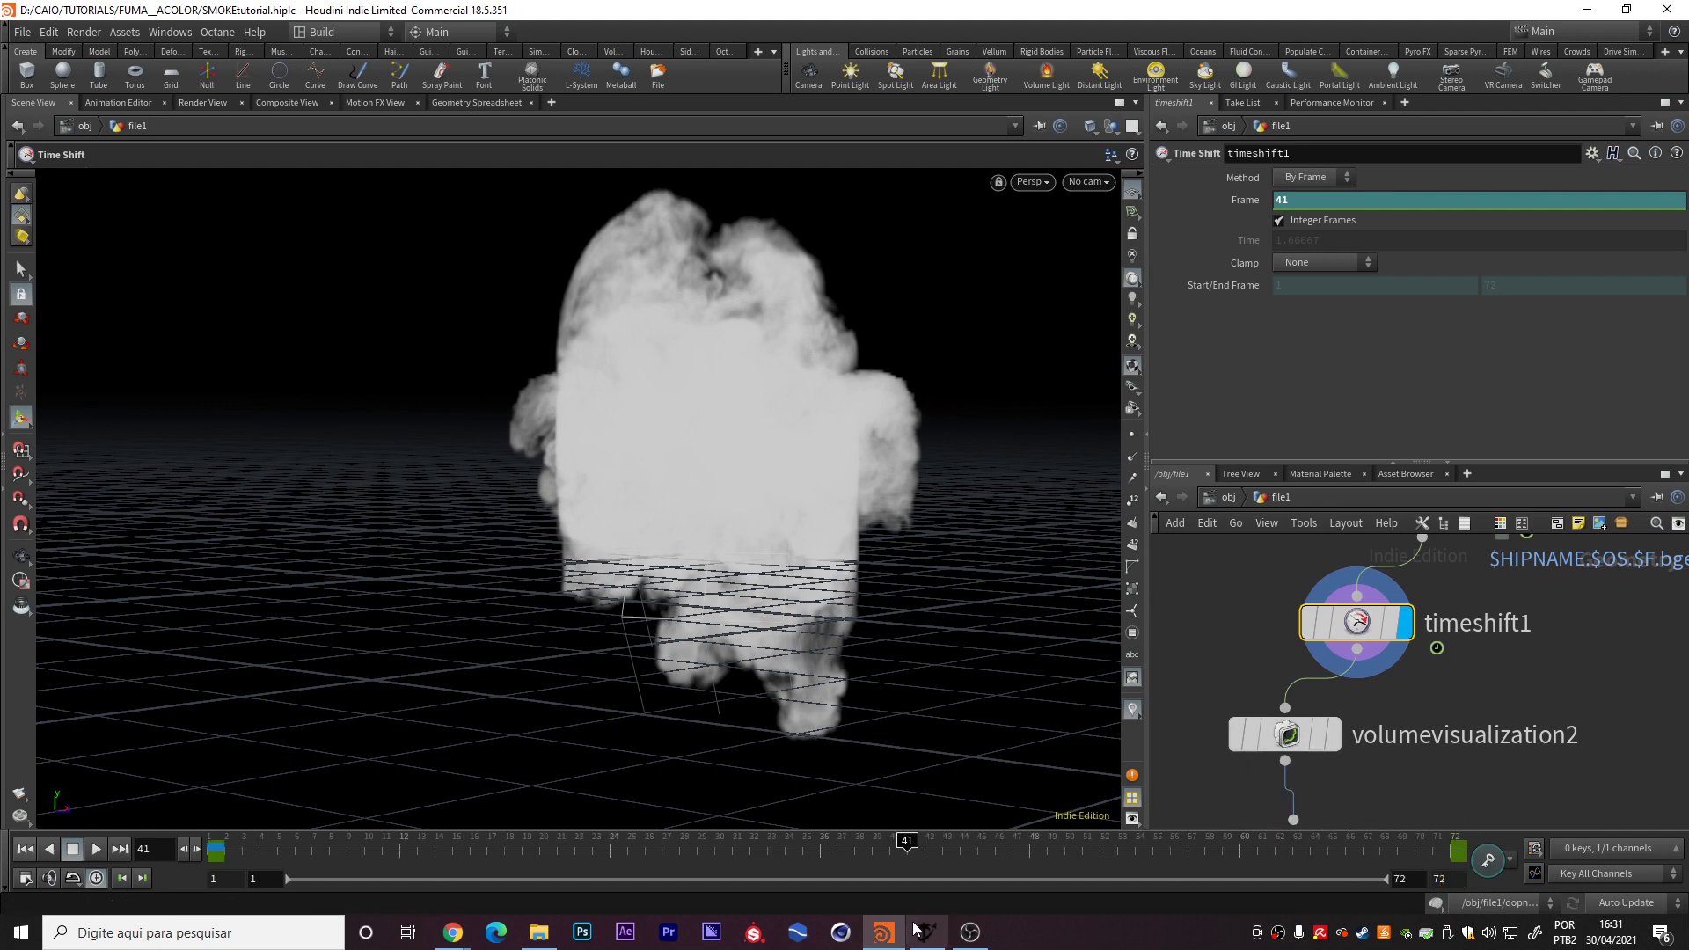
{"action": "middle_click_drag", "start_coordinate": [1500, 626], "coordinate": [1462, 770]}
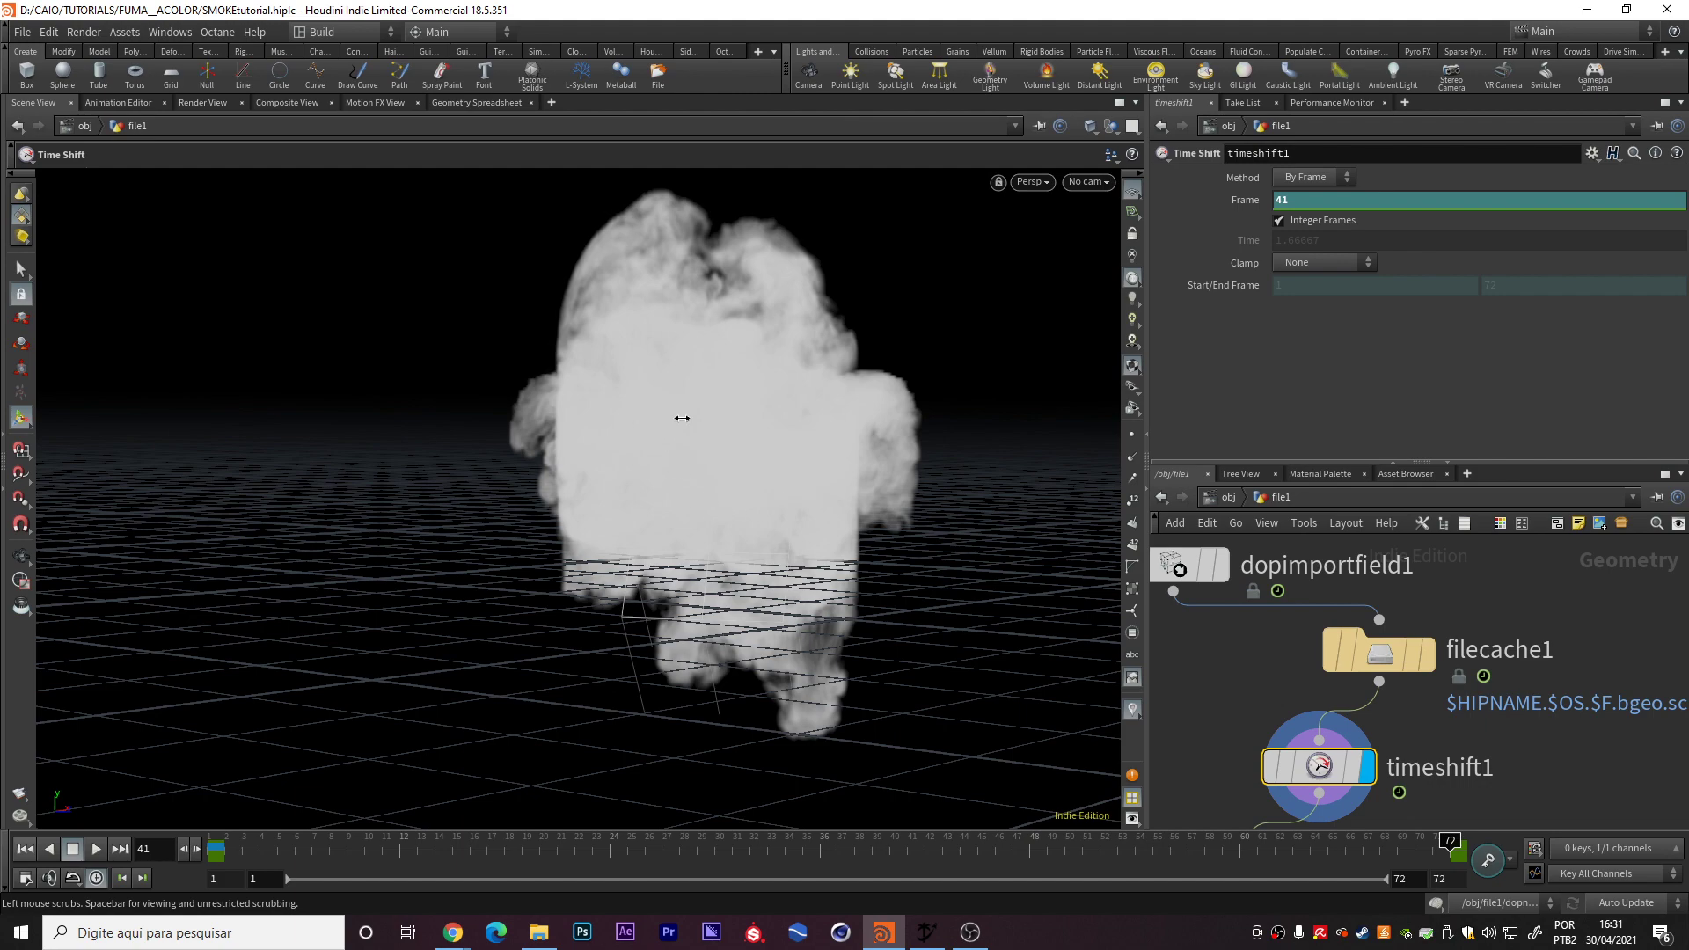
{"action": "key", "text": "Escape"}
{"action": "key", "text": "Up"}
{"action": "left_click_drag", "start_coordinate": [688, 402], "coordinate": [745, 377]}
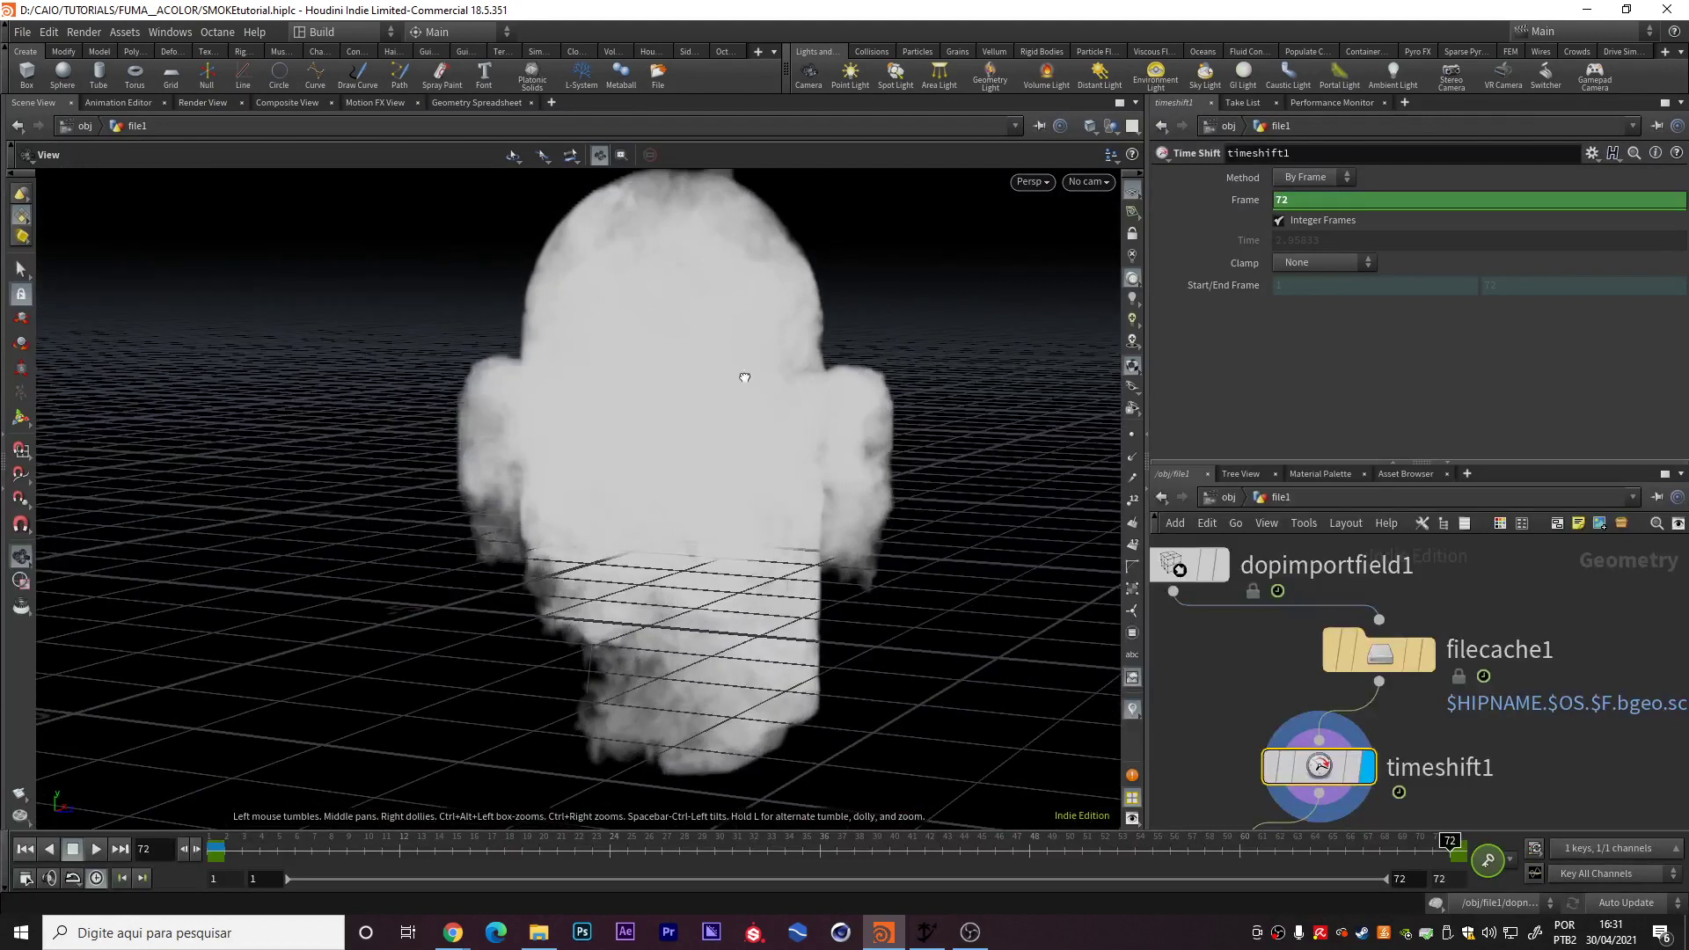
{"action": "key", "text": "Return"}
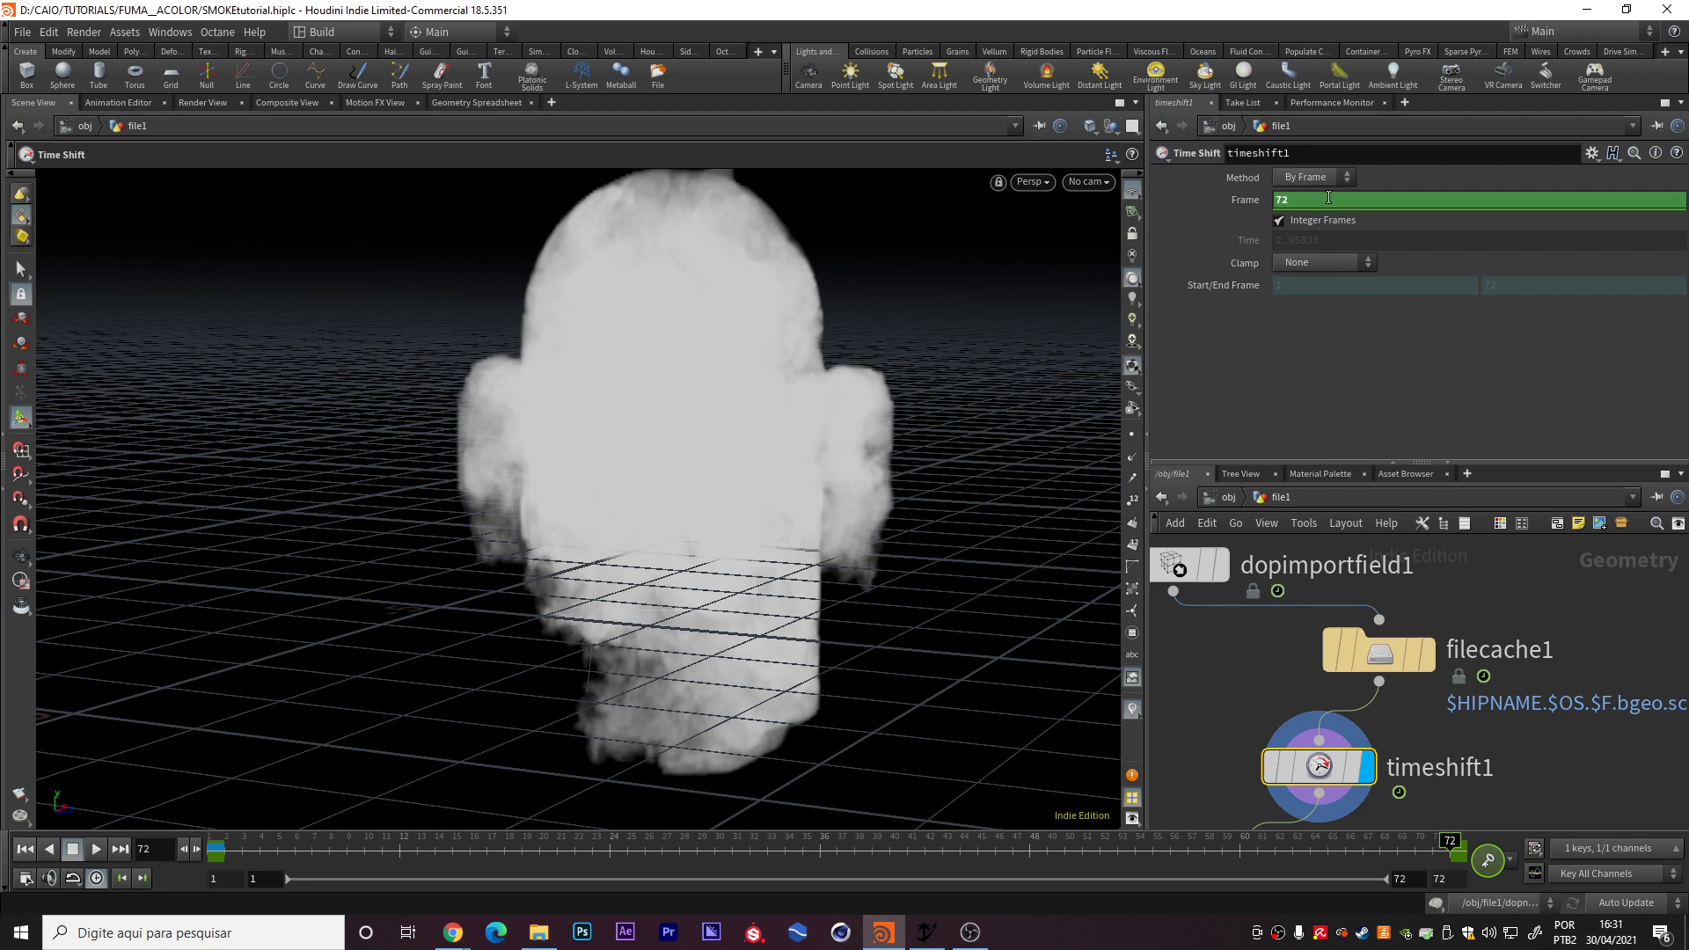
- Bring volumevisualization2 into view and select it
{"action": "middle_click_drag", "start_coordinate": [1439, 727], "coordinate": [1508, 578]}
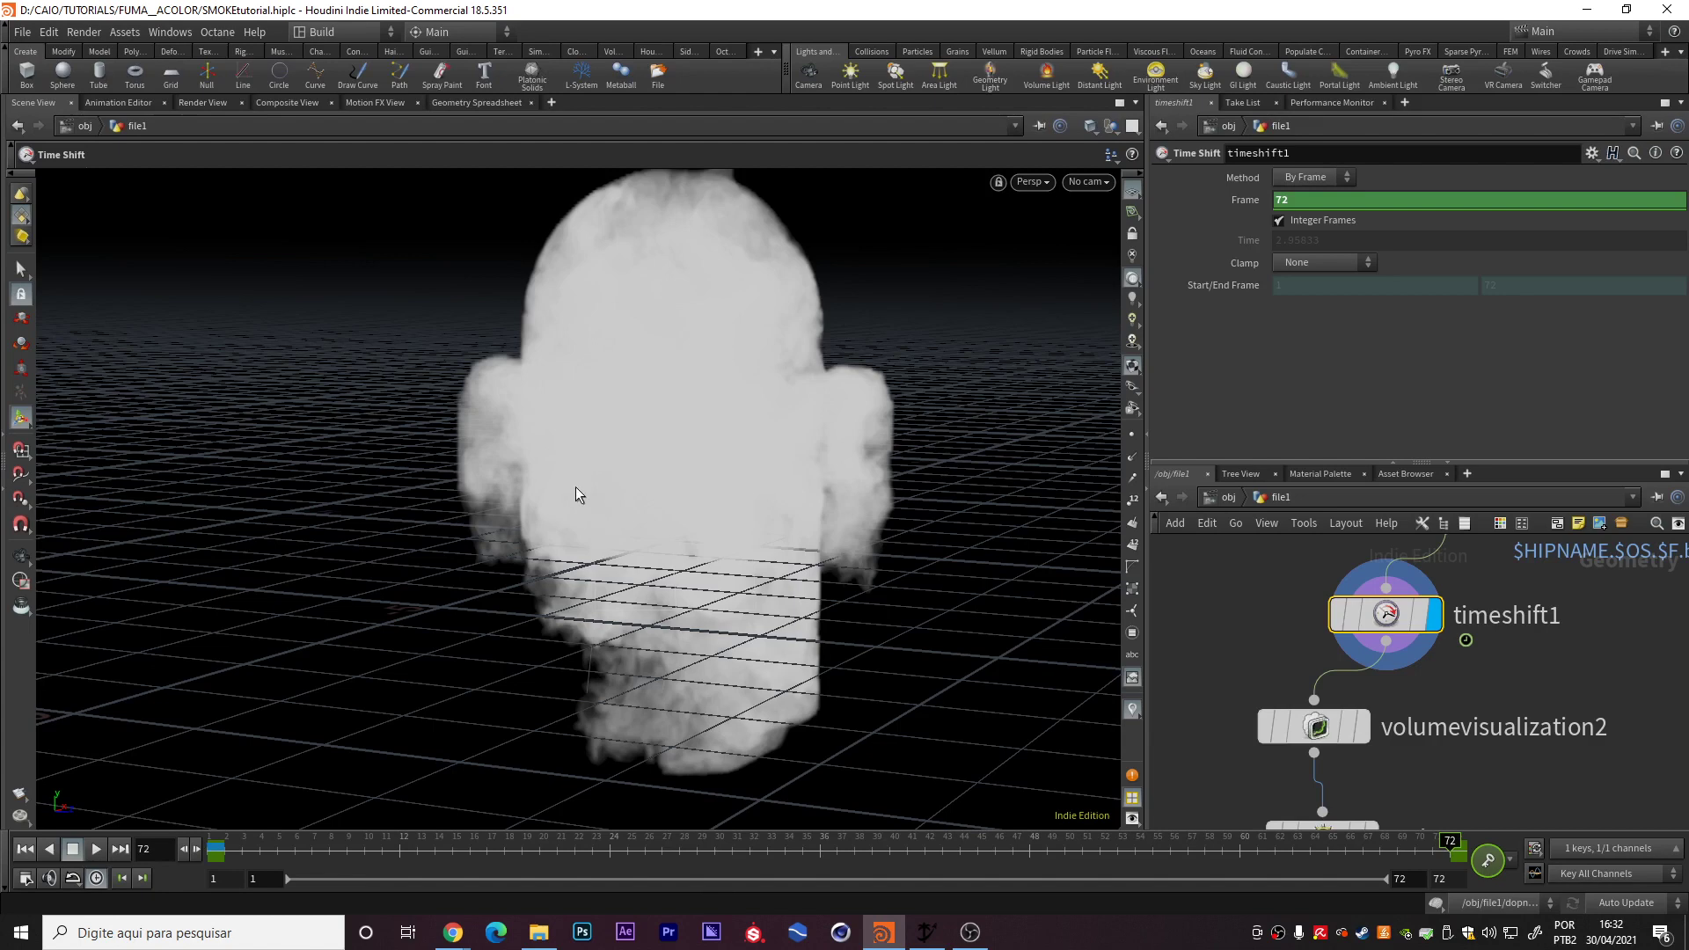
{"action": "mouse_move", "coordinate": [1513, 682]}
{"action": "middle_mouse_down"}
{"action": "mouse_move", "coordinate": [1495, 752]}
{"action": "mouse_move", "coordinate": [1529, 668]}
{"action": "middle_mouse_up"}
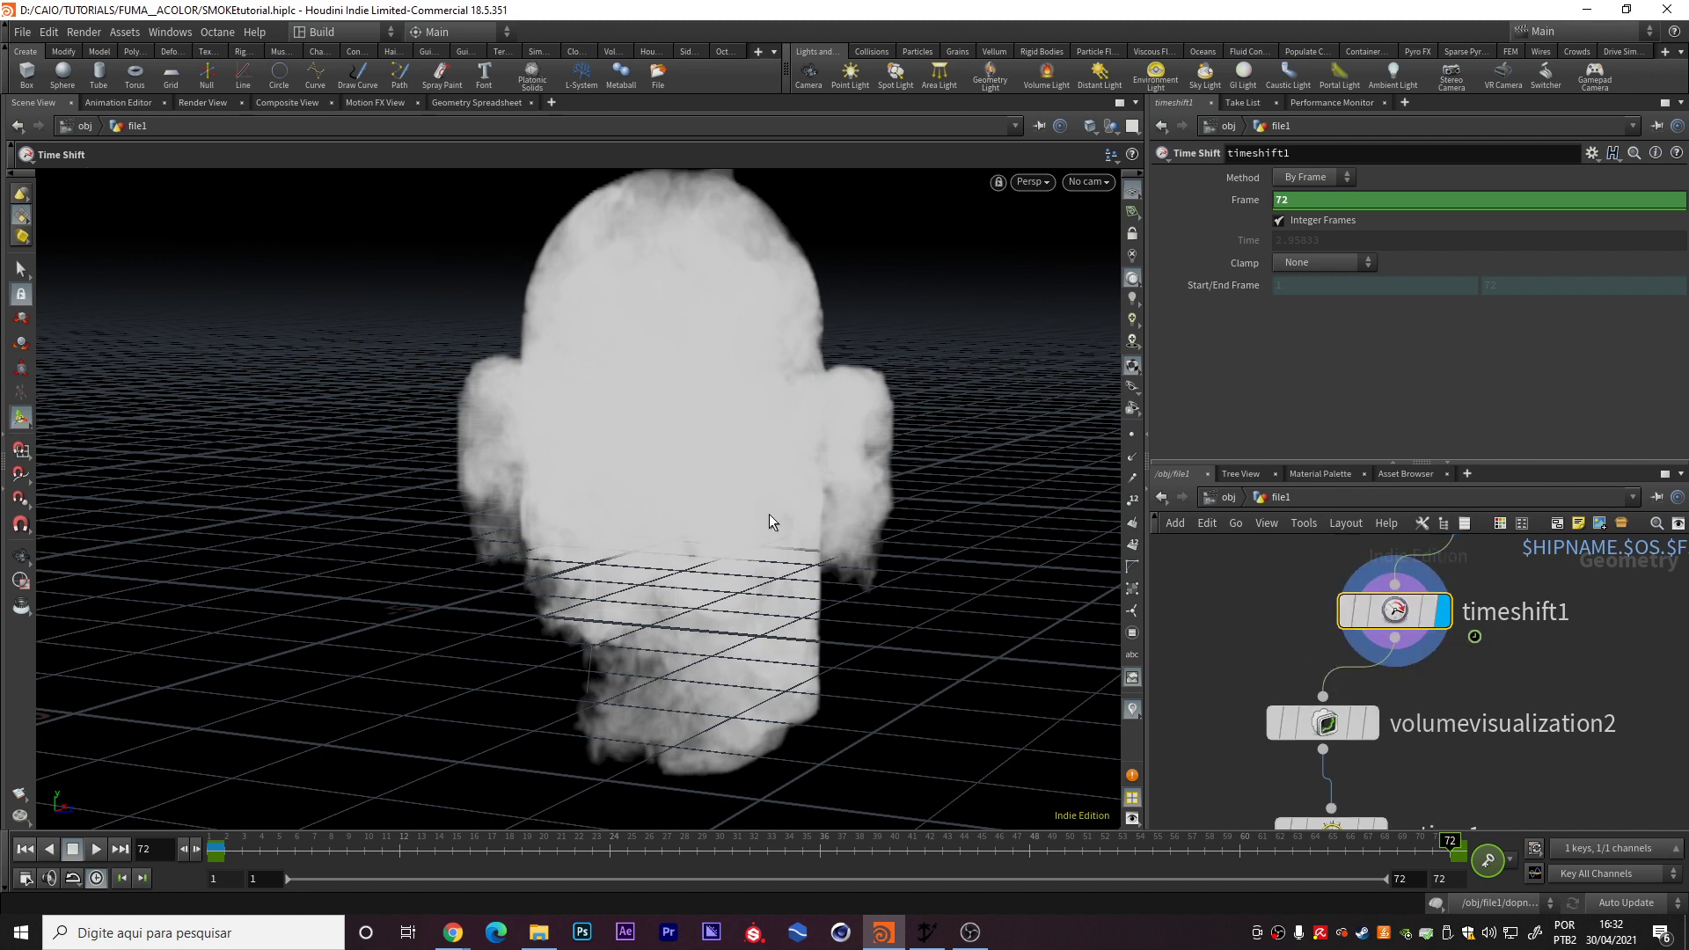
{"action": "left_click", "coordinate": [1374, 722]}
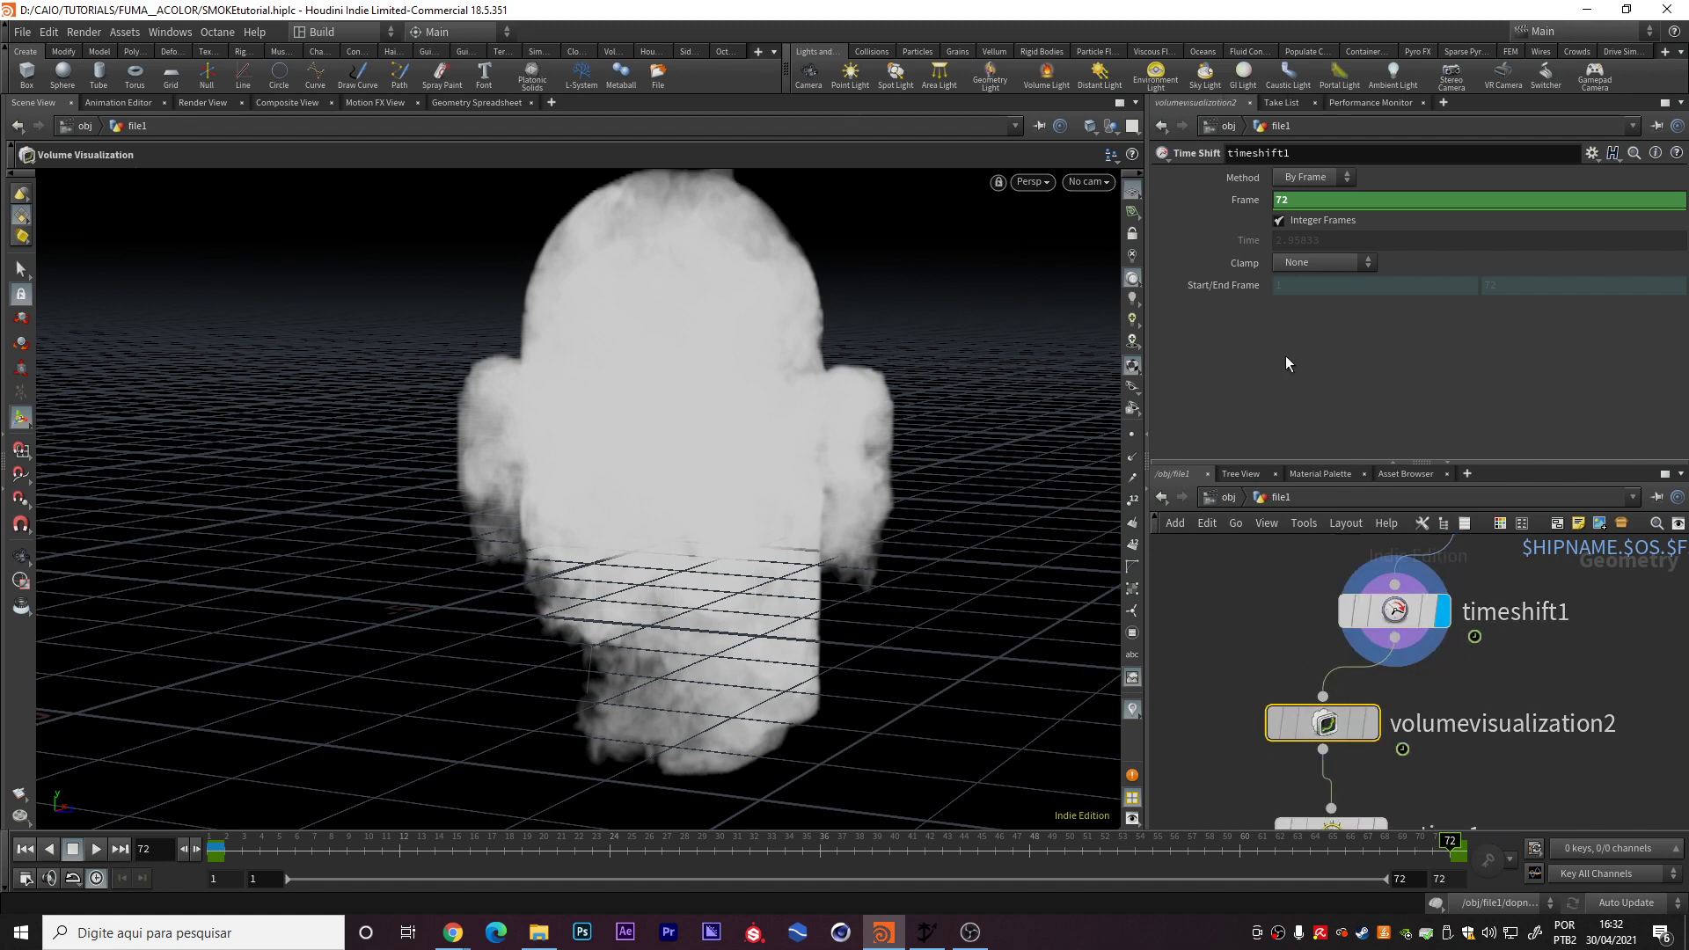
- Set volumevisualization2's Diffuse Field to Cd.*
{"action": "left_click", "coordinate": [1364, 255]}
{"action": "scroll", "coordinate": [1190, 267], "scroll_direction": "down", "scroll_amount": 2}
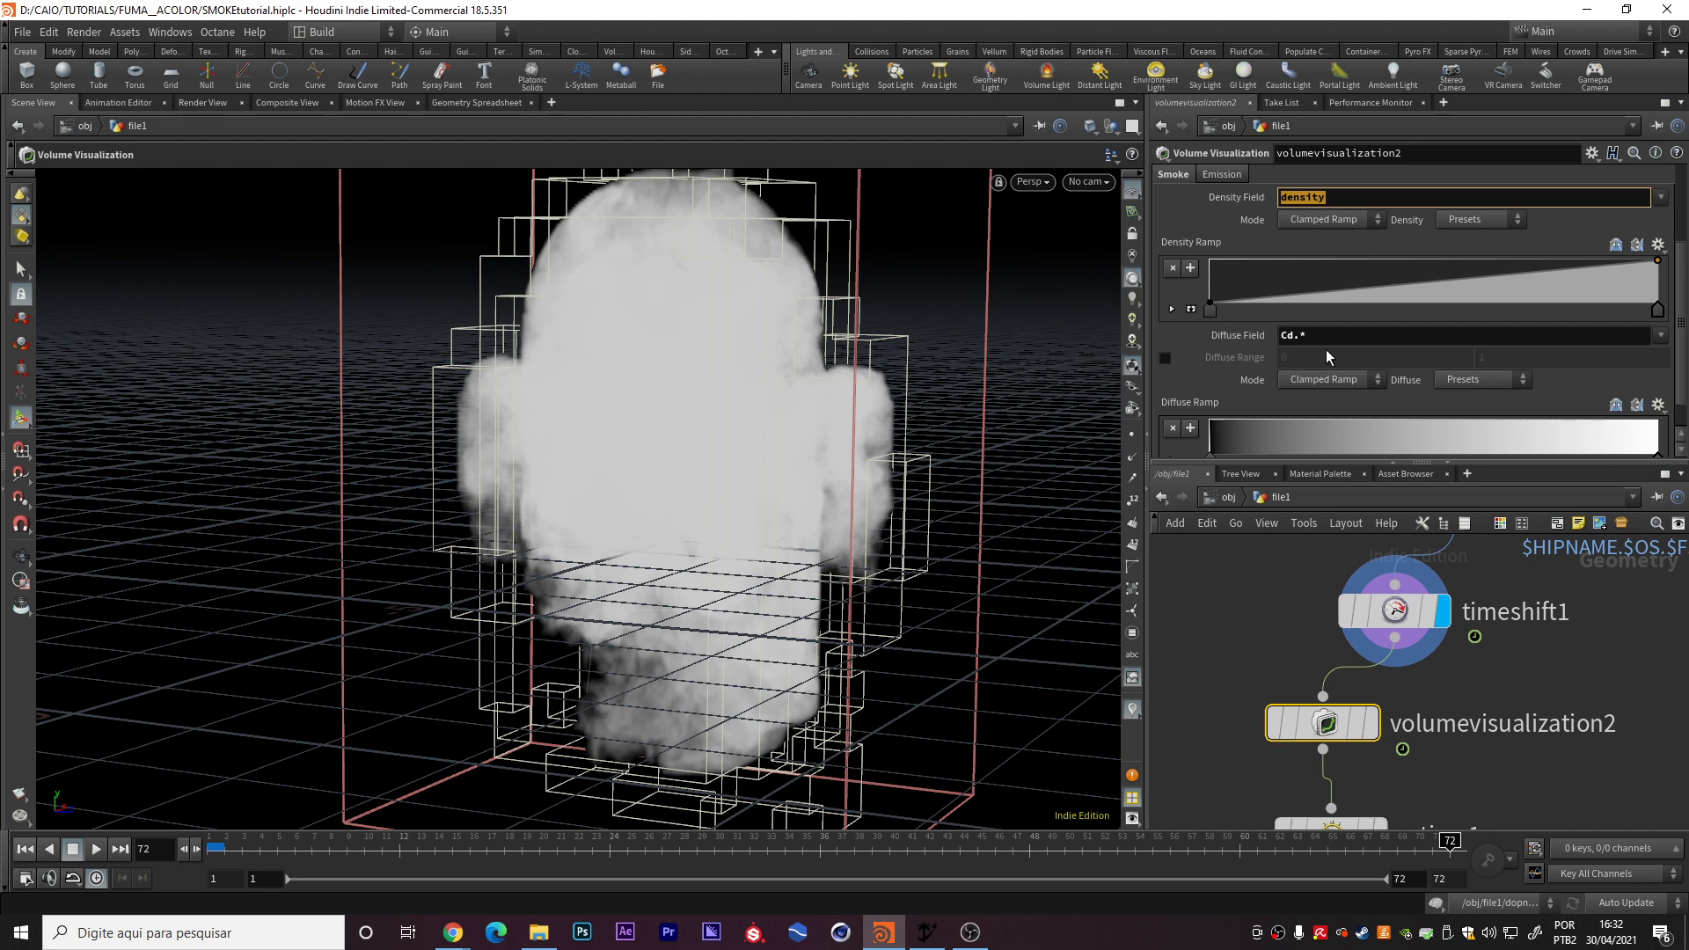
{"action": "double_click", "coordinate": [1290, 335]}
{"action": "left_click", "coordinate": [1292, 336]}
{"action": "double_click", "coordinate": [1292, 335]}
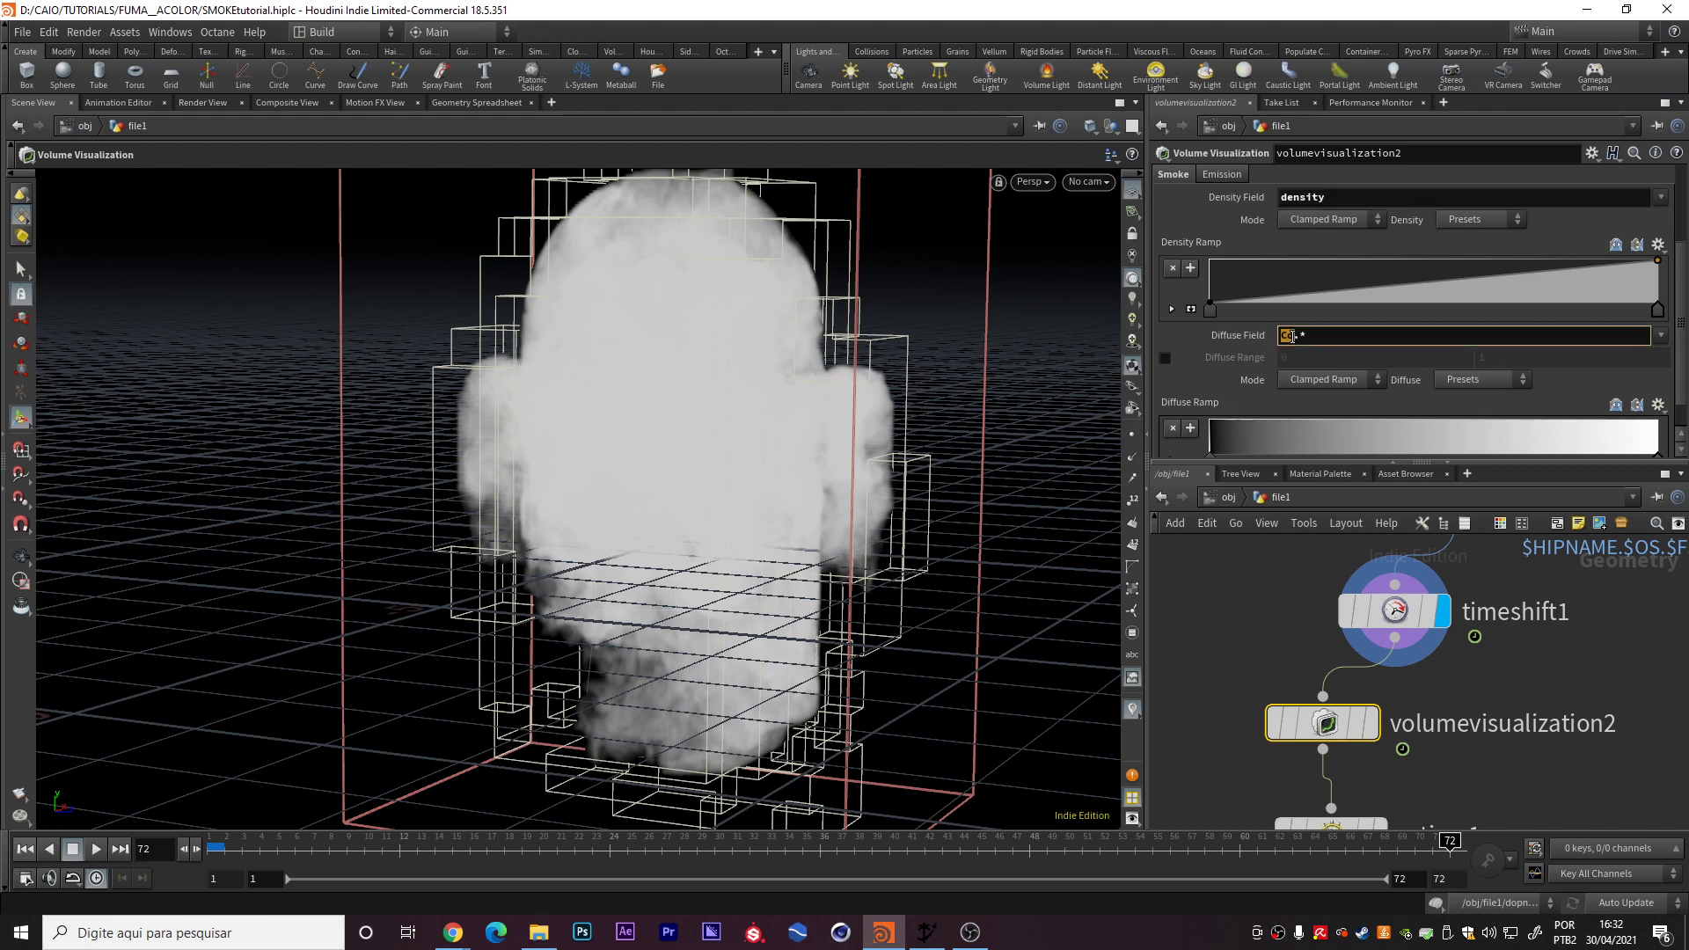
{"action": "left_click", "coordinate": [1314, 339]}
{"action": "left_click_drag", "start_coordinate": [1302, 337], "coordinate": [1277, 339]}
{"action": "left_click", "coordinate": [1298, 334]}
{"action": "double_click", "coordinate": [1295, 332]}
{"action": "left_click", "coordinate": [1294, 330]}
- Display volumevisualization2 to see the blue Cd-tinted smoke, tumbling closer
{"action": "scroll", "coordinate": [1249, 347], "scroll_direction": "down", "scroll_amount": 1}
{"action": "scroll", "coordinate": [1412, 624], "scroll_direction": "down", "scroll_amount": 3}
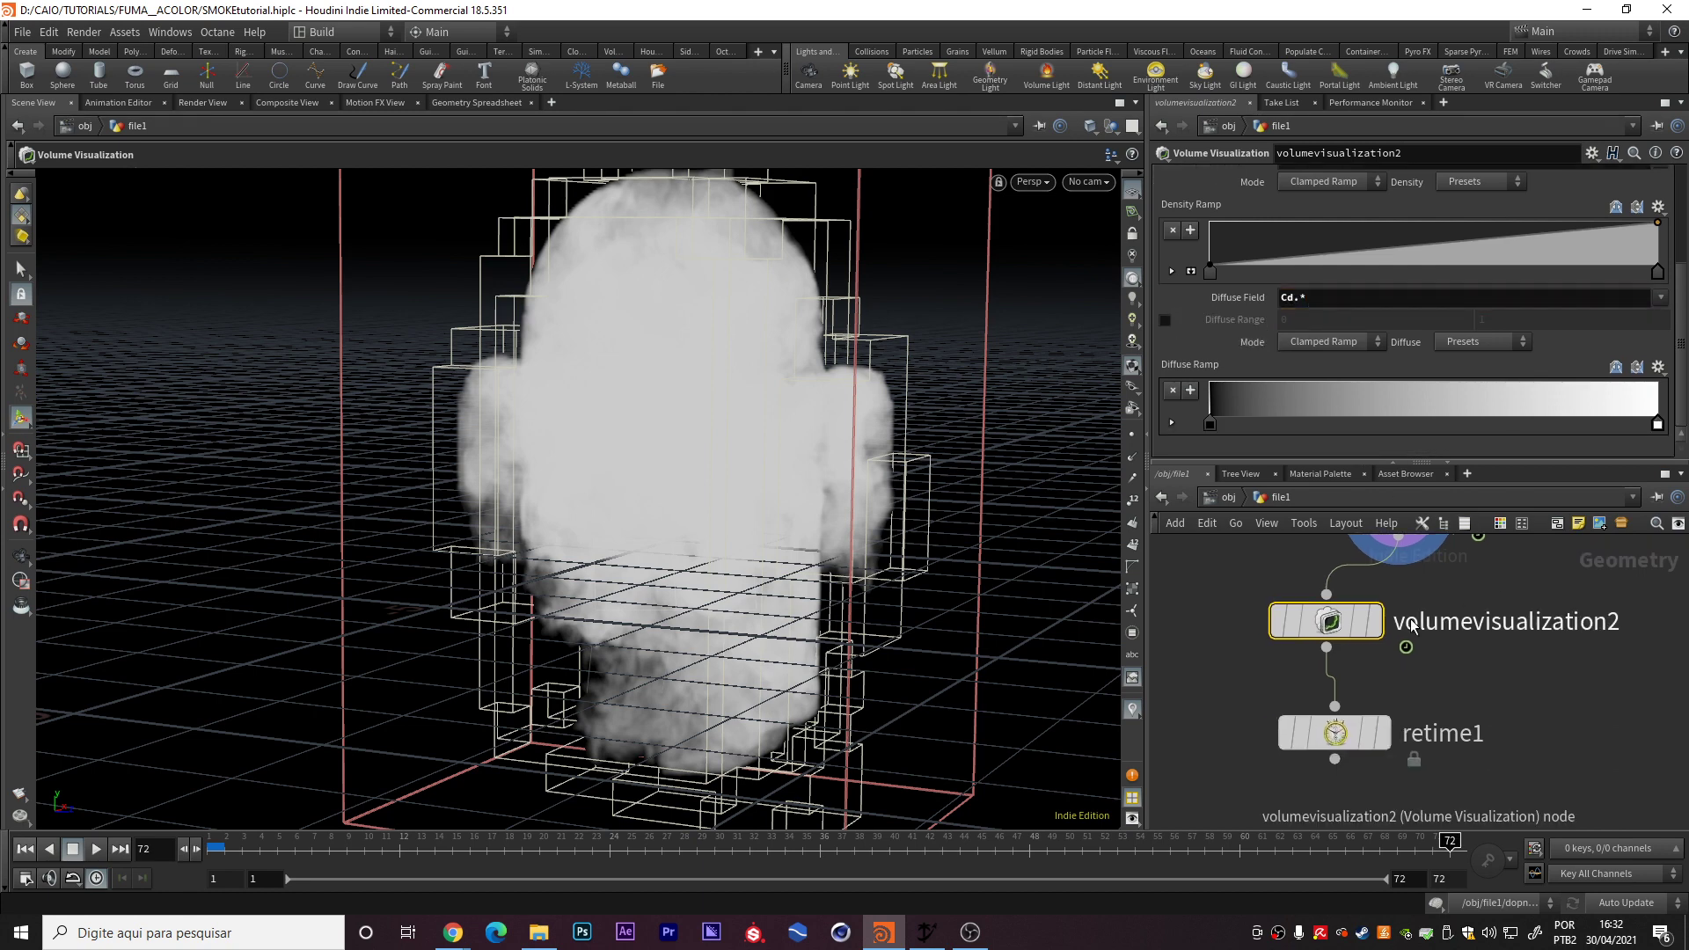
{"action": "left_click", "coordinate": [1372, 621]}
{"action": "key", "text": "Escape"}
{"action": "mouse_move", "coordinate": [656, 426]}
{"action": "left_mouse_down"}
{"action": "mouse_move", "coordinate": [765, 426]}
{"action": "mouse_move", "coordinate": [837, 453]}
{"action": "left_mouse_up"}
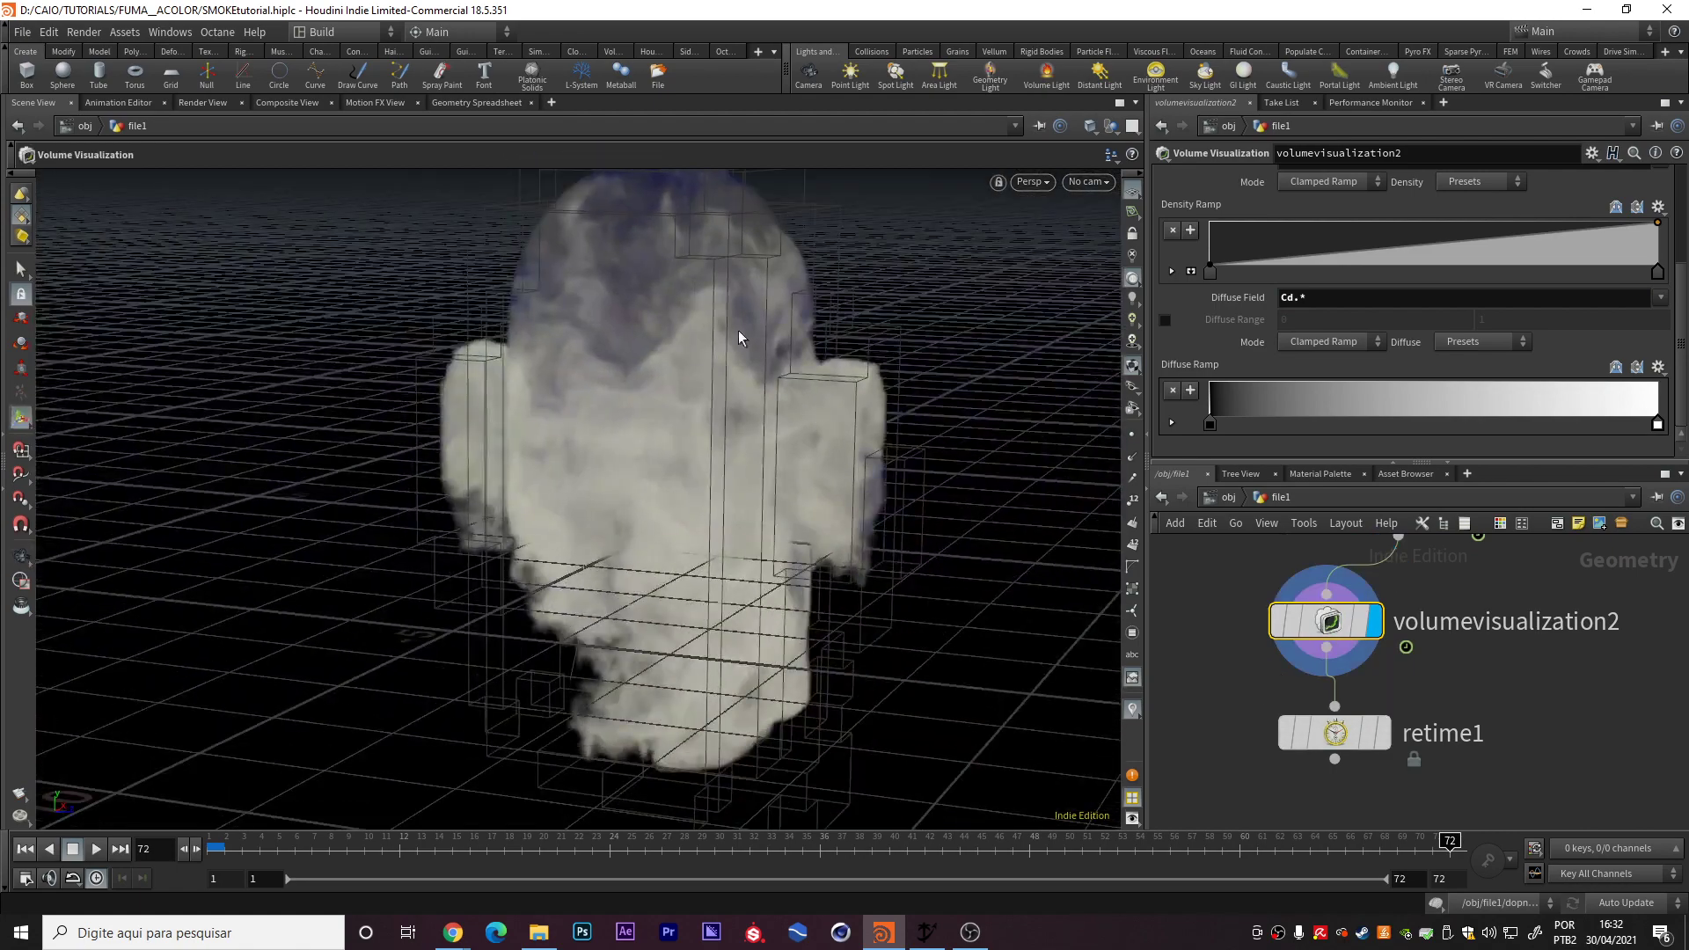
- Set the display flag on retime1 and select it to edit
{"action": "middle_click_drag", "start_coordinate": [1407, 668], "coordinate": [1378, 637]}
{"action": "left_click", "coordinate": [1346, 697]}
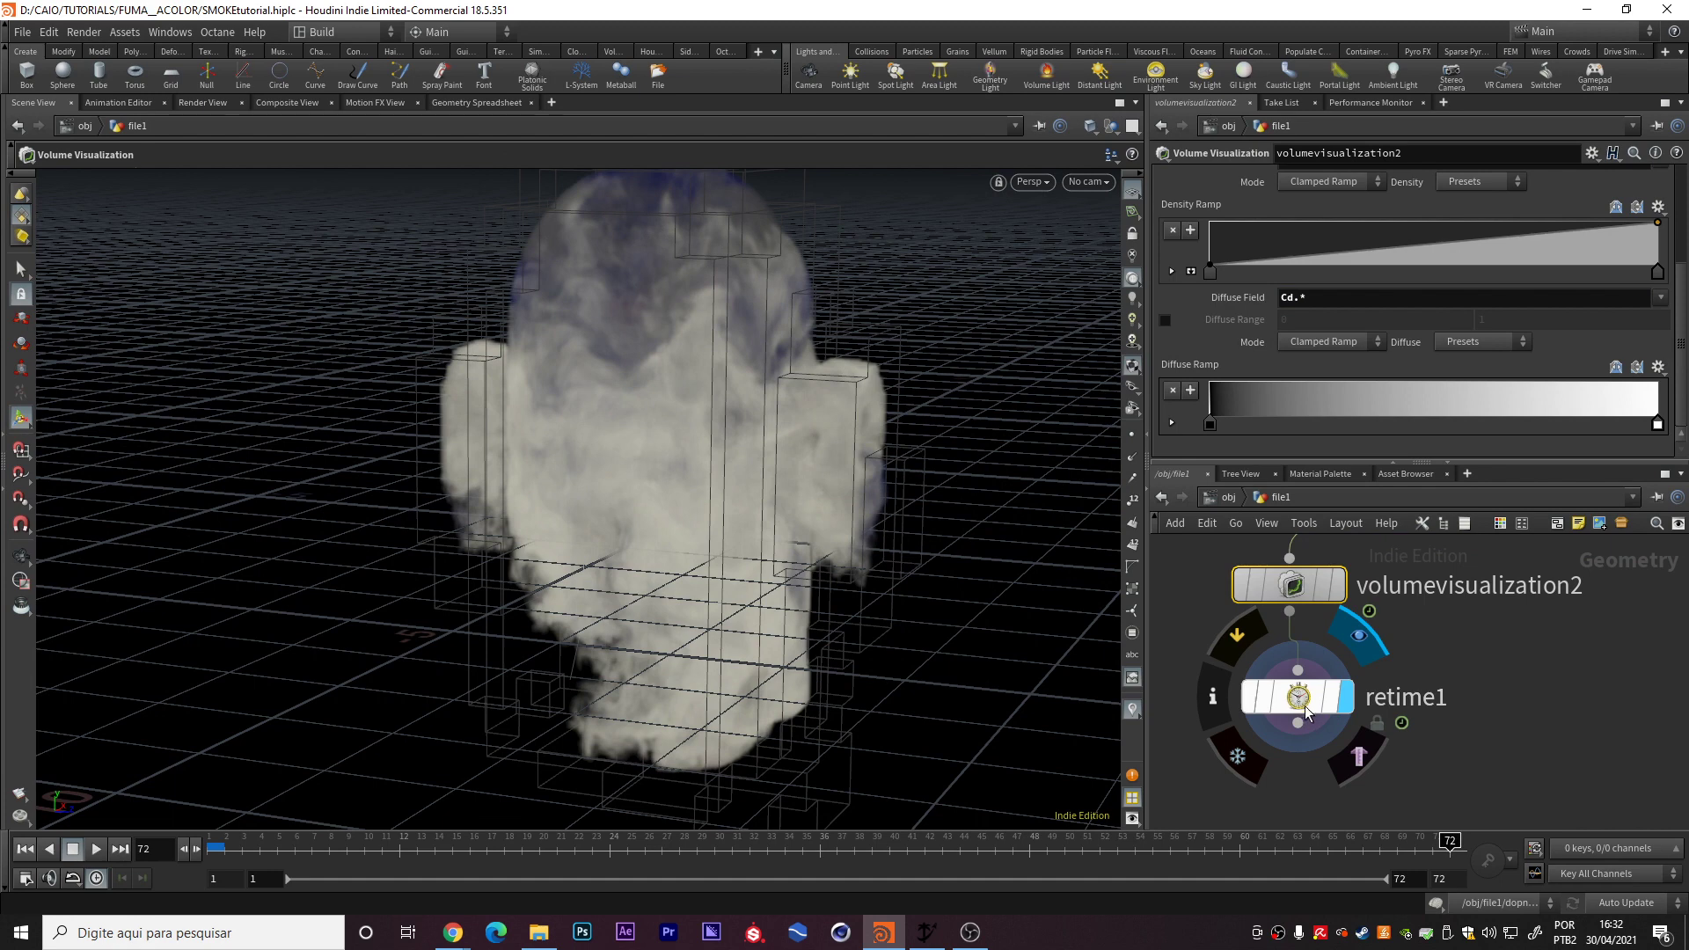
{"action": "left_click", "coordinate": [1306, 713]}
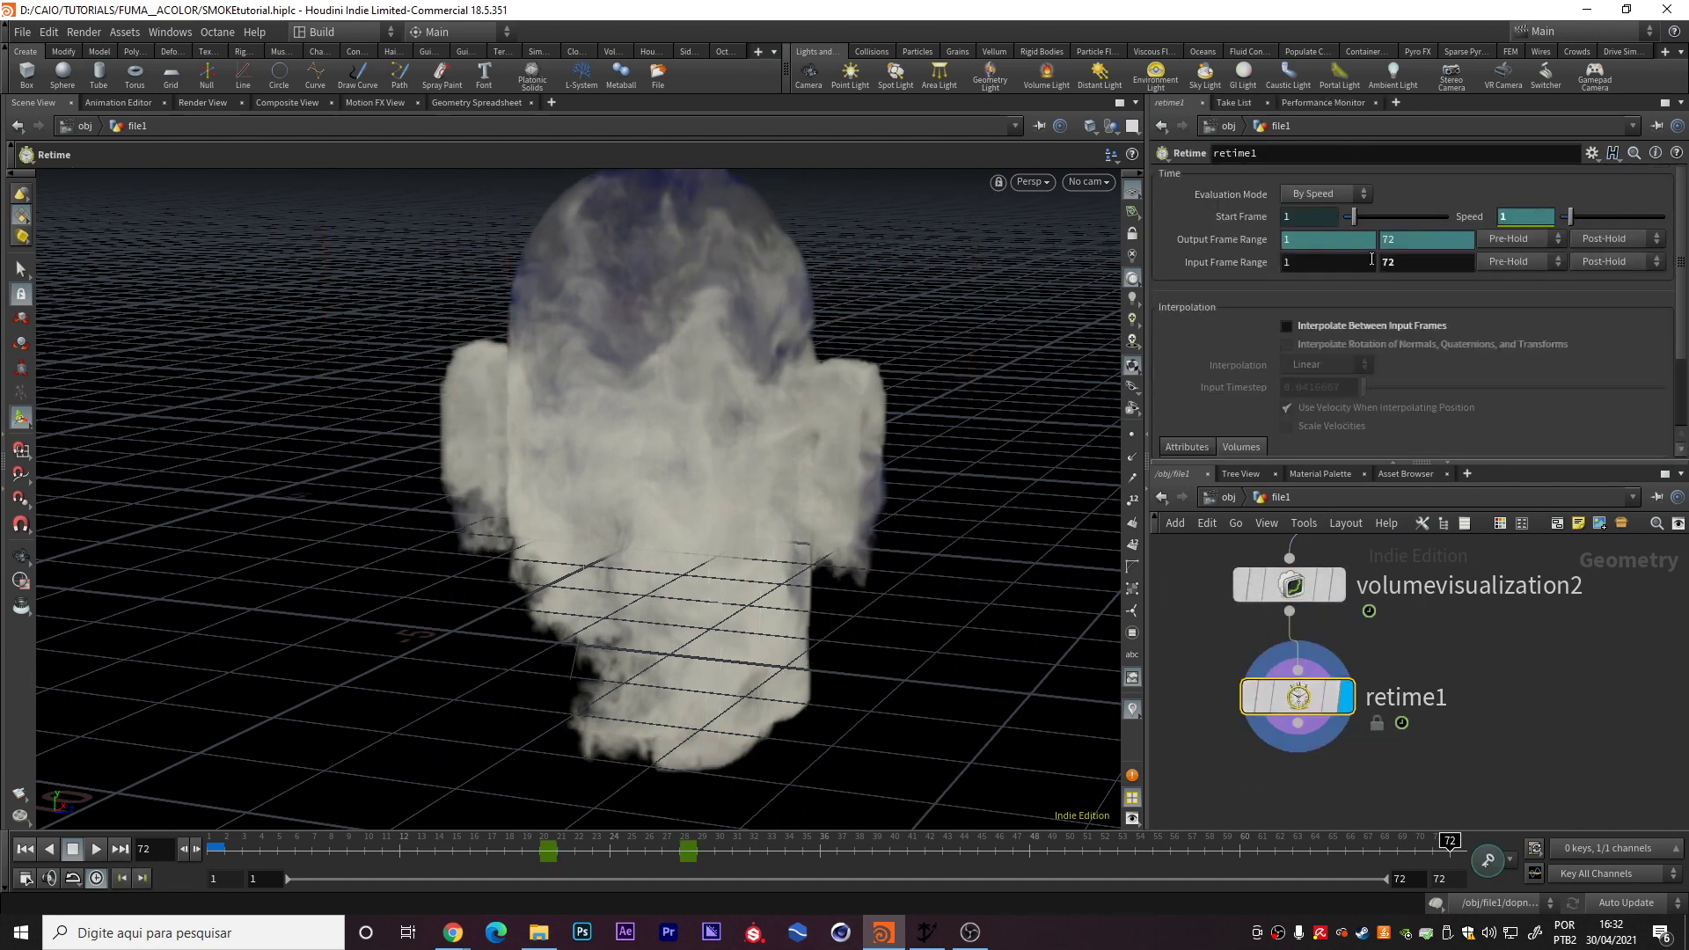
- Keyframe retime1's Speed to 2 around frames 19–20
{"action": "left_click", "coordinate": [521, 846]}
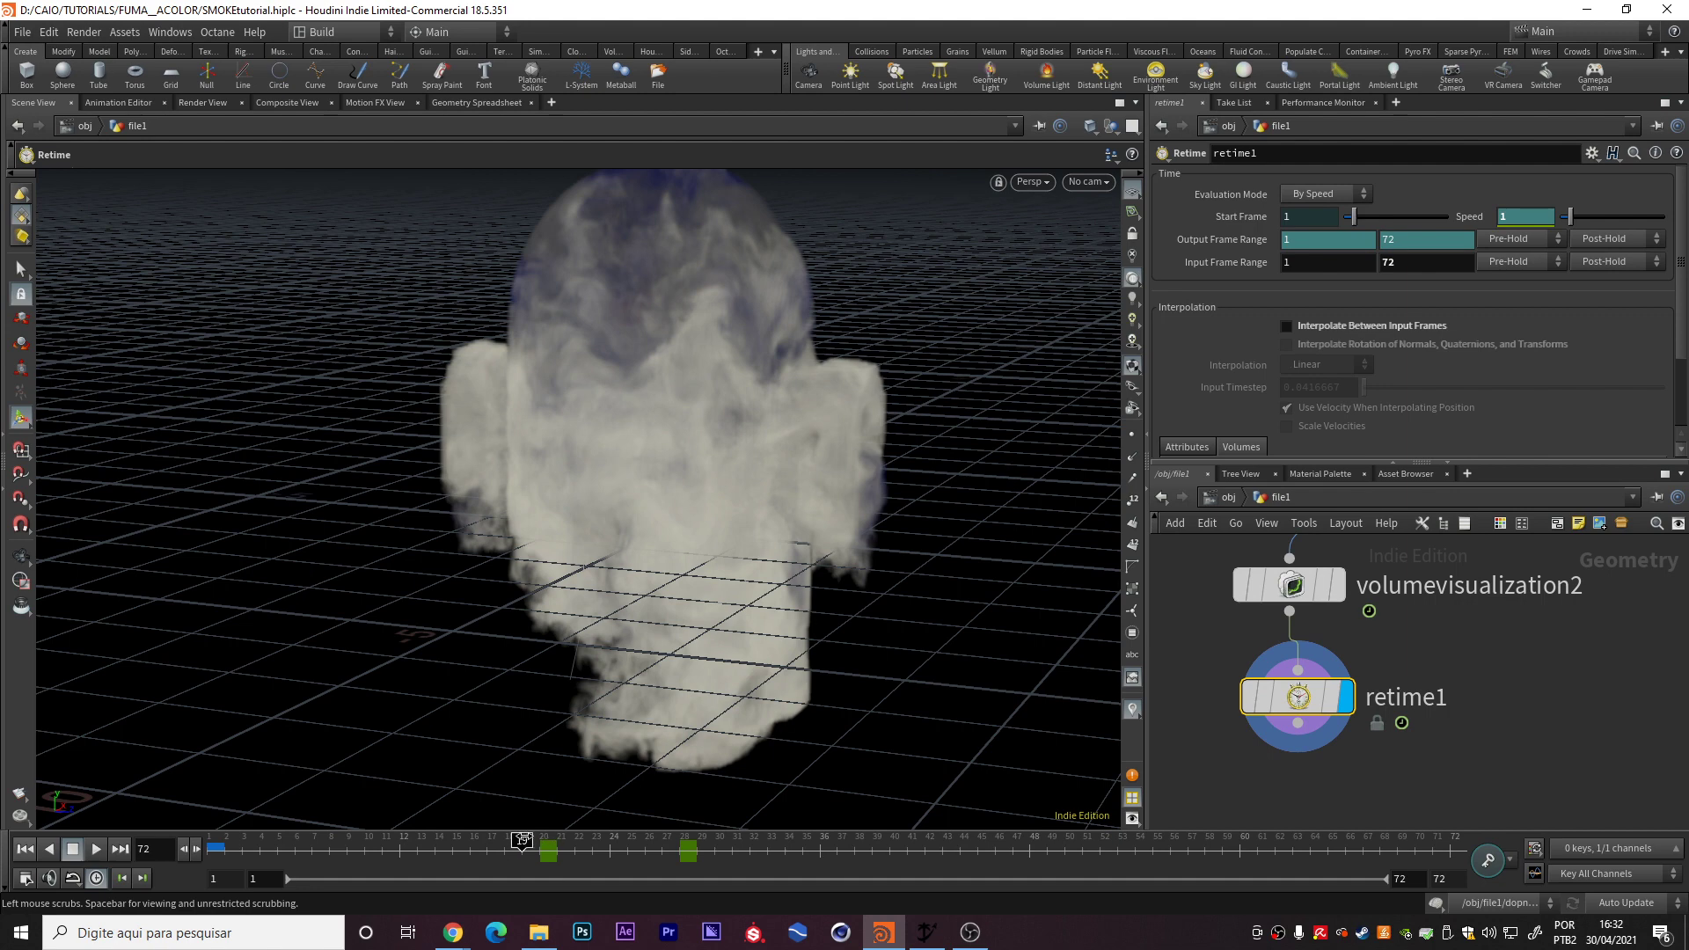
{"action": "type", "text": "2"}
{"action": "key", "text": "Return"}
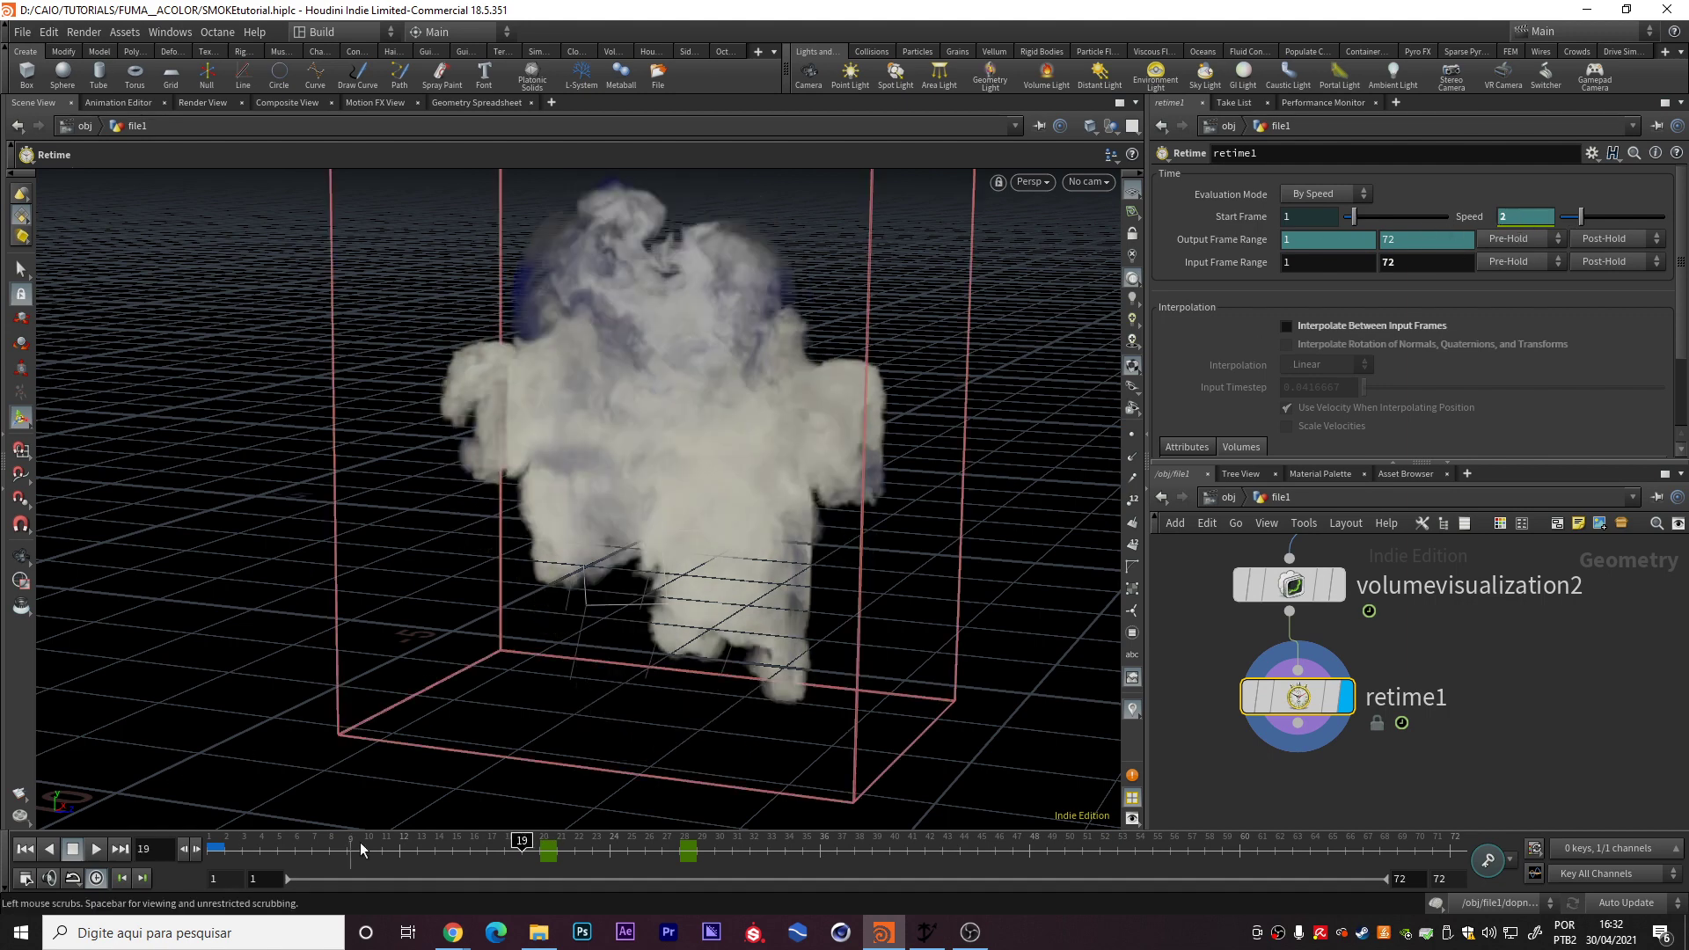
{"action": "left_click", "coordinate": [547, 846]}
- Keyframe Speed back to 1 at frame 28 and tumble around the coloured smoke
{"action": "left_click", "coordinate": [685, 852]}
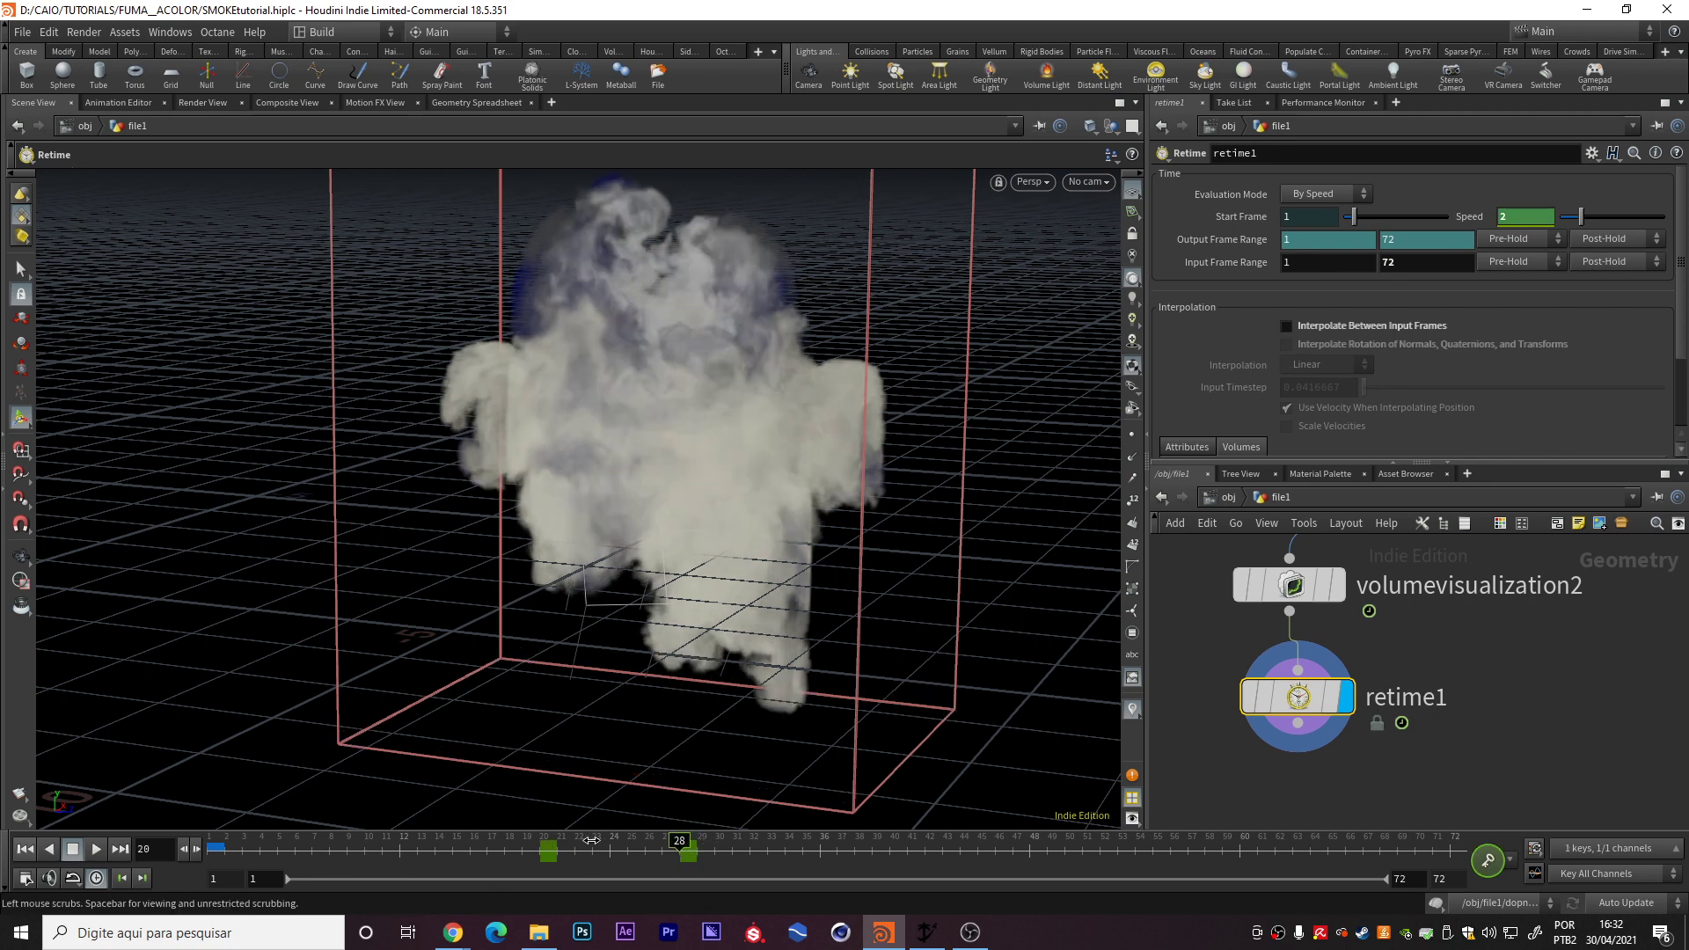
{"action": "left_click_drag", "start_coordinate": [543, 858], "coordinate": [531, 857]}
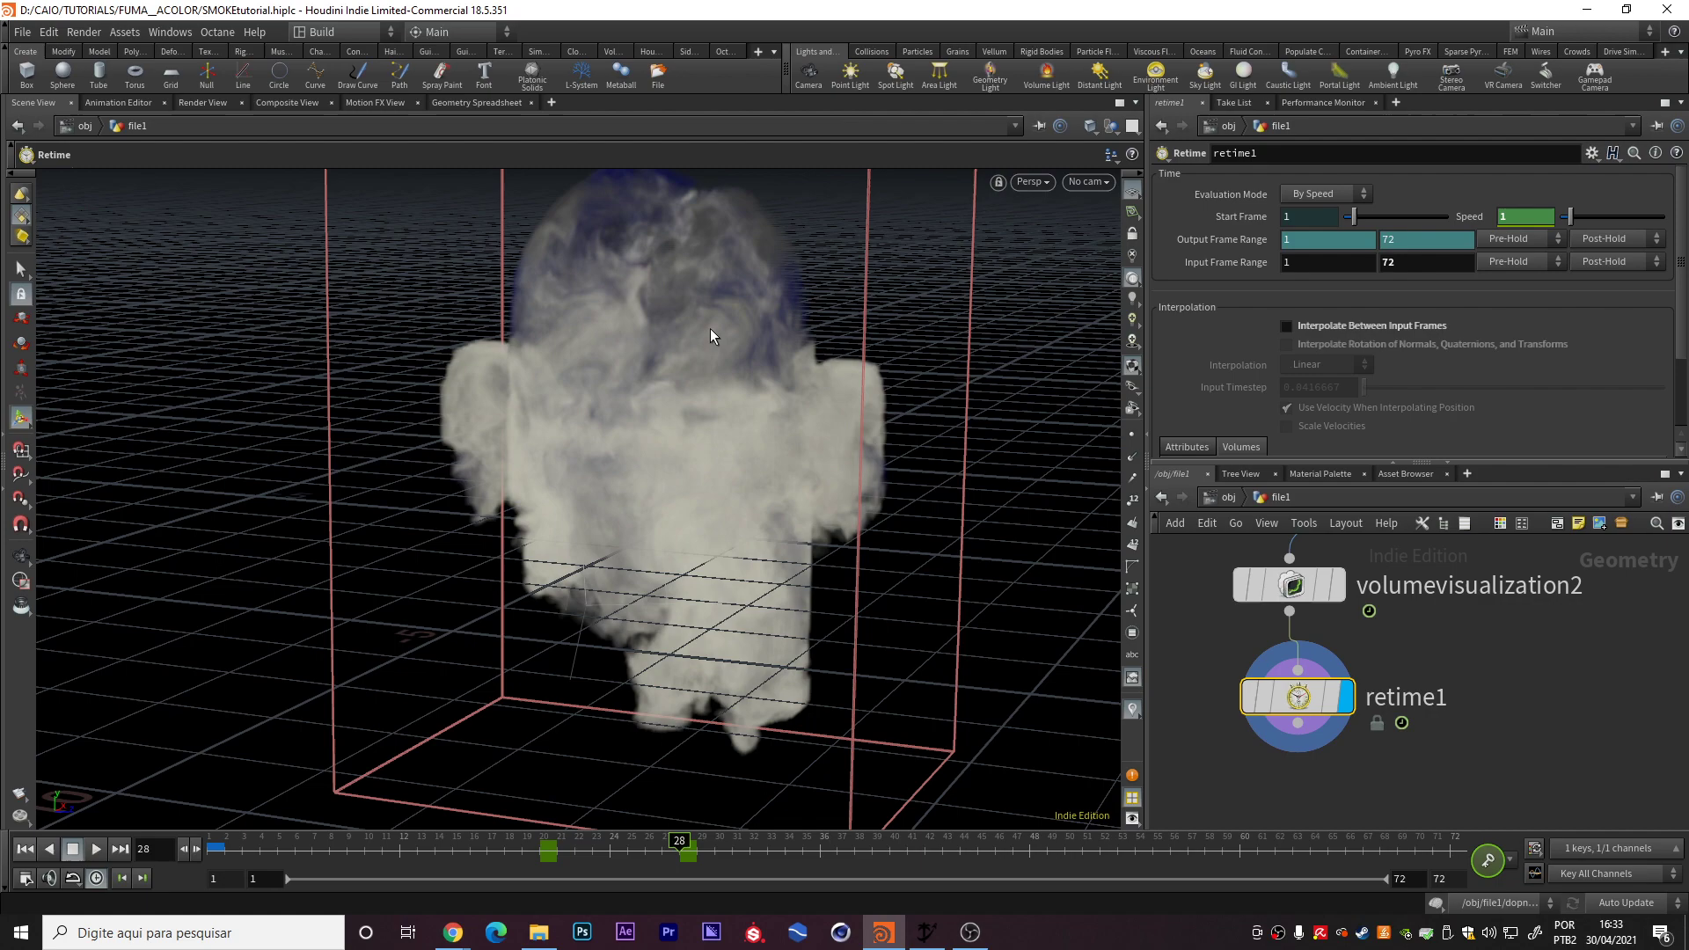
{"action": "key", "text": "Escape"}
{"action": "mouse_move", "coordinate": [683, 344]}
{"action": "left_mouse_down"}
{"action": "mouse_move", "coordinate": [733, 358]}
{"action": "mouse_move", "coordinate": [603, 347]}
{"action": "mouse_move", "coordinate": [568, 362]}
{"action": "mouse_move", "coordinate": [615, 369]}
{"action": "mouse_move", "coordinate": [546, 399]}
{"action": "mouse_move", "coordinate": [634, 400]}
{"action": "mouse_move", "coordinate": [607, 387]}
{"action": "mouse_move", "coordinate": [565, 414]}
{"action": "mouse_move", "coordinate": [709, 332]}
{"action": "left_mouse_up"}
{"action": "key", "text": "Return"}
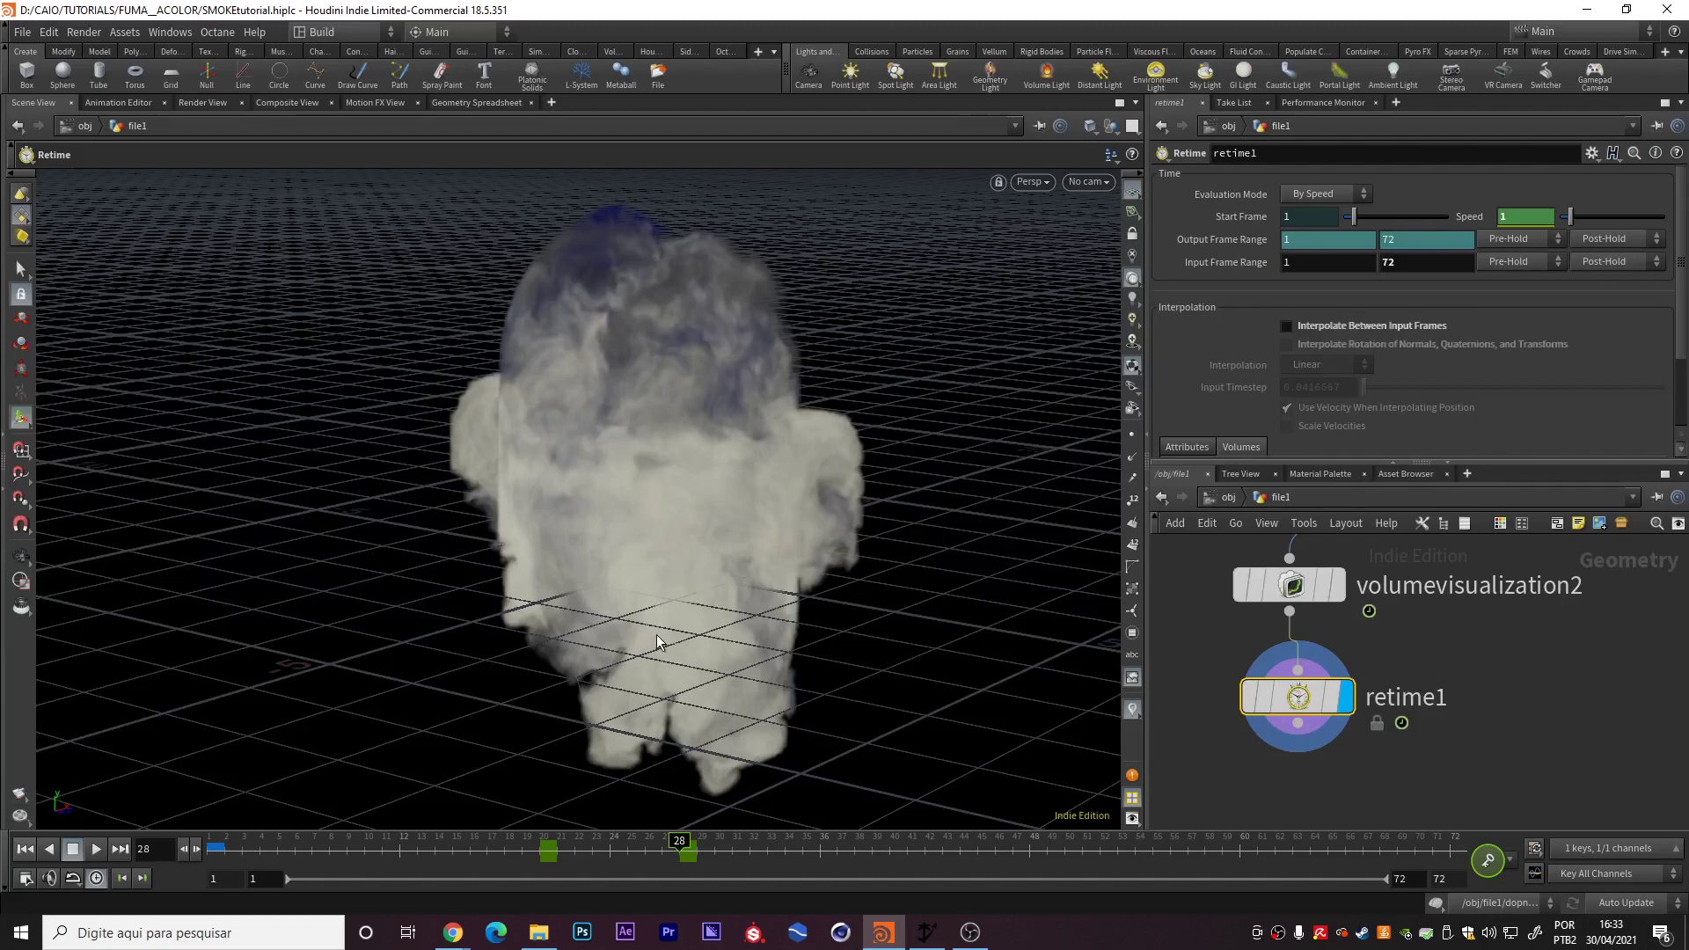
- Change the flipbook Frame Range end from $RFEND to 48 and start the render
{"action": "left_click", "coordinate": [19, 815]}
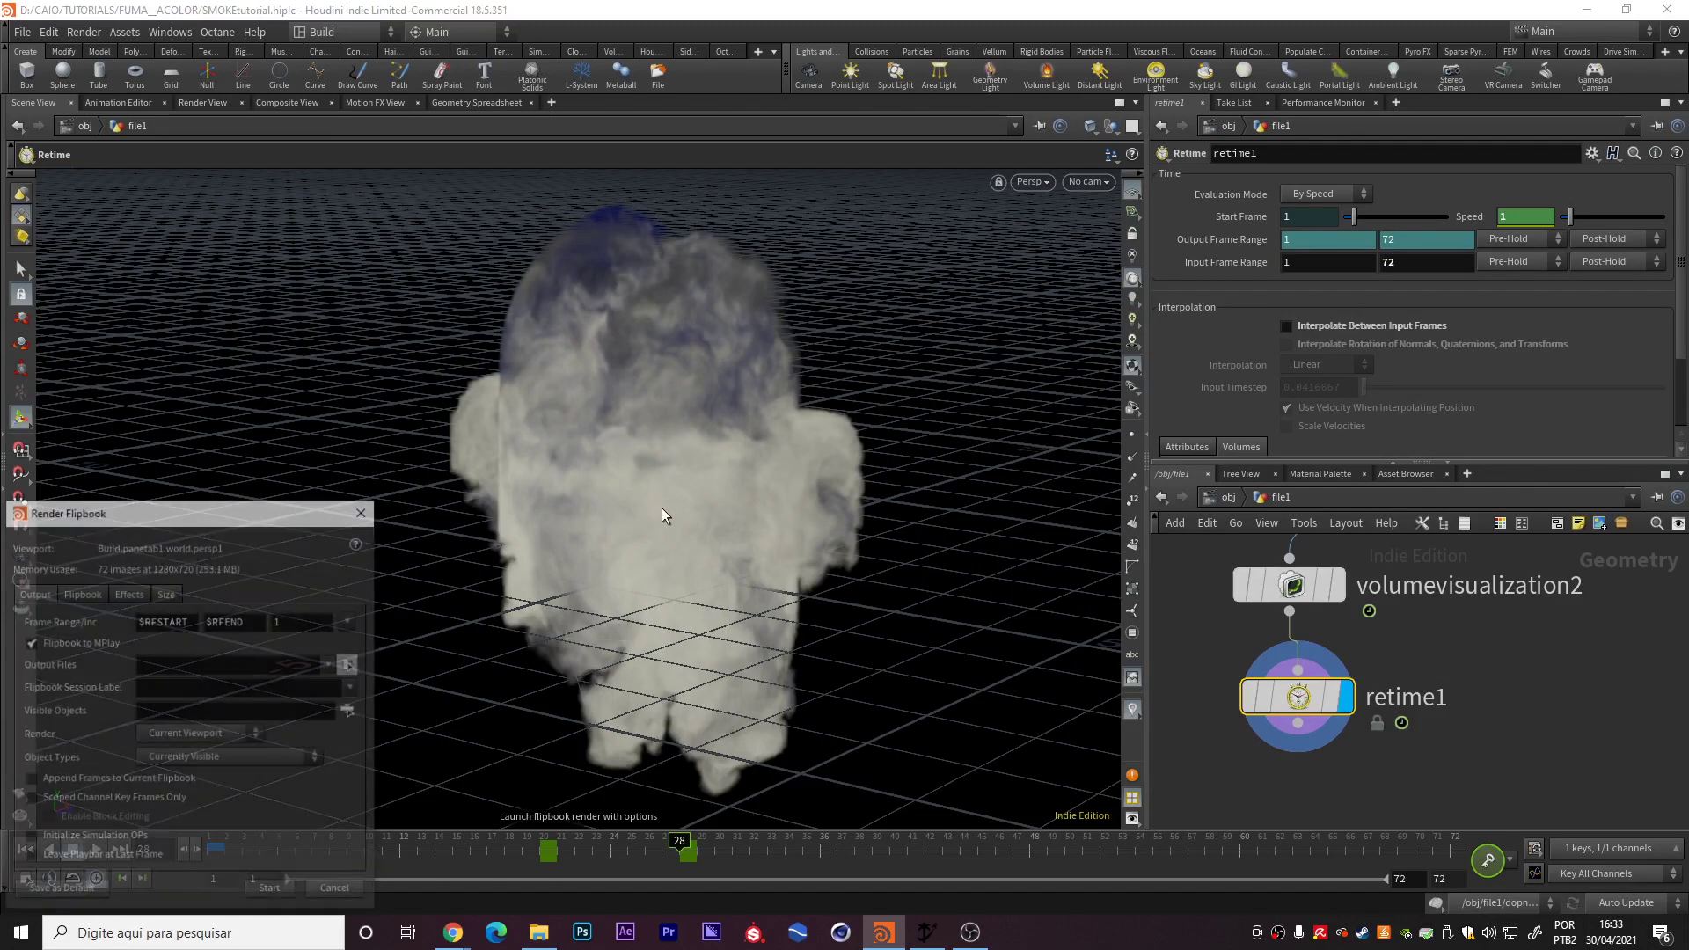
{"action": "left_click", "coordinate": [248, 621]}
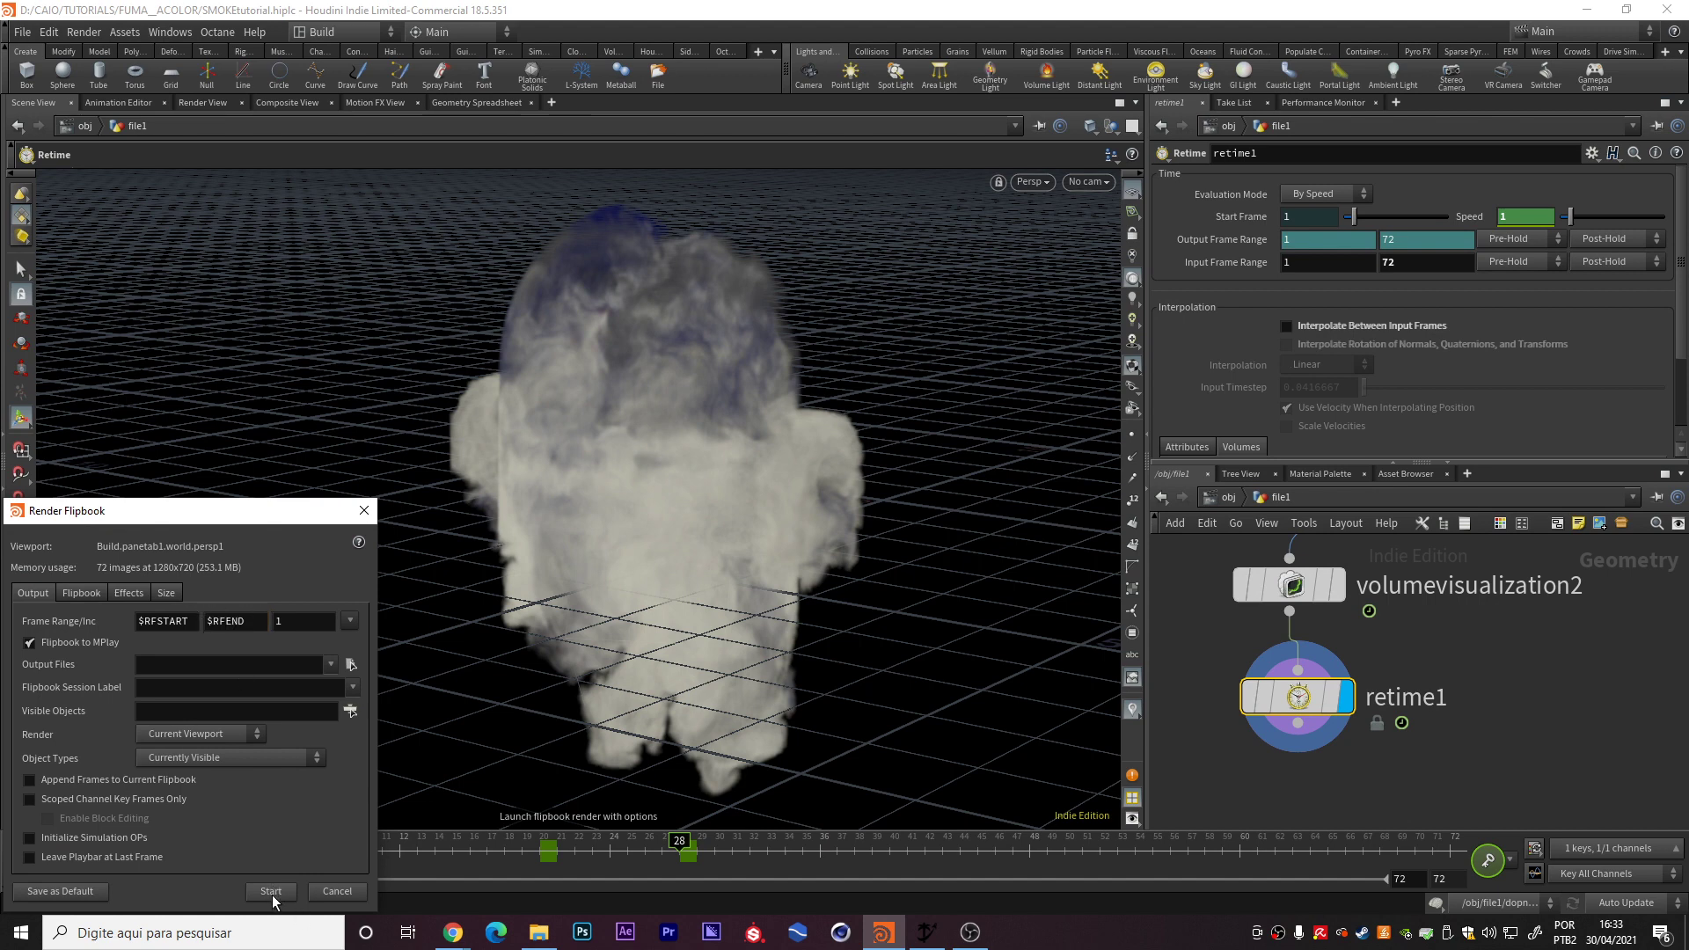
{"action": "left_click", "coordinate": [243, 621]}
{"action": "type", "text": "48"}
{"action": "left_click", "coordinate": [273, 892]}
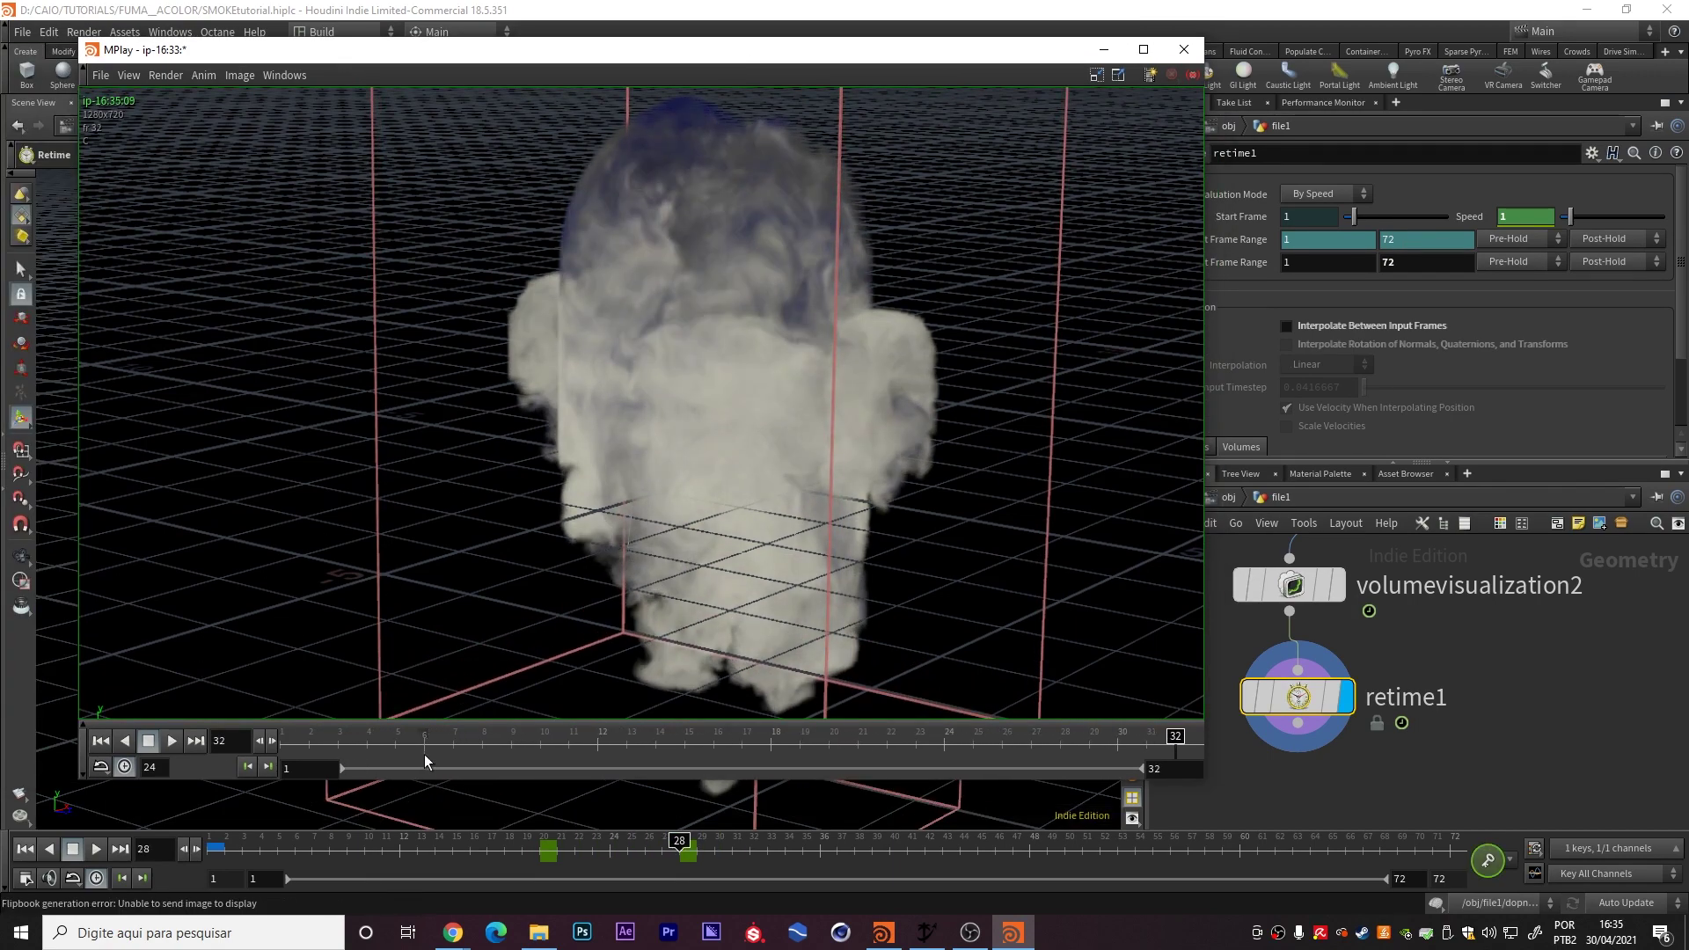
- Play the smoke flipbook in MPlay, scrub to its last frame and zoom out
{"action": "left_click_drag", "start_coordinate": [425, 761], "coordinate": [265, 741]}
{"action": "left_click", "coordinate": [171, 742]}
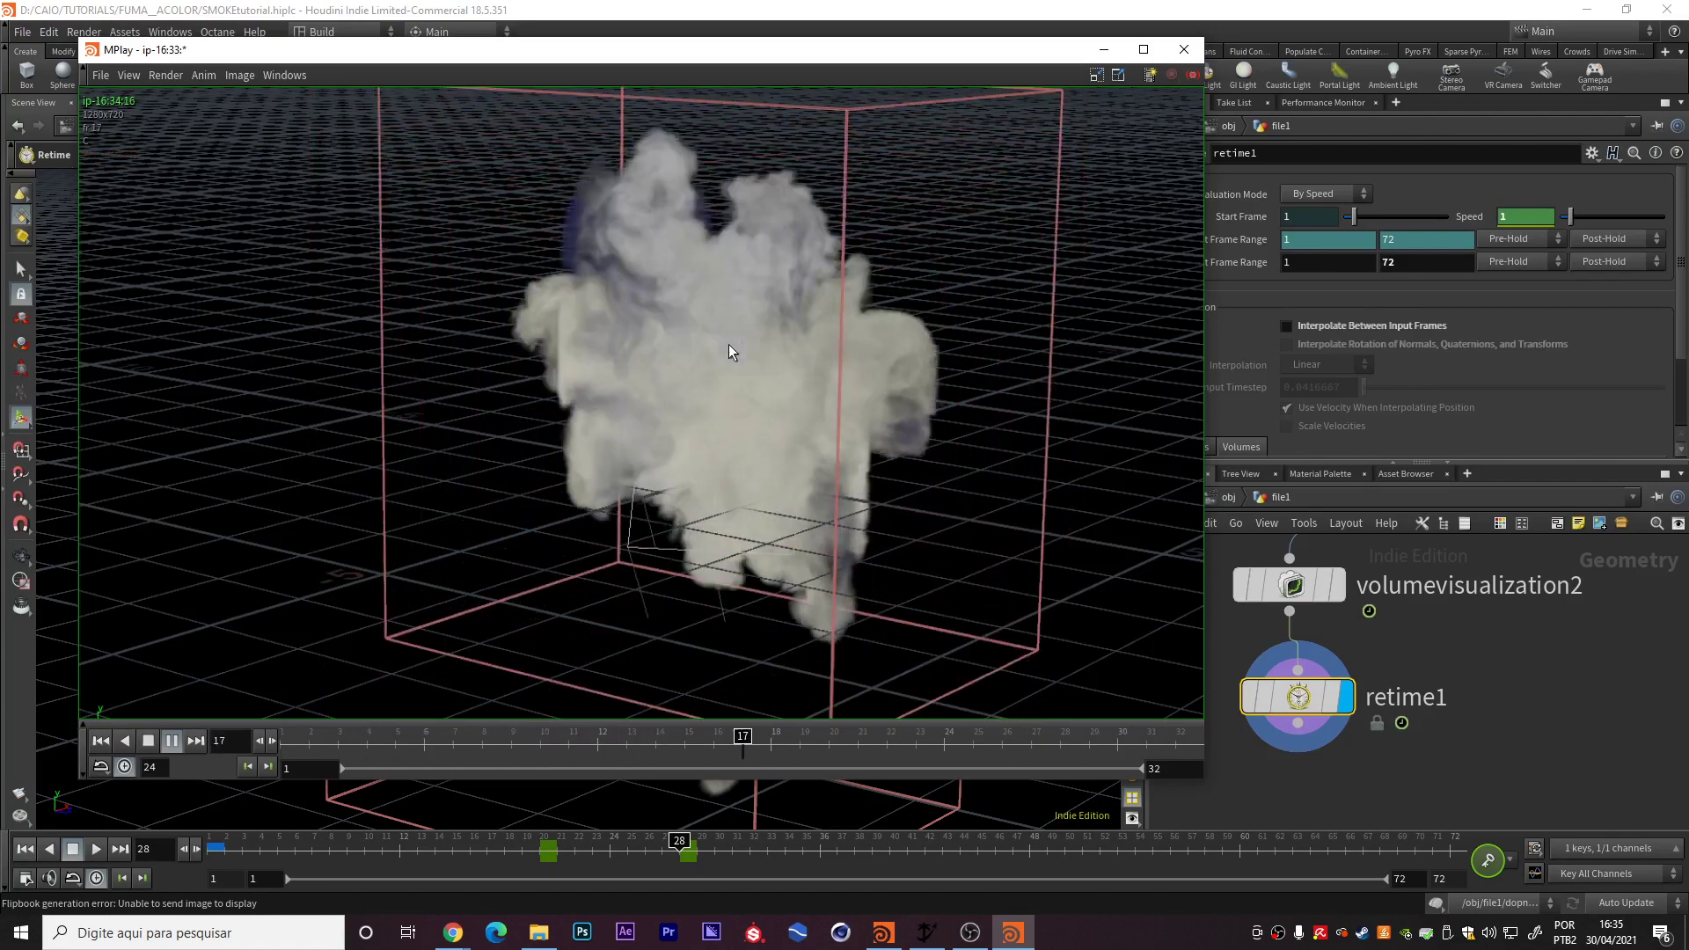
{"action": "left_click", "coordinate": [167, 742]}
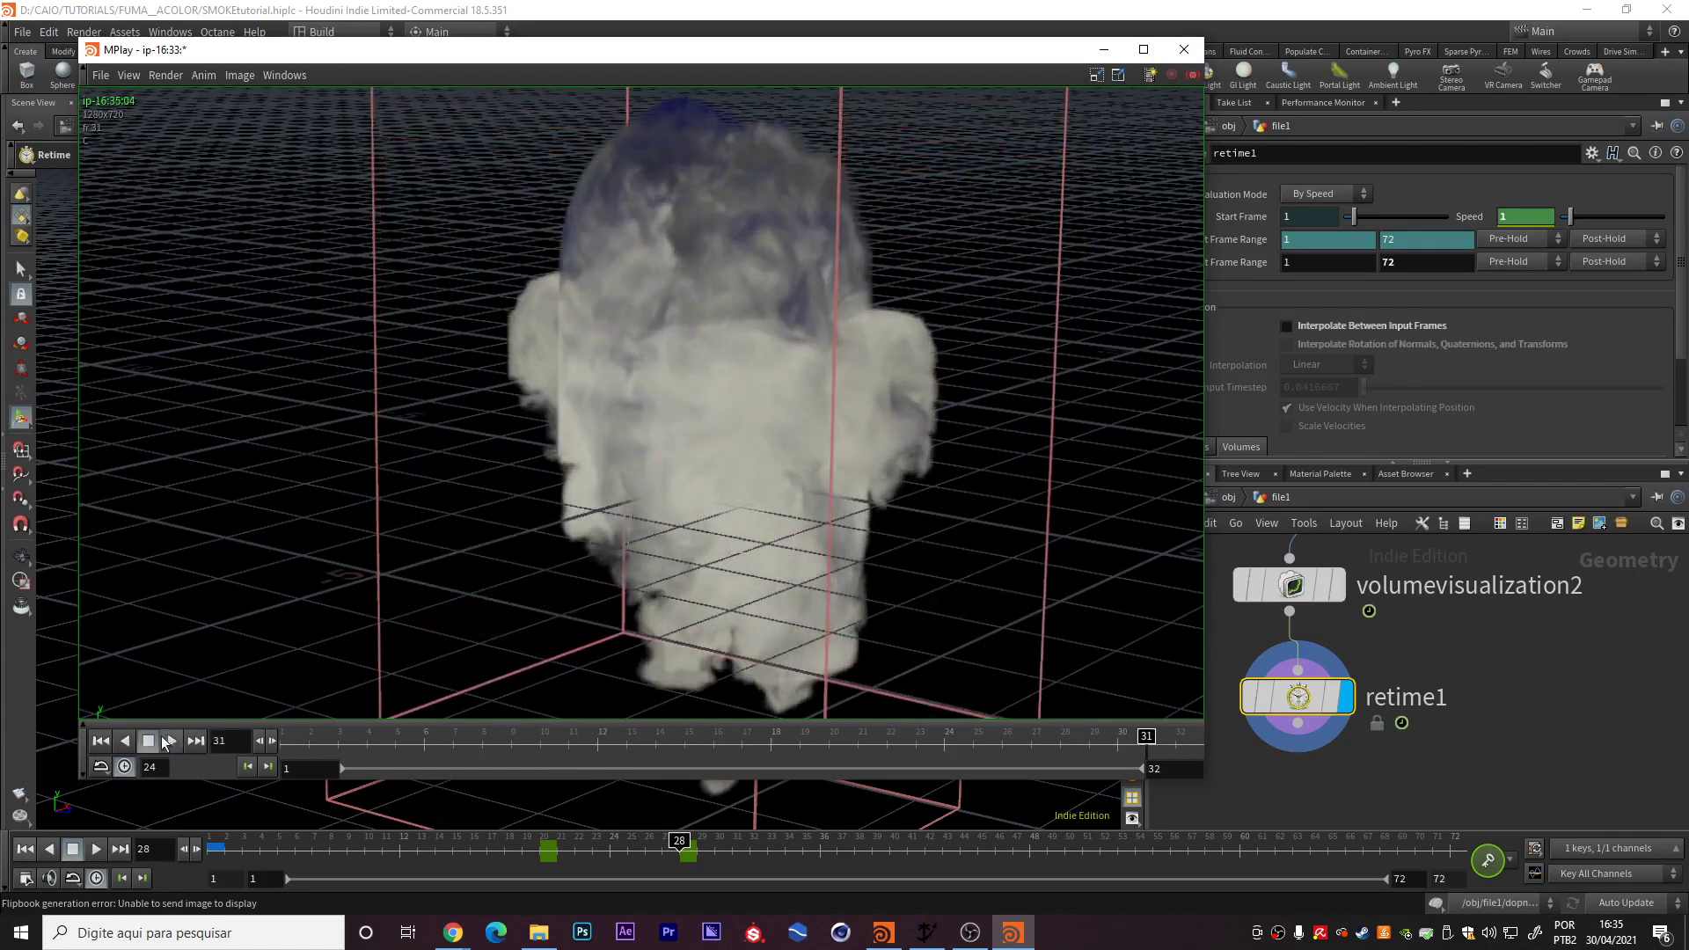
{"action": "mouse_move", "coordinate": [372, 743]}
{"action": "left_mouse_down"}
{"action": "mouse_move", "coordinate": [289, 743]}
{"action": "mouse_move", "coordinate": [943, 757]}
{"action": "left_mouse_up"}
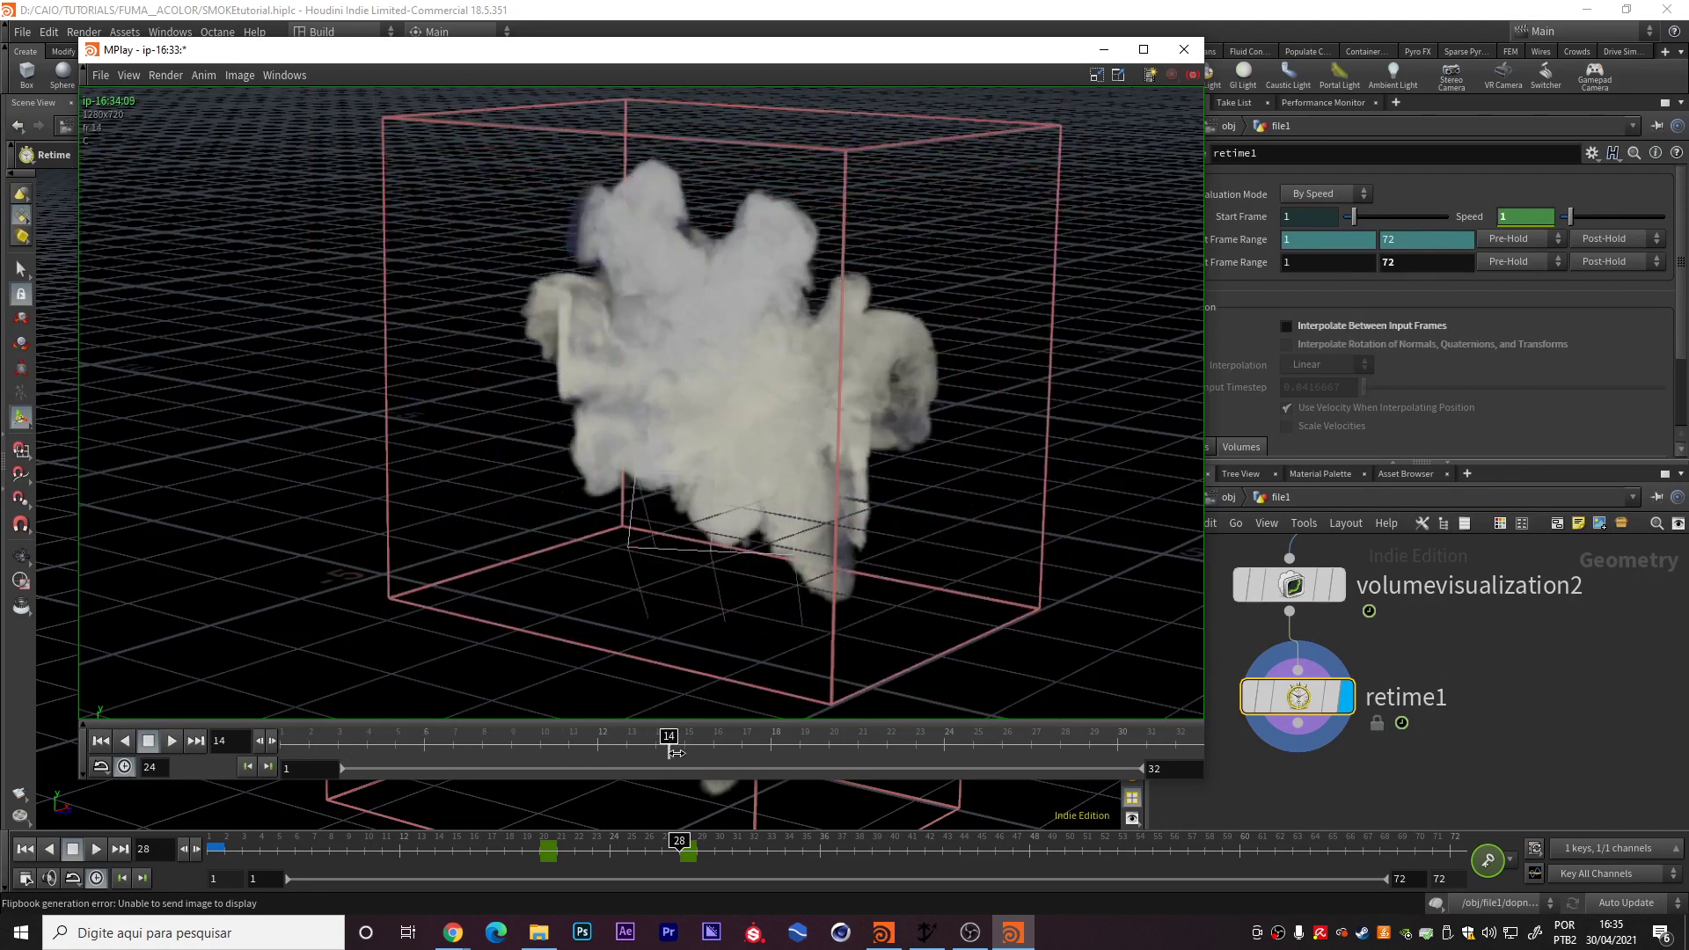
{"action": "left_click_drag", "start_coordinate": [943, 757], "coordinate": [1202, 764]}
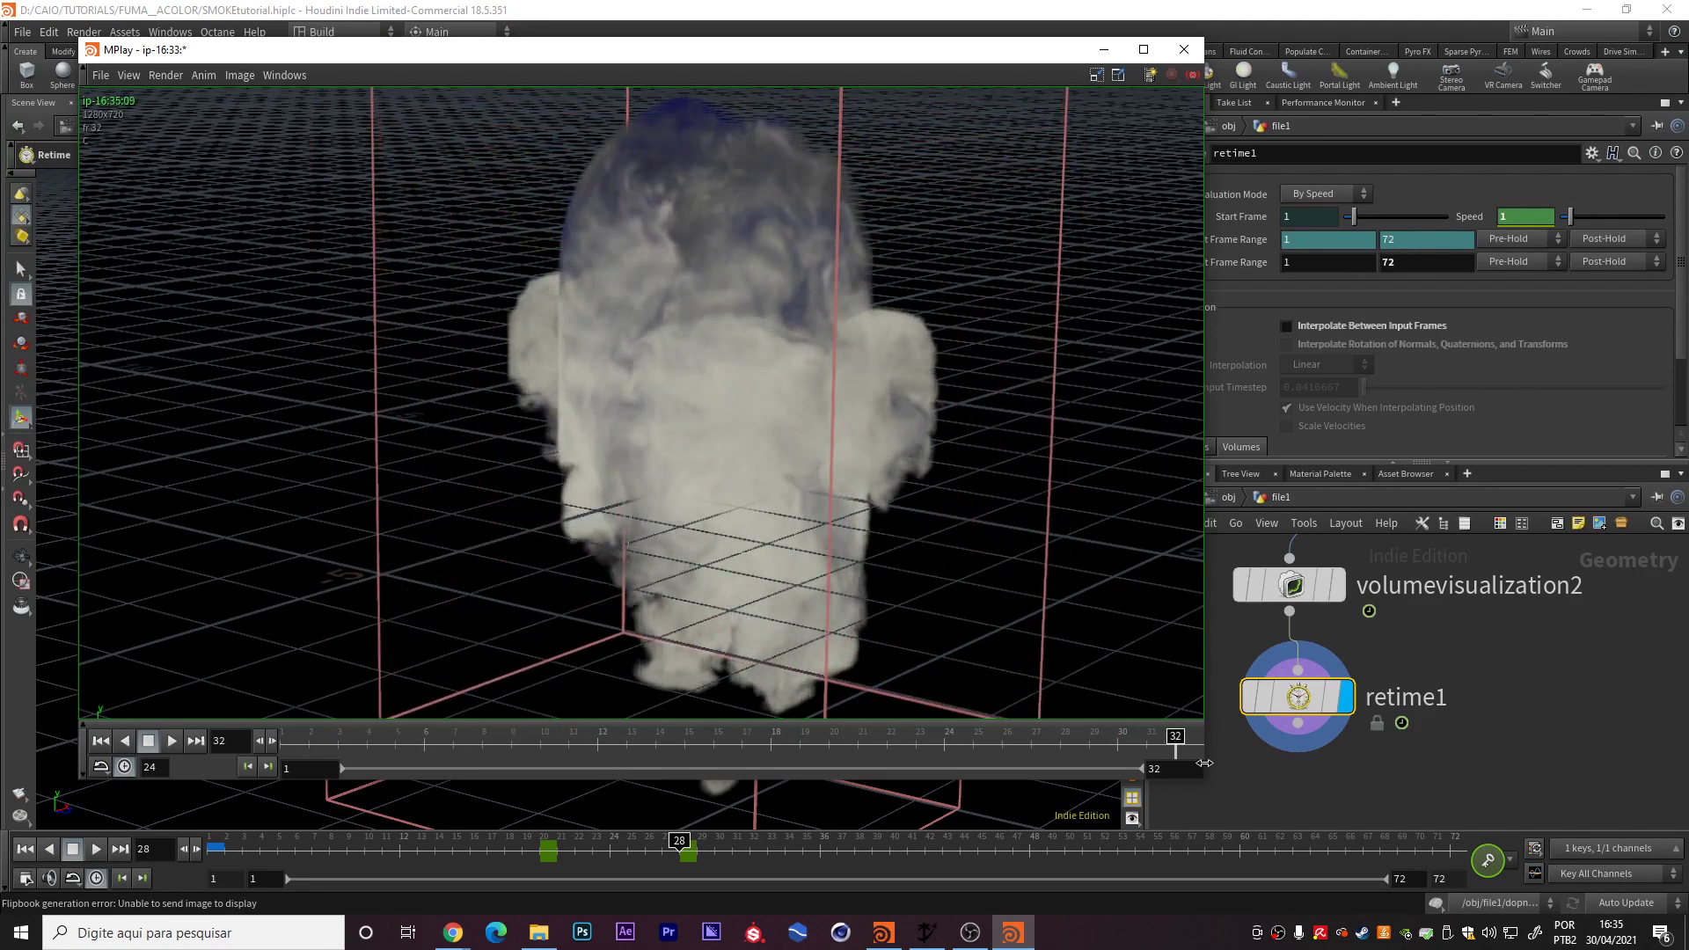
{"action": "middle_click_drag", "start_coordinate": [846, 450], "coordinate": [796, 449]}
{"action": "scroll", "coordinate": [796, 449], "scroll_direction": "down", "scroll_amount": 1}
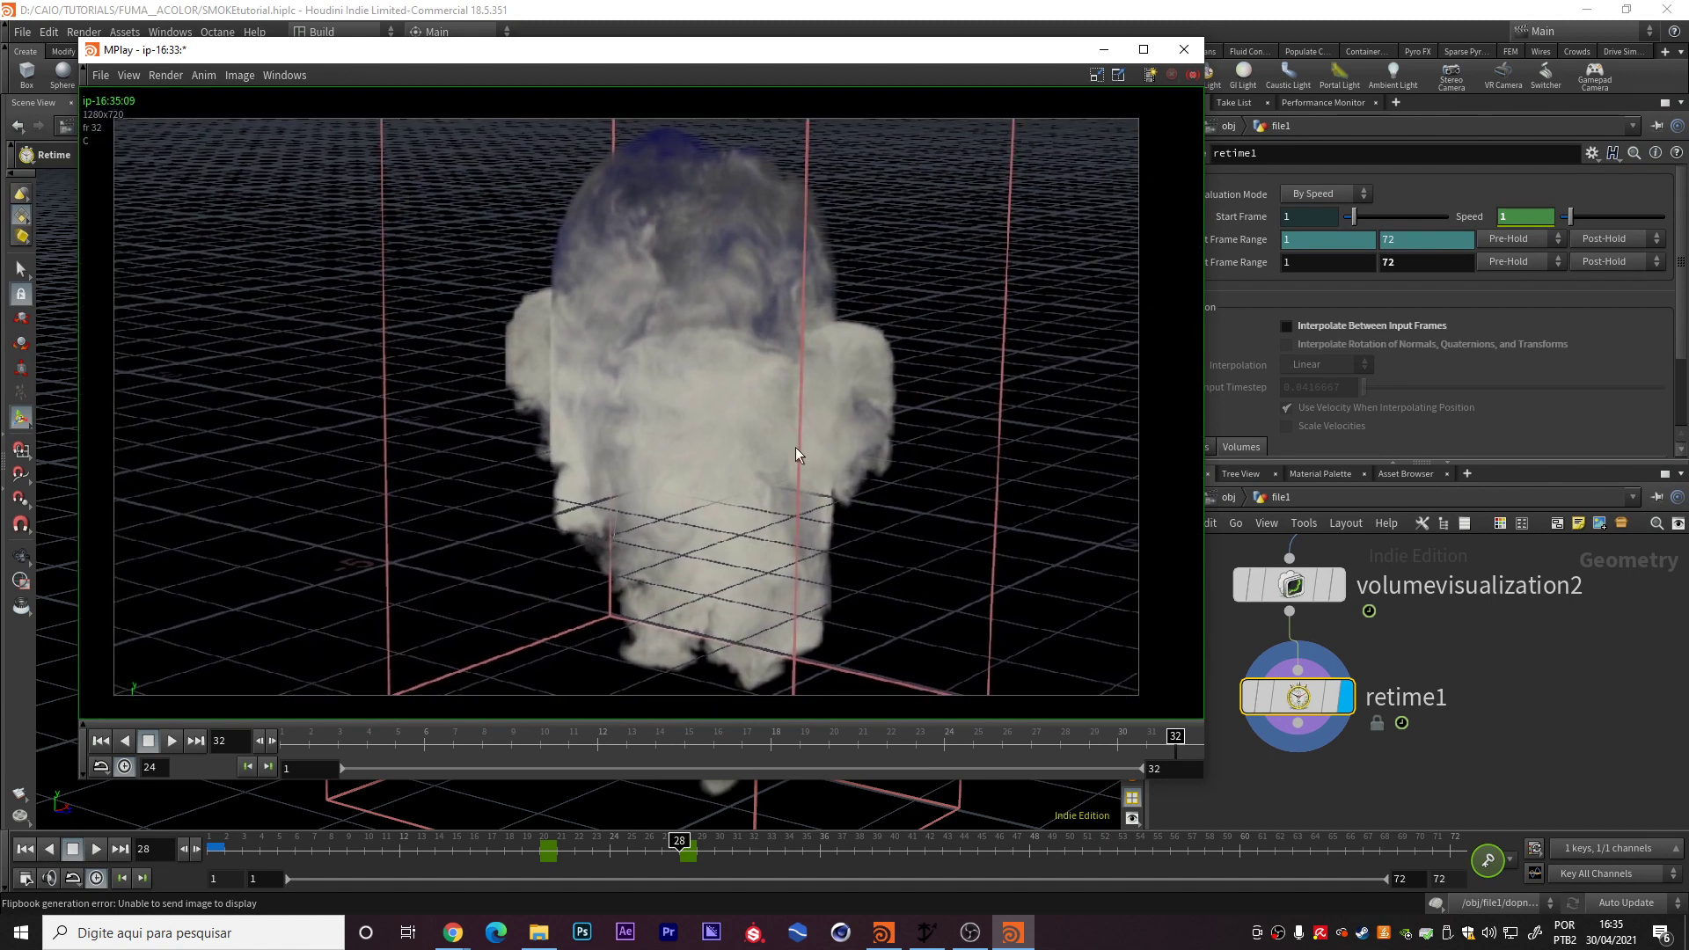